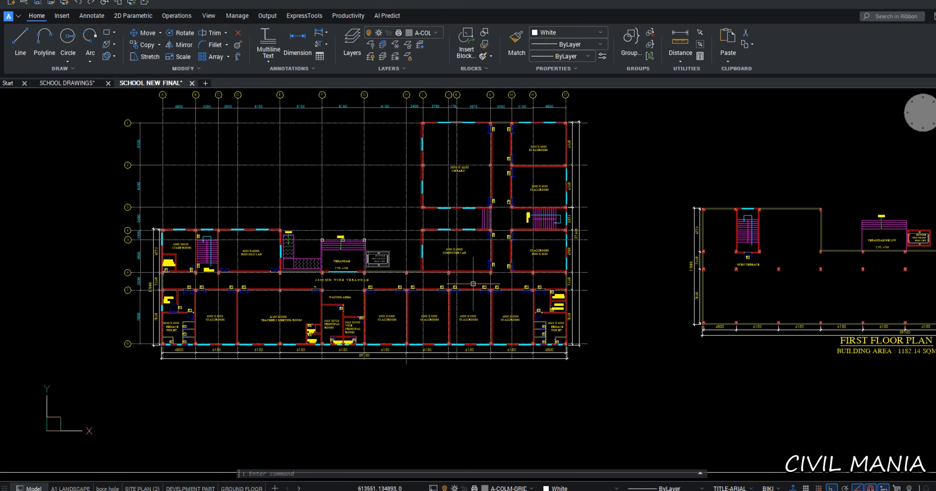
# Examine the ground floor plan's rooms, walls, column grid lines and grid dimensions
pyautogui.moveTo(423, 291); pyautogui.dragTo(496, 320, button='middle')
pyautogui.scroll(1, 493, 142)
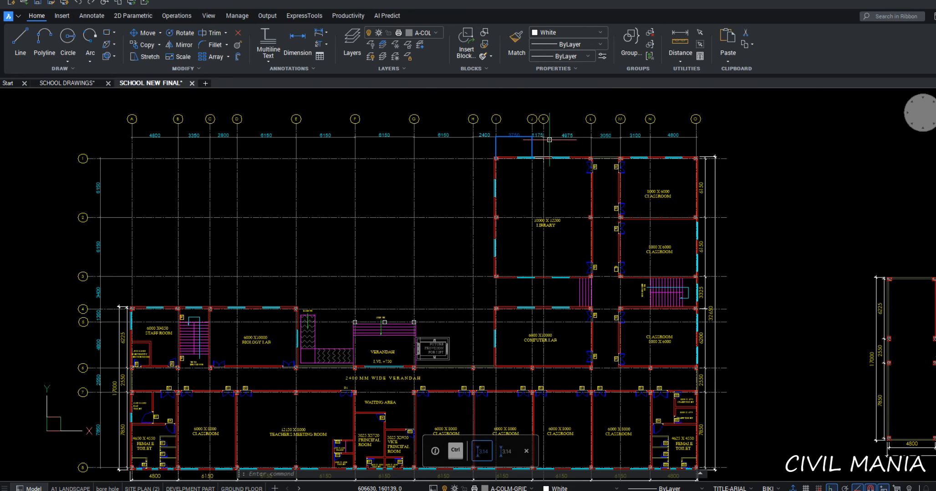
pyautogui.scroll(-2, 540, 171)
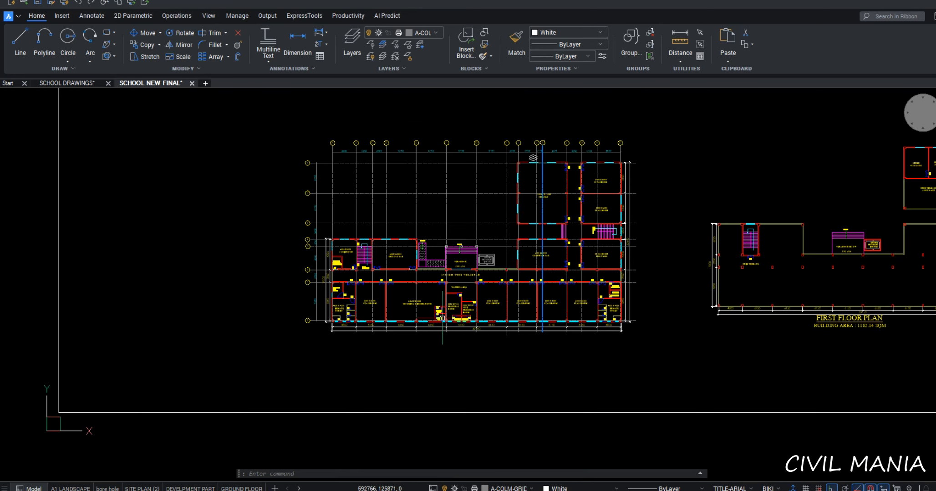
pyautogui.scroll(2, 394, 316)
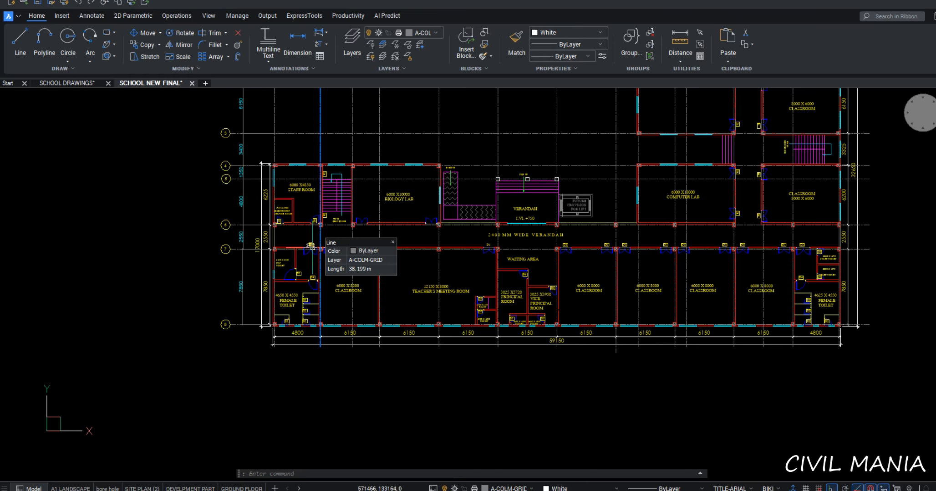
pyautogui.scroll(1, 293, 190)
pyautogui.scroll(-1, 315, 211)
pyautogui.moveTo(656, 248); pyautogui.dragTo(531, 291, button='middle')
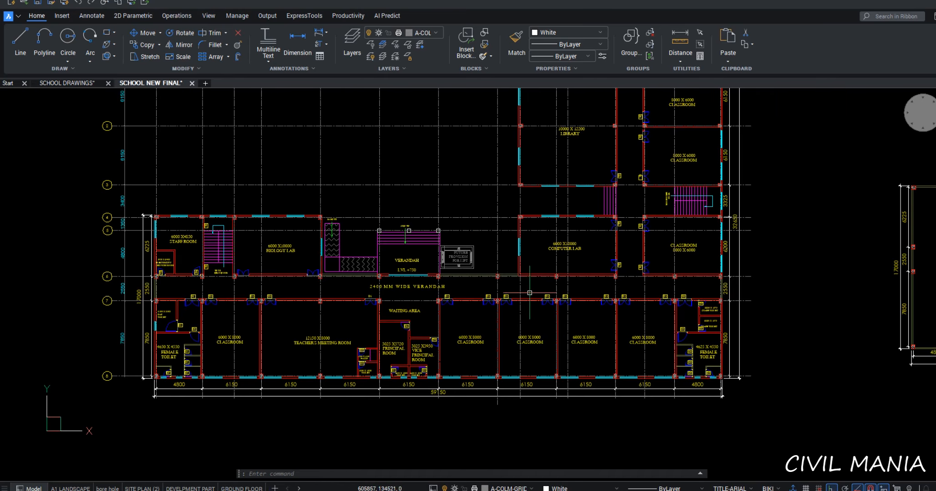
pyautogui.scroll(-1, 264, 271)
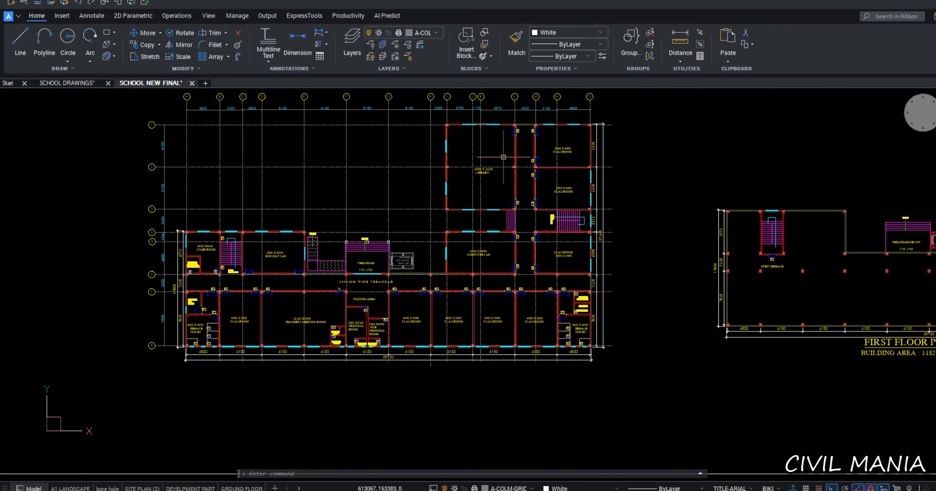
pyautogui.scroll(1, 227, 114)
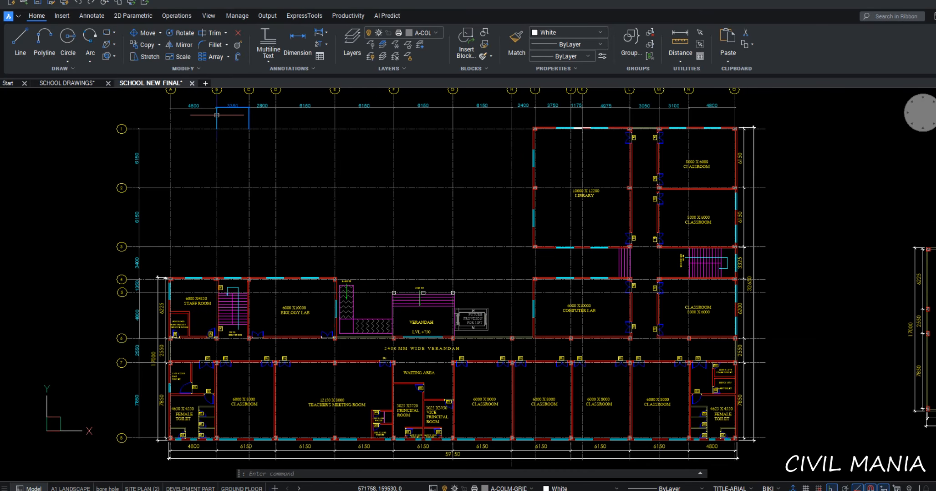
pyautogui.moveTo(507, 368); pyautogui.dragTo(554, 280, button='middle')
pyautogui.scroll(-1, 363, 309)
pyautogui.moveTo(291, 280); pyautogui.dragTo(273, 318, button='middle')
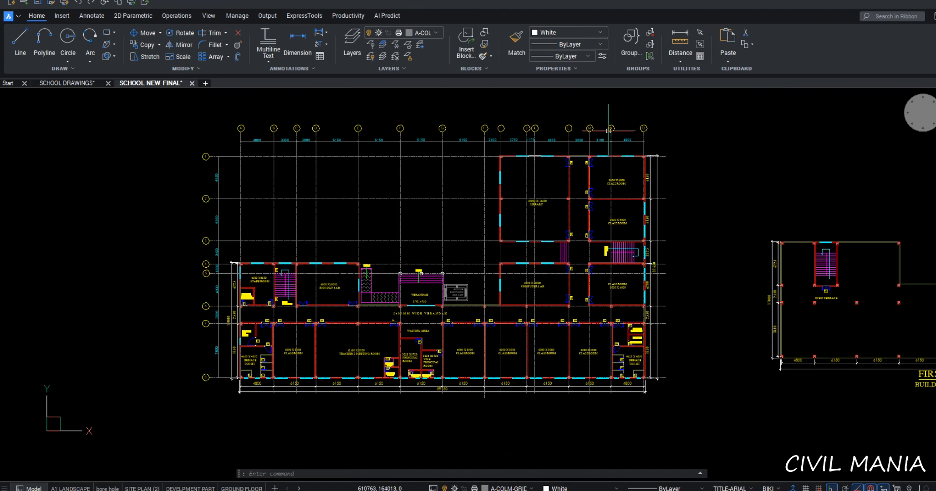
# Locate the row of structural sheets and examine the column centre line and schedule drawing
pyautogui.scroll(-2, 608, 130)
pyautogui.moveTo(633, 216); pyautogui.dragTo(528, 200, button='middle')
pyautogui.scroll(-2, 527, 200)
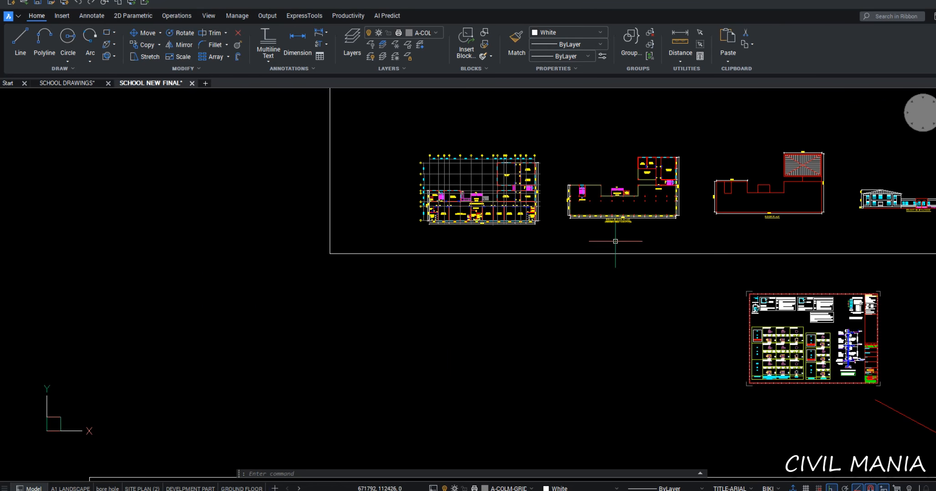
pyautogui.scroll(-2, 534, 239)
pyautogui.moveTo(534, 241); pyautogui.dragTo(492, 177, button='middle')
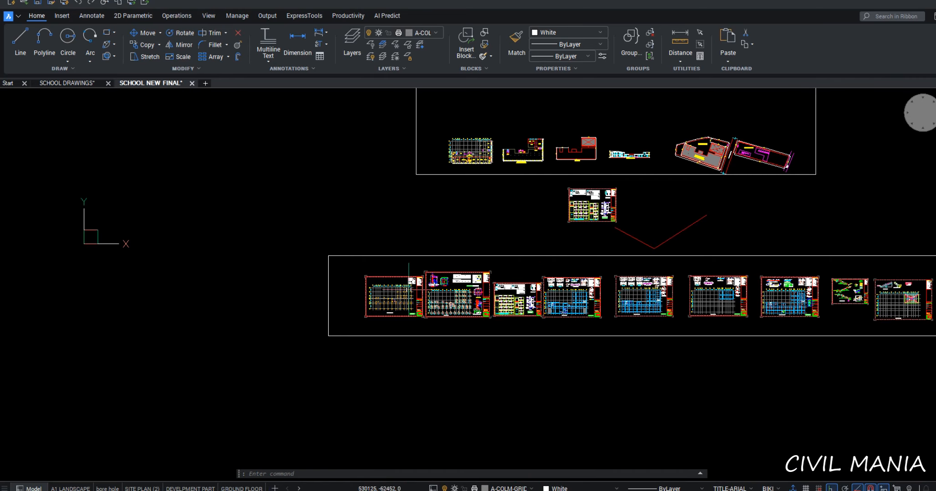
pyautogui.scroll(2, 392, 309)
pyautogui.scroll(3, 391, 309)
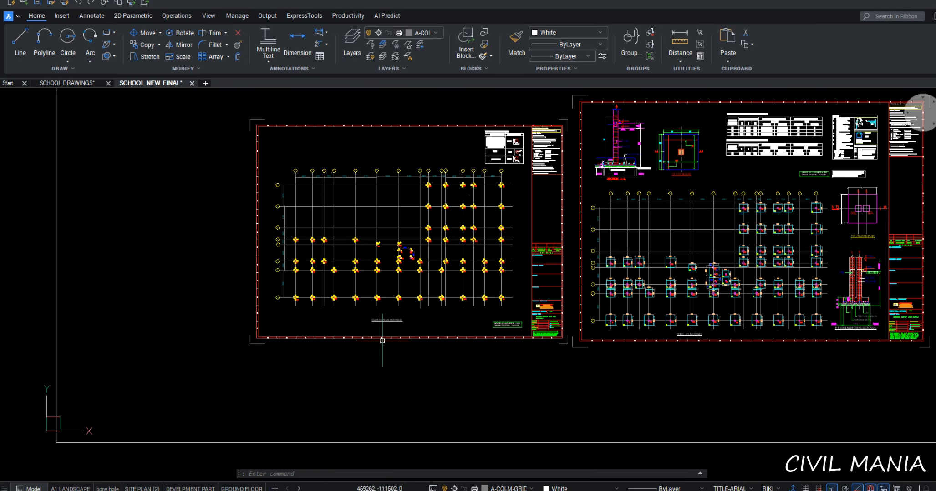
pyautogui.scroll(1, 383, 340)
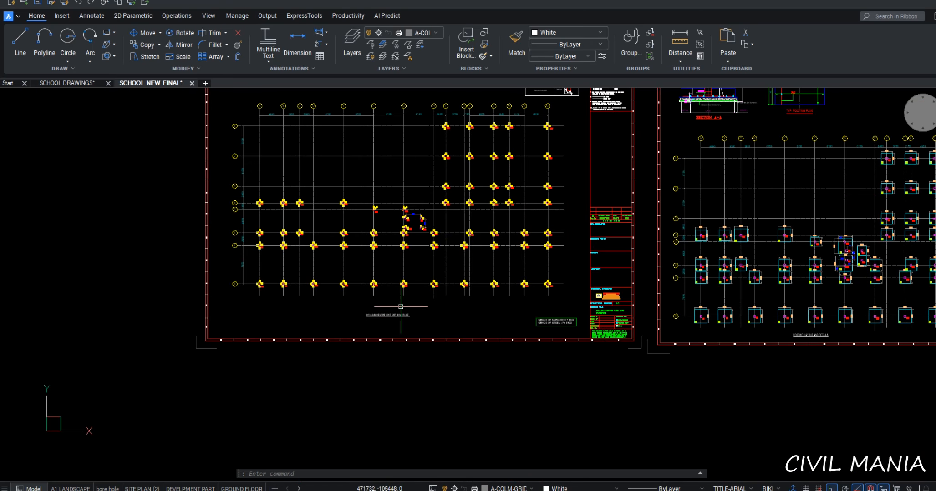
pyautogui.scroll(2, 378, 301)
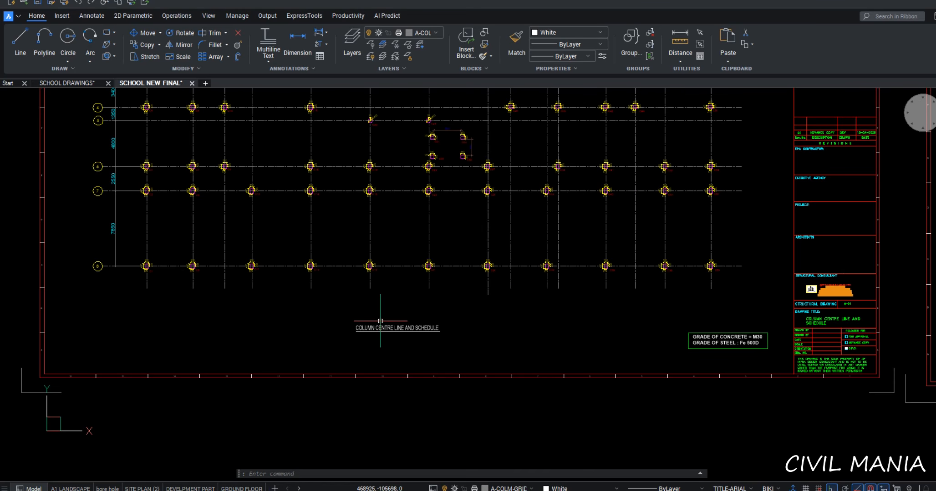
pyautogui.scroll(2, 377, 326)
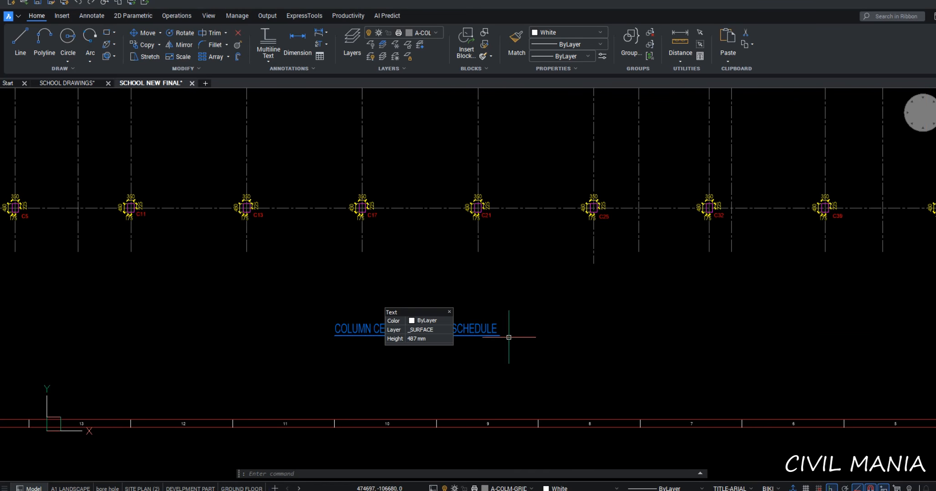
pyautogui.scroll(-1, 519, 339)
pyautogui.scroll(-1, 444, 341)
pyautogui.scroll(-1, 444, 342)
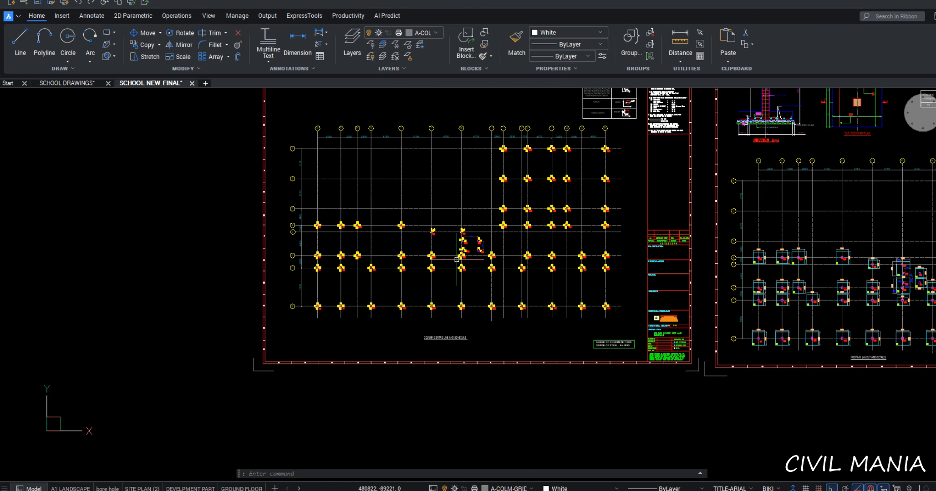
pyautogui.scroll(5, 444, 315)
pyautogui.scroll(-4, 444, 315)
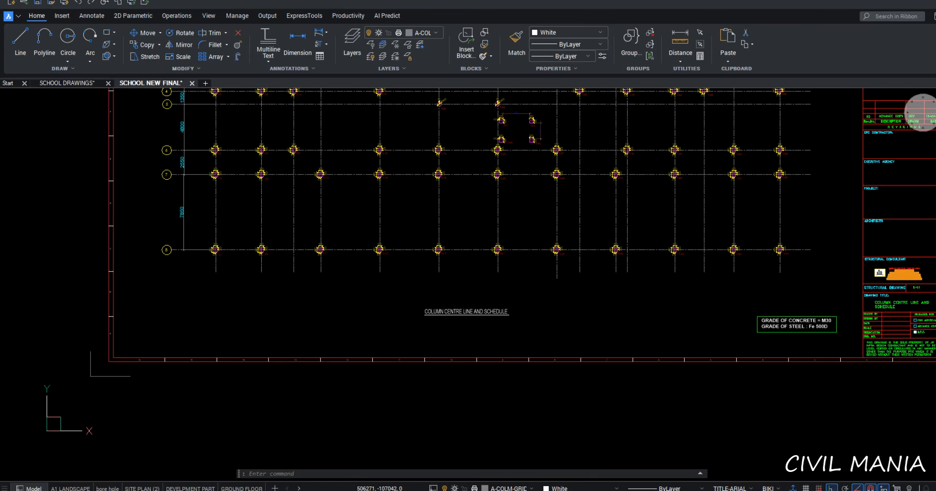
# Examine the footing layout and details sheet, including its title and the marked footings
pyautogui.moveTo(907, 340); pyautogui.dragTo(253, 339, button='middle')
pyautogui.scroll(-2, 520, 359)
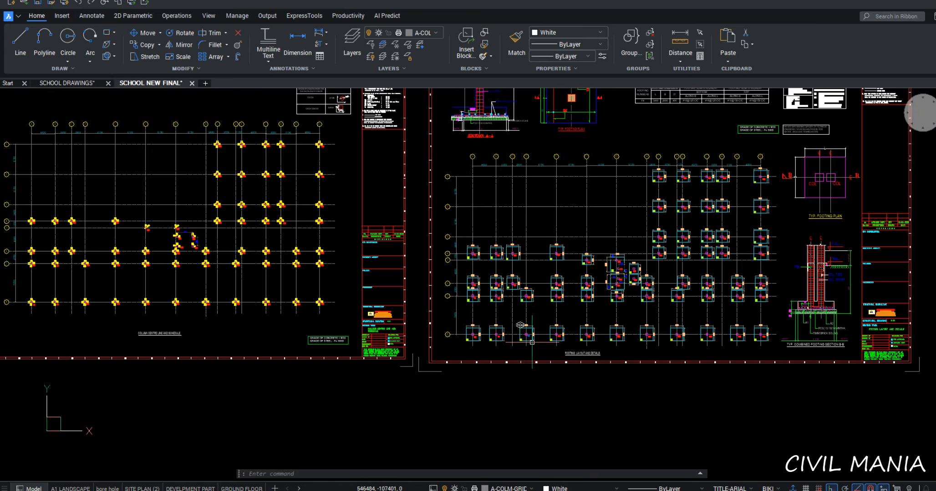
pyautogui.scroll(5, 573, 356)
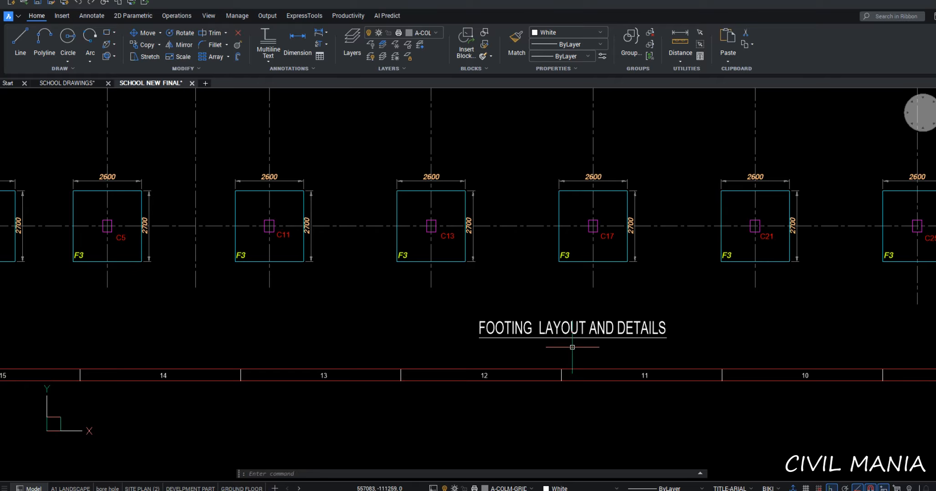
pyautogui.scroll(-10, 572, 347)
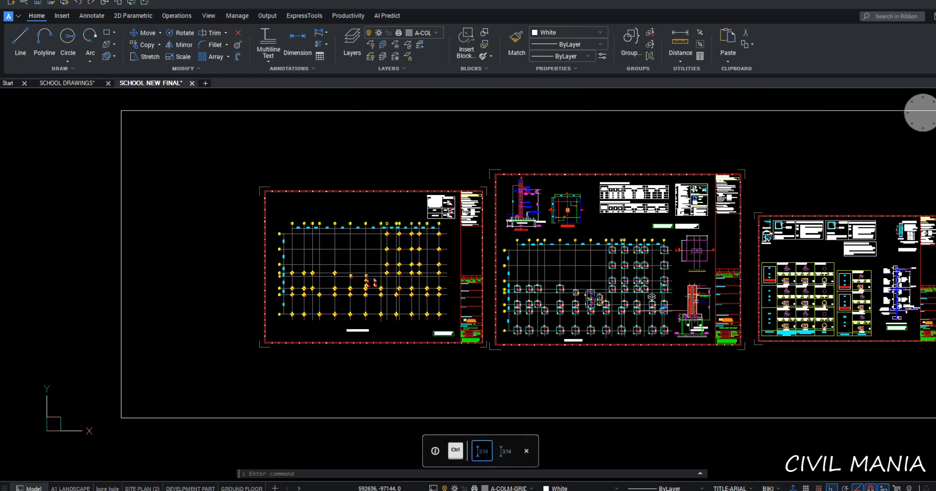
pyautogui.scroll(6, 651, 297)
pyautogui.scroll(-4, 610, 288)
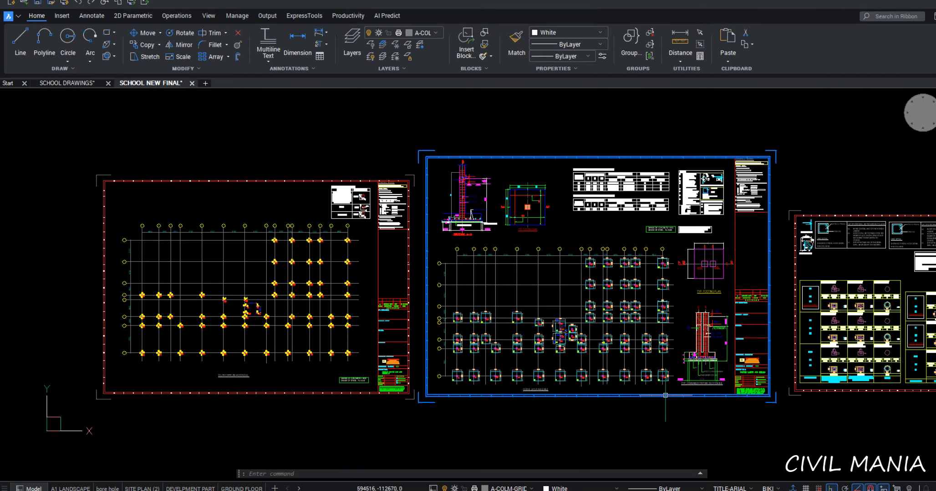
# Examine the column details sheet, including the reinforcement tables, the footing section and the title block
pyautogui.moveTo(674, 393); pyautogui.dragTo(414, 354, button='middle')
pyautogui.scroll(4, 538, 355)
pyautogui.moveTo(878, 374); pyautogui.dragTo(476, 369, button='middle')
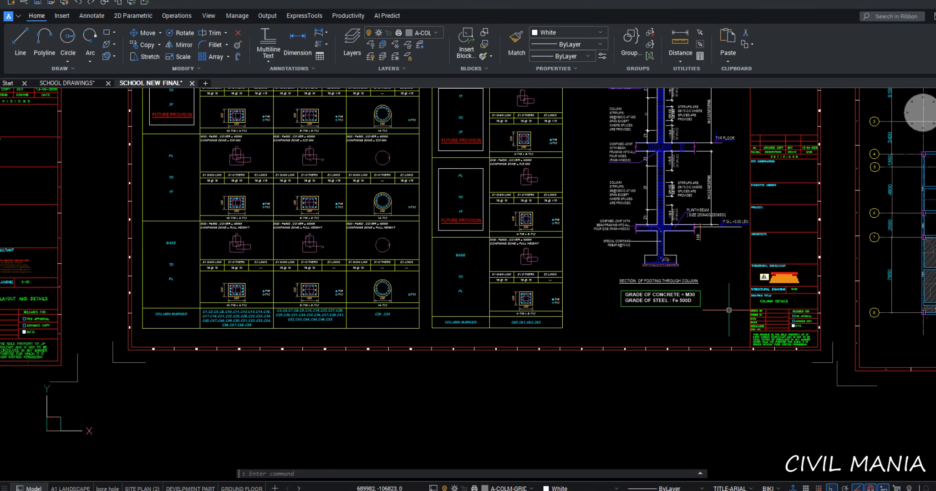
pyautogui.scroll(3, 249, 338)
pyautogui.scroll(-5, 249, 323)
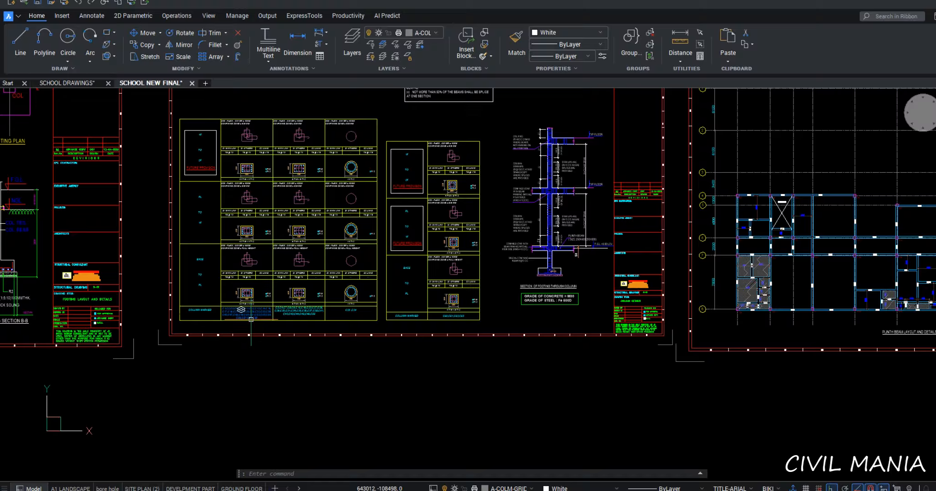
pyautogui.scroll(5, 634, 318)
pyautogui.scroll(2, 634, 318)
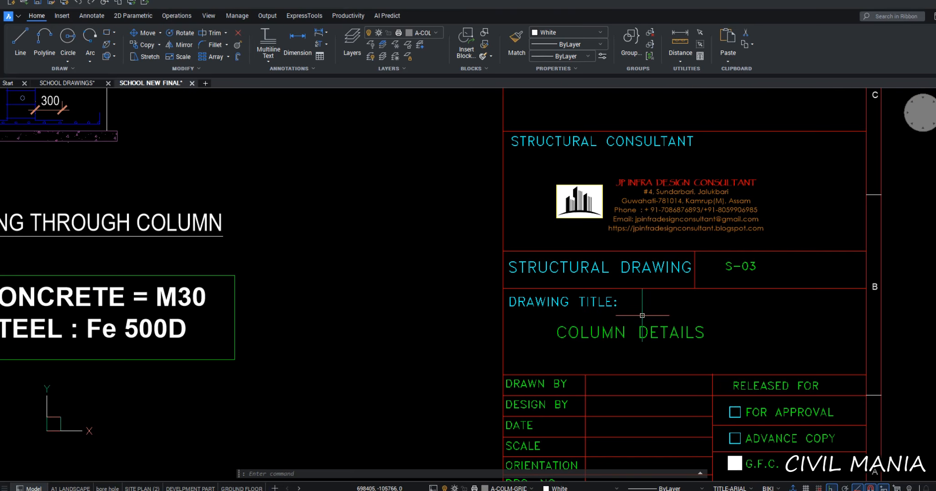
# Examine the plinth beam layout sheet and the first floor beam layout sheet beside it
pyautogui.scroll(-6, 642, 313)
pyautogui.moveTo(646, 335); pyautogui.dragTo(154, 330, button='middle')
pyautogui.scroll(6, 415, 375)
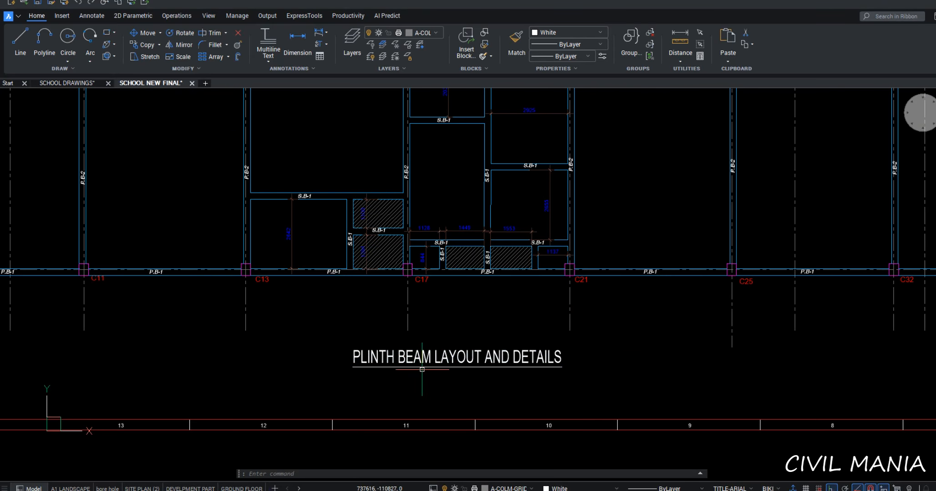
pyautogui.scroll(-8, 576, 370)
pyautogui.moveTo(748, 327); pyautogui.dragTo(374, 324, button='middle')
pyautogui.scroll(8, 539, 370)
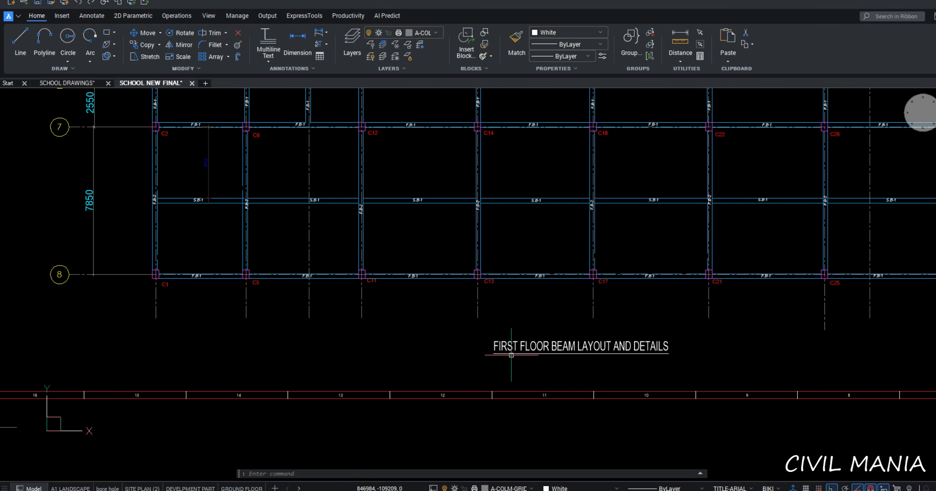
pyautogui.scroll(3, 514, 349)
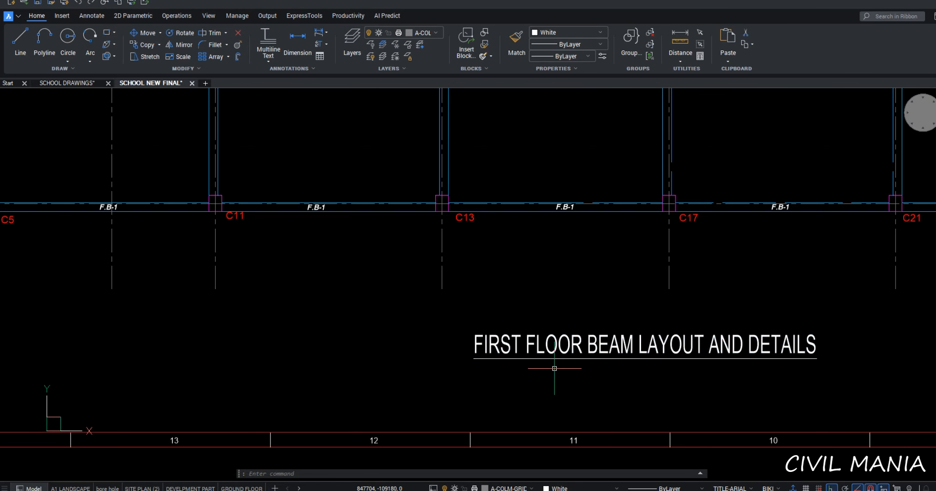
# Go back to the architectural drawings and examine the building's front elevation
pyautogui.scroll(-10, 556, 366)
pyautogui.moveTo(572, 357)
pyautogui.mouseDown(button='middle')
pyautogui.moveTo(152, 327)
pyautogui.moveTo(339, 327)
pyautogui.mouseUp(button='middle')
pyautogui.scroll(-3, 589, 339)
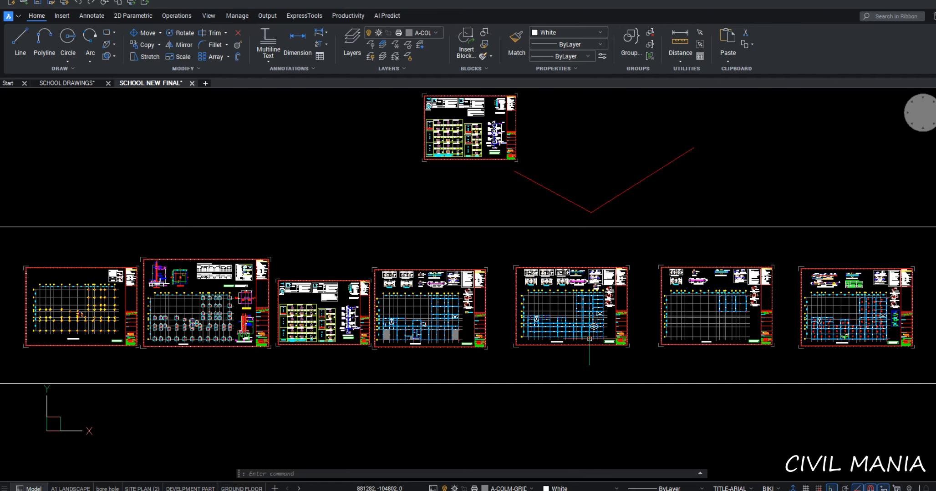
pyautogui.scroll(-3, 579, 340)
pyautogui.scroll(4, 419, 185)
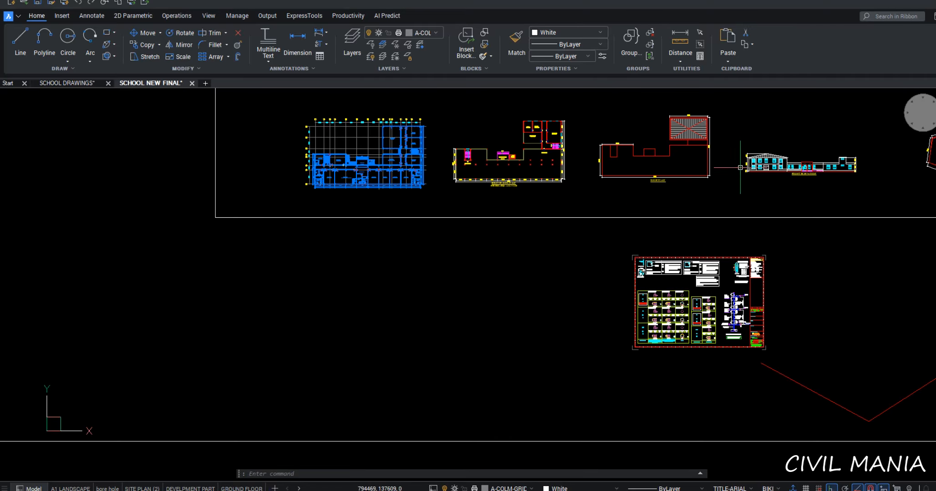
pyautogui.moveTo(742, 174); pyautogui.dragTo(520, 215, button='middle')
pyautogui.scroll(7, 583, 216)
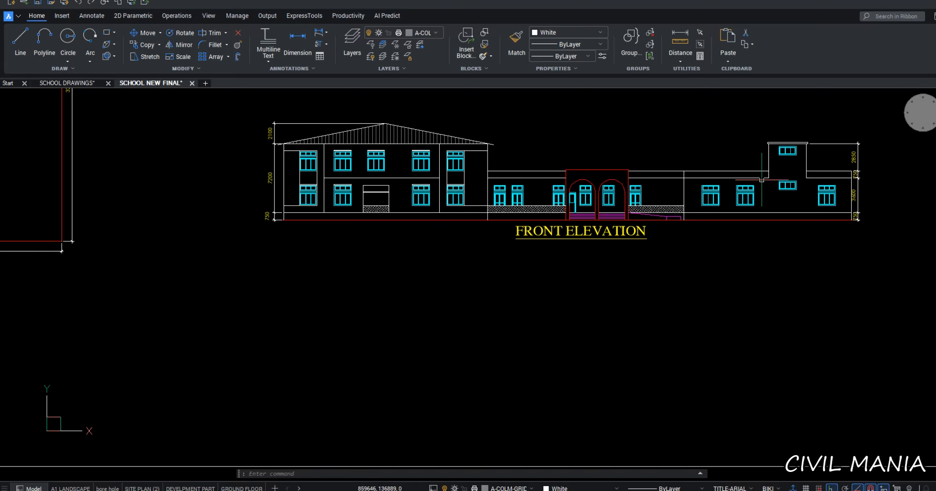
pyautogui.moveTo(490, 178)
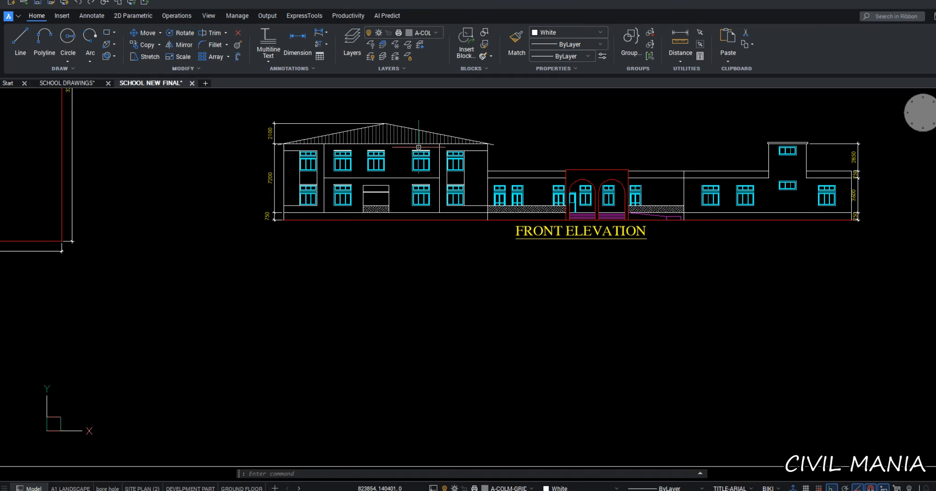
# Return to the structural sheets and examine the first floor beam layout and the roof beam layout
pyautogui.scroll(-9, 441, 155)
pyautogui.moveTo(455, 361); pyautogui.dragTo(378, 192, button='middle')
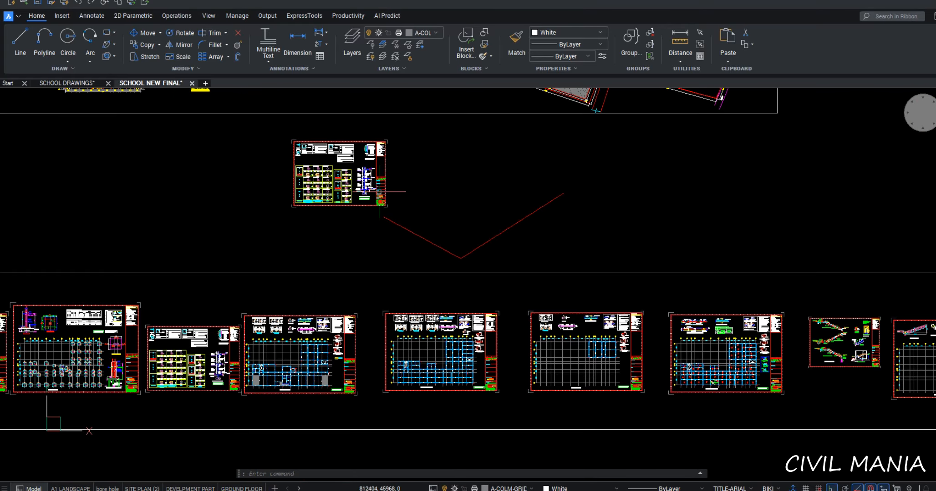
pyautogui.scroll(10, 540, 388)
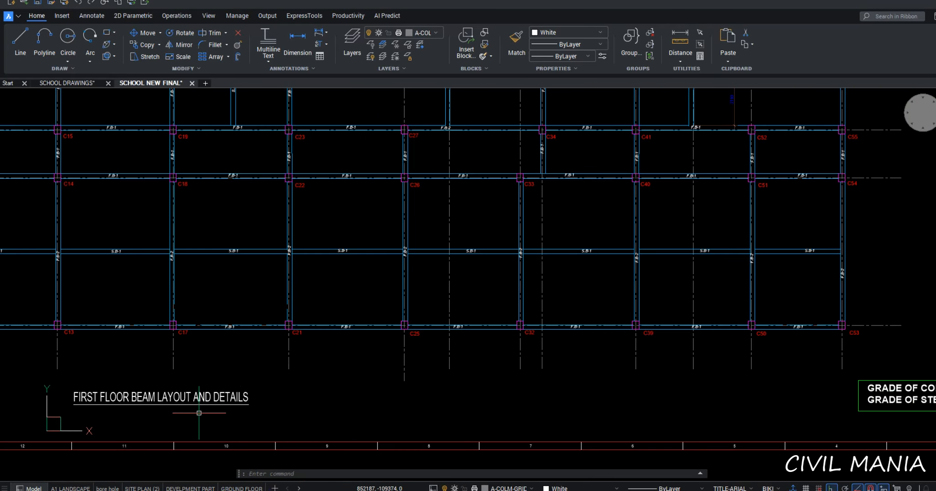
pyautogui.scroll(-8, 220, 397)
pyautogui.moveTo(600, 366); pyautogui.dragTo(319, 350, button='middle')
pyautogui.scroll(8, 487, 351)
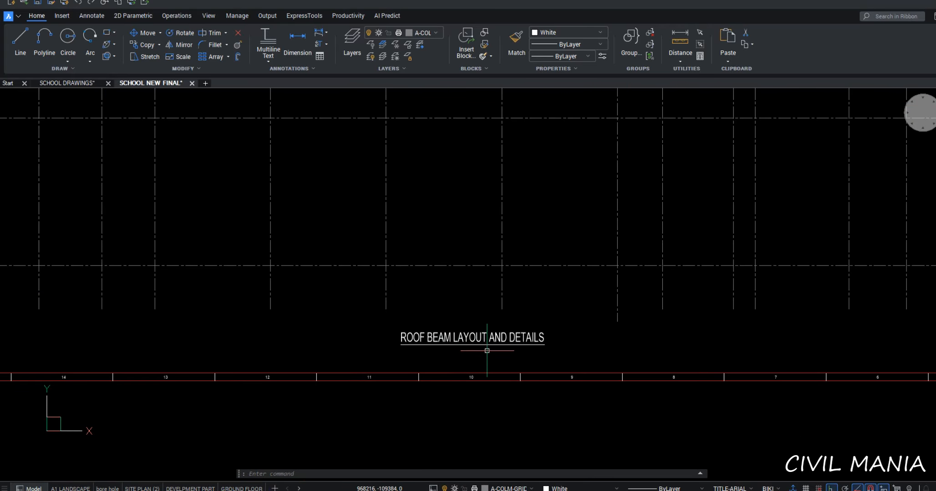
# Examine the sheet beyond the roof beam layout that carries the slab reinforcement schedule
pyautogui.scroll(-8, 499, 349)
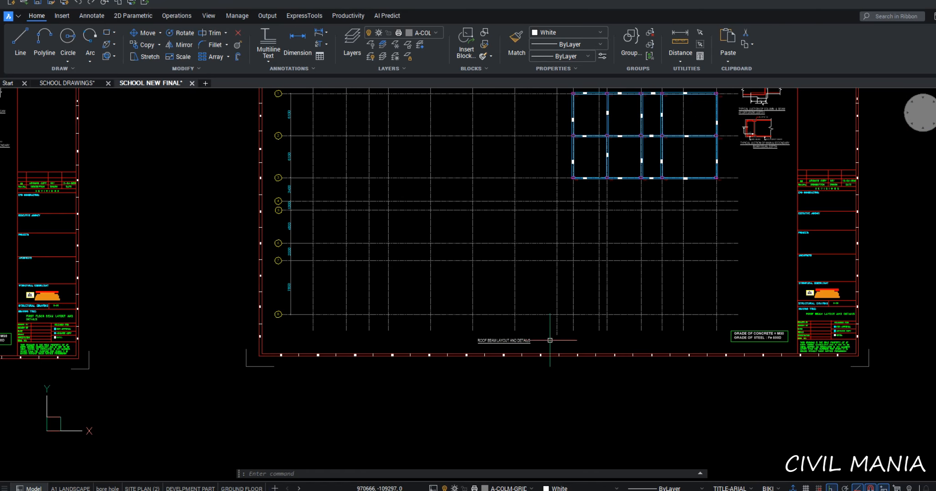
pyautogui.moveTo(637, 328); pyautogui.dragTo(391, 368, button='middle')
pyautogui.scroll(-2, 390, 368)
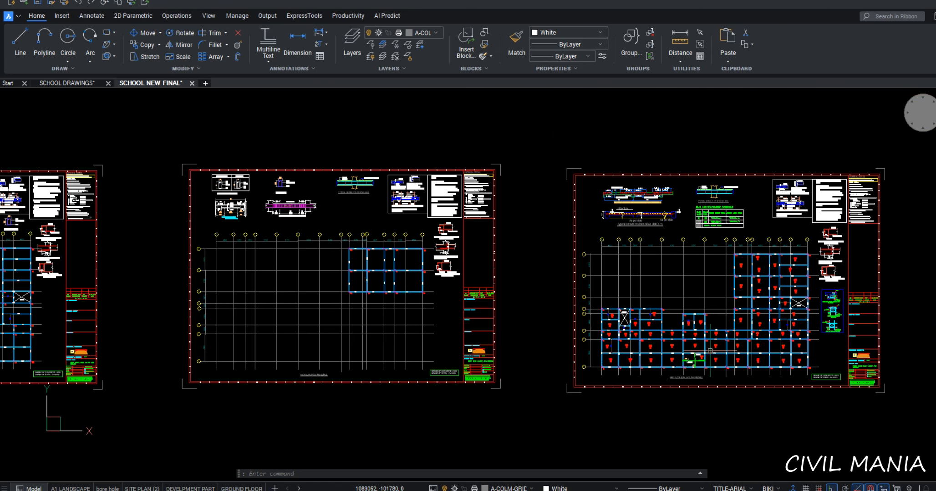
pyautogui.scroll(2, 468, 303)
pyautogui.moveTo(799, 325); pyautogui.dragTo(572, 279, button='middle')
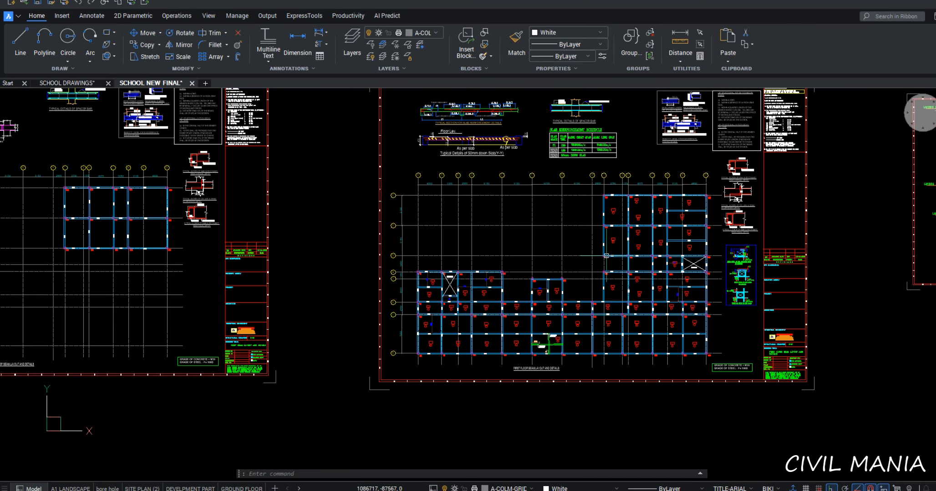
# Examine the beam grid and slab marks on the first floor beam layout sheet
pyautogui.moveTo(694, 290); pyautogui.dragTo(491, 293, button='middle')
pyautogui.scroll(-1, 490, 292)
pyautogui.scroll(3, 385, 364)
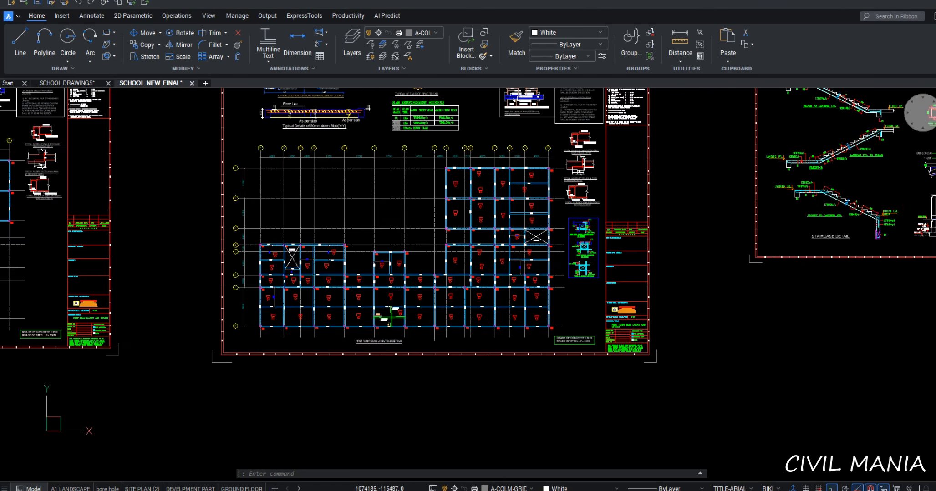
pyautogui.scroll(1, 342, 322)
pyautogui.scroll(-3, 451, 310)
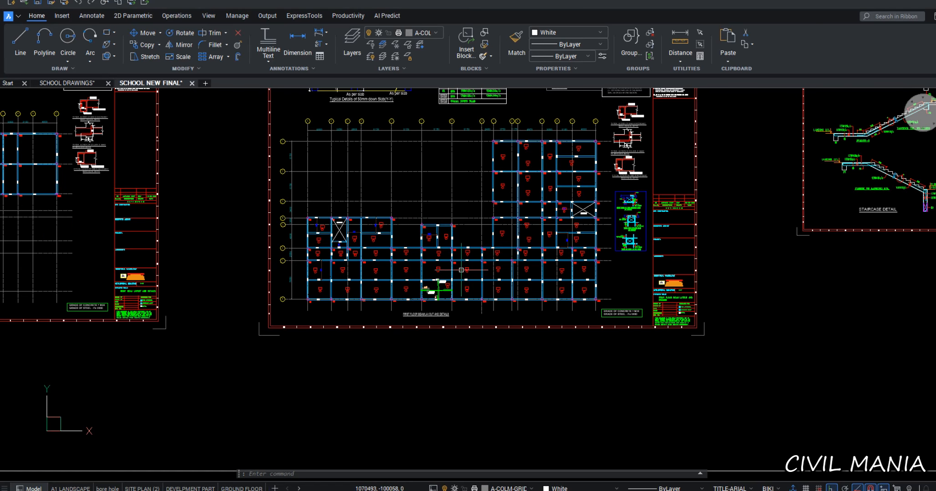
# Examine the staircase detail sheet and the roof layout sheet with rafter R1, and survey the whole structural set
pyautogui.moveTo(723, 235); pyautogui.dragTo(366, 272, button='middle')
pyautogui.moveTo(693, 232); pyautogui.dragTo(546, 287, button='middle')
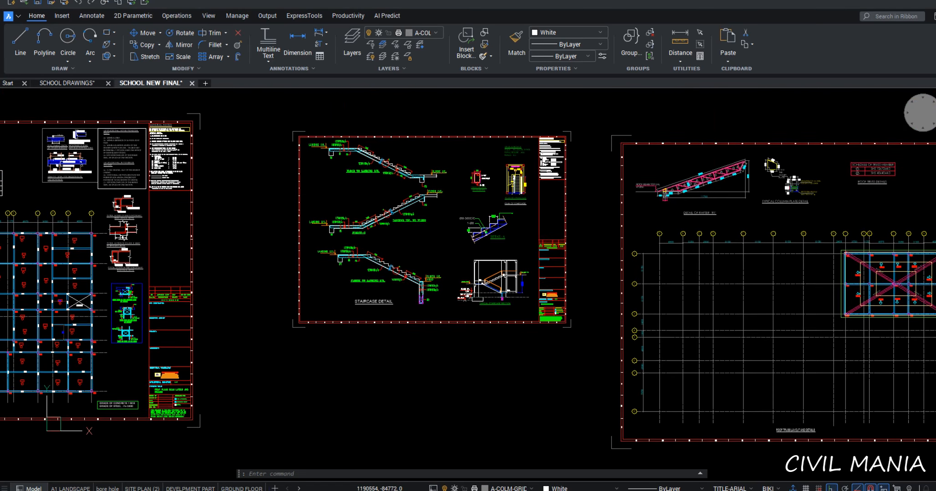
pyautogui.scroll(-2, 374, 298)
pyautogui.scroll(5, 373, 298)
pyautogui.scroll(1, 373, 298)
pyautogui.scroll(-5, 374, 298)
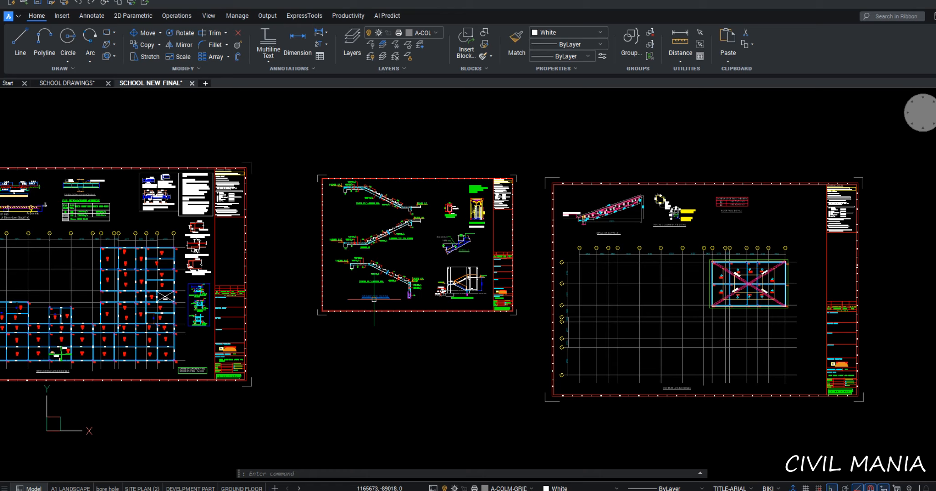
pyautogui.scroll(4, 831, 284)
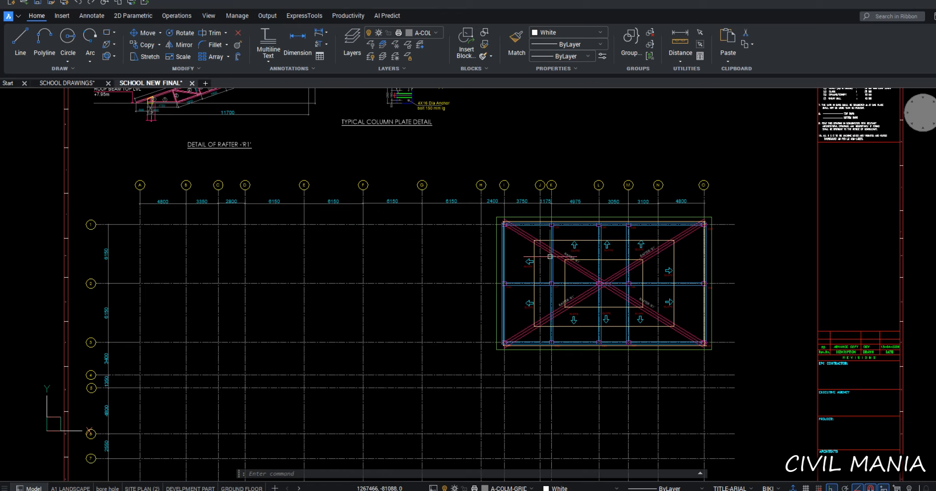
pyautogui.scroll(-3, 628, 266)
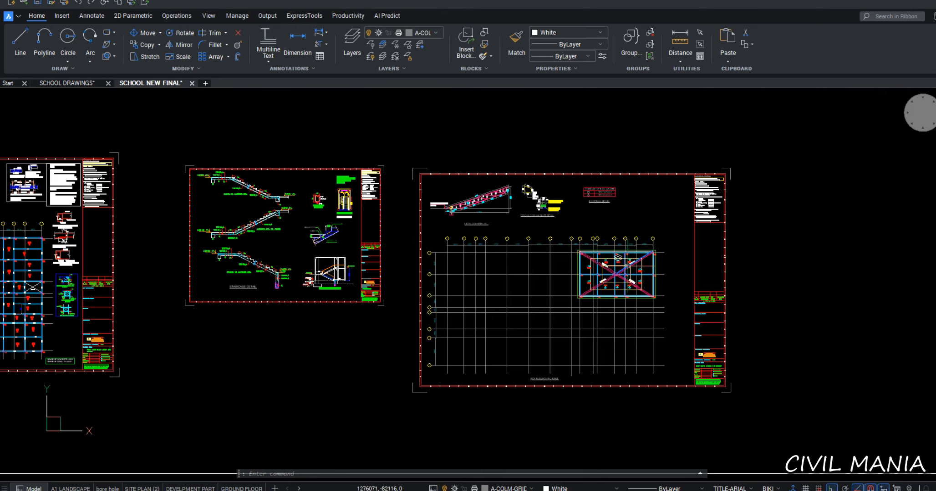
pyautogui.scroll(-3, 628, 266)
pyautogui.scroll(3, 246, 261)
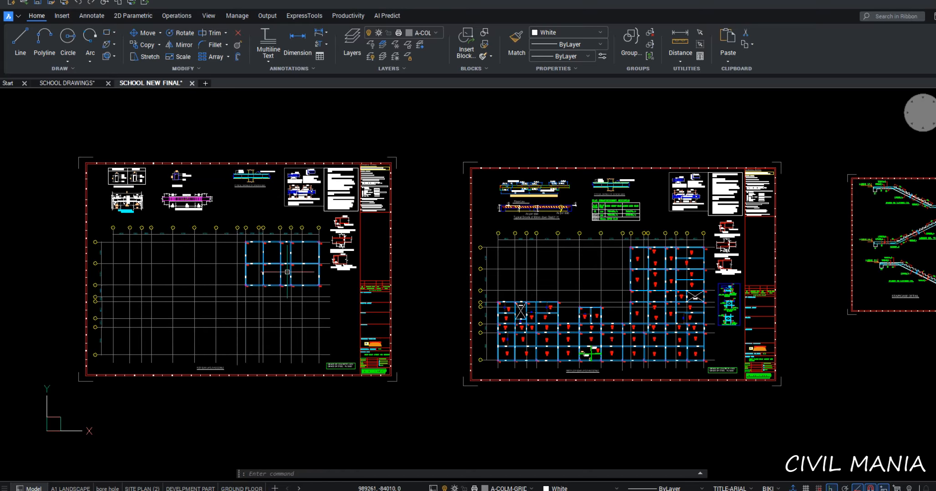
pyautogui.scroll(-3, 272, 261)
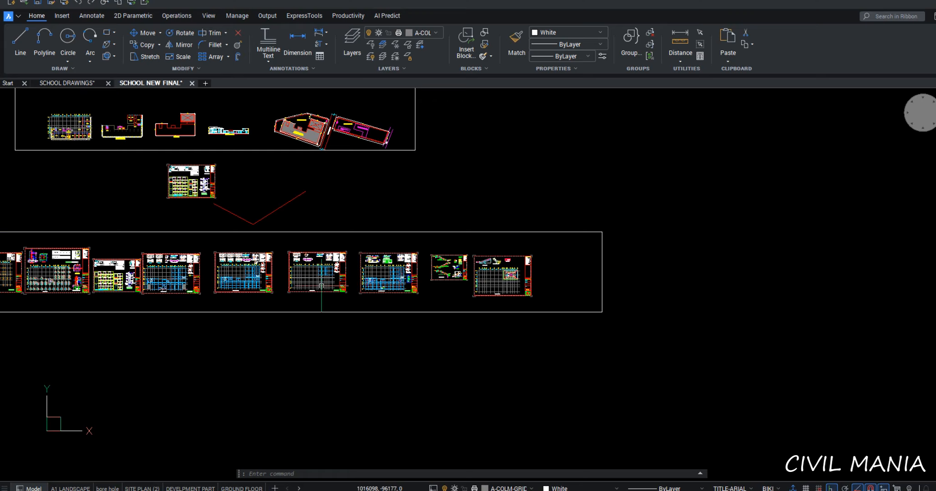
# Return to the architectural drawings and examine the ground floor plan beside the first floor plan
pyautogui.moveTo(288, 259); pyautogui.dragTo(538, 304, button='middle')
pyautogui.scroll(4, 313, 151)
pyautogui.press('ctrl')
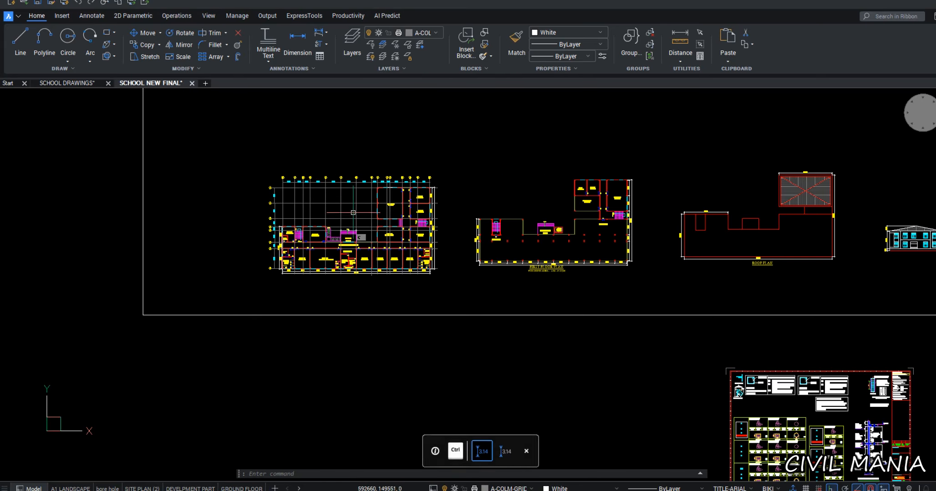
pyautogui.scroll(2, 398, 189)
pyautogui.scroll(2, 398, 189)
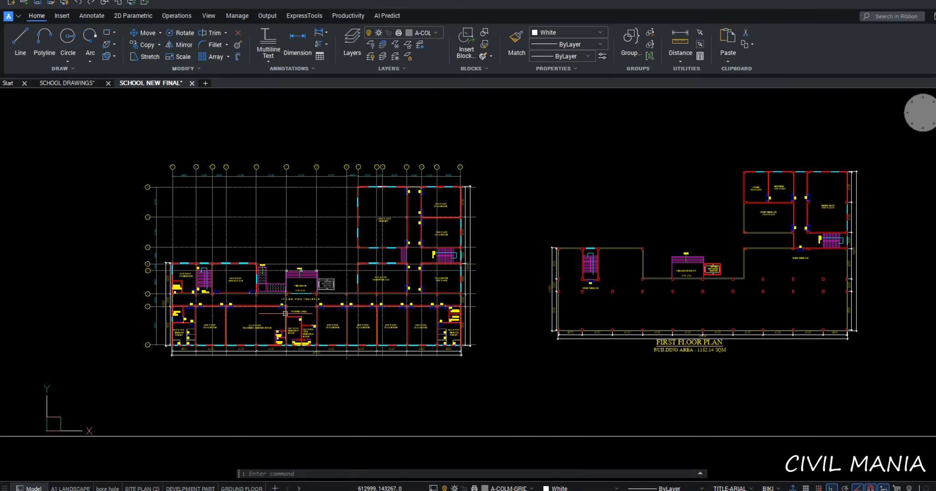
pyautogui.scroll(3, 204, 291)
pyautogui.moveTo(198, 335); pyautogui.dragTo(372, 249, button='middle')
pyautogui.scroll(-3, 372, 250)
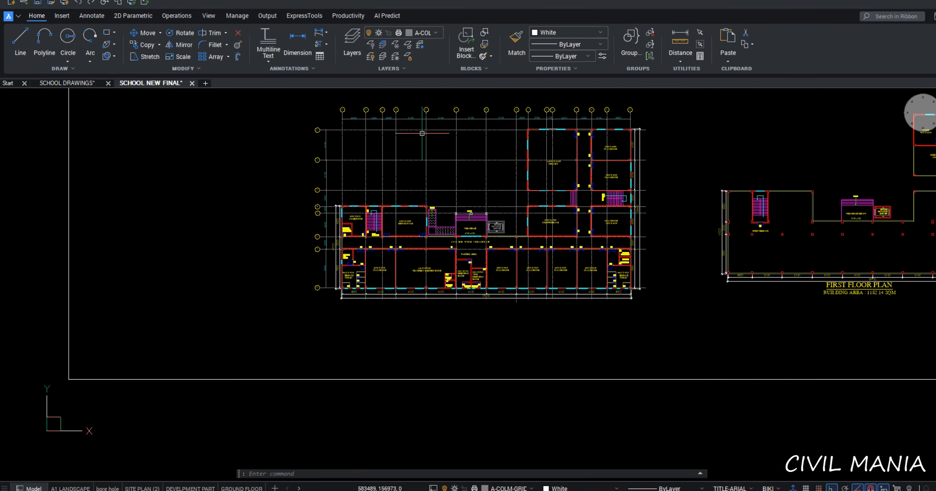
# Examine the ground floor plan's column grid labels and spacings around grid lines A to D
pyautogui.scroll(2, 574, 107)
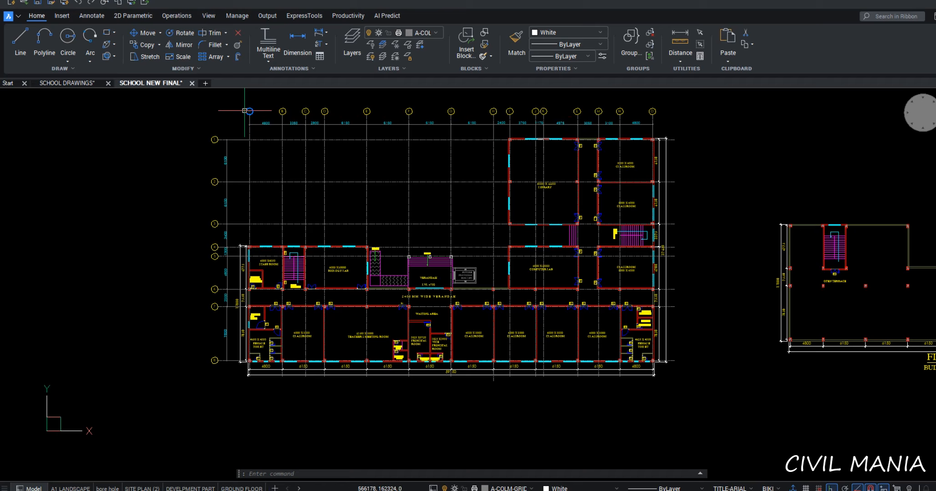
pyautogui.scroll(4, 325, 115)
pyautogui.scroll(-4, 359, 154)
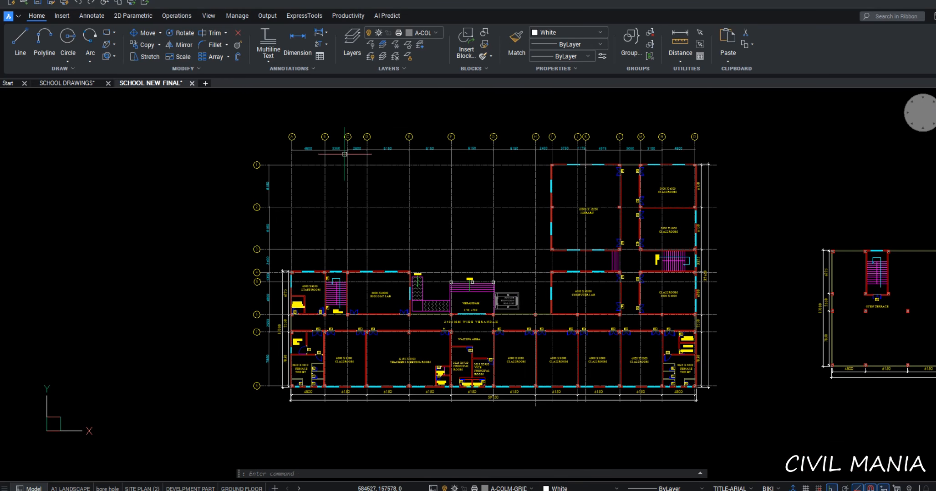
pyautogui.scroll(3, 344, 154)
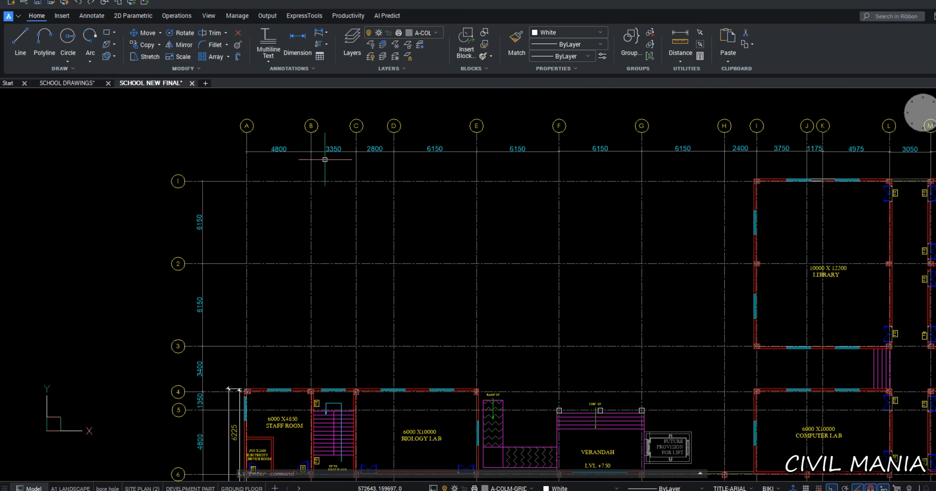
pyautogui.scroll(-5, 296, 186)
pyautogui.scroll(4, 300, 196)
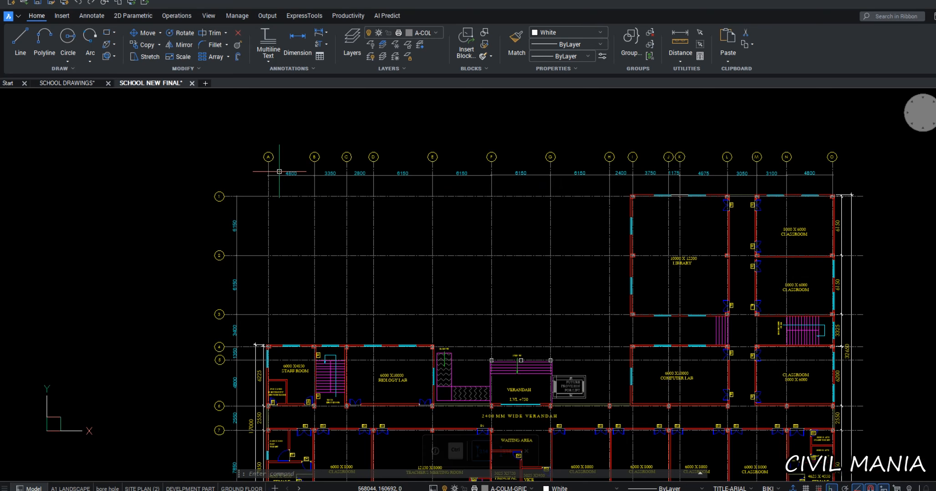
# Examine the corner column at grid A-8 beside the female toilet and its alignment with the grid lines
pyautogui.scroll(-2, 285, 448)
pyautogui.scroll(8, 325, 393)
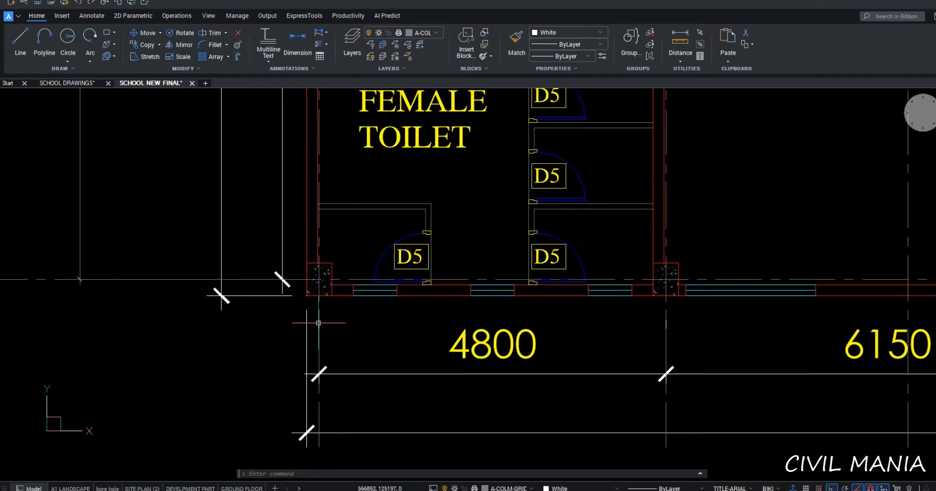
pyautogui.scroll(-3, 339, 320)
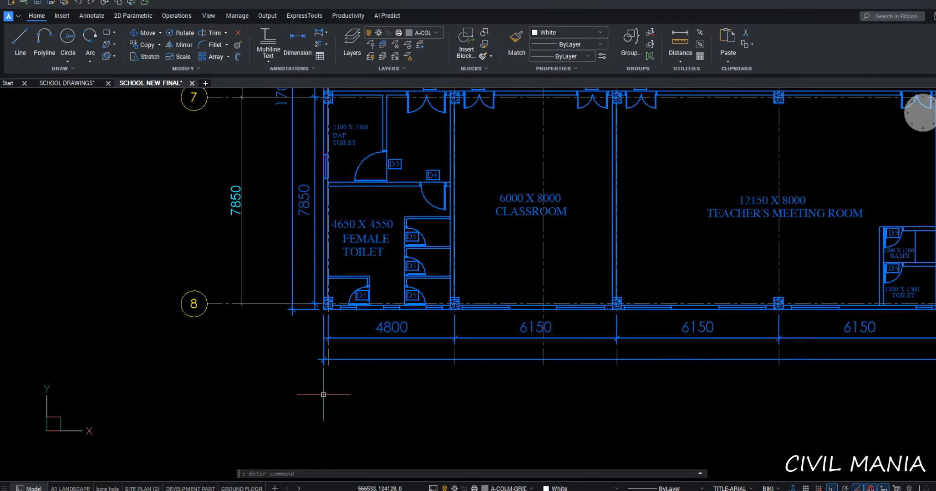
pyautogui.scroll(3, 337, 308)
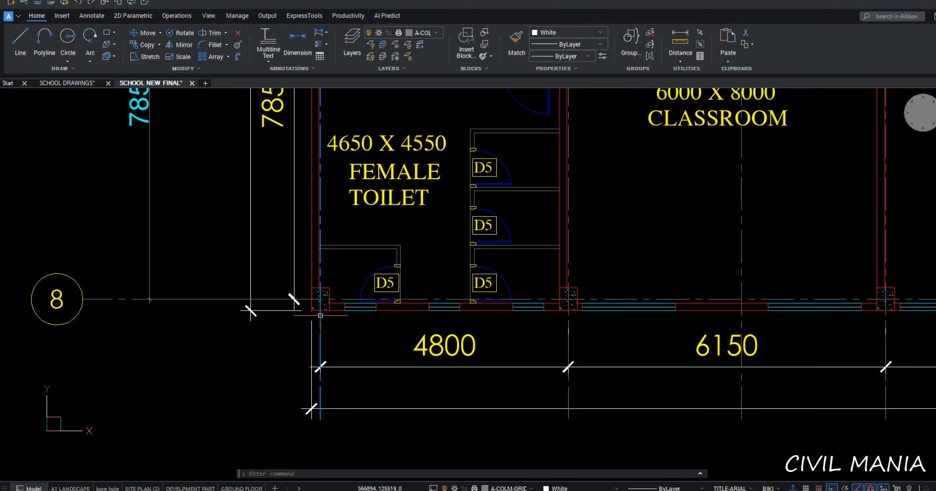
pyautogui.scroll(-6, 535, 305)
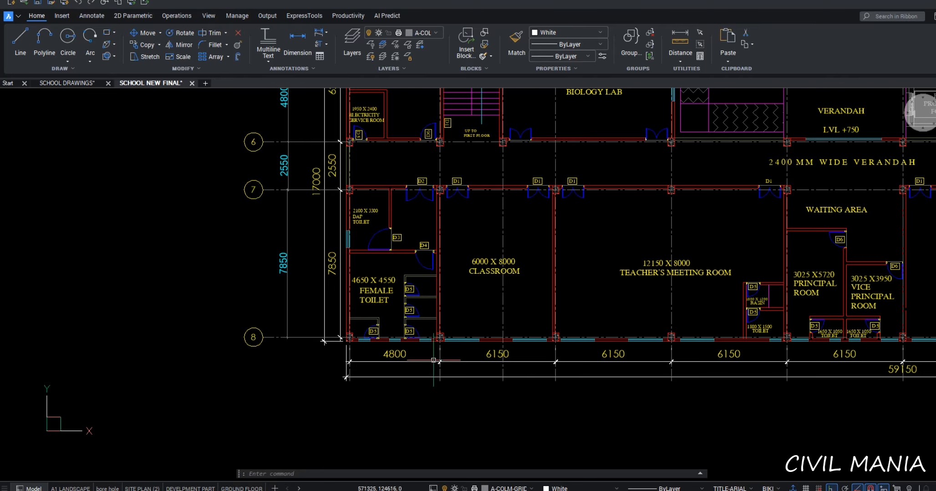
# Read the lettered grid lines and the spacings between them along the whole ground floor plan
pyautogui.moveTo(436, 396); pyautogui.dragTo(439, 449, button='middle')
pyautogui.moveTo(433, 191); pyautogui.dragTo(418, 310, button='middle')
pyautogui.scroll(2, 416, 159)
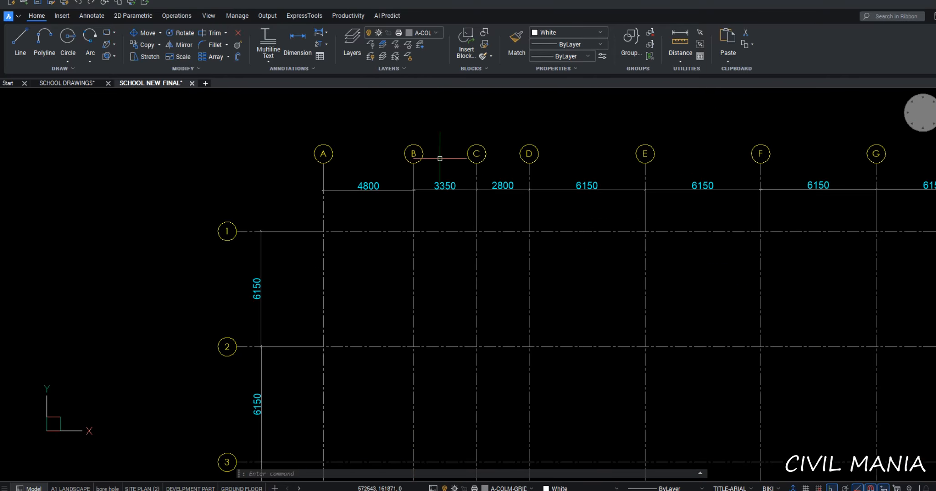
pyautogui.moveTo(733, 173); pyautogui.dragTo(425, 175, button='middle')
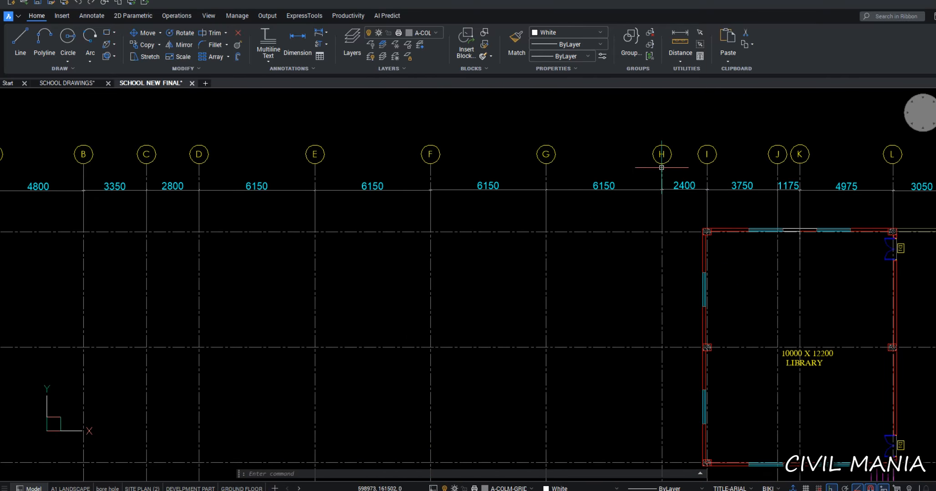
pyautogui.moveTo(661, 167); pyautogui.dragTo(362, 170, button='middle')
pyautogui.scroll(-4, 769, 193)
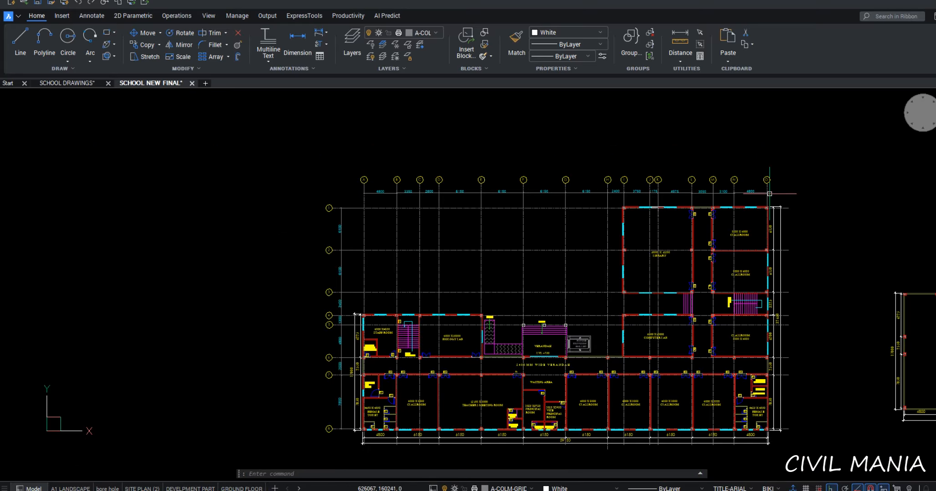
pyautogui.moveTo(530, 334); pyautogui.dragTo(535, 249, button='middle')
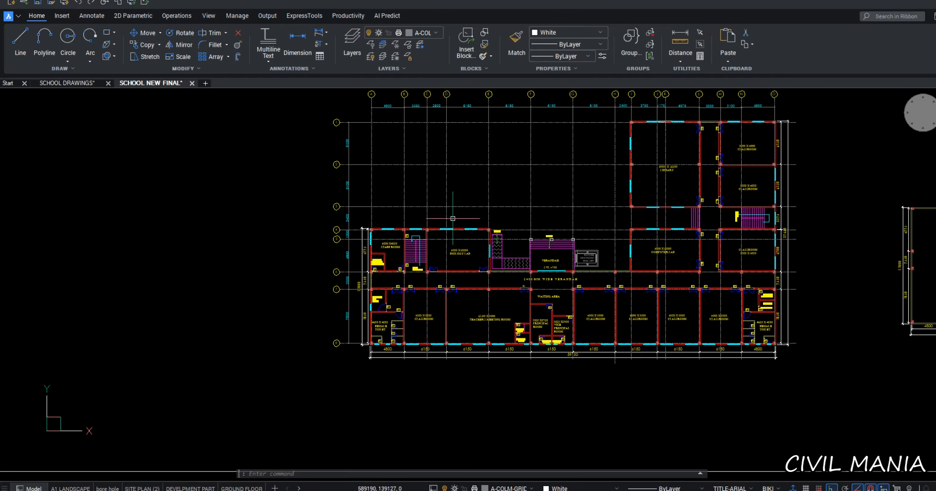
pyautogui.moveTo(437, 110); pyautogui.dragTo(439, 135, button='middle')
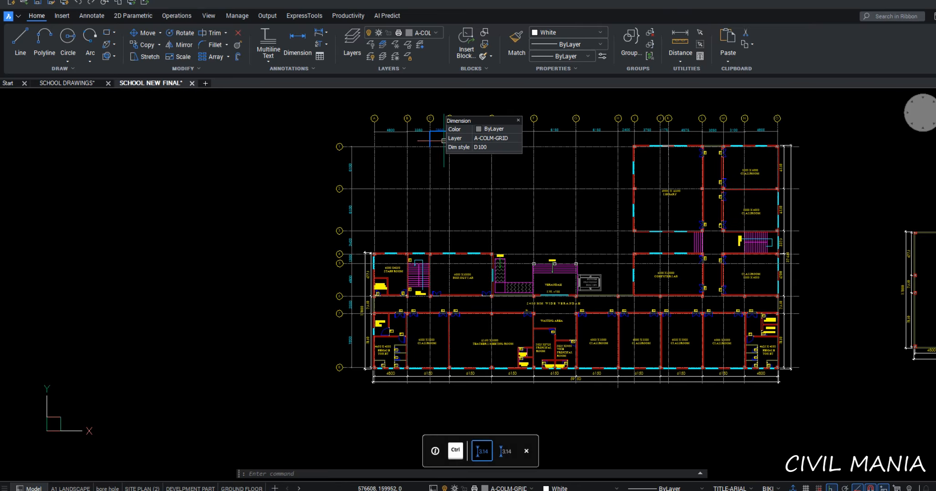
# Examine the numbered grid lines and their spacings beside the staff room and toilets of the ground floor plan
pyautogui.hotkey('ctrl', 'a')
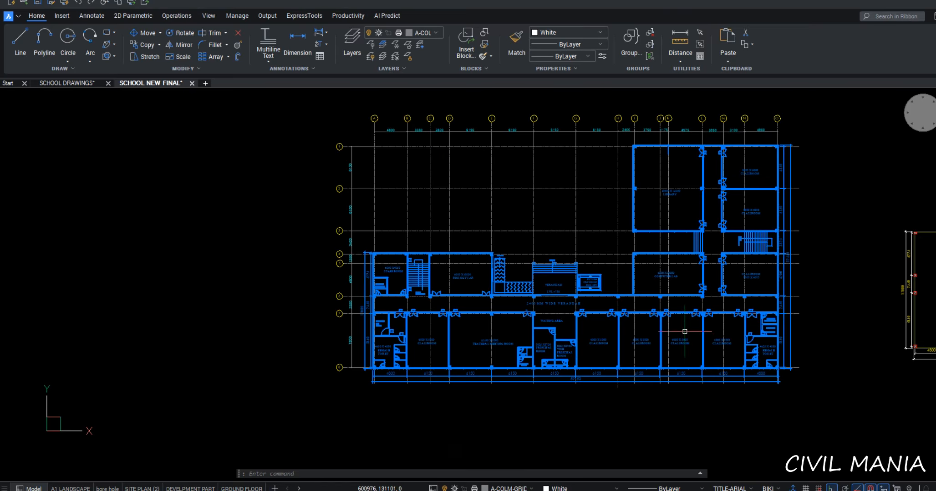
pyautogui.scroll(3, 319, 341)
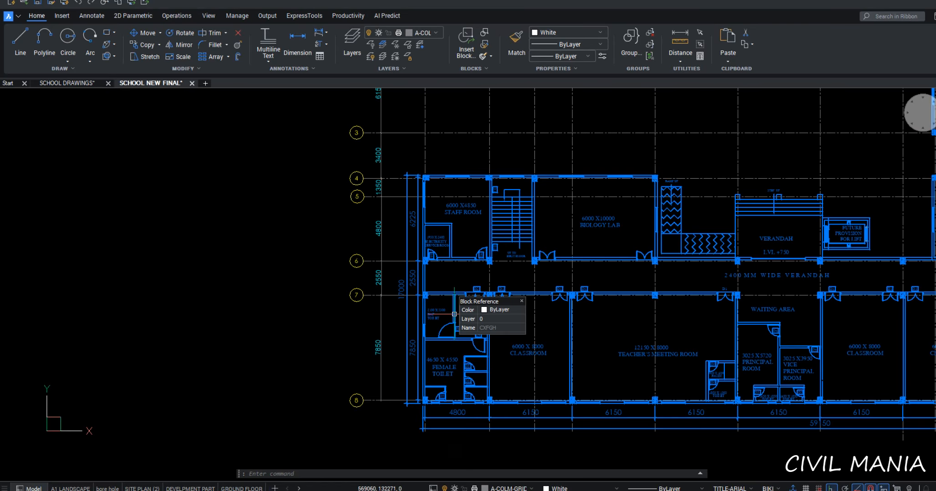
pyautogui.scroll(-2, 451, 296)
pyautogui.scroll(3, 431, 332)
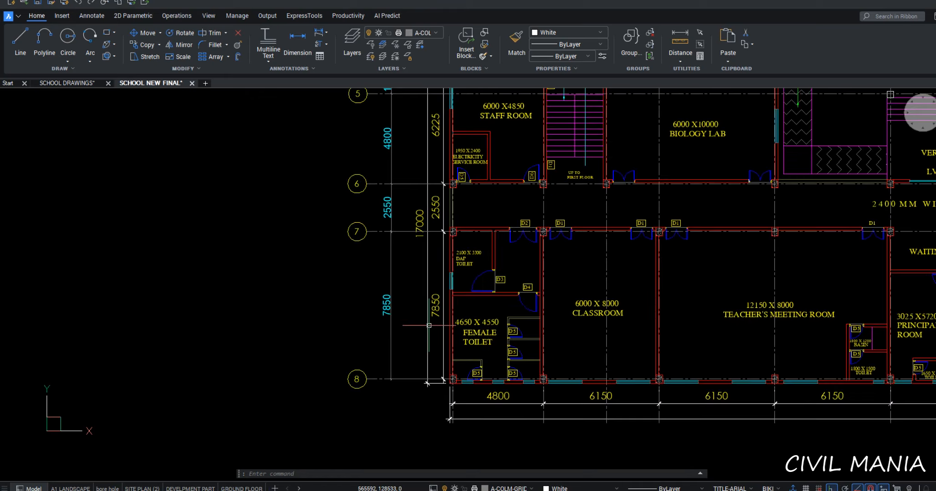
pyautogui.scroll(2, 399, 214)
pyautogui.scroll(-5, 399, 214)
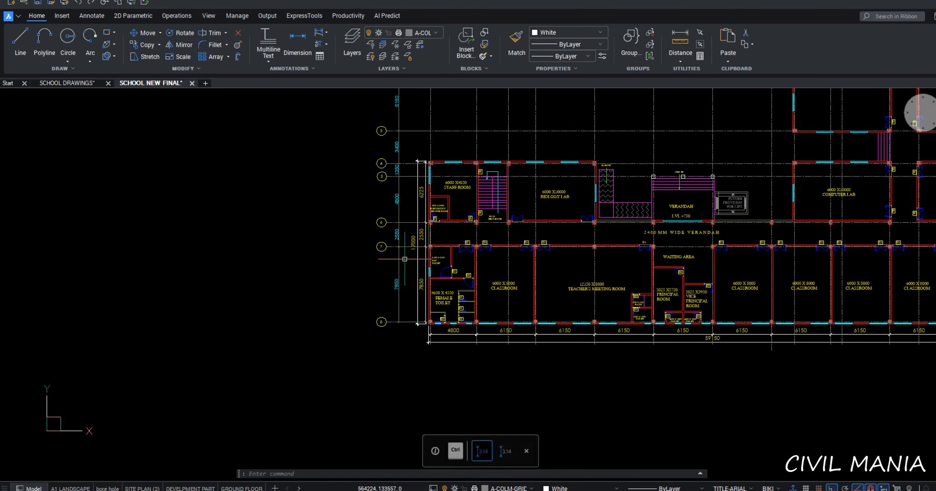
pyautogui.scroll(-2, 398, 375)
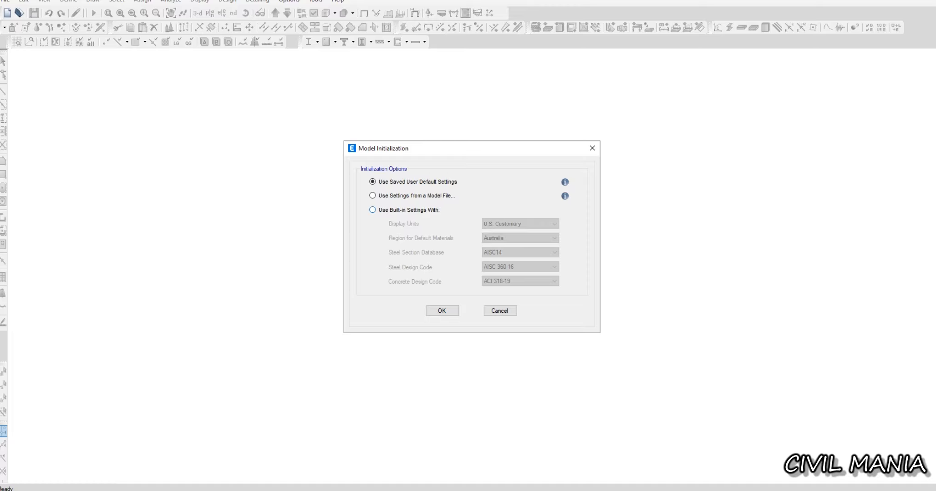
# Switch to ETABS, choose built-in initialization settings with Metric SI units and the India material region, and open the steel section database choices
pyautogui.click(372, 210)
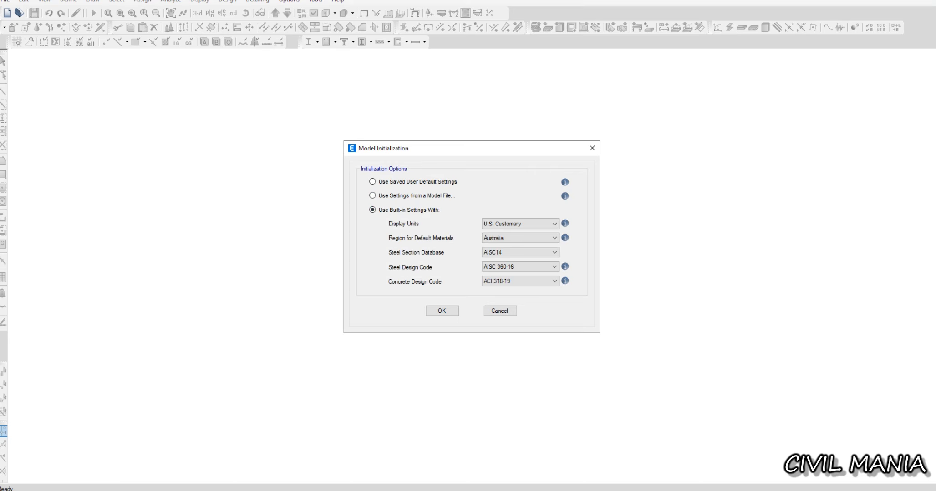
pyautogui.click(554, 224)
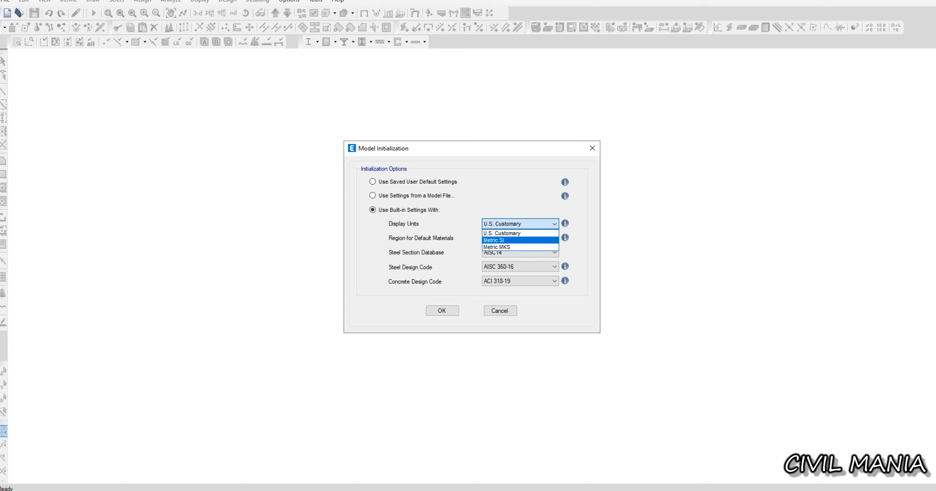
pyautogui.click(520, 241)
pyautogui.click(520, 238)
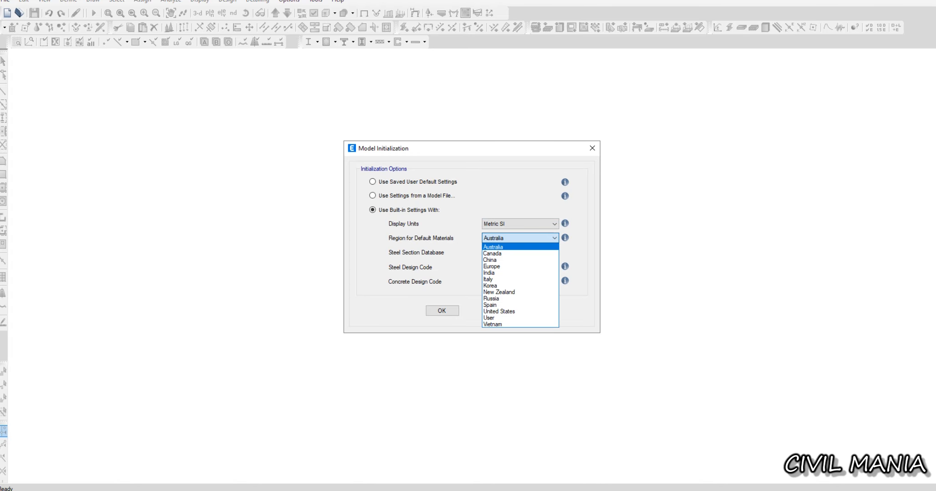
pyautogui.click(520, 273)
pyautogui.click(520, 252)
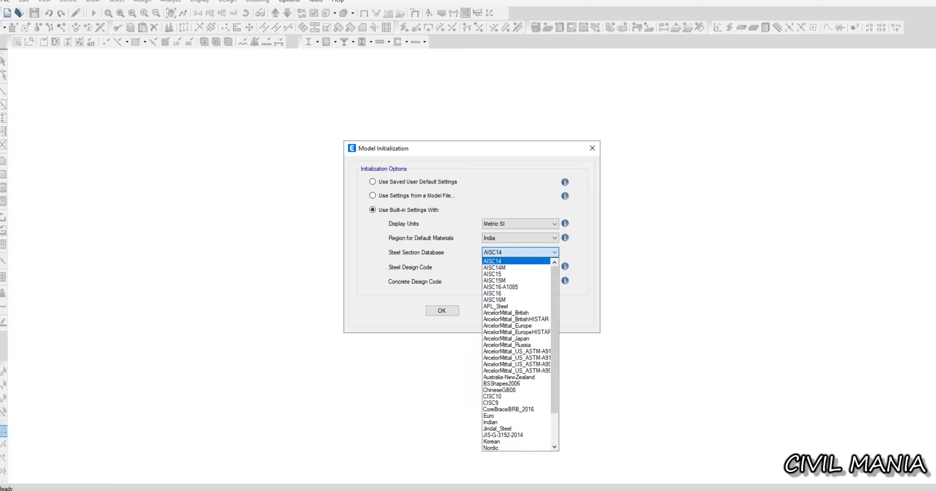
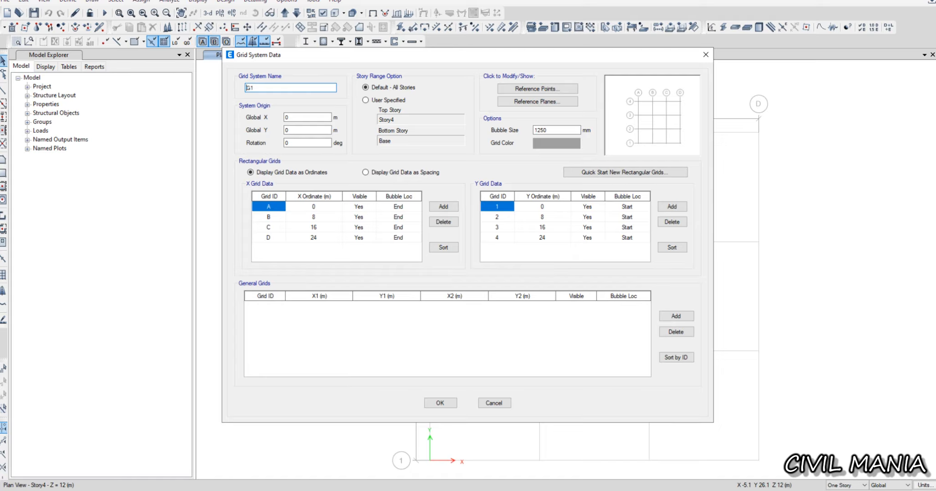
# Display the grid data as spacing, and check the lettered grid spacings in the CAD floor plan
pyautogui.moveTo(198, 490)
pyautogui.click(366, 173)
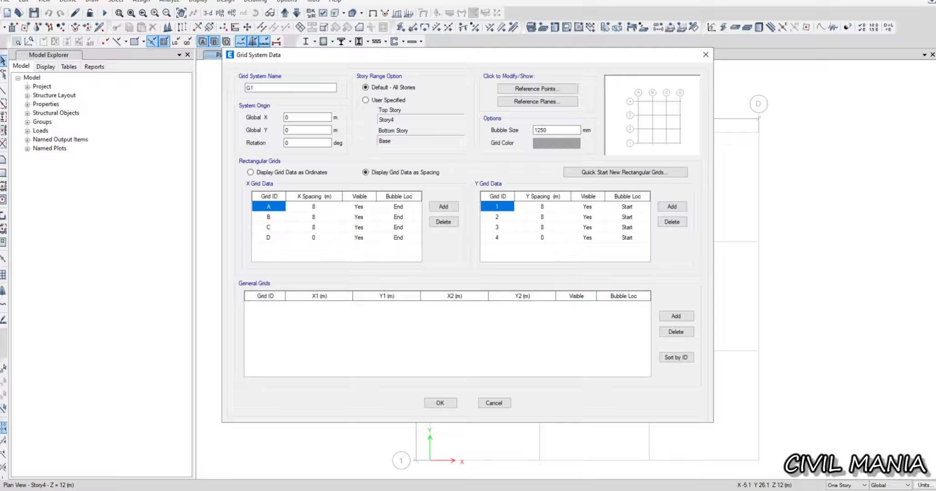
pyautogui.click(251, 478)
pyautogui.scroll(4, 436, 167)
pyautogui.scroll(4, 412, 154)
pyautogui.scroll(-6, 254, 227)
pyautogui.scroll(4, 275, 213)
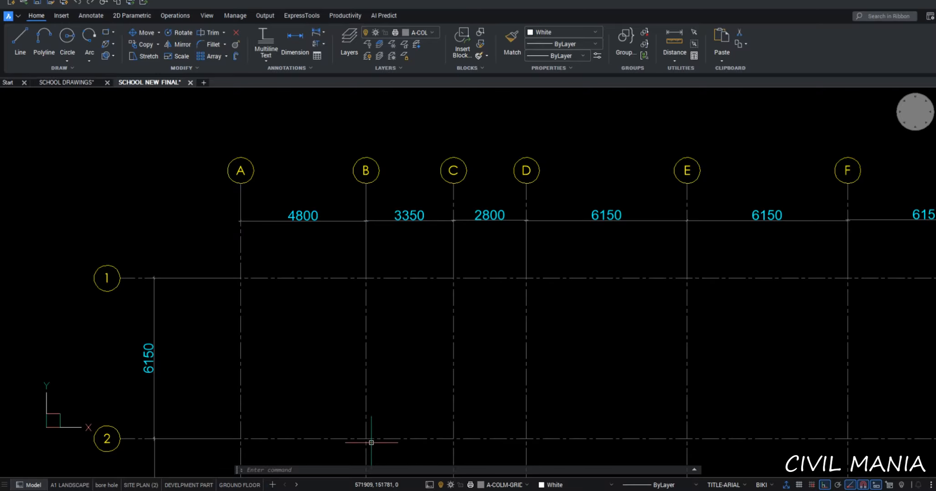
# Switch back to ETABS and set the X spacings to 4.8 m for grid A, 3.35 m for B and 2.8 m for C
pyautogui.hotkey('alt', 'Tab')
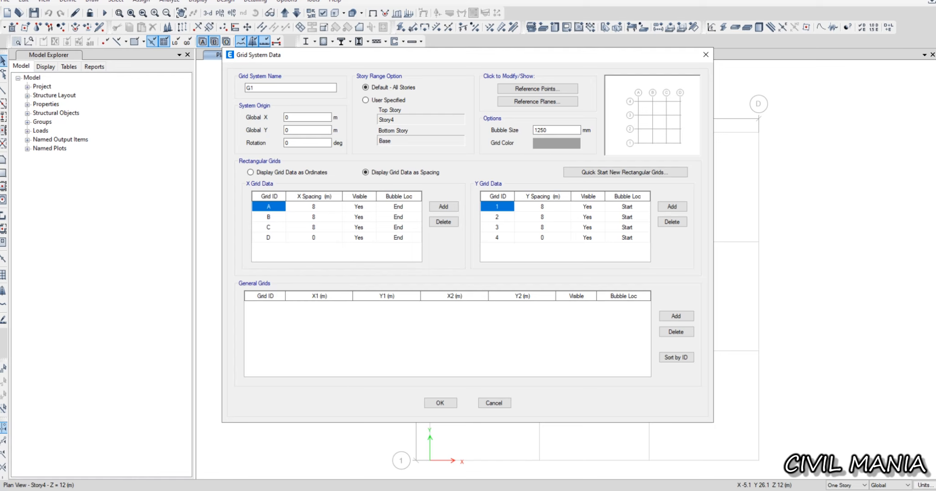
pyautogui.click(314, 207)
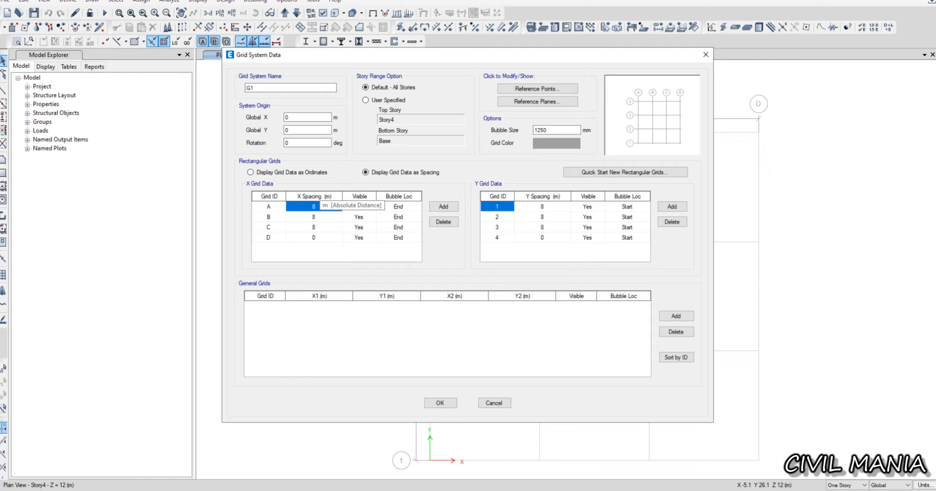
pyautogui.write('4.8')
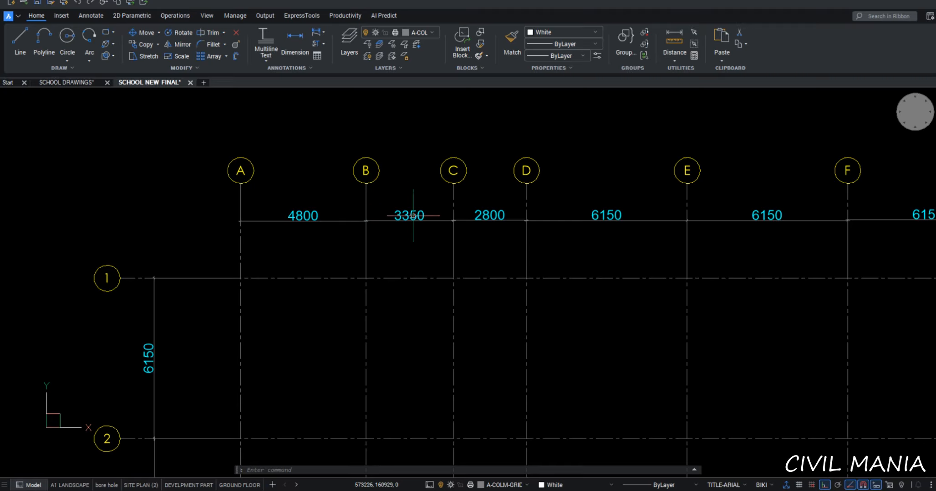
pyautogui.click(412, 226)
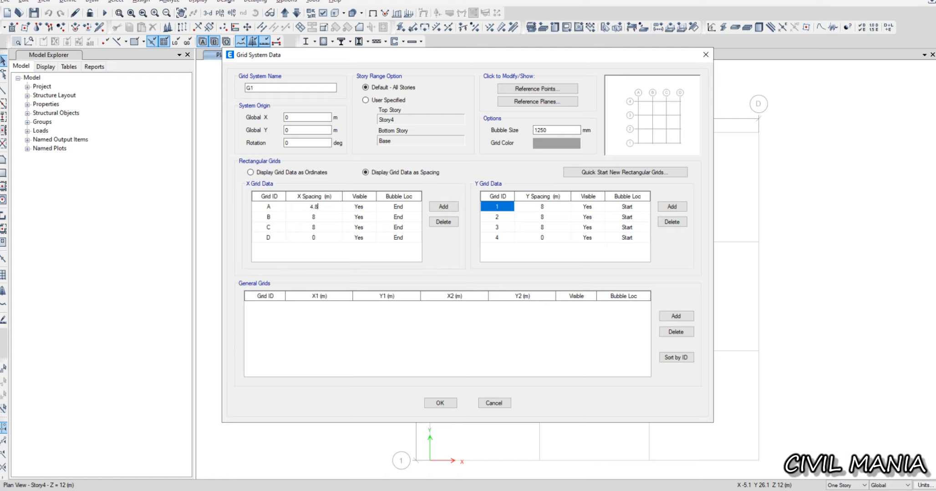
pyautogui.click(313, 217)
pyautogui.write('3.35')
pyautogui.press('Return')
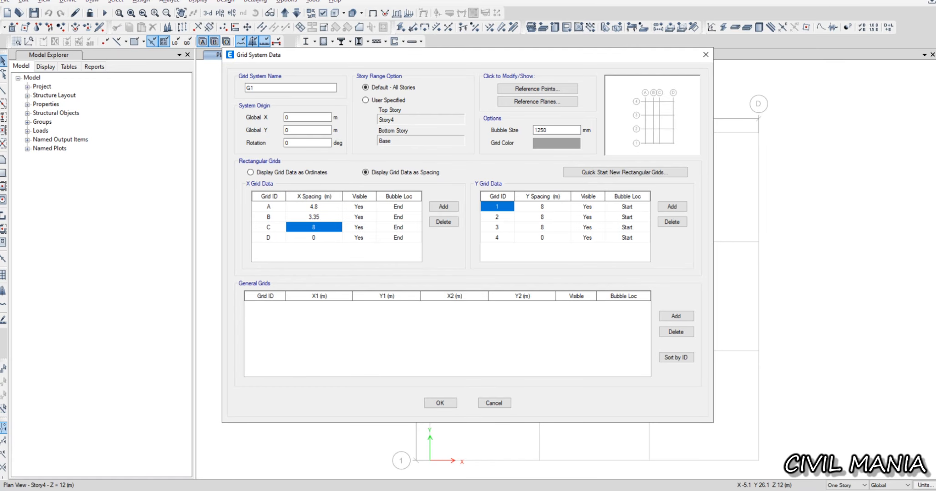
pyautogui.write('2.8')
# Add X grid lines up to O with spacings D to G 6.15, H 2.4, I 3.75, J 1.175, K 4.975, L 3.05, M 3.1 m
pyautogui.click(444, 207)
pyautogui.click(443, 207)
pyautogui.click(443, 207)
pyautogui.click(443, 207)
pyautogui.click(443, 207)
pyautogui.click(443, 207)
pyautogui.click(443, 207)
pyautogui.scroll(2, 355, 228)
pyautogui.click(310, 227)
pyautogui.click(310, 238)
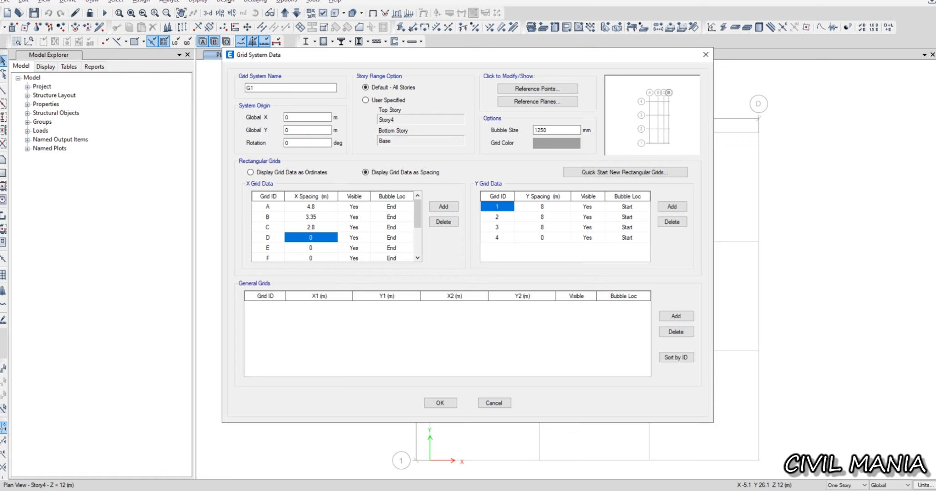
pyautogui.write('6.15')
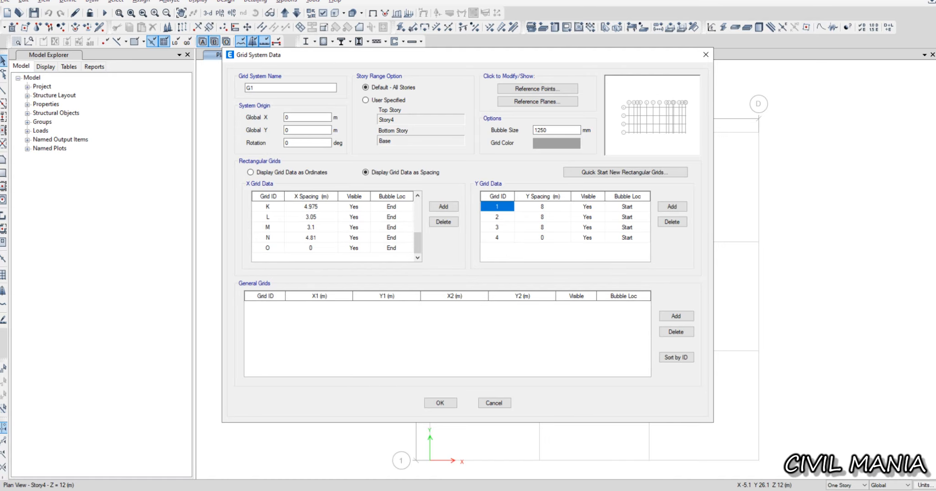
# Set the X spacing of grid N to 4.80 m, checking it against the N–O dimension in the CAD plan
pyautogui.press('BackSpace')
pyautogui.write('0')
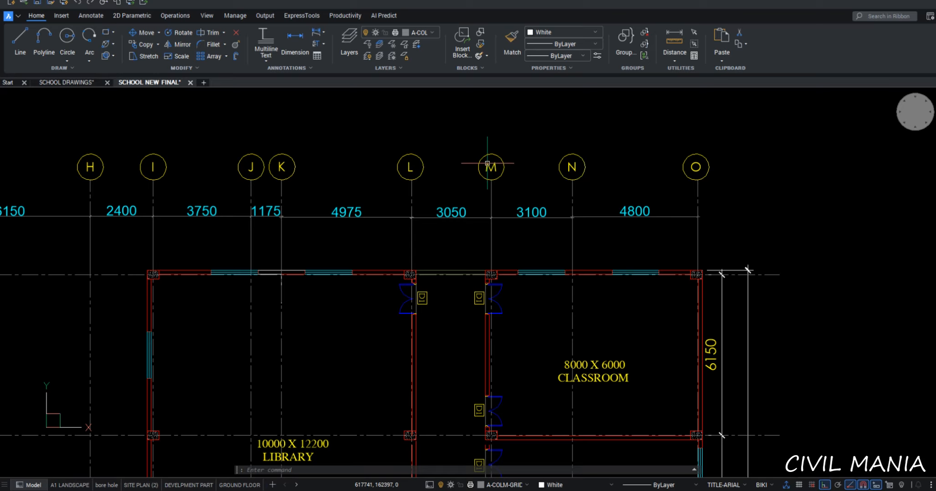
pyautogui.click(635, 210)
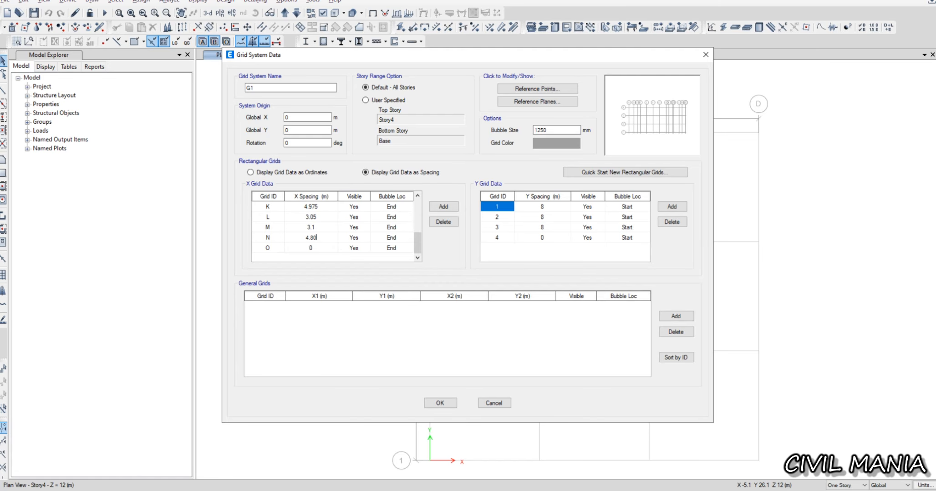
pyautogui.press('Return')
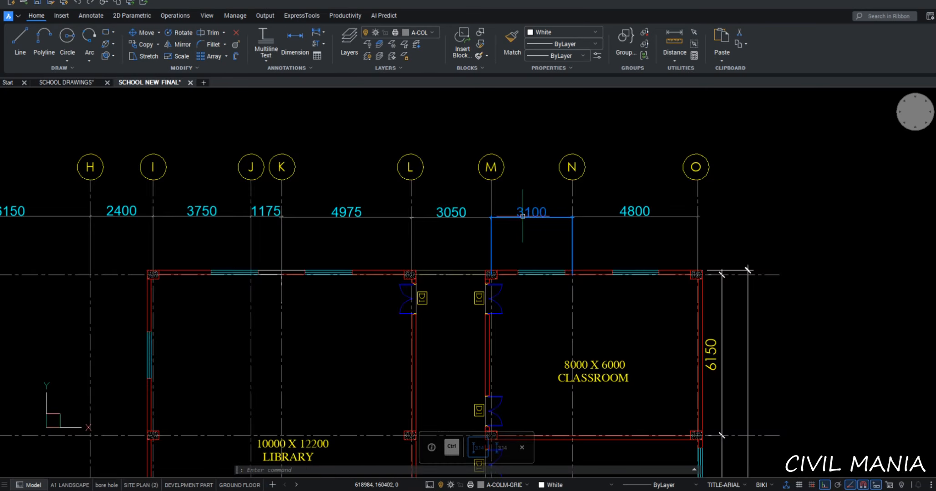
# Examine the numbered grid lines and their spacings along the CAD ground floor plan, from grid 8 up to grid 1
pyautogui.scroll(-6, 455, 273)
pyautogui.scroll(8, 383, 321)
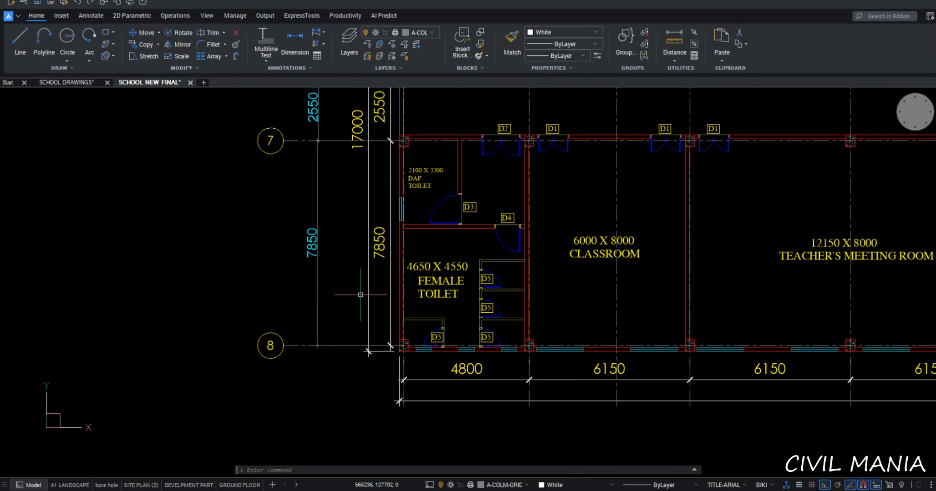
pyautogui.scroll(-6, 382, 322)
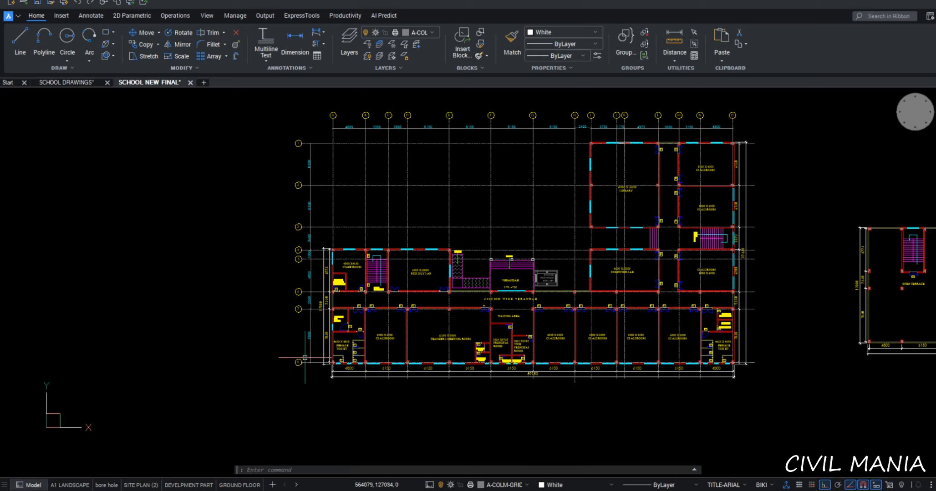
pyautogui.scroll(2, 307, 362)
pyautogui.scroll(-4, 334, 315)
pyautogui.scroll(4, 350, 155)
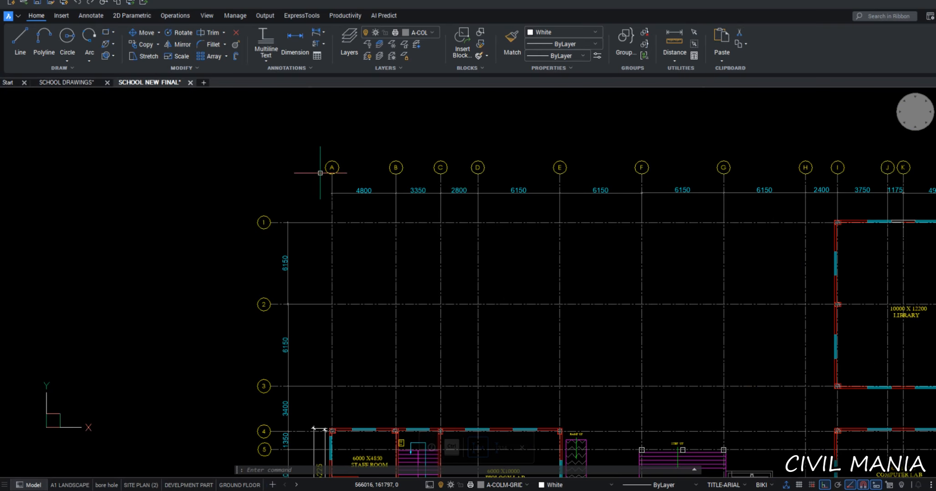
pyautogui.scroll(-3, 324, 168)
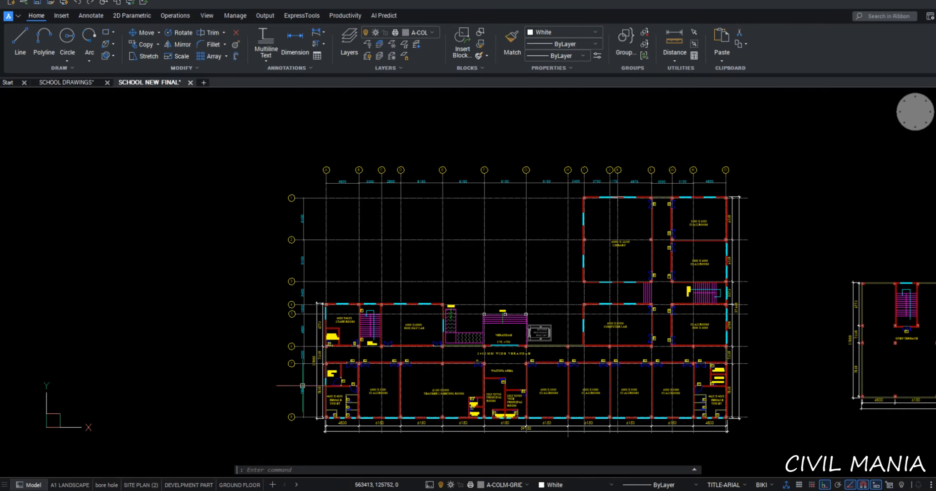
pyautogui.scroll(4, 303, 412)
pyautogui.scroll(2, 303, 393)
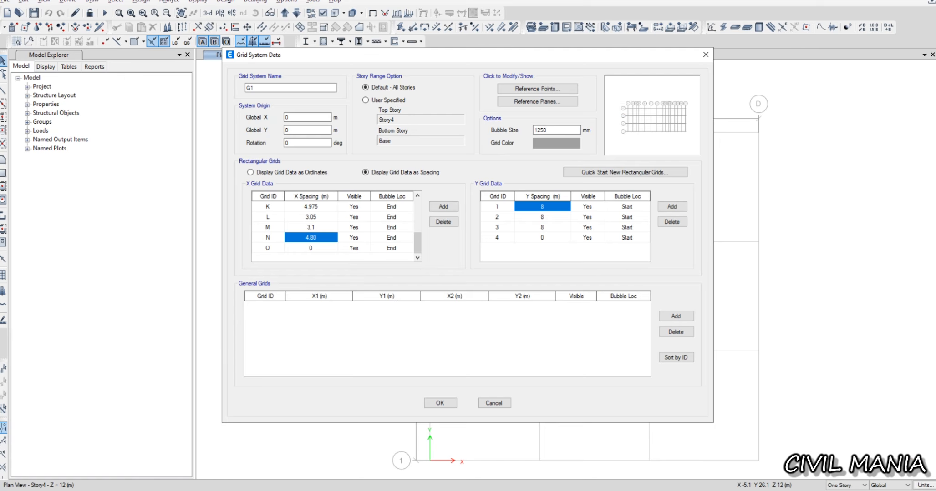
# Set the Y spacings in ETABS to 7.850 m for grid 1, 2.550 m for grid 2 and 4.8 m for grid 3
pyautogui.write('7.850')
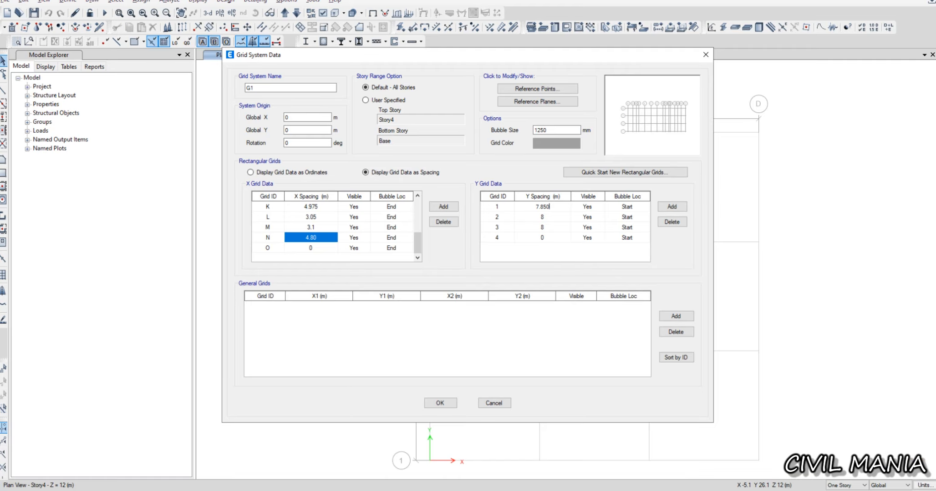
pyautogui.click(542, 217)
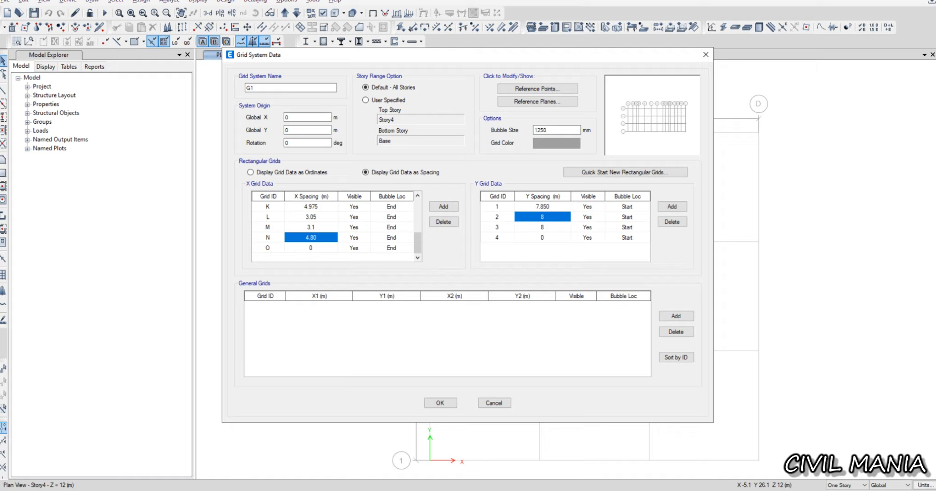
pyautogui.write('2.550')
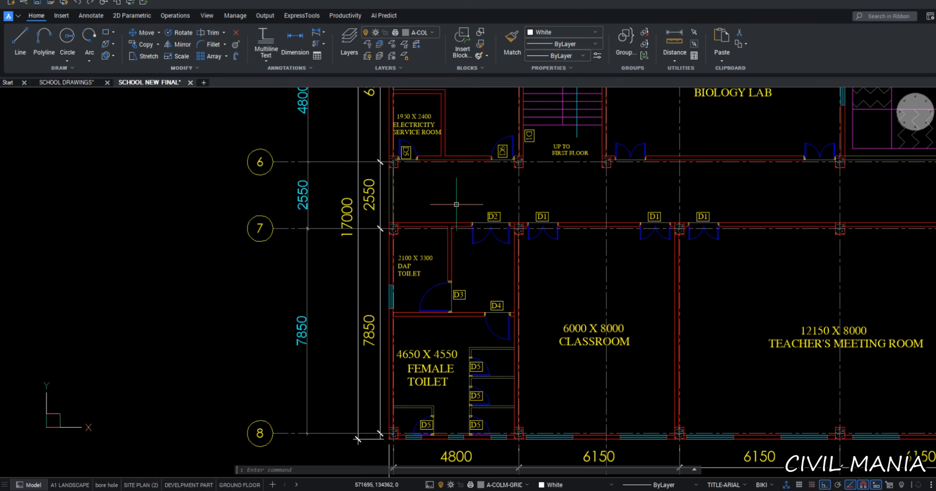
pyautogui.moveTo(328, 113); pyautogui.dragTo(328, 280, button='middle')
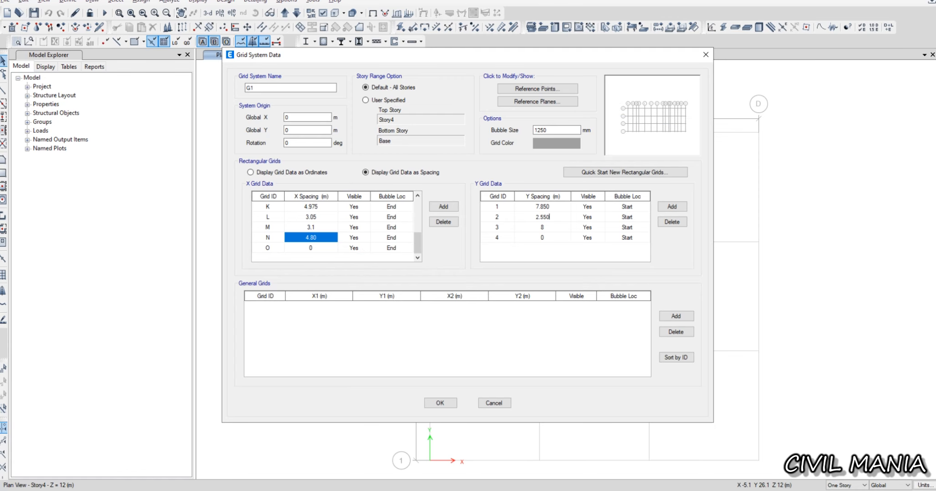
pyautogui.click(542, 228)
pyautogui.write('4.8')
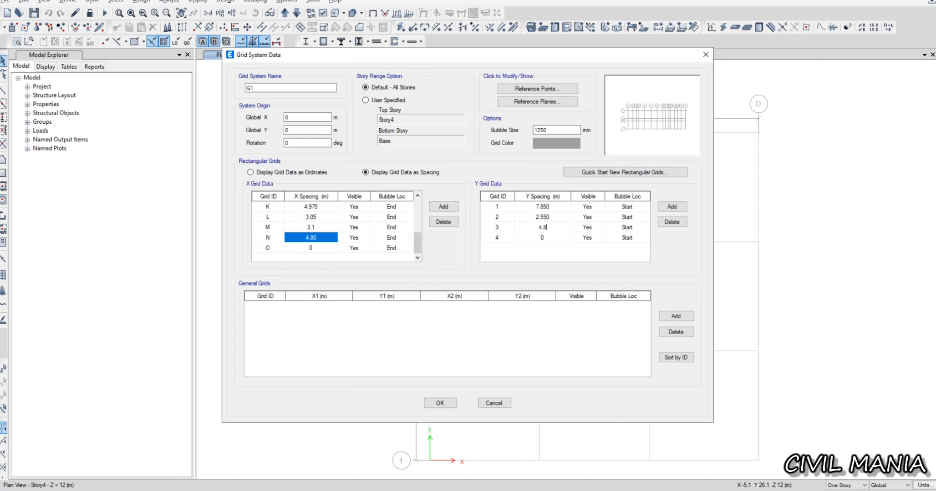
# Add Y grid lines up to 8 with spacings 1.35, 3.4, 6.15 and 6.150 m for grids 4 to 7, and apply the grid system
pyautogui.click(672, 207)
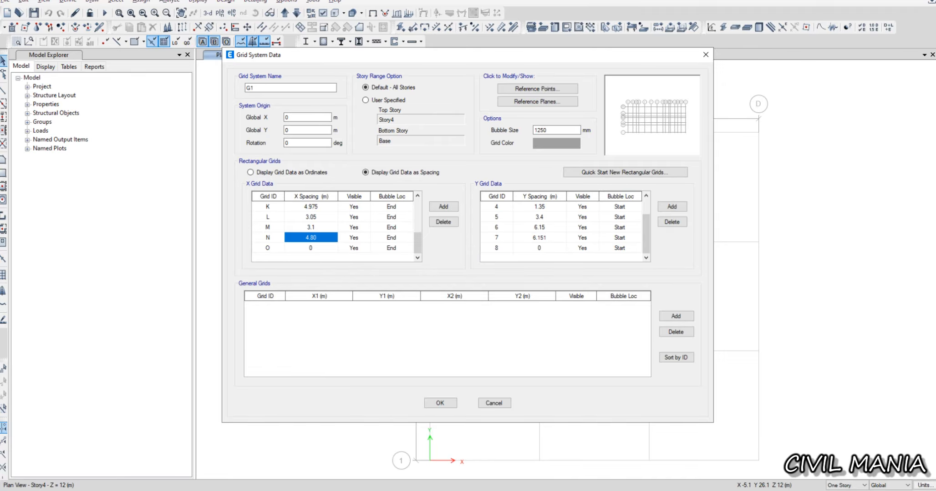
pyautogui.press('BackSpace')
pyautogui.write('0')
pyautogui.click(440, 403)
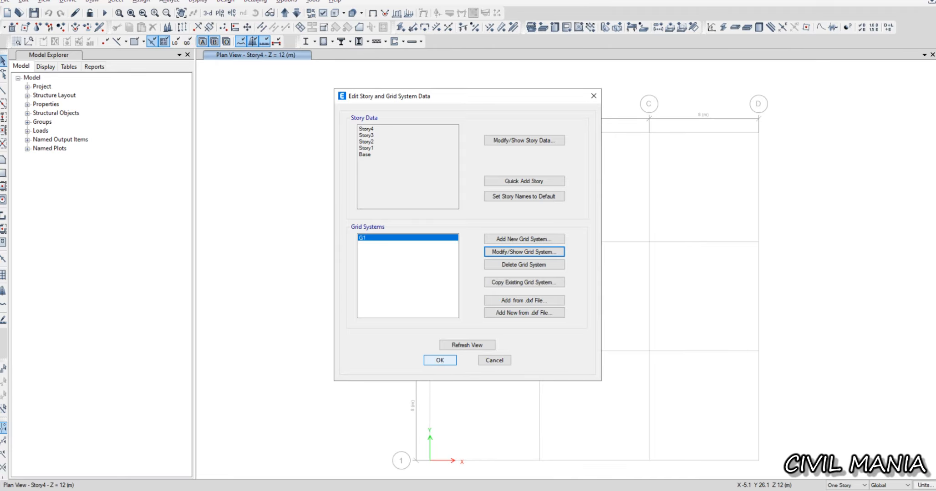
pyautogui.click(440, 360)
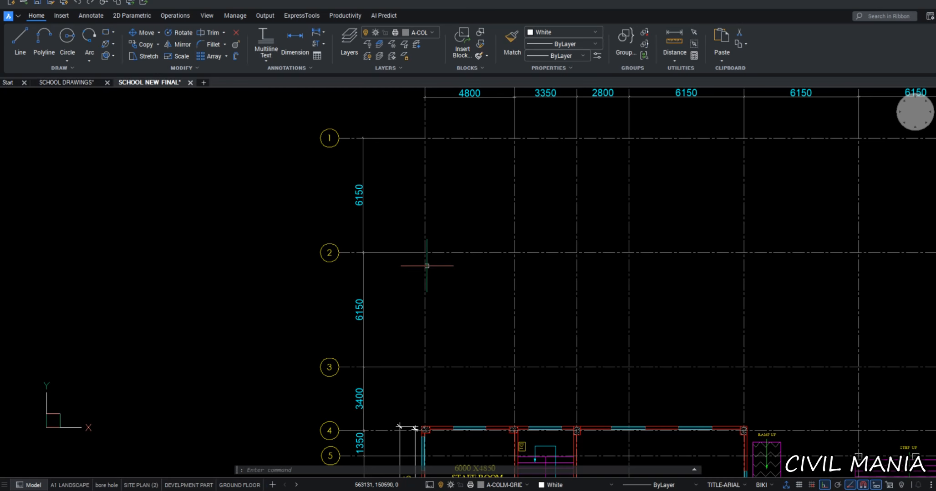
# Examine the columns around the staff room, staircase and biology lab in the CAD plan and their alignment with the grid lines
pyautogui.scroll(-5, 428, 266)
pyautogui.moveTo(569, 336); pyautogui.dragTo(381, 265, button='middle')
pyautogui.scroll(10, 381, 265)
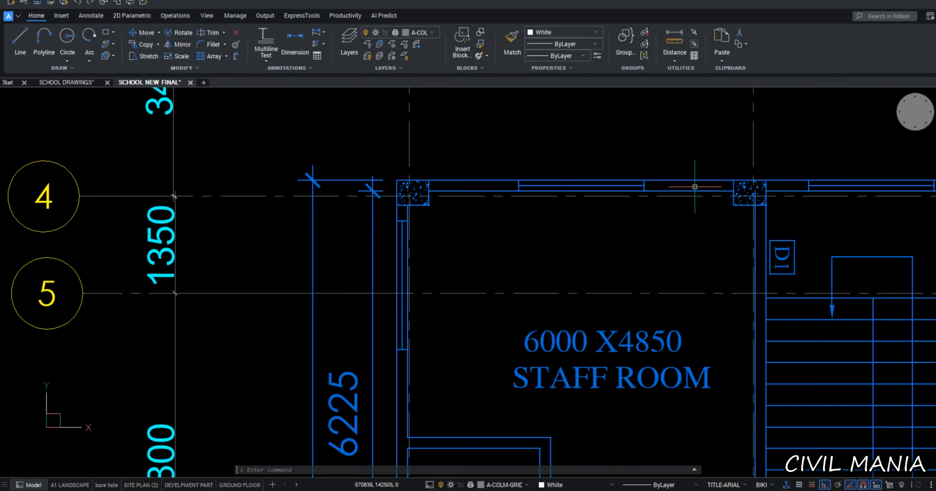
pyautogui.scroll(-3, 694, 186)
pyautogui.moveTo(732, 383); pyautogui.dragTo(479, 332, button='middle')
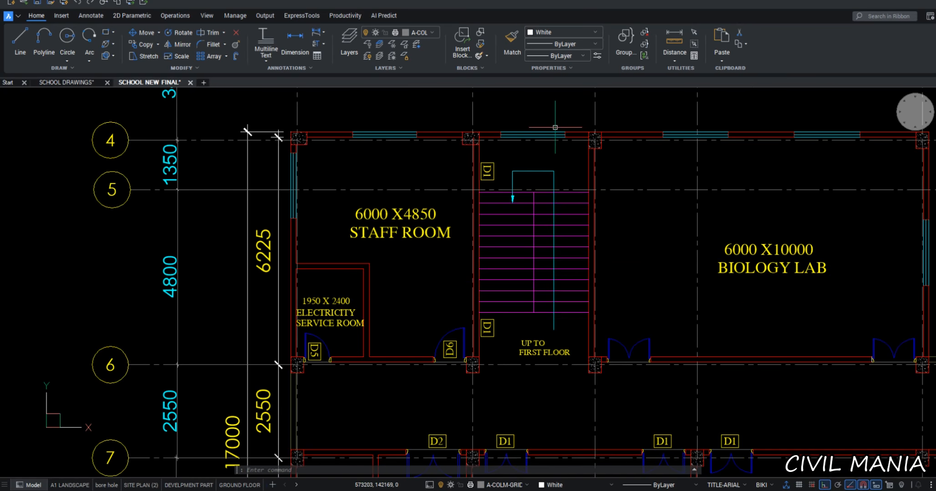
pyautogui.scroll(-3, 590, 285)
pyautogui.moveTo(746, 344); pyautogui.dragTo(624, 292, button='middle')
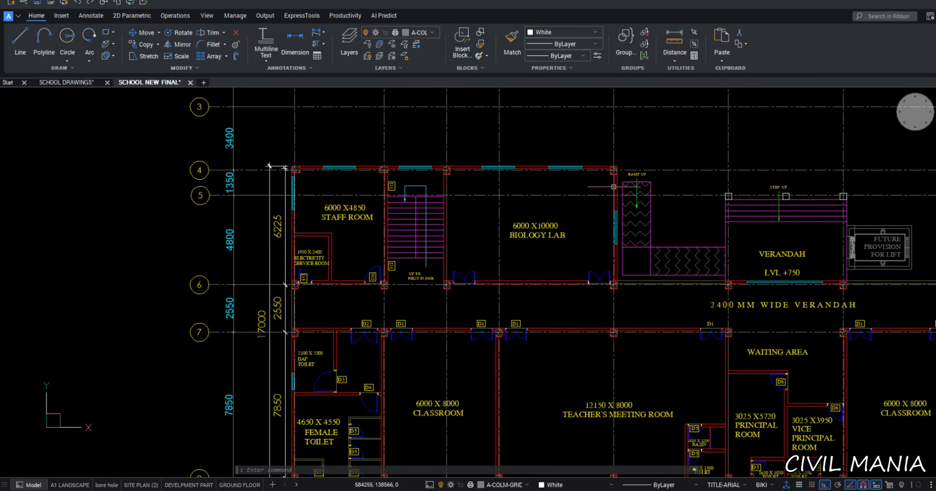
pyautogui.click(614, 208)
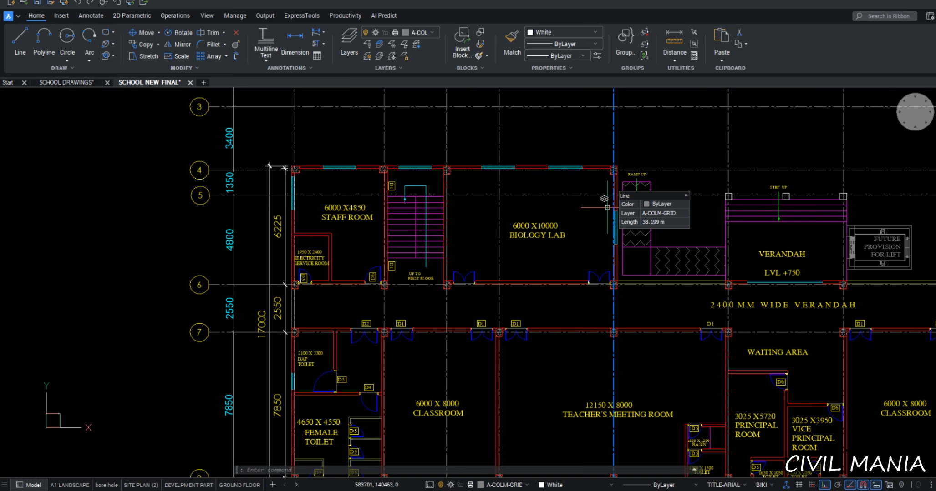
pyautogui.scroll(-5, 602, 216)
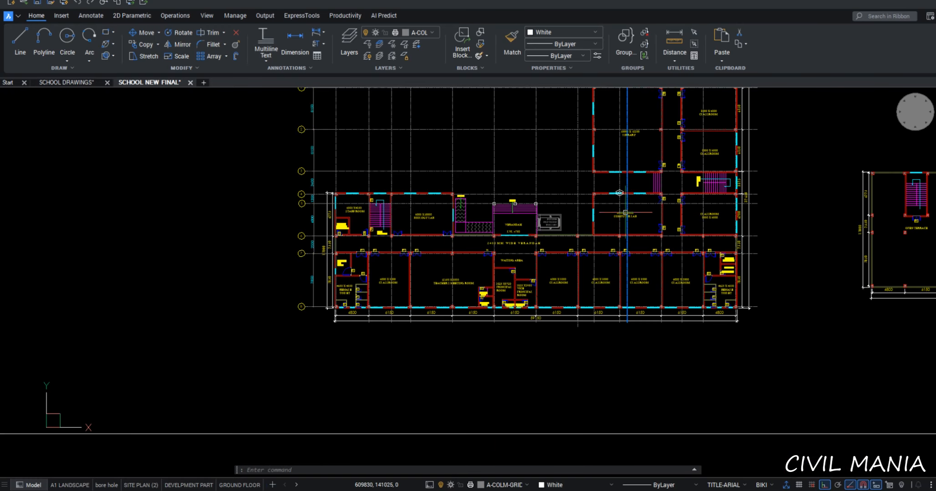
# Switch to ETABS and add a new concrete material of grade M25 with the Indian standard
pyautogui.hotkey('alt', 'Tab')
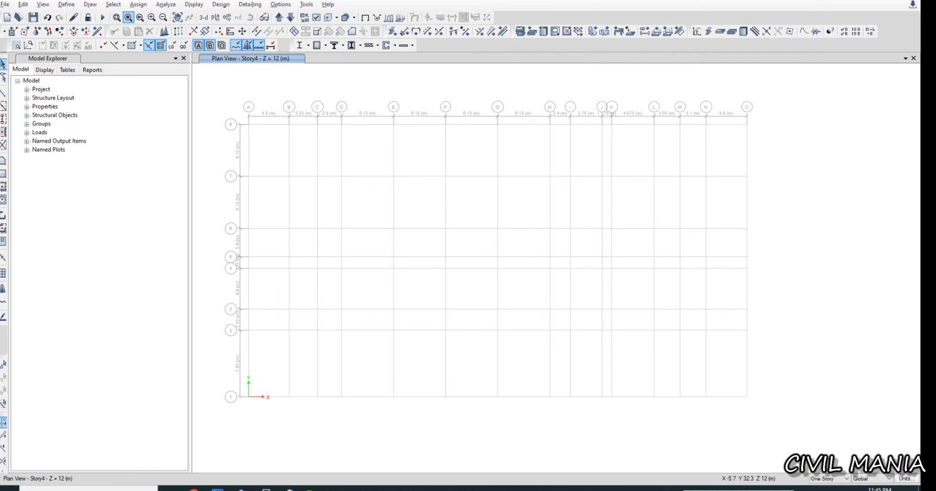
pyautogui.click(66, 4)
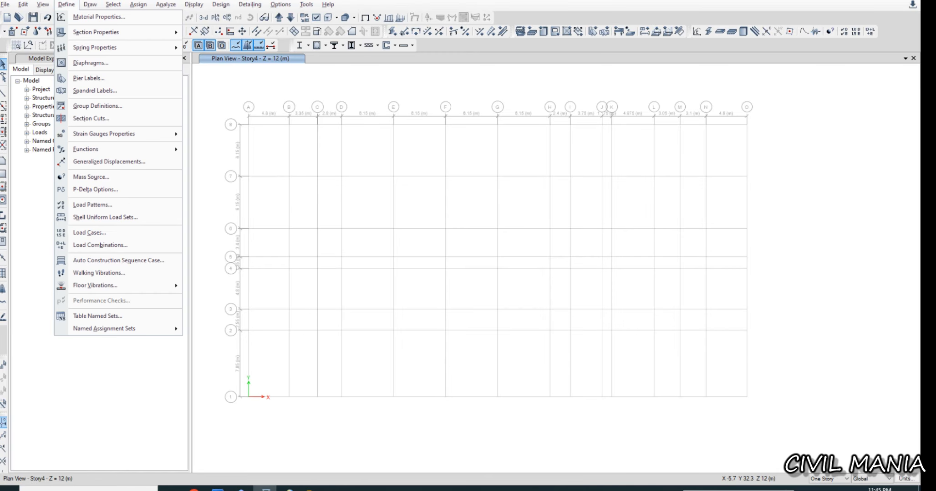
pyautogui.moveTo(96, 32)
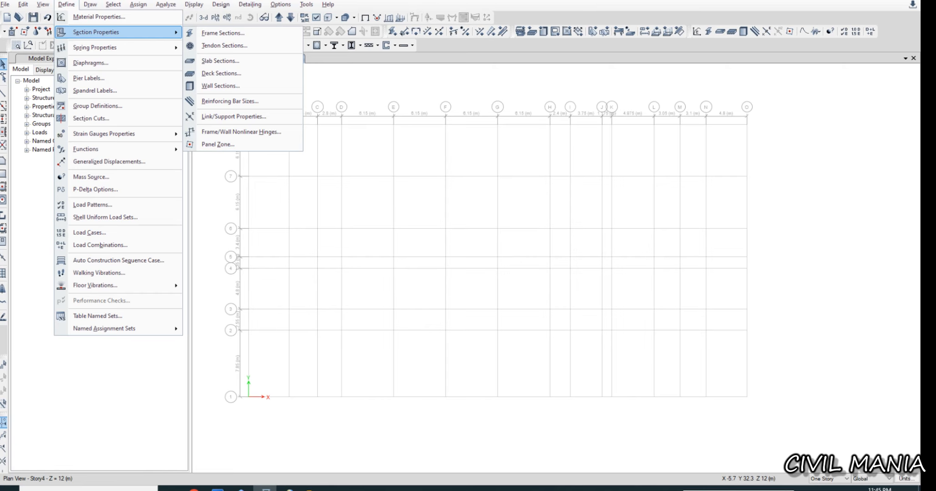
pyautogui.click(99, 17)
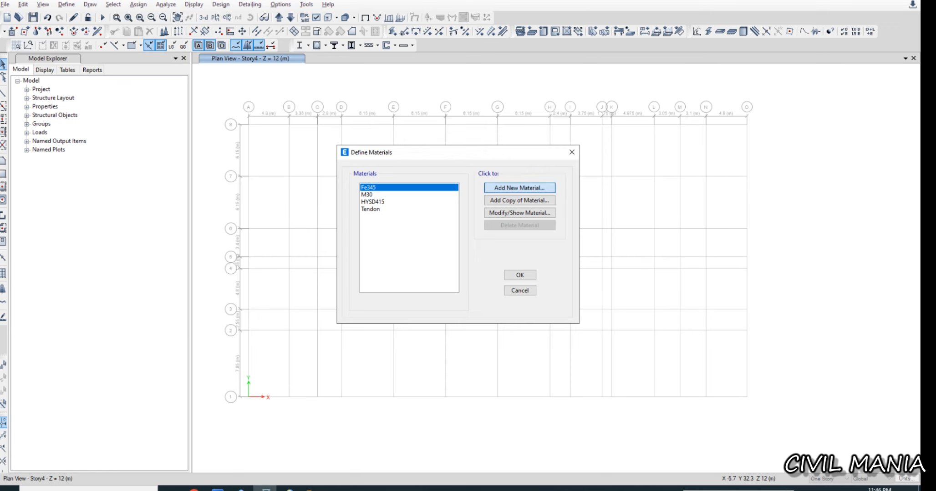
pyautogui.click(519, 188)
pyautogui.click(485, 224)
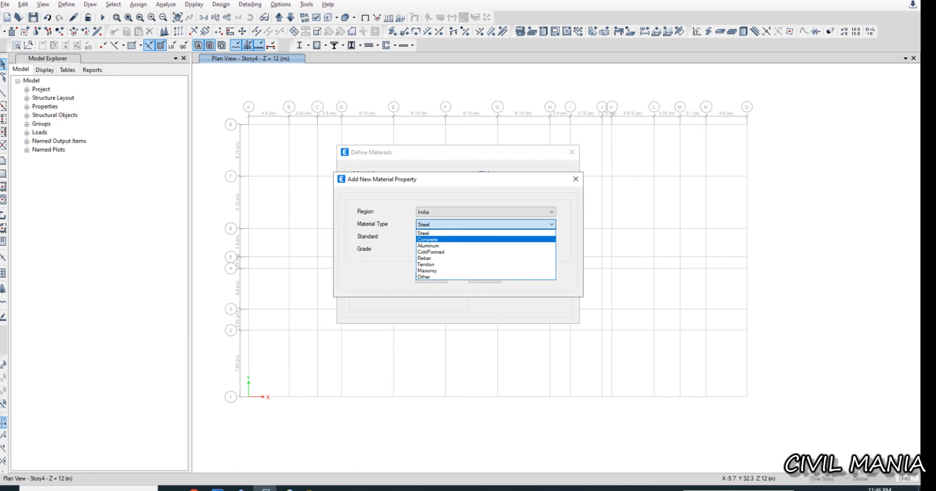
pyautogui.click(427, 239)
pyautogui.click(485, 250)
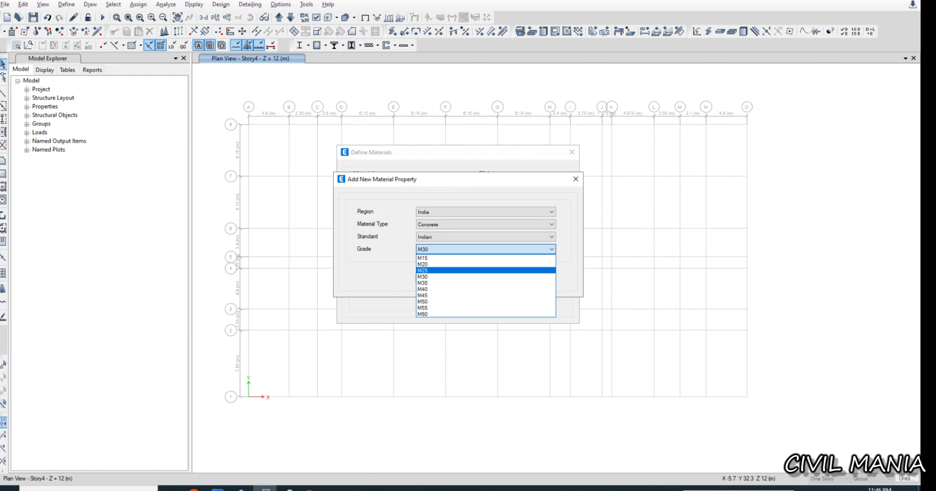
pyautogui.click(486, 264)
pyautogui.click(430, 278)
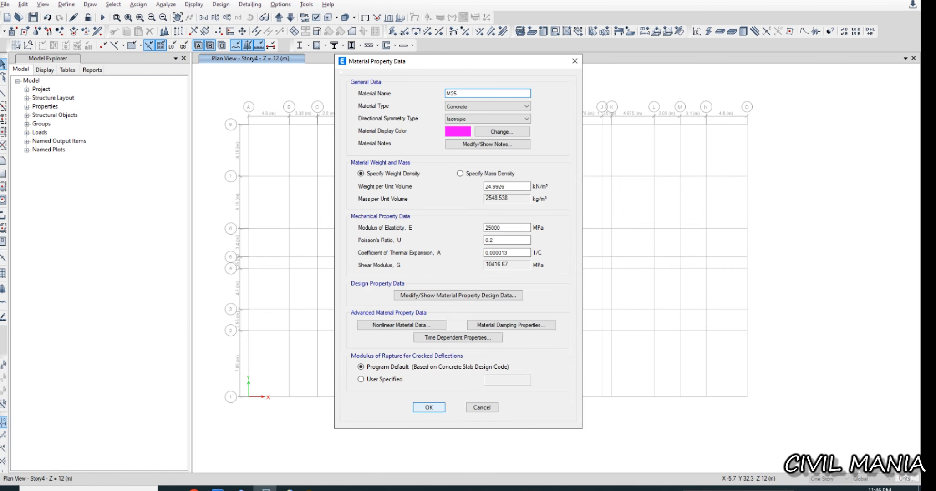
pyautogui.click(429, 408)
# Add a new Indian rebar material of grade HYSD Grade 500 to the defined materials
pyautogui.click(371, 209)
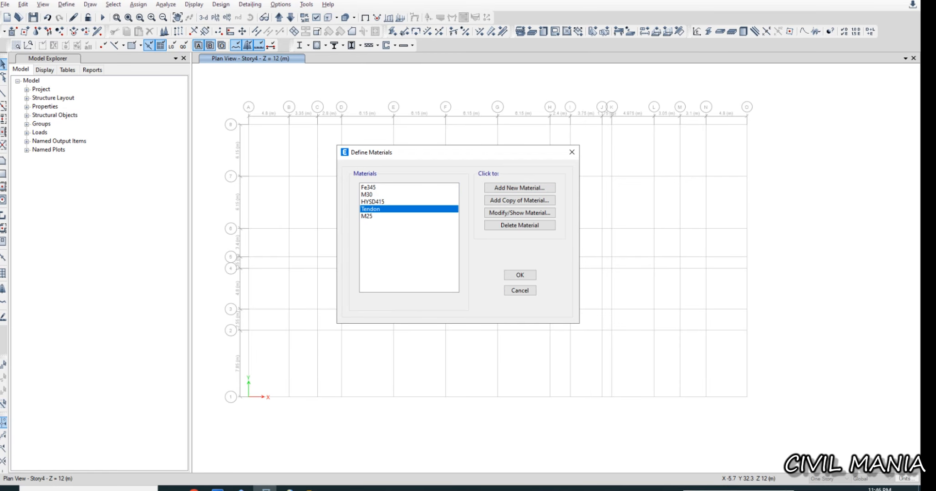
pyautogui.click(373, 202)
pyautogui.click(367, 195)
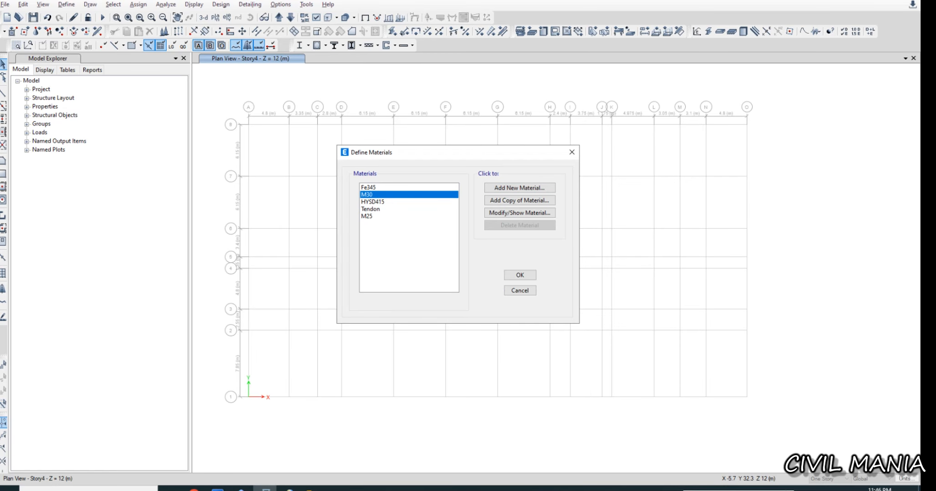
pyautogui.click(367, 216)
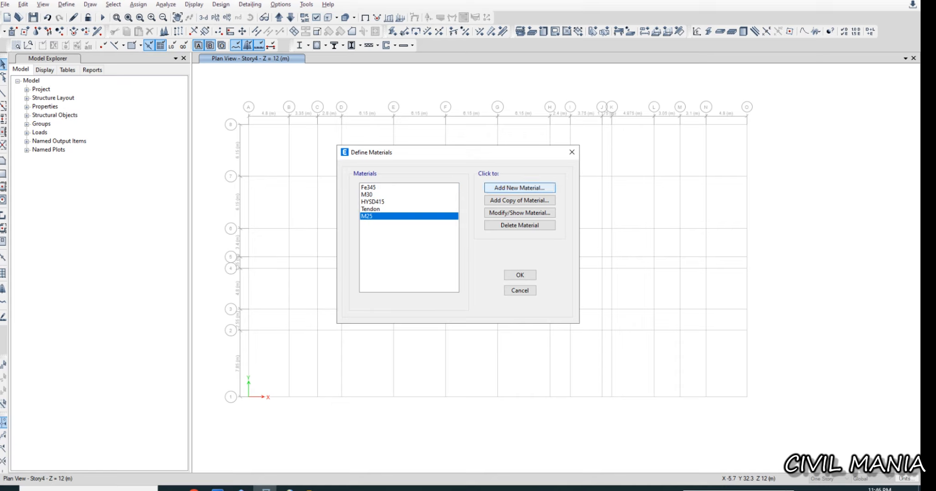
pyautogui.click(519, 188)
pyautogui.click(500, 224)
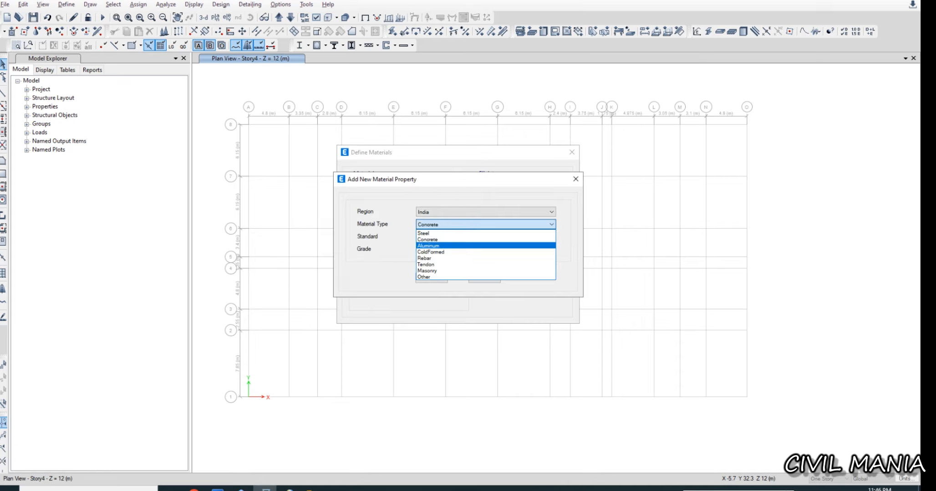
pyautogui.click(428, 258)
pyautogui.click(500, 249)
pyautogui.click(436, 271)
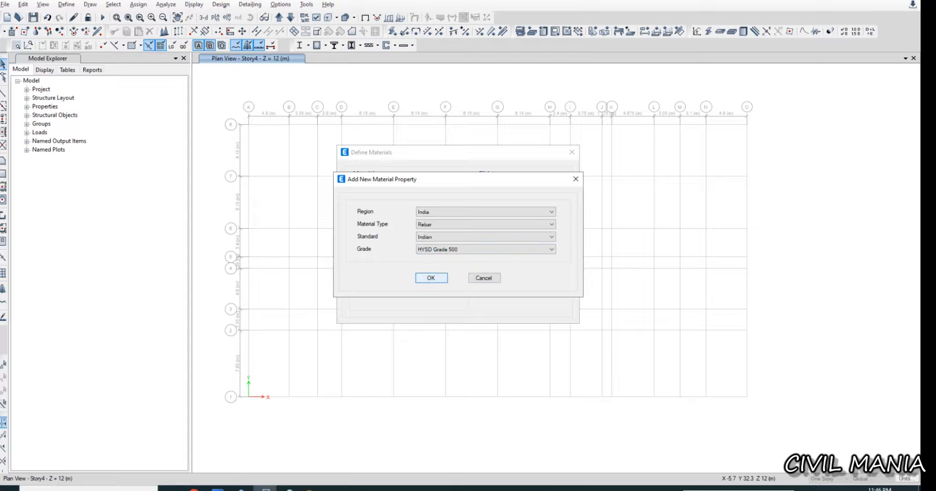
pyautogui.click(430, 278)
pyautogui.click(429, 339)
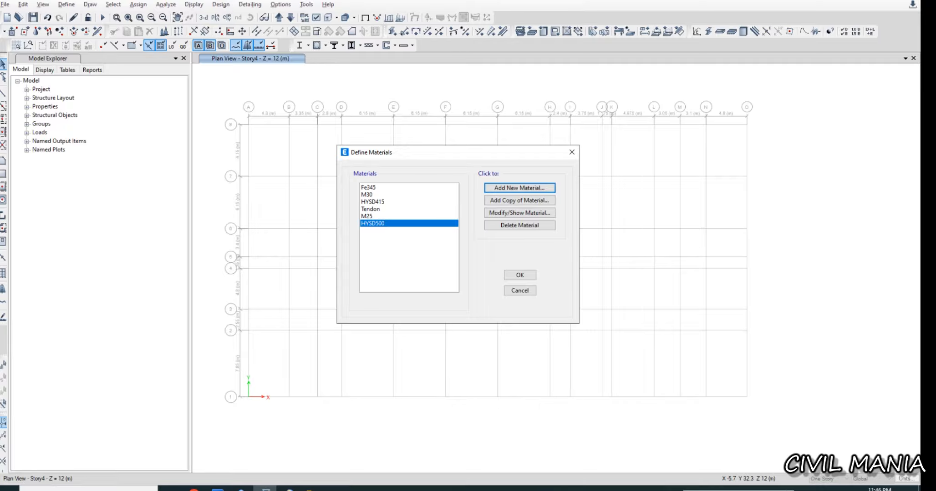
pyautogui.click(519, 188)
pyautogui.click(485, 250)
pyautogui.click(437, 270)
pyautogui.click(431, 278)
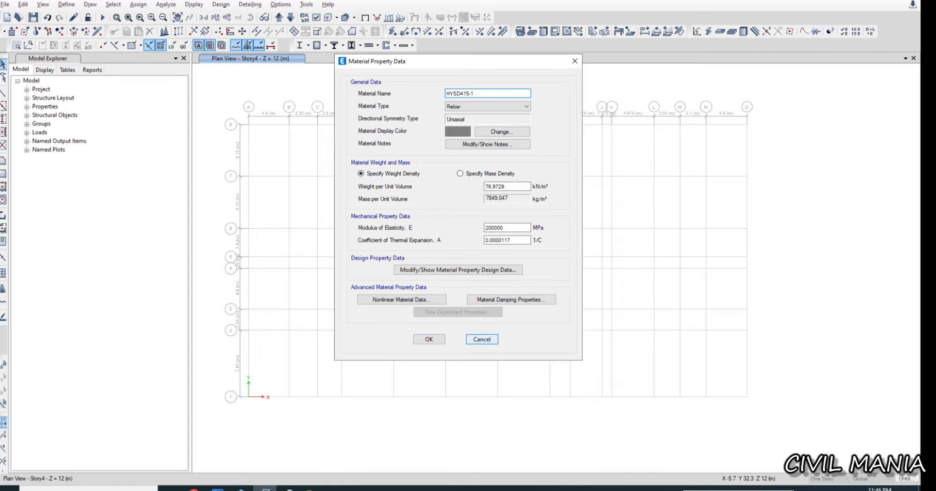
pyautogui.click(482, 339)
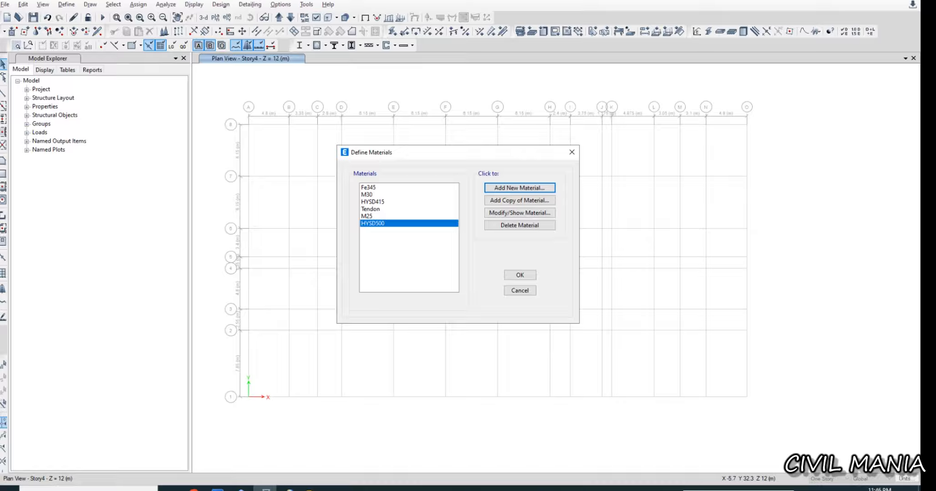
# Check the HYSD415, HYSD500 and M25 entries and accept the material definitions
pyautogui.click(372, 201)
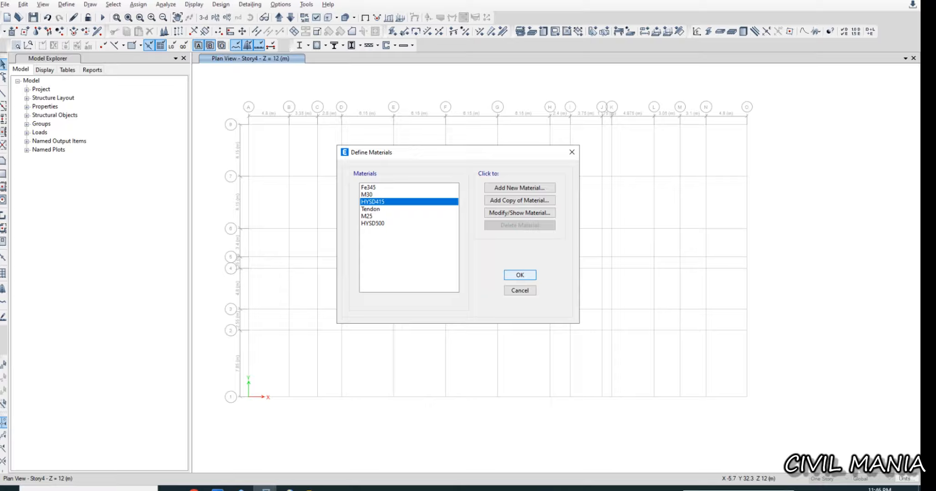
pyautogui.click(372, 223)
pyautogui.click(373, 201)
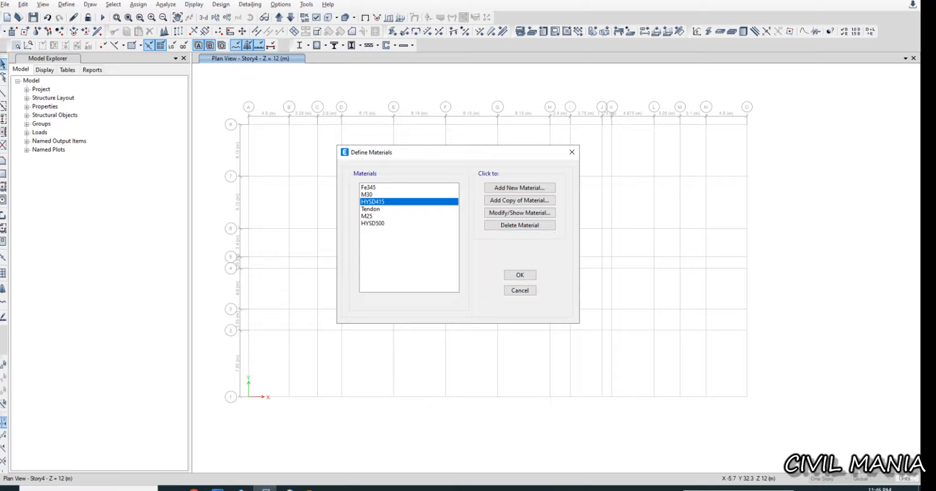
pyautogui.click(367, 216)
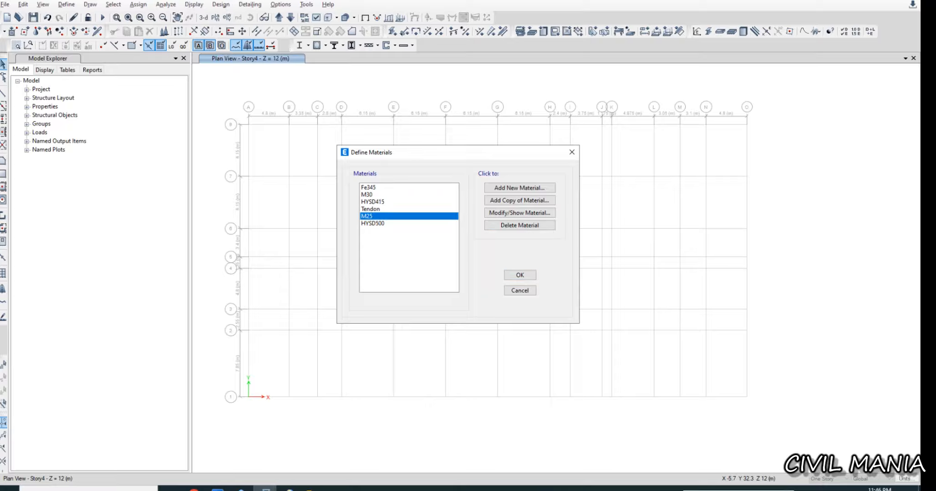
pyautogui.click(520, 274)
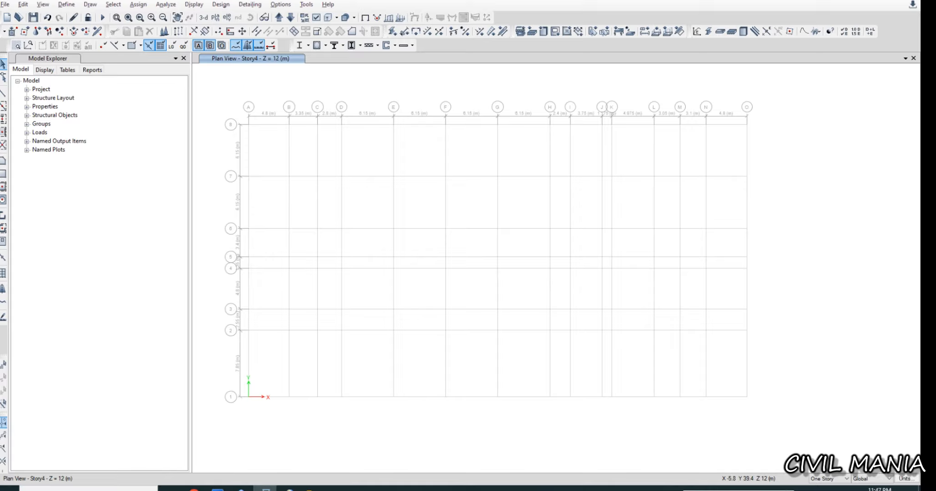
# Delete the default frame sections A-CompBm, A-GravBm, A-GravCol, A-LatBm and A-LatCol
pyautogui.click(67, 4)
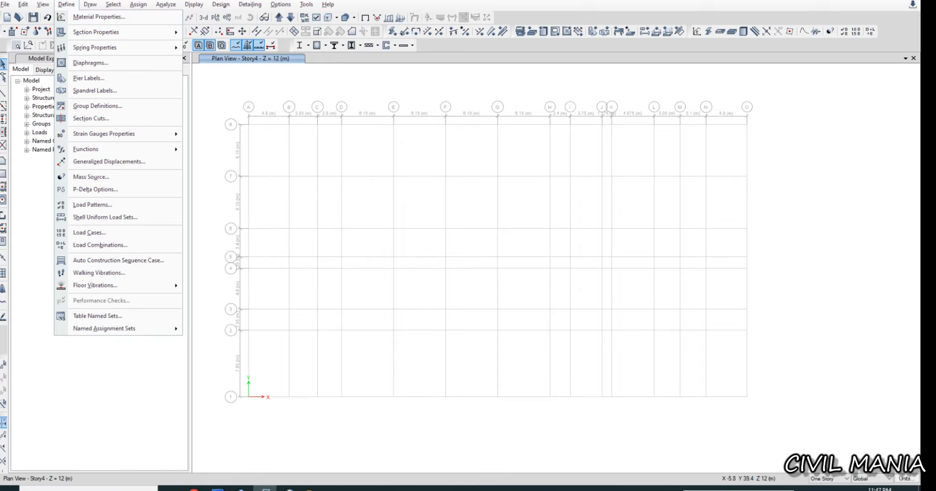
pyautogui.moveTo(96, 32)
pyautogui.click(223, 33)
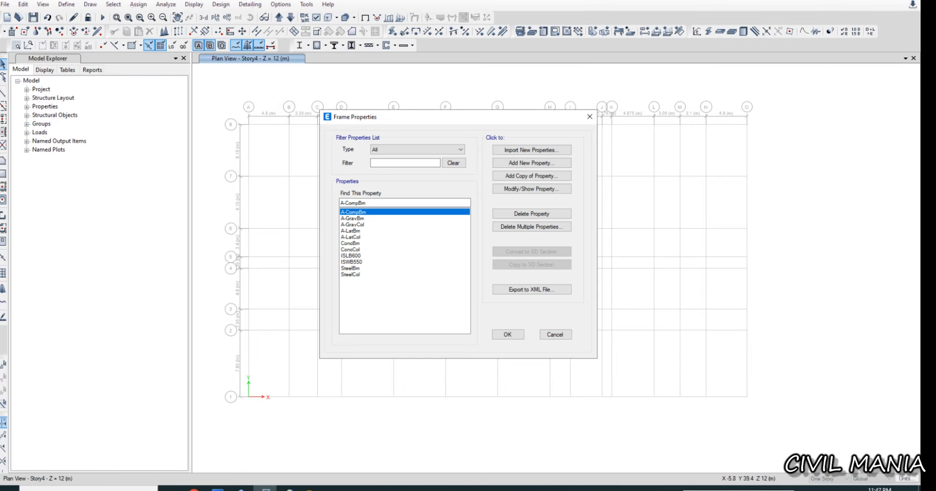
pyautogui.click(531, 213)
pyautogui.click(491, 275)
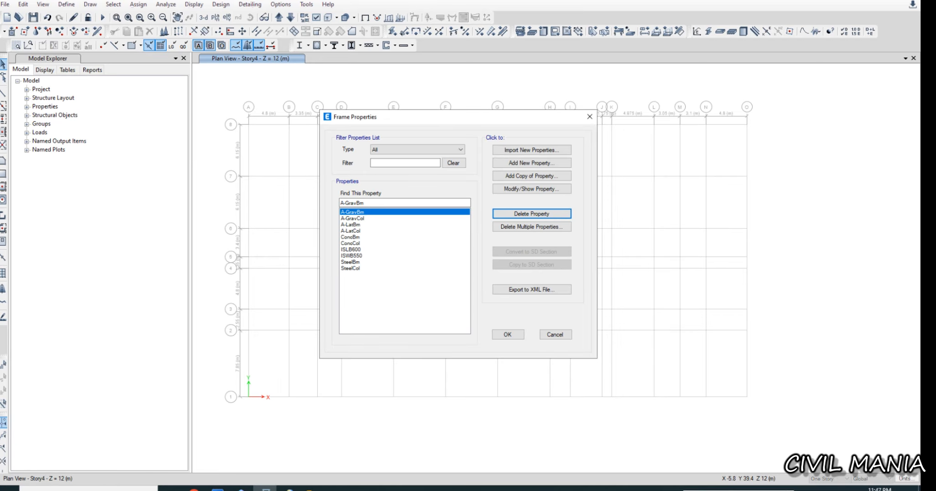
pyautogui.click(531, 214)
pyautogui.click(491, 275)
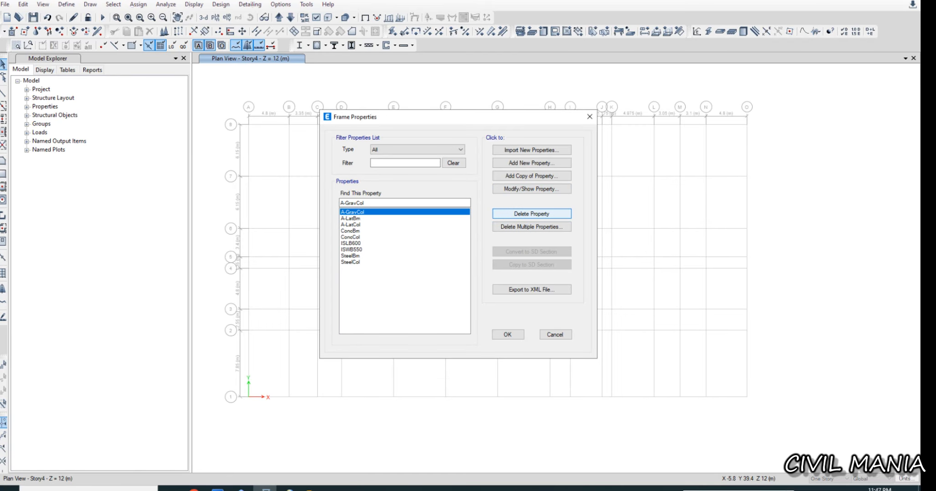
pyautogui.click(531, 214)
pyautogui.click(492, 276)
pyautogui.click(531, 214)
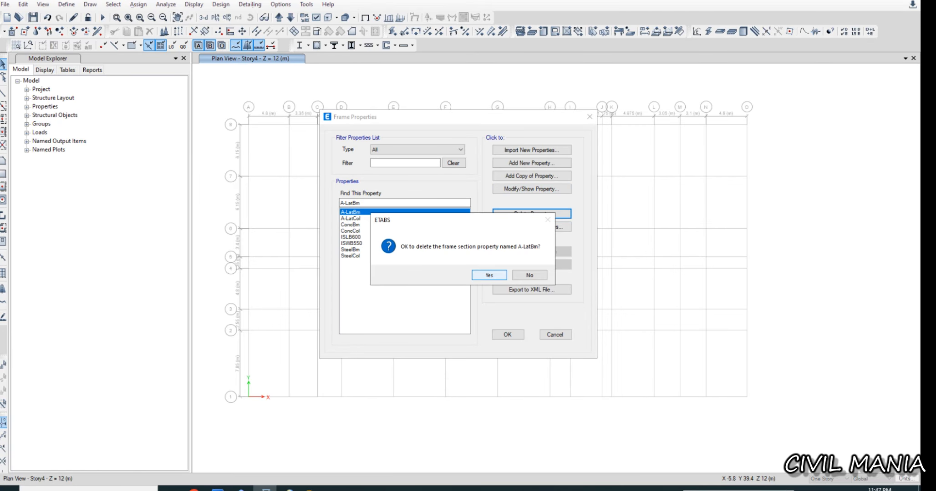
pyautogui.click(491, 275)
pyautogui.click(531, 214)
pyautogui.click(489, 275)
# Delete the frame sections ConcBm, ConcCol, ISLB600, ISWB550 and SteelBm, and try to delete SteelCol
pyautogui.click(531, 214)
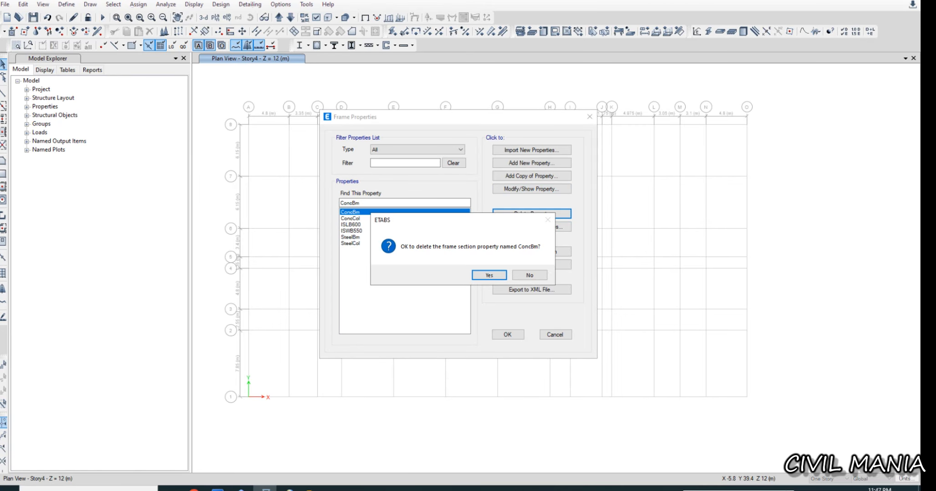
pyautogui.click(489, 275)
pyautogui.click(531, 214)
pyautogui.click(489, 275)
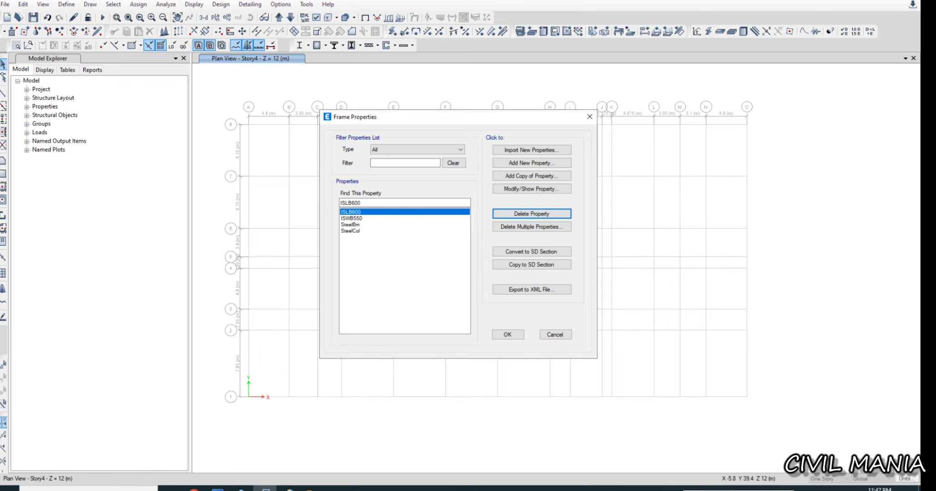
pyautogui.click(531, 214)
pyautogui.click(489, 276)
pyautogui.click(531, 214)
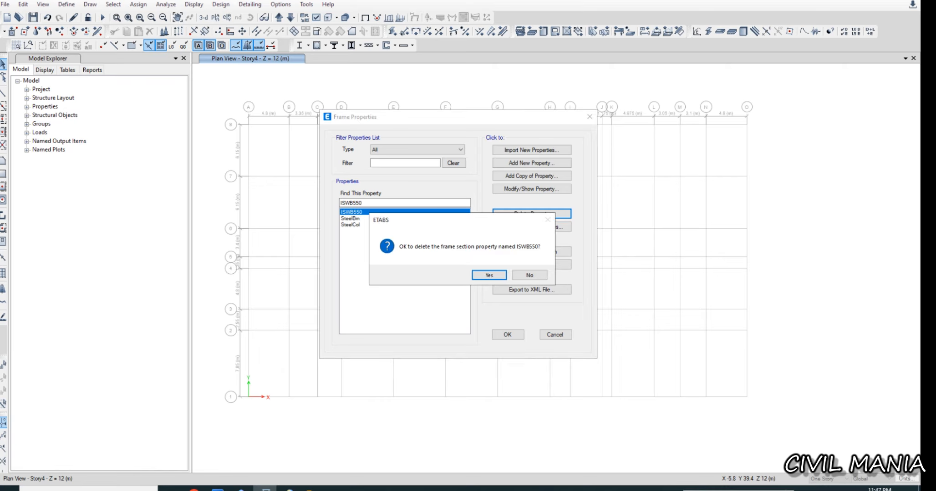
pyautogui.click(489, 275)
pyautogui.click(531, 213)
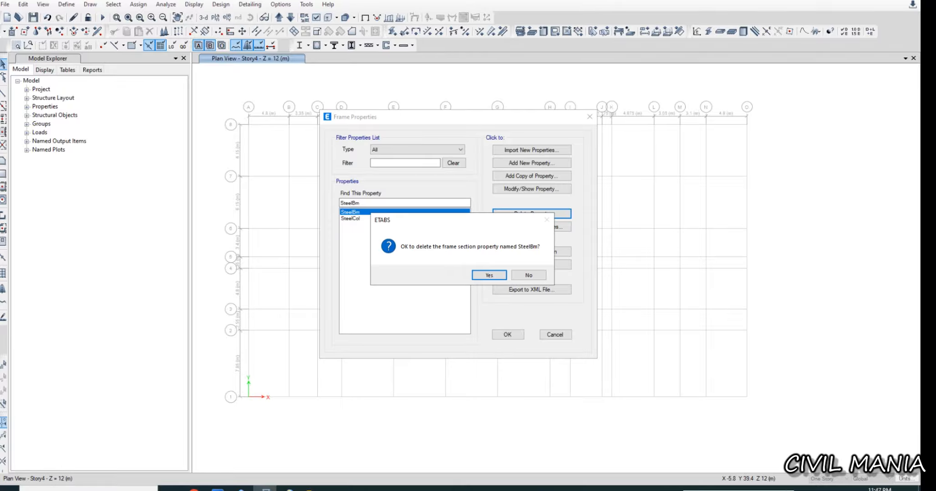
pyautogui.click(489, 275)
pyautogui.click(531, 214)
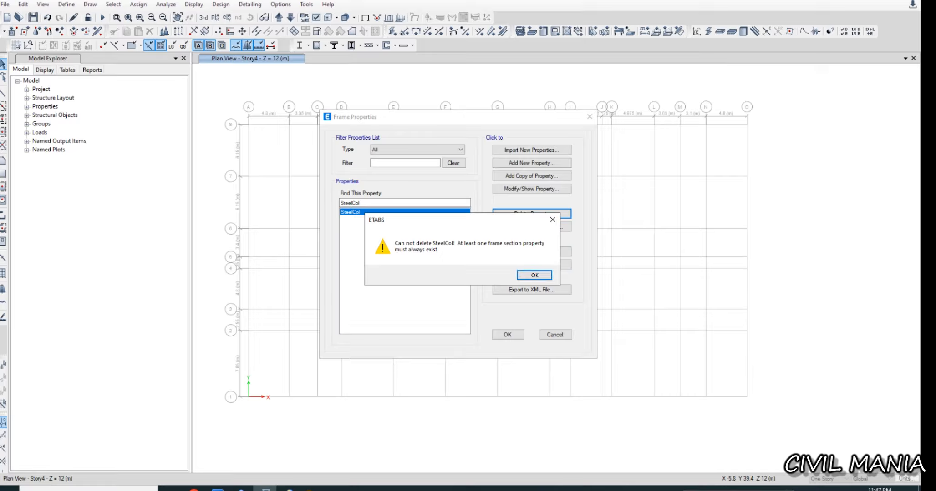
pyautogui.click(552, 220)
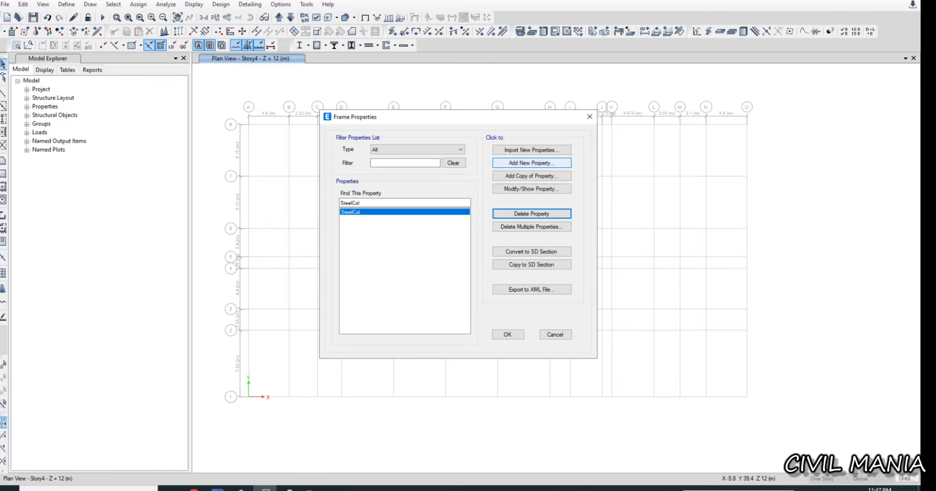
# Start a new frame section property with the Concrete Rectangular shape
pyautogui.click(532, 163)
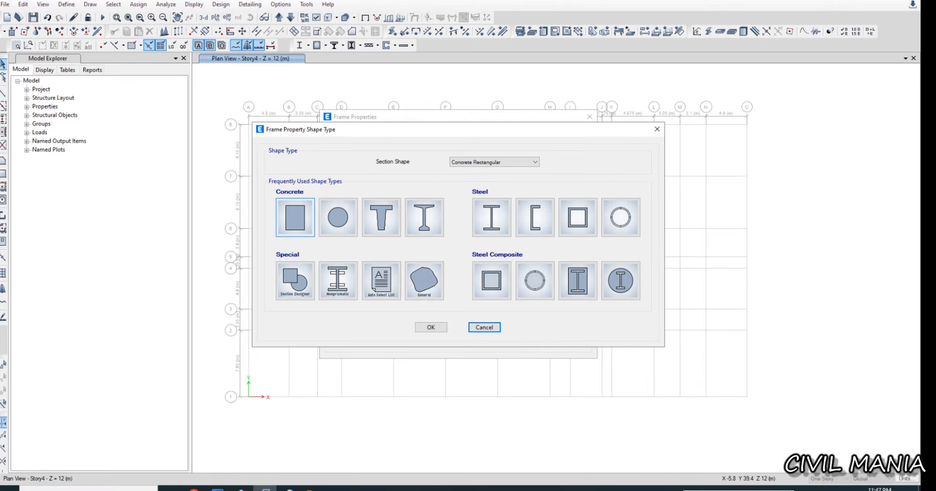
pyautogui.click(495, 162)
pyautogui.click(495, 162)
pyautogui.click(295, 217)
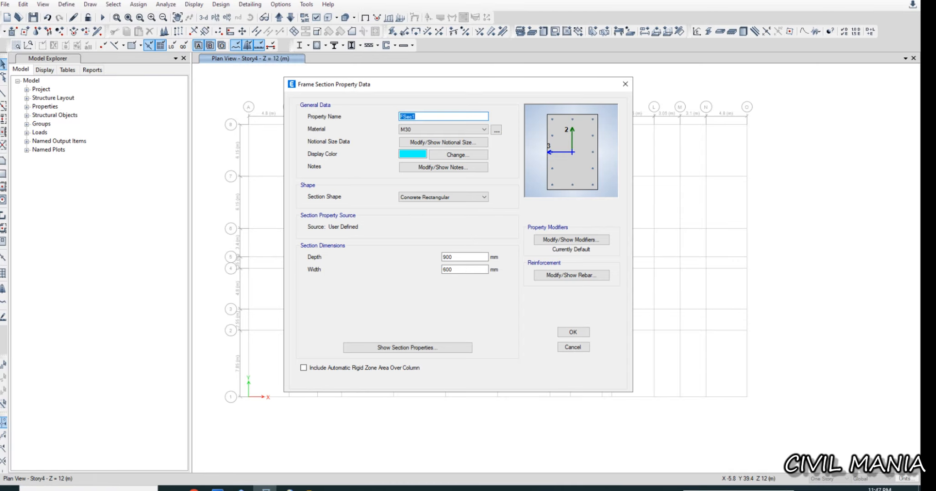
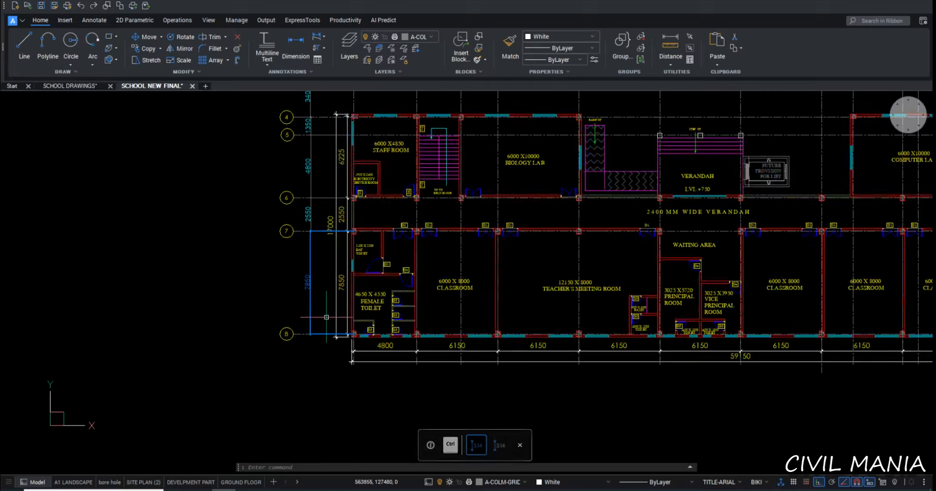
# Examine the columns around the female toilet and adjoining classroom in the CAD ground floor plan
pyautogui.scroll(-2, 388, 331)
pyautogui.moveTo(430, 325); pyautogui.dragTo(283, 356, button='middle')
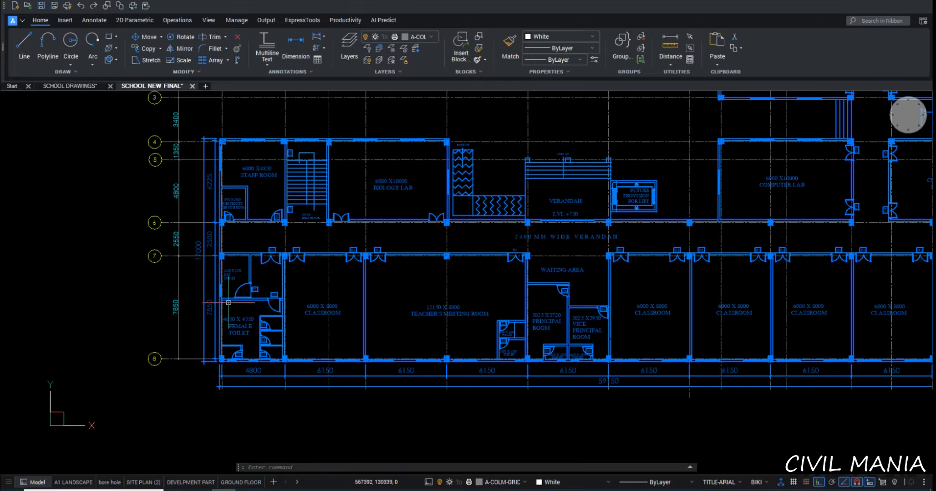
pyautogui.scroll(3, 262, 158)
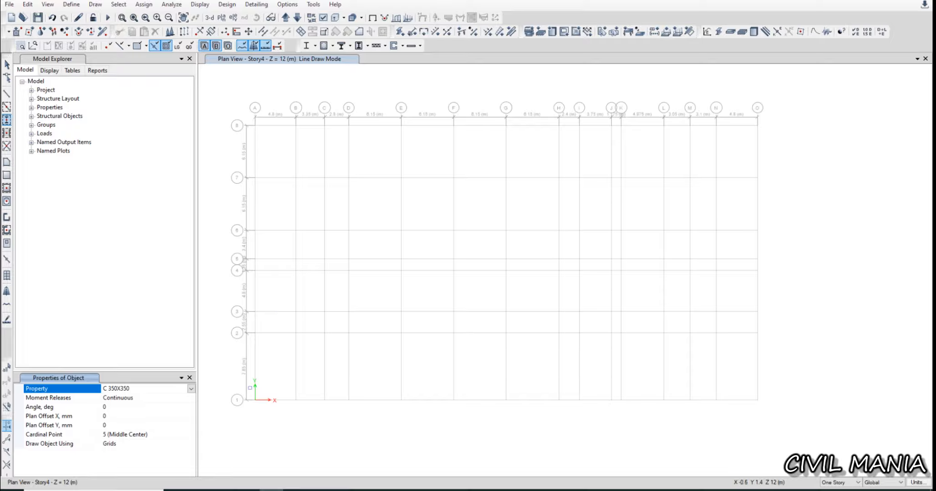
# Place C 350X350 columns on grid line A at grid lines 1, 2, 3 and 5
pyautogui.click(255, 400)
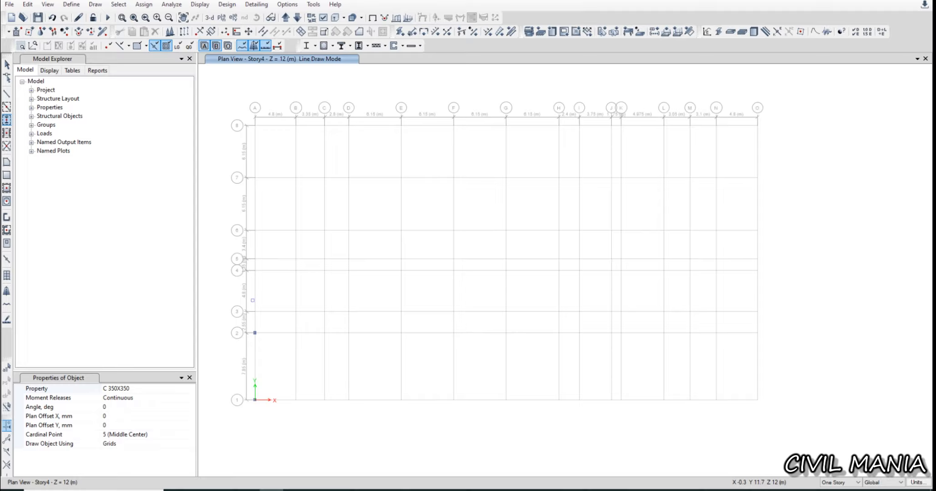
pyautogui.click(255, 312)
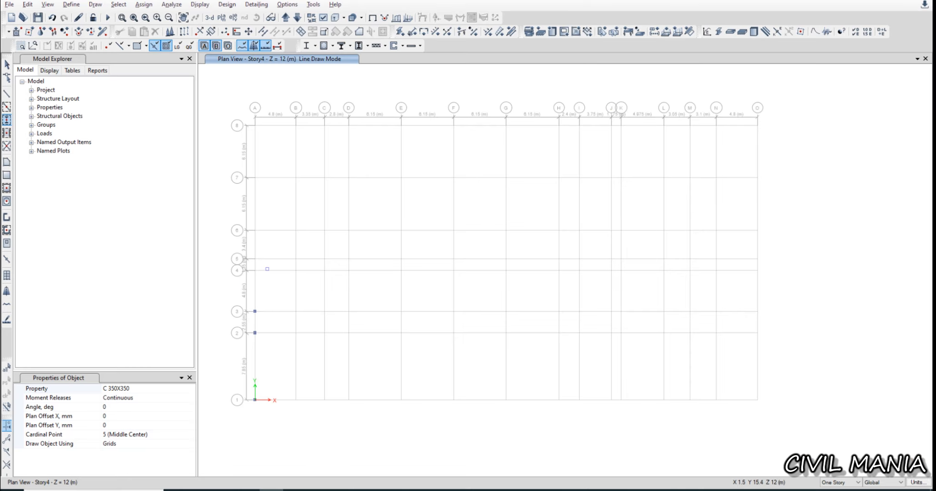
pyautogui.scroll(3, 267, 269)
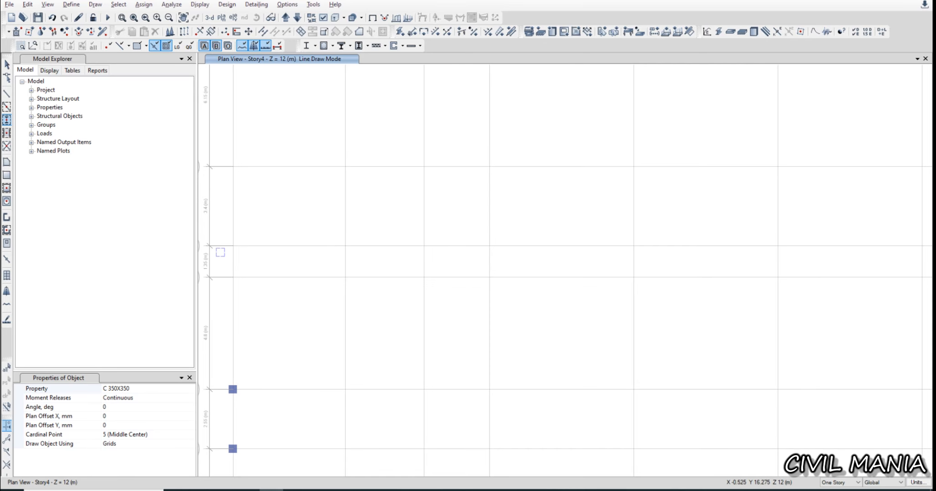
pyautogui.scroll(-5, 226, 248)
pyautogui.scroll(3, 324, 292)
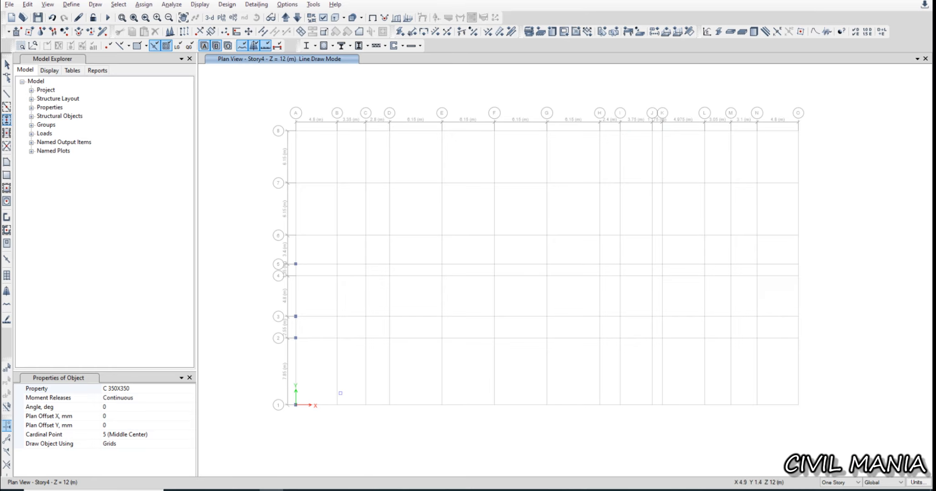
# Place C 350X350 columns on grid line B at grid lines 1, 2, 3 and 5, and at C-5, following the CAD plan
pyautogui.moveTo(327, 394); pyautogui.dragTo(348, 421)
pyautogui.moveTo(326, 331); pyautogui.dragTo(339, 351)
pyautogui.moveTo(329, 309); pyautogui.dragTo(338, 262)
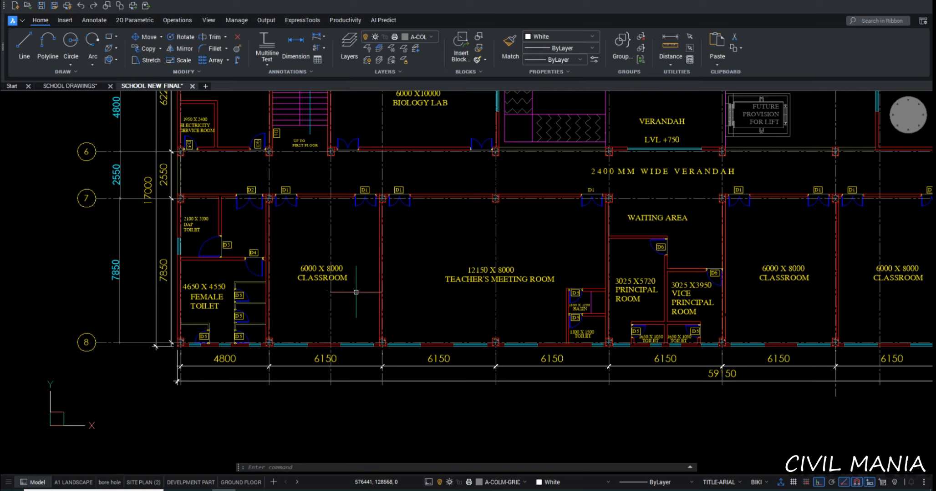
pyautogui.moveTo(359, 293); pyautogui.dragTo(335, 321, button='middle')
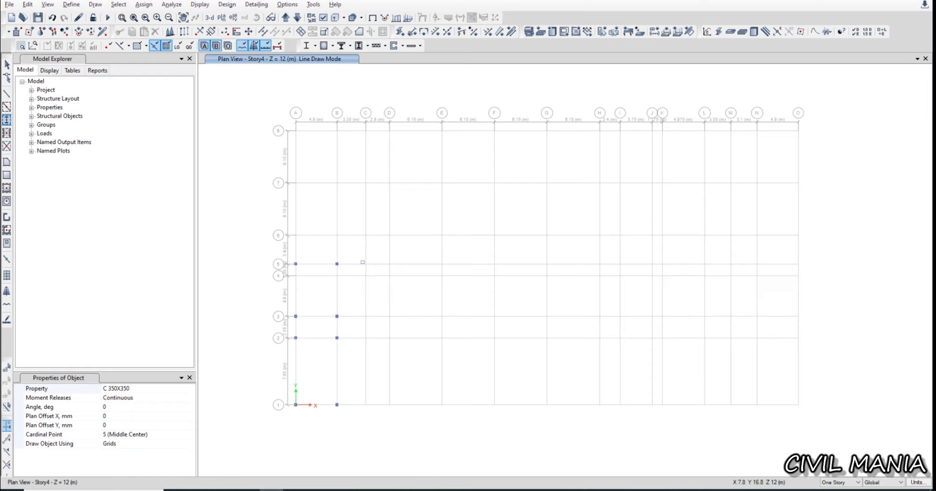
pyautogui.click(367, 264)
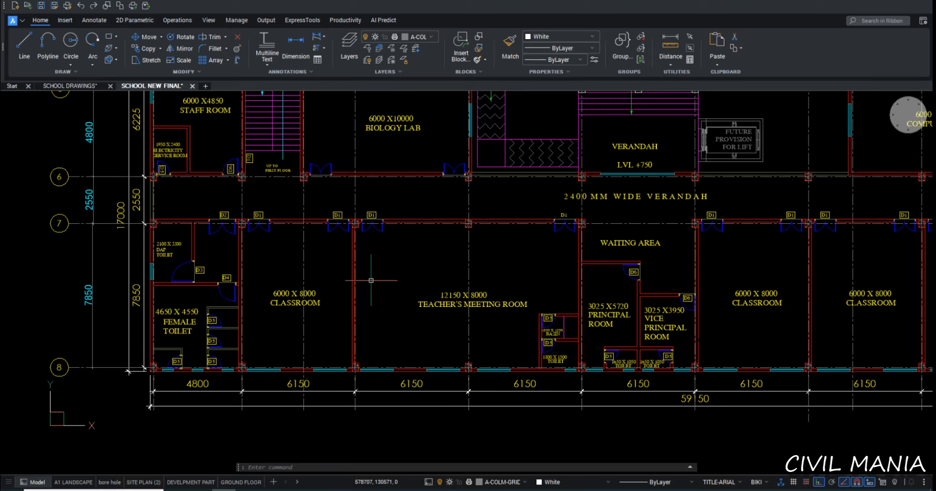
# Following the CAD plan, place C 350X350 columns at C-3, D-1 and D-2, and on grid line E at grid lines 1, 2, 3 and 5
pyautogui.moveTo(364, 291); pyautogui.dragTo(360, 366, button='middle')
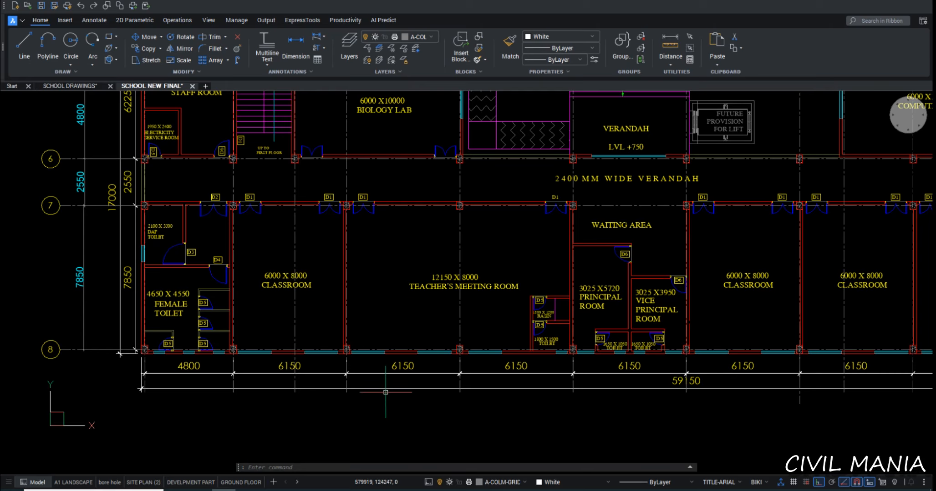
pyautogui.scroll(-2, 385, 393)
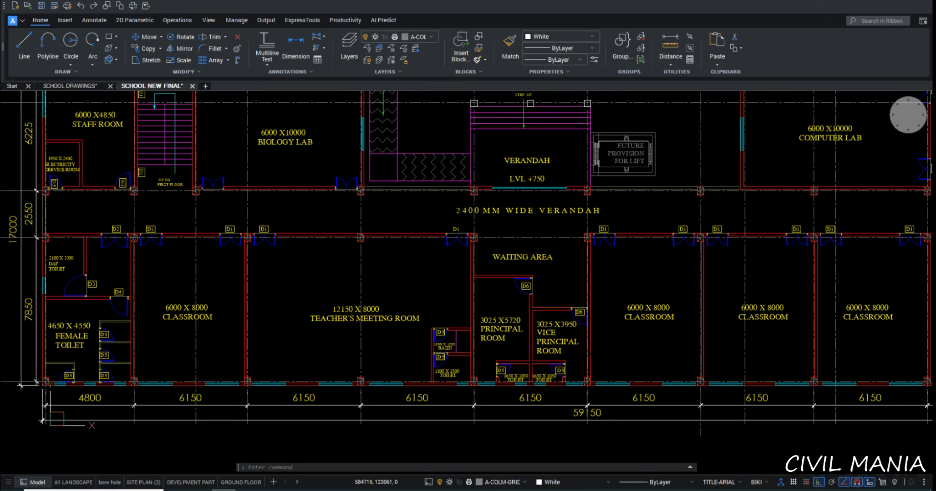
pyautogui.hotkey('alt', 'Tab')
pyautogui.click(427, 354)
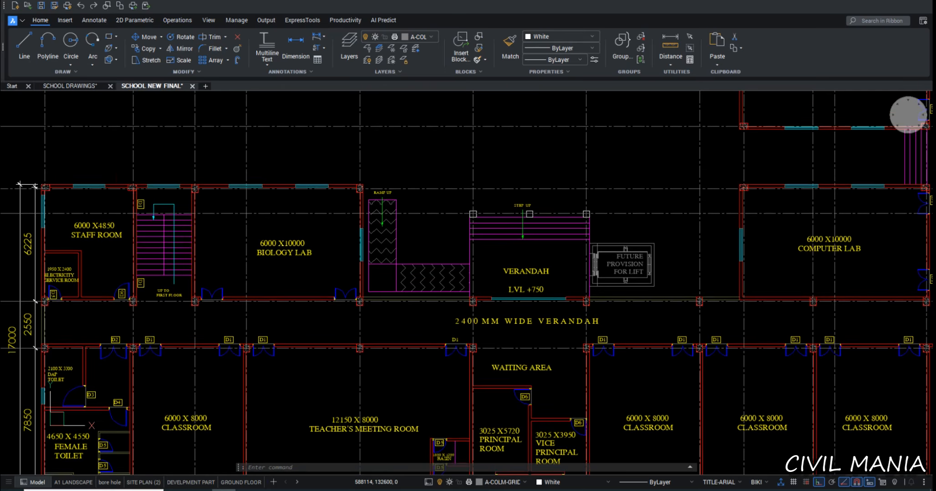
pyautogui.click(427, 265)
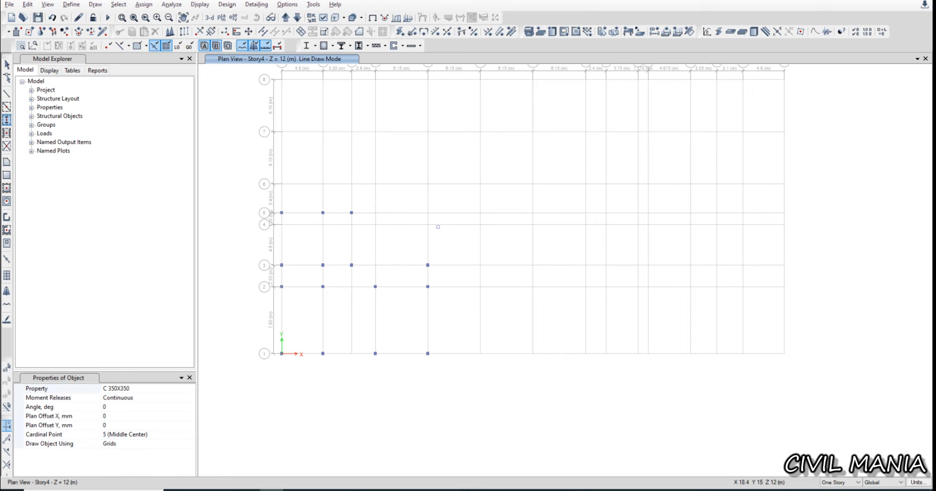
pyautogui.click(427, 213)
# Place the C 350X350 column at the crossing of grid lines F and 3, matching the verandah columns in the CAD plan
pyautogui.hotkey('alt', 'Tab')
pyautogui.moveTo(499, 361); pyautogui.dragTo(416, 319, button='middle')
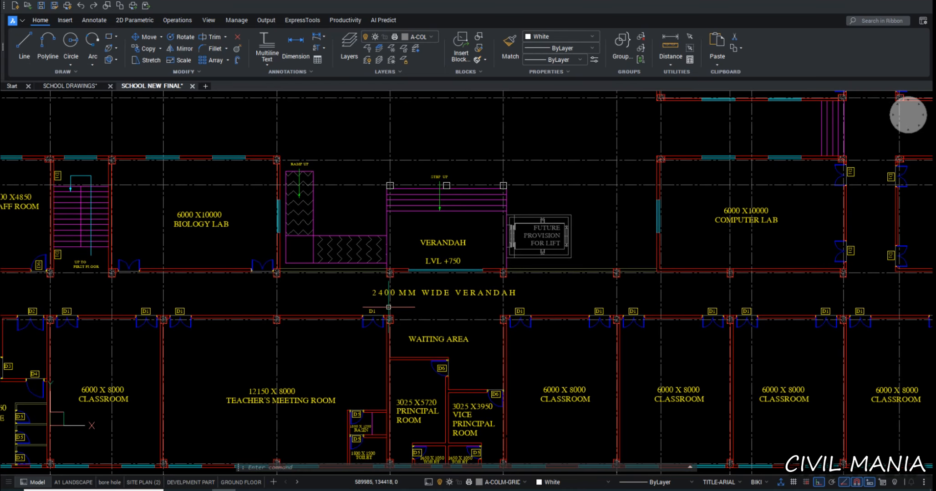
pyautogui.hotkey('alt', 'Tab')
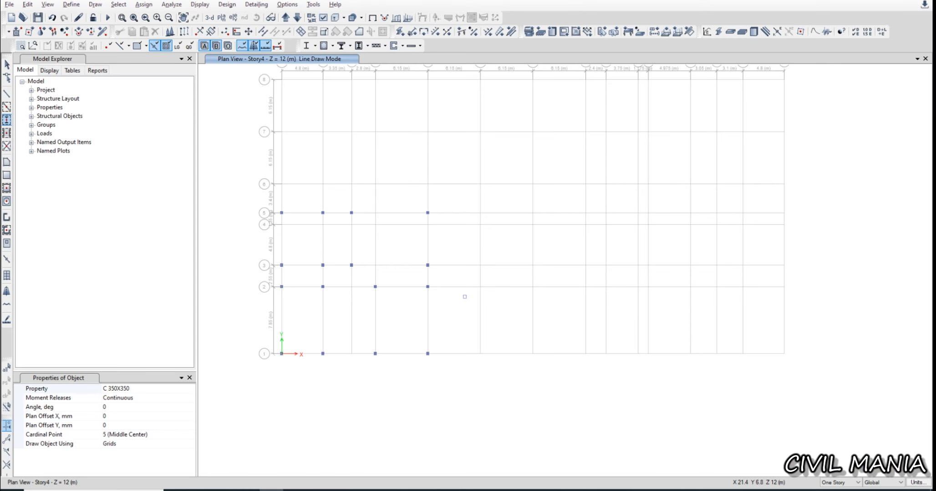
pyautogui.hotkey('alt', 'Tab')
pyautogui.hotkey('alt', 'Tab')
pyautogui.click(479, 265)
# Examine the column positions from the verandah and classrooms to the library wing in the CAD ground floor plan
pyautogui.hotkey('alt', 'Tab')
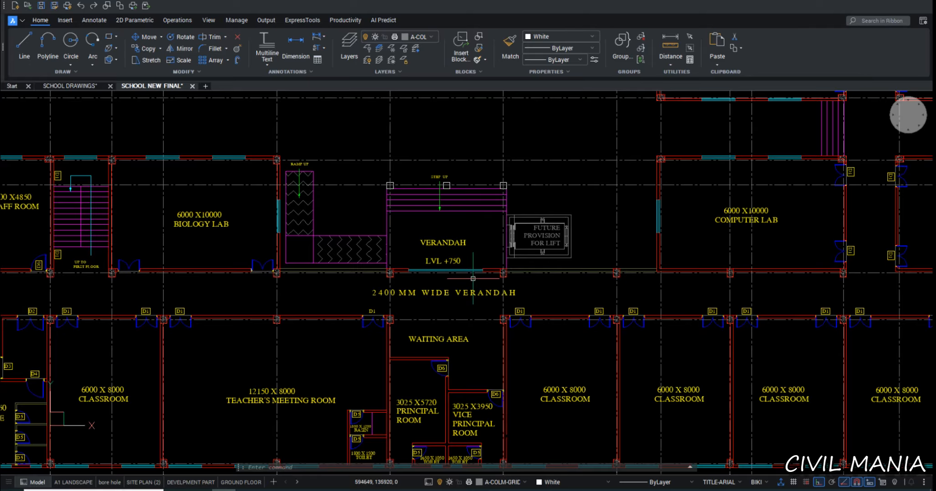
pyautogui.hotkey('alt', 'Tab')
pyautogui.hotkey('alt', 'Tab')
pyautogui.scroll(4, 451, 324)
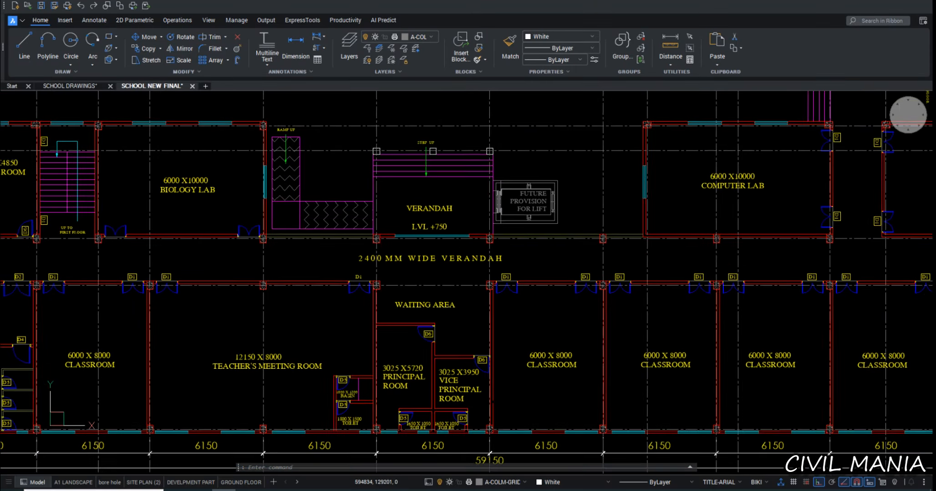
pyautogui.scroll(-4, 452, 324)
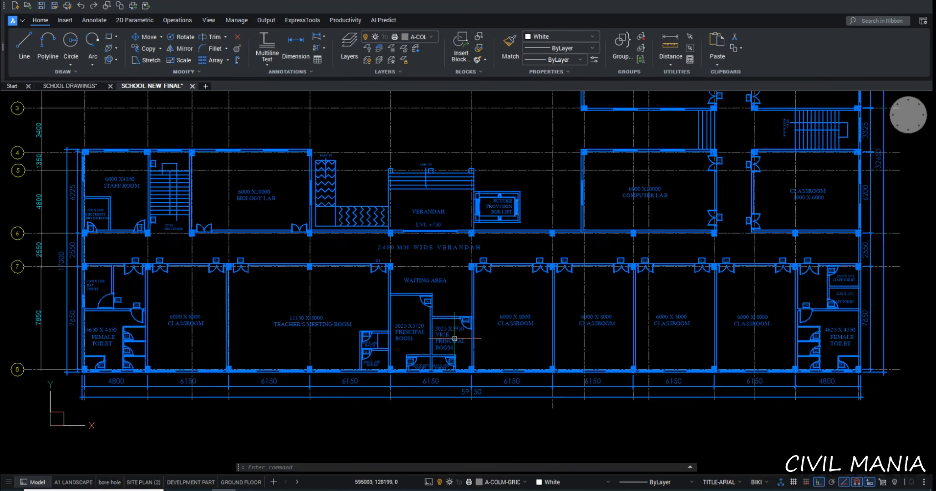
pyautogui.moveTo(459, 338); pyautogui.dragTo(381, 378, button='middle')
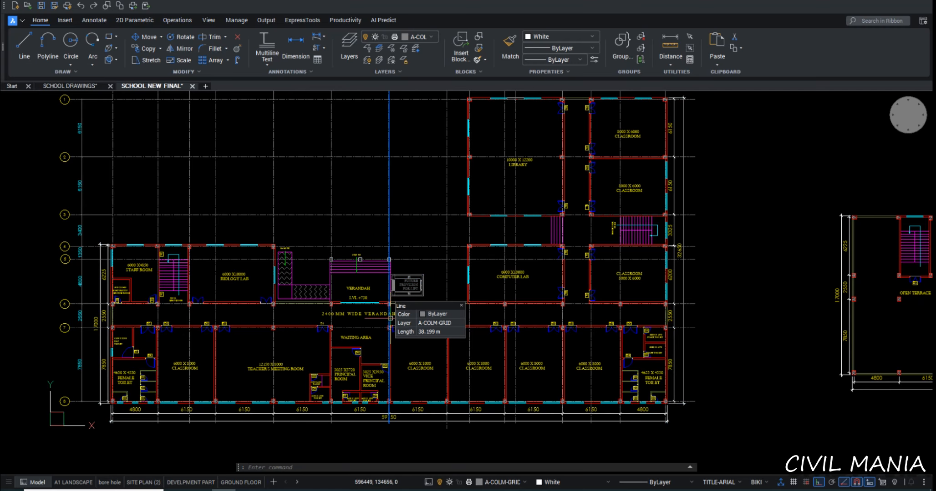
pyautogui.hotkey('alt', 'Tab')
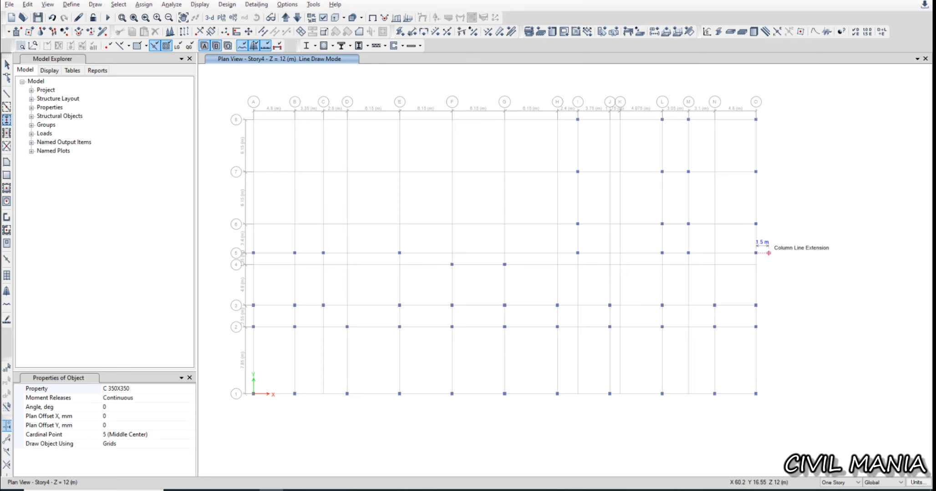
# Draw B 250X500 beams along grid line A and over the grid area up to grid line O, between grid lines 1 and 5
pyautogui.click(7, 120)
pyautogui.click(137, 398)
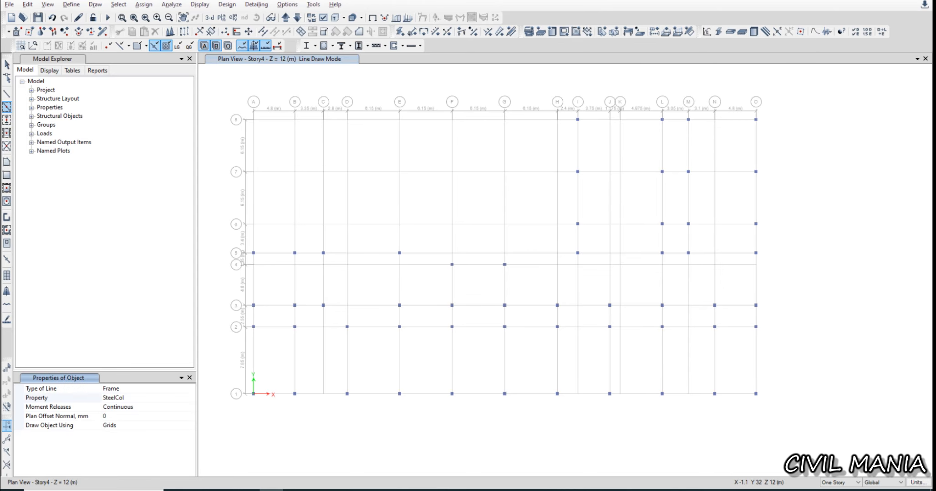
pyautogui.click(191, 398)
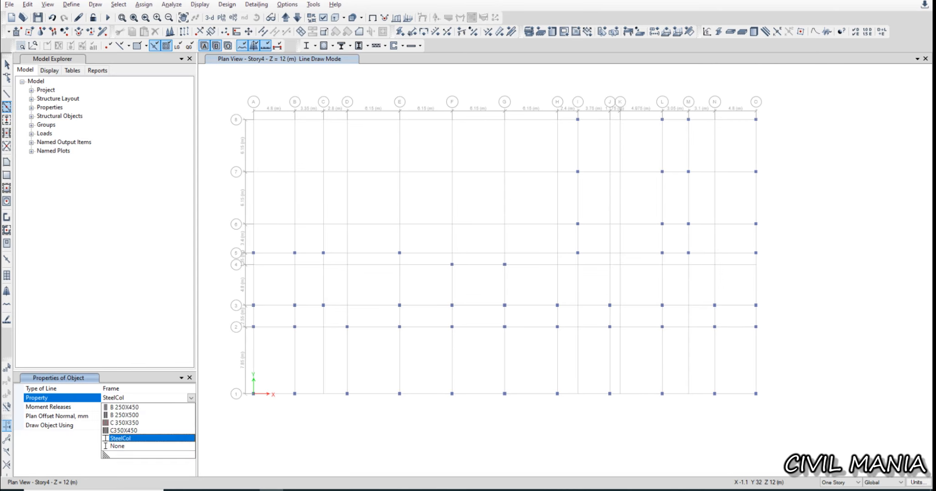
pyautogui.click(124, 408)
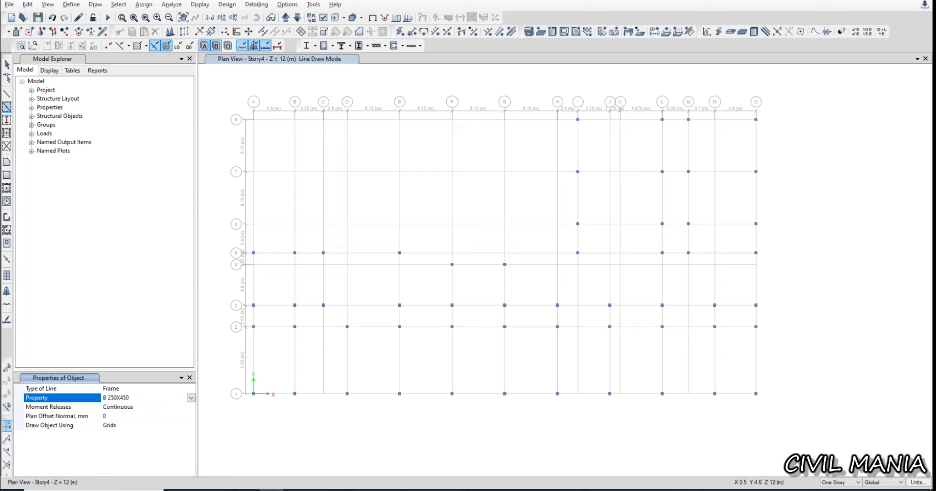
pyautogui.click(191, 398)
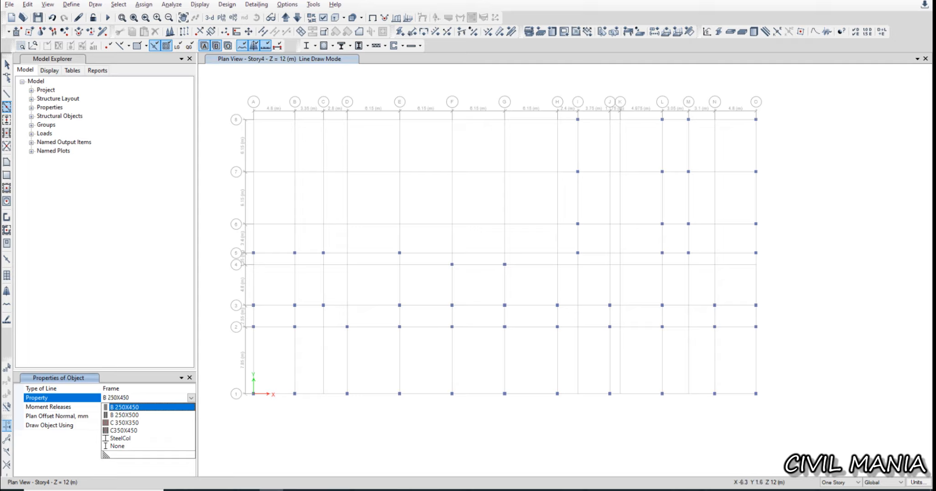
pyautogui.click(125, 416)
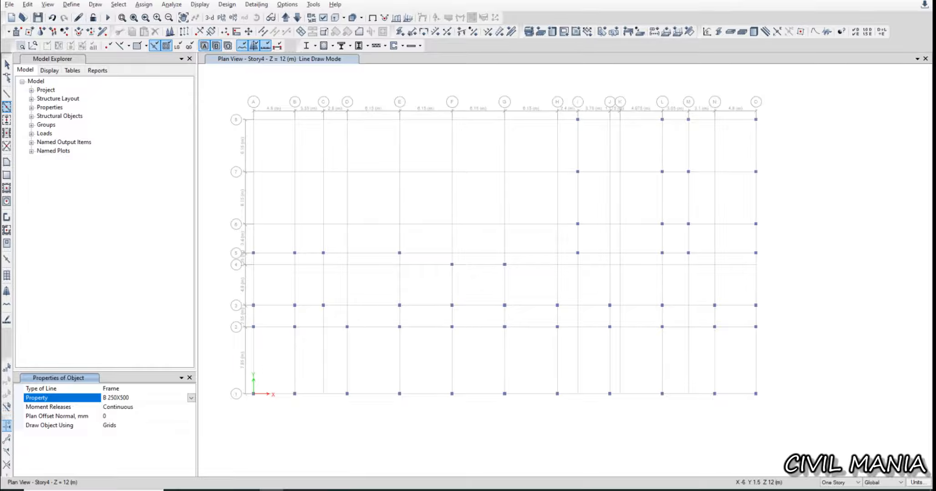
pyautogui.click(252, 358)
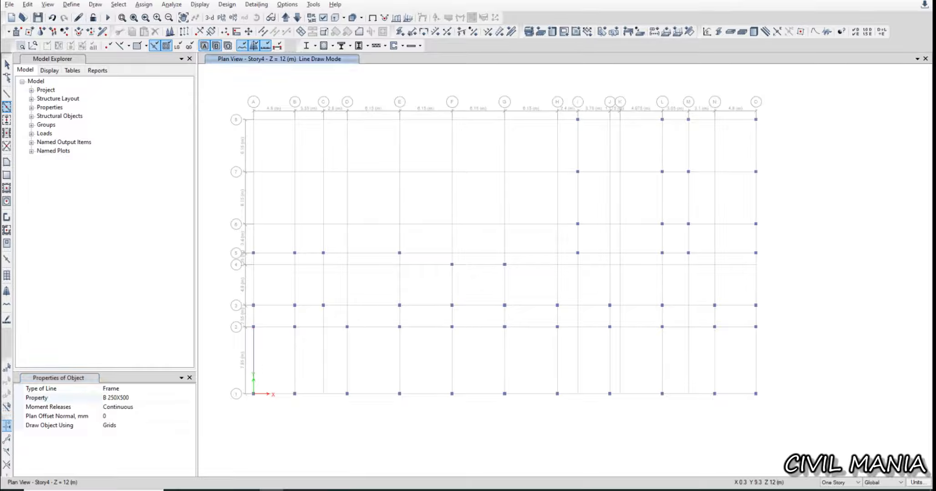
pyautogui.click(255, 284)
pyautogui.click(264, 252)
pyautogui.moveTo(277, 237)
pyautogui.mouseDown()
pyautogui.moveTo(370, 355)
pyautogui.moveTo(416, 386)
pyautogui.moveTo(540, 400)
pyautogui.moveTo(768, 404)
pyautogui.mouseUp()
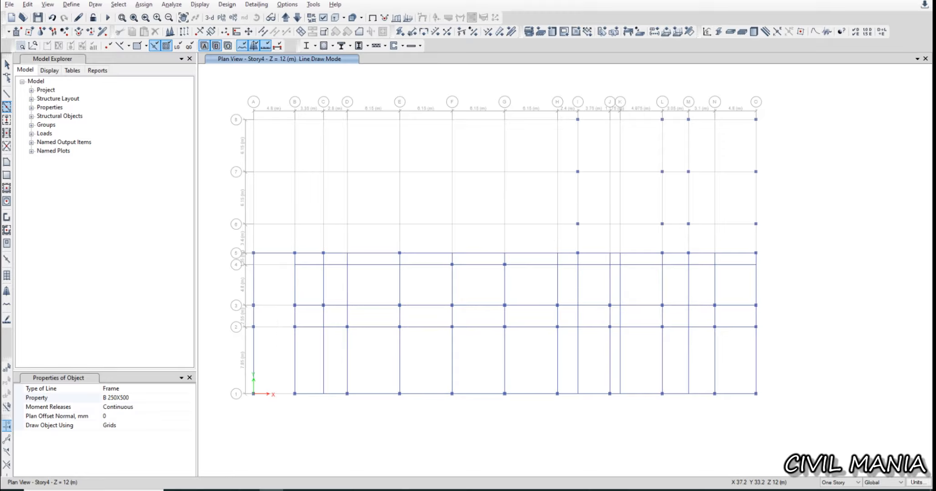
# Draw B 250X500 beams over the wing between grid lines I and O, from grid line 5 to grid line 8
pyautogui.moveTo(571, 116)
pyautogui.mouseDown()
pyautogui.moveTo(772, 224)
pyautogui.moveTo(790, 268)
pyautogui.mouseUp()
pyautogui.hotkey('ctrl', 'z')
pyautogui.moveTo(570, 113)
pyautogui.mouseDown()
pyautogui.moveTo(634, 155)
pyautogui.moveTo(790, 224)
pyautogui.moveTo(796, 237)
pyautogui.moveTo(567, 249)
pyautogui.mouseUp()
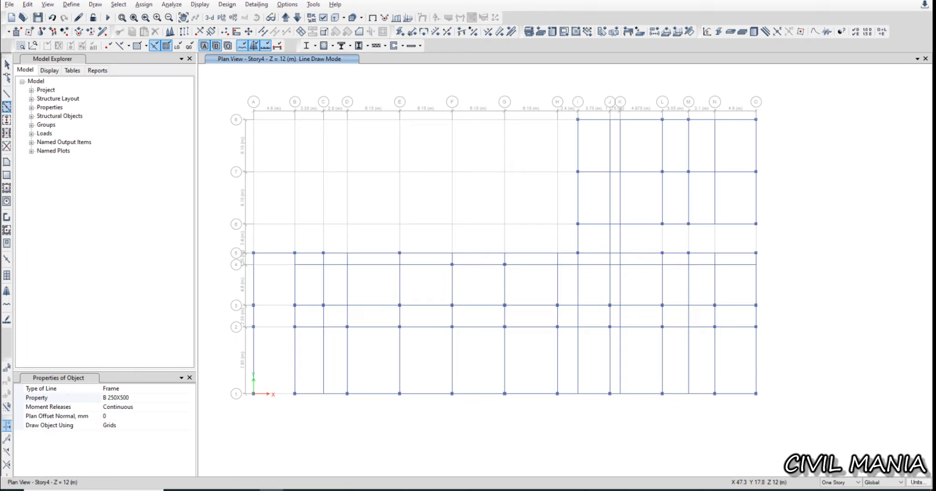
pyautogui.click(688, 242)
pyautogui.click(715, 243)
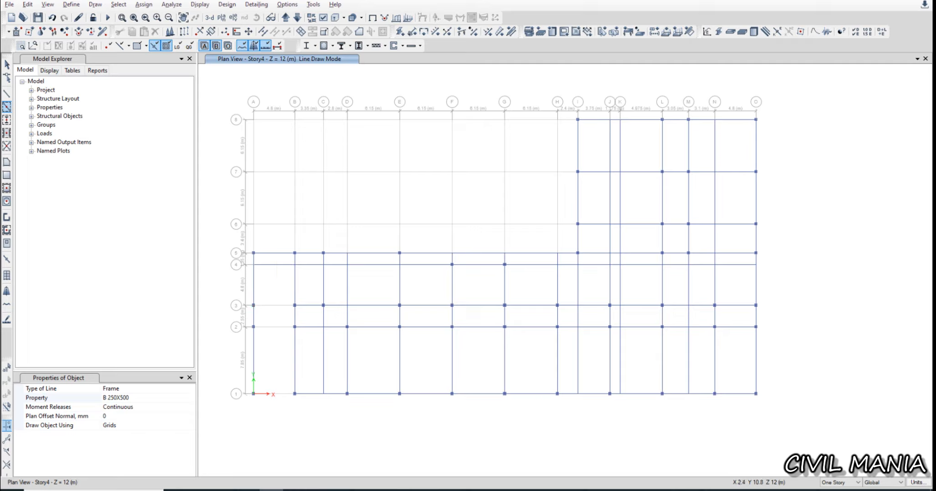
# Add the B 250X500 beams between A and B on grid lines 3 and 1, and on grid line H between 3 and 4
pyautogui.click(273, 305)
pyautogui.click(278, 391)
pyautogui.click(557, 278)
# Start saving the model as a new ETABS file on the Desktop
pyautogui.click(9, 4)
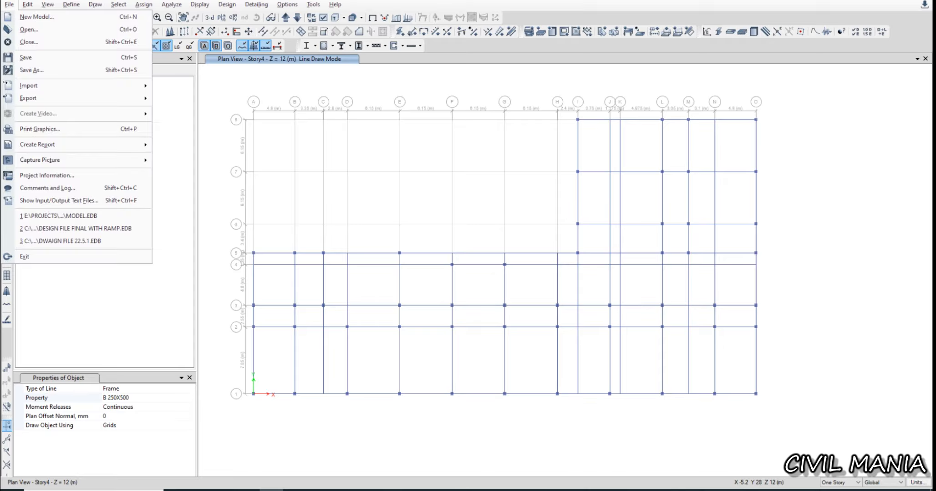
pyautogui.click(31, 70)
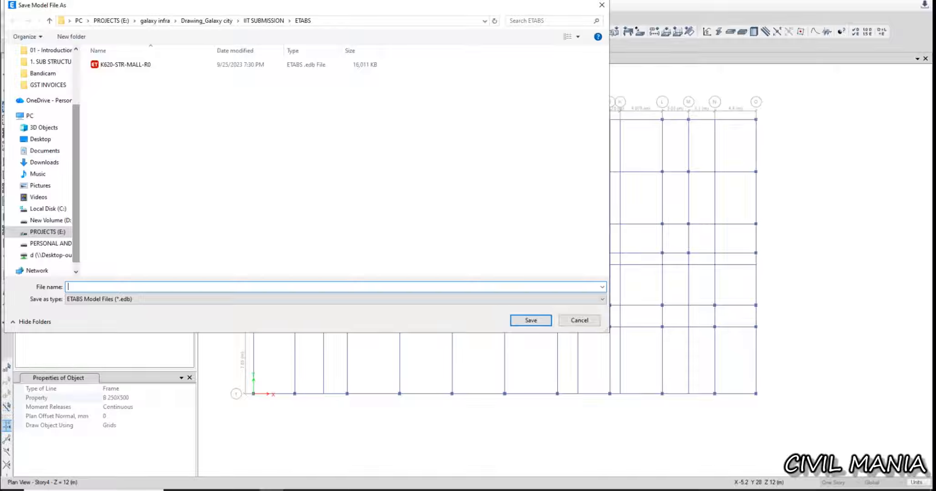
pyautogui.scroll(3, 41, 159)
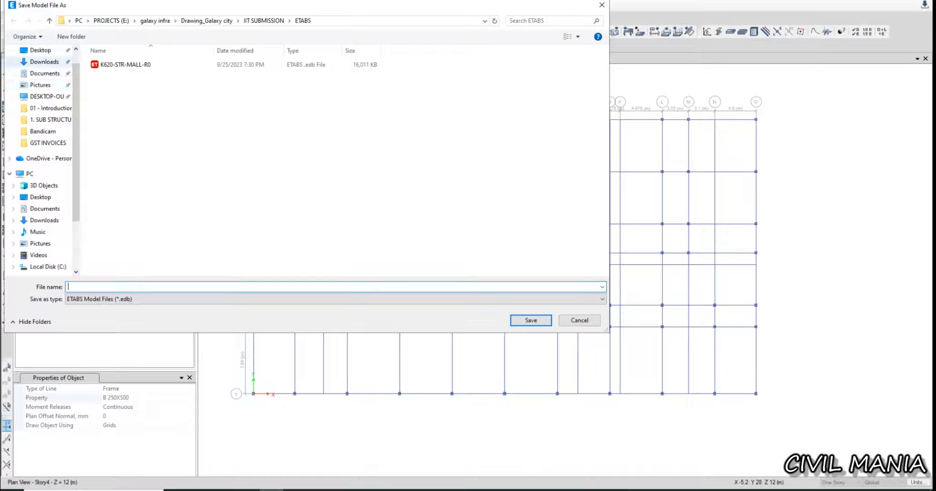
pyautogui.click(40, 51)
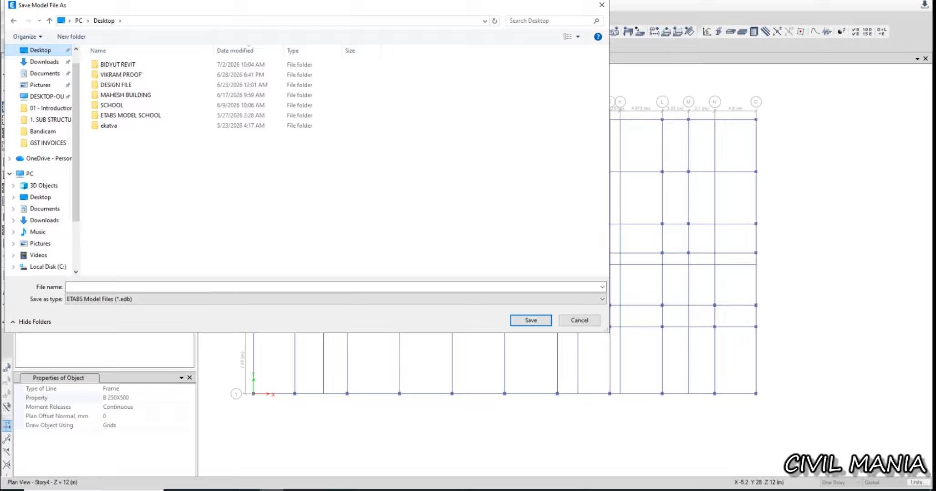
pyautogui.click(69, 287)
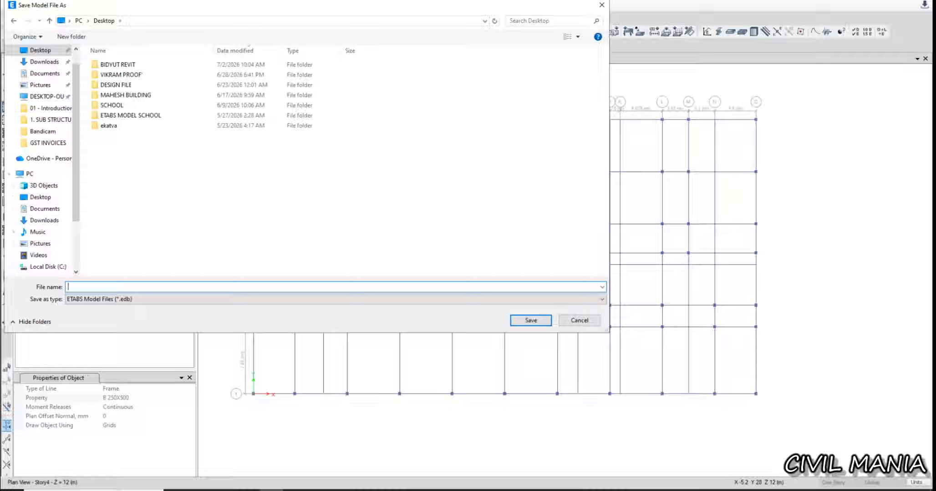
pyautogui.write('S')
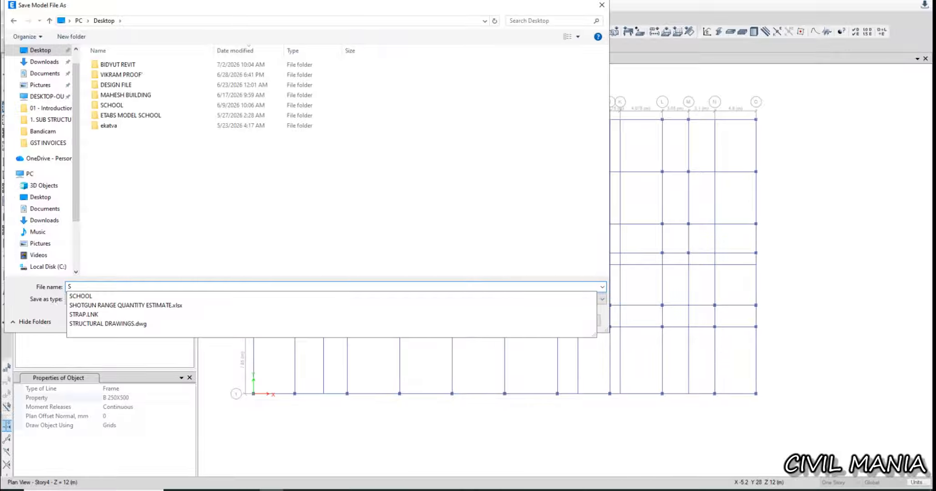
# Select the existing SCHOOL folder on the Desktop and save the model there
pyautogui.click(71, 36)
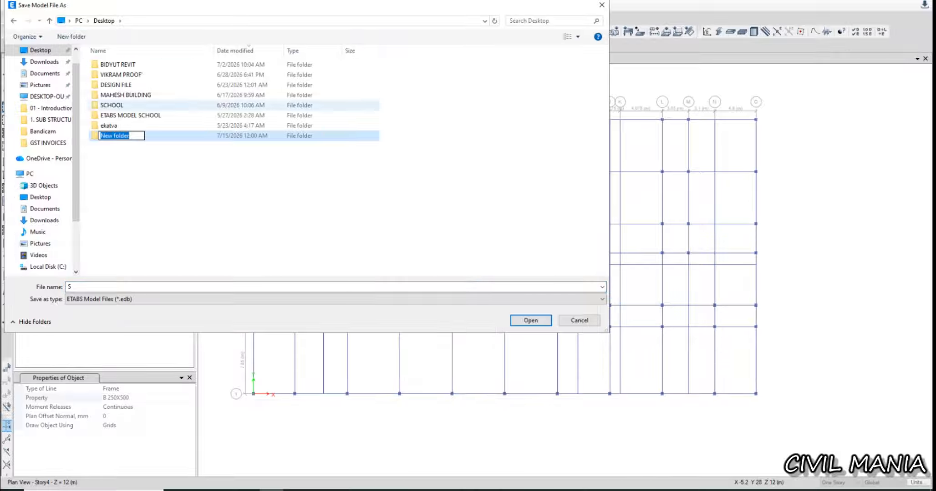
pyautogui.write('SCHOOL')
pyautogui.press('Return')
pyautogui.click(137, 105)
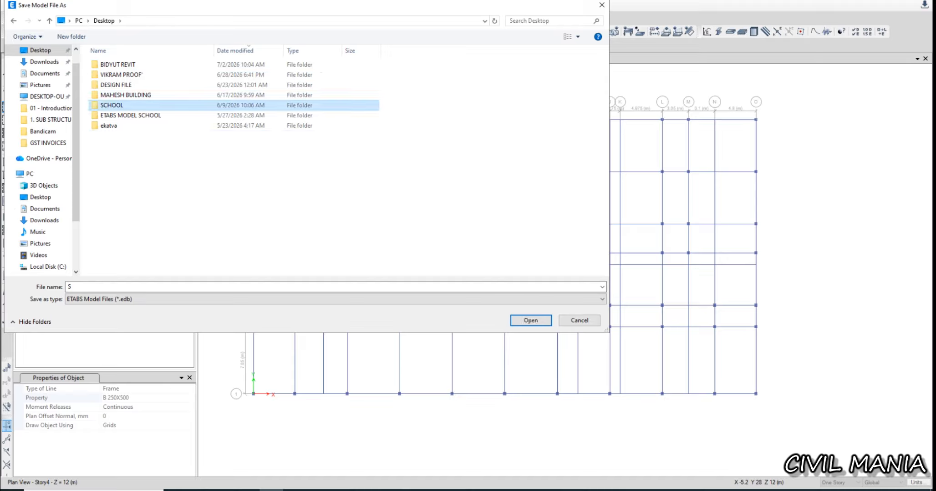
pyautogui.press('Return')
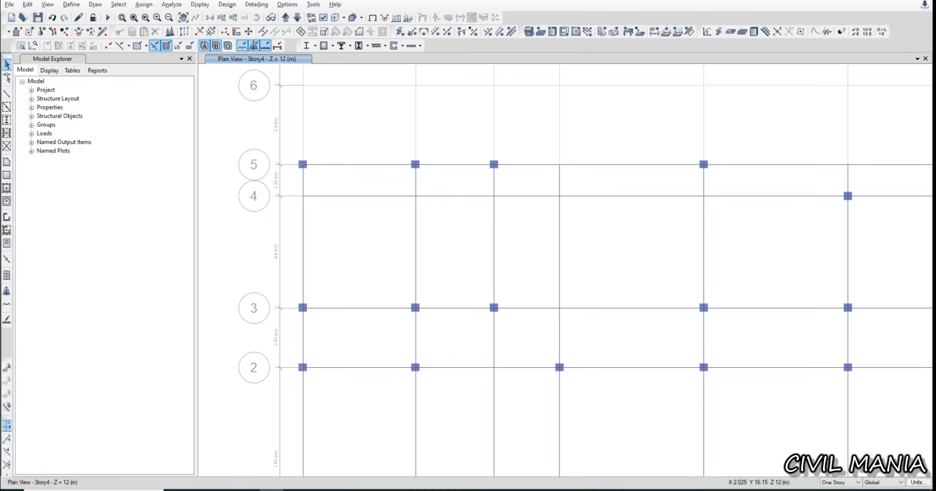
# Delete the beam on grid line 4 between grid lines A and B in the Story4 plan
pyautogui.scroll(-5, 494, 196)
pyautogui.moveTo(559, 263); pyautogui.dragTo(403, 244, button='middle')
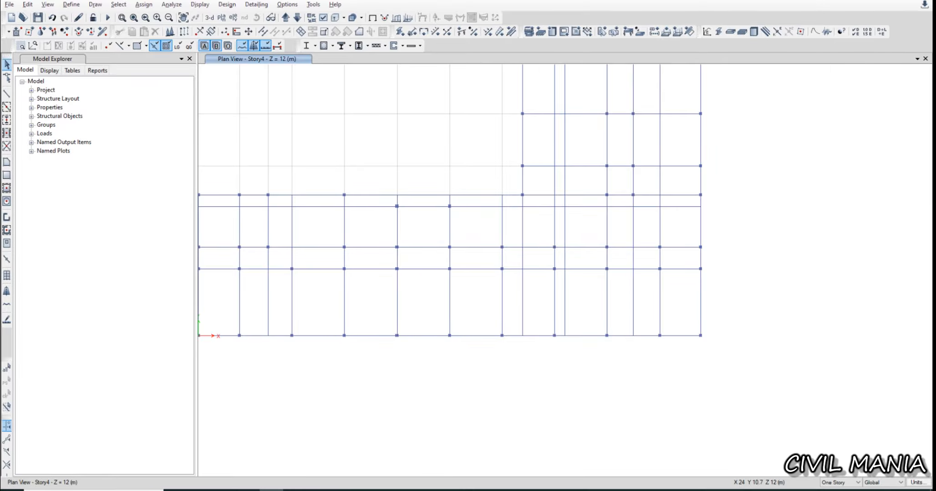
pyautogui.scroll(-3, 401, 246)
pyautogui.moveTo(374, 234); pyautogui.dragTo(326, 253, button='middle')
pyautogui.scroll(3, 550, 248)
pyautogui.scroll(3, 415, 249)
pyautogui.scroll(-3, 406, 233)
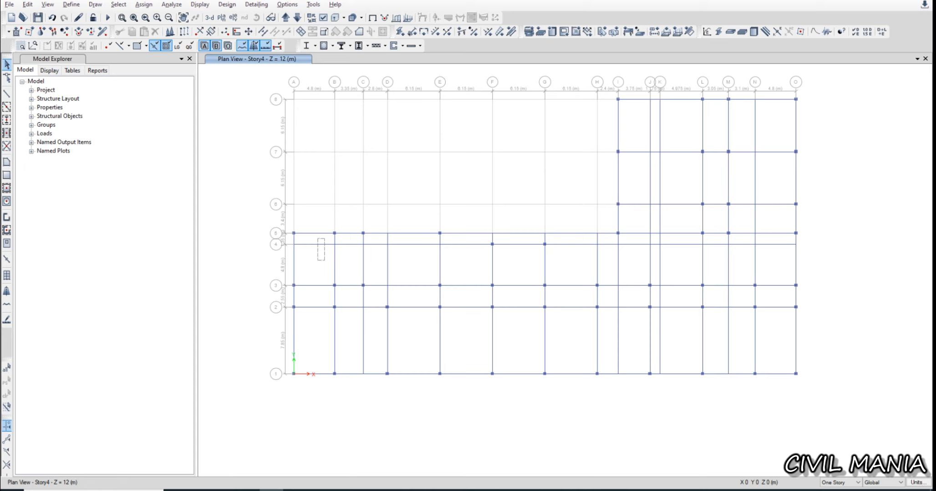
pyautogui.moveTo(325, 239); pyautogui.dragTo(317, 260)
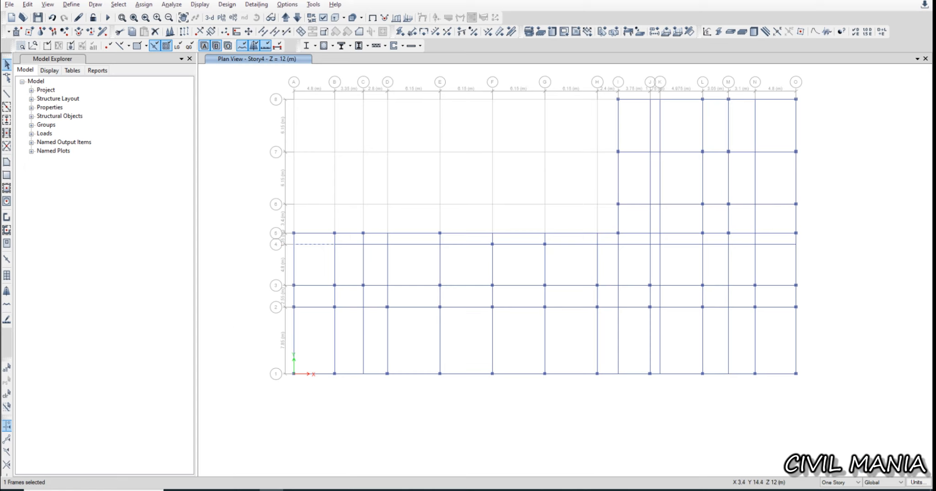
pyautogui.press('Delete')
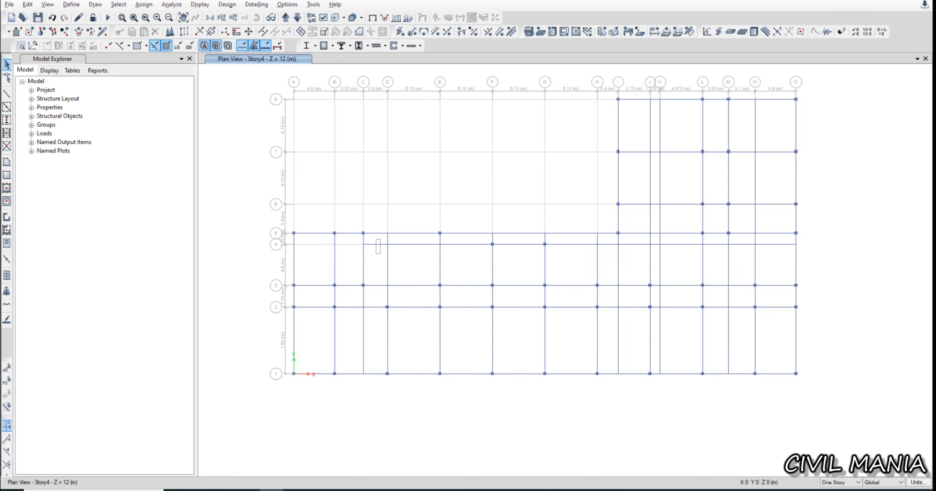
# Delete the remaining beams on grid line 4 between grid lines B and I
pyautogui.moveTo(425, 238); pyautogui.dragTo(413, 262)
pyautogui.press('Delete')
pyautogui.moveTo(473, 239); pyautogui.dragTo(462, 260)
pyautogui.press('Delete')
pyautogui.moveTo(532, 235); pyautogui.dragTo(516, 265)
pyautogui.press('Delete')
pyautogui.moveTo(573, 239); pyautogui.dragTo(565, 258)
pyautogui.press('Delete')
pyautogui.moveTo(611, 240); pyautogui.dragTo(606, 254)
pyautogui.press('Delete')
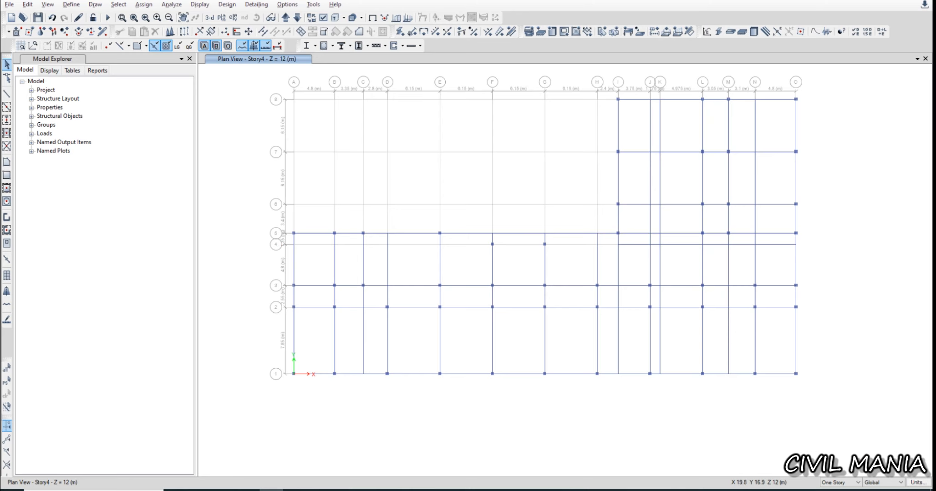
# Delete the beams on grid line 5 between E and I, and the beam on grid line H between 3 and 5
pyautogui.click(465, 233)
pyautogui.press('Delete')
pyautogui.click(518, 233)
pyautogui.press('Delete')
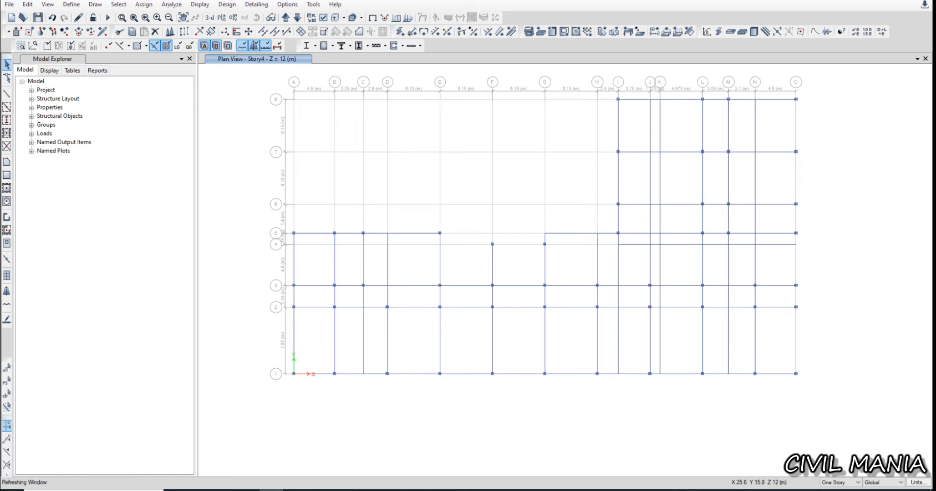
pyautogui.click(570, 233)
pyautogui.press('Delete')
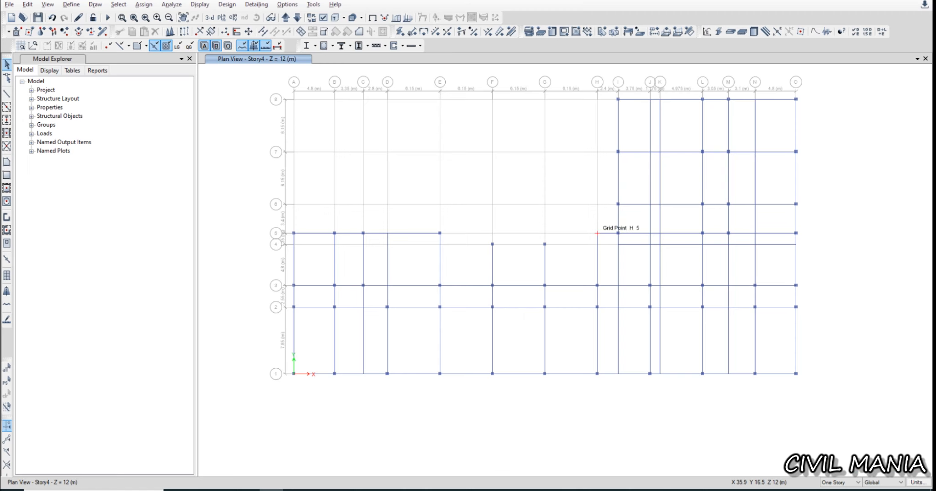
pyautogui.moveTo(608, 225); pyautogui.dragTo(570, 273)
pyautogui.press('Delete')
# Draw a B 250X500 beam on grid line 4 between F and G at the verandah, checking the CAD plan
pyautogui.click(7, 107)
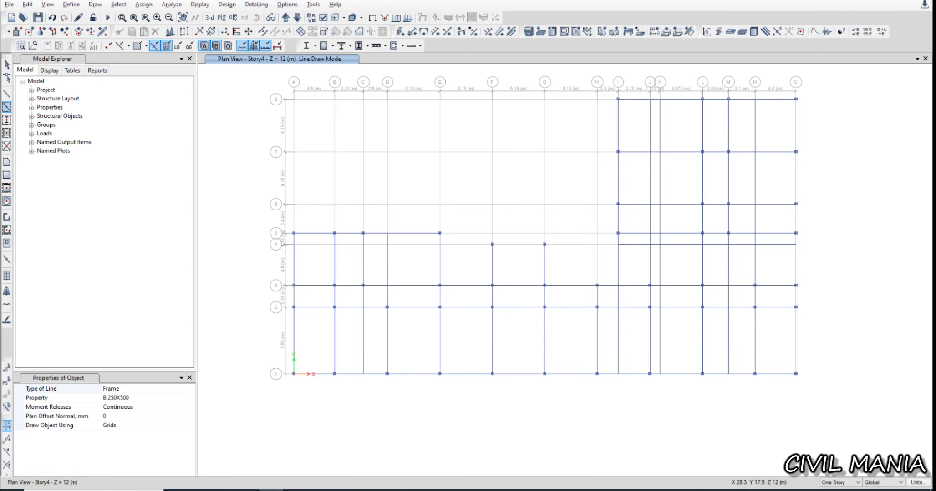
pyautogui.hotkey('alt', 'Tab')
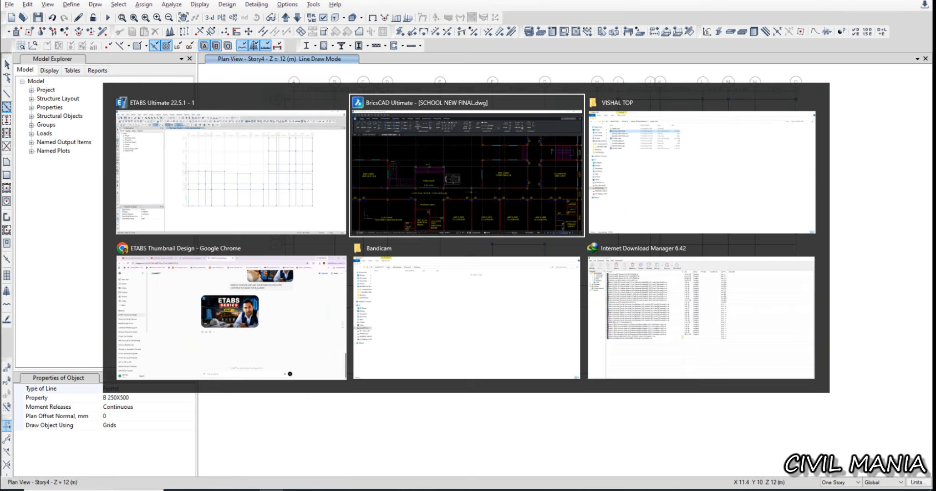
pyautogui.press('Escape')
pyautogui.moveTo(409, 332); pyautogui.dragTo(604, 276, button='middle')
pyautogui.scroll(-2, 602, 268)
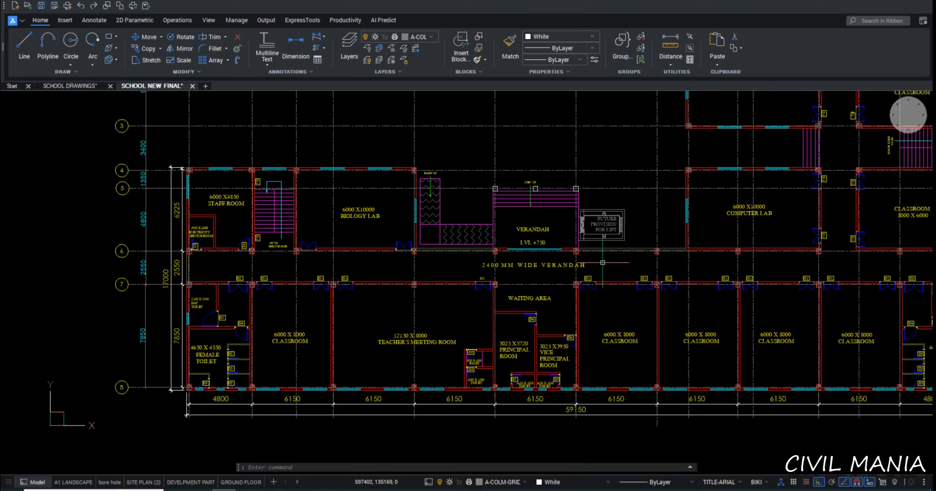
pyautogui.hotkey('alt', 'Tab')
pyautogui.hotkey('alt', 'Tab')
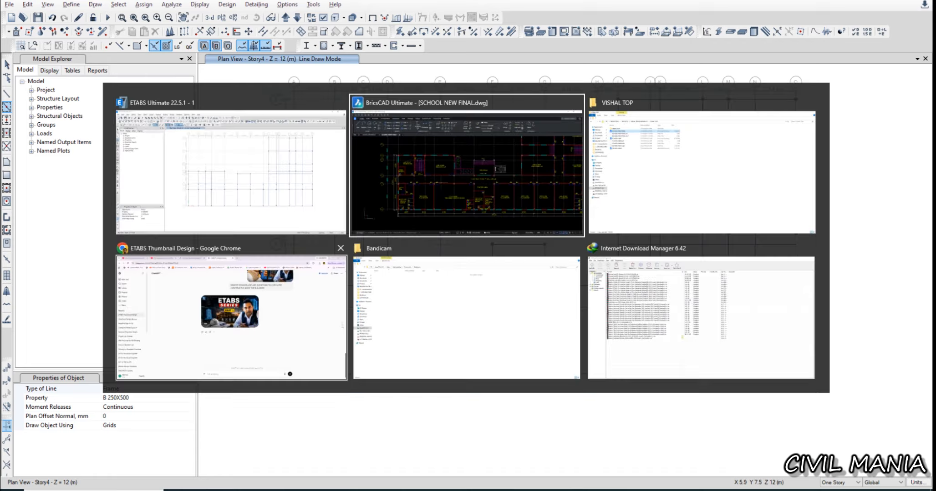
pyautogui.hotkey('alt', 'Tab')
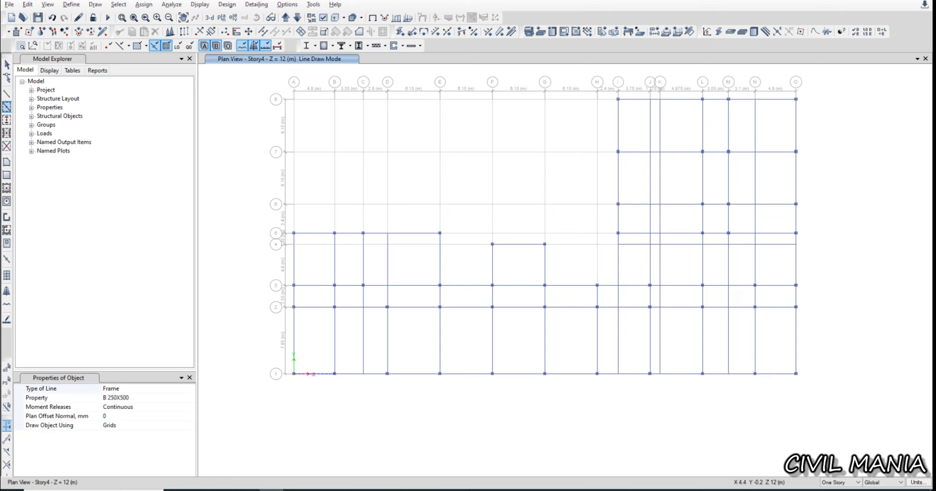
pyautogui.hotkey('alt', 'Tab')
pyautogui.hotkey('alt', 'Tab')
pyautogui.press('Escape')
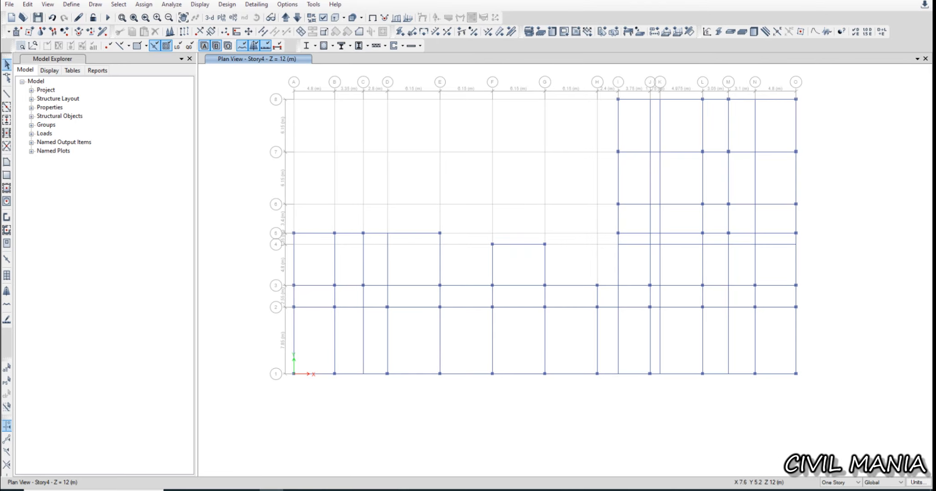
# Following the CAD plan, delete the beams on grid line C between 1 and 2 and on grid line I between 1 and 3
pyautogui.click(362, 341)
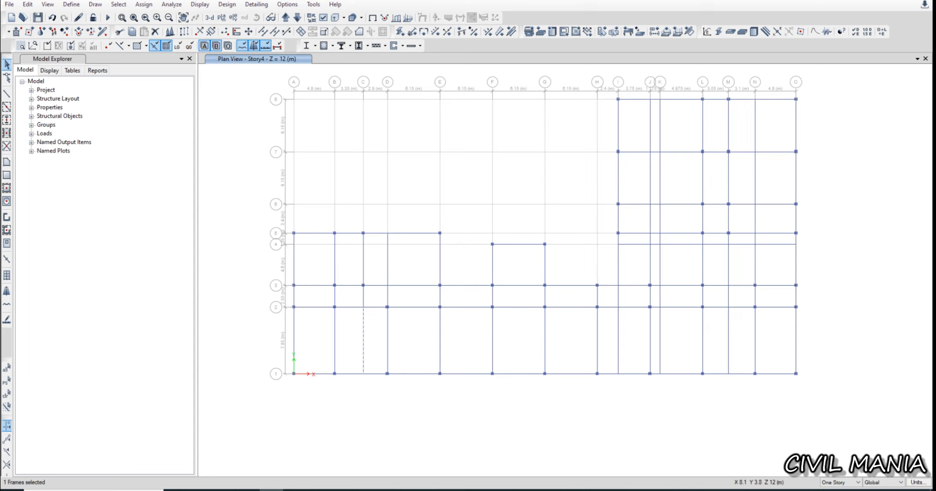
pyautogui.press('Delete')
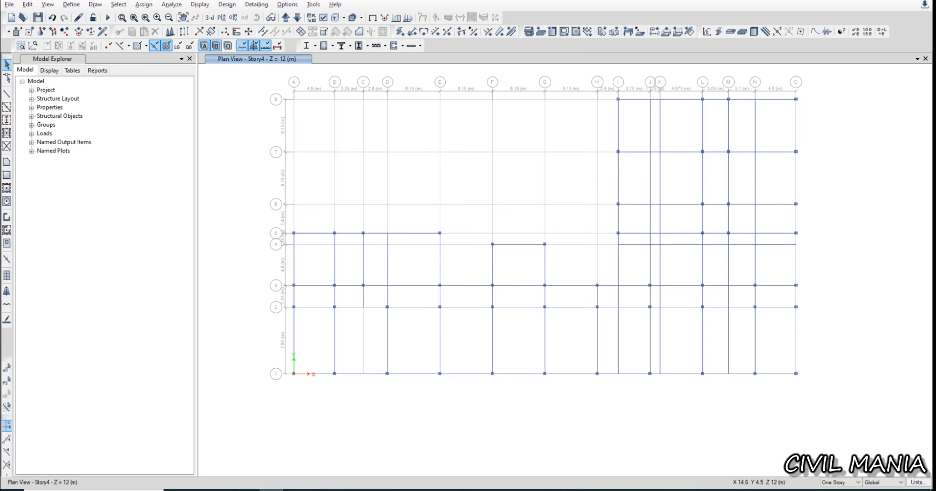
pyautogui.hotkey('alt', 'Tab')
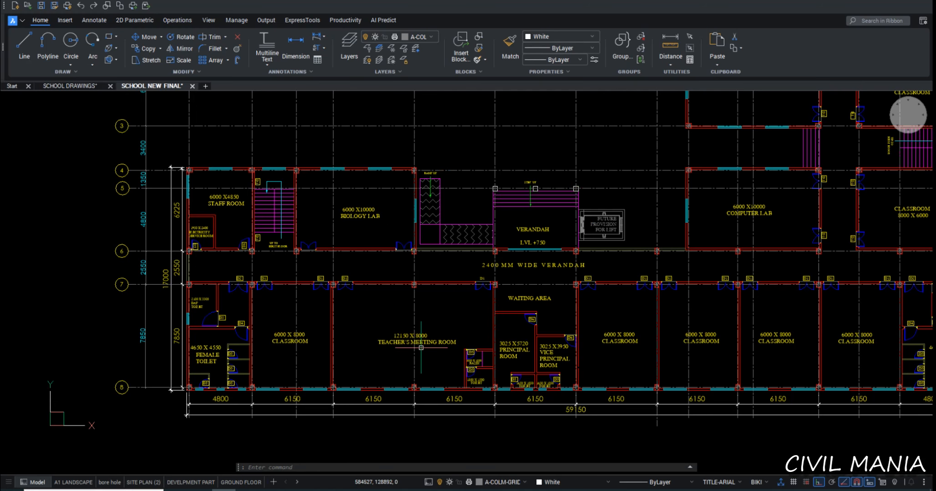
pyautogui.hotkey('alt', 'Tab')
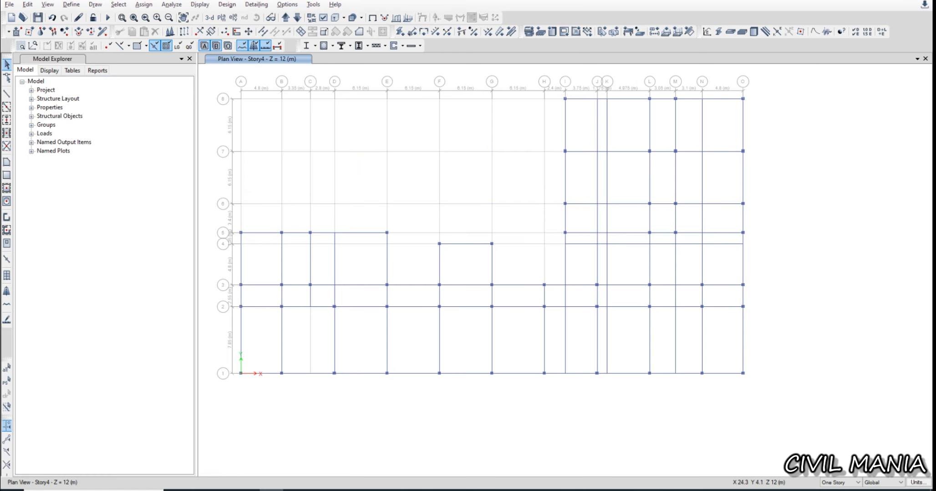
pyautogui.moveTo(562, 343); pyautogui.dragTo(487, 343, button='middle')
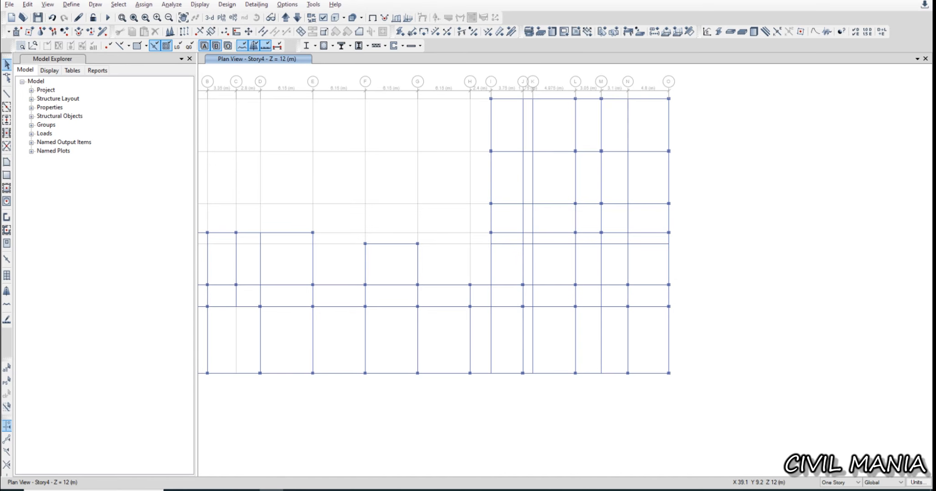
pyautogui.click(490, 325)
pyautogui.click(491, 297)
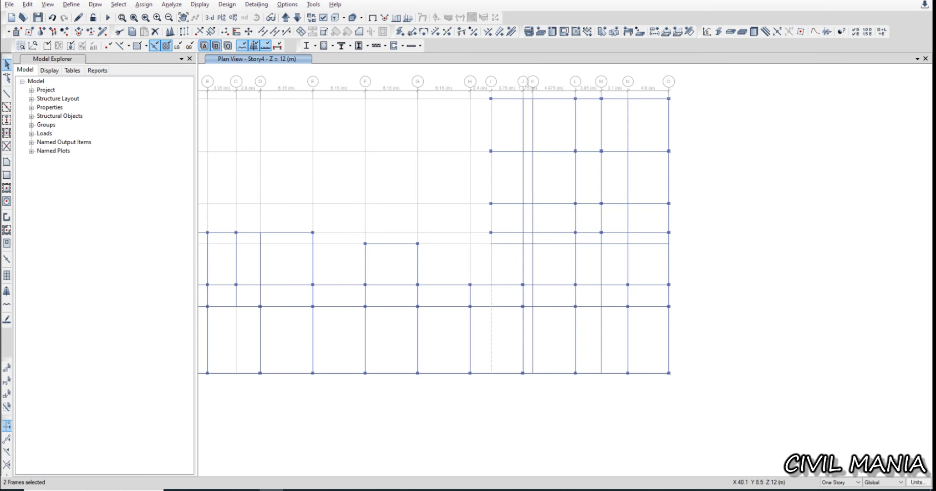
pyautogui.press('Delete')
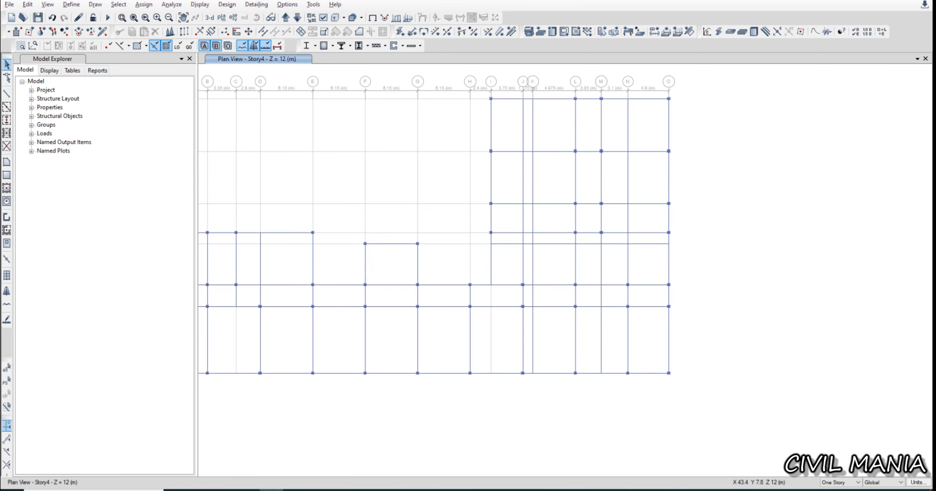
# Check the classroom layout in the CAD plan and delete the beams along grid line K
pyautogui.click(533, 329)
pyautogui.hotkey('alt', 'Tab')
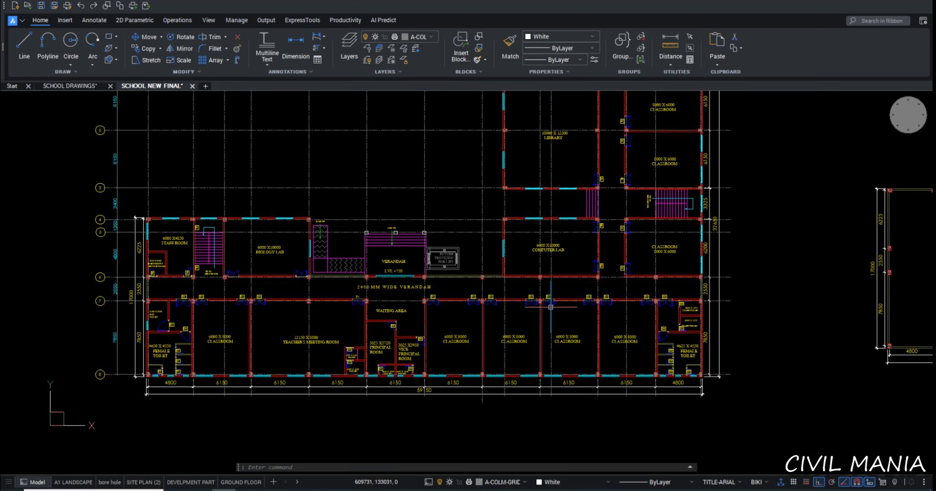
pyautogui.moveTo(580, 349)
pyautogui.mouseDown(button='middle')
pyautogui.moveTo(469, 414)
pyautogui.moveTo(462, 445)
pyautogui.moveTo(454, 310)
pyautogui.mouseUp(button='middle')
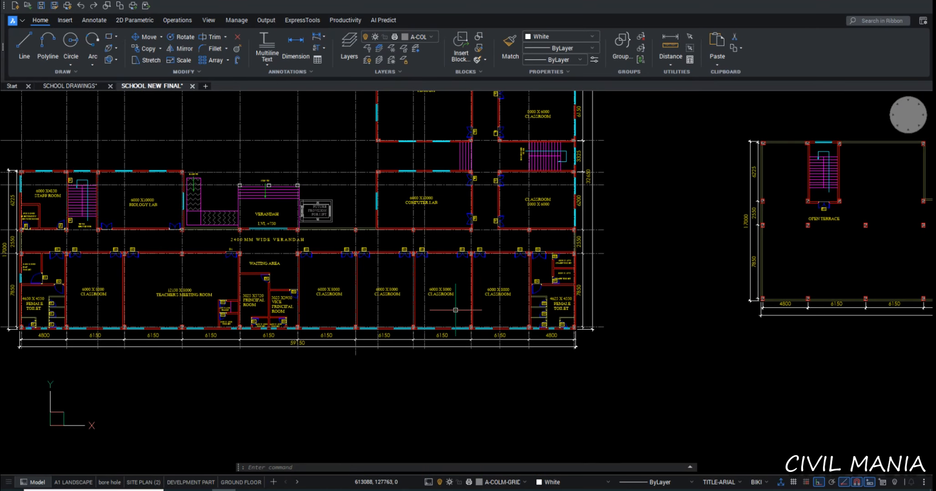
pyautogui.hotkey('alt', 'Tab')
pyautogui.click(533, 294)
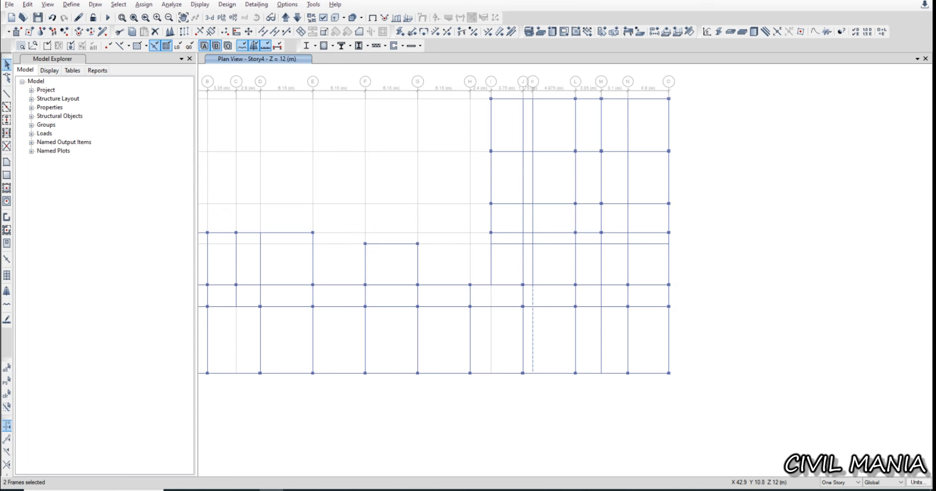
pyautogui.press('Delete')
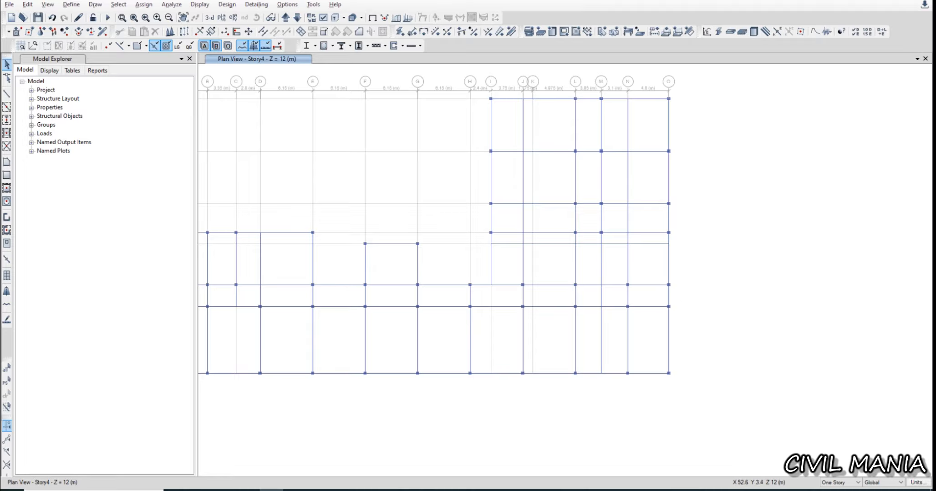
# Compare with the CAD plan and delete the beams on grid line M between 1 and 3
pyautogui.hotkey('alt', 'Tab')
pyautogui.hotkey('alt', 'Tab')
pyautogui.click(601, 328)
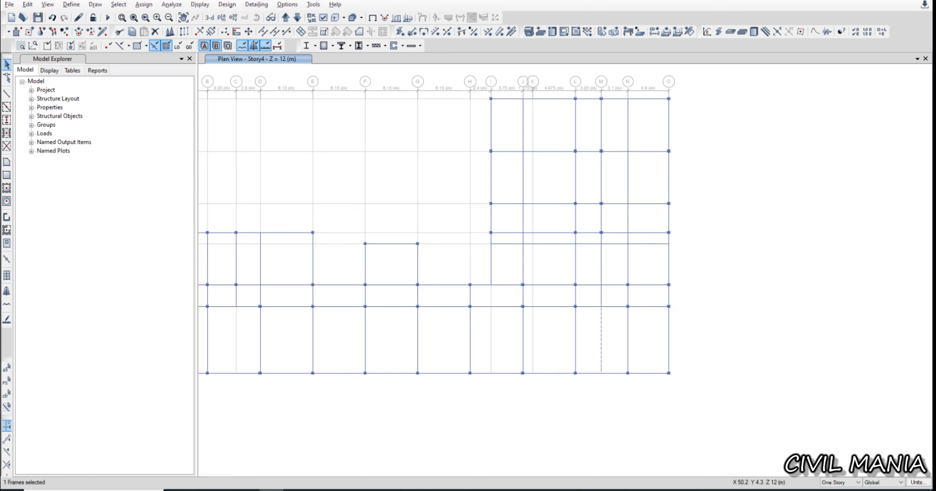
pyautogui.press('Delete')
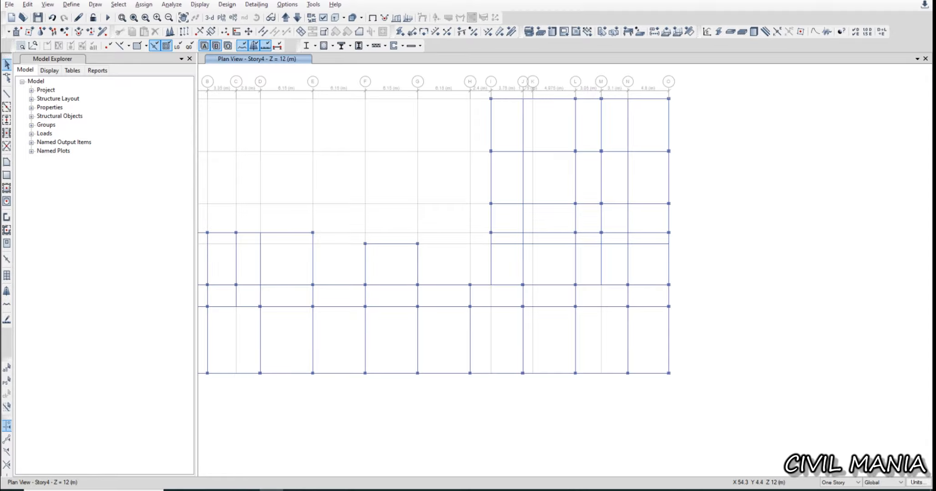
pyautogui.hotkey('alt', 'Tab')
pyautogui.moveTo(629, 275); pyautogui.dragTo(615, 387, button='middle')
pyautogui.hotkey('alt', 'Tab')
pyautogui.click(602, 265)
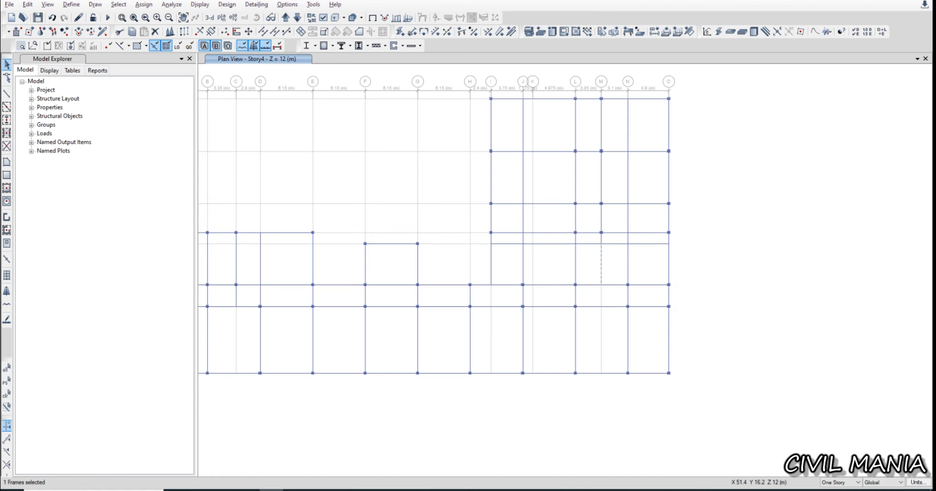
pyautogui.click(601, 238)
pyautogui.click(600, 221)
pyautogui.click(601, 179)
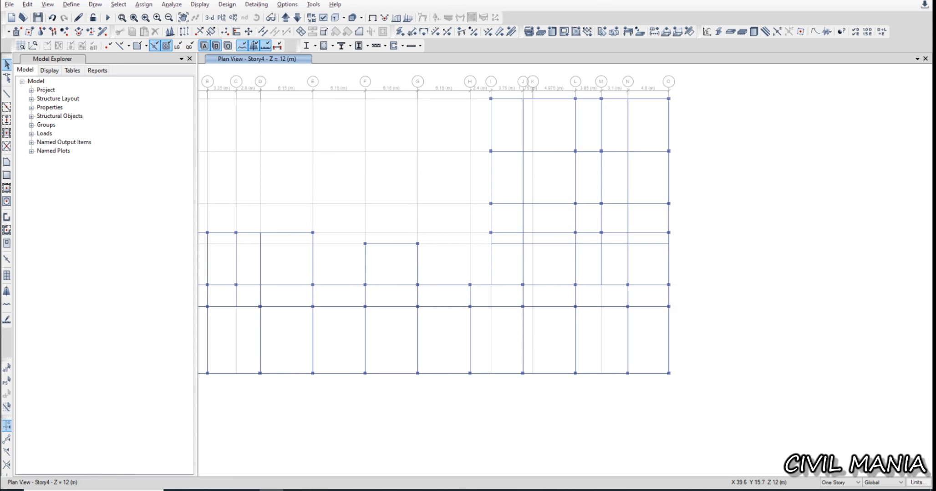
# Delete the beams on grid line 4 between grid lines I and O
pyautogui.click(505, 244)
pyautogui.click(550, 245)
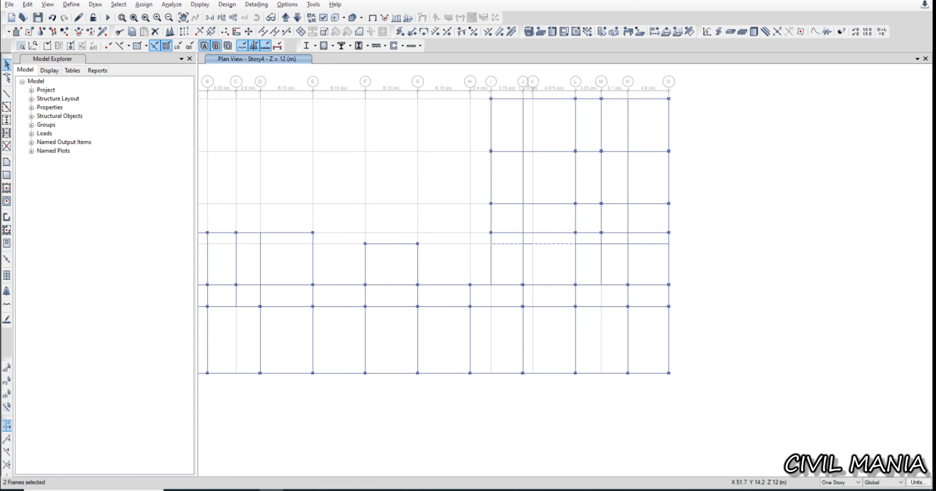
pyautogui.click(588, 246)
pyautogui.click(611, 245)
pyautogui.click(647, 245)
pyautogui.press('Delete')
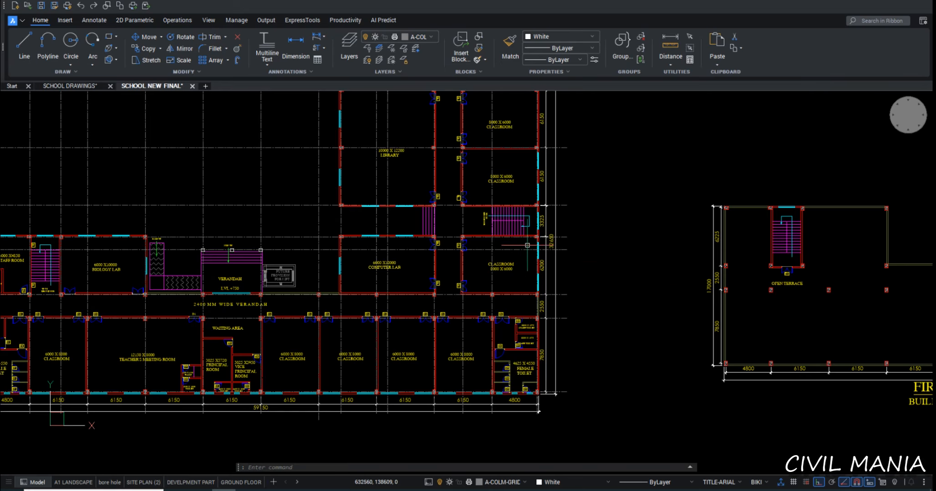
pyautogui.scroll(-2, 527, 246)
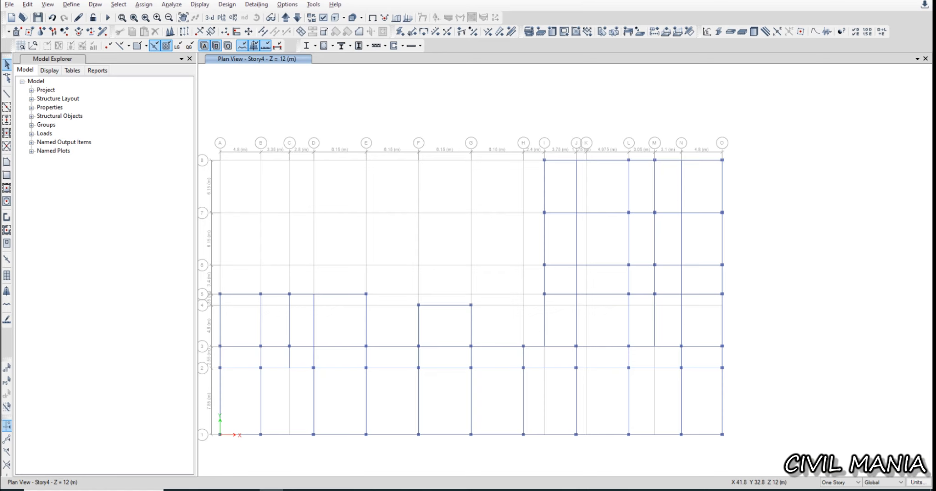
pyautogui.scroll(3, 577, 155)
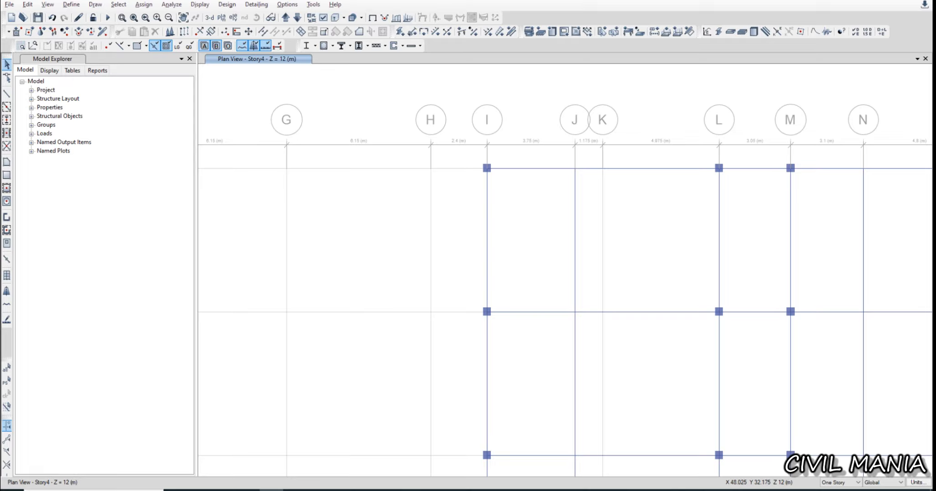
# Measure the distance between the columns at grid lines I and L along grid line 8
pyautogui.scroll(-6, 704, 176)
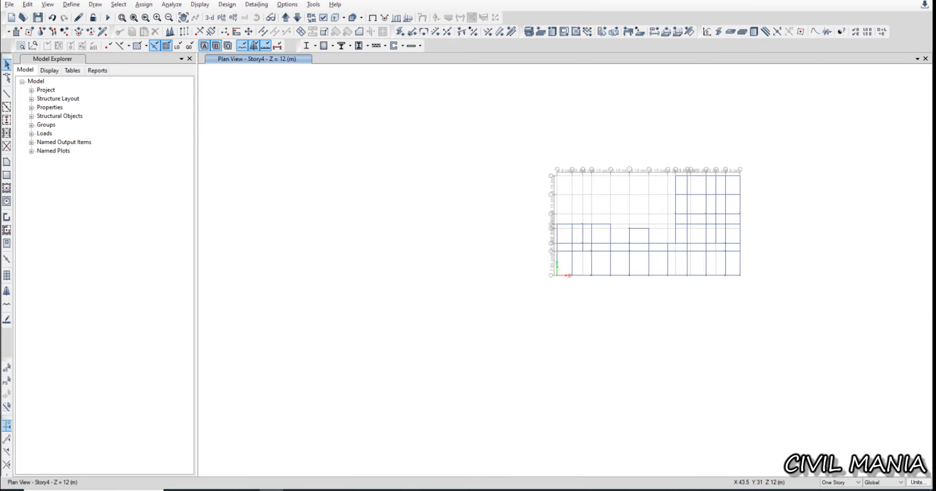
pyautogui.scroll(3, 698, 177)
pyautogui.scroll(3, 640, 161)
pyautogui.moveTo(738, 182); pyautogui.dragTo(611, 177, button='middle')
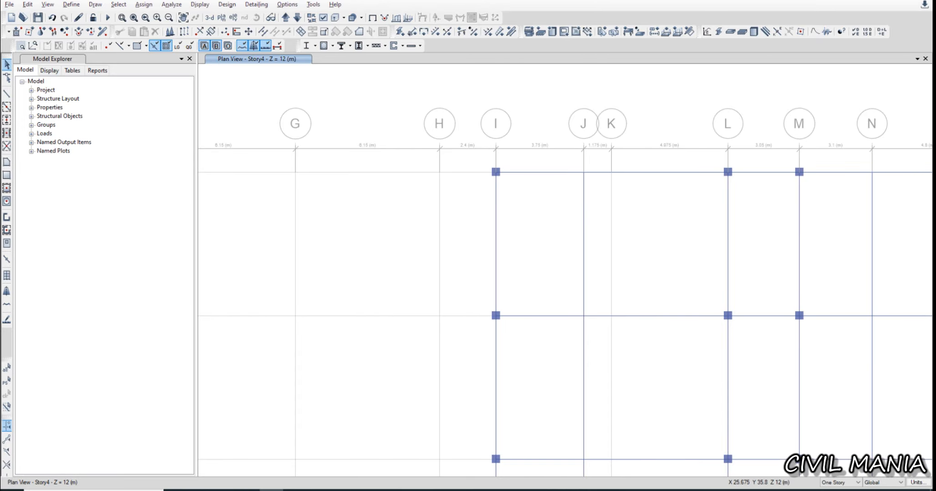
pyautogui.click(27, 5)
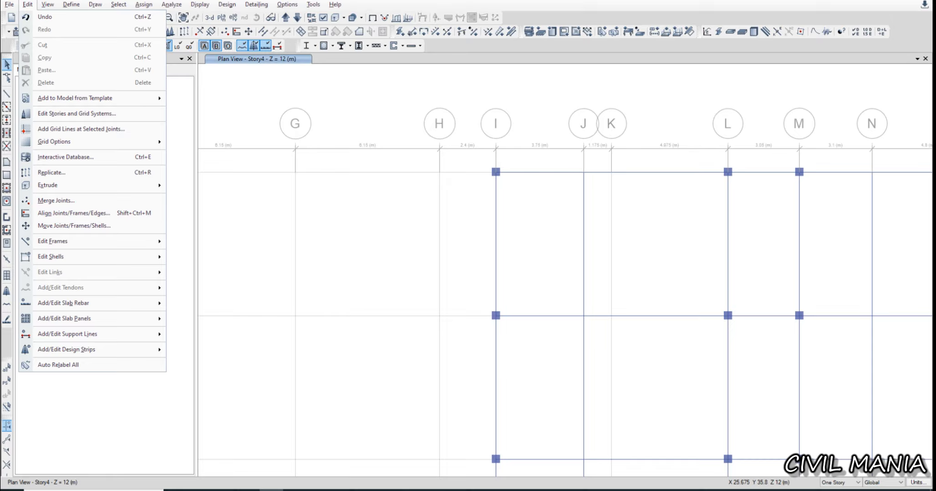
pyautogui.moveTo(48, 5)
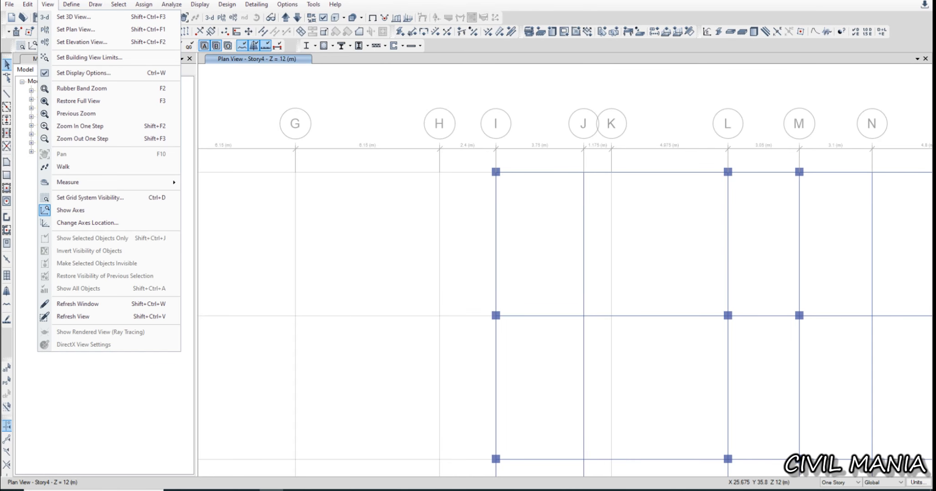
pyautogui.moveTo(69, 182)
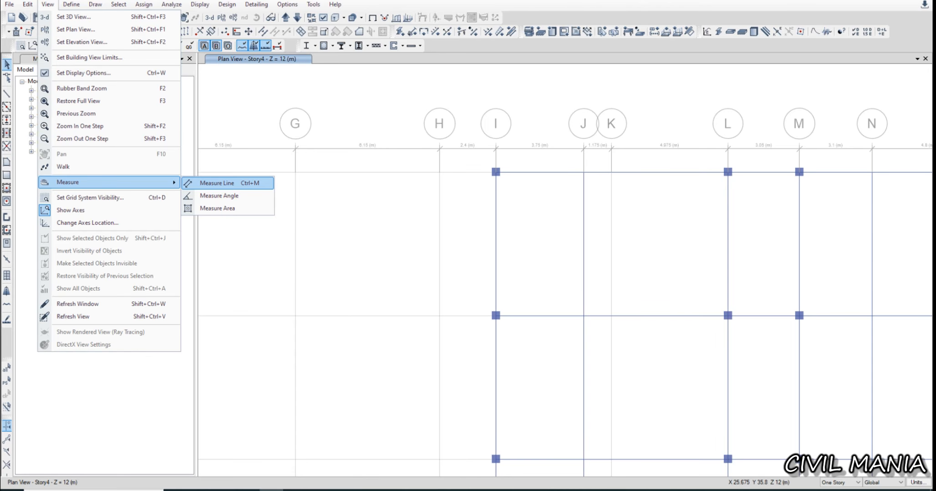
pyautogui.click(214, 183)
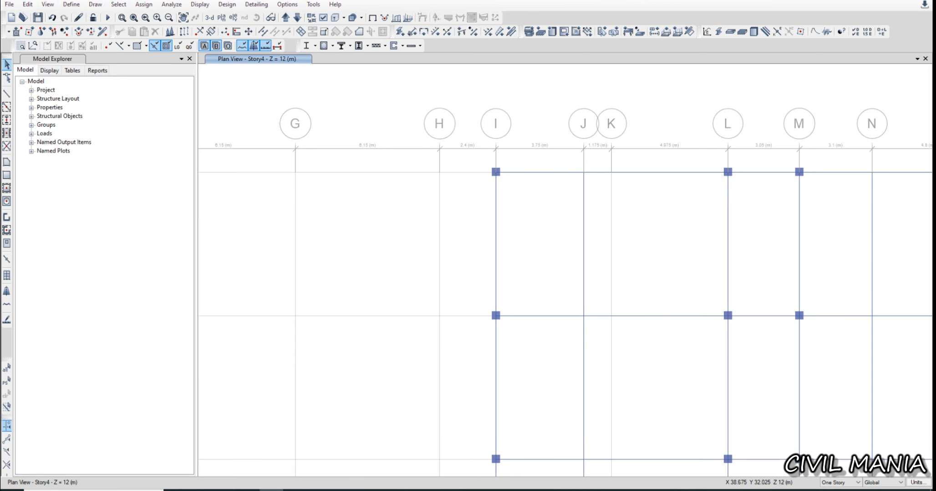
pyautogui.click(495, 172)
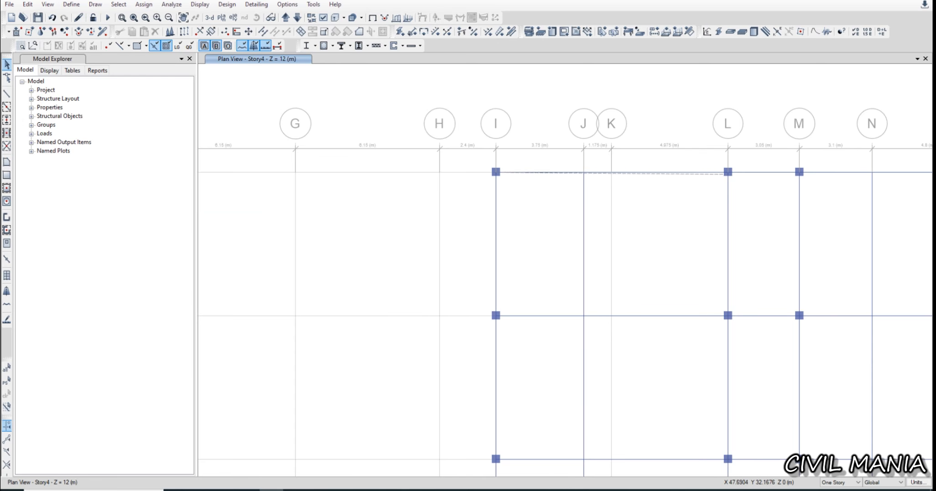
pyautogui.click(728, 172)
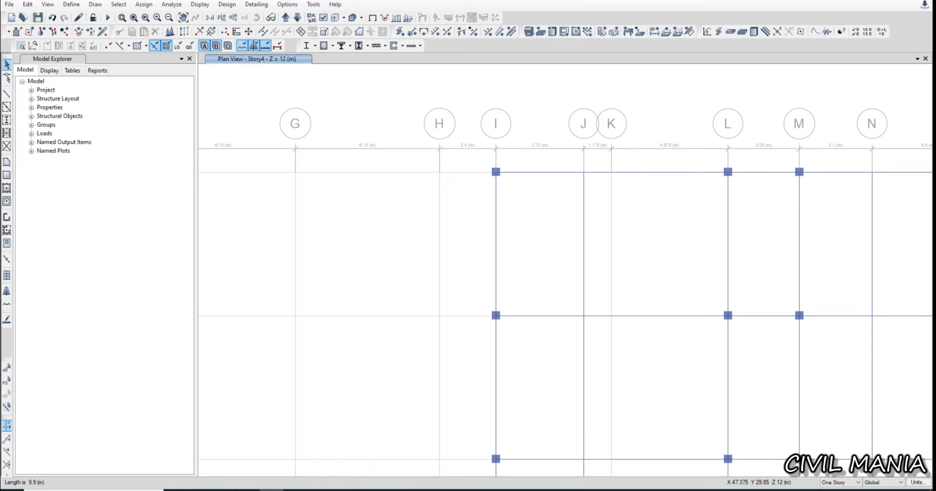
# Add C 350X350 columns on grid line J at its intersections with grid lines 8 and 6, checking the library in the CAD plan
pyautogui.scroll(-3, 590, 184)
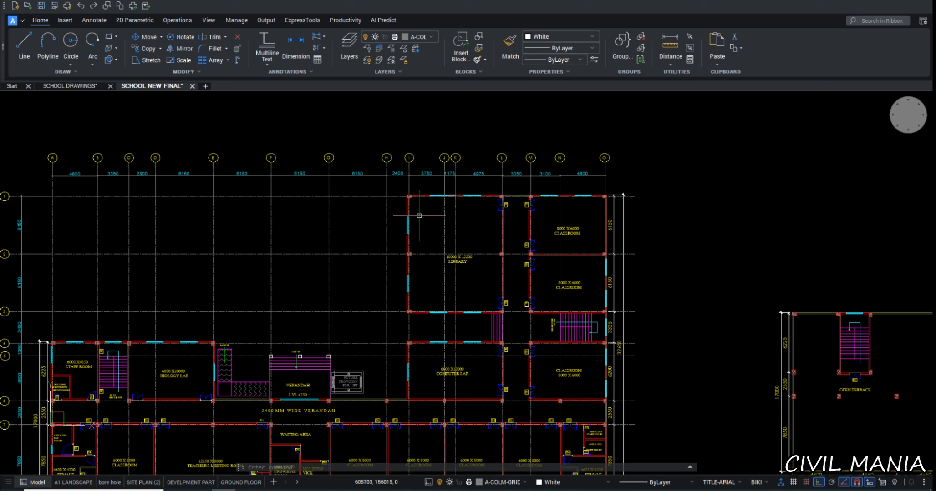
pyautogui.scroll(3, 474, 279)
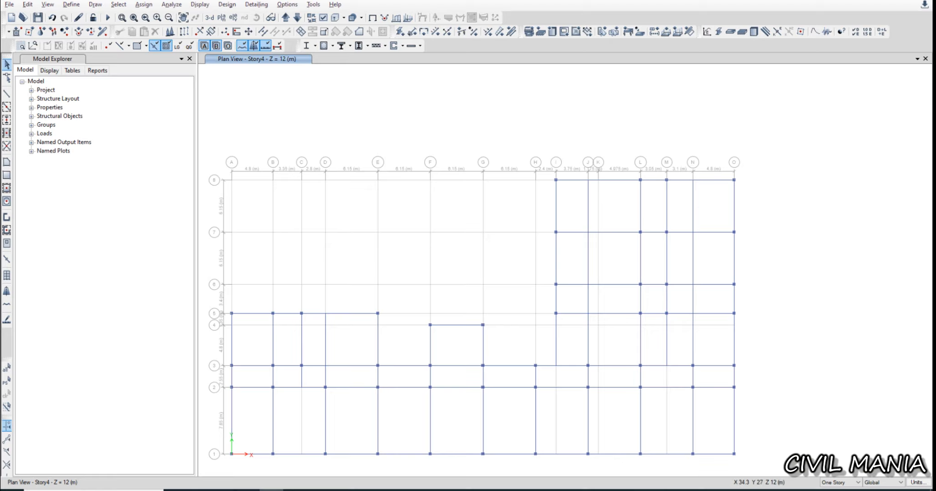
pyautogui.scroll(3, 564, 272)
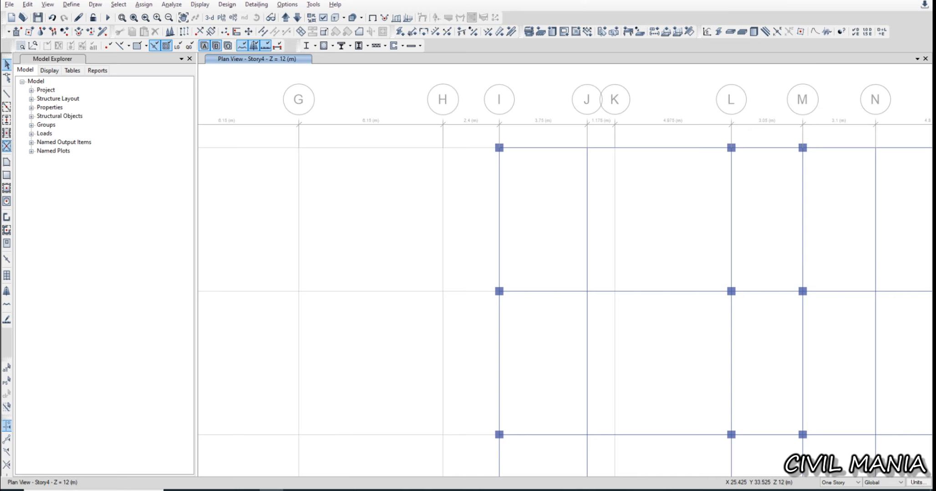
pyautogui.click(7, 133)
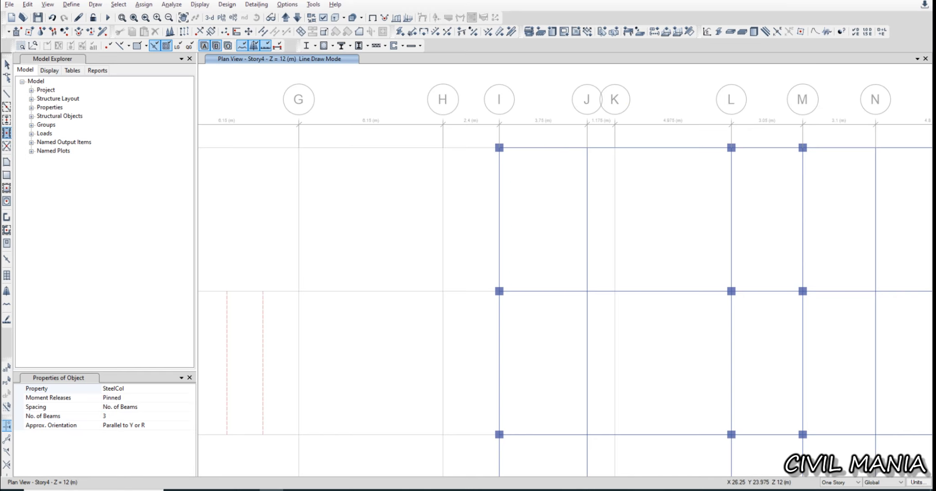
pyautogui.click(136, 389)
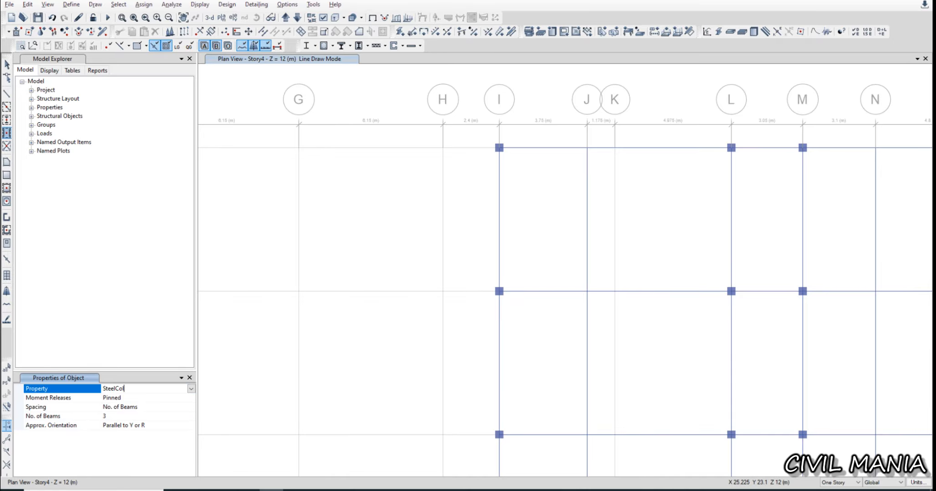
pyautogui.click(7, 120)
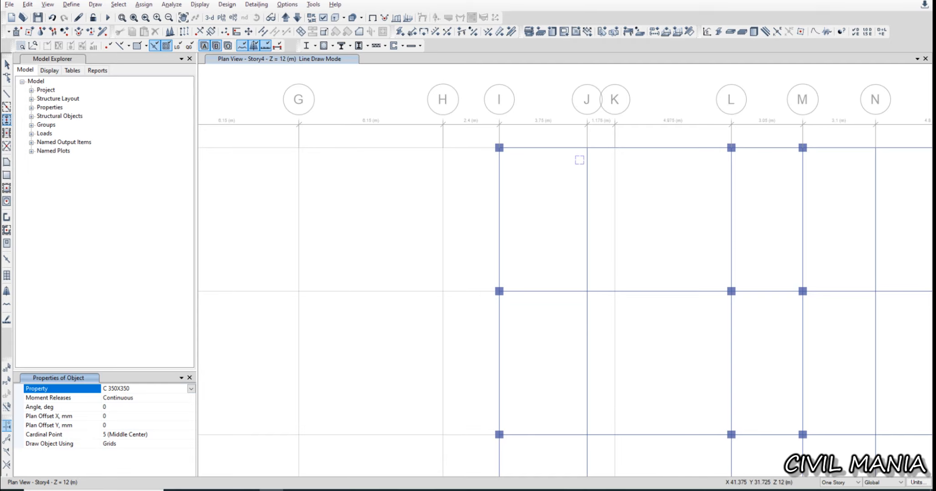
pyautogui.click(585, 144)
pyautogui.moveTo(576, 406); pyautogui.dragTo(565, 297, button='middle')
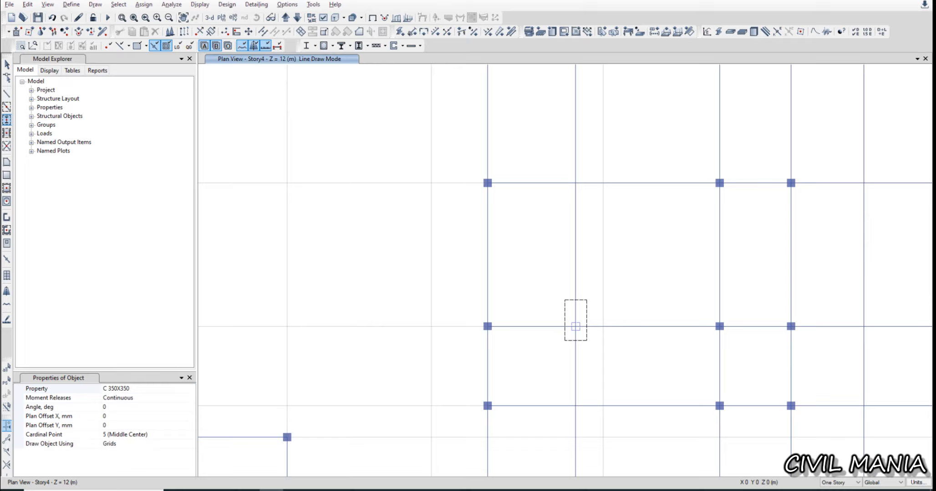
pyautogui.hotkey('alt', 'Tab')
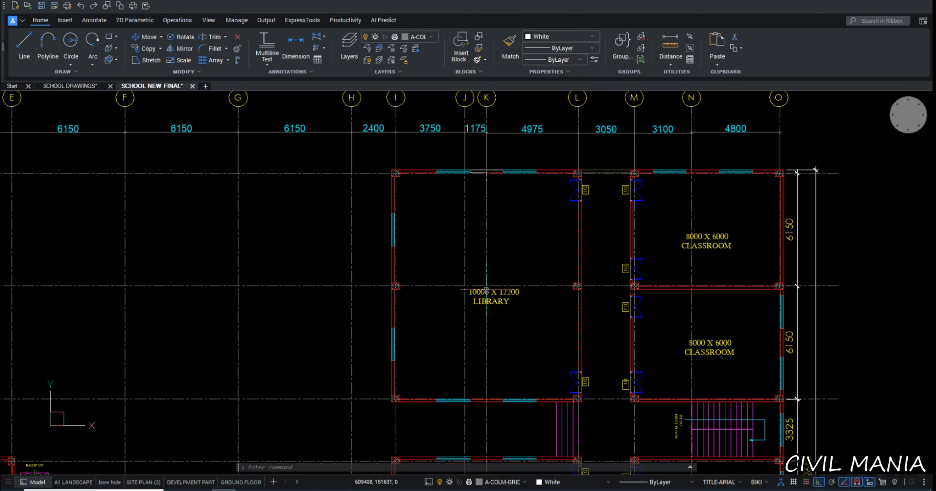
pyautogui.scroll(1, 500, 319)
pyautogui.hotkey('alt', 'Tab')
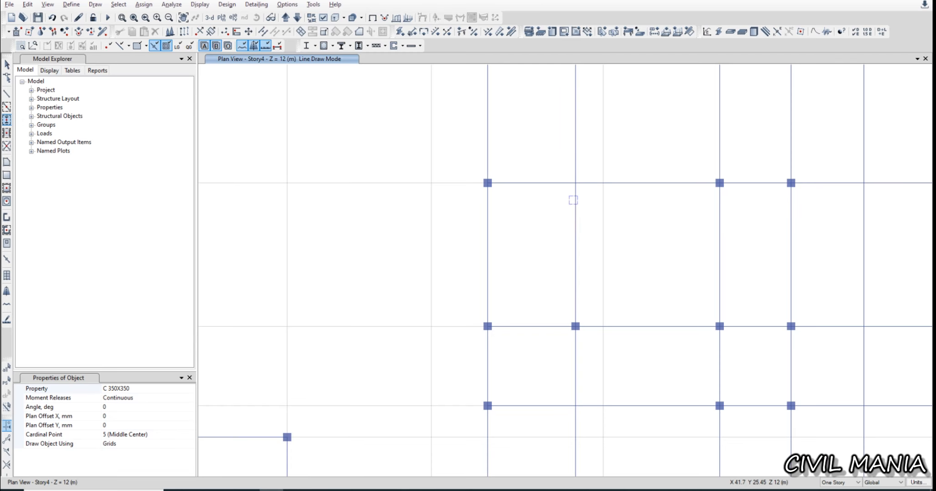
# Check the library area in the CAD plan and add a C 350X350 column at grid intersection J-5
pyautogui.scroll(-4, 575, 214)
pyautogui.moveTo(590, 286); pyautogui.dragTo(479, 278, button='middle')
pyautogui.hotkey('alt', 'Tab')
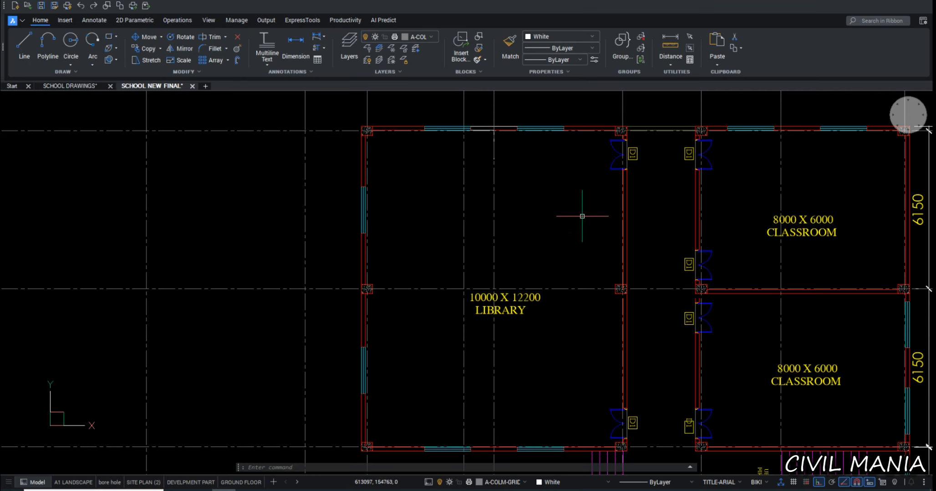
pyautogui.scroll(-3, 578, 209)
pyautogui.hotkey('alt', 'Tab')
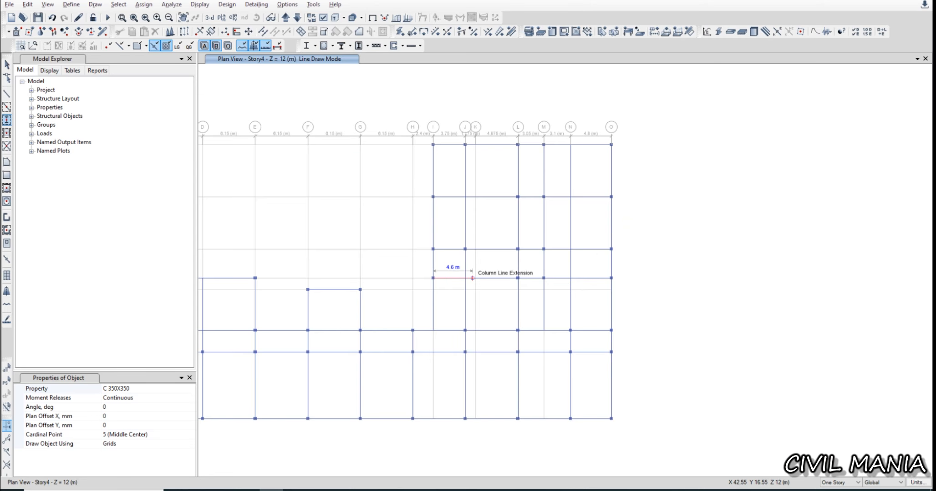
pyautogui.scroll(3, 472, 276)
pyautogui.moveTo(475, 314)
pyautogui.mouseDown(button='middle')
pyautogui.moveTo(529, 206)
pyautogui.moveTo(519, 236)
pyautogui.mouseUp(button='middle')
pyautogui.scroll(-3, 530, 206)
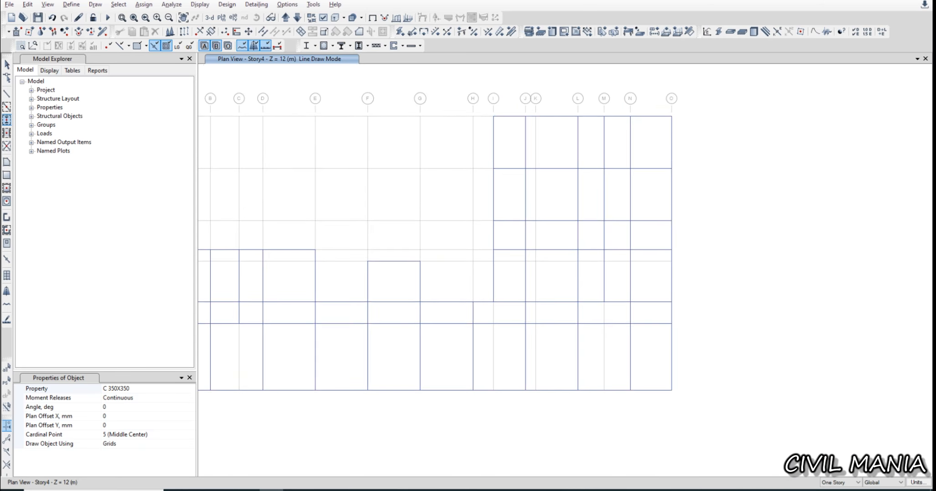
pyautogui.hotkey('alt', 'Tab')
pyautogui.hotkey('alt', 'Tab')
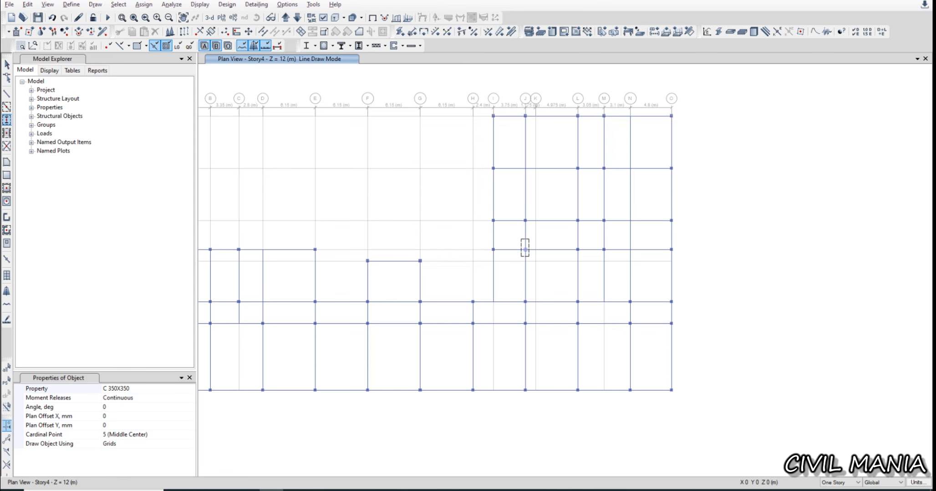
pyautogui.scroll(3, 526, 244)
pyautogui.press('Escape')
# Delete the beams on grid lines I and J between grid lines 5 and 6
pyautogui.moveTo(535, 214); pyautogui.dragTo(401, 240)
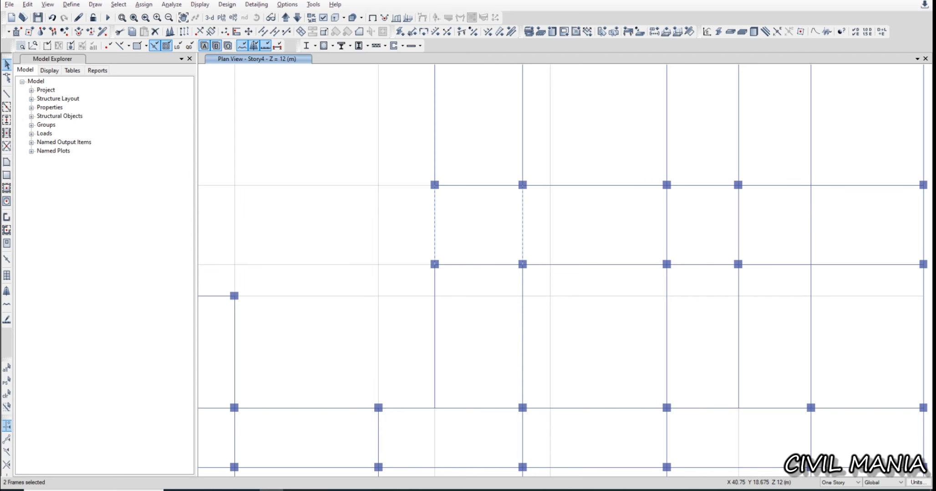
pyautogui.press('Delete')
pyautogui.moveTo(638, 218); pyautogui.dragTo(542, 243, button='middle')
# Compare with the CAD plan's stair and classroom area and delete the beams on grid line N between 6 and 8
pyautogui.hotkey('alt', 'Tab')
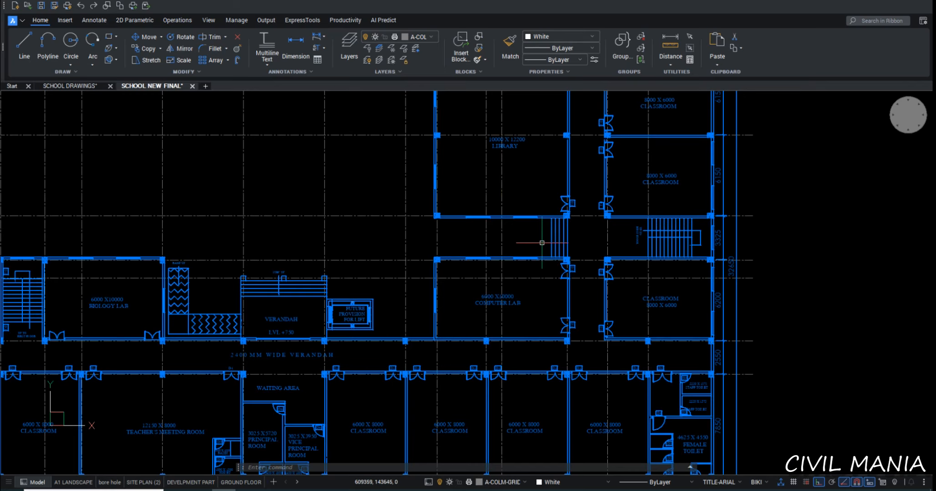
pyautogui.hotkey('alt', 'Tab')
pyautogui.hotkey('alt', 'Tab')
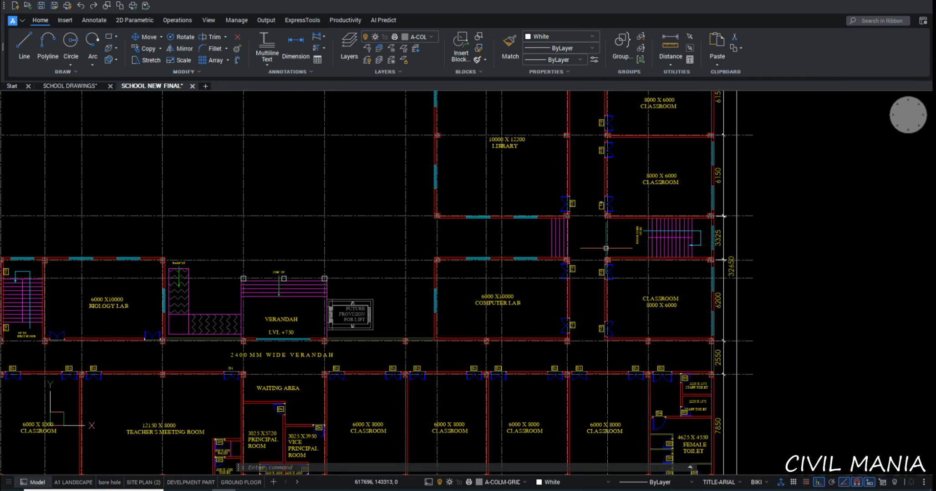
pyautogui.moveTo(455, 255); pyautogui.dragTo(342, 266, button='middle')
pyautogui.hotkey('alt', 'Tab')
pyautogui.moveTo(500, 251); pyautogui.dragTo(386, 315, button='middle')
pyautogui.scroll(-3, 455, 273)
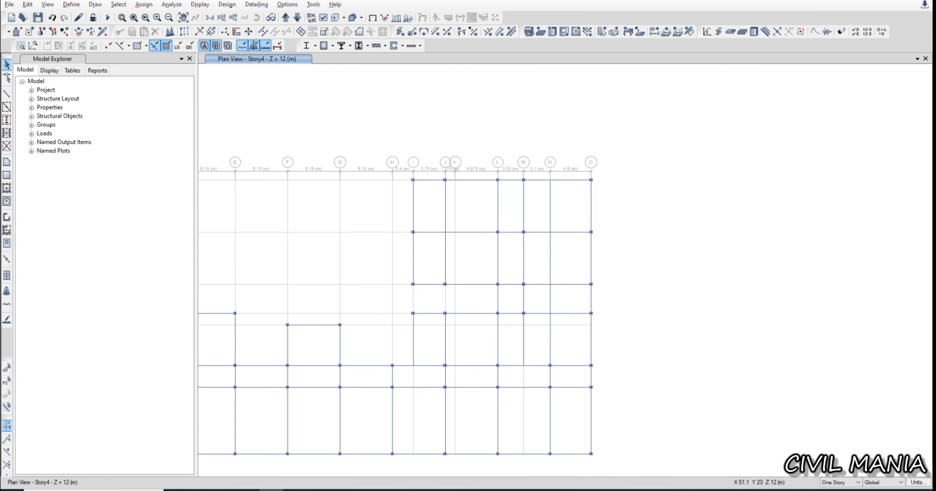
pyautogui.hotkey('alt', 'Tab')
pyautogui.moveTo(455, 227); pyautogui.dragTo(437, 318, button='middle')
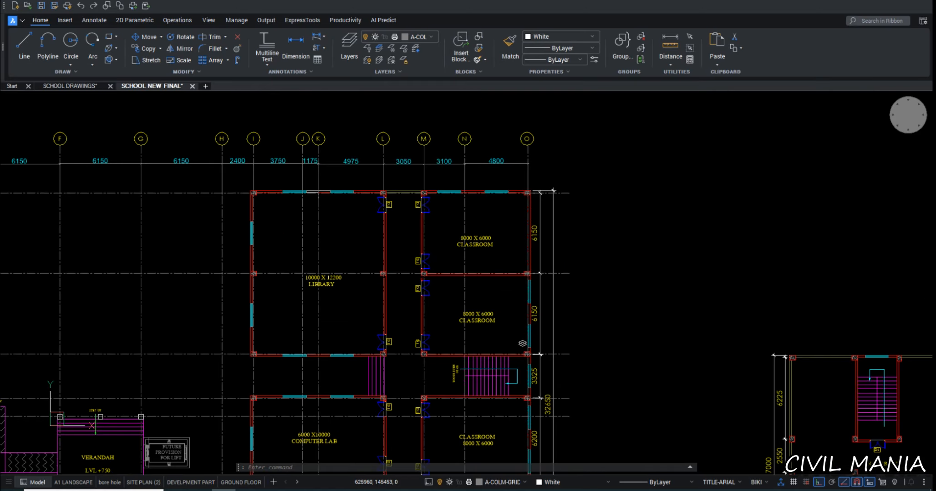
pyautogui.hotkey('alt', 'Tab')
pyautogui.click(553, 248)
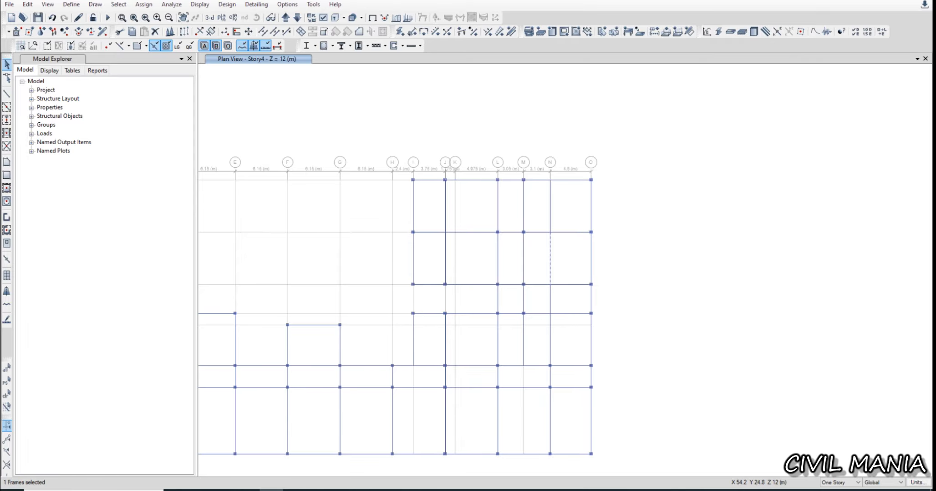
pyautogui.click(550, 211)
pyautogui.press('Delete')
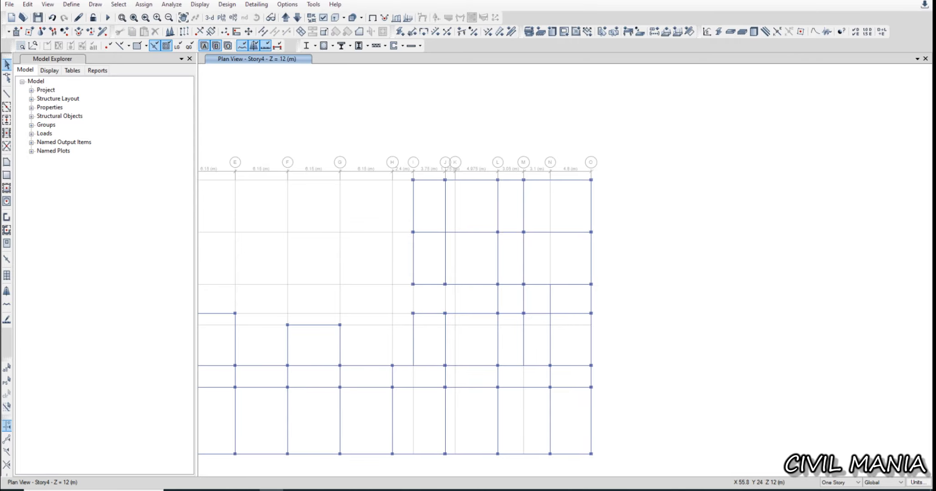
# Check the staircase bay in the CAD plan and delete the beam on grid line N between 5 and 6
pyautogui.hotkey('alt', 'Tab')
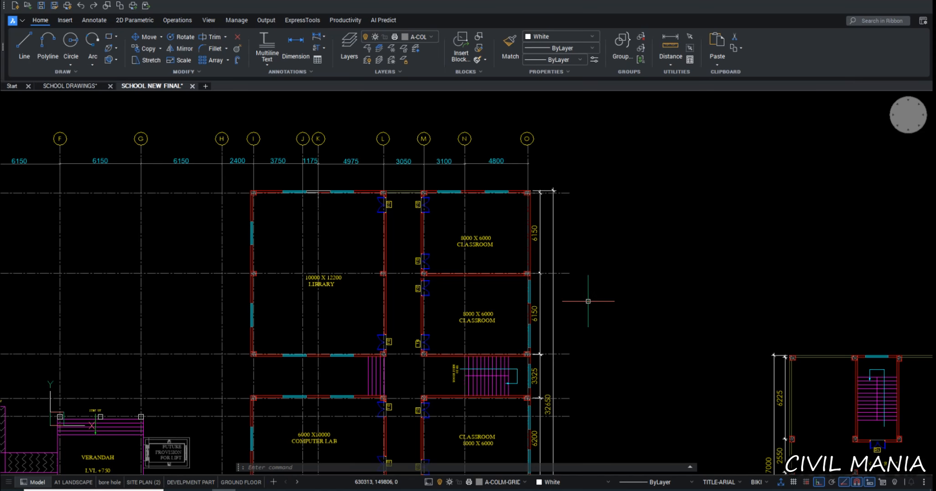
pyautogui.hotkey('alt', 'Tab')
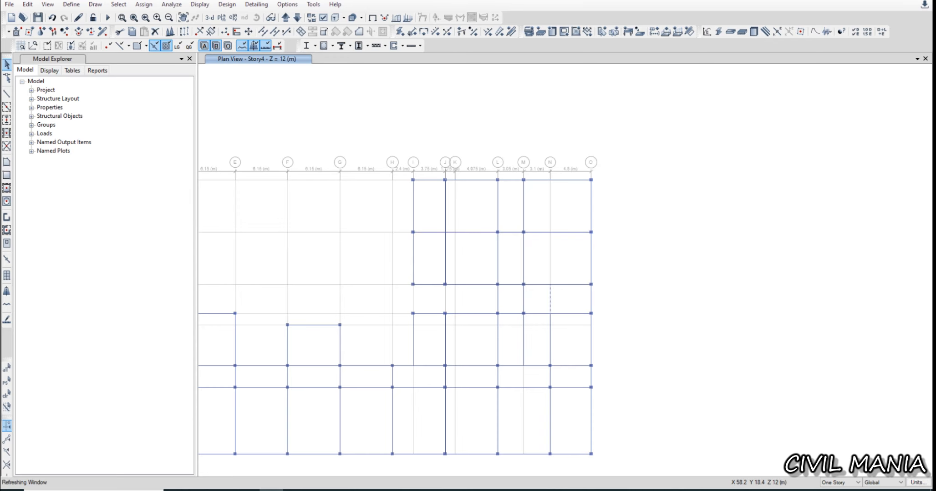
pyautogui.moveTo(524, 371); pyautogui.dragTo(725, 266, button='middle')
pyautogui.scroll(-4, 712, 299)
pyautogui.scroll(4, 703, 301)
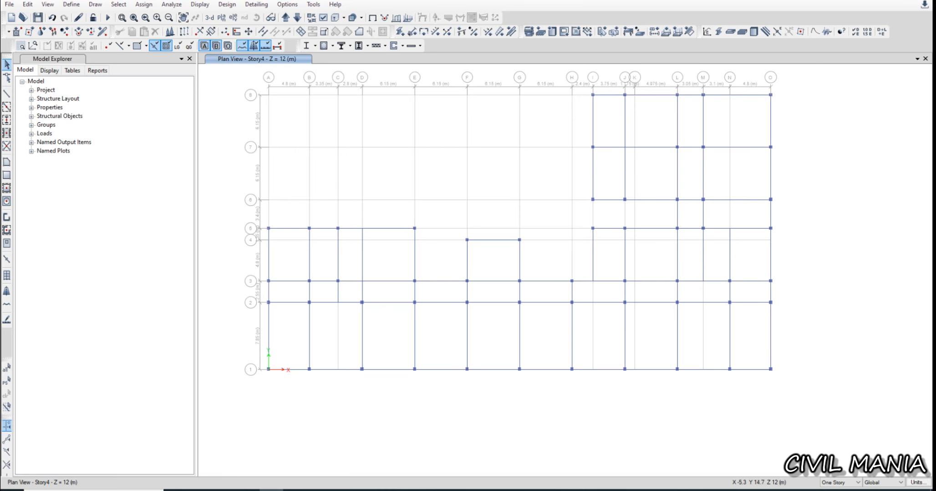
# Save the model as 1 in the desktop SCHOOL folder, replacing the existing file
pyautogui.click(9, 4)
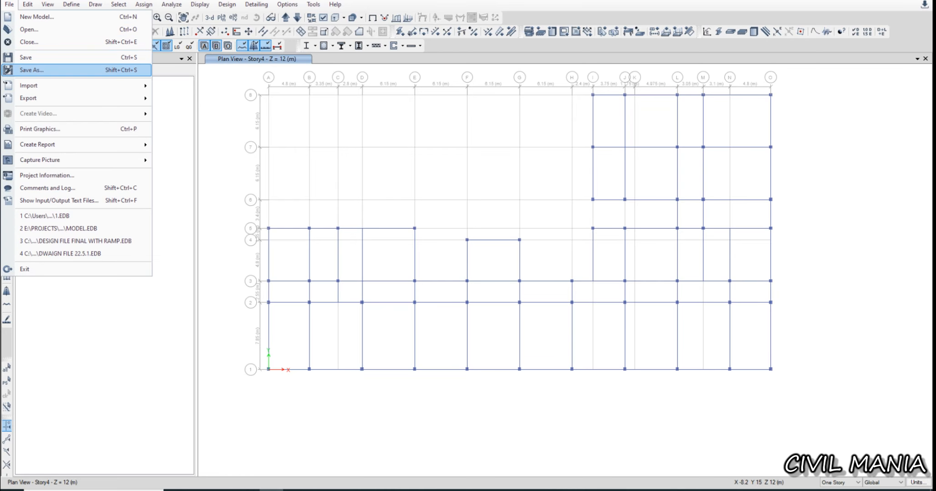
pyautogui.click(32, 69)
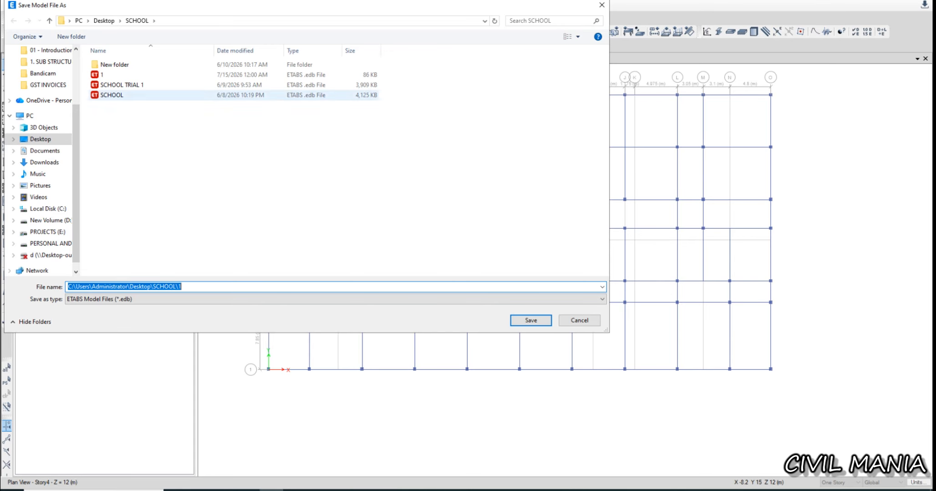
pyautogui.press('Return')
pyautogui.press('Left')
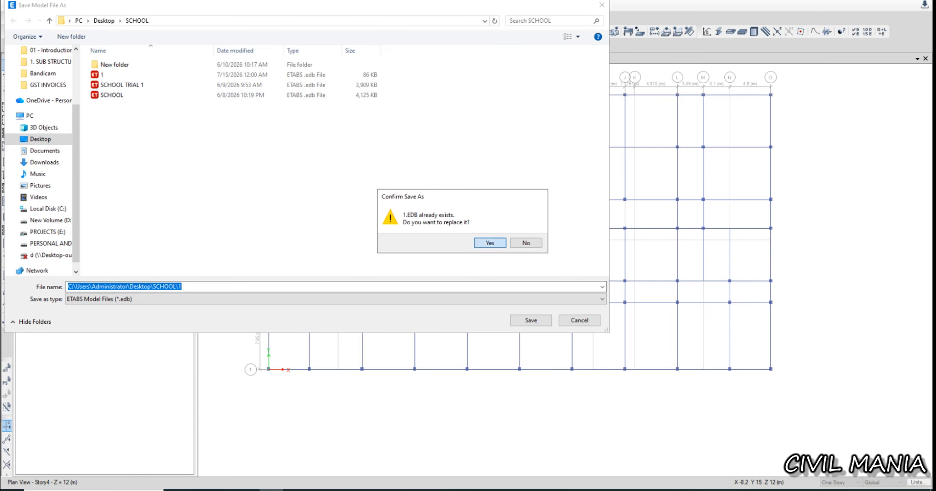
pyautogui.press('Return')
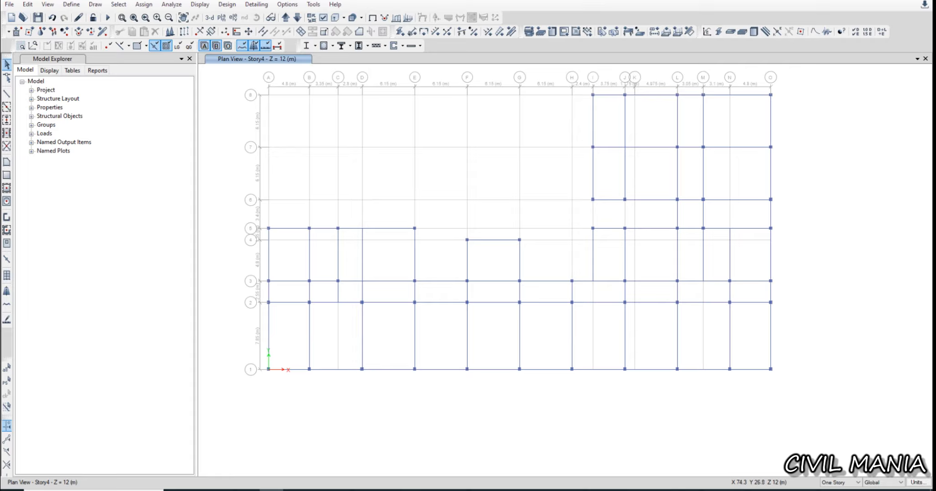
# In the story data, rename Story1 as PL and set its height to 0.75 m
pyautogui.rightClick(800, 141)
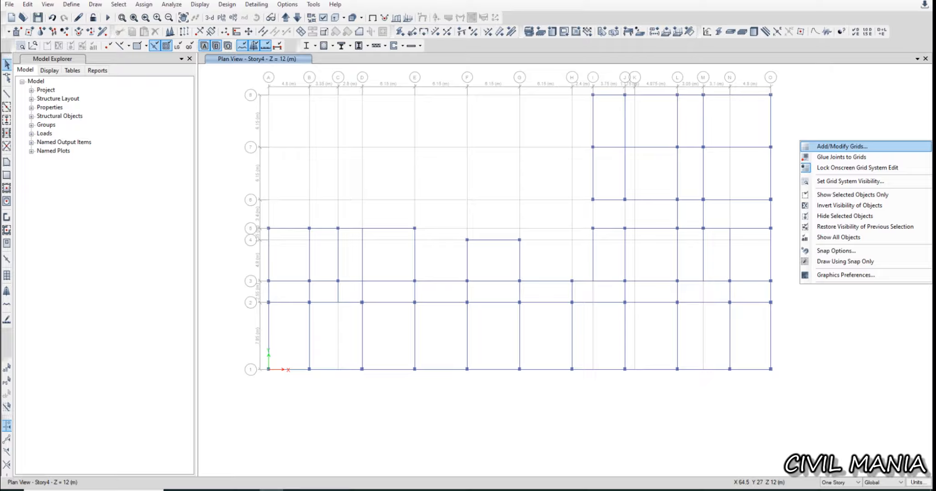
pyautogui.click(842, 146)
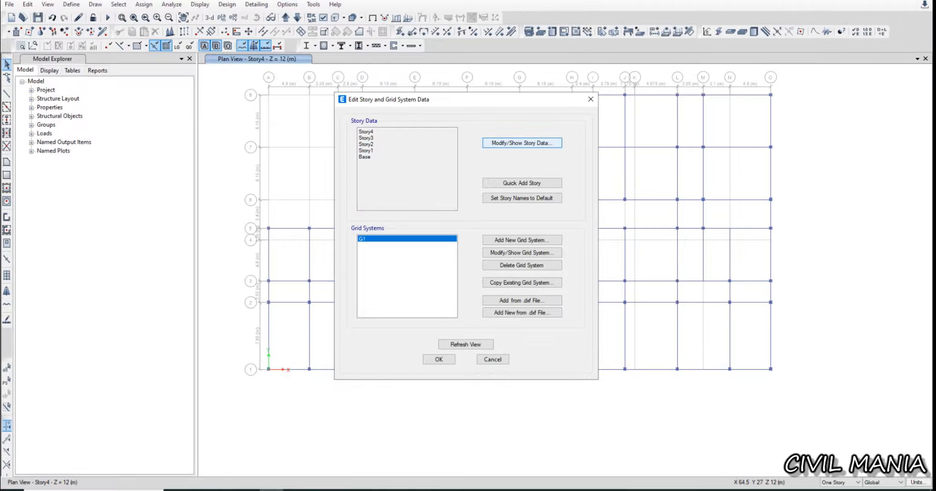
pyautogui.click(521, 143)
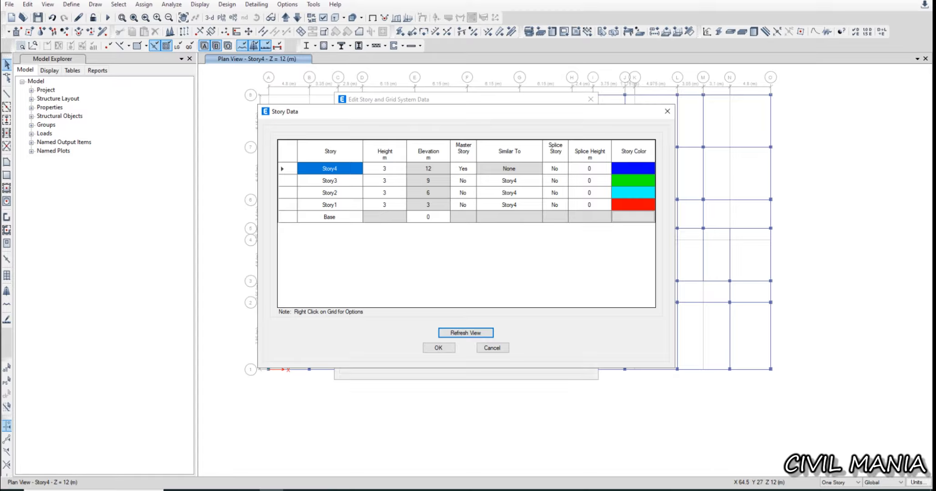
pyautogui.click(330, 205)
pyautogui.write('PL')
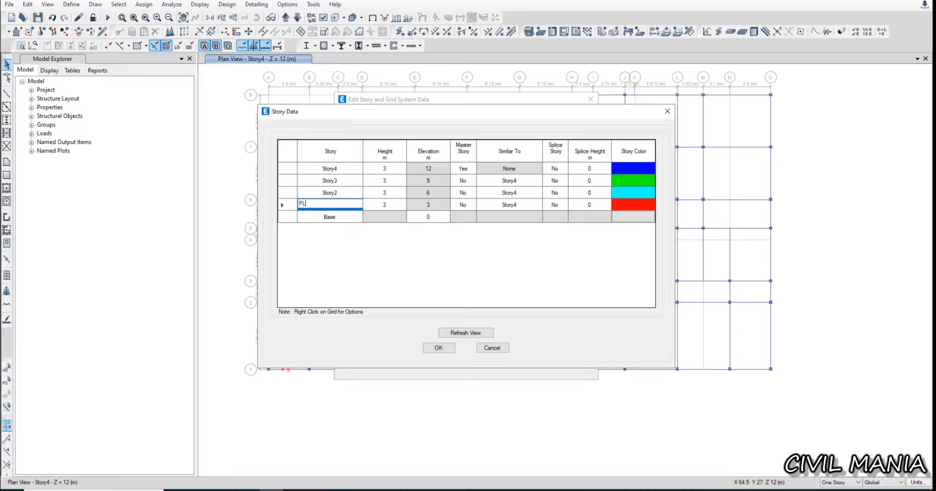
pyautogui.press('Tab')
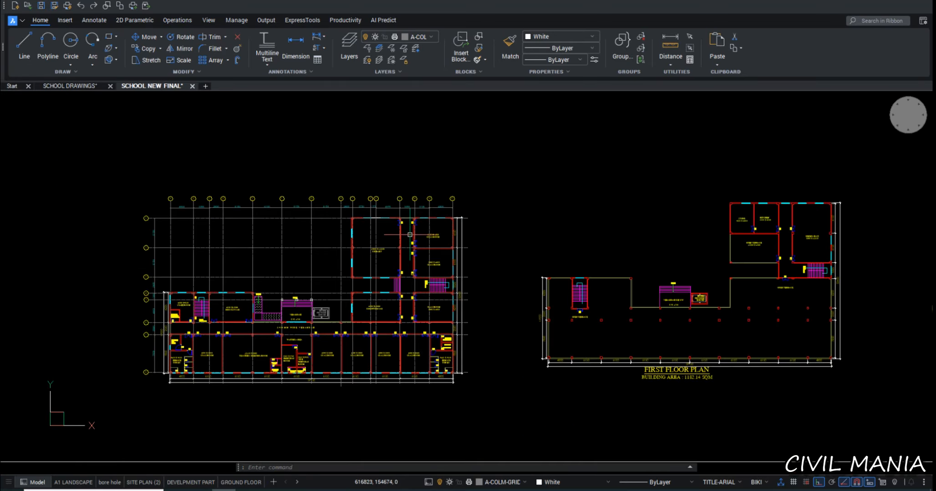
# Switch to the CAD drawing and examine the front elevation's plinth, storey, parapet and stair tower height dimensions
pyautogui.scroll(-4, 594, 254)
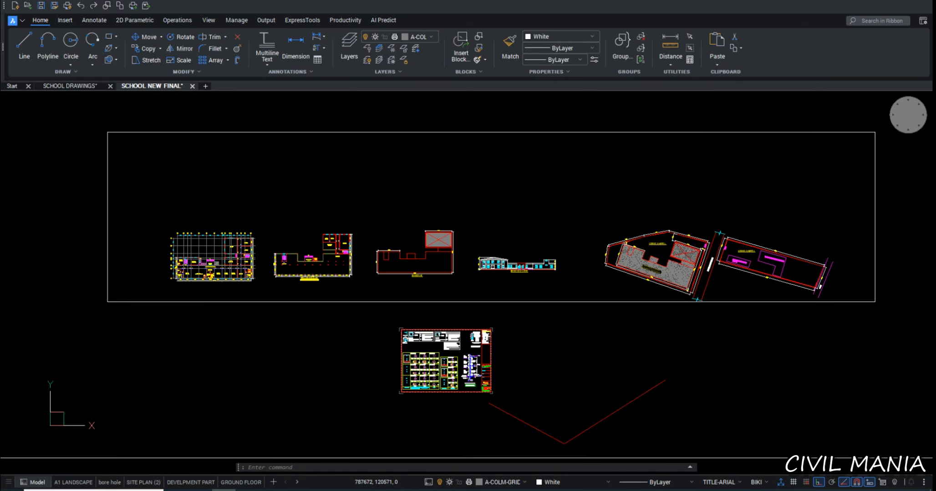
pyautogui.scroll(8, 538, 294)
pyautogui.scroll(-3, 538, 294)
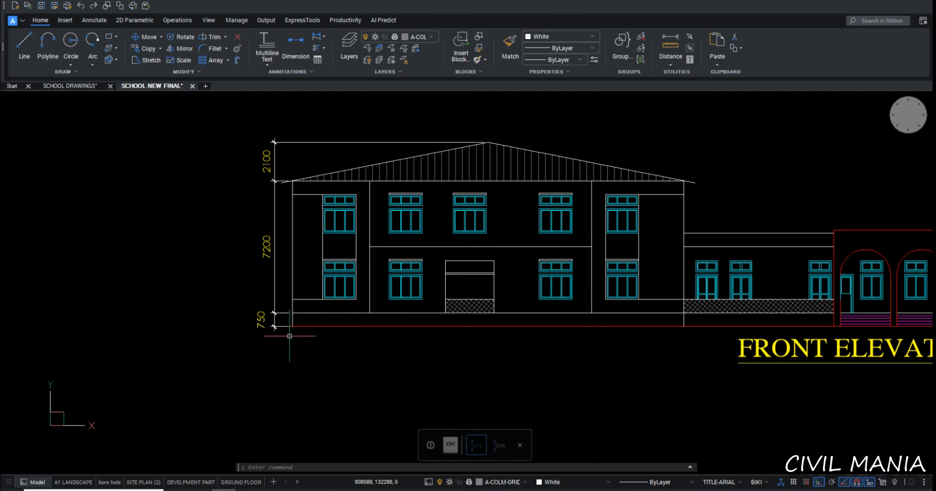
pyautogui.scroll(5, 275, 336)
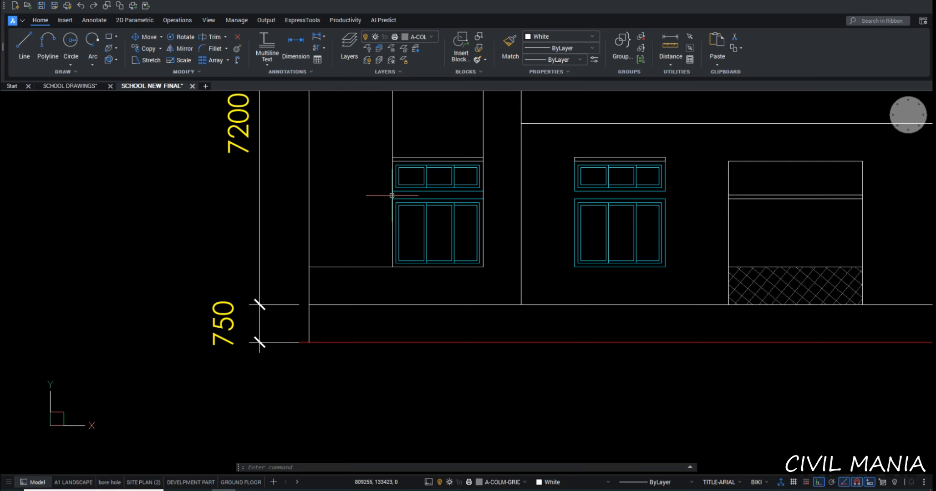
pyautogui.scroll(-5, 367, 380)
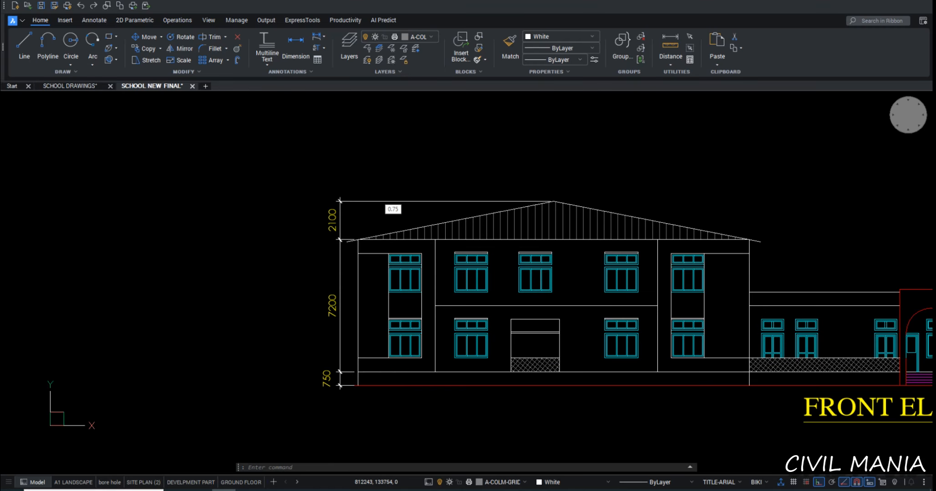
pyautogui.moveTo(882, 374); pyautogui.dragTo(615, 331, button='middle')
pyautogui.scroll(-3, 615, 331)
pyautogui.moveTo(866, 336); pyautogui.dragTo(643, 333, button='middle')
pyautogui.scroll(5, 642, 331)
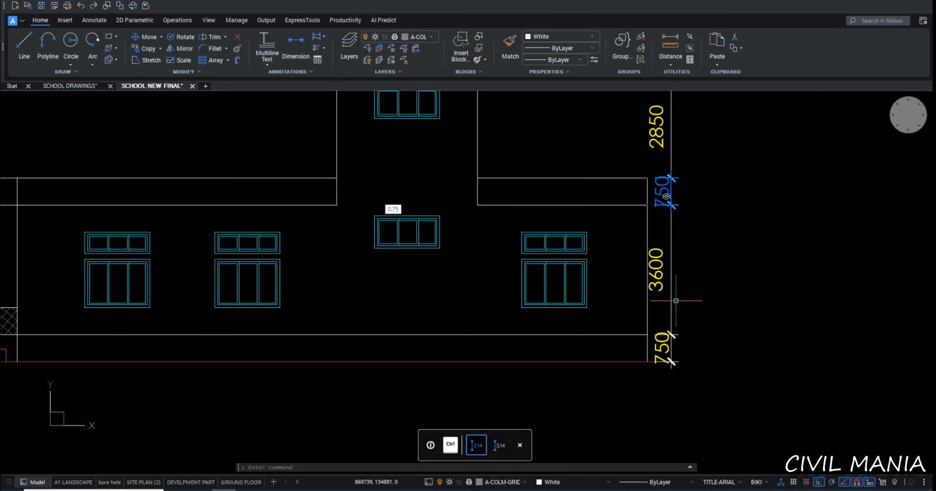
pyautogui.scroll(-2, 674, 273)
pyautogui.scroll(-2, 675, 253)
pyautogui.scroll(5, 801, 309)
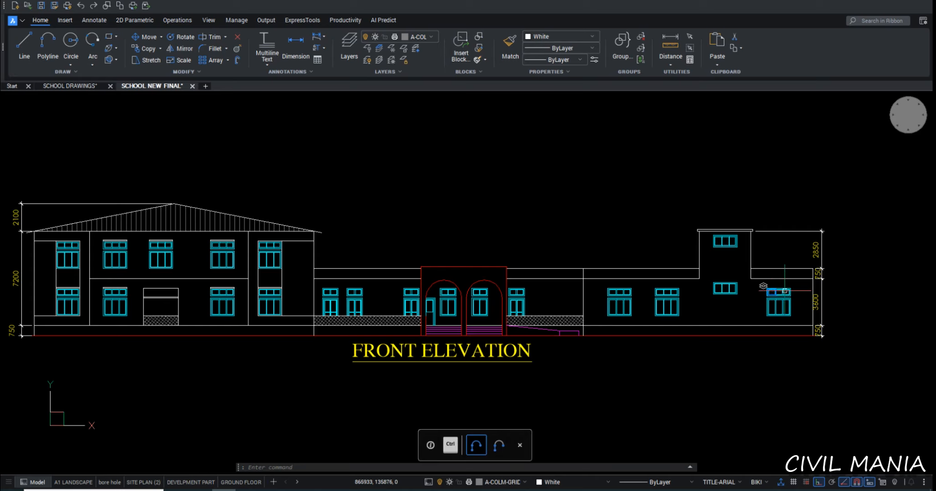
pyautogui.scroll(-1, 805, 314)
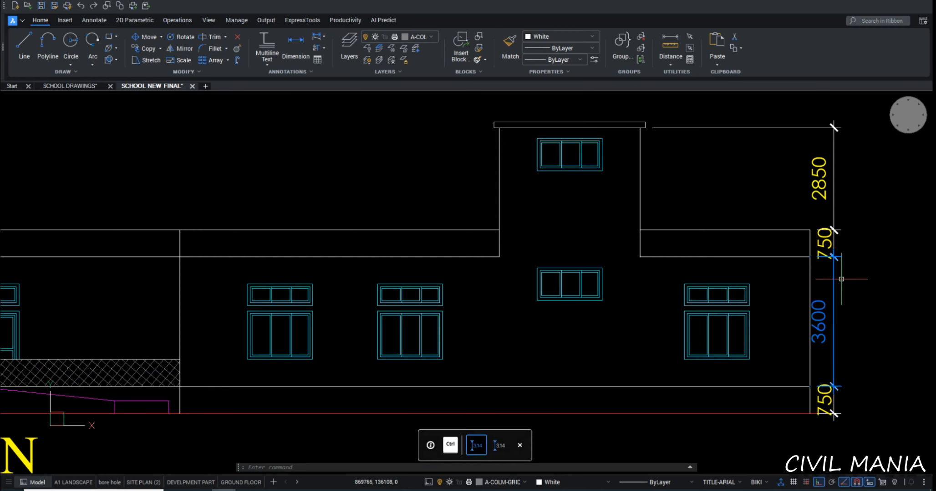
pyautogui.scroll(-2, 839, 248)
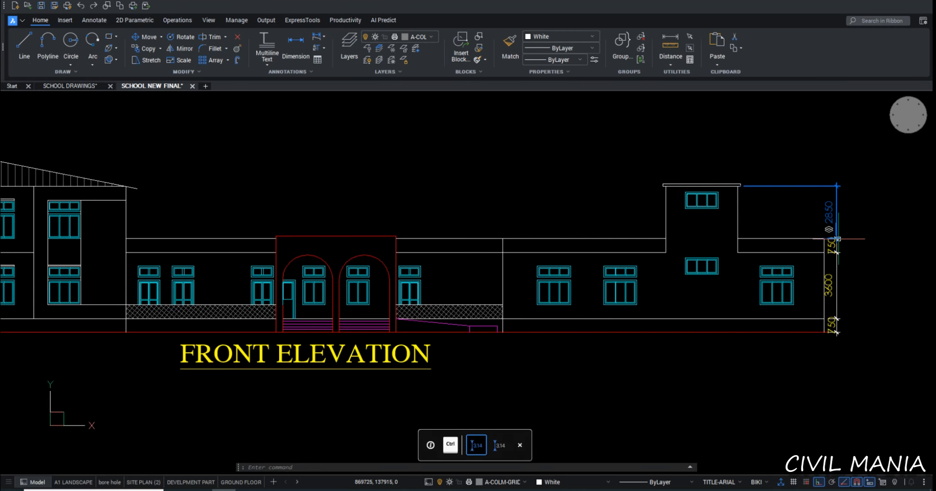
pyautogui.scroll(-2, 844, 221)
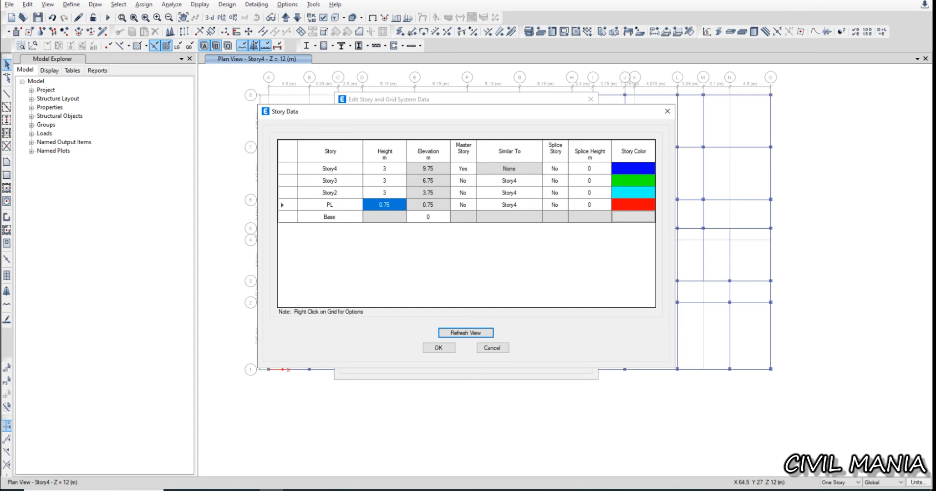
# Back in ETABS, edit the story data to leave PL, 1F and ROOF, with 3.6 m heights for 1F and ROOF and Story4 removed
pyautogui.click(384, 193)
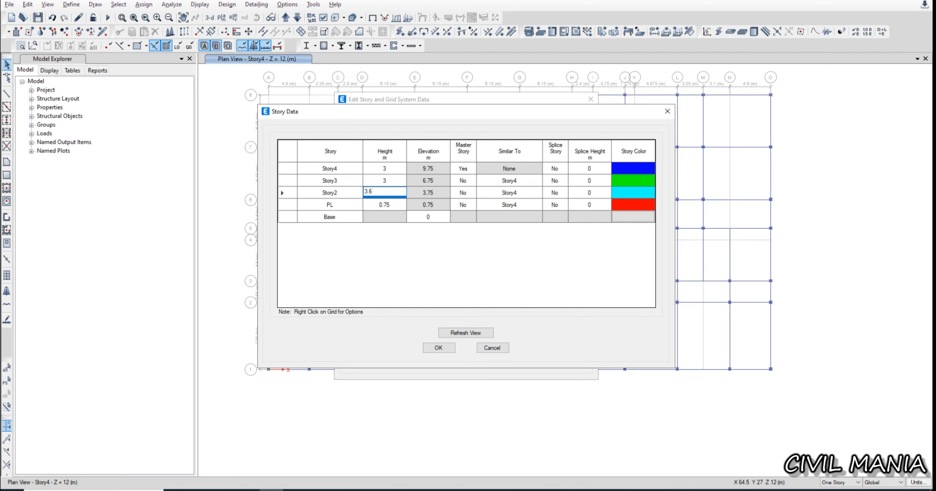
pyautogui.click(329, 193)
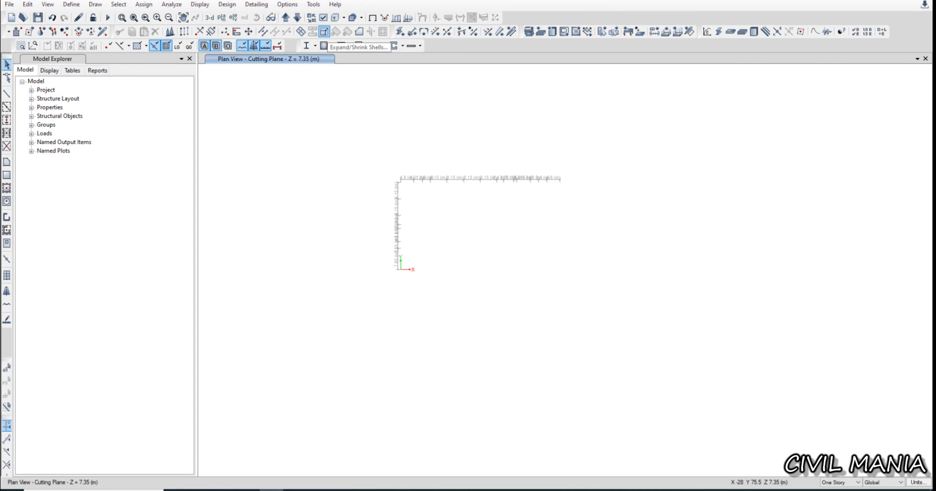
pyautogui.scroll(3, 438, 196)
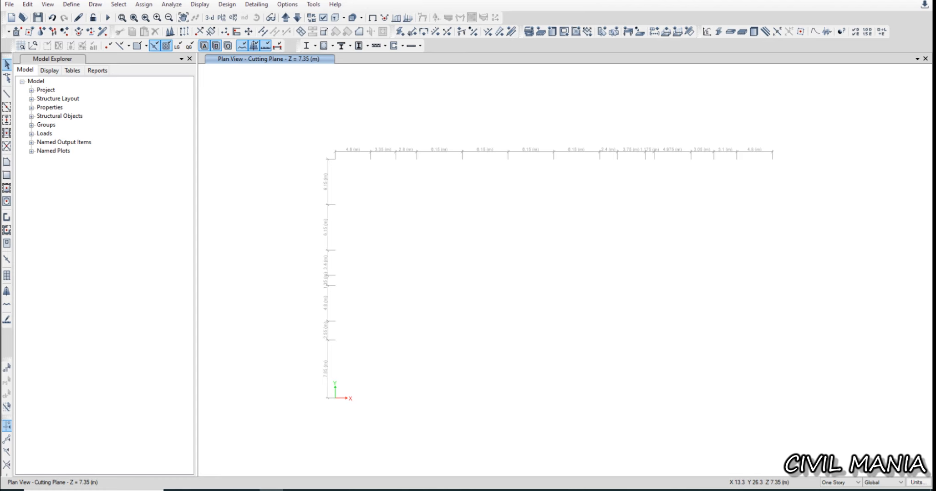
pyautogui.rightClick(433, 199)
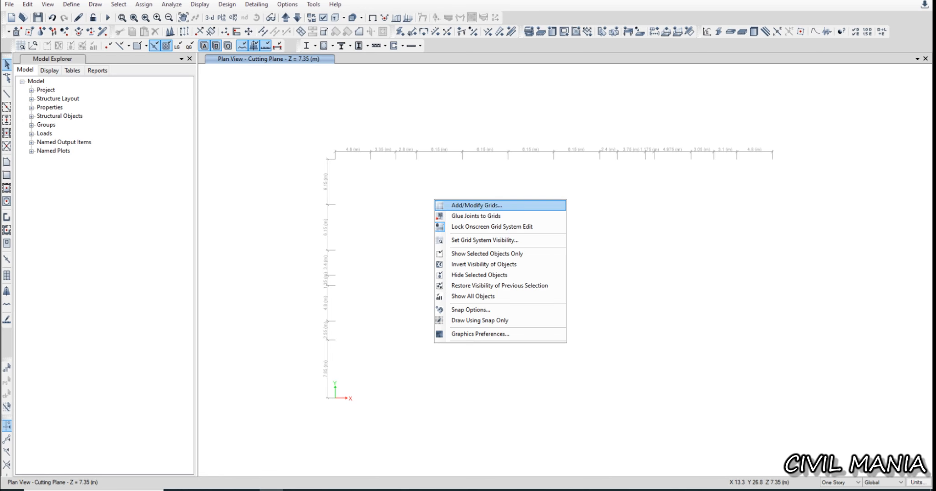
pyautogui.click(460, 205)
pyautogui.click(522, 143)
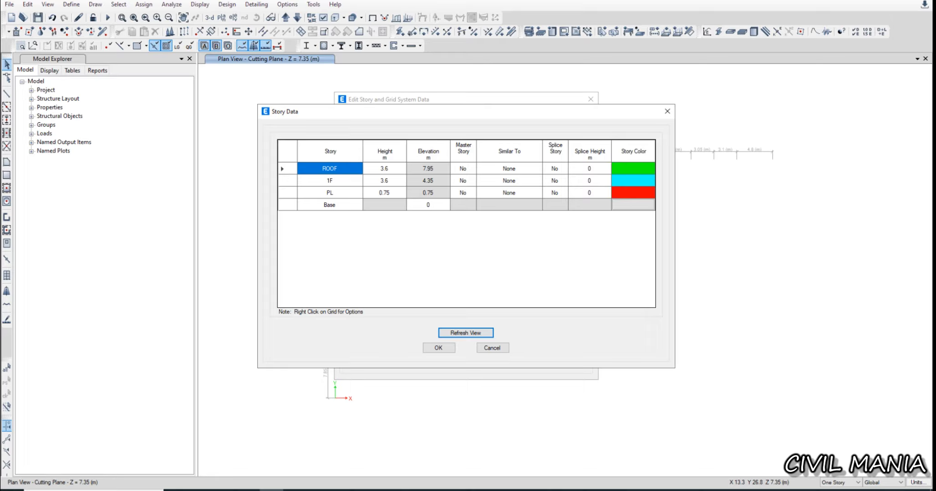
pyautogui.click(445, 349)
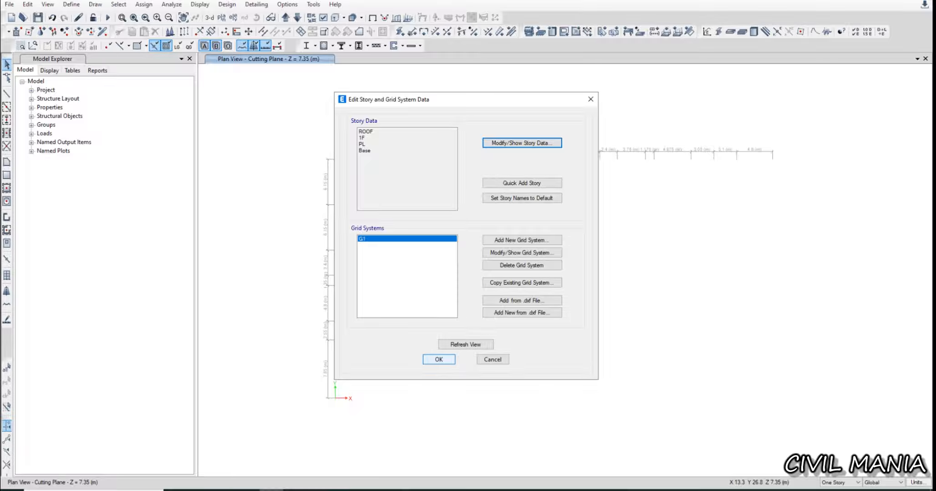
pyautogui.click(438, 359)
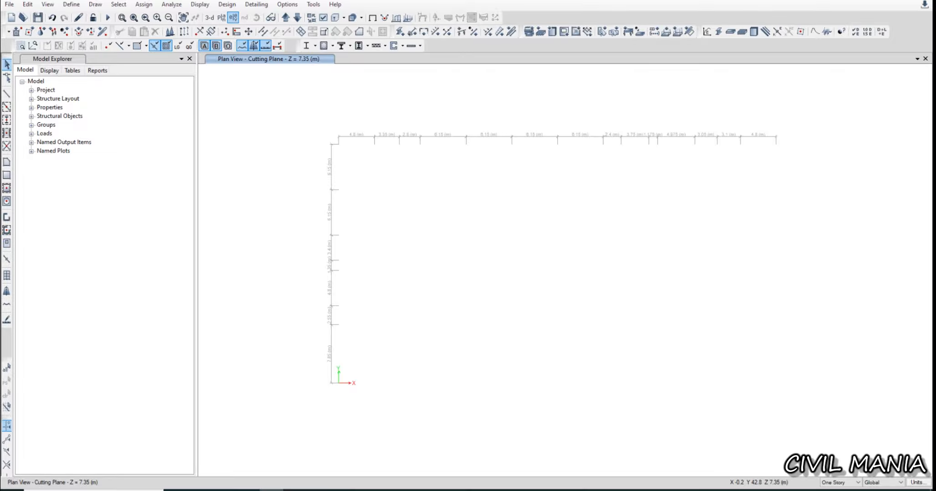
# Check the plan views at the PL, ROOF and 1F levels
pyautogui.click(222, 18)
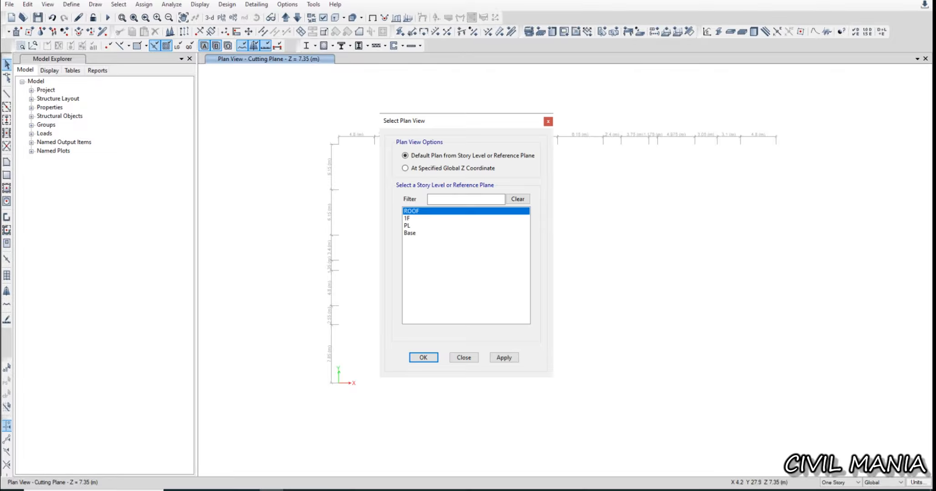
pyautogui.click(408, 226)
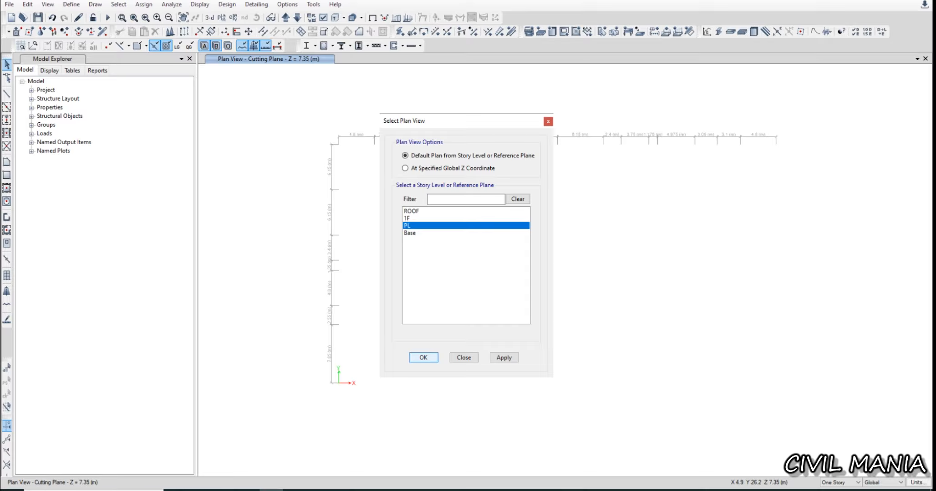
pyautogui.click(423, 358)
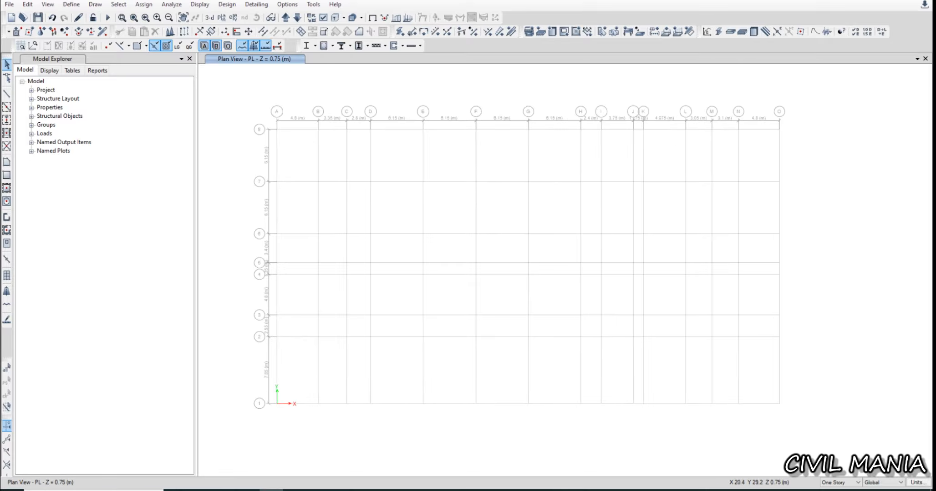
pyautogui.click(285, 17)
pyautogui.click(285, 17)
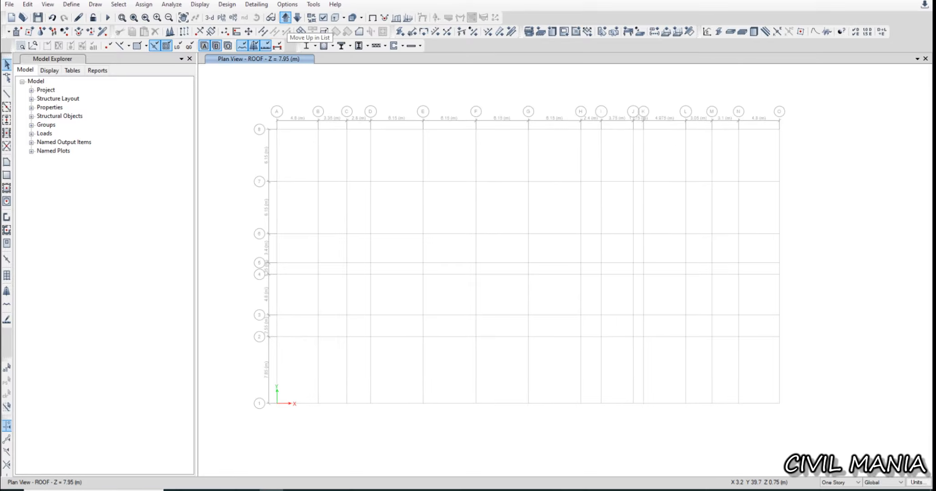
pyautogui.click(297, 17)
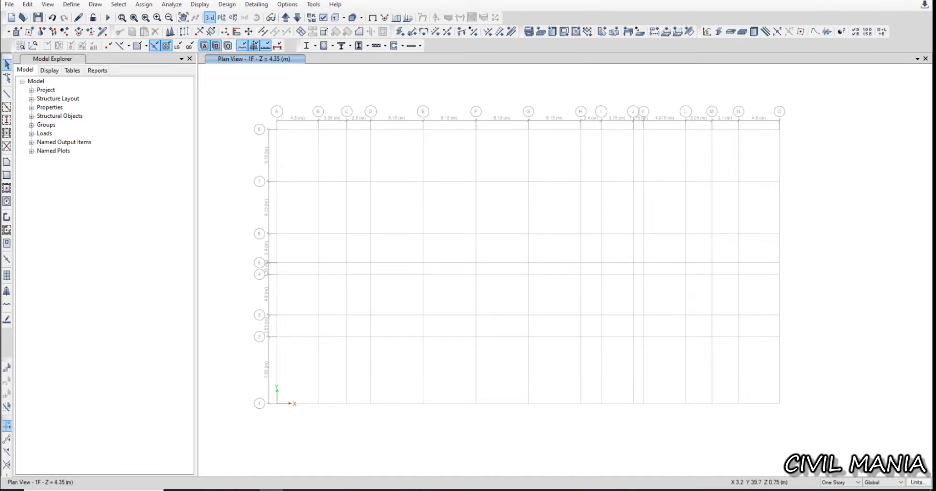
# Show the model in 3-D and undo the story data changes
pyautogui.click(209, 18)
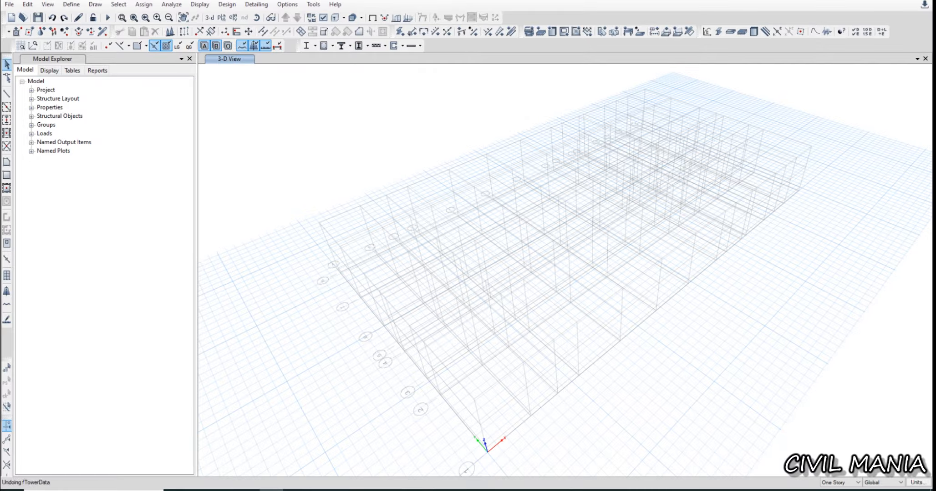
pyautogui.keyDown('shift'); pyautogui.moveTo(507, 301); pyautogui.dragTo(444, 250, button='middle'); pyautogui.keyUp('shift')
pyautogui.scroll(-5, 444, 251)
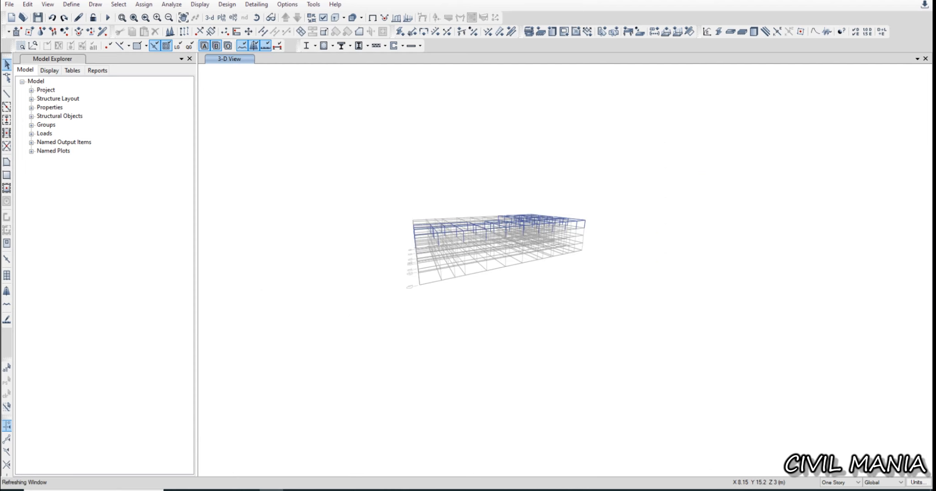
pyautogui.keyDown('shift'); pyautogui.moveTo(400, 204); pyautogui.dragTo(420, 222, button='middle'); pyautogui.keyUp('shift')
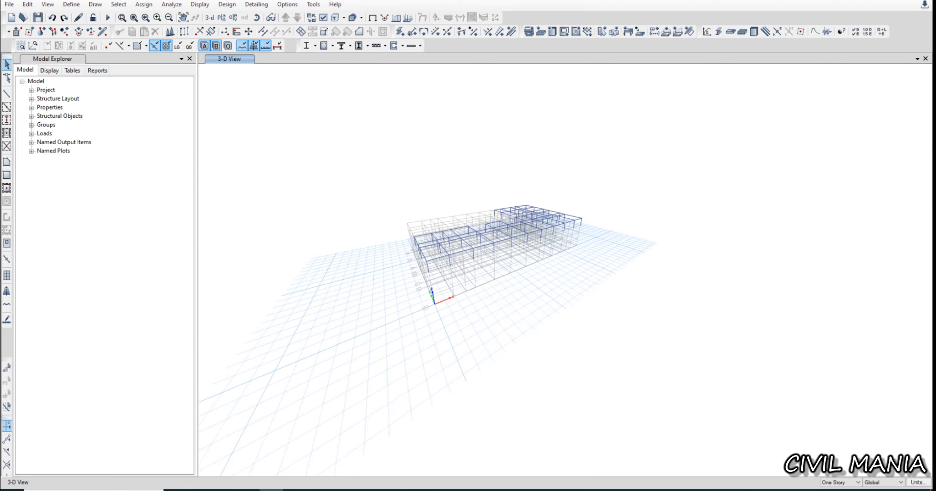
# Select the whole Story4 frame and replicate it on stories Story1 to Story4, keeping the original
pyautogui.moveTo(293, 117); pyautogui.dragTo(797, 362)
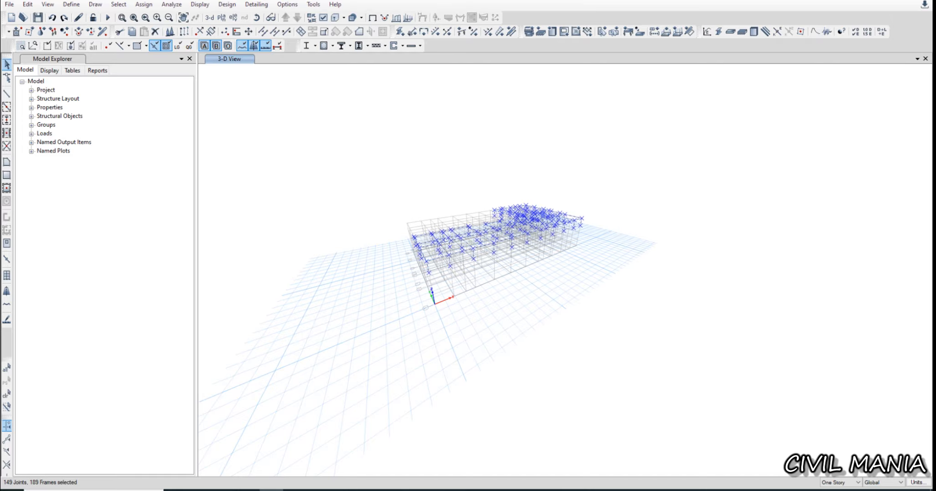
pyautogui.hotkey('ctrl', 'r')
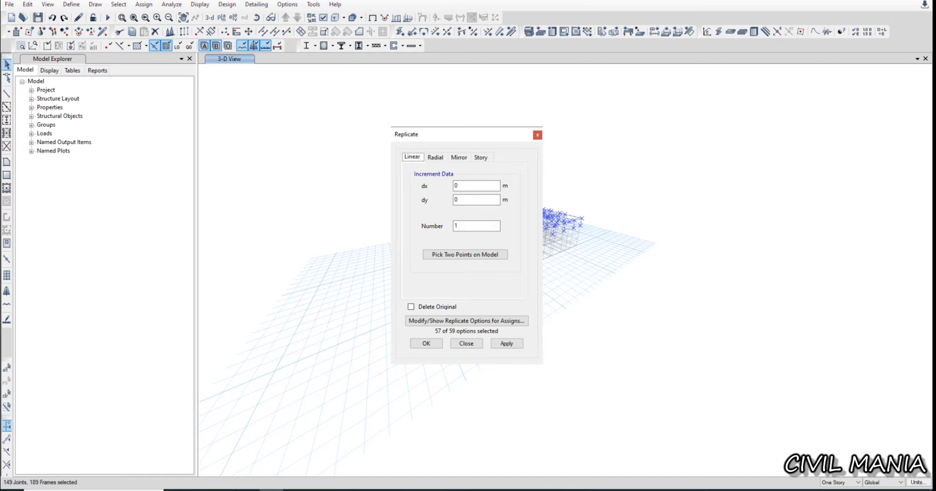
pyautogui.moveTo(441, 136); pyautogui.dragTo(597, 101)
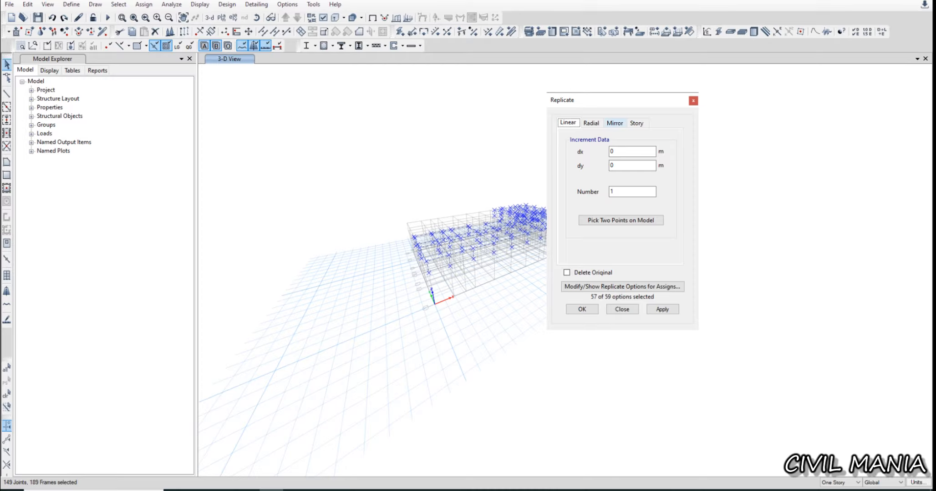
pyautogui.click(637, 123)
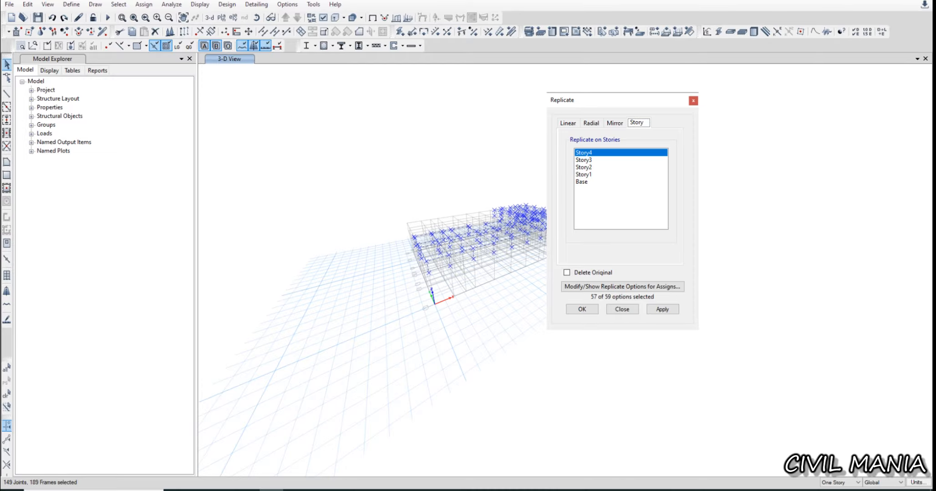
pyautogui.moveTo(610, 153); pyautogui.dragTo(609, 175)
pyautogui.click(662, 309)
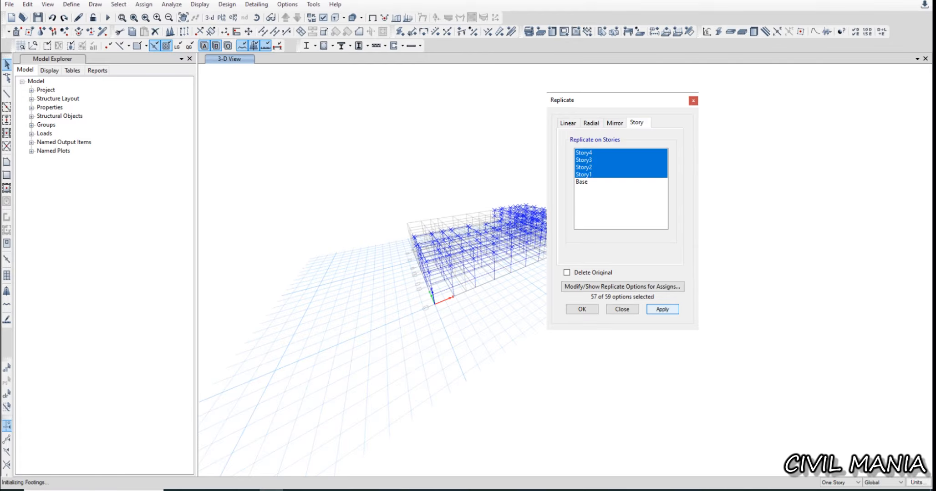
pyautogui.click(582, 309)
pyautogui.scroll(5, 510, 258)
pyautogui.keyDown('shift'); pyautogui.moveTo(511, 258); pyautogui.dragTo(514, 278, button='middle'); pyautogui.keyUp('shift')
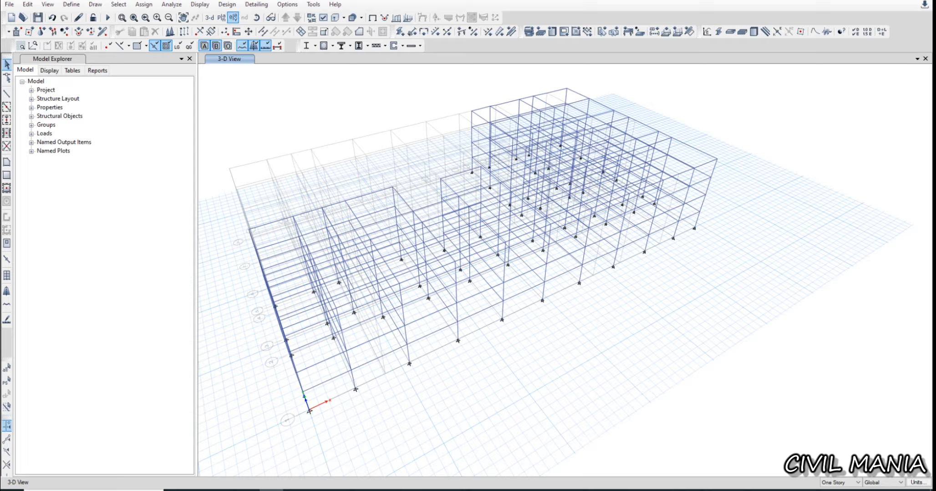
# Open the Story1 plan view and rename Story1, Story2 and Story3 as PL, 1F and ROOF in the story data
pyautogui.click(222, 17)
pyautogui.click(411, 233)
pyautogui.click(423, 357)
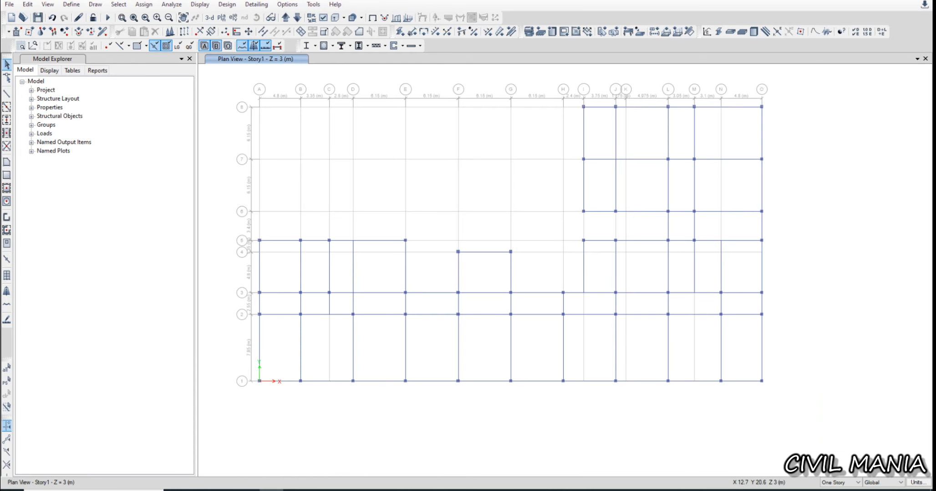
pyautogui.rightClick(216, 122)
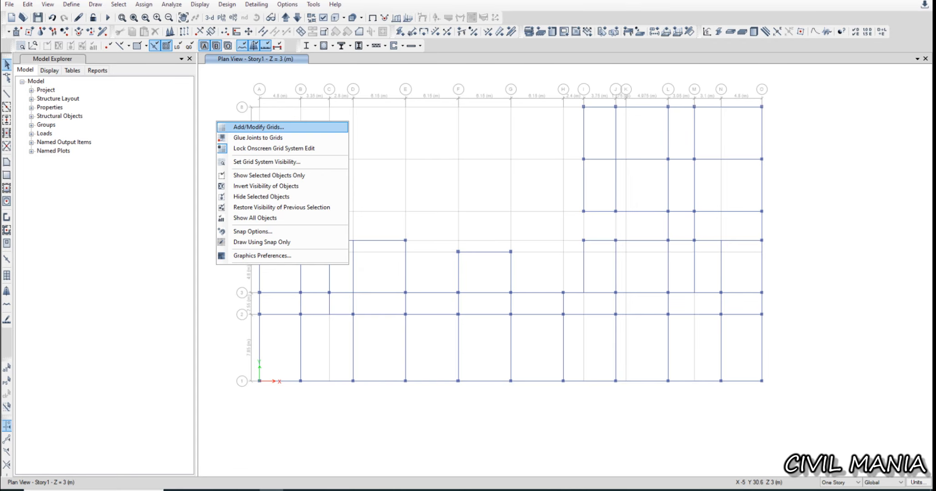
pyautogui.click(255, 127)
pyautogui.click(521, 143)
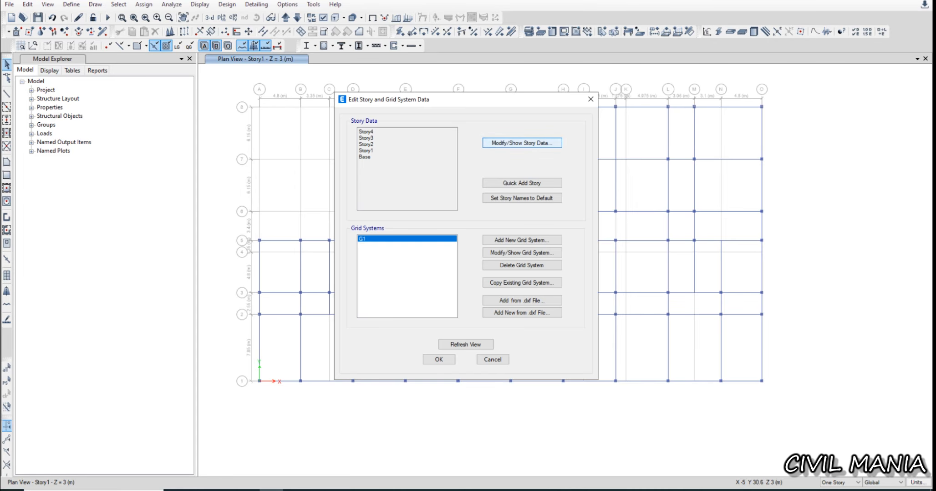
pyautogui.doubleClick(349, 204)
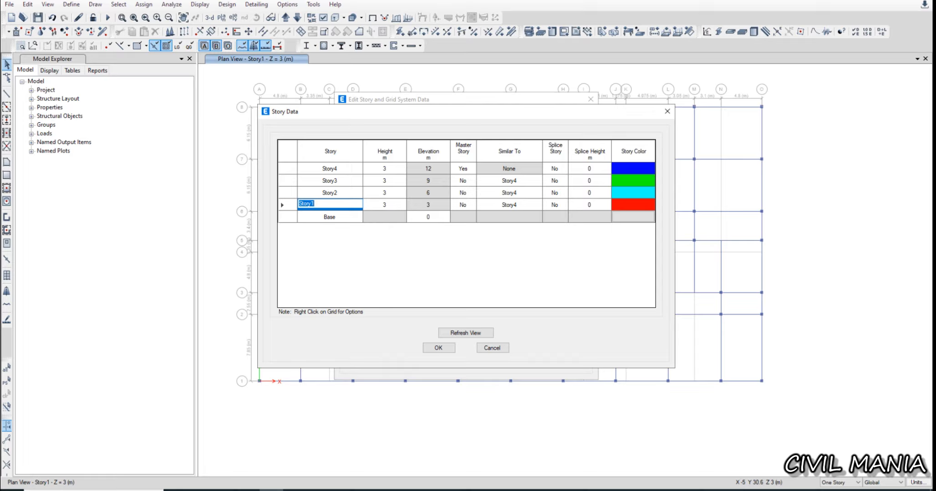
pyautogui.press('Up')
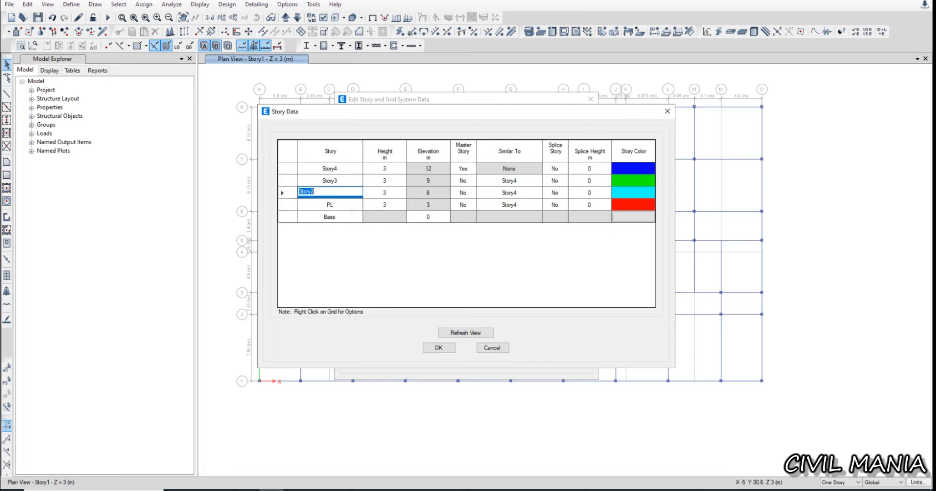
pyautogui.press('Up')
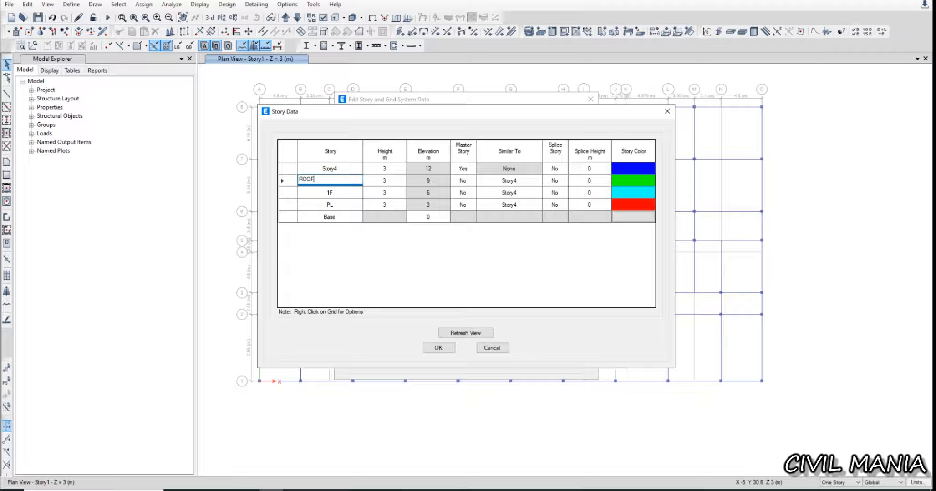
# Delete the ROOF story and set the story heights to 0.75 m for PL and 3.6 m for 1F and Story4
pyautogui.rightClick(290, 168)
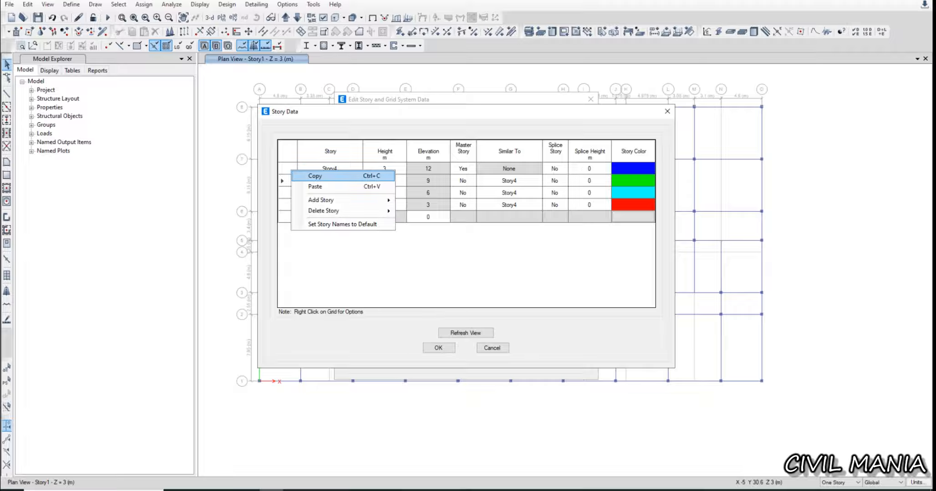
pyautogui.moveTo(341, 211)
pyautogui.click(433, 211)
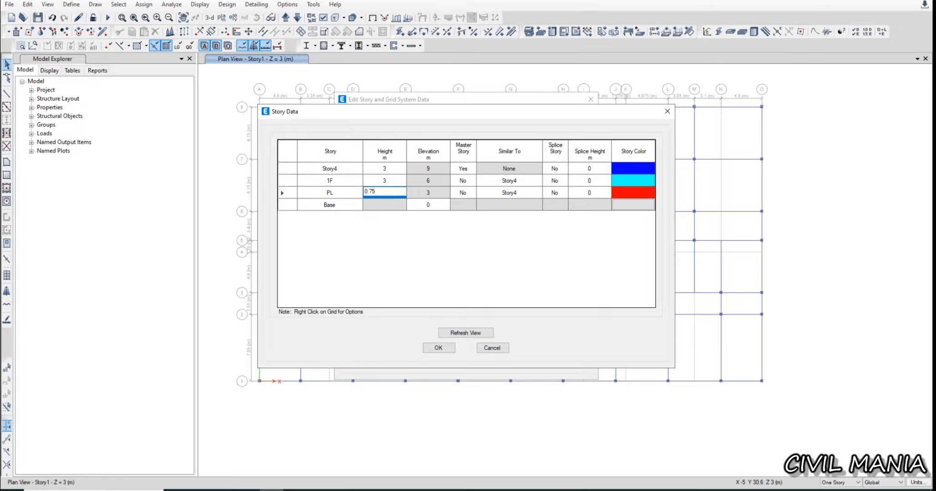
pyautogui.click(384, 180)
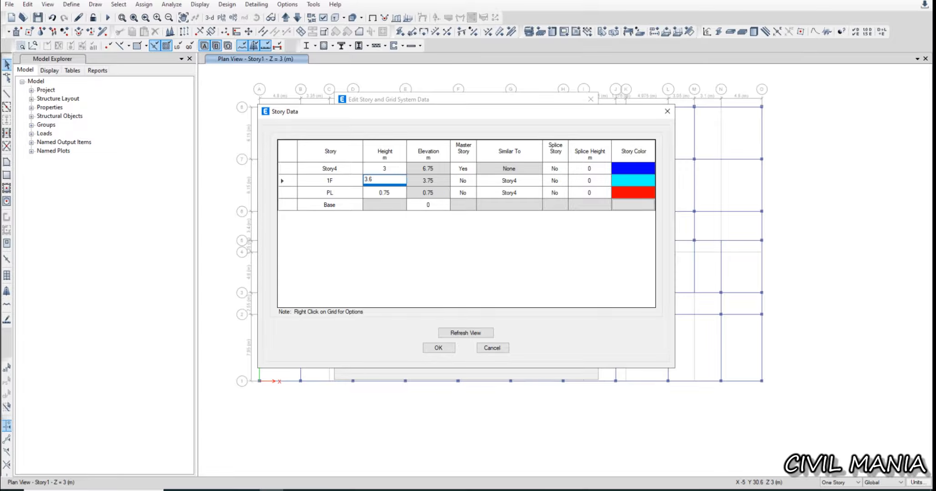
pyautogui.click(384, 168)
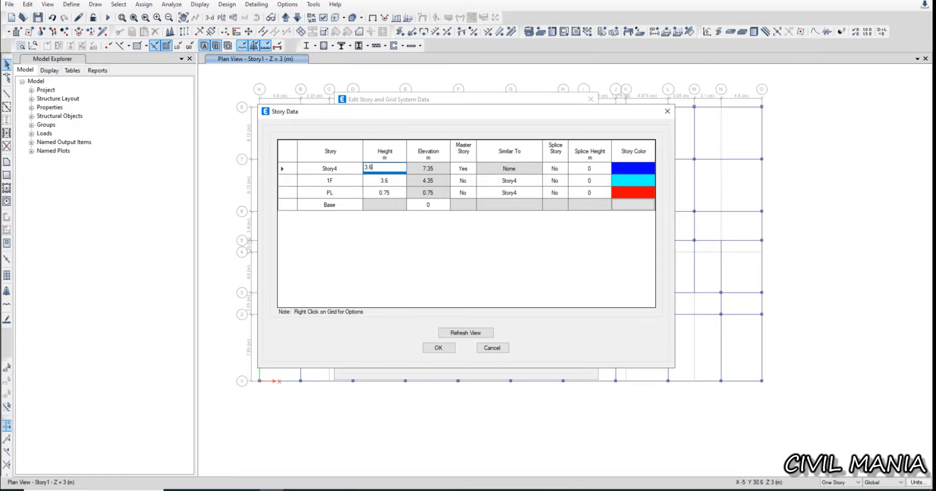
pyautogui.click(428, 181)
pyautogui.click(439, 348)
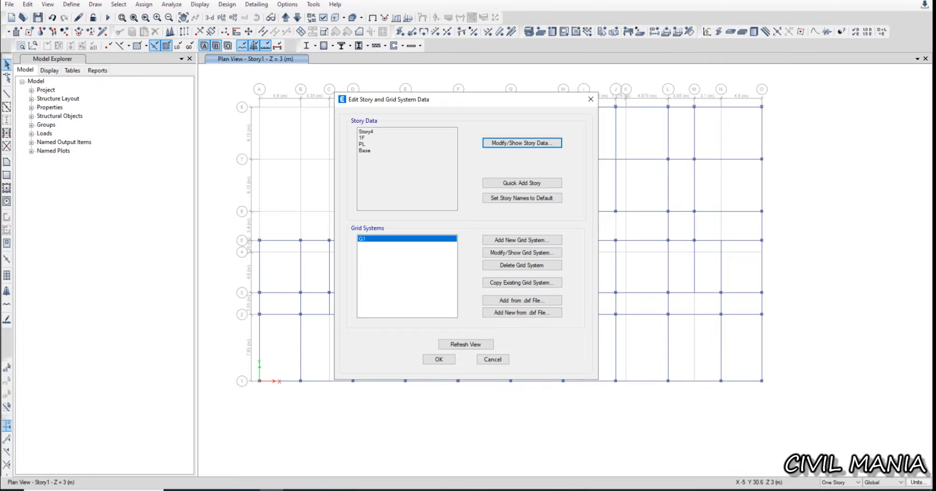
pyautogui.click(439, 359)
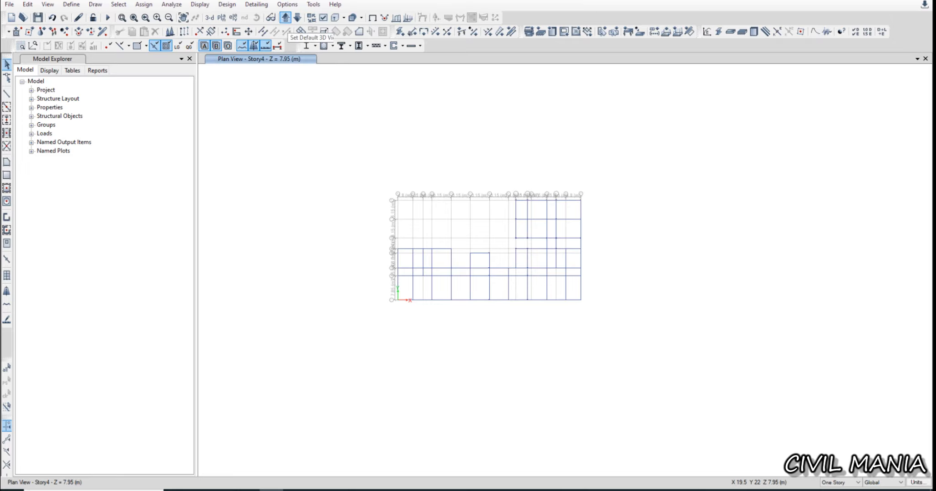
# Show the model in 3-D with extruded sections and inspect the frame from the front
pyautogui.scroll(3, 521, 300)
pyautogui.moveTo(521, 300); pyautogui.dragTo(500, 255, button='middle')
pyautogui.click(209, 18)
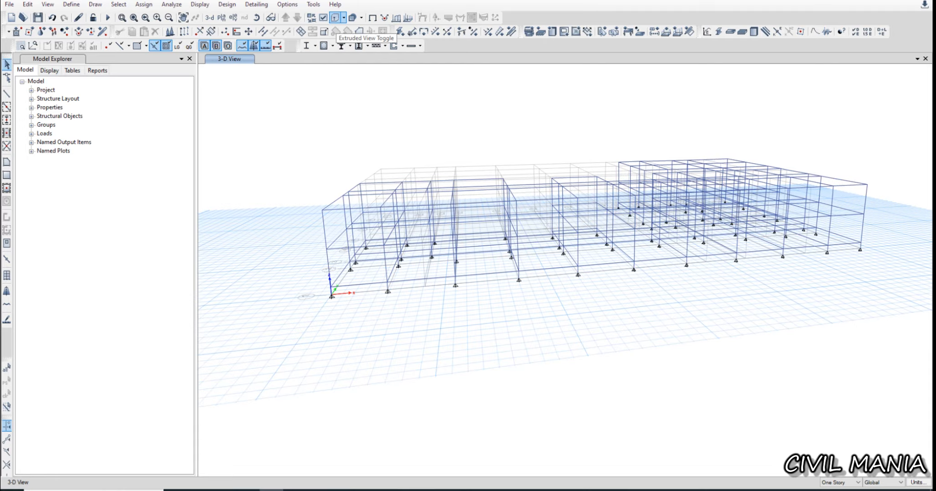
pyautogui.click(335, 17)
pyautogui.keyDown('shift'); pyautogui.moveTo(523, 273); pyautogui.dragTo(482, 282, button='middle'); pyautogui.keyUp('shift')
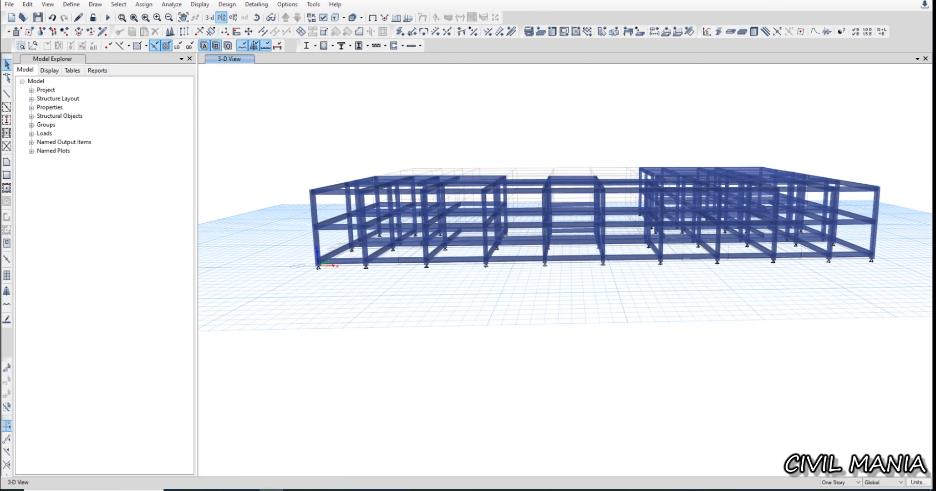
# In the Base plan view, select all joints and assign fixed restraints with every translation and rotation restrained
pyautogui.click(222, 17)
pyautogui.click(410, 233)
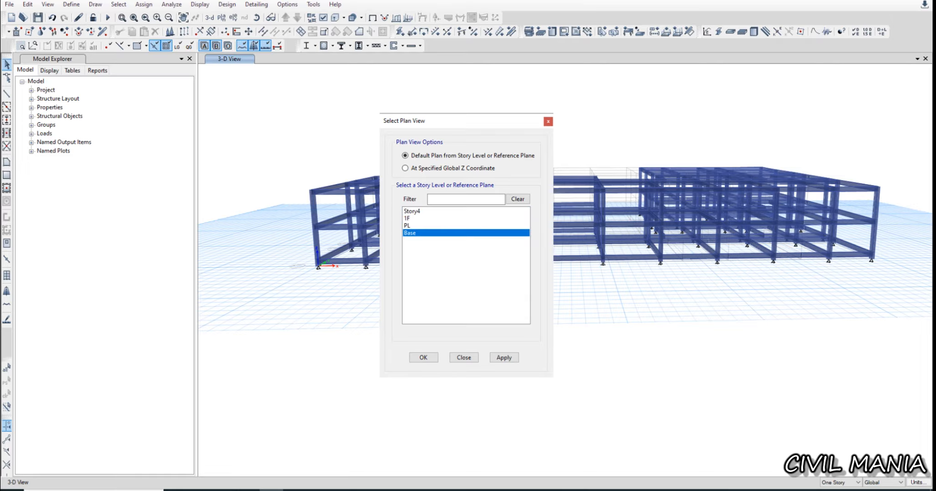
pyautogui.click(424, 358)
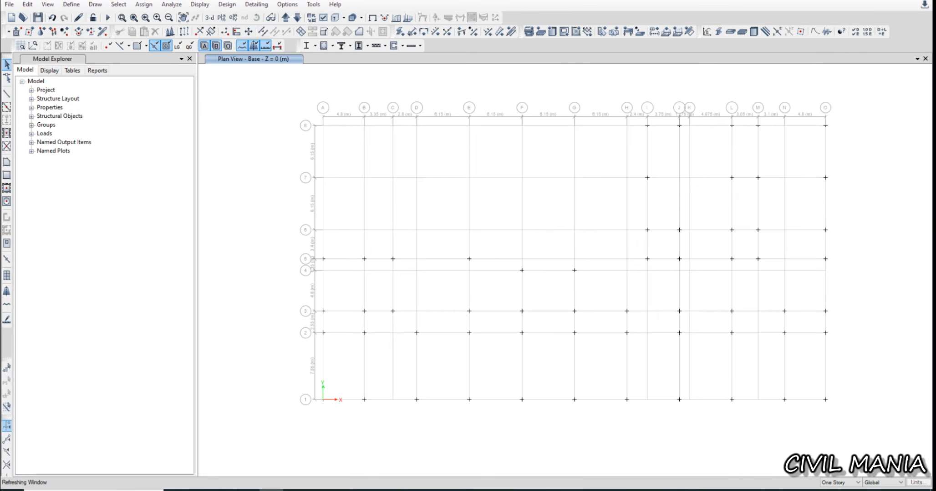
pyautogui.scroll(-3, 503, 252)
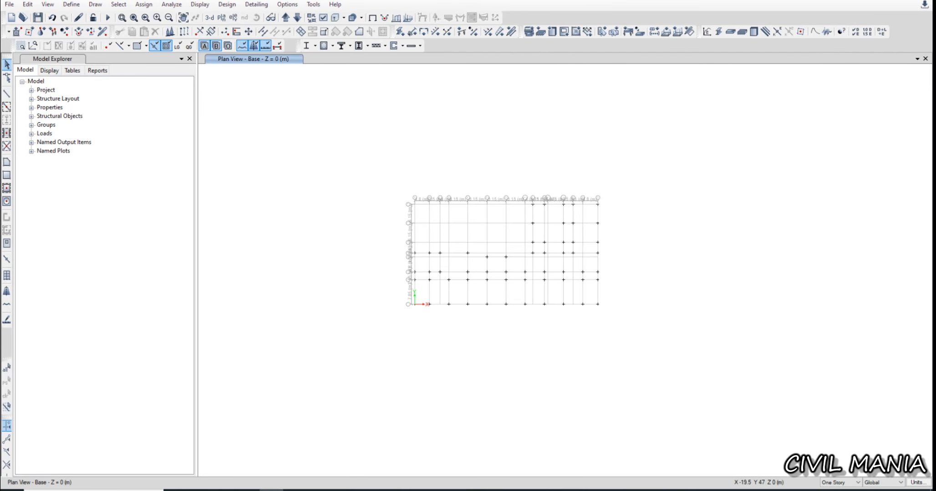
pyautogui.moveTo(354, 159); pyautogui.dragTo(734, 360)
pyautogui.moveTo(294, 142); pyautogui.dragTo(734, 367)
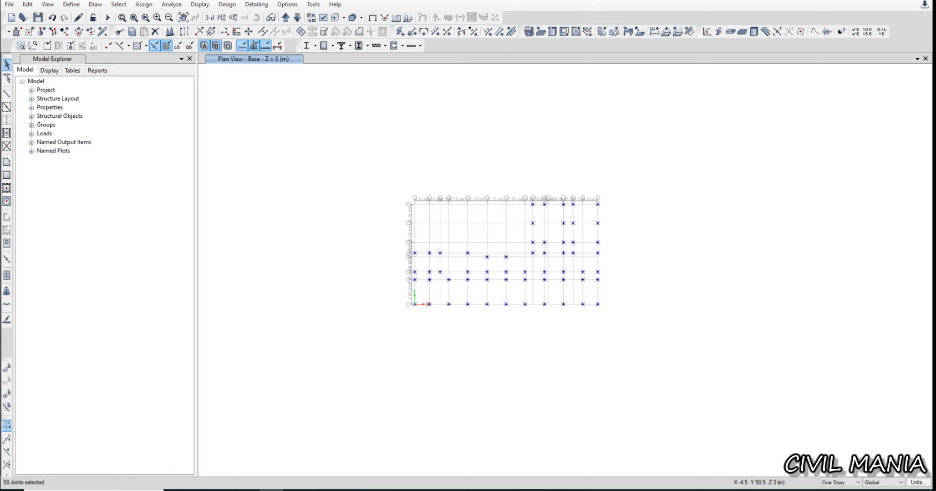
pyautogui.click(143, 4)
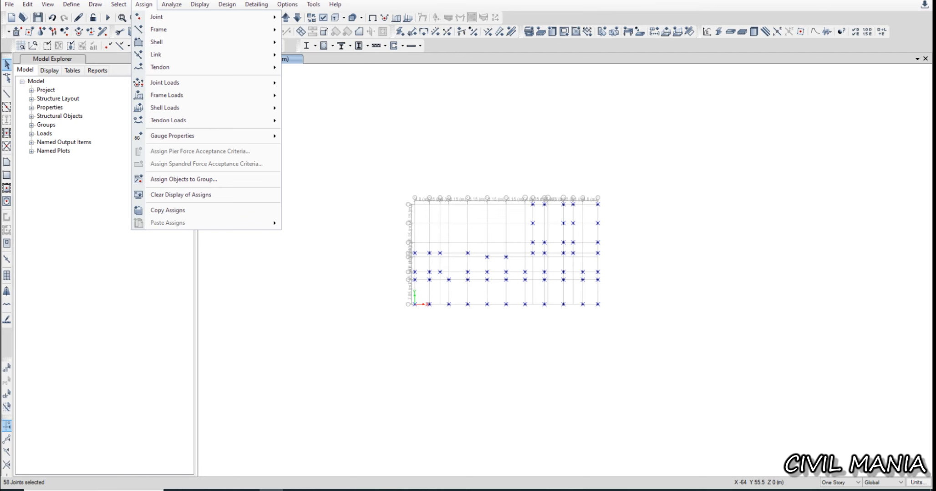
pyautogui.moveTo(156, 17)
pyautogui.click(314, 17)
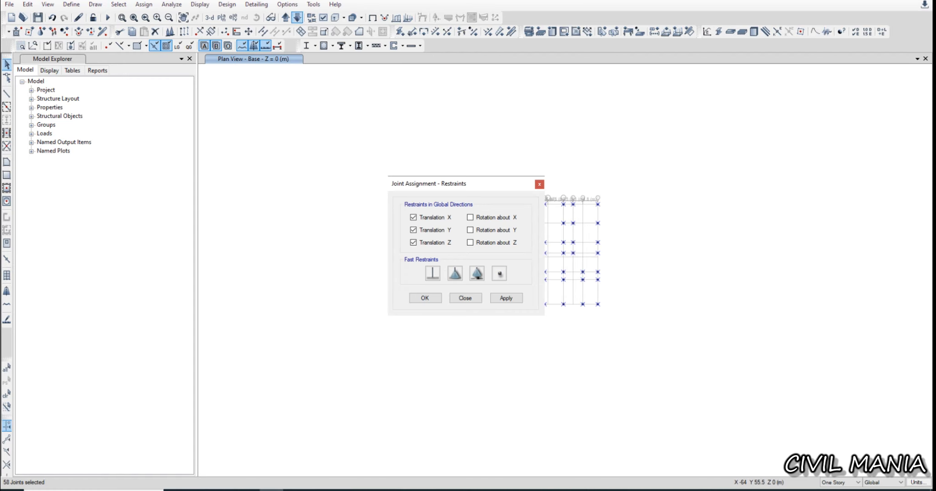
pyautogui.click(432, 274)
pyautogui.click(506, 298)
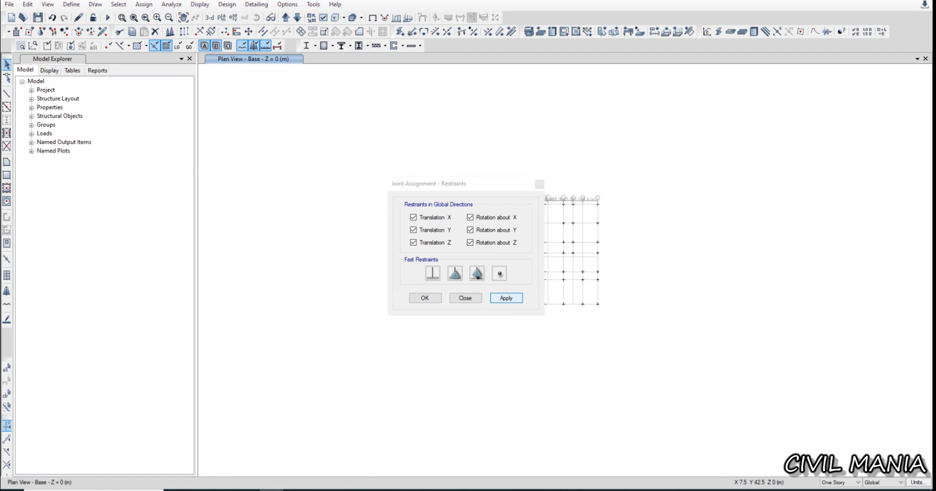
pyautogui.click(425, 298)
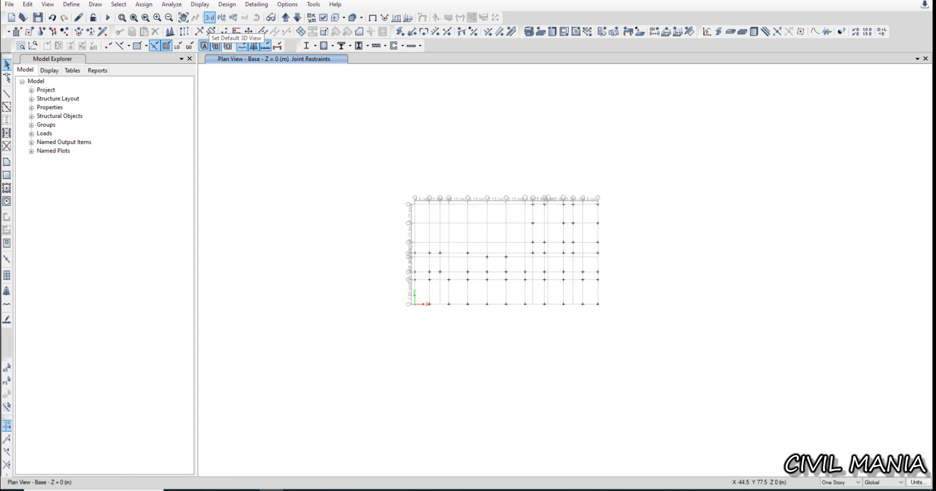
# Show the model in 3-D and inspect the supports at the column bases
pyautogui.click(209, 17)
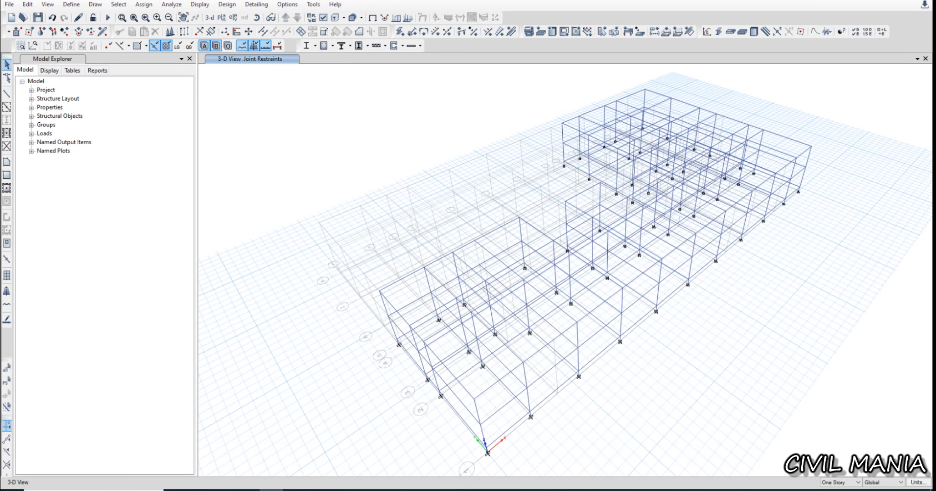
pyautogui.keyDown('shift'); pyautogui.moveTo(573, 377); pyautogui.dragTo(492, 311, button='middle'); pyautogui.keyUp('shift')
pyautogui.scroll(5, 492, 310)
pyautogui.scroll(-5, 492, 311)
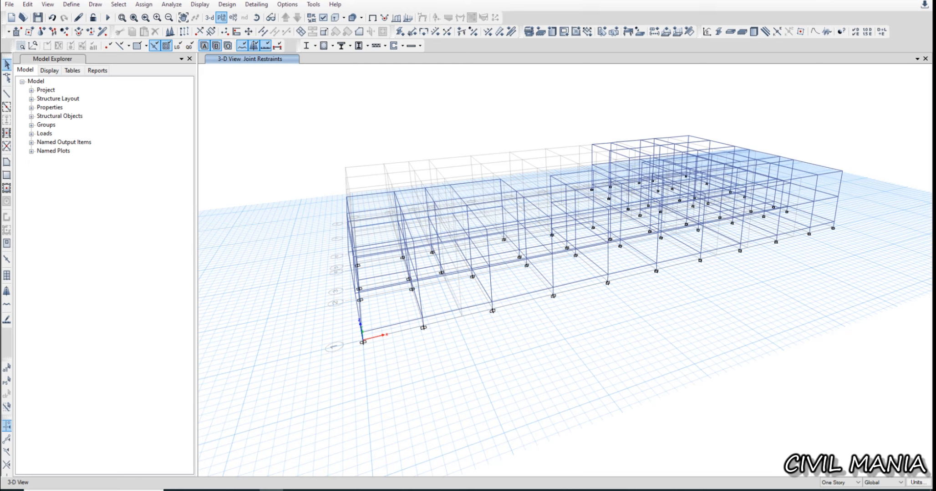
# Open the plan view of the PL level
pyautogui.click(221, 18)
pyautogui.click(408, 226)
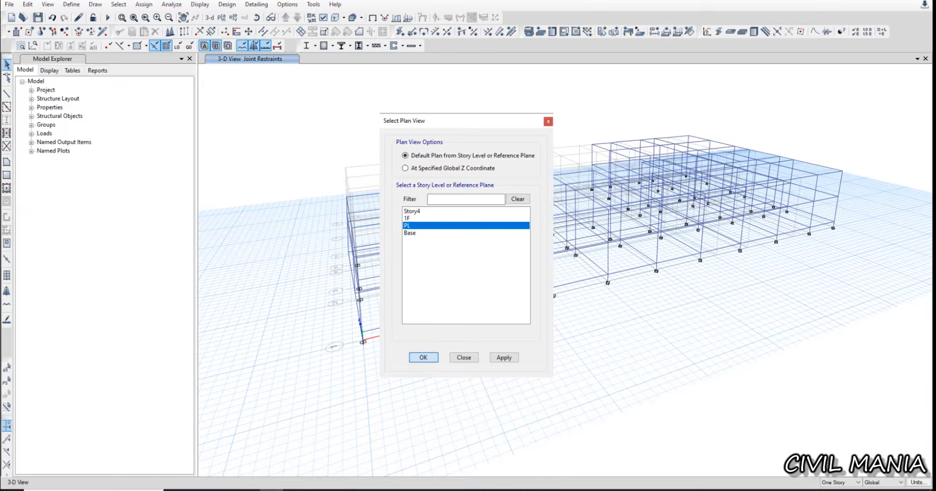
pyautogui.press('Return')
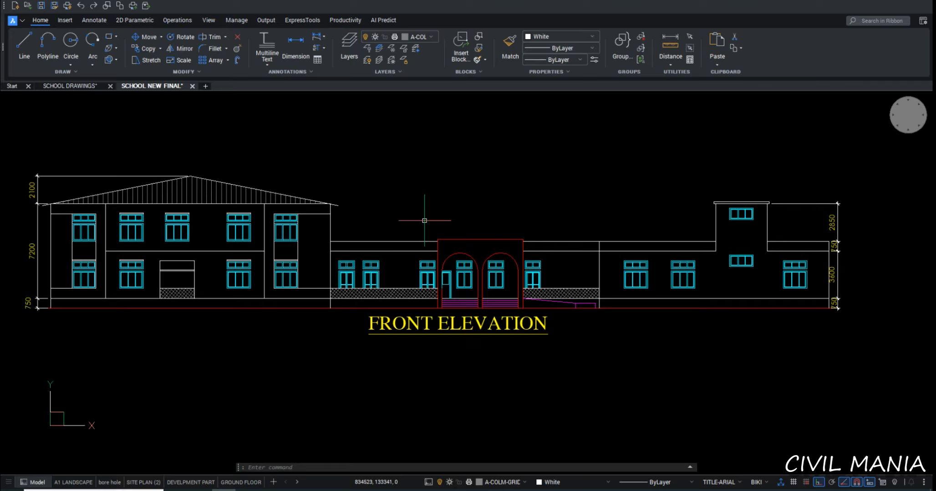
# Switch to the CAD drawing and examine the ground floor plan with its grid beside the first floor plan
pyautogui.scroll(-4, 301, 229)
pyautogui.moveTo(305, 235); pyautogui.dragTo(731, 293, button='middle')
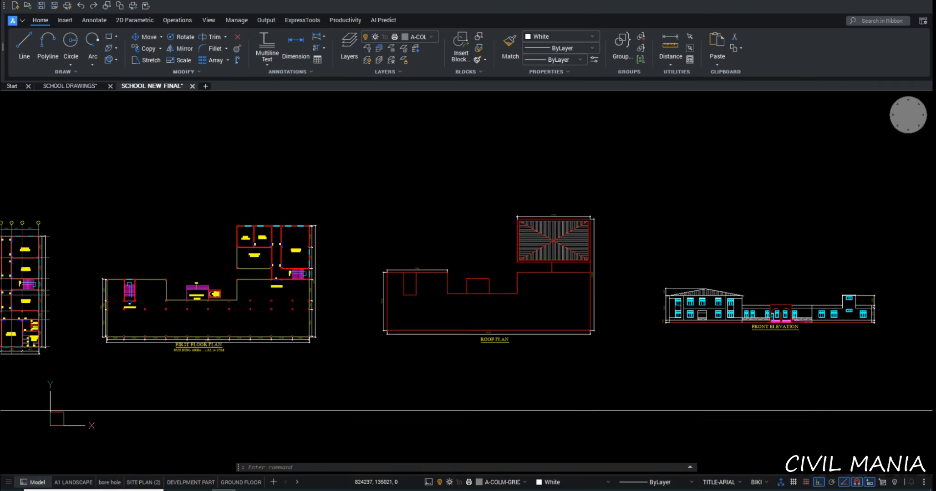
pyautogui.moveTo(374, 315); pyautogui.dragTo(726, 250, button='middle')
pyautogui.scroll(-1, 726, 251)
pyautogui.scroll(5, 364, 218)
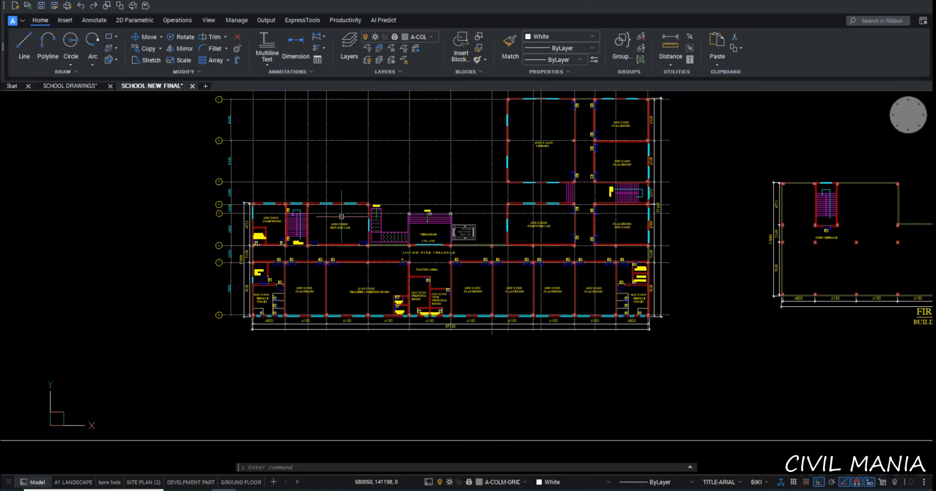
pyautogui.scroll(-1, 528, 219)
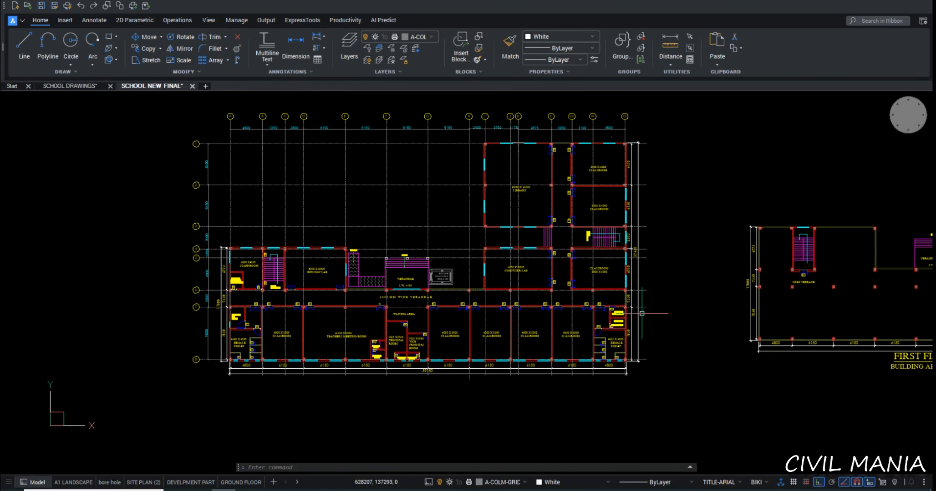
pyautogui.scroll(-2, 392, 293)
pyautogui.scroll(2, 455, 280)
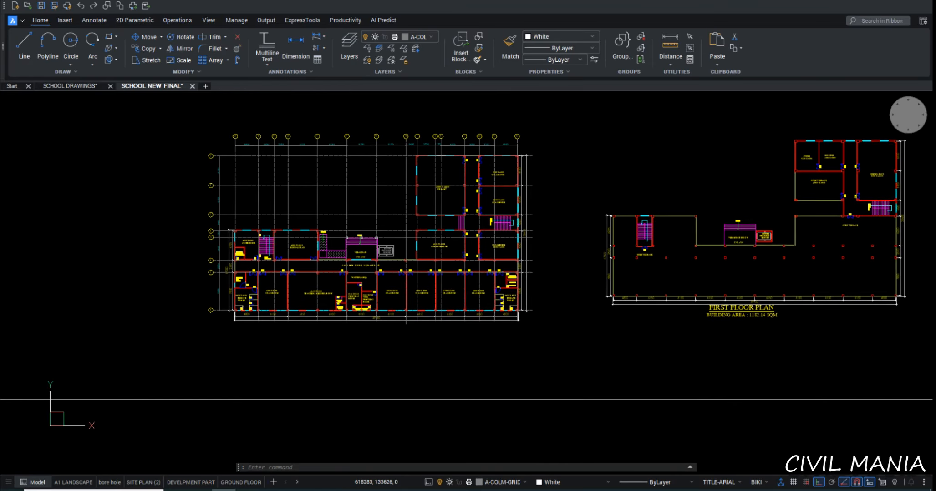
# Compare the first floor and roof plans with the building heights and roof shown in the front elevation
pyautogui.scroll(-3, 470, 274)
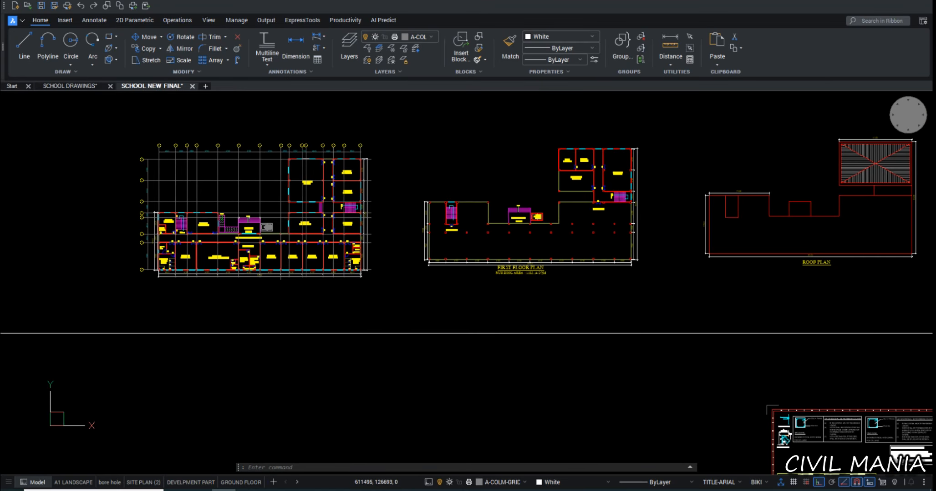
pyautogui.scroll(2, 487, 205)
pyautogui.moveTo(709, 257); pyautogui.dragTo(539, 189, button='middle')
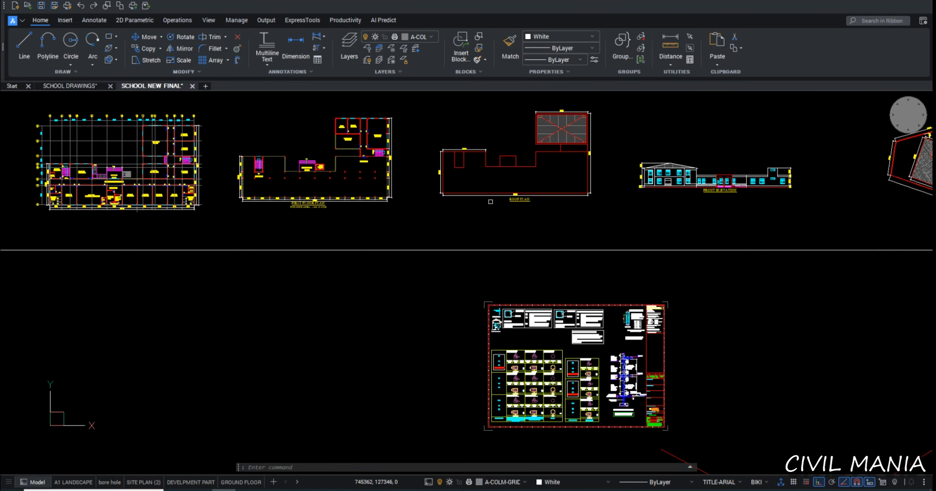
pyautogui.scroll(2, 541, 185)
pyautogui.moveTo(642, 288)
pyautogui.mouseDown(button='middle')
pyautogui.moveTo(509, 315)
pyautogui.moveTo(493, 304)
pyautogui.mouseUp(button='middle')
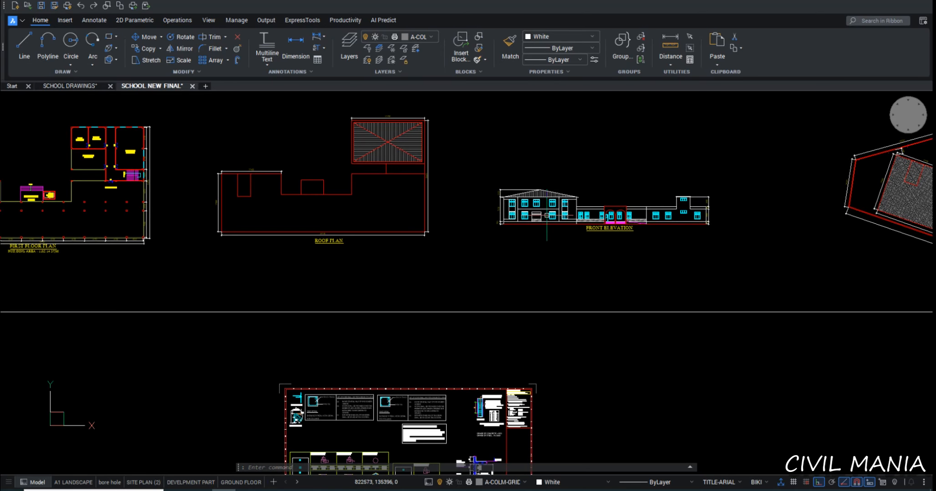
pyautogui.scroll(2, 542, 219)
pyautogui.scroll(2, 789, 227)
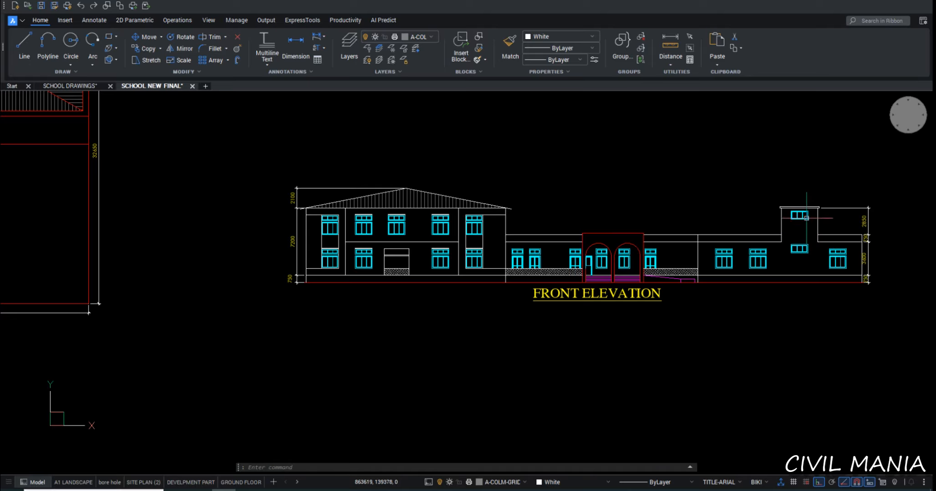
pyautogui.scroll(-2, 851, 382)
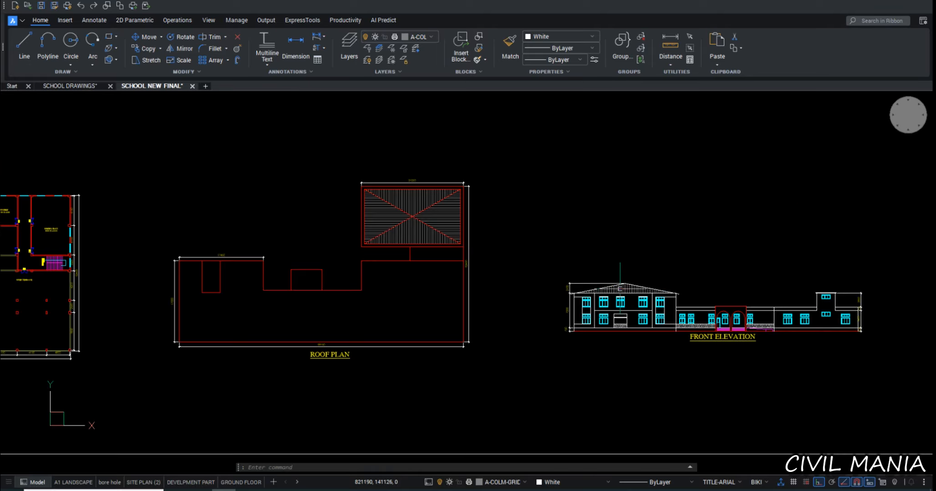
# Examine the pitched roof and stair tower in the front elevation against the roof plan and its raised blocks
pyautogui.scroll(2, 630, 282)
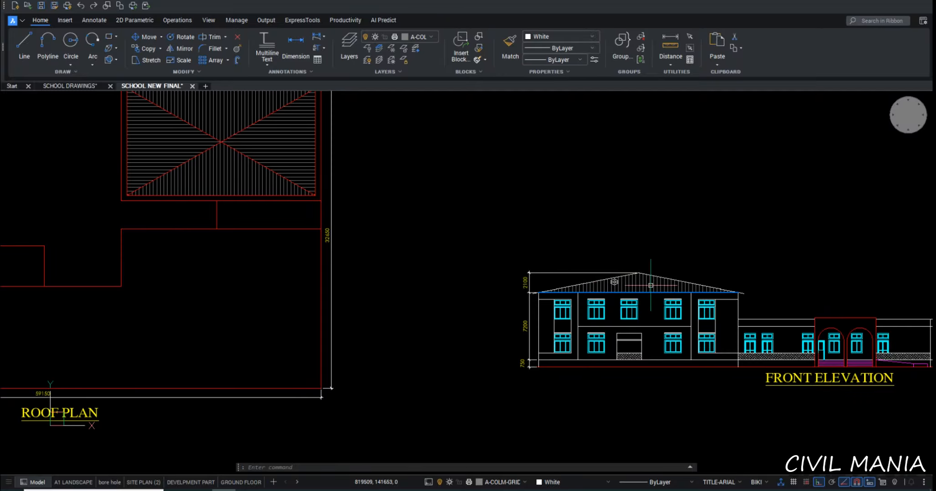
pyautogui.moveTo(591, 280); pyautogui.dragTo(329, 271, button='middle')
pyautogui.scroll(-3, 660, 291)
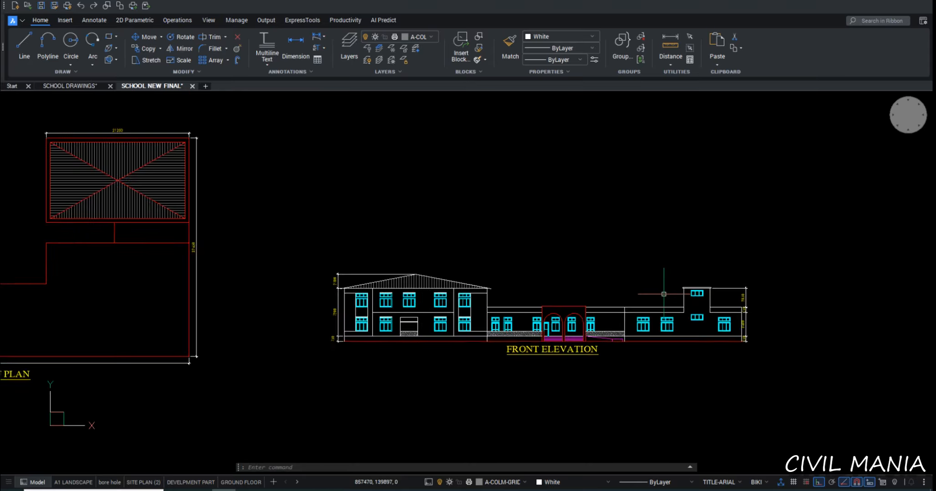
pyautogui.scroll(2, 678, 289)
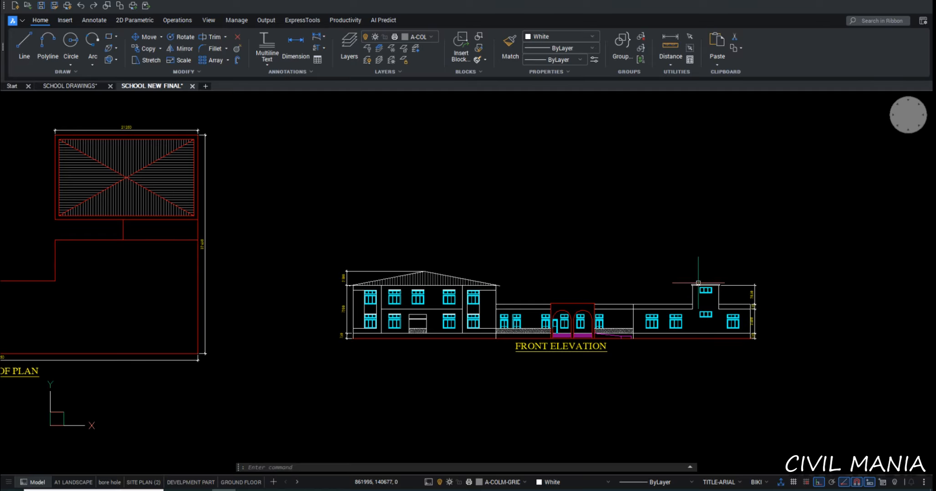
pyautogui.moveTo(364, 282); pyautogui.dragTo(693, 255, button='middle')
pyautogui.moveTo(258, 259); pyautogui.dragTo(468, 253, button='middle')
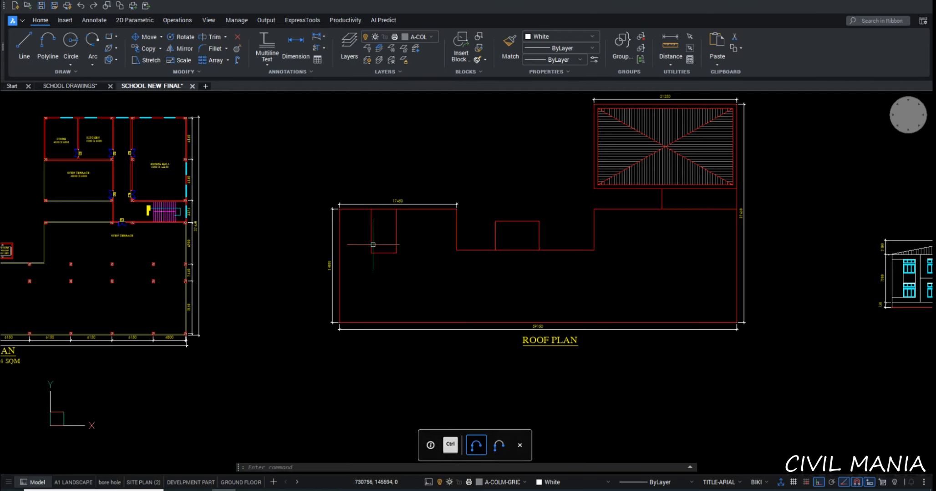
pyautogui.moveTo(364, 260); pyautogui.dragTo(641, 270, button='middle')
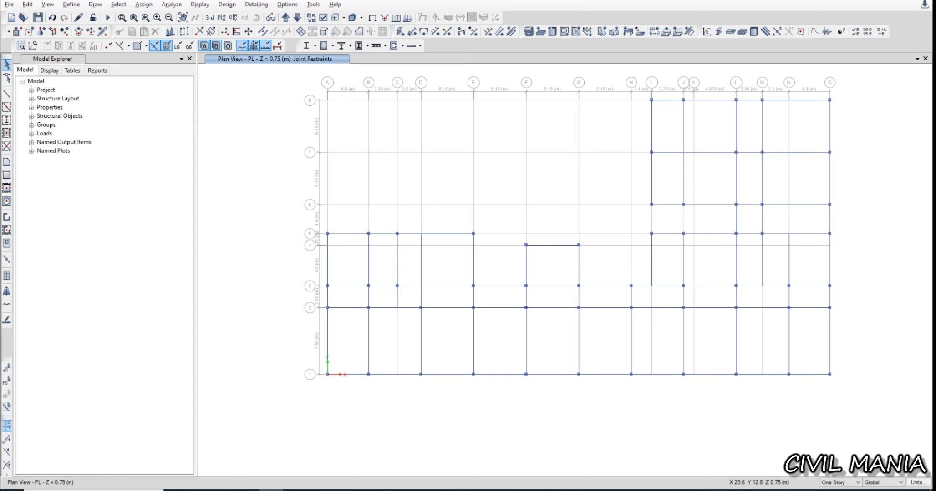
# Switch to ETABS and bring the plan view up from PL through 1F to Story4
pyautogui.scroll(-3, 528, 265)
pyautogui.moveTo(547, 273); pyautogui.dragTo(520, 261, button='middle')
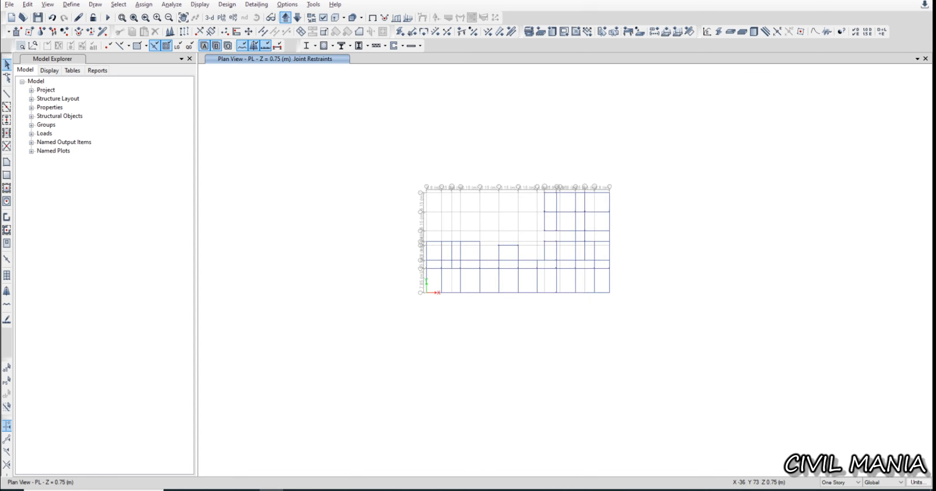
pyautogui.click(285, 17)
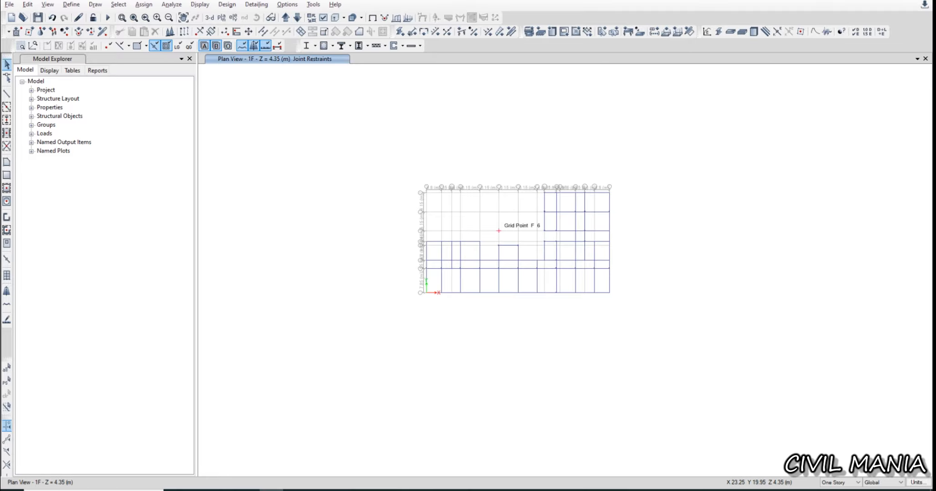
pyautogui.scroll(3, 554, 240)
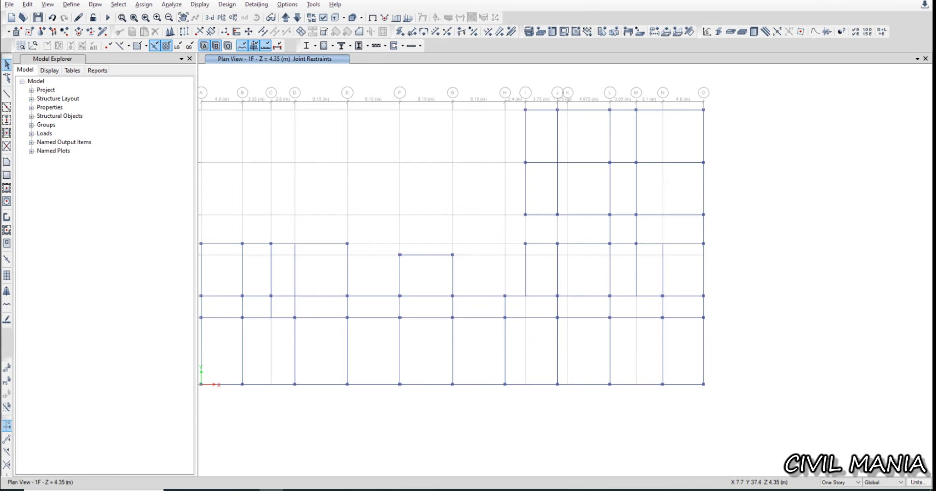
pyautogui.click(285, 17)
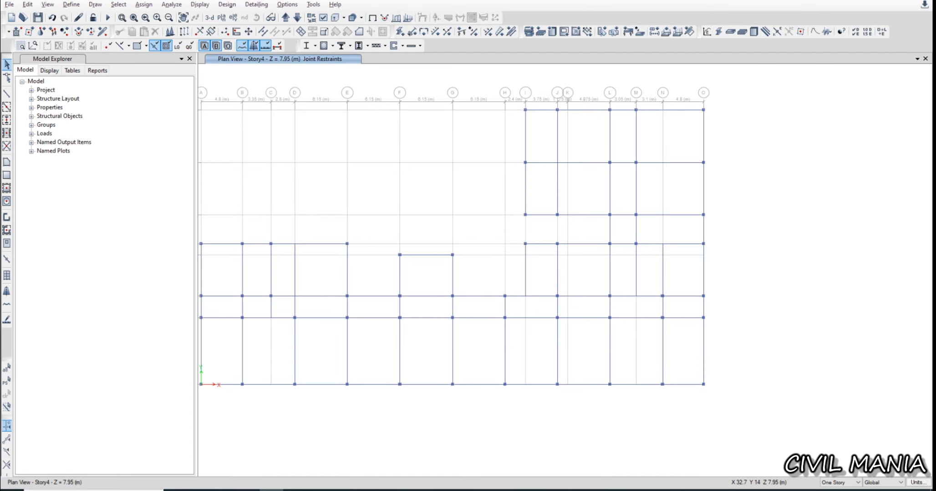
pyautogui.moveTo(480, 265); pyautogui.dragTo(622, 233, button='middle')
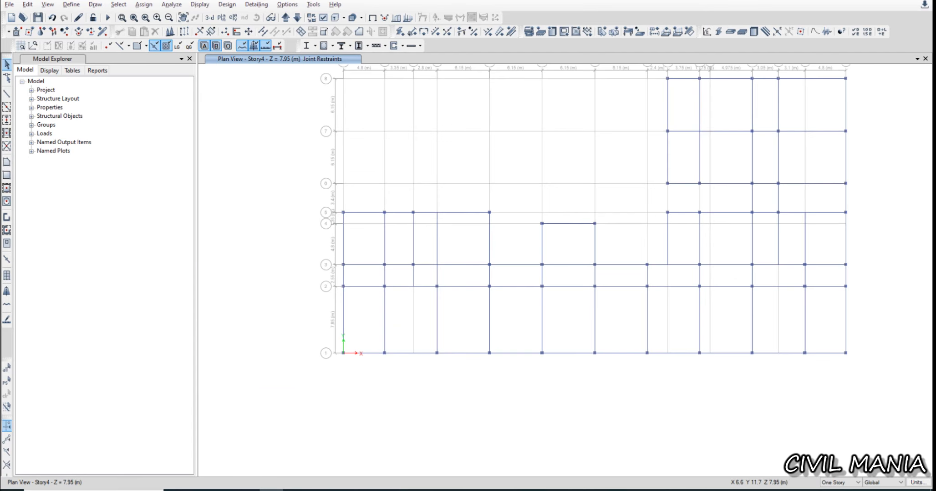
# Following the CAD first floor plan, delete the Story4 members along grid A and those south of grid 3 up to grid E
pyautogui.hotkey('alt', 'Tab')
pyautogui.moveTo(399, 255); pyautogui.dragTo(617, 255, button='middle')
pyautogui.scroll(2, 337, 255)
pyautogui.hotkey('alt', 'Tab')
pyautogui.hotkey('alt', 'Tab')
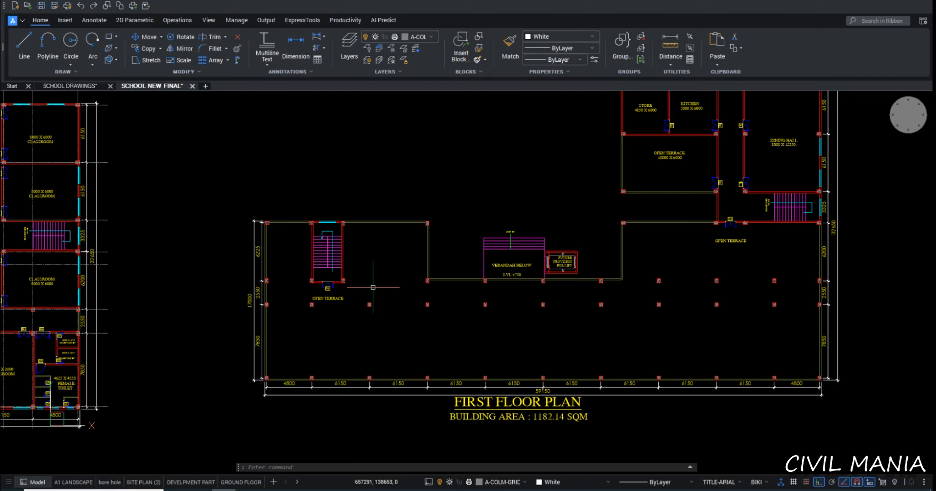
pyautogui.hotkey('alt', 'Tab')
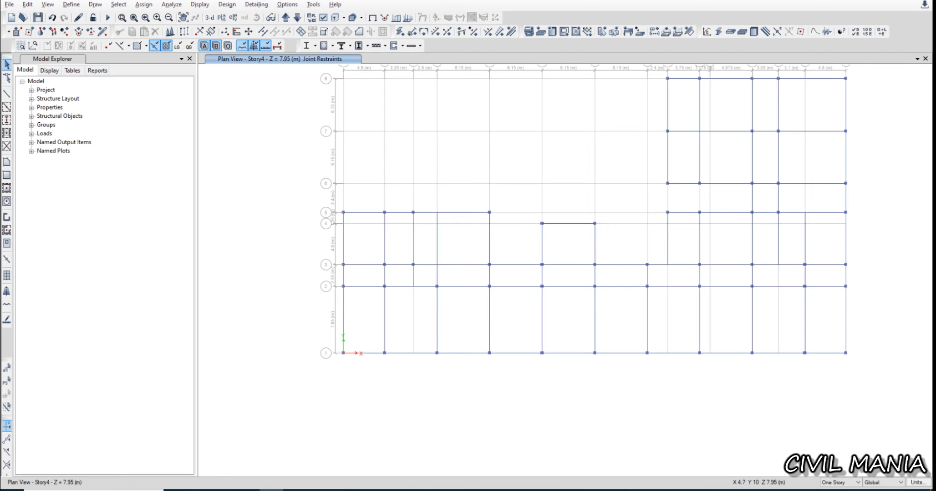
pyautogui.moveTo(370, 192); pyautogui.dragTo(303, 385)
pyautogui.press('Delete')
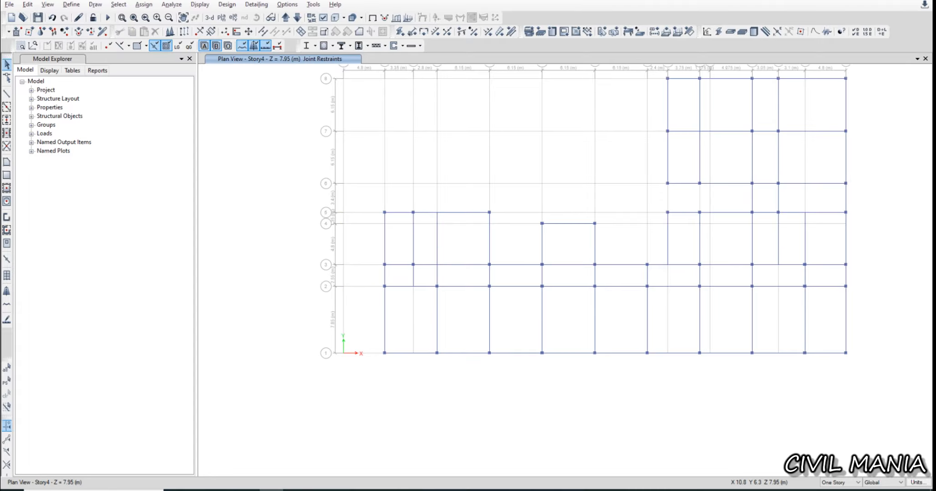
pyautogui.moveTo(450, 274); pyautogui.dragTo(351, 377)
pyautogui.press('Delete')
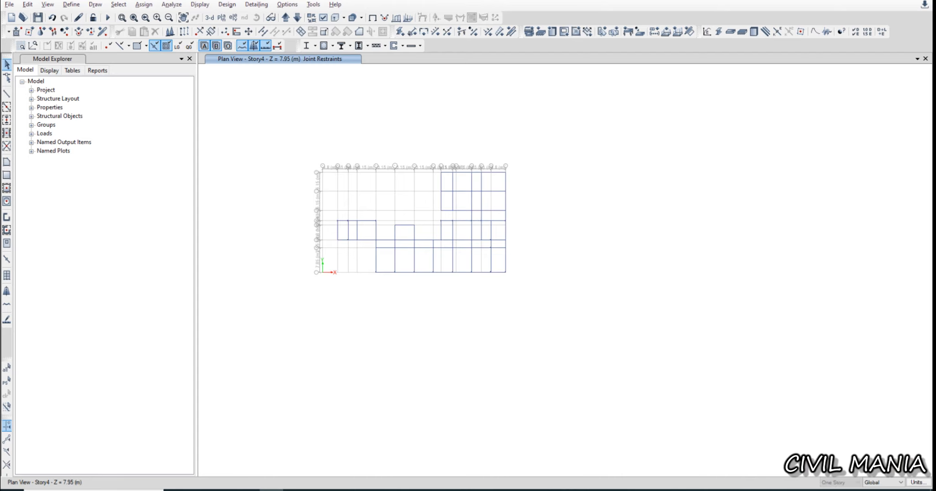
# Delete the Story4 members between grids C and E, the verandah bay at F–G, and the framing south of grid 4 through grid O
pyautogui.scroll(6, 358, 227)
pyautogui.scroll(-3, 443, 194)
pyautogui.moveTo(493, 170); pyautogui.dragTo(403, 381)
pyautogui.press('Delete')
pyautogui.moveTo(591, 177); pyautogui.dragTo(522, 348)
pyautogui.press('Delete')
pyautogui.moveTo(839, 198); pyautogui.dragTo(506, 380)
pyautogui.press('Delete')
# Delete the leftover Story4 beam stubs south of grid 5 and the members between grids 5 and 6 from I to L
pyautogui.moveTo(560, 255); pyautogui.dragTo(378, 335, button='middle')
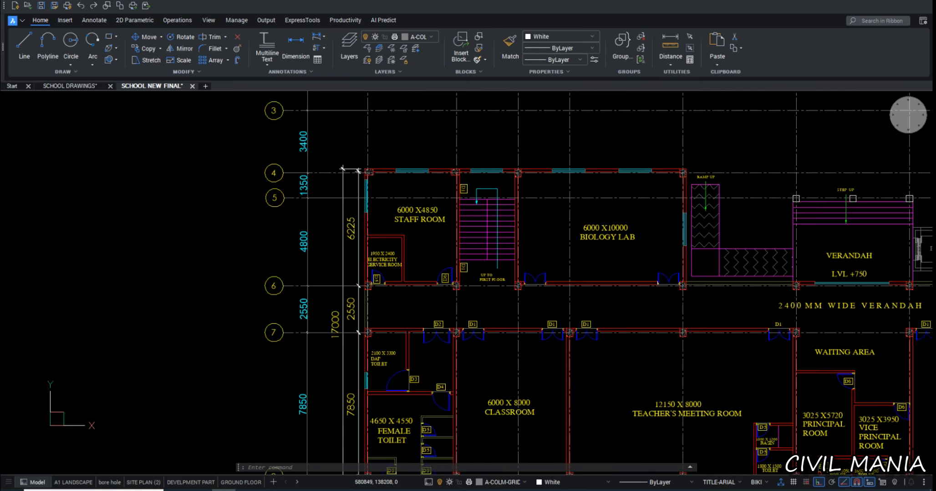
pyautogui.scroll(-3, 597, 222)
pyautogui.scroll(5, 597, 222)
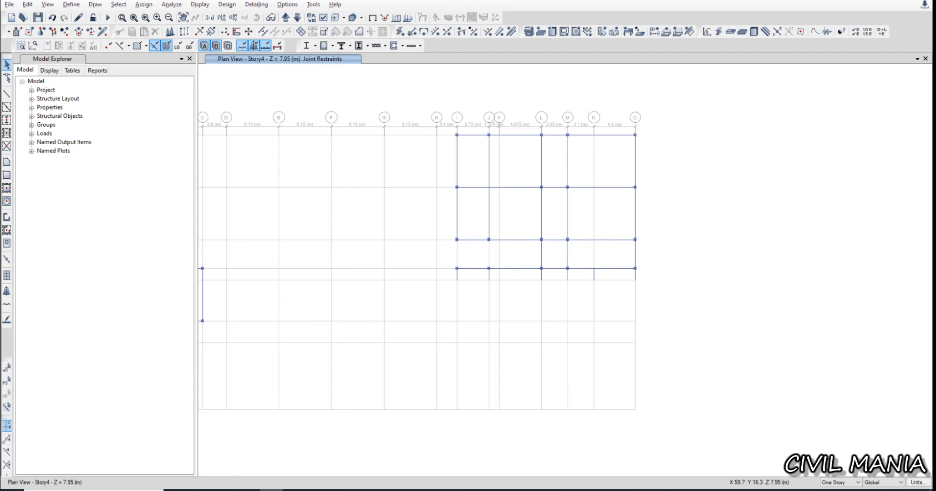
pyautogui.moveTo(644, 269); pyautogui.dragTo(438, 305)
pyautogui.press('Delete')
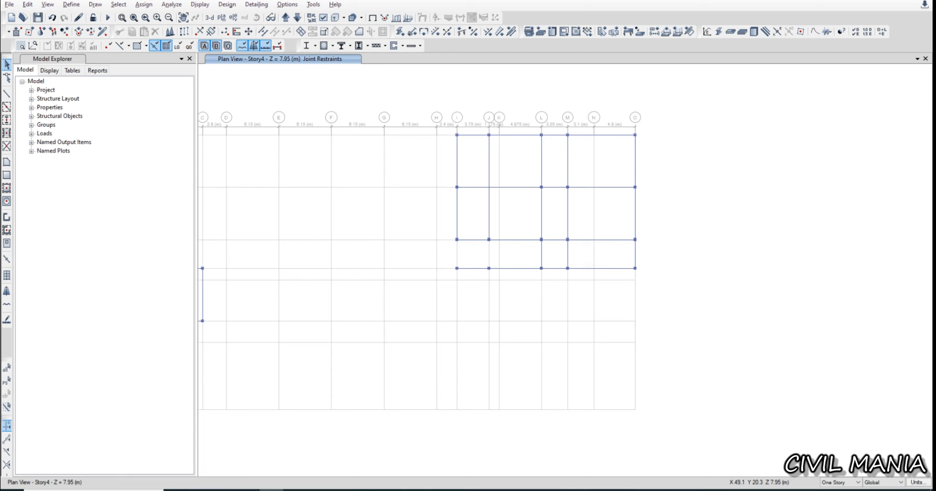
pyautogui.moveTo(555, 238); pyautogui.dragTo(411, 298)
pyautogui.press('Delete')
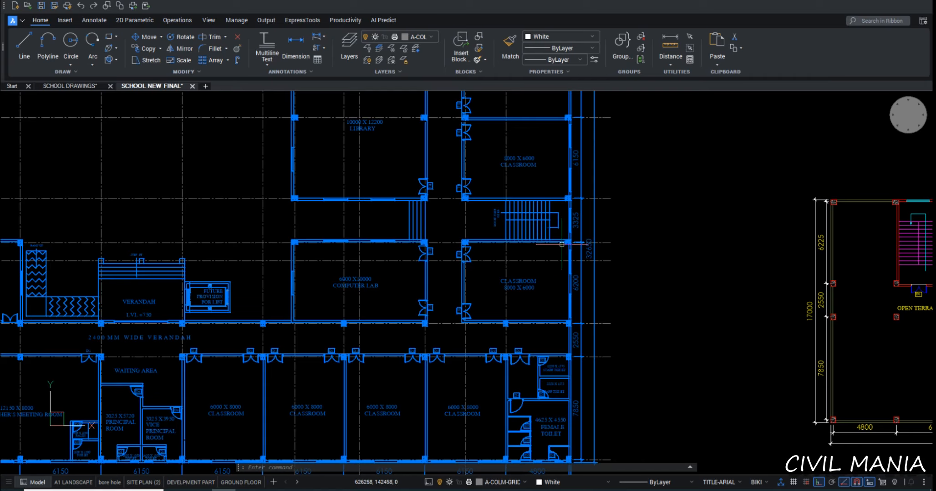
# Check the remaining Story4 framing against the dining hall, open terrace and staircase bays of the CAD first floor plan
pyautogui.scroll(-5, 382, 315)
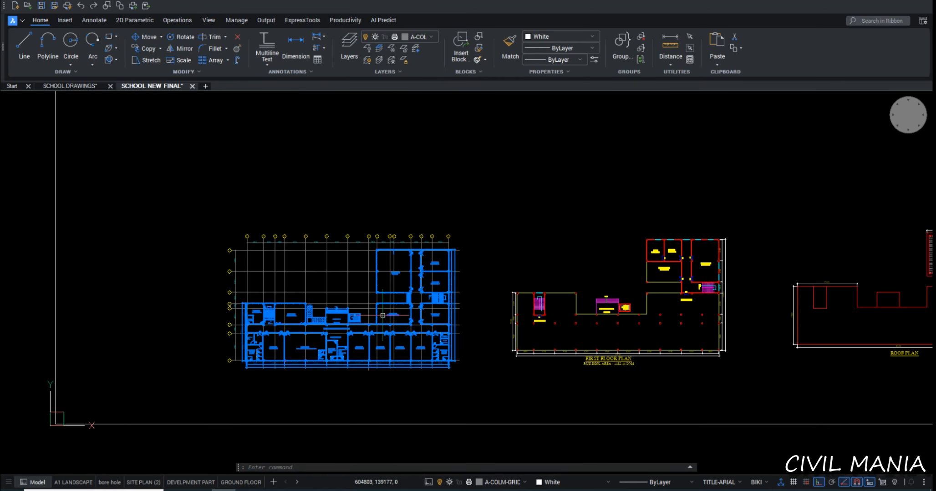
pyautogui.scroll(6, 673, 275)
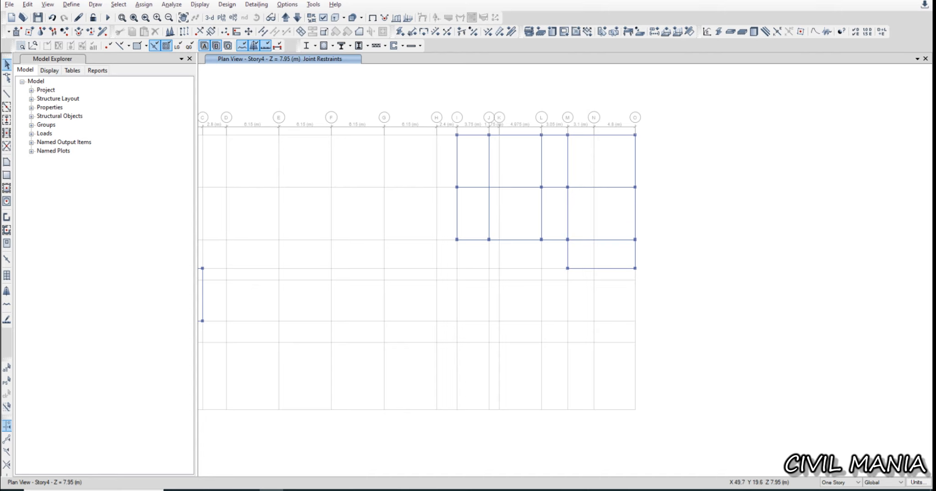
pyautogui.hotkey('alt', 'Tab')
pyautogui.hotkey('alt', 'Tab')
pyautogui.hotkey('alt', 'Tab')
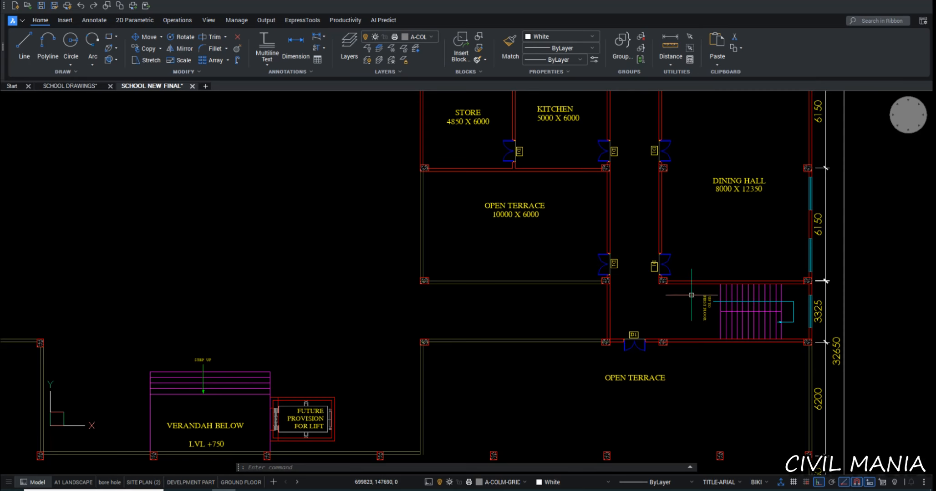
pyautogui.hotkey('alt', 'Tab')
pyautogui.moveTo(587, 264); pyautogui.dragTo(565, 305, button='middle')
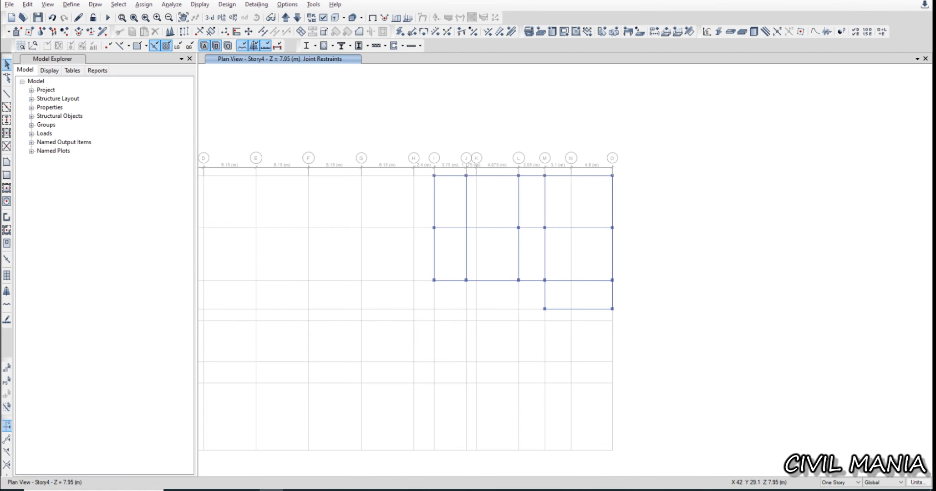
pyautogui.scroll(3, 469, 202)
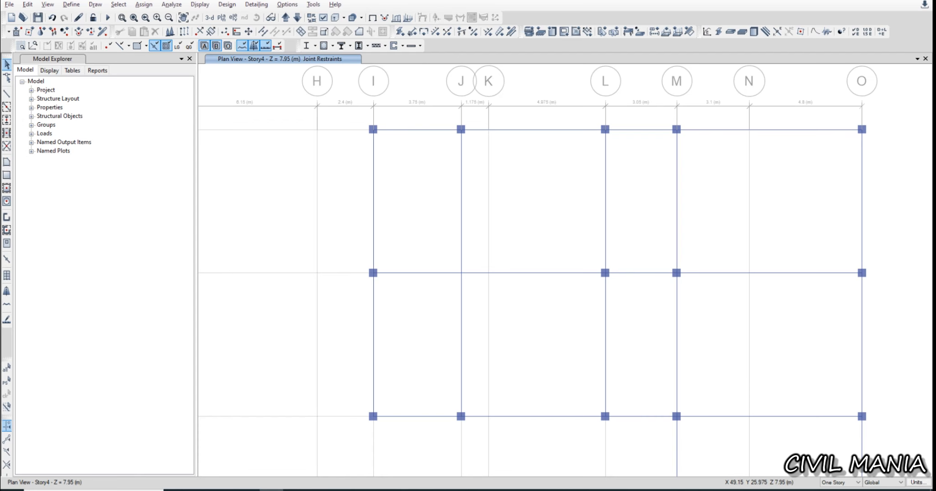
pyautogui.moveTo(646, 249); pyautogui.dragTo(653, 266)
pyautogui.scroll(-6, 655, 270)
pyautogui.scroll(3, 634, 294)
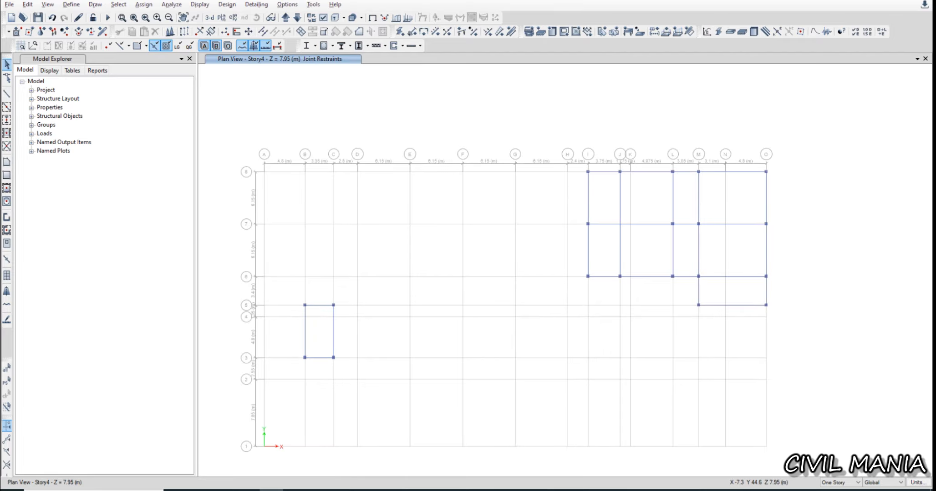
# Show the model in 3-D with extruded frames and inspect the two-storey block and stair tower from several angles
pyautogui.click(209, 18)
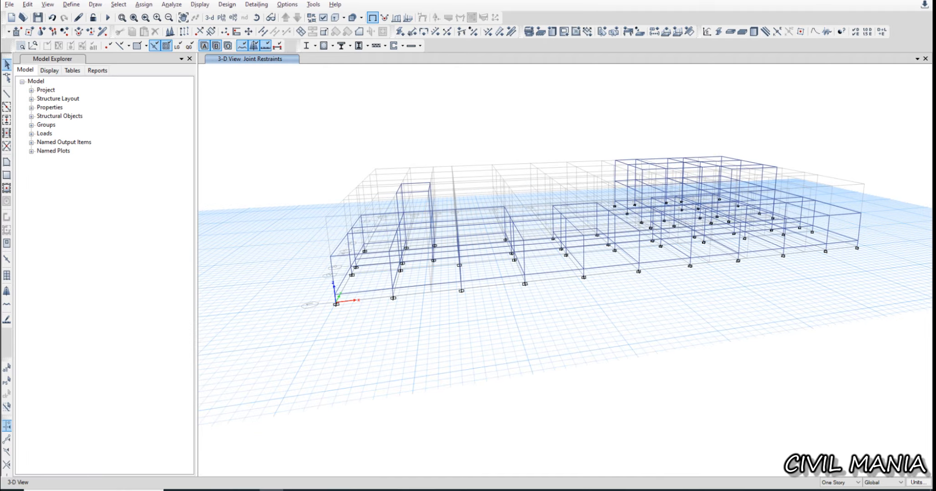
pyautogui.click(373, 17)
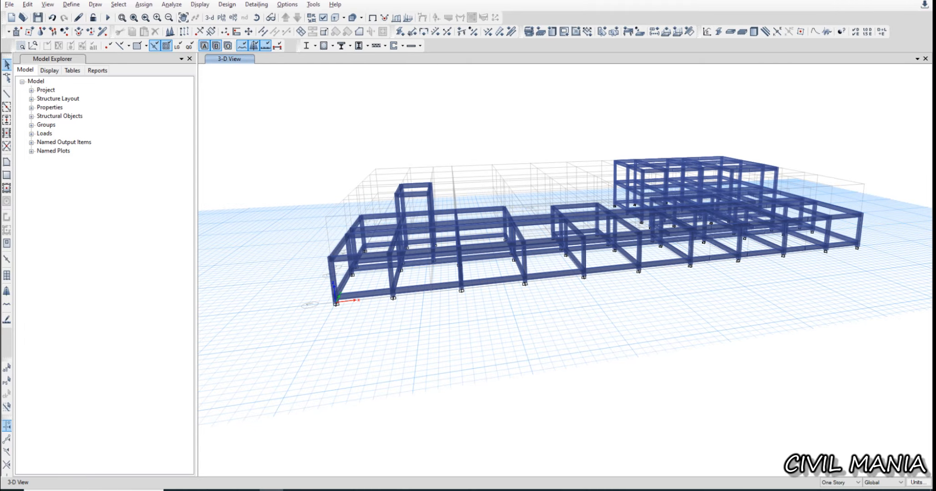
pyautogui.keyDown('shift'); pyautogui.moveTo(537, 292); pyautogui.dragTo(455, 305, button='middle'); pyautogui.keyUp('shift')
pyautogui.keyDown('shift'); pyautogui.moveTo(565, 282); pyautogui.dragTo(603, 159, button='middle'); pyautogui.keyUp('shift')
pyautogui.scroll(3, 603, 159)
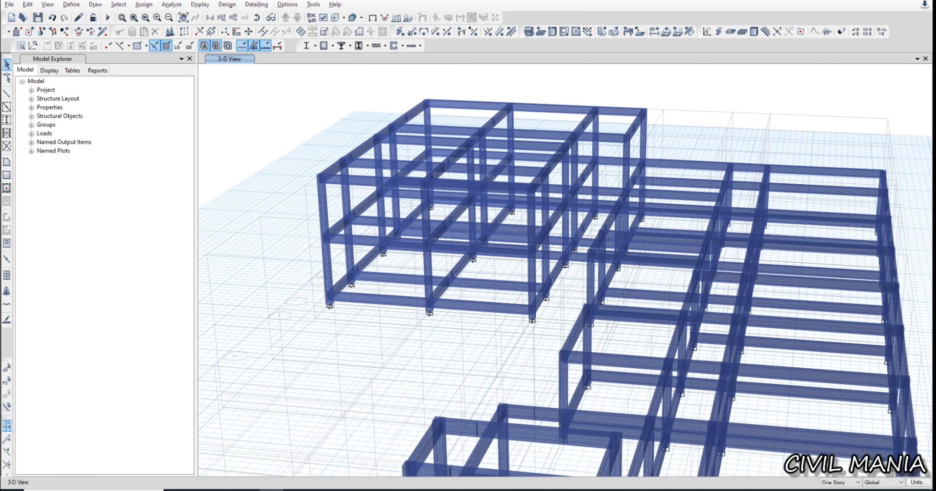
pyautogui.scroll(-3, 533, 128)
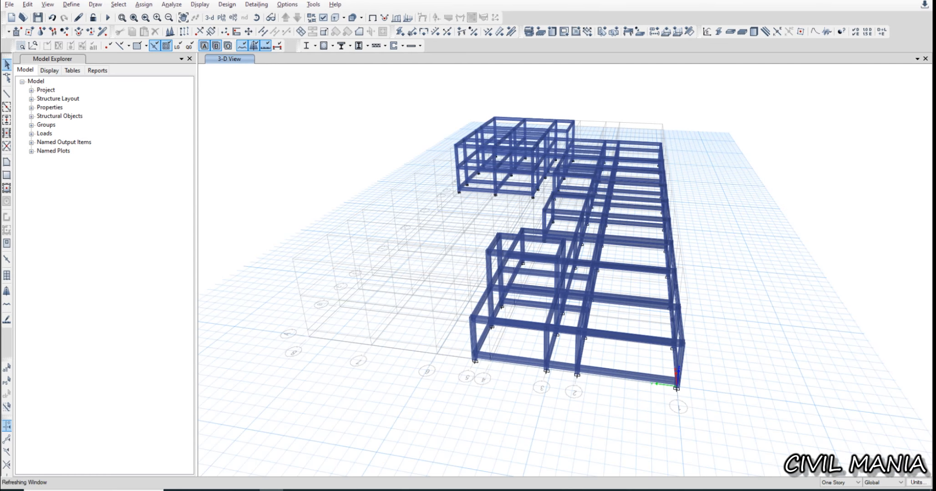
# Open the plan view of story 1F and turn off the extruded frame display
pyautogui.click(221, 17)
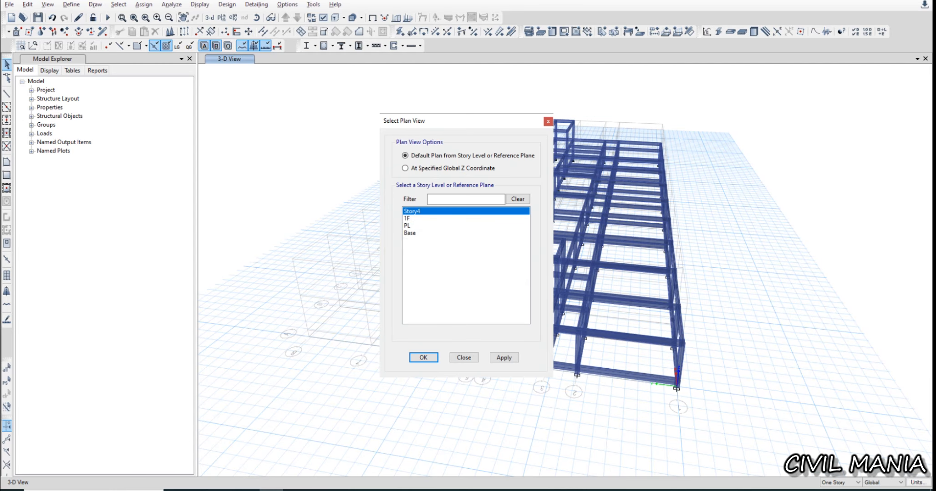
pyautogui.click(465, 218)
pyautogui.click(424, 358)
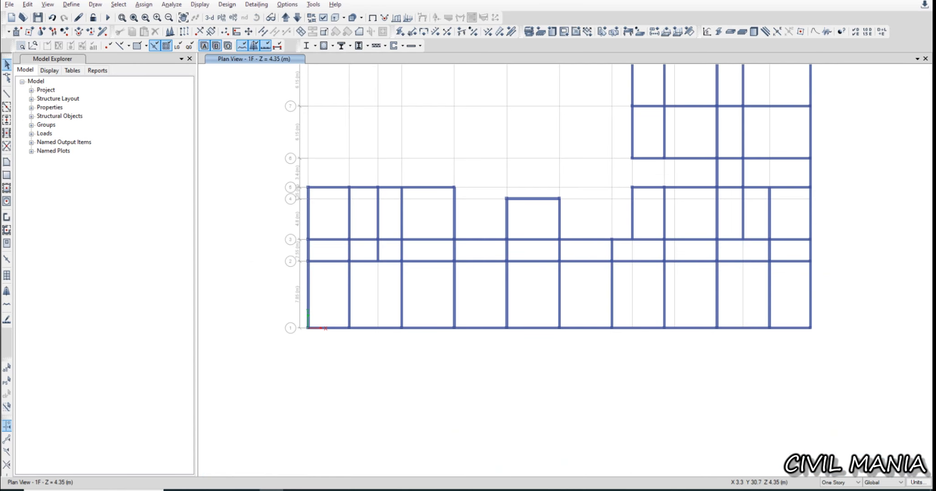
pyautogui.click(336, 17)
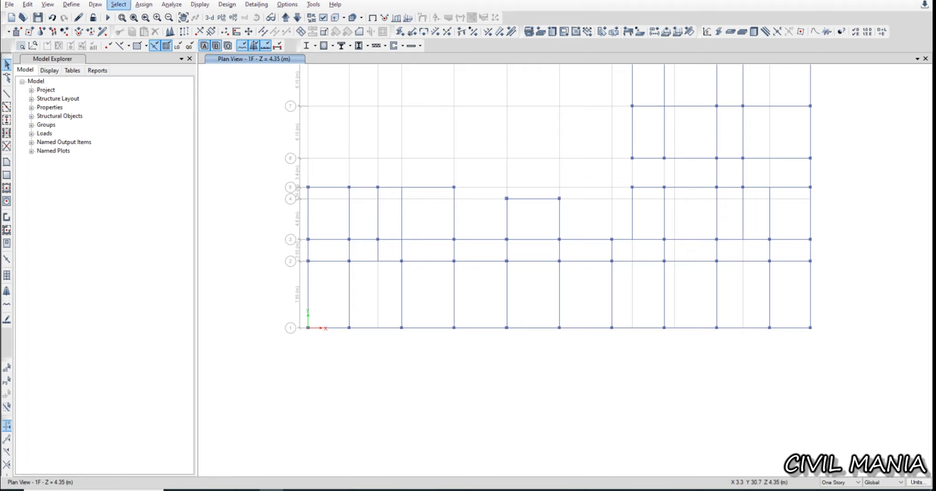
# Add a new slab property named SLAB 125 with M25 material, Shell-Thin modeling and a green display colour
pyautogui.click(71, 5)
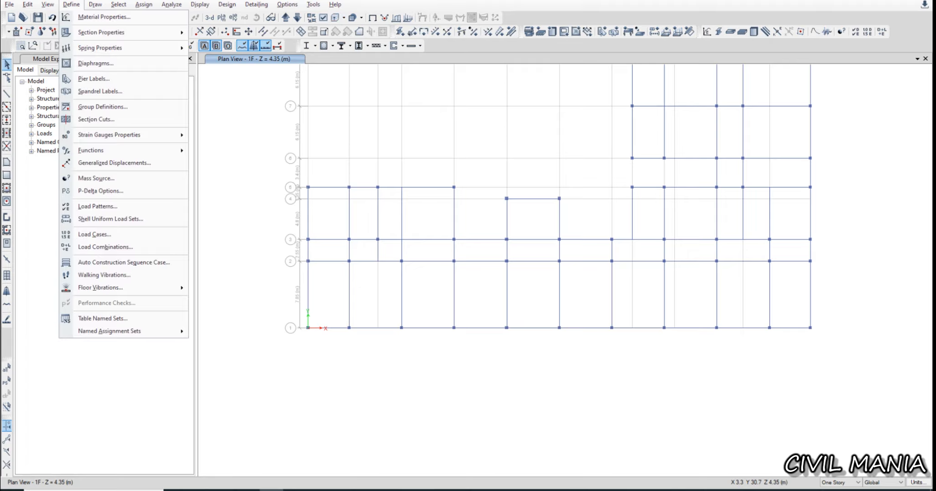
pyautogui.moveTo(101, 32)
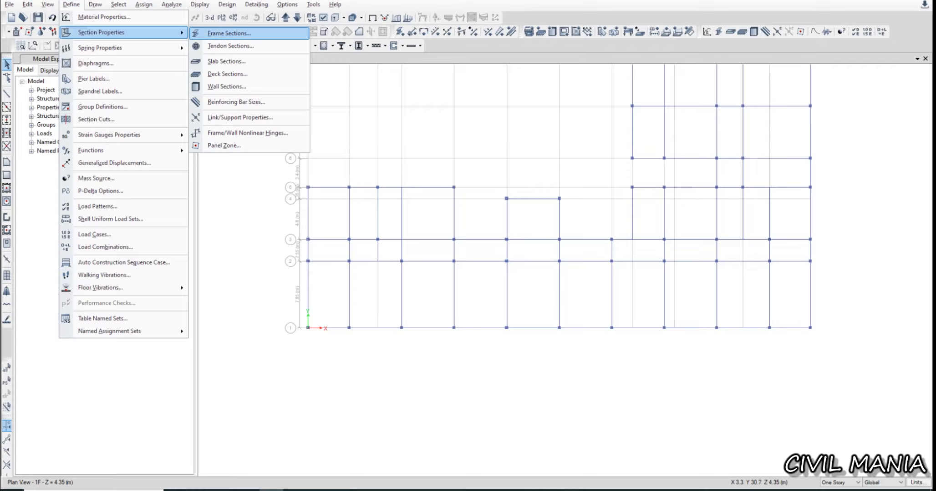
pyautogui.click(226, 61)
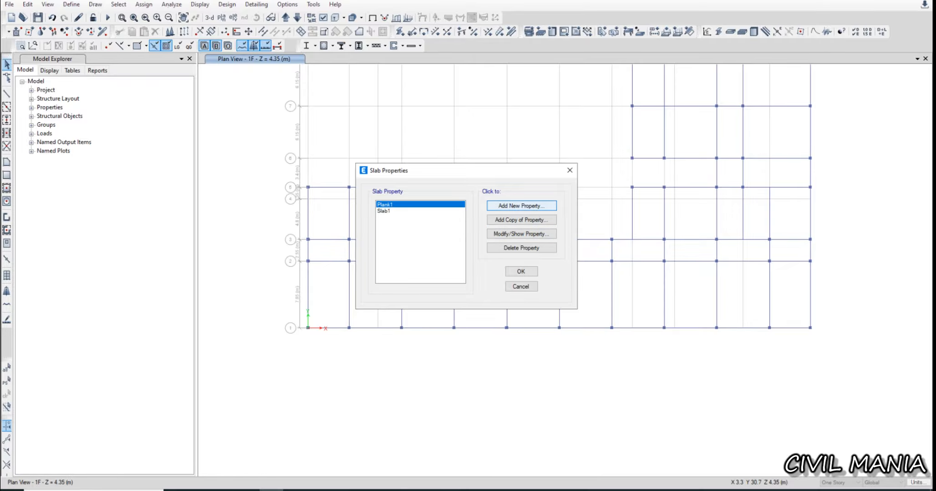
pyautogui.click(521, 205)
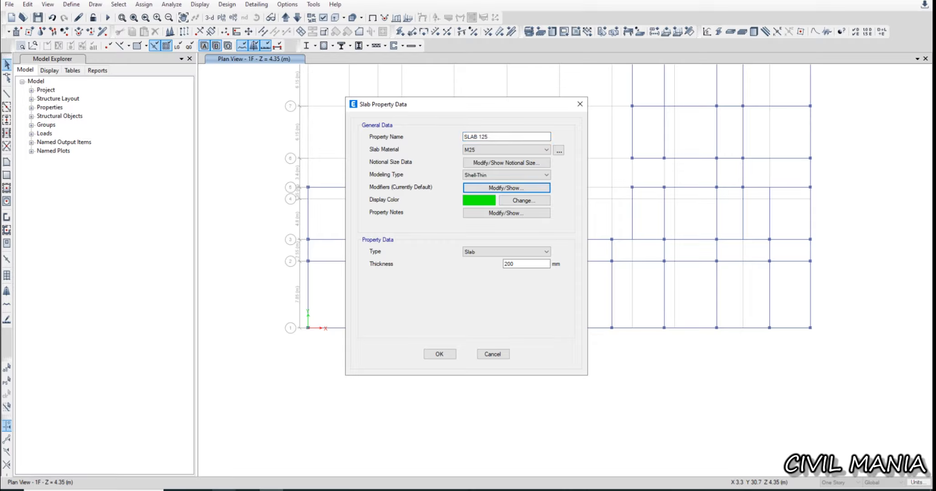
# Switch to BricsCAD to view the RAIJHORA SCHOOL 1 drawing, and return to the ETABS slab property data
pyautogui.rightClick(224, 490)
pyautogui.click(223, 333)
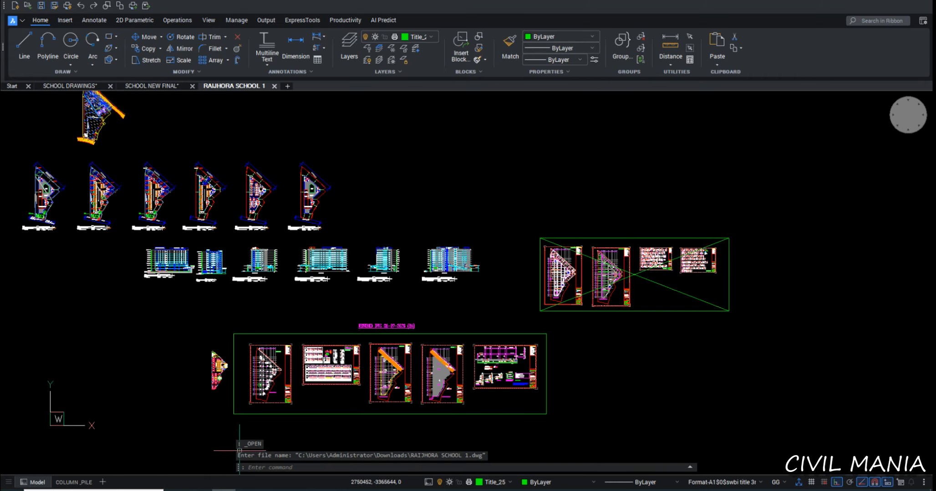
pyautogui.rightClick(223, 490)
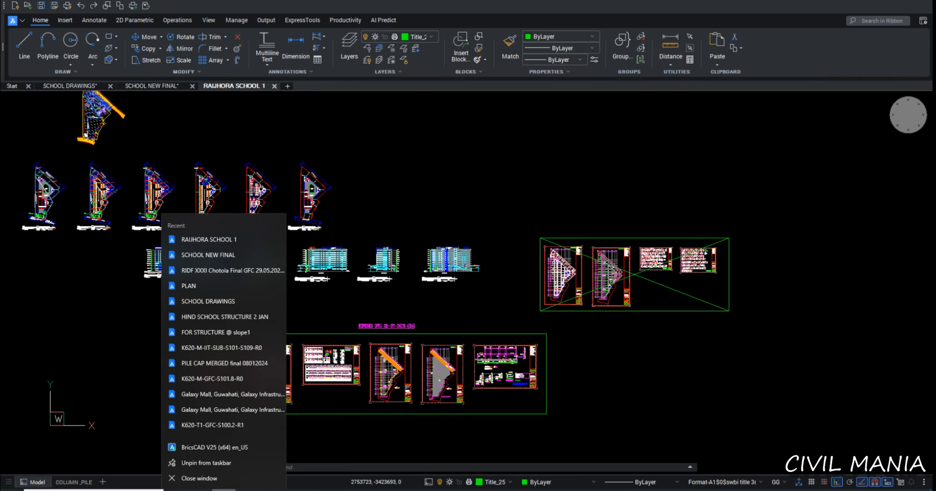
pyautogui.rightClick(271, 490)
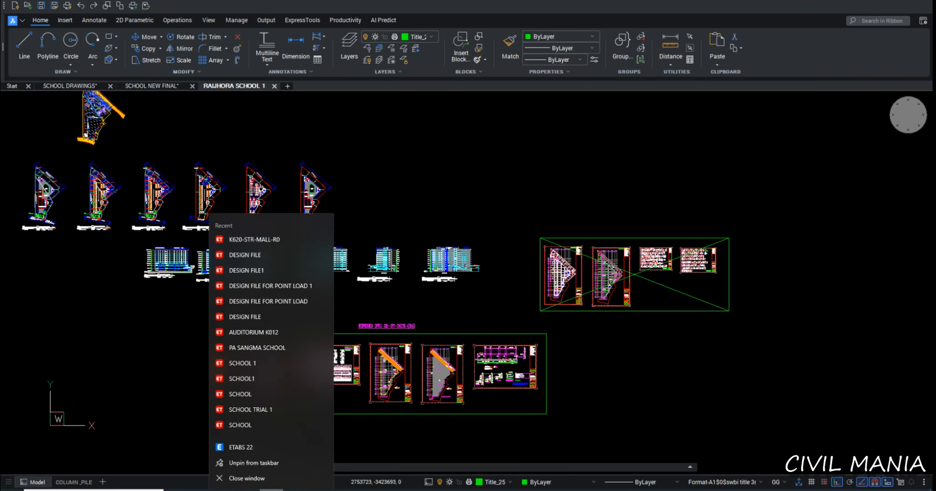
pyautogui.rightClick(318, 490)
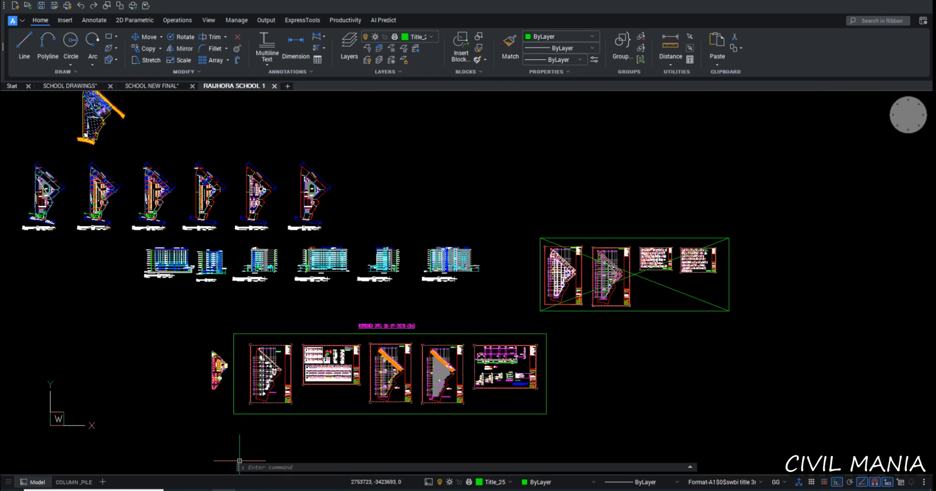
pyautogui.click(272, 490)
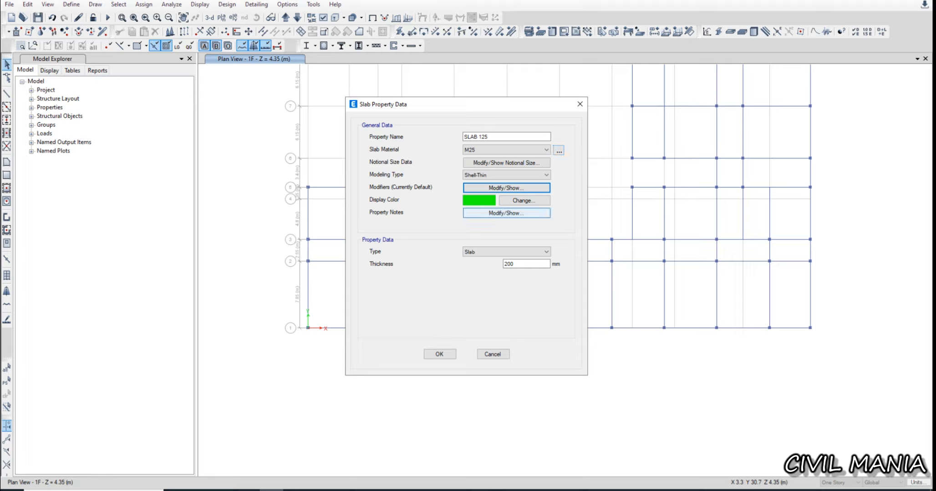
# Set the SLAB 125 stiffness modifiers for bending m11, m22, m12 and shear v13, v23 to 0.25
pyautogui.click(506, 213)
pyautogui.click(489, 265)
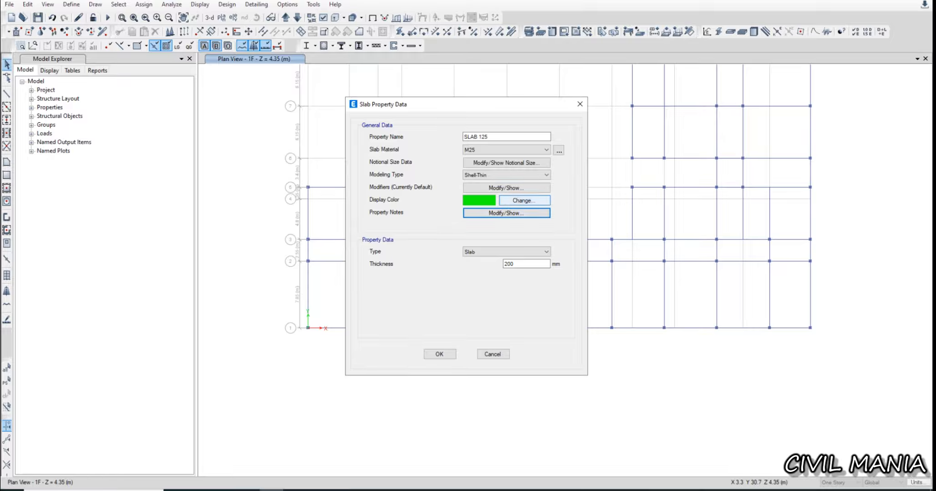
pyautogui.click(506, 188)
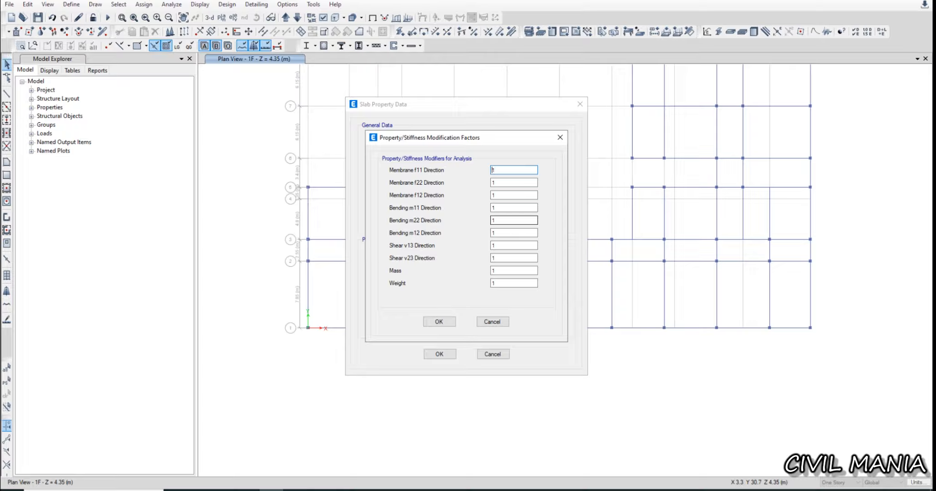
pyautogui.click(505, 208)
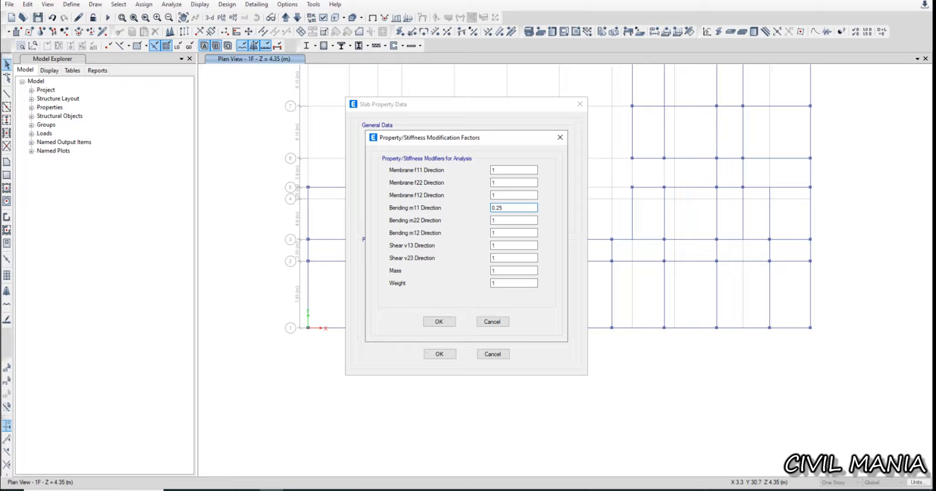
pyautogui.click(501, 221)
pyautogui.press('Tab')
pyautogui.click(502, 246)
pyautogui.press('Tab')
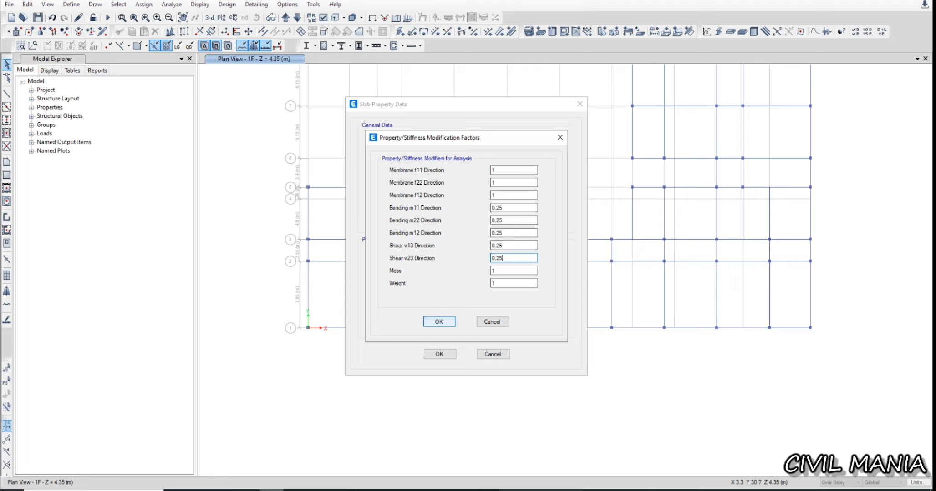
pyautogui.click(439, 321)
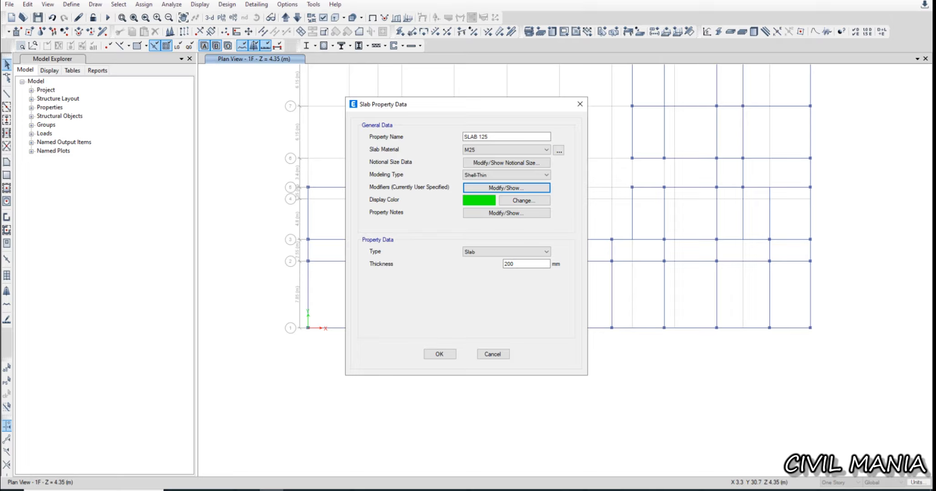
# Set the SLAB 125 thickness to 125 mm and accept the slab property
pyautogui.doubleClick(508, 264)
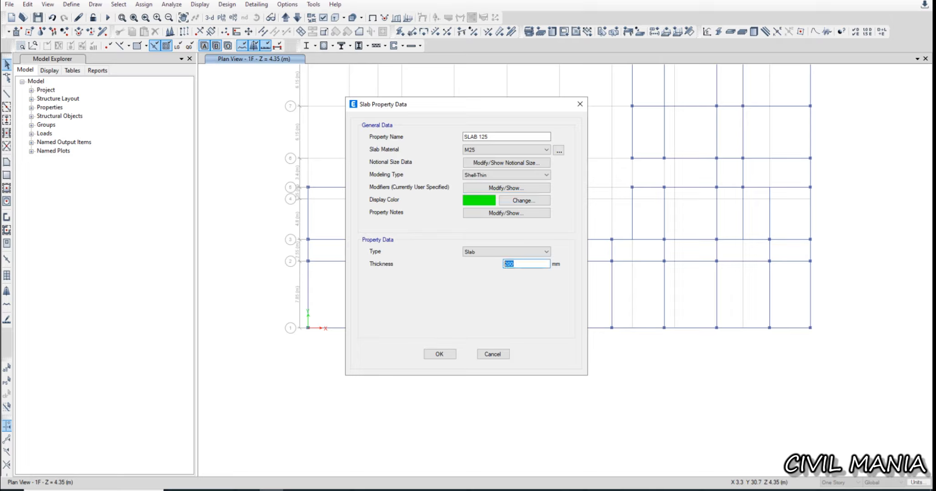
pyautogui.write('125')
pyautogui.click(439, 354)
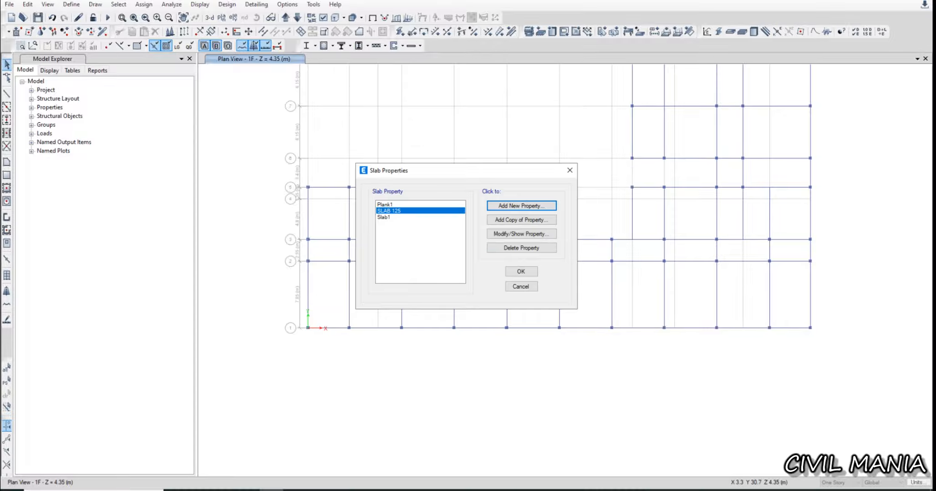
# Delete the default Slab1 and Plank1 slab properties and accept the slab property list
pyautogui.click(384, 217)
pyautogui.click(521, 248)
pyautogui.click(479, 277)
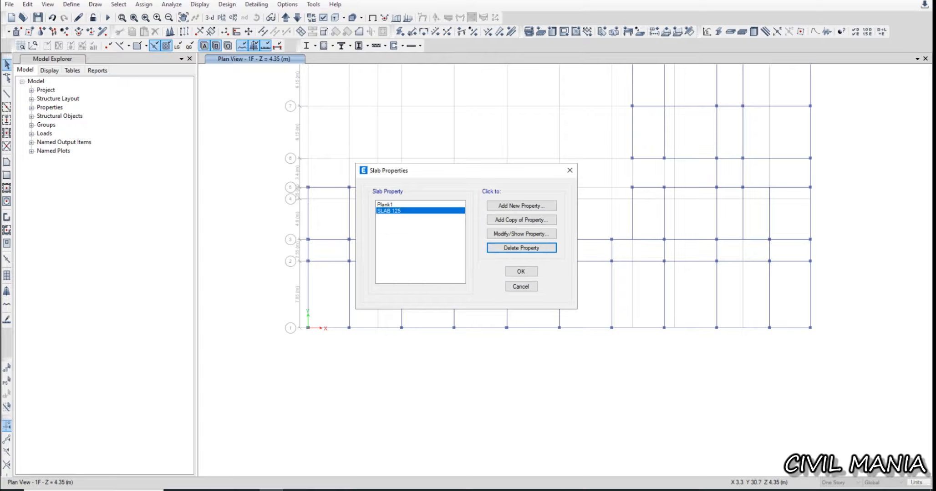
pyautogui.click(385, 204)
pyautogui.click(521, 248)
pyautogui.click(480, 276)
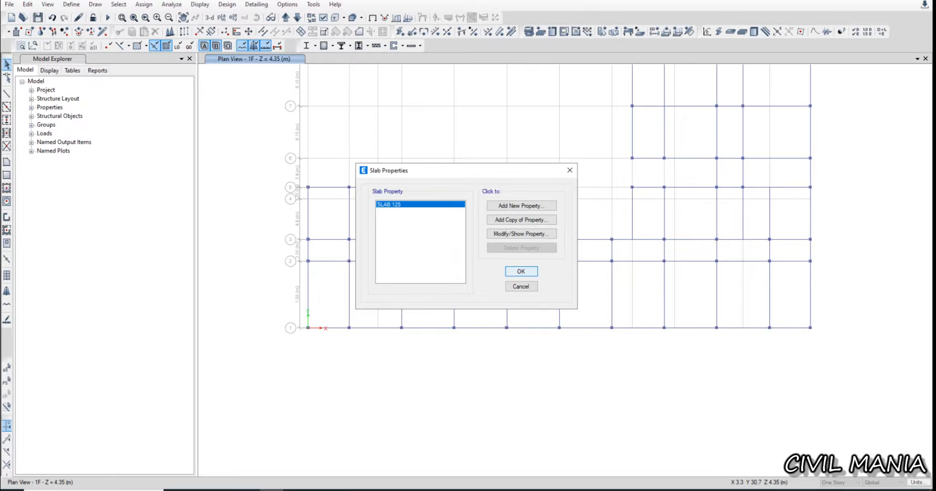
pyautogui.click(520, 272)
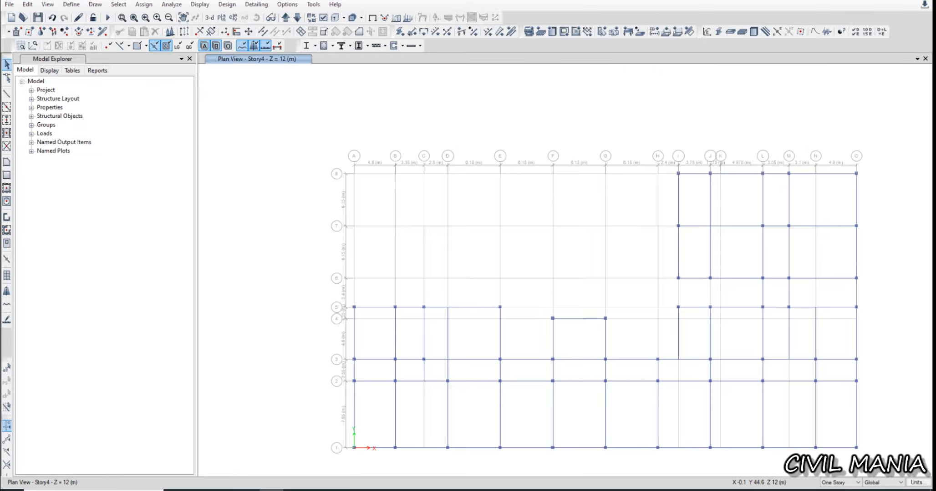
pyautogui.click(71, 4)
pyautogui.click(264, 65)
pyautogui.click(71, 4)
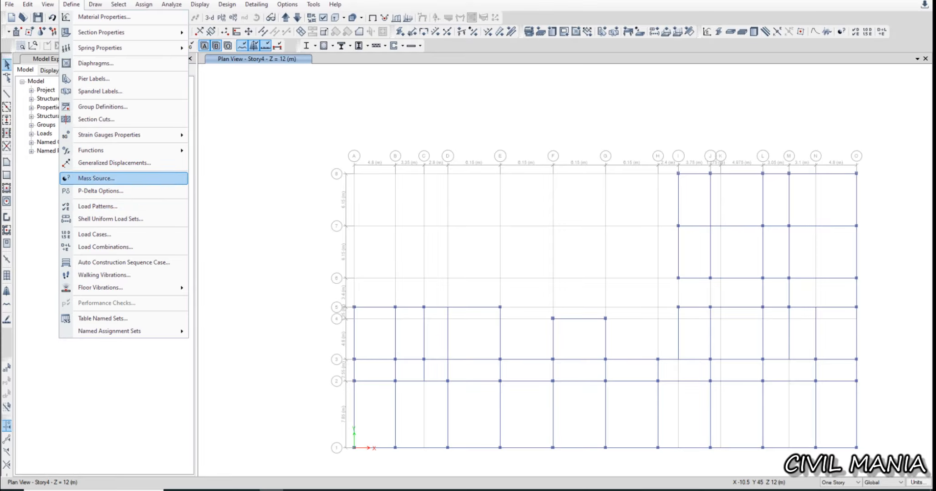
pyautogui.click(373, 135)
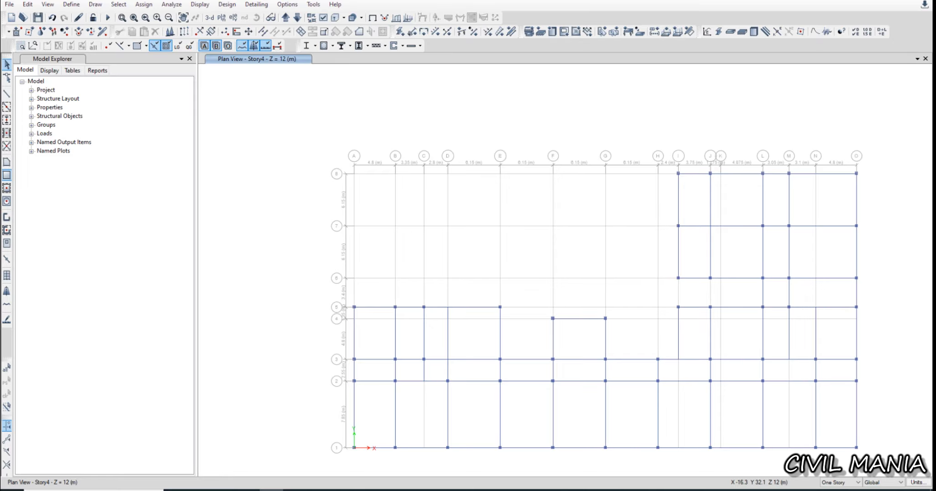
# Start drawing floor areas on the Story4 plan and check the available area properties, choosing Slab1
pyautogui.moveTo(451, 352); pyautogui.dragTo(440, 297, button='middle')
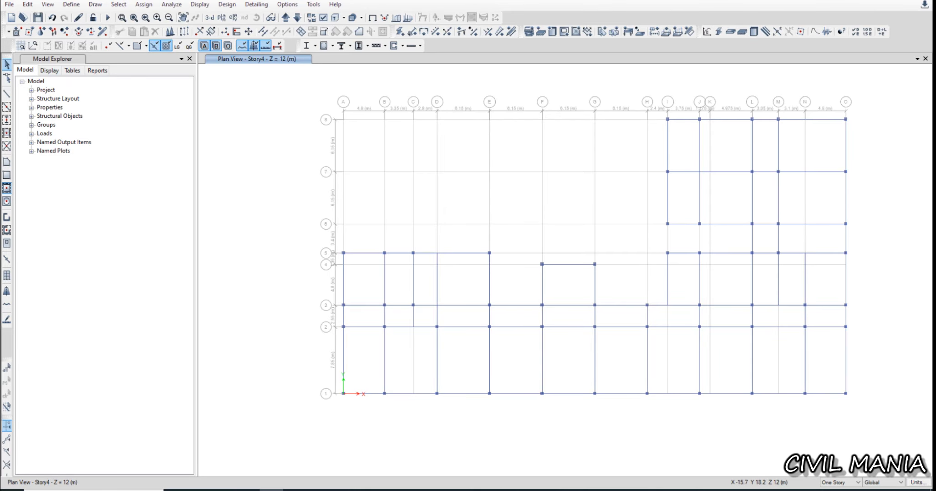
pyautogui.click(7, 200)
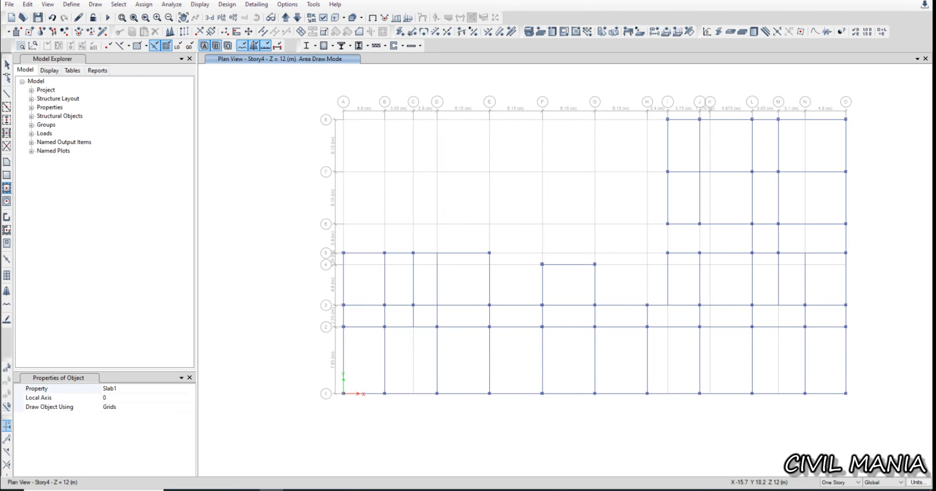
pyautogui.click(136, 389)
pyautogui.click(191, 388)
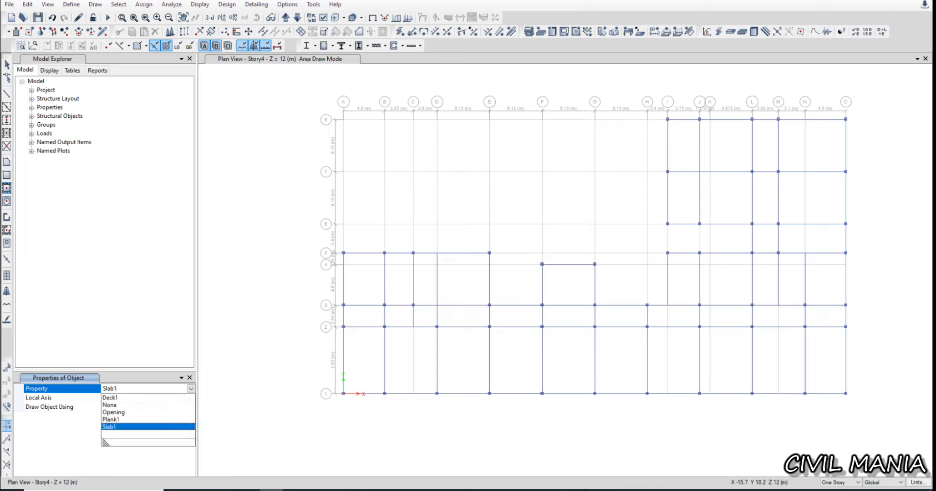
pyautogui.click(146, 426)
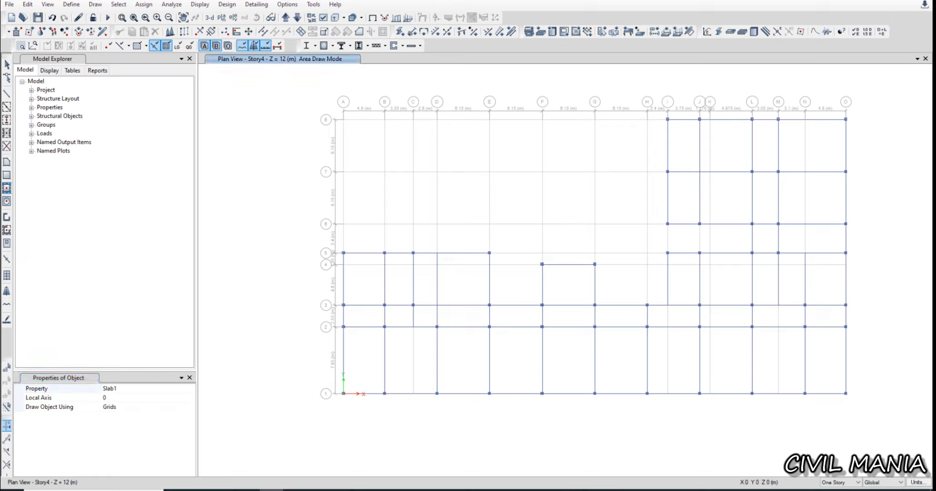
# Review the Plank1 slab property and the defaults for a new slab property, leaving without saving
pyautogui.click(71, 4)
pyautogui.moveTo(101, 32)
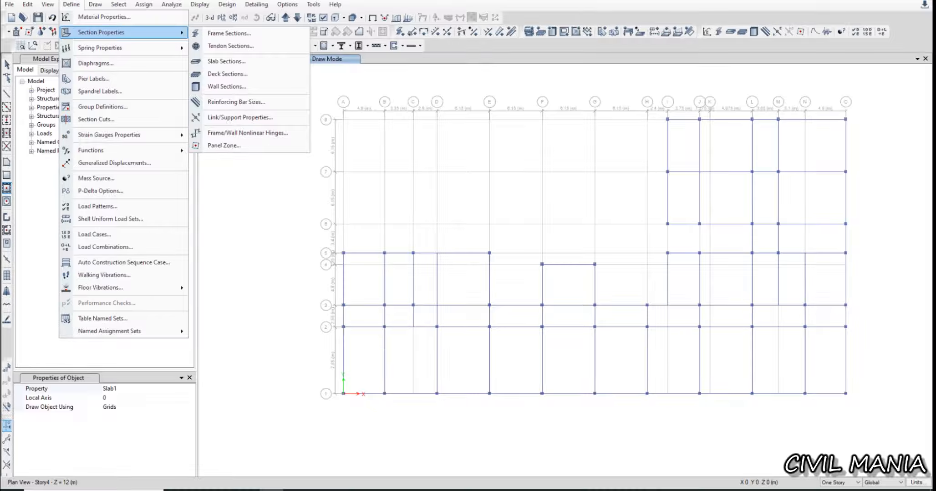
pyautogui.click(226, 61)
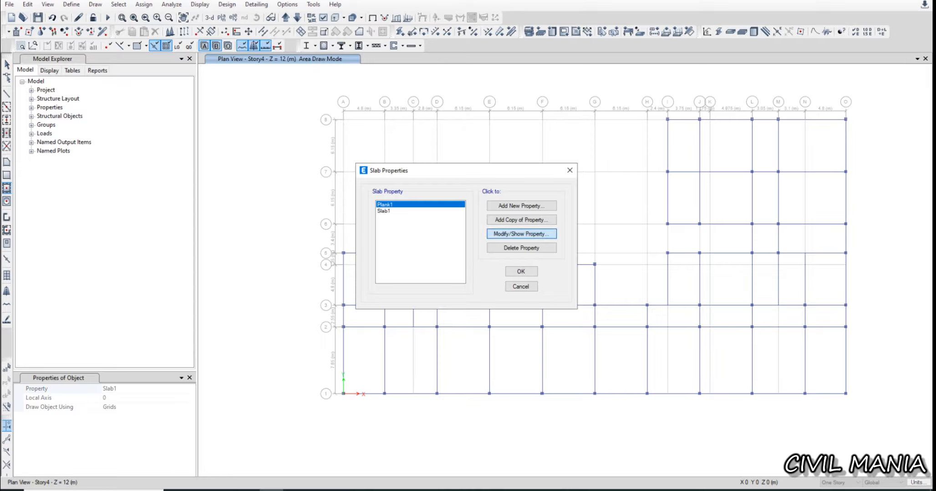
pyautogui.click(522, 234)
pyautogui.click(494, 354)
pyautogui.click(384, 211)
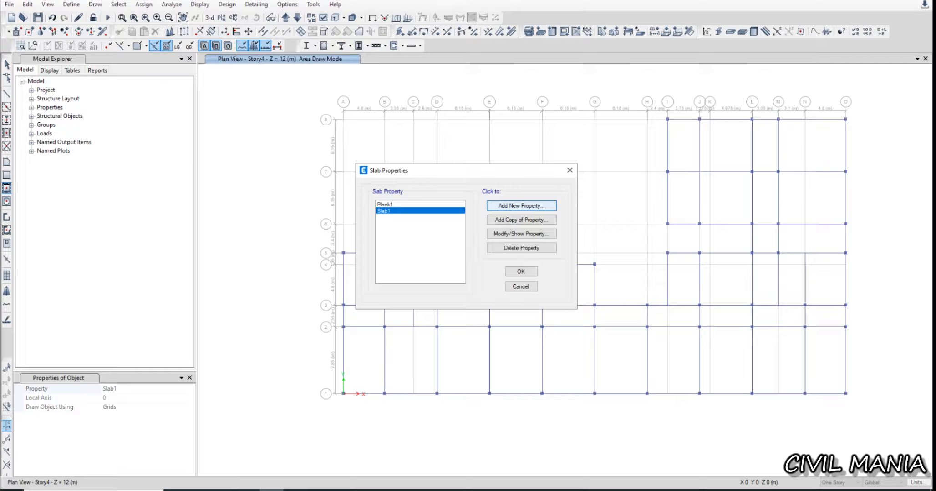
pyautogui.click(521, 206)
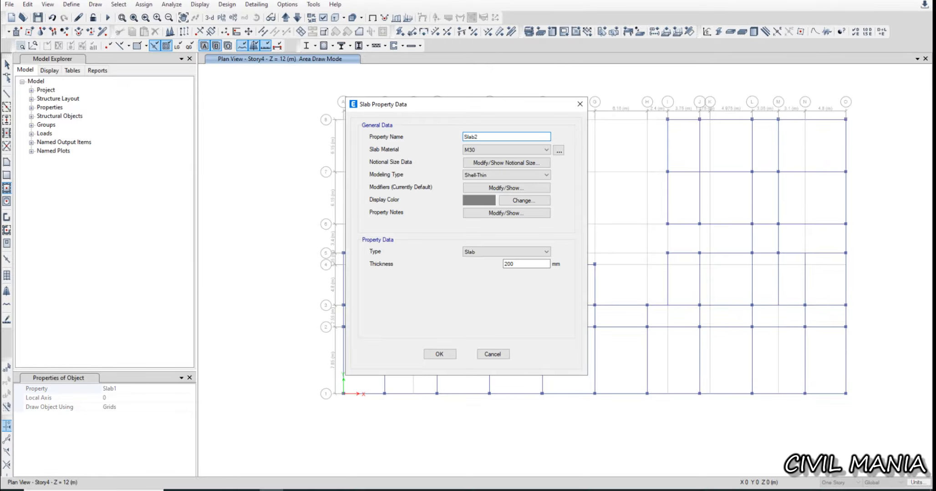
pyautogui.click(492, 354)
pyautogui.click(520, 287)
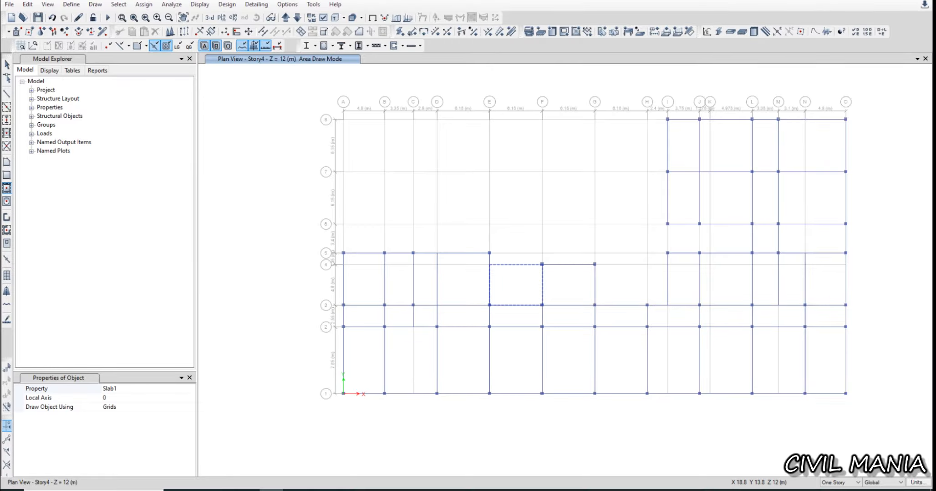
# Check the plan views of the lower stories and inspect the model in 3-D
pyautogui.click(285, 17)
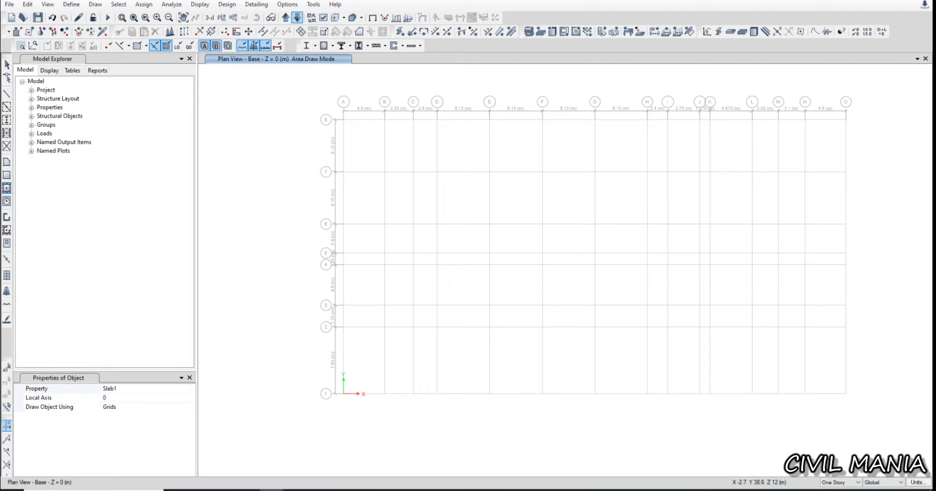
pyautogui.click(297, 17)
pyautogui.click(297, 17)
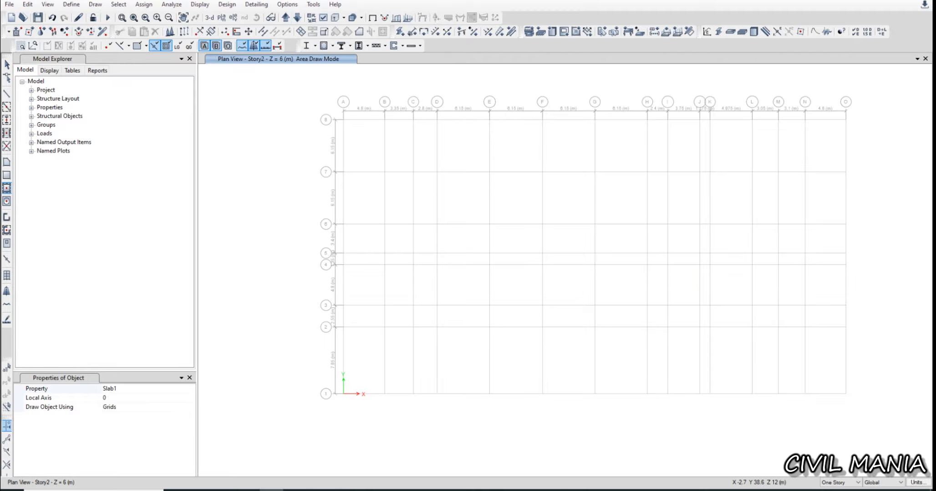
pyautogui.click(209, 18)
pyautogui.keyDown('shift'); pyautogui.moveTo(560, 337); pyautogui.dragTo(460, 293, button='middle'); pyautogui.keyUp('shift')
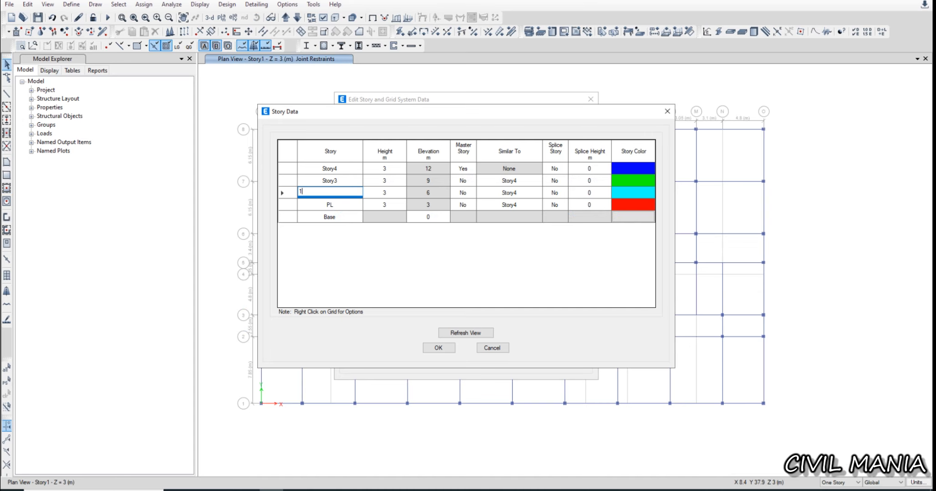
# Name the two stories above PL as 1F and ROOF, and delete Story4 while keeping the existing story elevations
pyautogui.doubleClick(329, 180)
pyautogui.write('2')
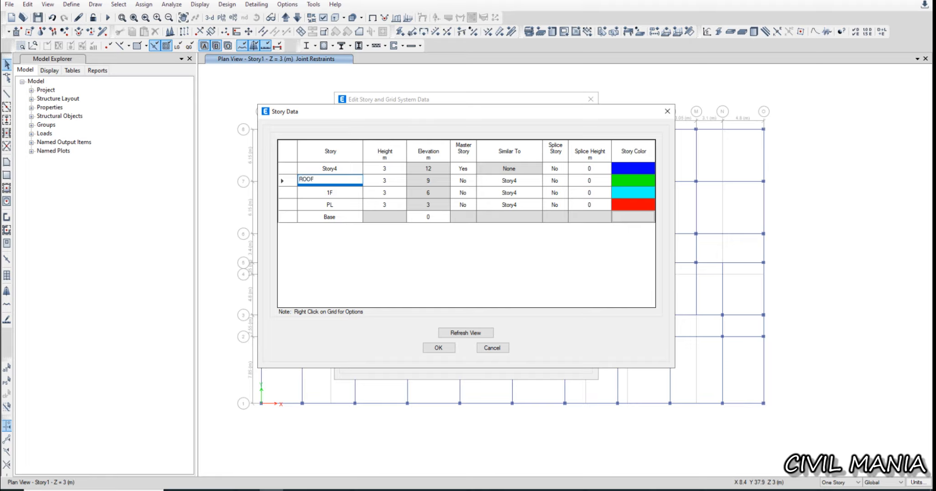
pyautogui.click(290, 168)
pyautogui.rightClick(297, 164)
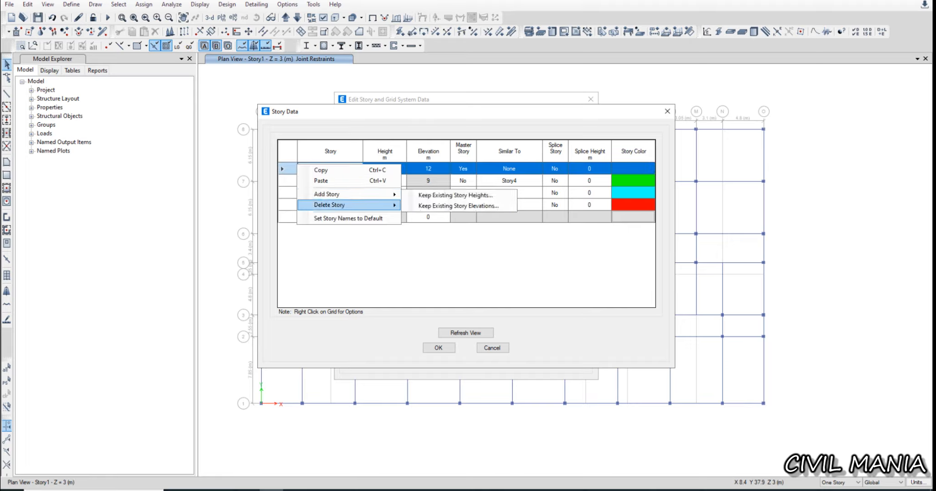
pyautogui.moveTo(348, 205)
pyautogui.click(461, 206)
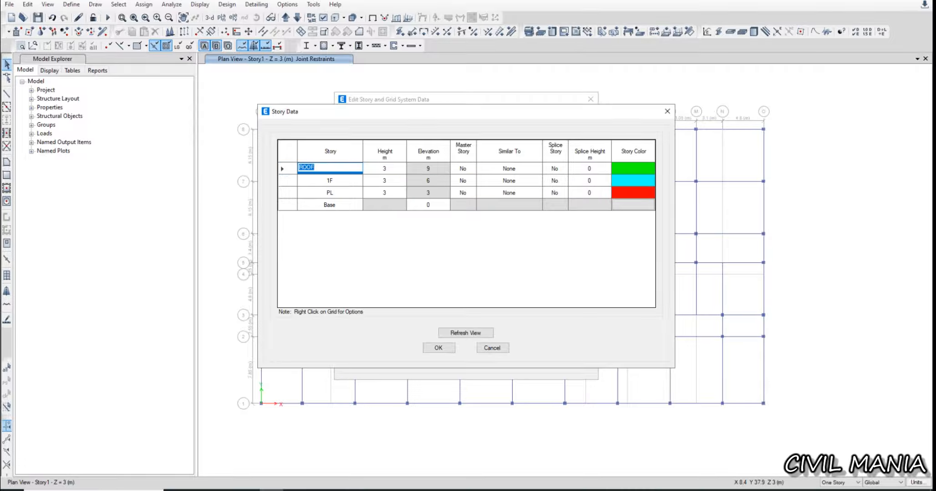
# Set the story heights to 0.75 m for PL and 3.6 m for both 1F and ROOF, and apply the story data
pyautogui.click(385, 193)
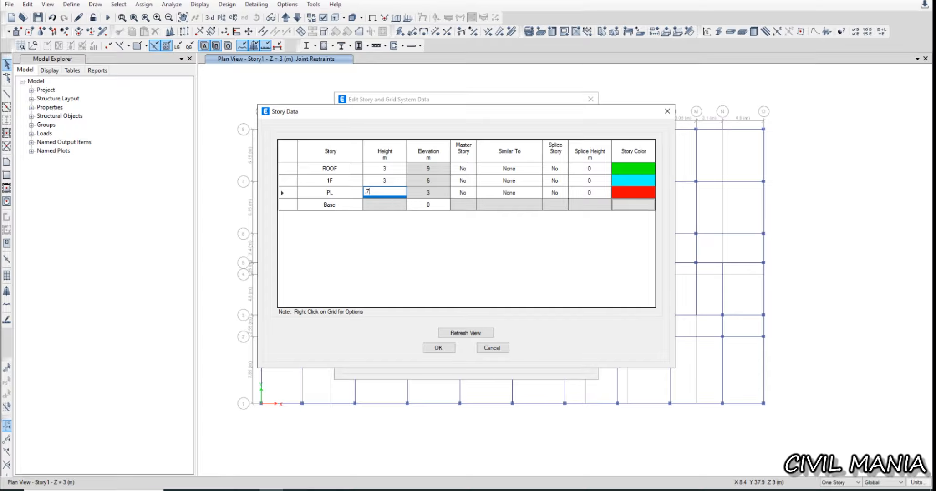
pyautogui.click(384, 180)
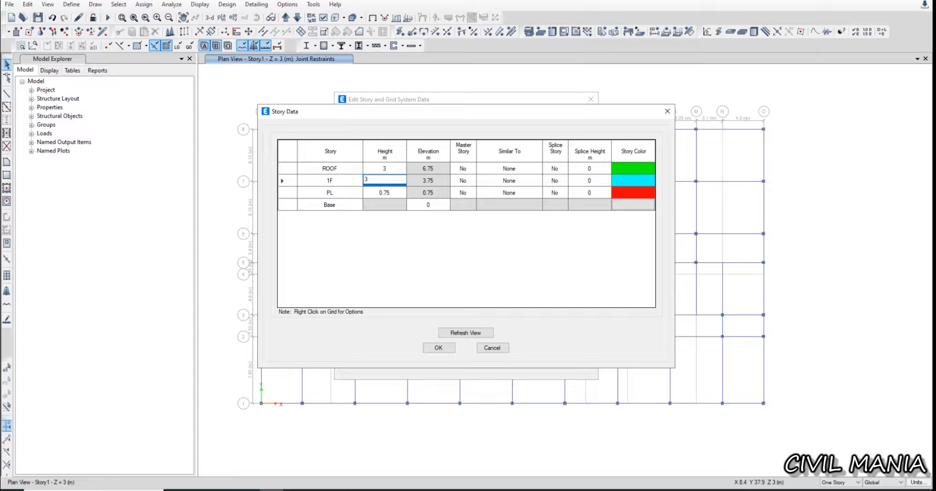
pyautogui.click(385, 168)
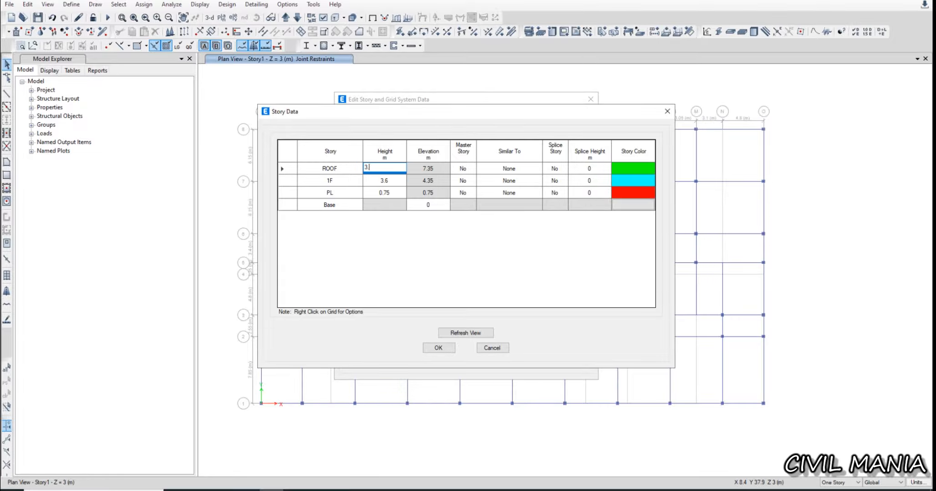
pyautogui.click(439, 349)
pyautogui.click(437, 357)
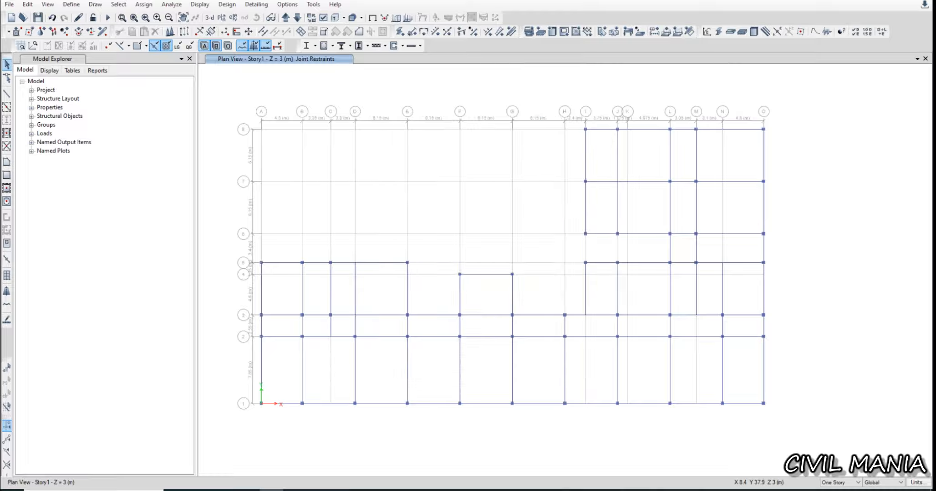
# On the ROOF plan, delete the framing along grid A between grids 1 and 5, including the beams to grid B
pyautogui.moveTo(445, 343); pyautogui.dragTo(349, 272, button='middle')
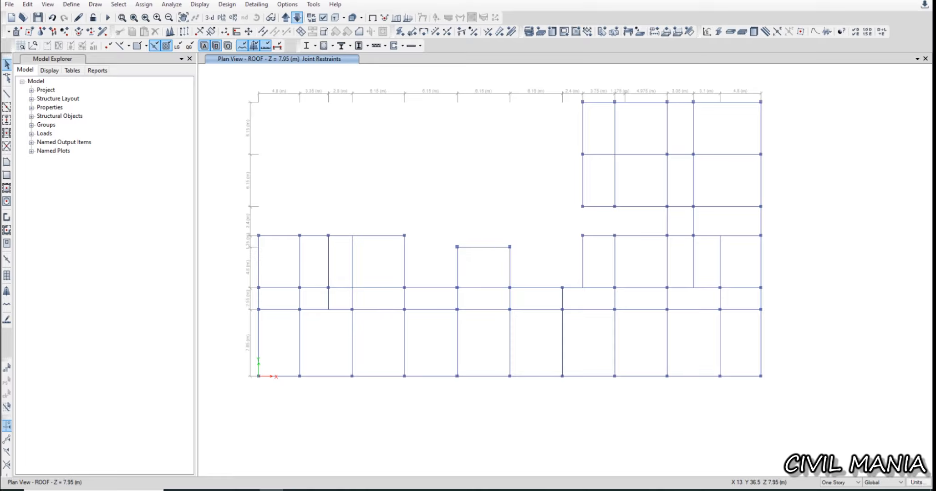
pyautogui.click(286, 18)
pyautogui.click(286, 18)
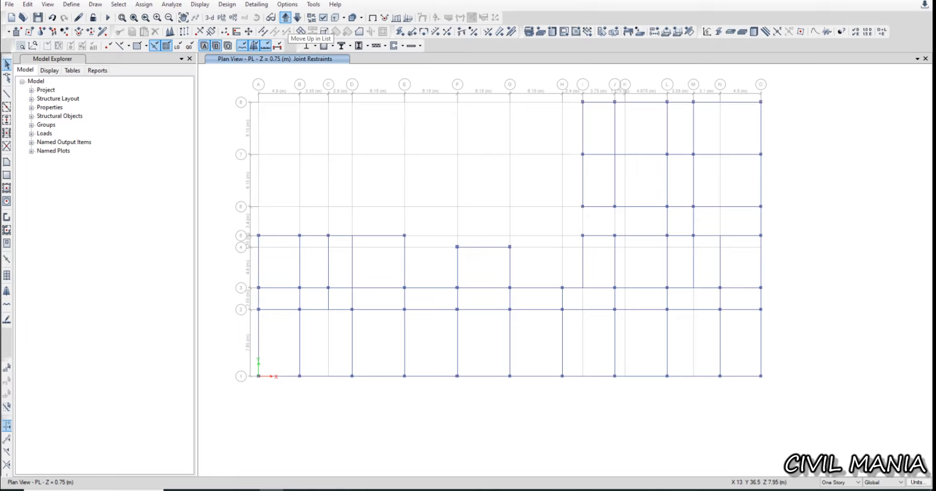
pyautogui.click(285, 18)
pyautogui.click(286, 18)
pyautogui.moveTo(306, 246); pyautogui.dragTo(374, 205, button='middle')
pyautogui.moveTo(357, 185); pyautogui.dragTo(280, 358)
pyautogui.press('Delete')
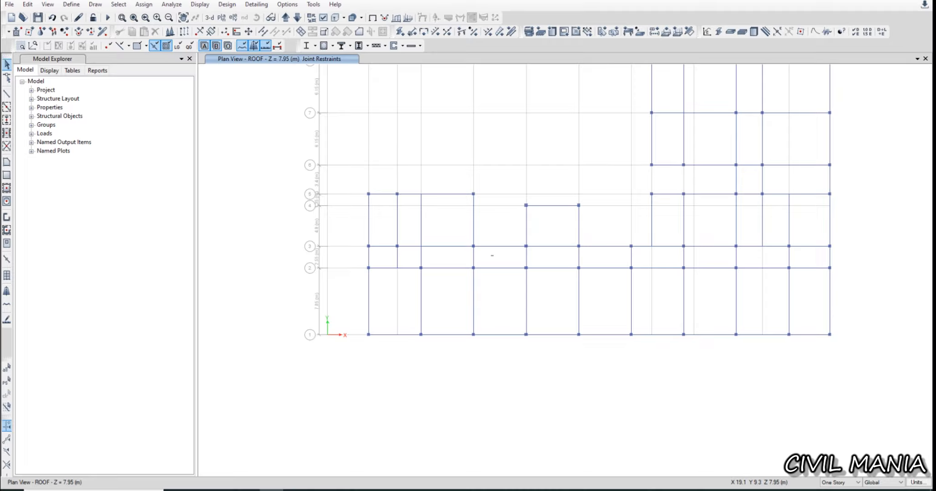
# Delete the other ROOF framing west of grid H, keeping only the rectangle bounded by grids B, C, 3 and 5
pyautogui.moveTo(494, 254); pyautogui.dragTo(314, 339)
pyautogui.press('Delete')
pyautogui.moveTo(488, 161); pyautogui.dragTo(411, 270)
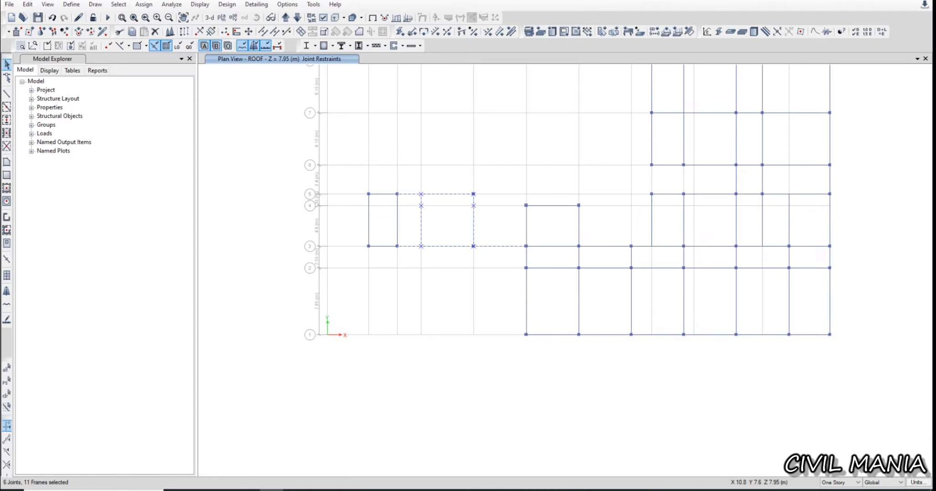
pyautogui.press('Delete')
pyautogui.moveTo(599, 168); pyautogui.dragTo(511, 353)
pyautogui.press('Delete')
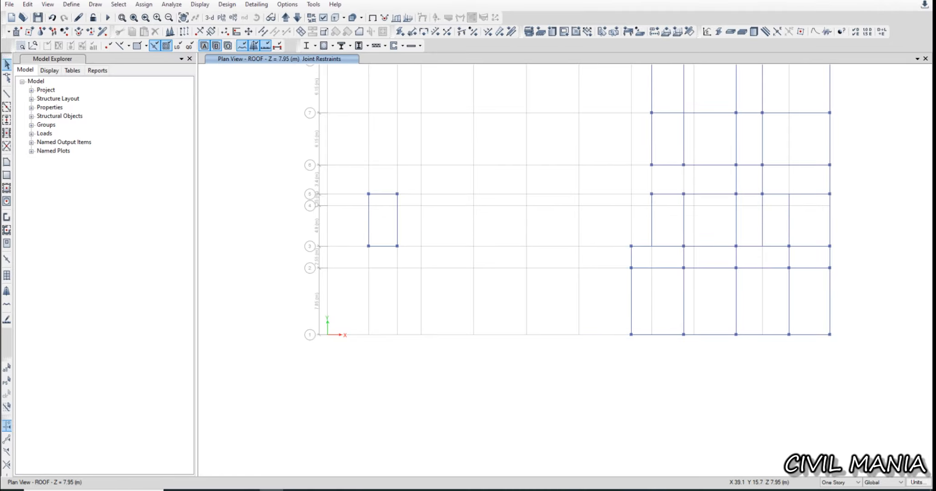
# Delete the ROOF framing south of grid 6 between grids H and O, keeping the M to O bay down to grid 5
pyautogui.moveTo(847, 210); pyautogui.dragTo(594, 355)
pyautogui.press('Delete')
pyautogui.moveTo(746, 181); pyautogui.dragTo(611, 244)
pyautogui.press('Delete')
pyautogui.moveTo(846, 195); pyautogui.dragTo(792, 211)
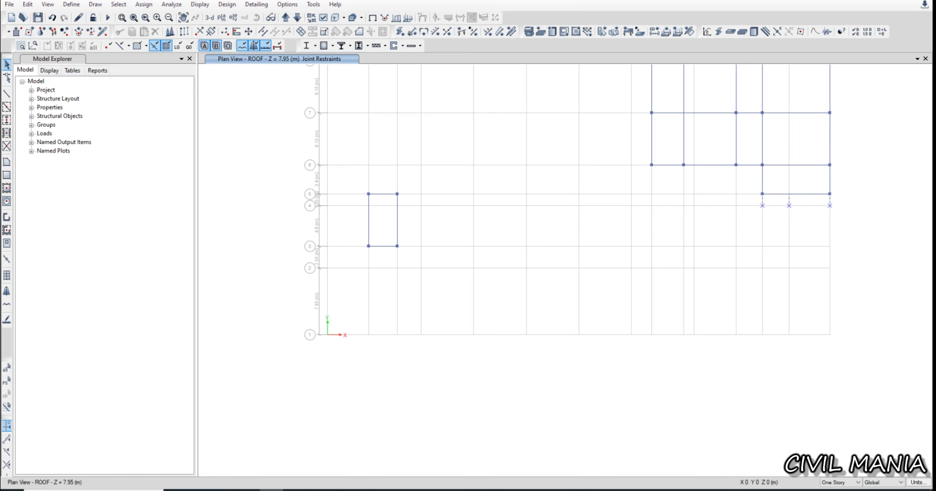
pyautogui.press('Delete')
pyautogui.moveTo(773, 219); pyautogui.dragTo(729, 306, button='middle')
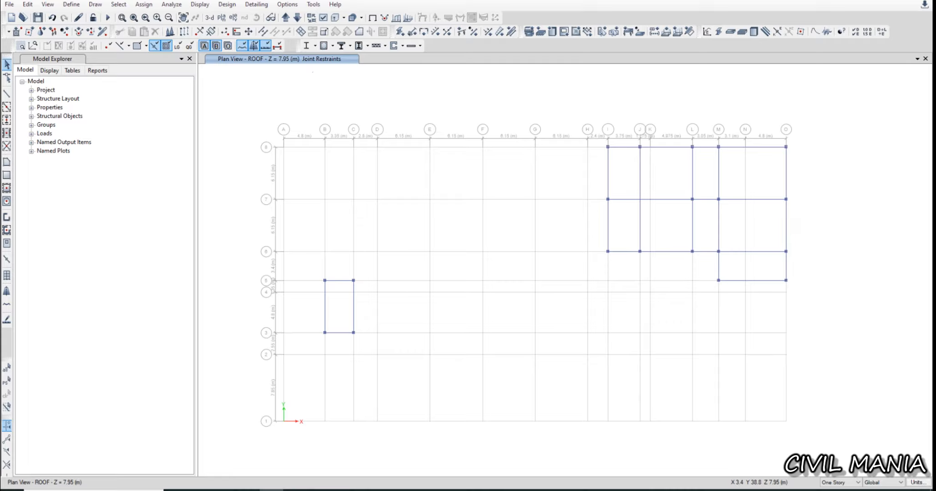
# Check the Base and ROOF plans and inspect the trimmed roof framing in 3-D
pyautogui.click(285, 18)
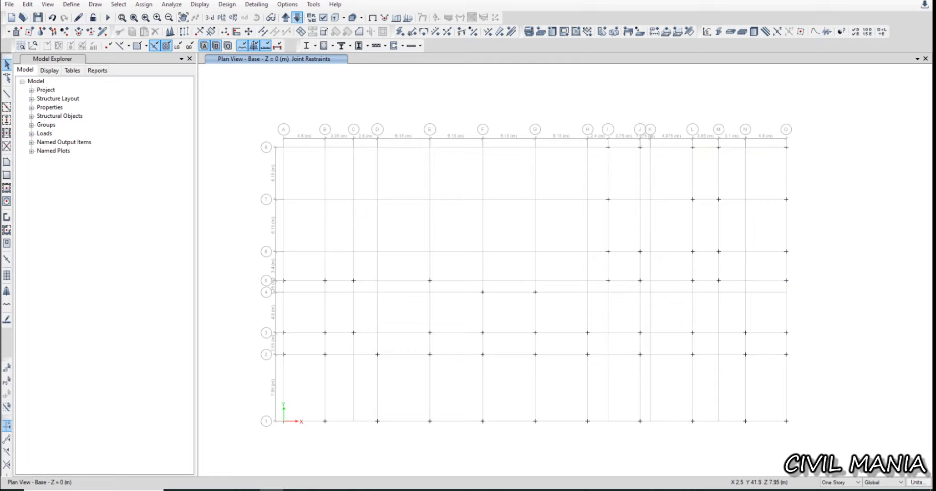
pyautogui.click(297, 17)
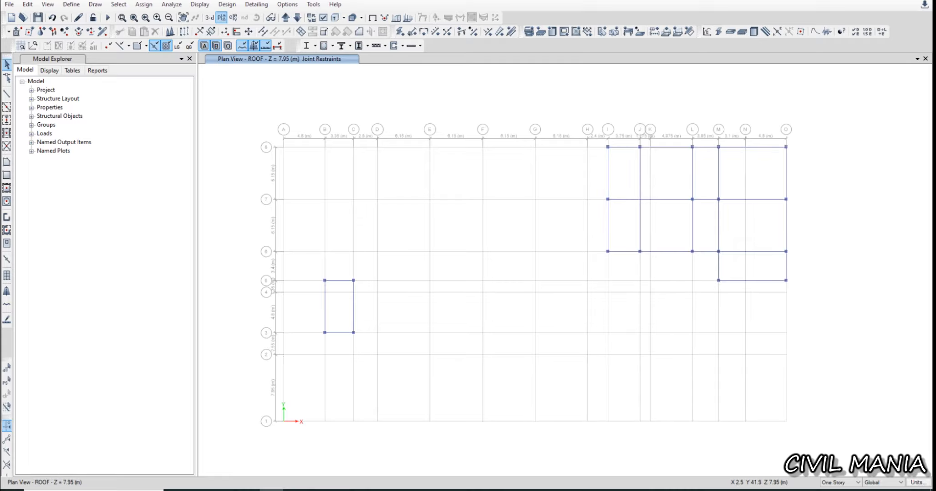
pyautogui.click(210, 17)
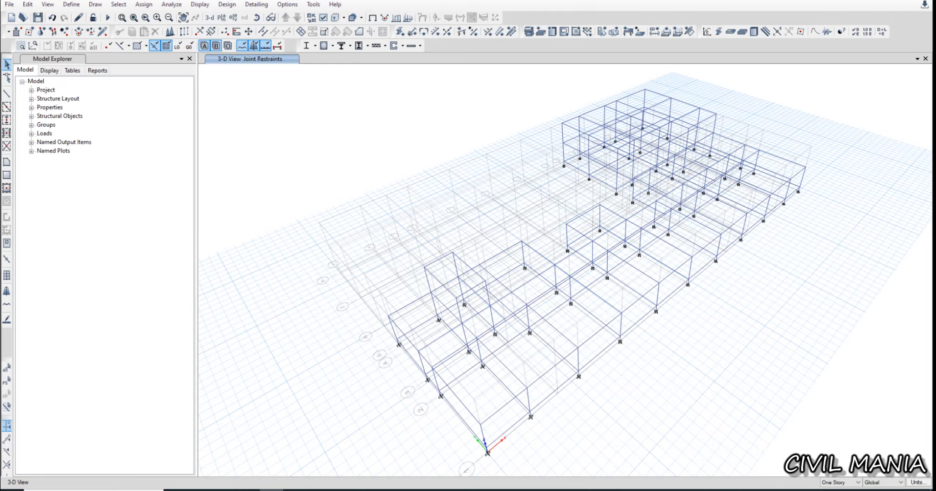
pyautogui.keyDown('shift'); pyautogui.moveTo(564, 319); pyautogui.dragTo(455, 264, button='middle'); pyautogui.keyUp('shift')
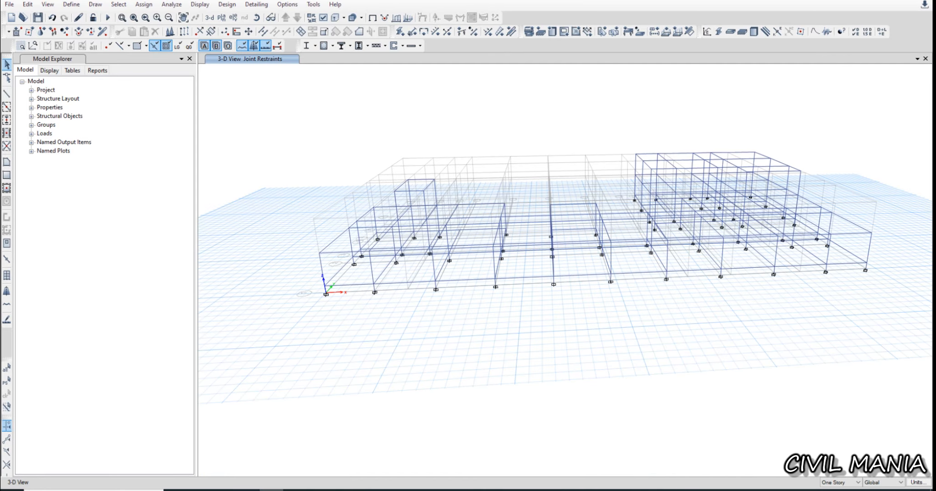
# Show the frames extruded in the 3-D view and inspect the whole structure from several angles
pyautogui.click(209, 17)
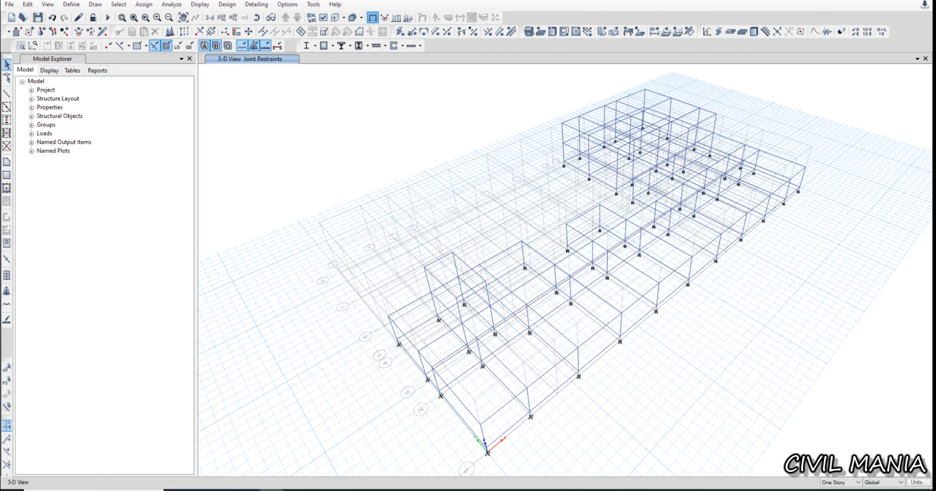
pyautogui.click(336, 18)
pyautogui.keyDown('shift'); pyautogui.moveTo(564, 292); pyautogui.dragTo(457, 227, button='middle'); pyautogui.keyUp('shift')
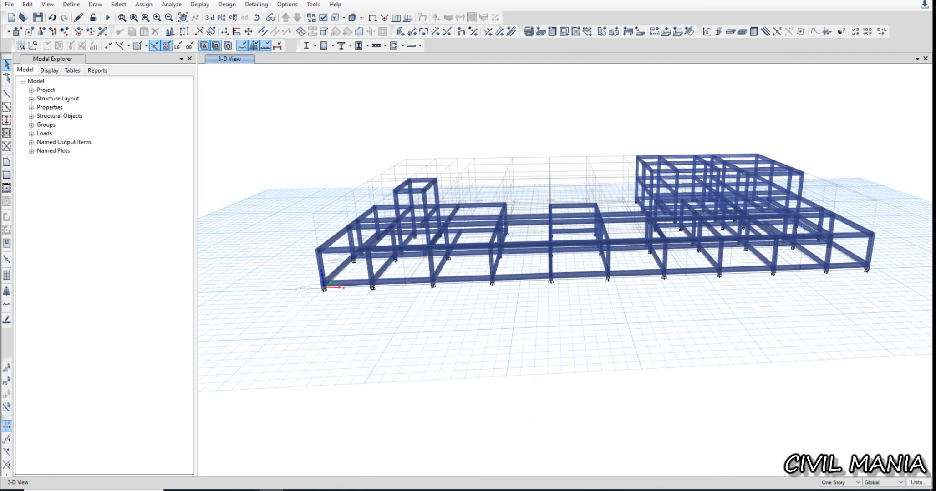
pyautogui.keyDown('shift'); pyautogui.moveTo(592, 228); pyautogui.dragTo(618, 228, button='middle'); pyautogui.keyUp('shift')
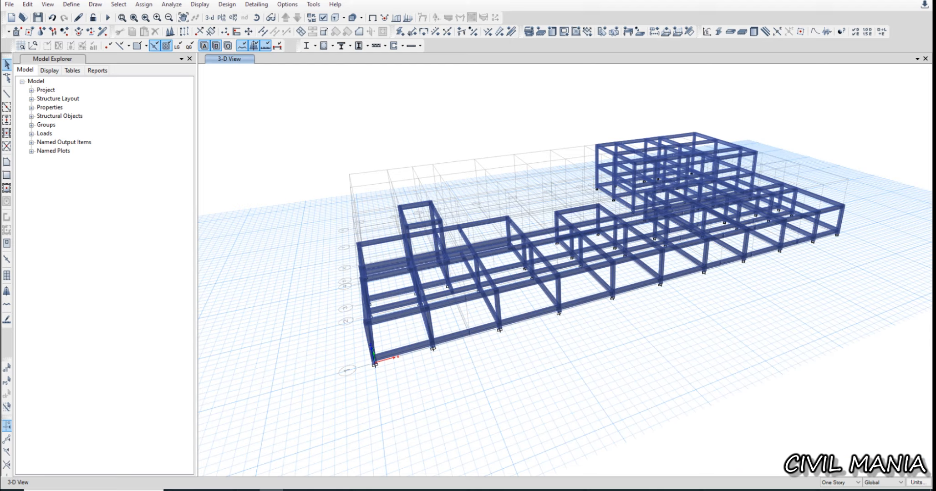
# Open the 1F plan view and turn off the extruded frame display
pyautogui.click(224, 32)
pyautogui.click(221, 18)
pyautogui.click(465, 225)
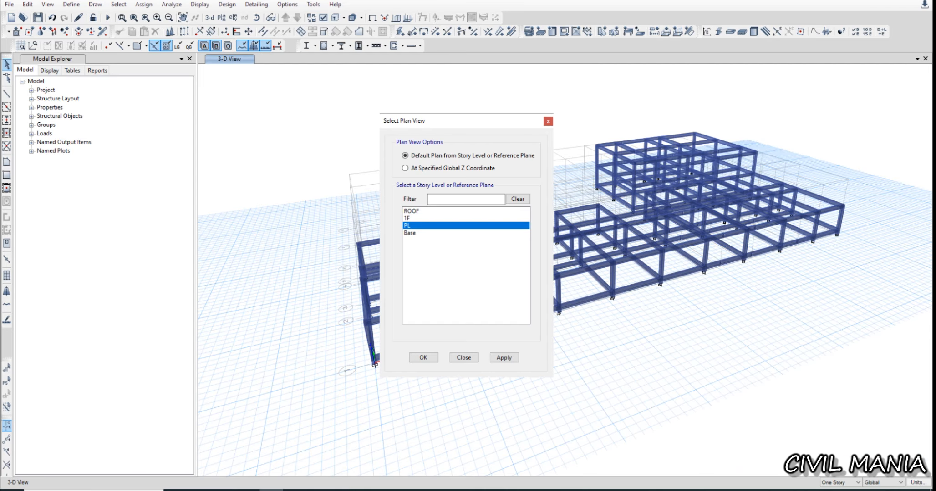
pyautogui.click(464, 218)
pyautogui.click(423, 358)
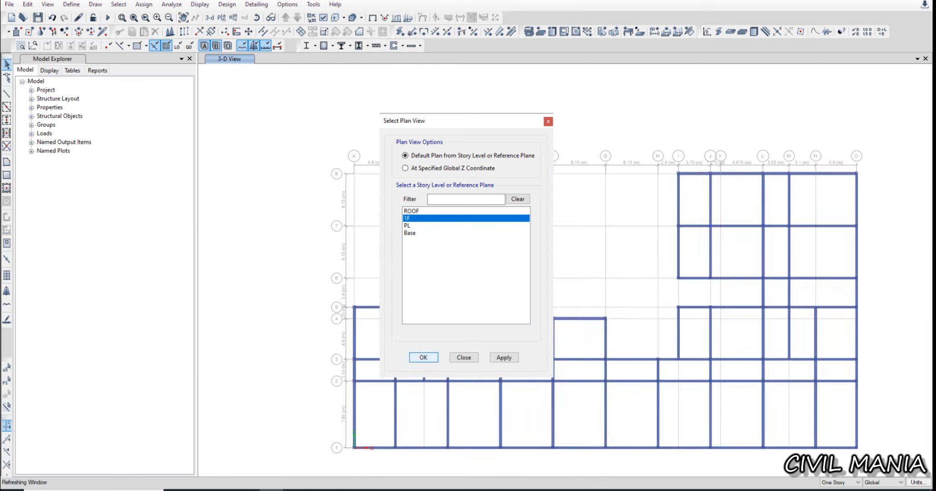
pyautogui.click(384, 18)
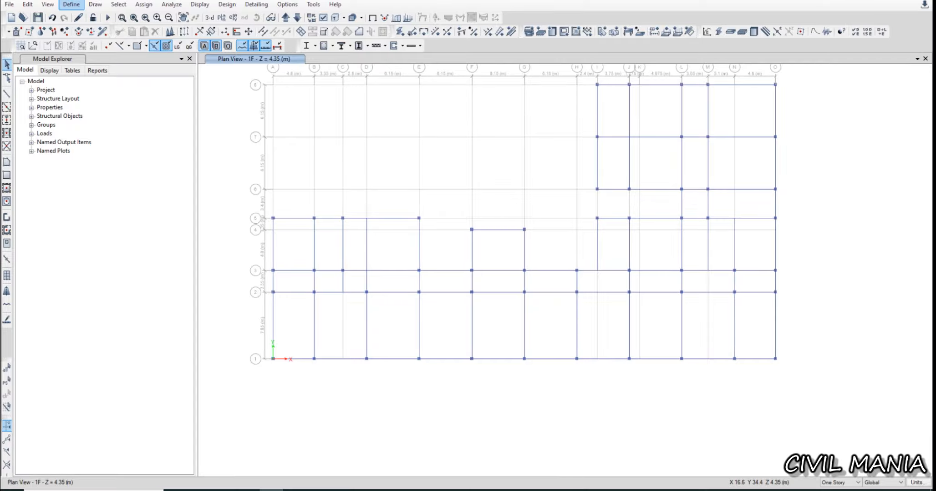
# Open the list of model definitions
pyautogui.click(71, 5)
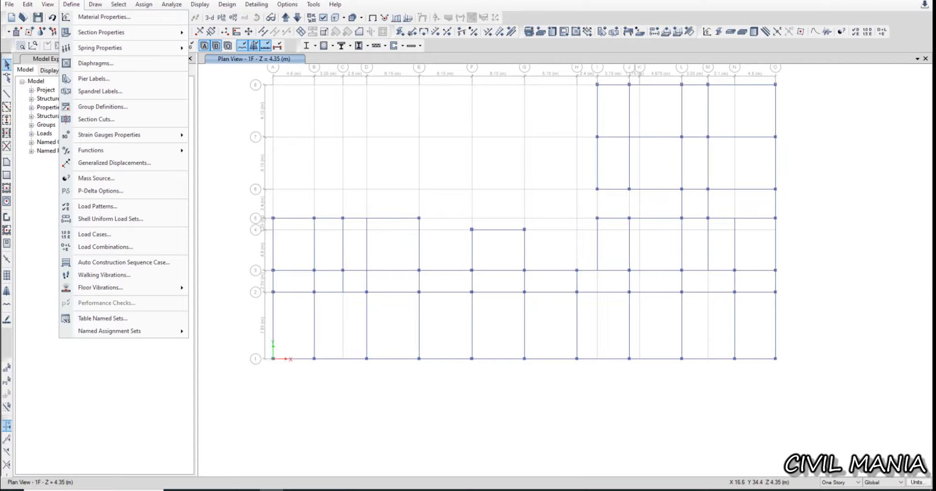
# Start a new slab property named SLAB 1251 and set its material to M25
pyautogui.moveTo(101, 32)
pyautogui.click(227, 60)
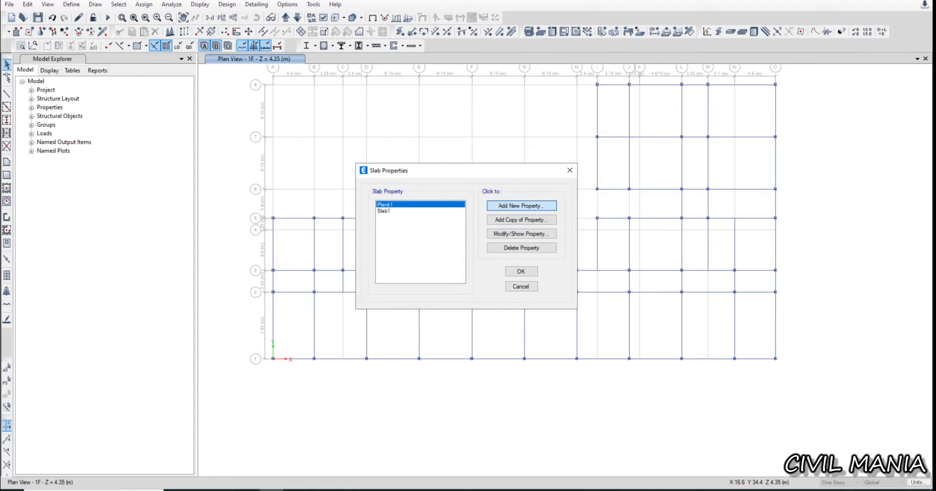
pyautogui.click(521, 206)
pyautogui.moveTo(480, 137); pyautogui.dragTo(463, 137)
pyautogui.write('S')
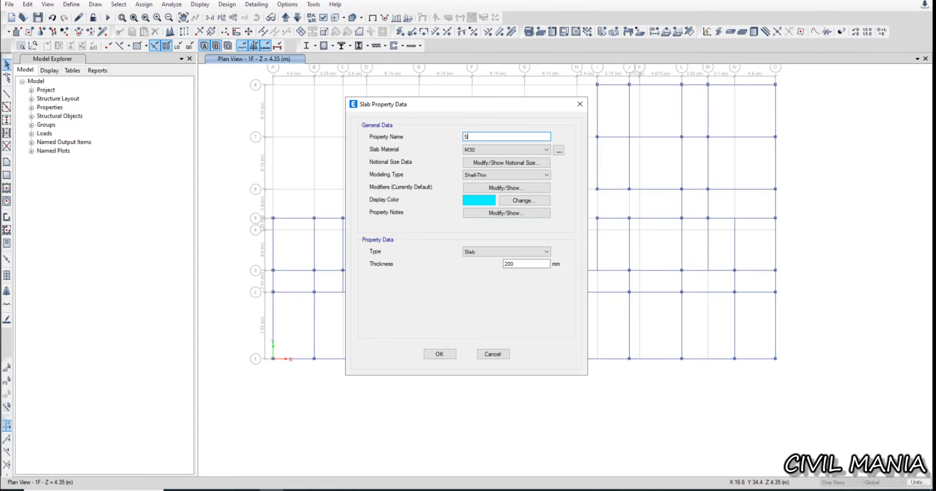
pyautogui.write('LAB 1251')
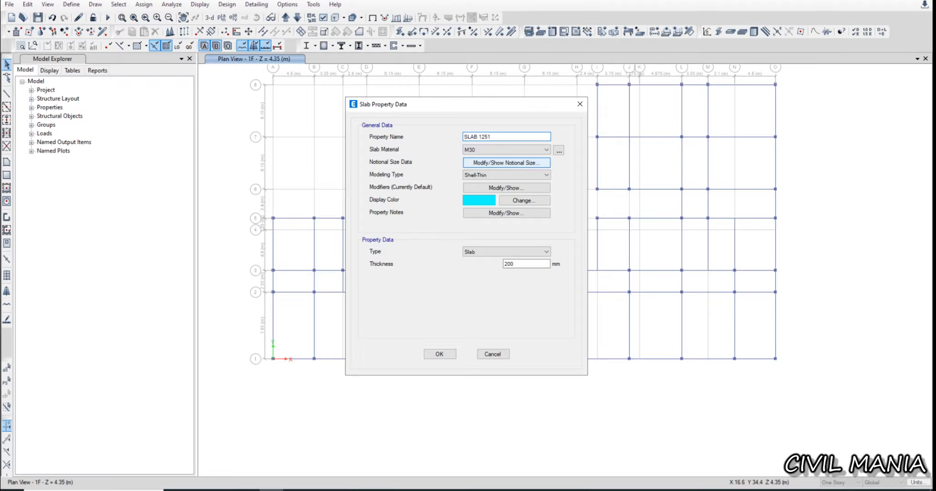
pyautogui.click(505, 149)
pyautogui.click(500, 184)
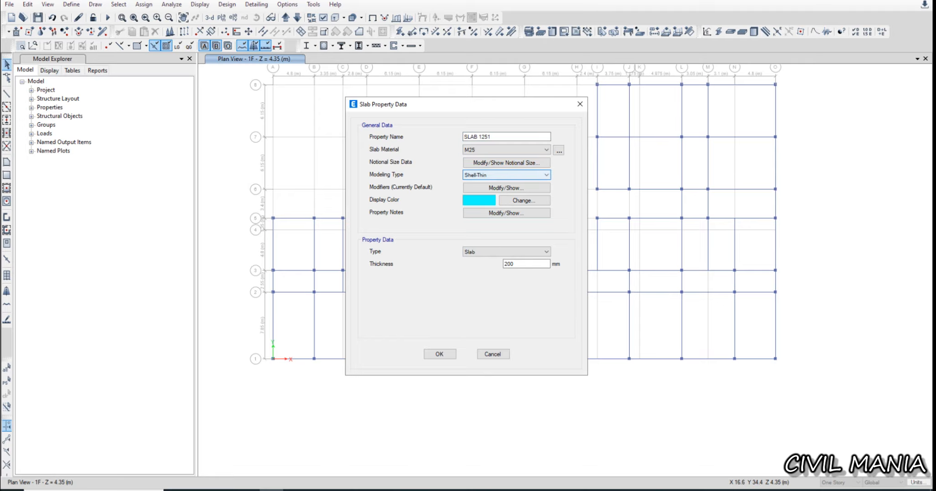
# Set the slab's f11, f22, f12 membrane and m11, m22, m12 bending stiffness modifiers to 0.25
pyautogui.click(506, 188)
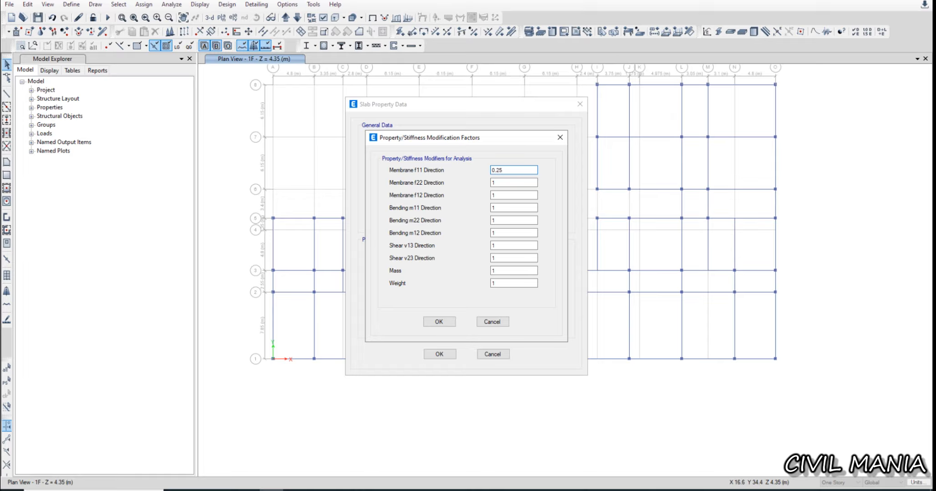
pyautogui.press('Tab')
pyautogui.write('0.25')
pyautogui.press('Tab')
pyautogui.write('0.25')
pyautogui.press('Tab')
pyautogui.write('0.25')
pyautogui.press('Tab')
pyautogui.write('0.25')
pyautogui.press('Tab')
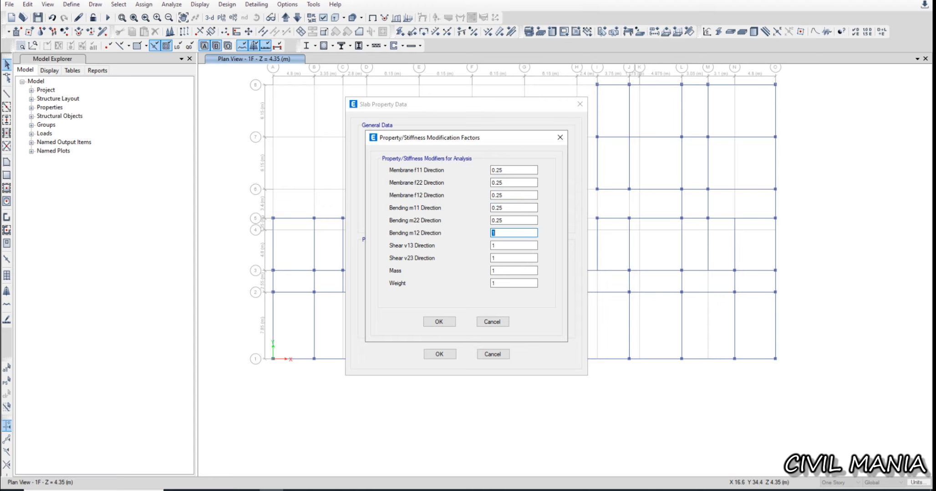
pyautogui.write('0.25')
pyautogui.press('Tab')
pyautogui.click(439, 322)
# Set the slab thickness to 125 mm and correct the property name to SLAB 125
pyautogui.moveTo(518, 265); pyautogui.dragTo(502, 264)
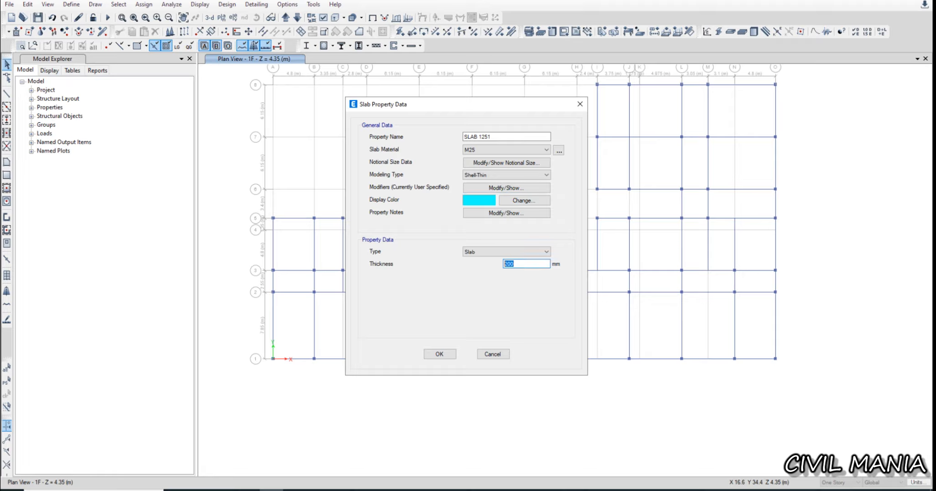
pyautogui.write('125')
pyautogui.moveTo(493, 137); pyautogui.dragTo(487, 137)
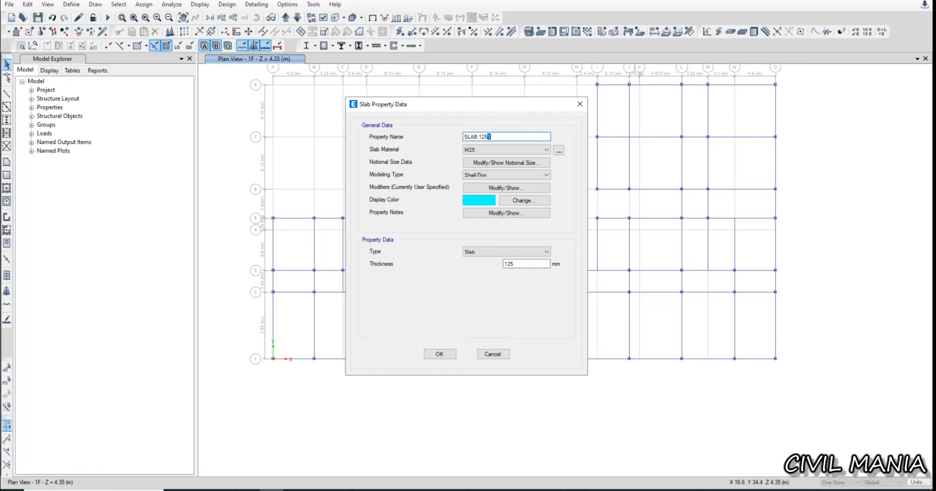
pyautogui.click(439, 354)
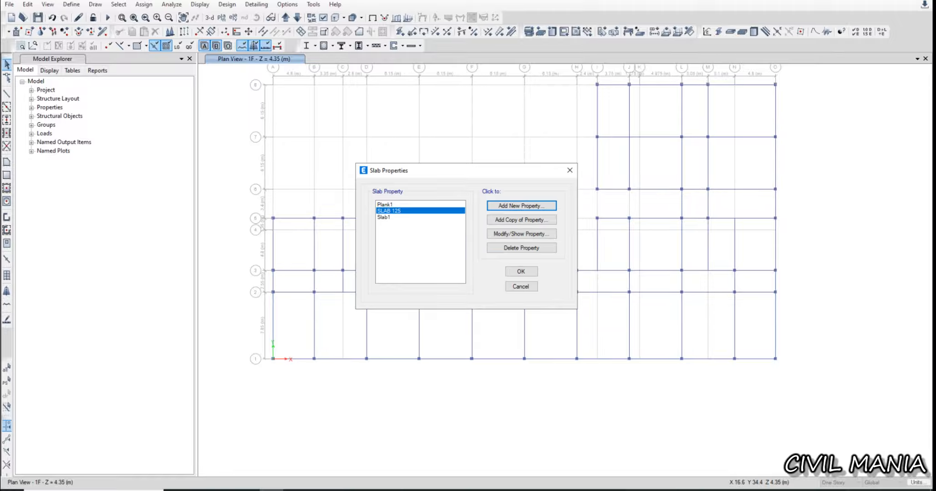
# Delete the default slab properties Slab1 and Plank1, keeping only SLAB 125
pyautogui.click(383, 217)
pyautogui.click(521, 248)
pyautogui.click(479, 277)
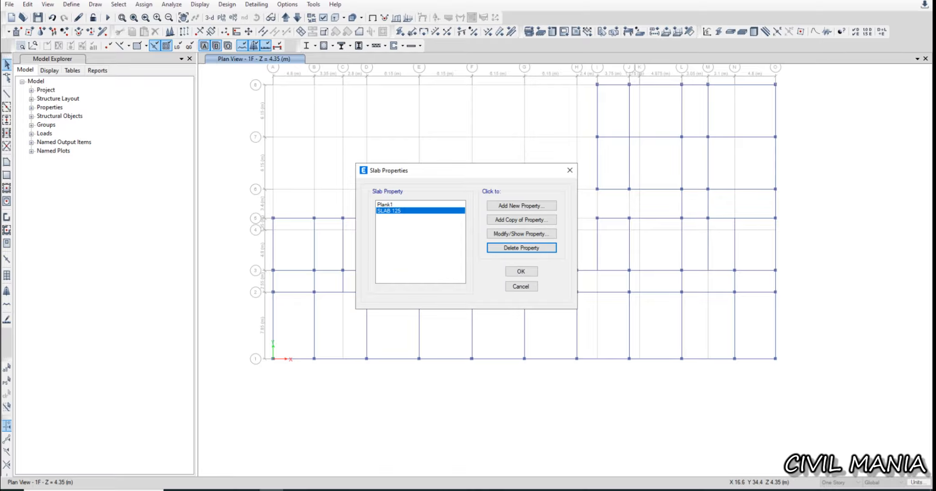
pyautogui.click(385, 204)
pyautogui.click(521, 248)
pyautogui.click(480, 277)
pyautogui.click(521, 271)
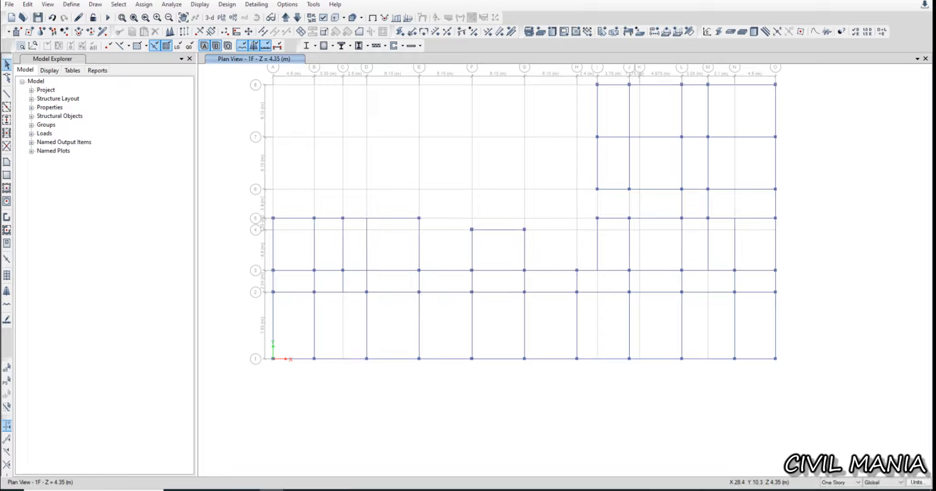
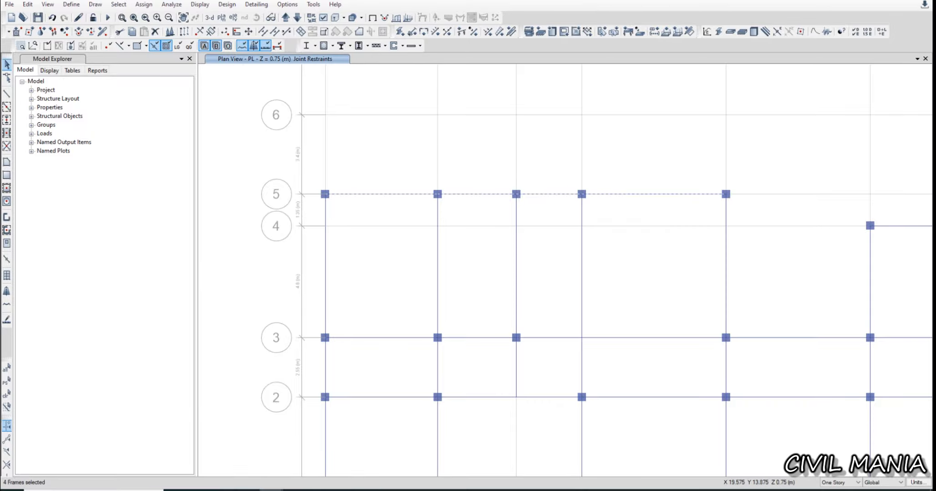
# Complete the selection of outer wall beams on the PL plan and assign them a 10.8 kN/m uniform gravity load under the SIDL pattern
pyautogui.moveTo(782, 256); pyautogui.dragTo(700, 248, button='middle')
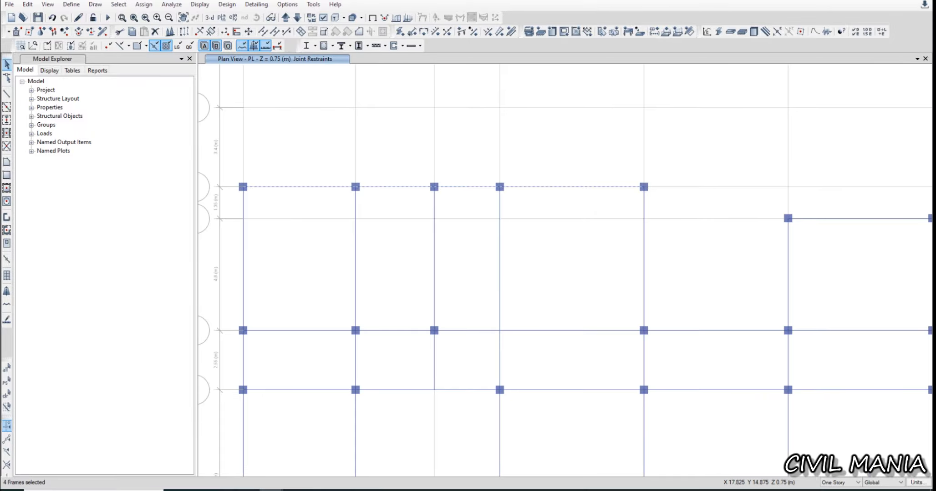
pyautogui.click(643, 218)
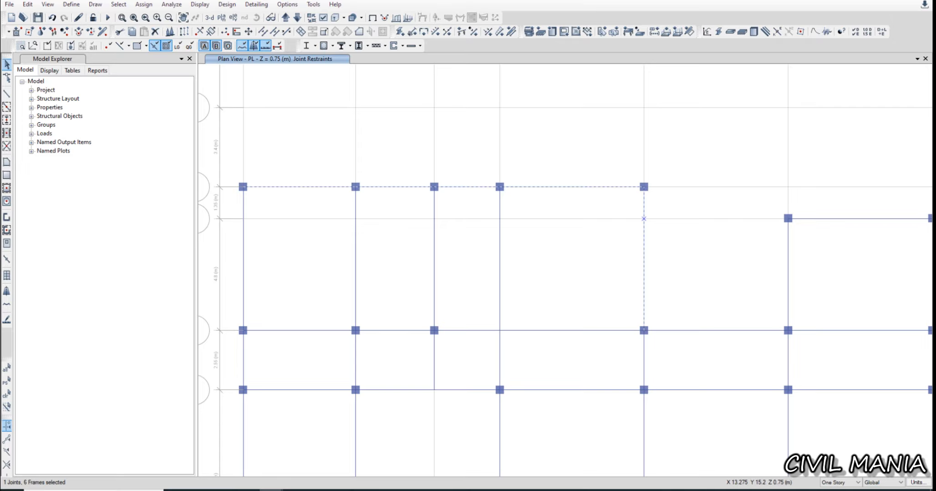
pyautogui.click(644, 219)
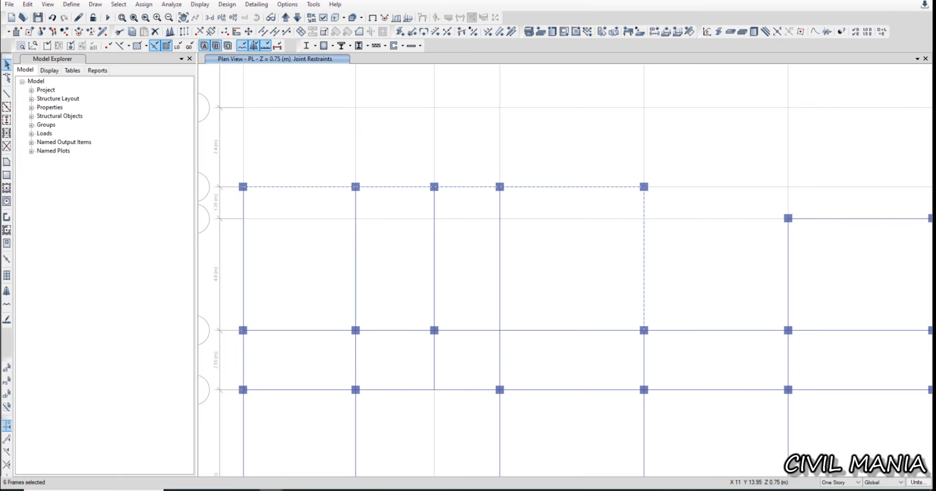
pyautogui.moveTo(244, 209); pyautogui.dragTo(276, 156, button='middle')
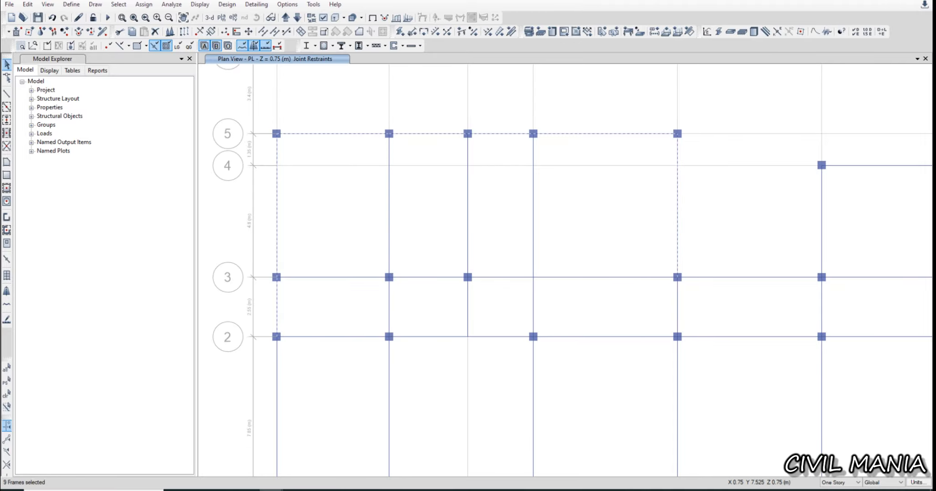
pyautogui.moveTo(280, 384); pyautogui.dragTo(317, 240, button='middle')
pyautogui.click(313, 249)
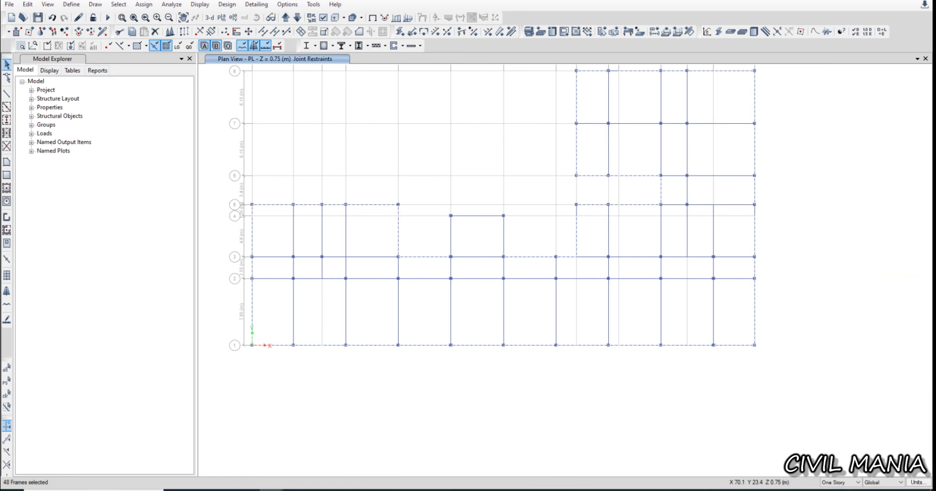
pyautogui.moveTo(851, 146); pyautogui.dragTo(865, 171, button='middle')
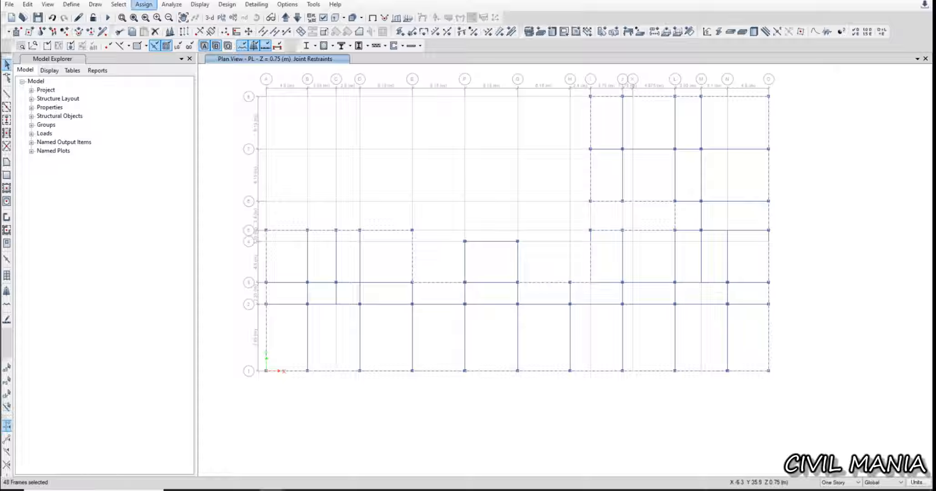
pyautogui.click(144, 4)
pyautogui.moveTo(167, 95)
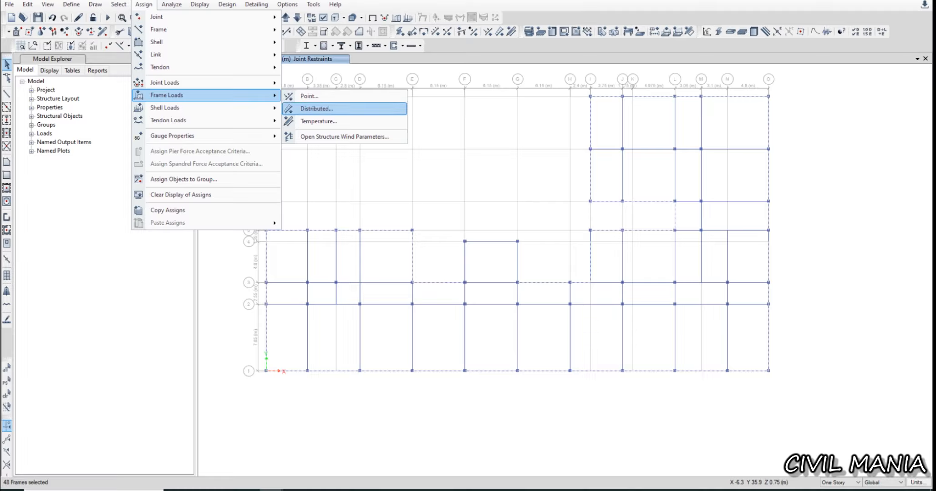
pyautogui.click(316, 109)
pyautogui.click(503, 187)
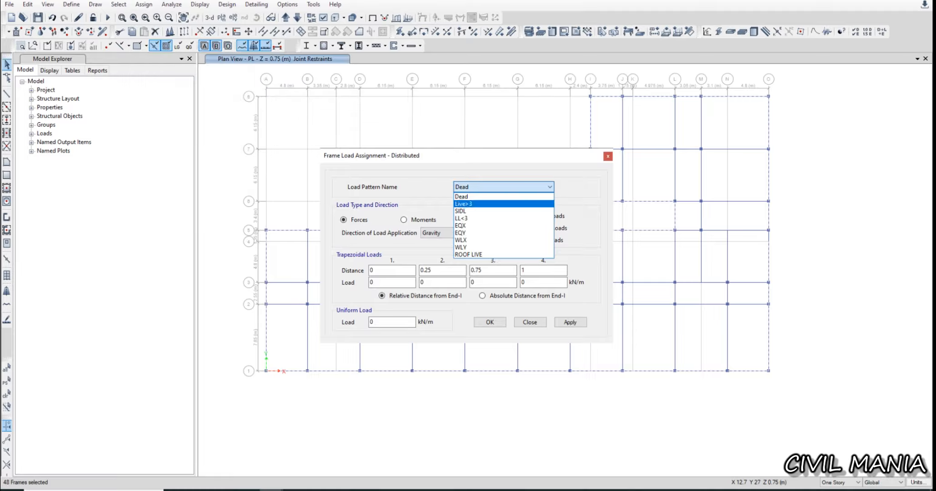
pyautogui.click(460, 211)
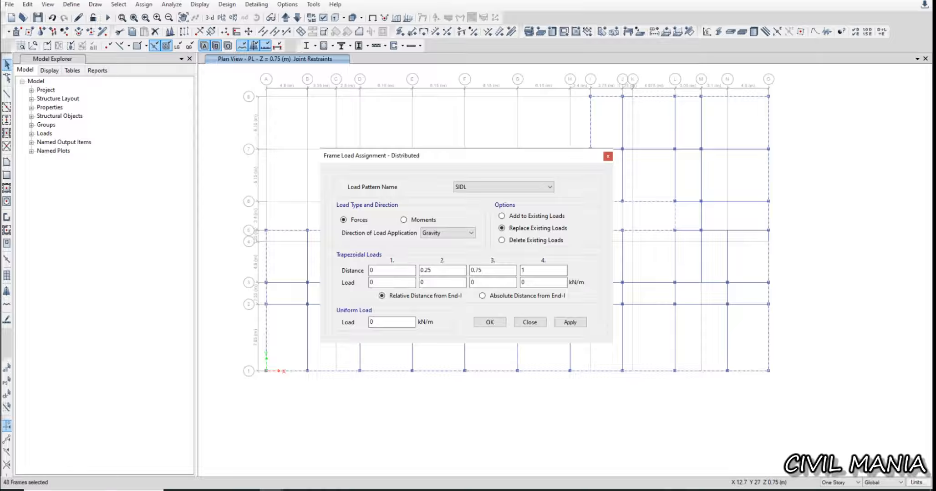
pyautogui.doubleClick(381, 322)
pyautogui.click(570, 322)
pyautogui.moveTo(129, 157); pyautogui.dragTo(130, 157)
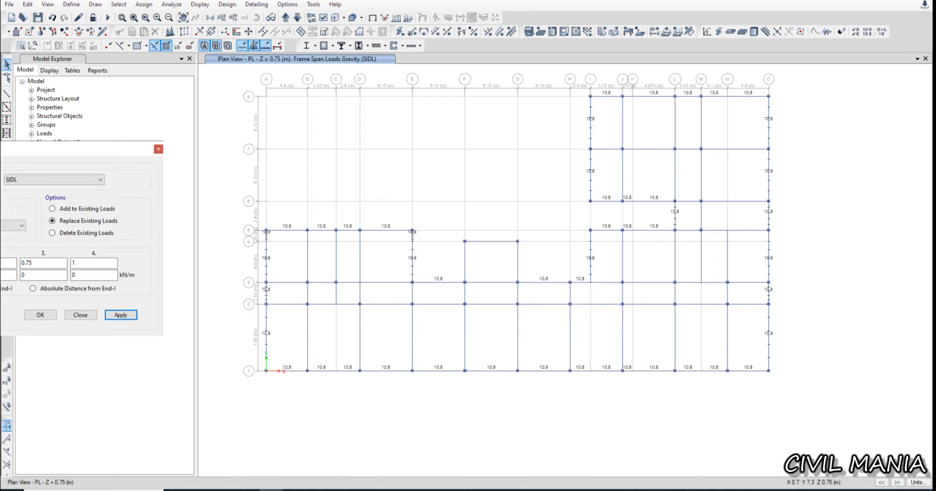
# Following the CAD floor plan, assign the 10.8 kN/m SIDL load to the internal wall beams along grids L and M and between M and O
pyautogui.scroll(3, 267, 227)
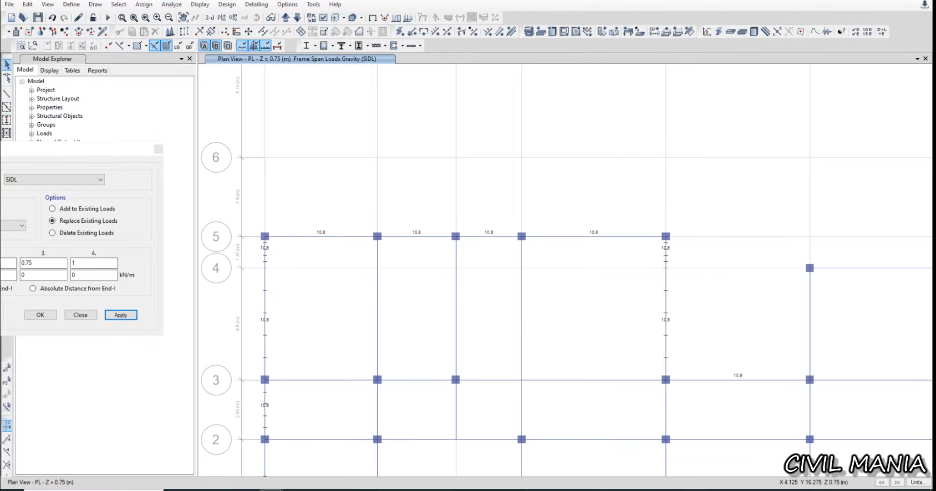
pyautogui.scroll(-3, 362, 245)
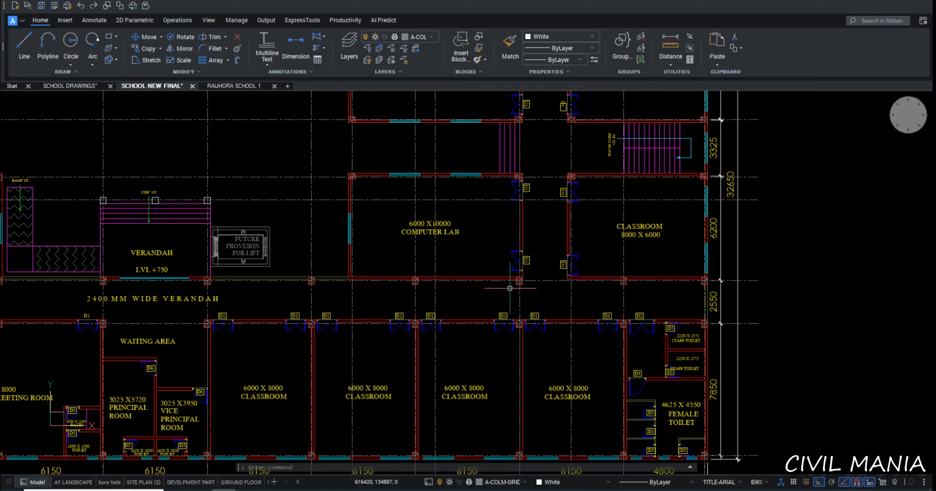
pyautogui.scroll(-3, 510, 288)
pyautogui.moveTo(506, 252); pyautogui.dragTo(502, 288, button='middle')
pyautogui.scroll(1, 502, 288)
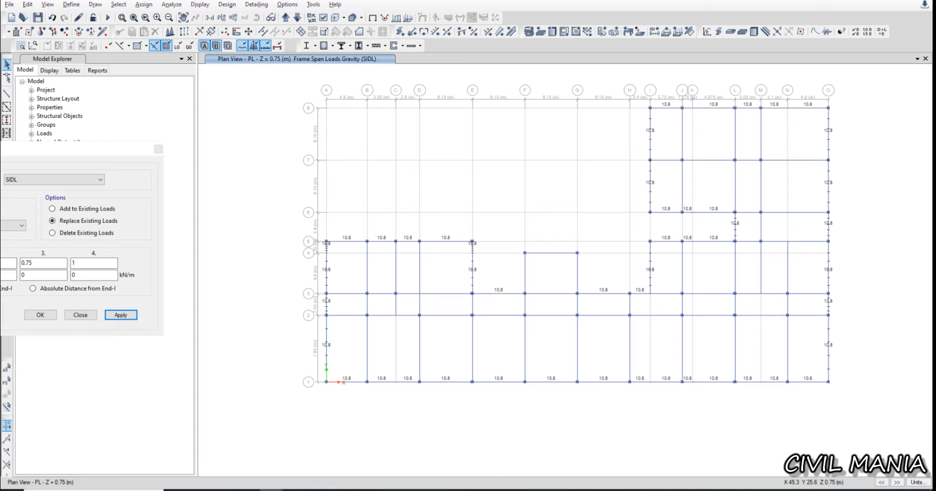
pyautogui.moveTo(713, 164); pyautogui.dragTo(607, 210, button='middle')
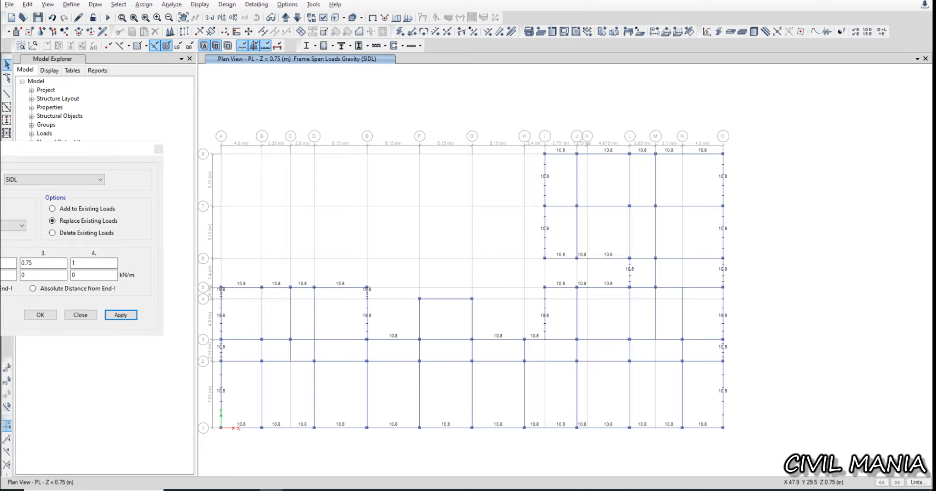
pyautogui.click(630, 190)
pyautogui.click(631, 229)
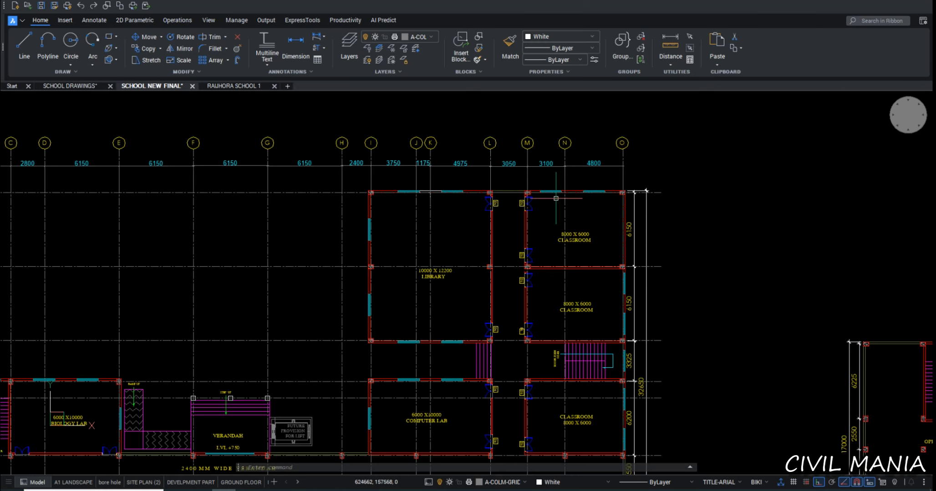
pyautogui.hotkey('ctrl', 'a')
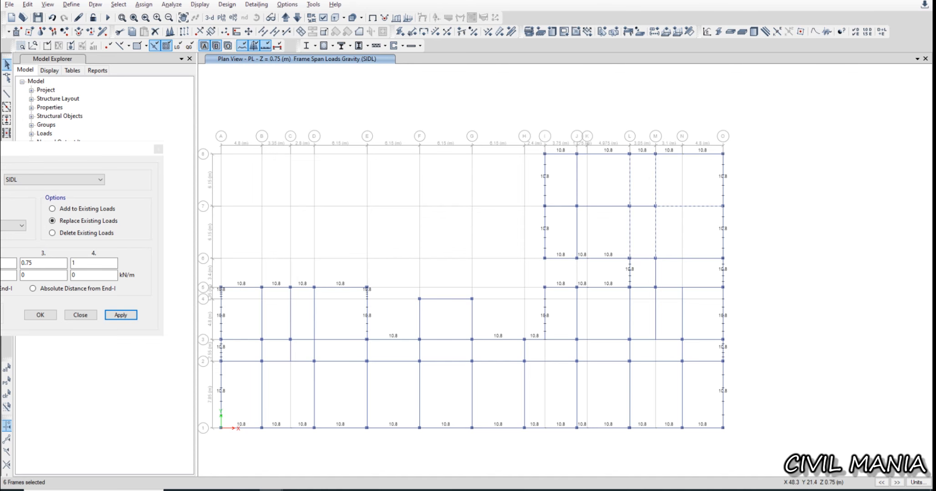
pyautogui.click(686, 259)
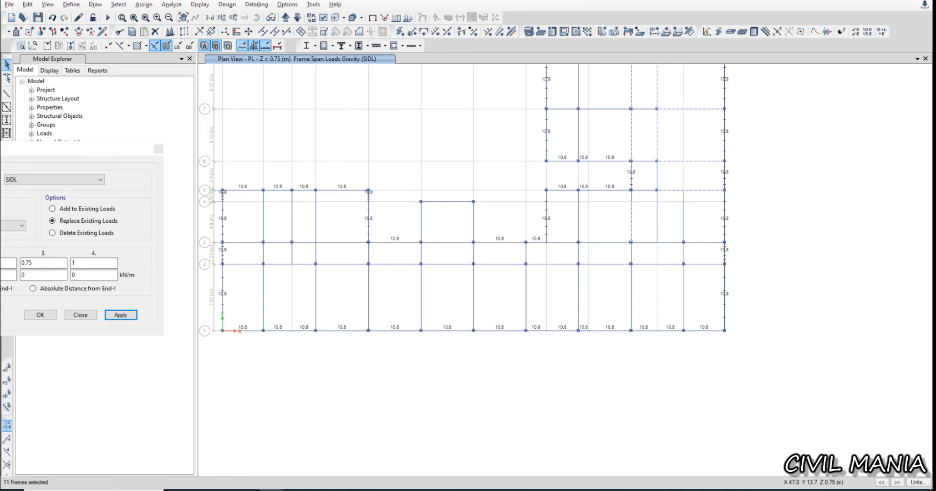
pyautogui.click(630, 214)
pyautogui.click(120, 315)
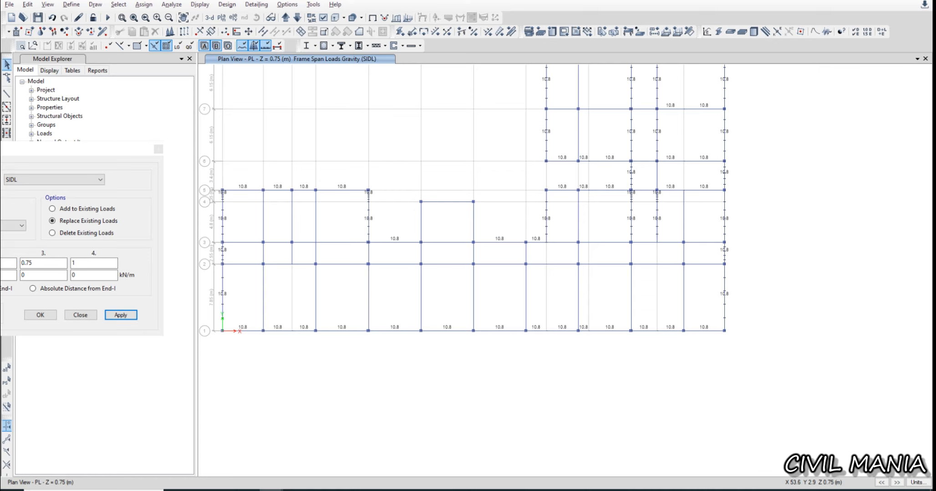
# Following the CAD plan, select the wall beams between grids 1 and 2 on lines B, D, F, G, H, J, L and N
pyautogui.click(683, 305)
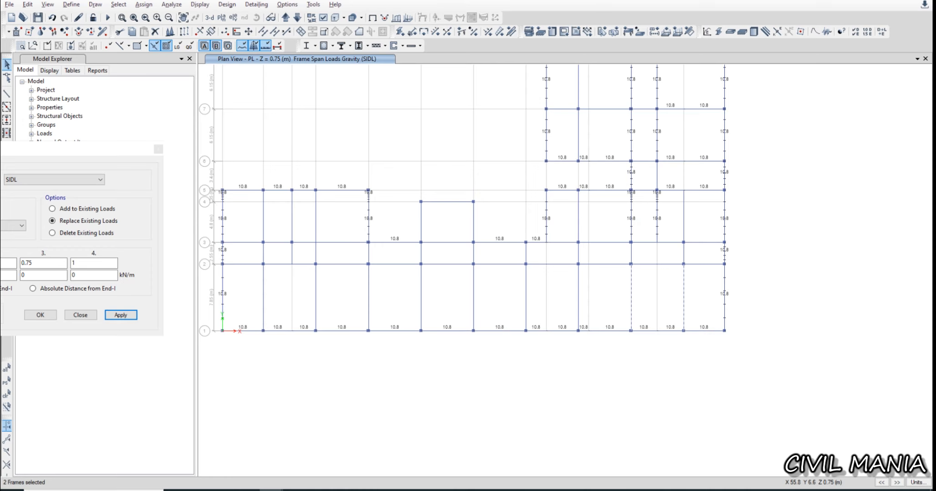
pyautogui.moveTo(608, 281); pyautogui.dragTo(407, 313)
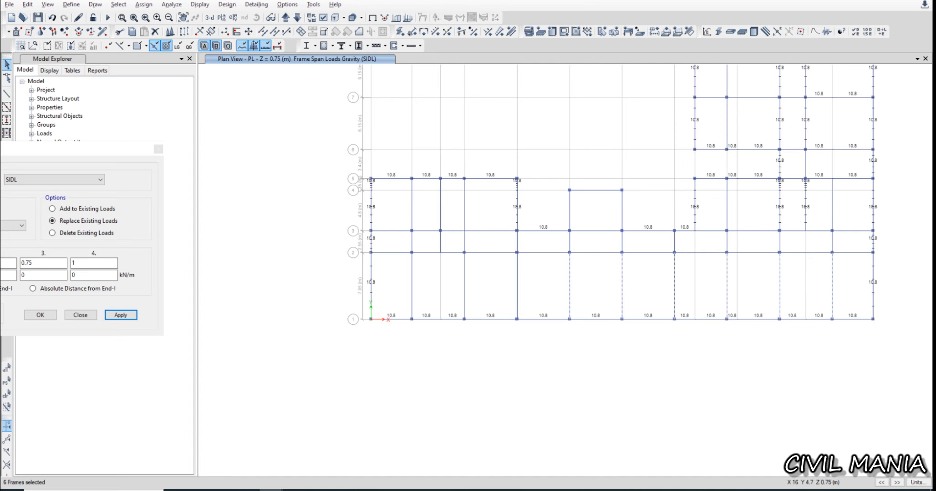
pyautogui.click(464, 278)
pyautogui.hotkey('alt', 'Tab')
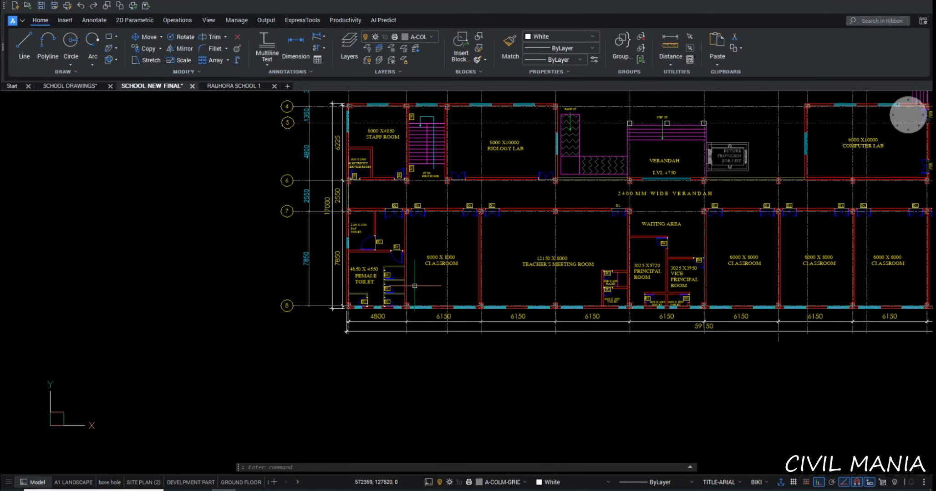
pyautogui.hotkey('alt', 'Tab')
pyautogui.click(412, 262)
pyautogui.hotkey('alt', 'Tab')
pyautogui.hotkey('alt', 'Tab')
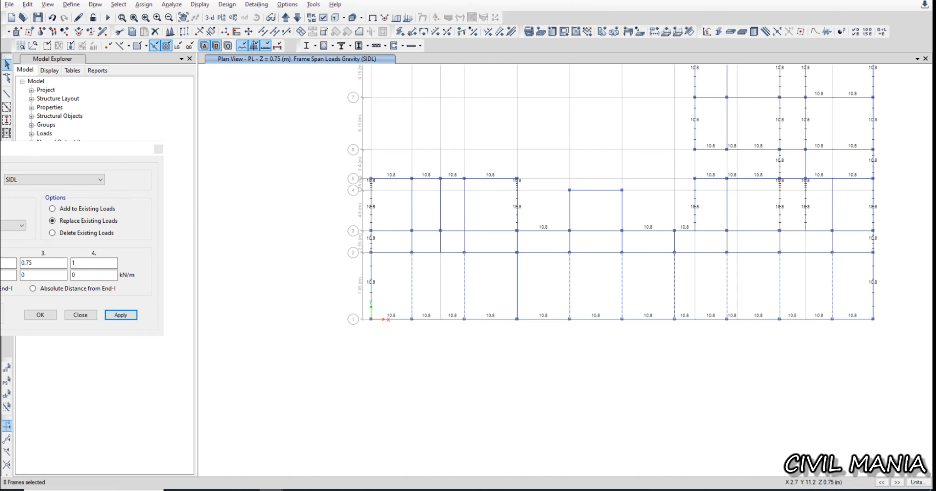
# Add the wall beams along grids 2 and 3 from line A to line E to the selection, checking against the CAD plan
pyautogui.moveTo(395, 227); pyautogui.dragTo(393, 260)
pyautogui.hotkey('alt', 'Tab')
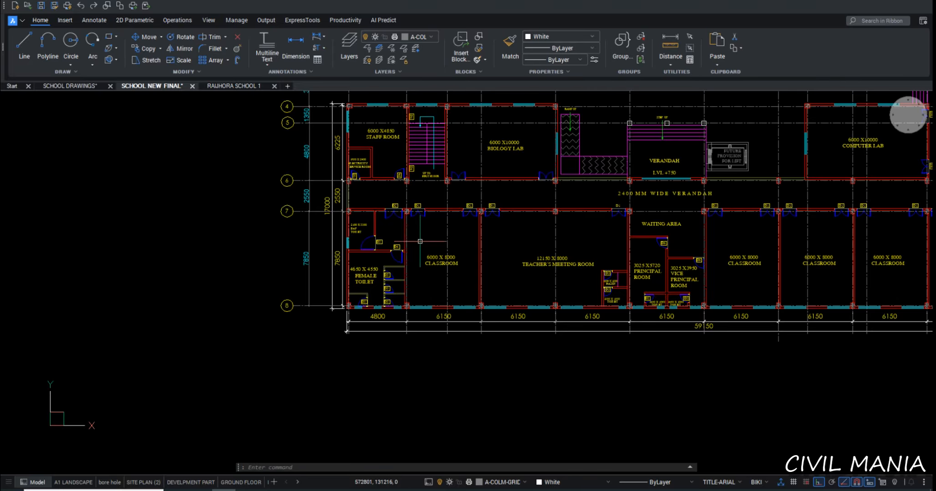
pyautogui.hotkey('alt', 'Tab')
pyautogui.moveTo(430, 225); pyautogui.dragTo(424, 266)
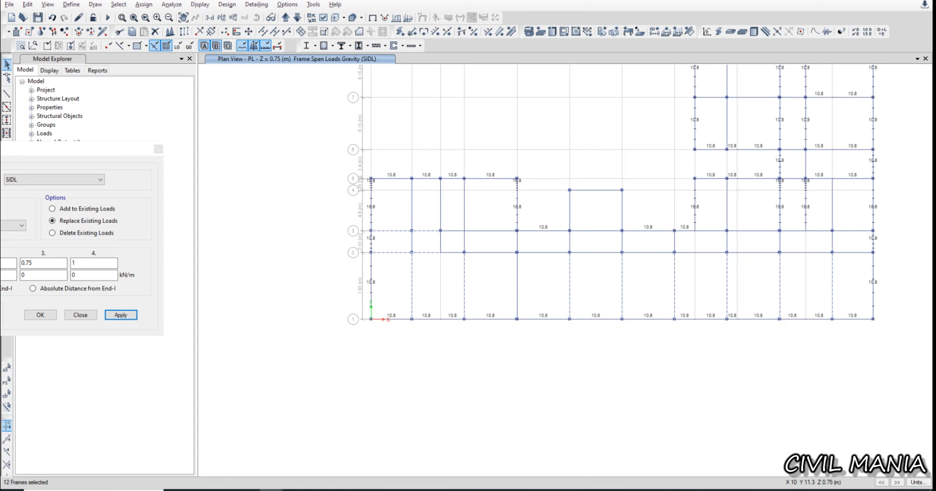
pyautogui.moveTo(458, 222); pyautogui.dragTo(452, 274)
pyautogui.hotkey('alt', 'Tab')
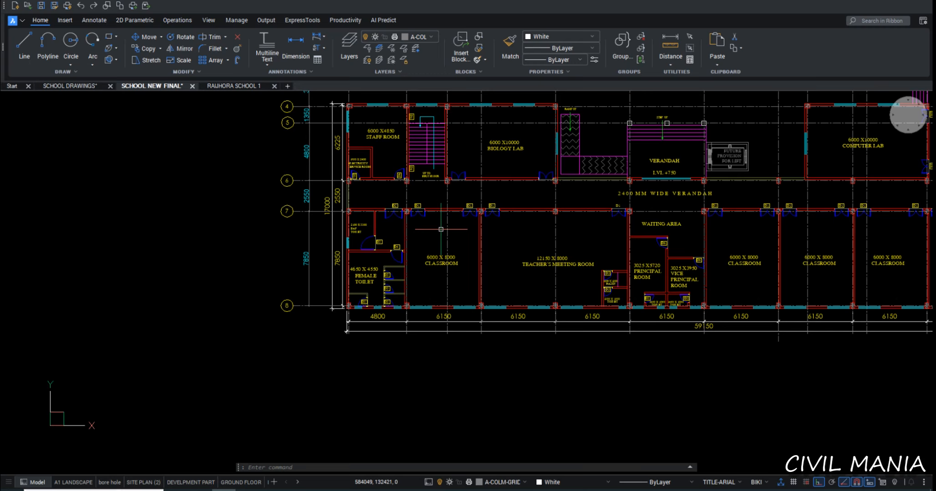
pyautogui.hotkey('alt', 'Tab')
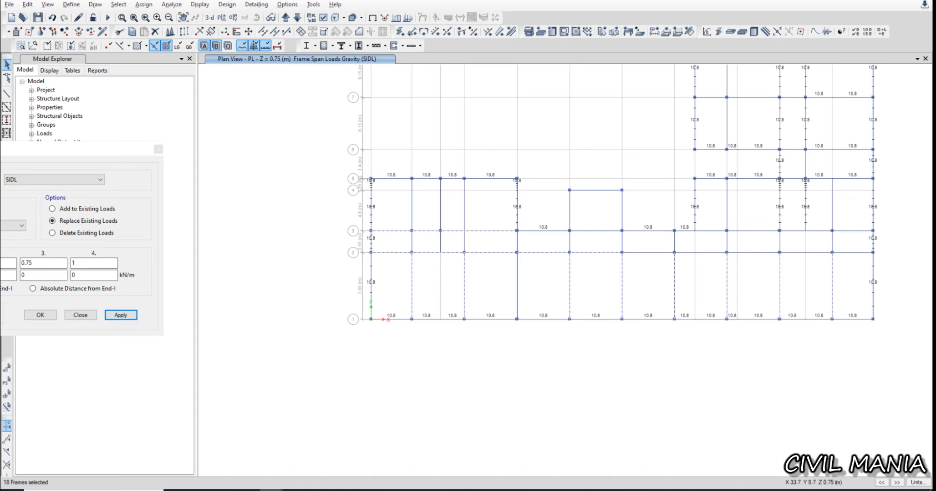
# Extend the beam selection along grid 2 to line O and add the grid 3 bays from M to O, checking the CAD walls
pyautogui.moveTo(706, 244); pyautogui.dragTo(703, 264)
pyautogui.hotkey('alt', 'Tab')
pyautogui.moveTo(719, 314); pyautogui.dragTo(448, 353, button='middle')
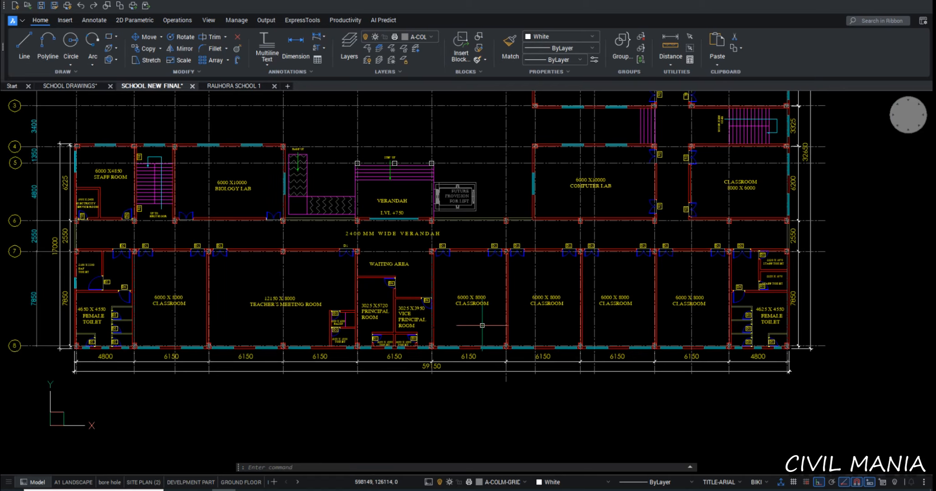
pyautogui.hotkey('alt', 'Tab')
pyautogui.hotkey('alt', 'Tab')
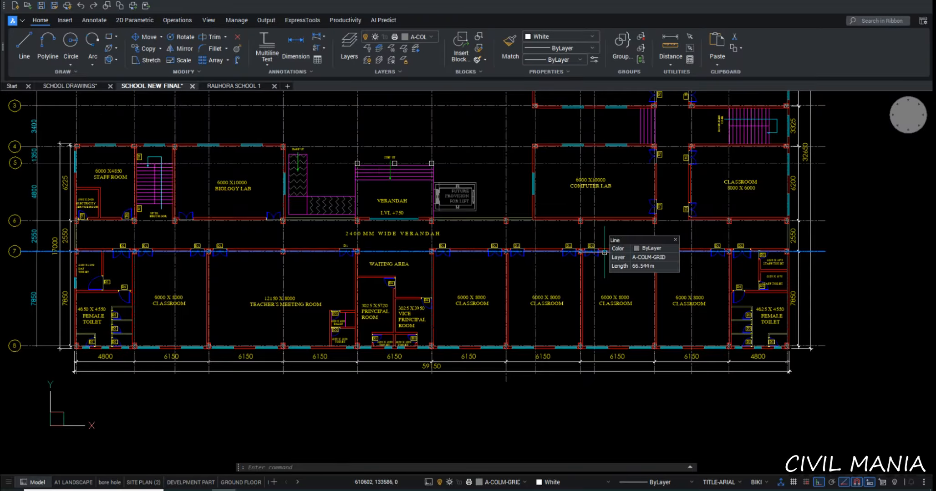
pyautogui.hotkey('alt', 'Tab')
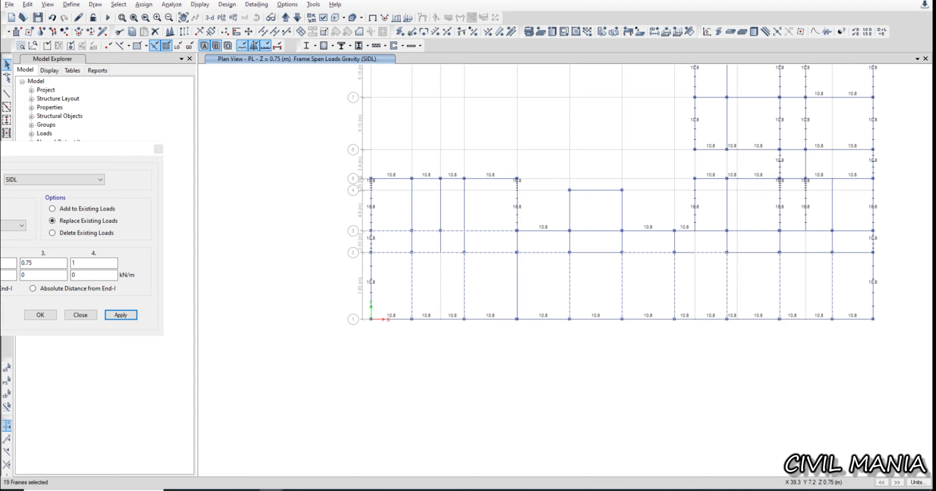
pyautogui.hotkey('alt', 'Tab')
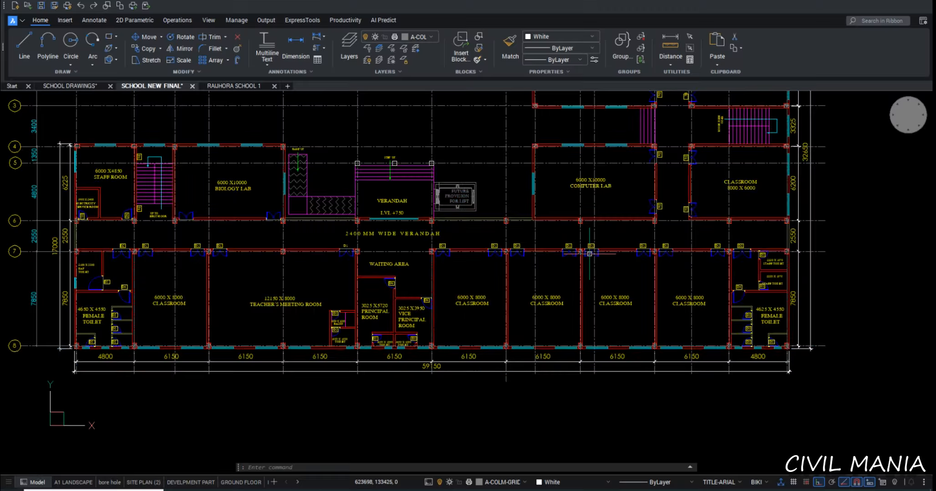
pyautogui.moveTo(781, 260); pyautogui.dragTo(617, 280, button='middle')
pyautogui.hotkey('alt', 'Tab')
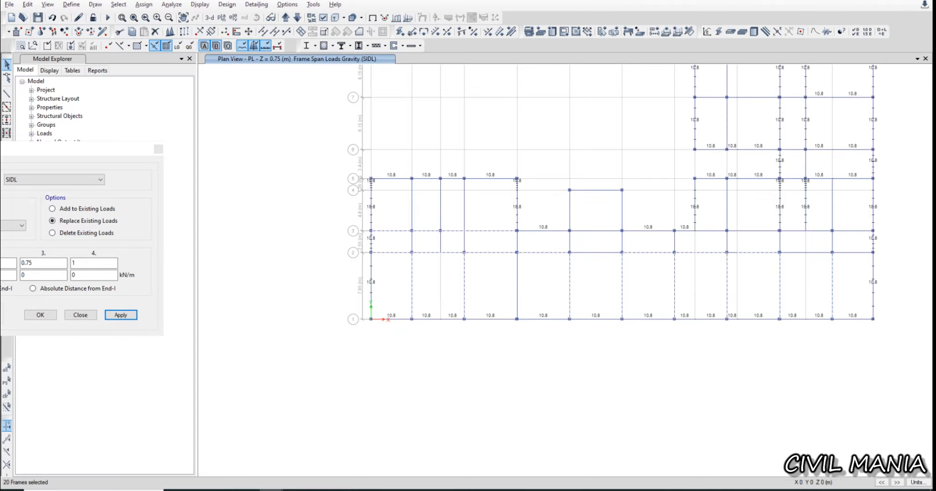
pyautogui.moveTo(827, 240); pyautogui.dragTo(802, 262)
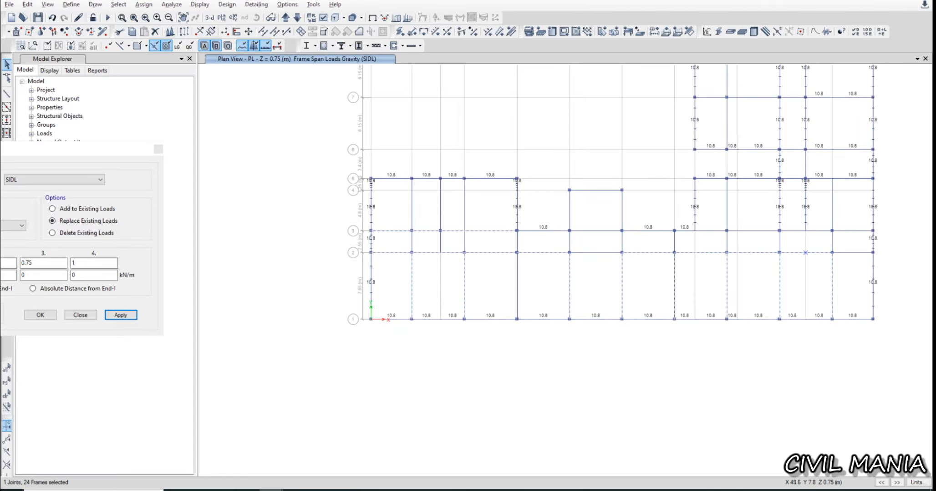
pyautogui.click(805, 253)
pyautogui.hotkey('alt', 'Tab')
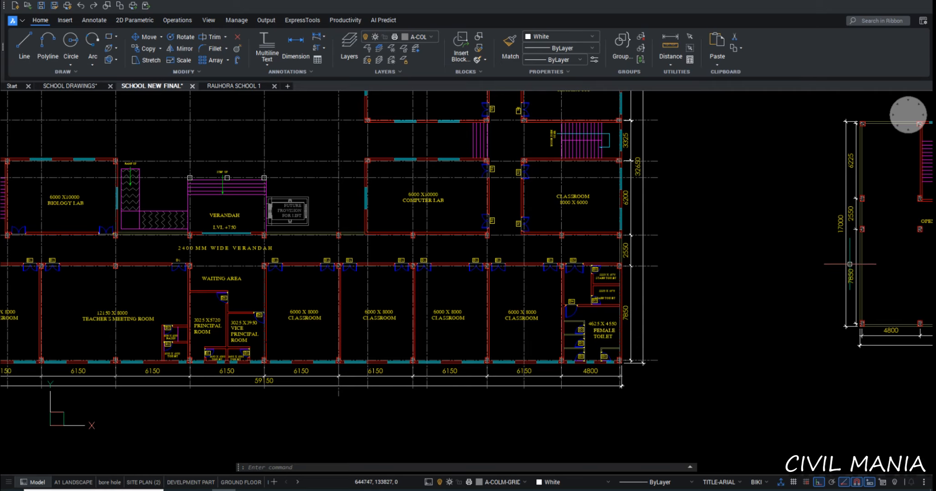
pyautogui.hotkey('alt', 'Tab')
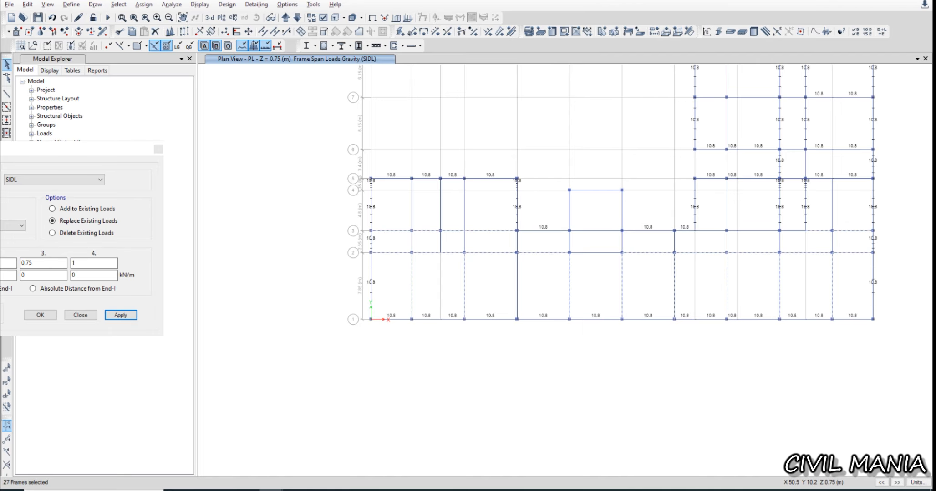
# Add the remaining grid 3 beams from H to M and assign the 10.8 kN/m SIDL load to the selection
pyautogui.click(759, 232)
pyautogui.click(733, 232)
pyautogui.click(685, 231)
pyautogui.hotkey('alt', 'Tab')
pyautogui.hotkey('alt', 'Tab')
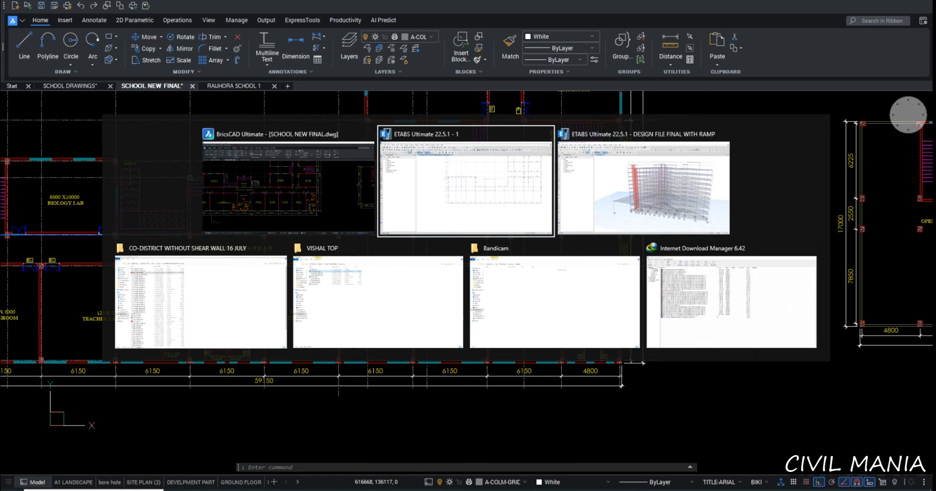
pyautogui.click(121, 315)
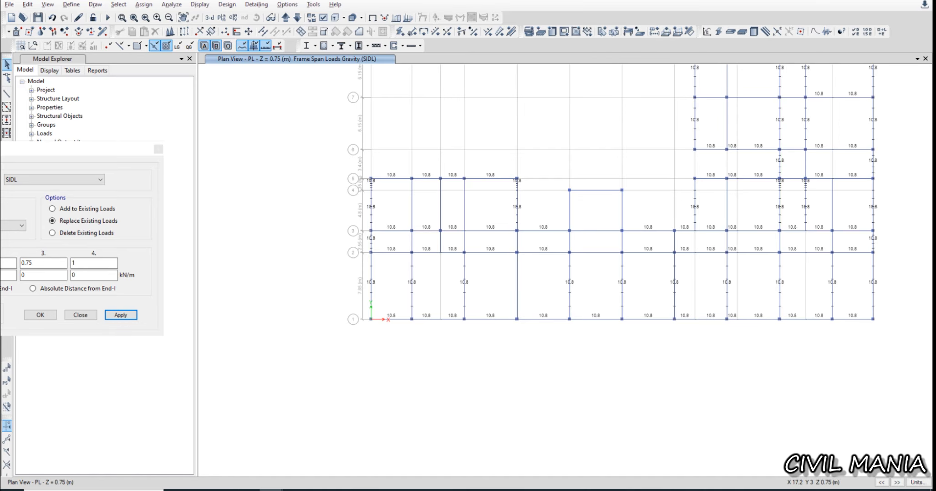
# Compare the SIDL loads assigned on the PL plan with the walls in the CAD ground-floor plan
pyautogui.hotkey('alt', 'Tab')
pyautogui.moveTo(193, 258); pyautogui.dragTo(486, 244, button='middle')
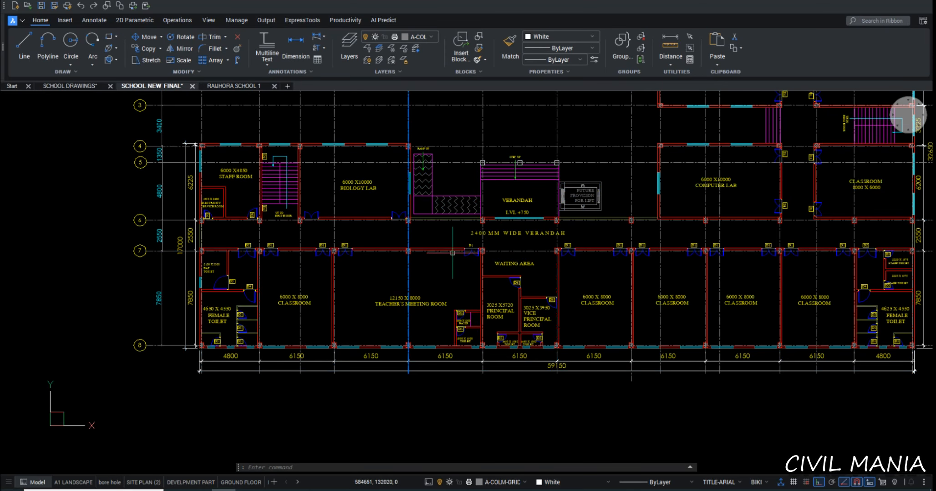
pyautogui.hotkey('alt', 'Tab')
pyautogui.moveTo(501, 227); pyautogui.dragTo(335, 316, button='middle')
pyautogui.moveTo(572, 266); pyautogui.dragTo(638, 238, button='middle')
pyautogui.hotkey('alt', 'Tab')
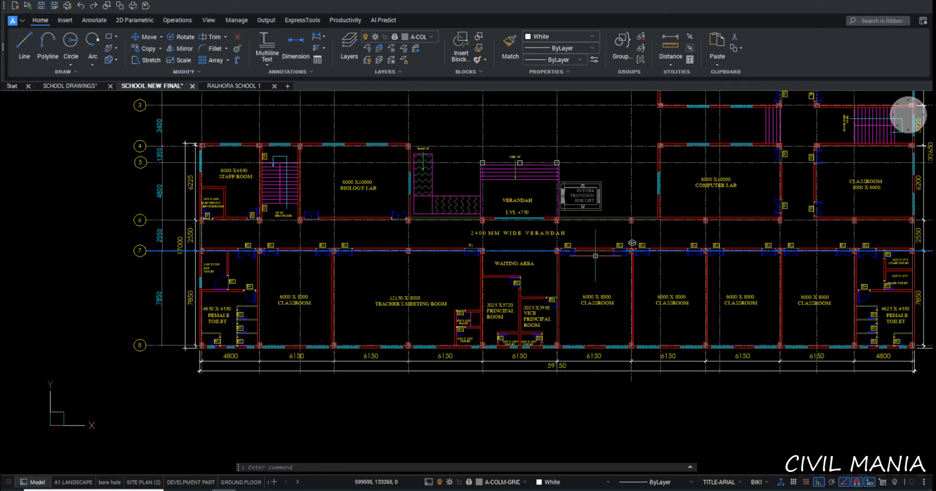
pyautogui.scroll(3, 638, 238)
pyautogui.hotkey('alt', 'Tab')
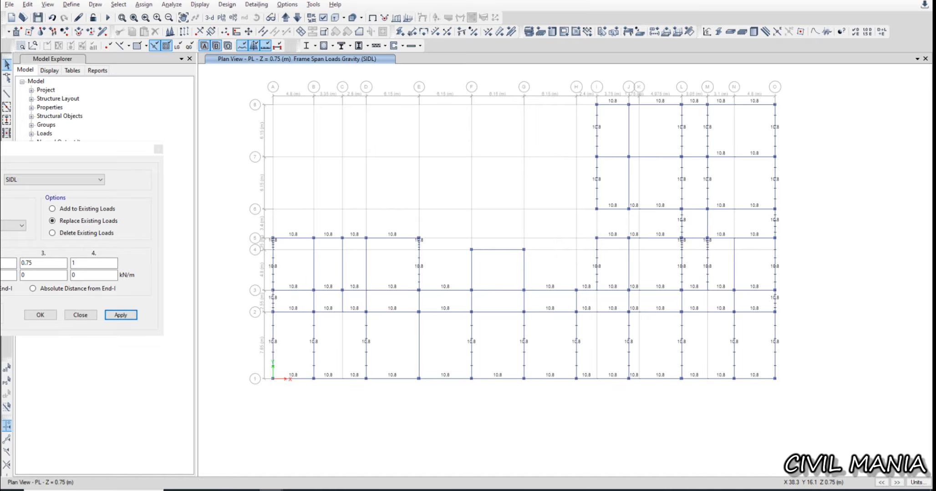
pyautogui.moveTo(597, 243); pyautogui.dragTo(665, 177, button='middle')
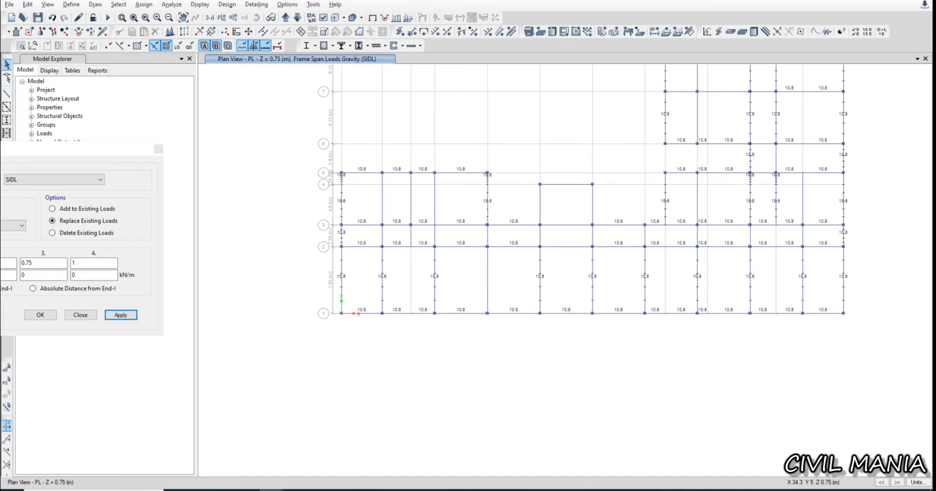
pyautogui.moveTo(409, 248); pyautogui.dragTo(521, 245, button='middle')
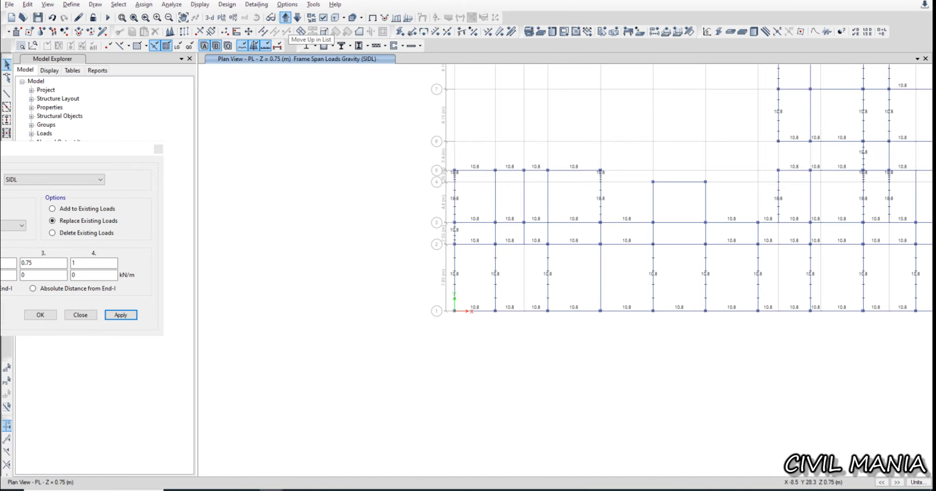
# Display the 1F plan at Z = 4.35 m and examine the CAD First Floor Plan for its wall layout
pyautogui.click(286, 18)
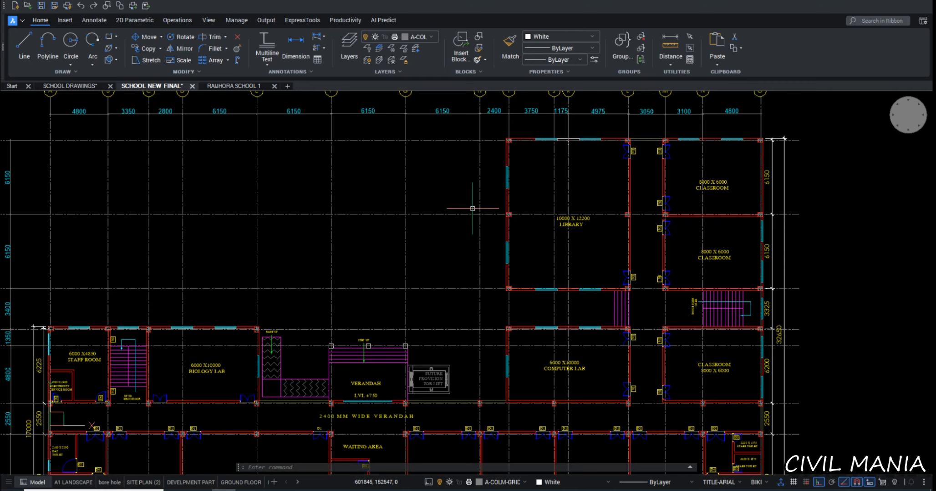
pyautogui.scroll(-5, 480, 202)
pyautogui.moveTo(647, 208); pyautogui.dragTo(429, 208, button='middle')
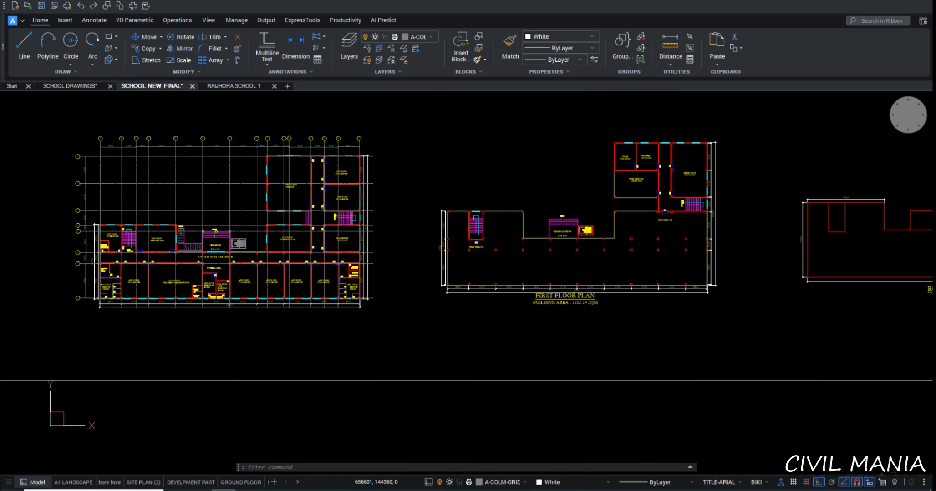
pyautogui.scroll(3, 428, 208)
pyautogui.press('ctrl')
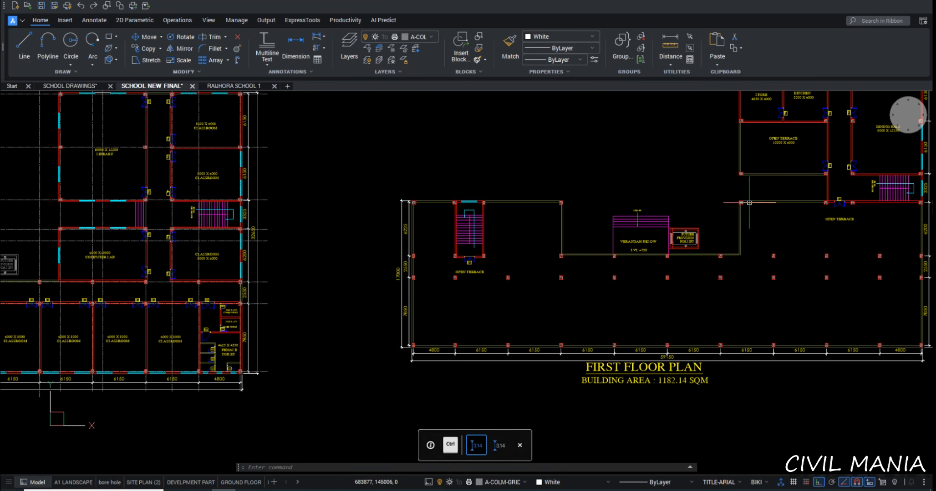
pyautogui.moveTo(817, 181); pyautogui.dragTo(710, 279, button='middle')
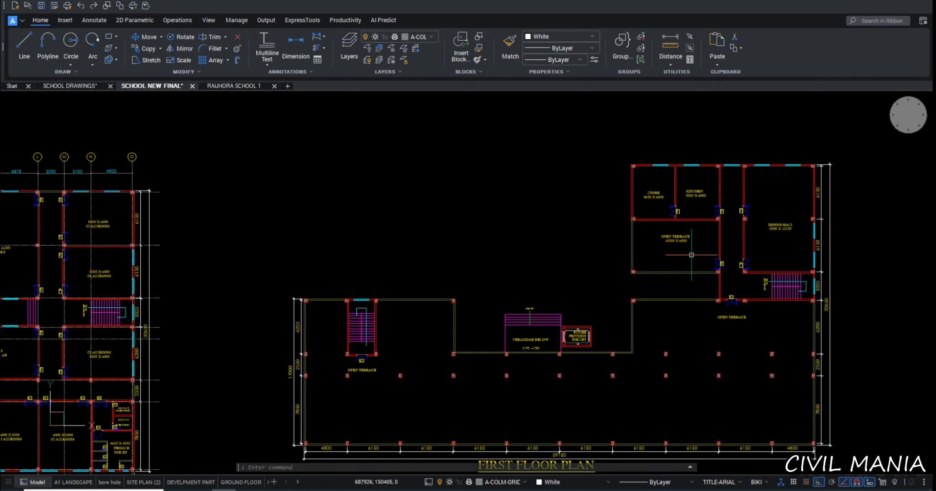
pyautogui.moveTo(717, 257); pyautogui.dragTo(635, 196, button='middle')
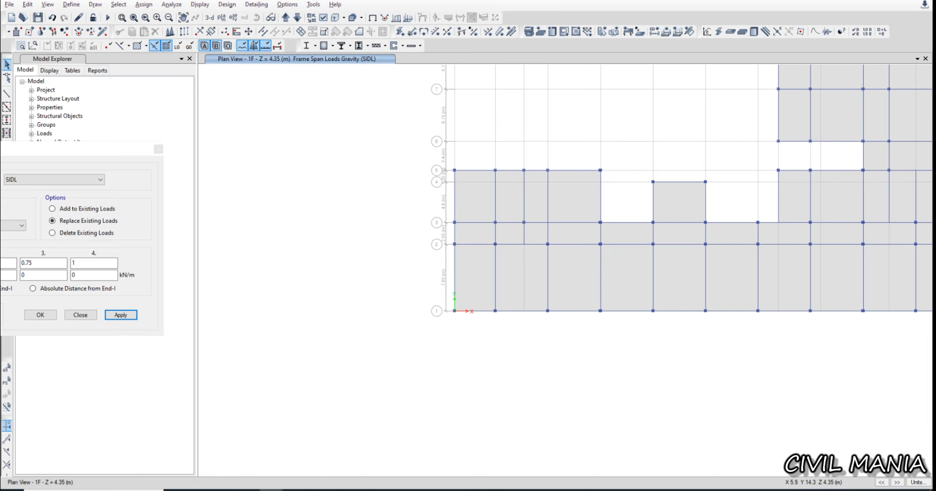
pyautogui.scroll(5, 505, 188)
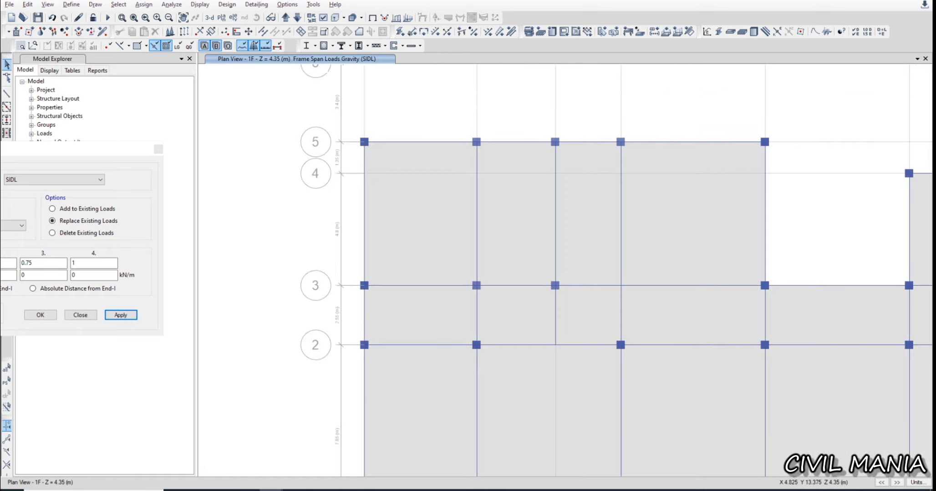
pyautogui.click(476, 250)
pyautogui.click(555, 304)
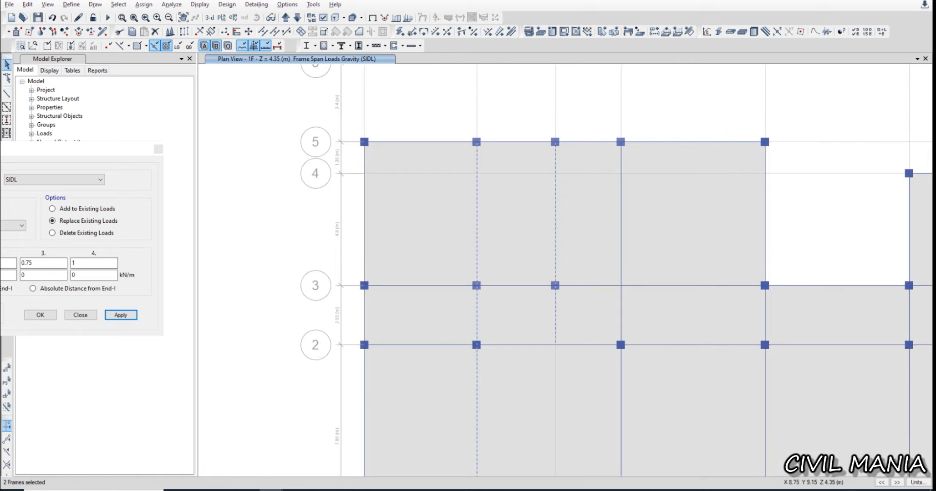
pyautogui.moveTo(564, 323); pyautogui.dragTo(397, 241, button='middle')
pyautogui.scroll(-3, 535, 245)
pyautogui.scroll(3, 396, 231)
pyautogui.moveTo(363, 199); pyautogui.dragTo(406, 240)
pyautogui.moveTo(357, 252); pyautogui.dragTo(369, 257)
pyautogui.hotkey('ctrl', 'q')
# Select the line B and C beams with their grid 3 joints and break them at intersections with selected frames and joints
pyautogui.click(388, 193)
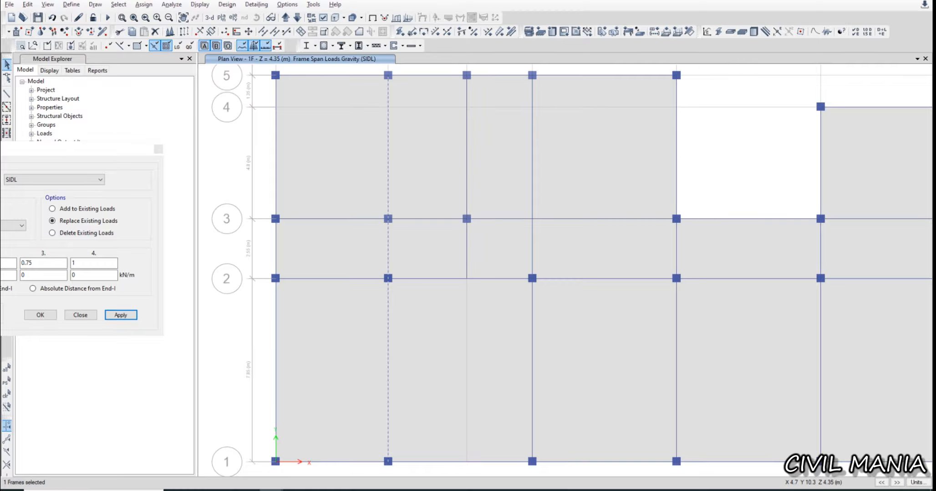
pyautogui.moveTo(367, 199); pyautogui.dragTo(406, 238)
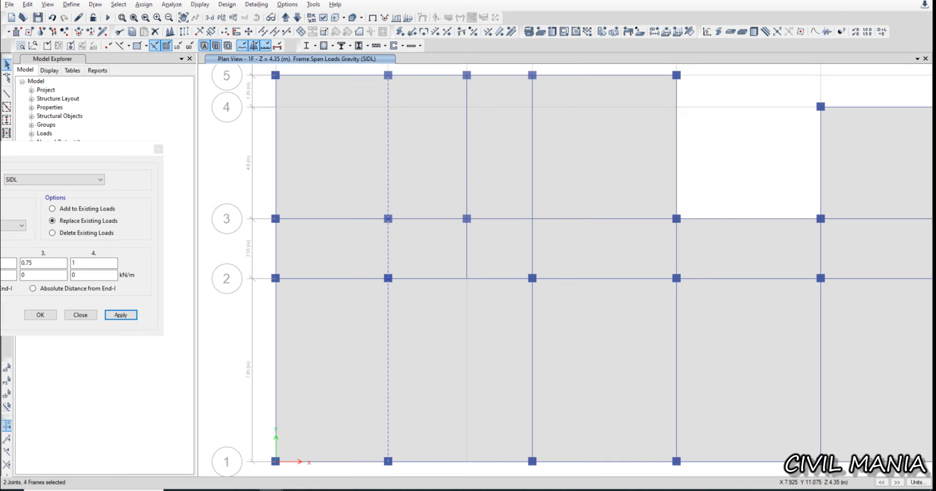
pyautogui.moveTo(452, 205); pyautogui.dragTo(489, 239)
pyautogui.click(263, 31)
pyautogui.click(505, 282)
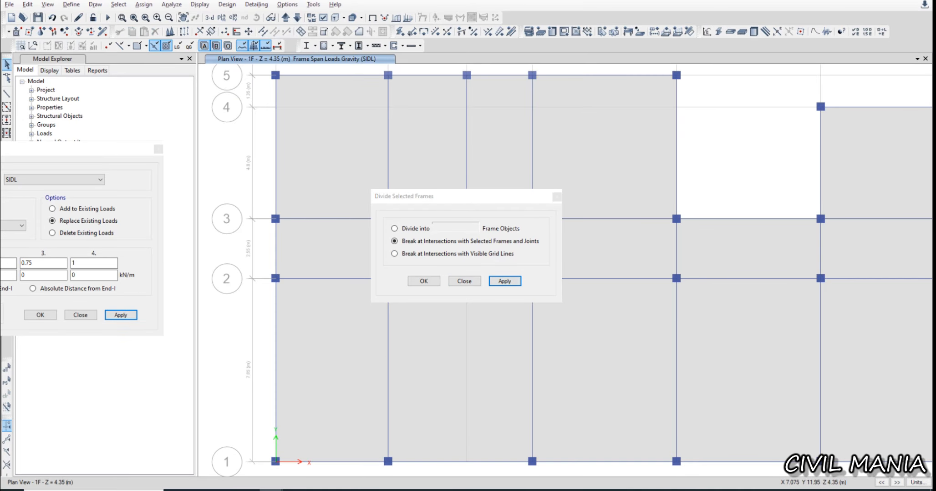
# Select everything on the 1F plan and break the frames at intersections with selected frames and joints
pyautogui.moveTo(462, 200); pyautogui.dragTo(879, 197)
pyautogui.click(389, 200)
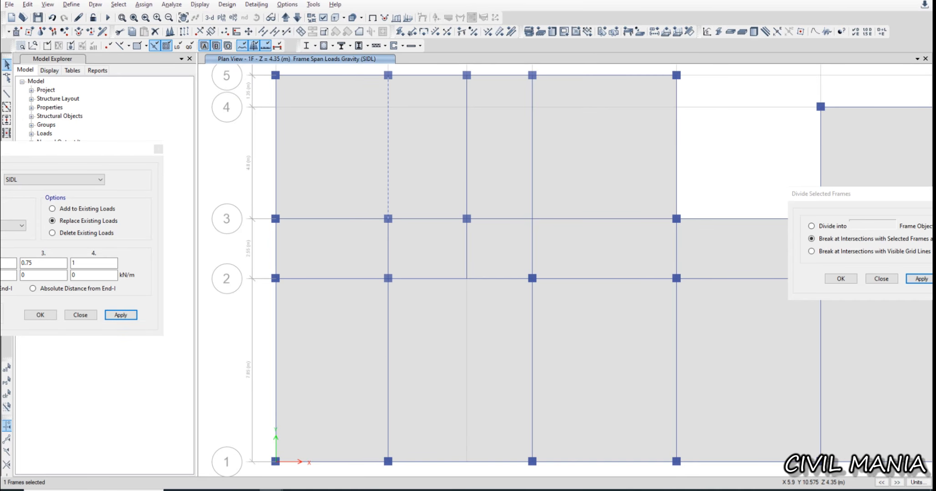
pyautogui.click(423, 218)
pyautogui.click(448, 209)
pyautogui.scroll(-5, 456, 219)
pyautogui.moveTo(678, 119); pyautogui.dragTo(374, 318)
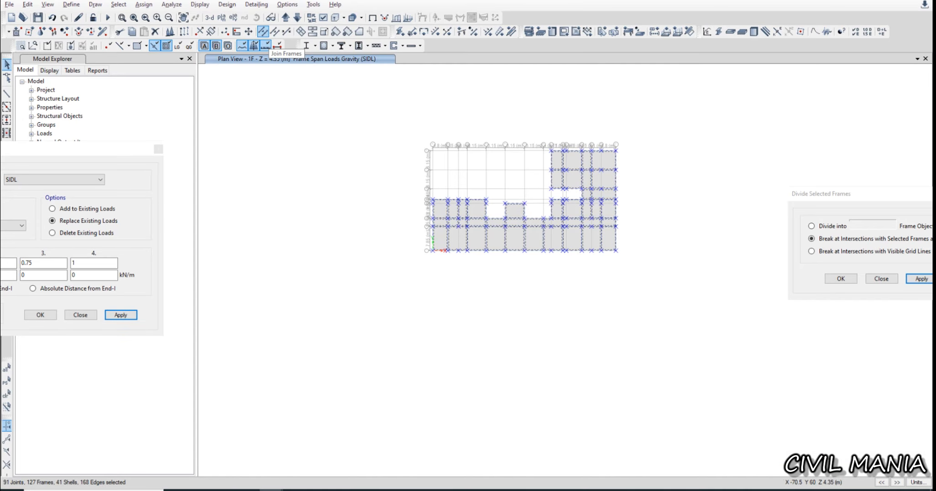
pyautogui.click(263, 32)
pyautogui.click(504, 281)
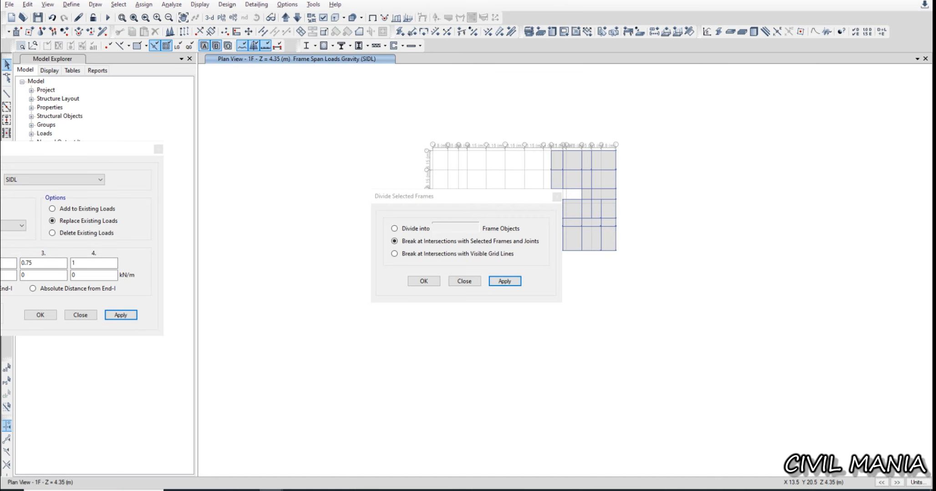
# Select the beams enclosing bay B–C between grids 3 and 5 and bay M–O between grids 5 and 6, and assign 10.8 kN/m SIDL
pyautogui.moveTo(455, 196); pyautogui.dragTo(278, 122)
pyautogui.moveTo(473, 151); pyautogui.dragTo(614, 120, button='middle')
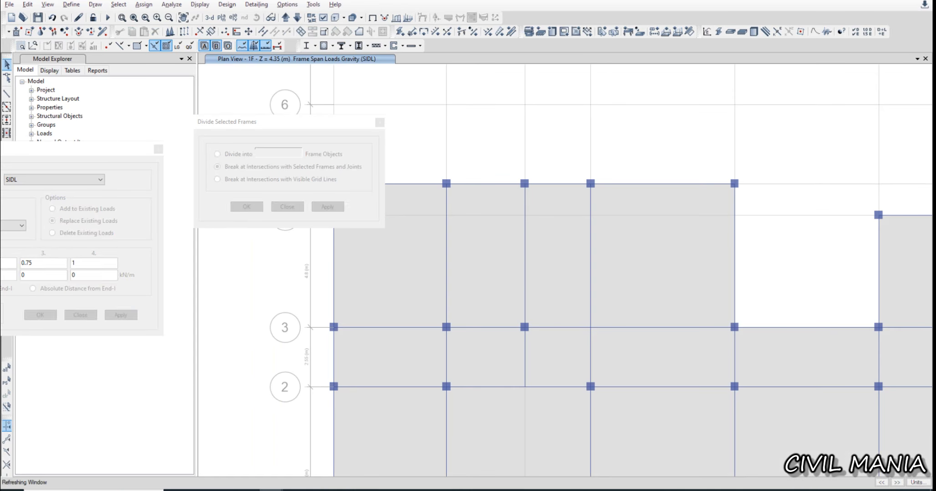
pyautogui.click(501, 184)
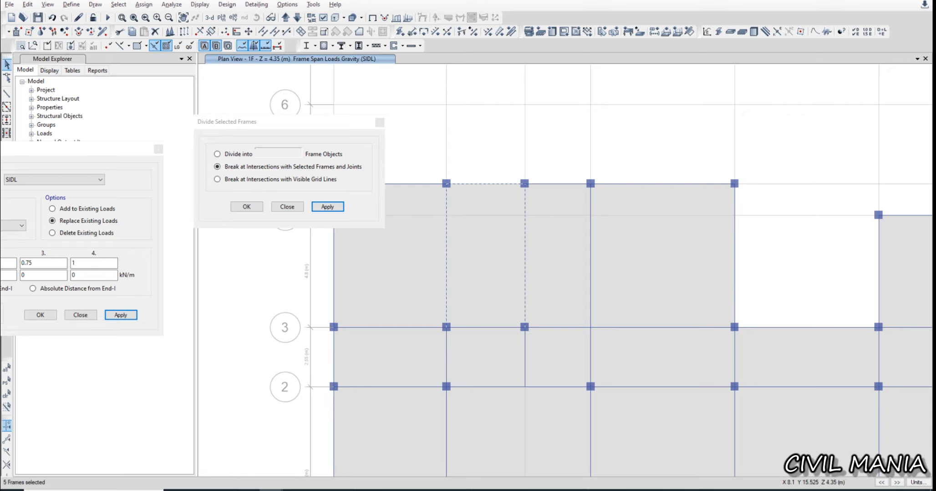
pyautogui.scroll(-5, 560, 325)
pyautogui.moveTo(926, 278); pyautogui.dragTo(624, 280, button='middle')
pyautogui.scroll(5, 455, 274)
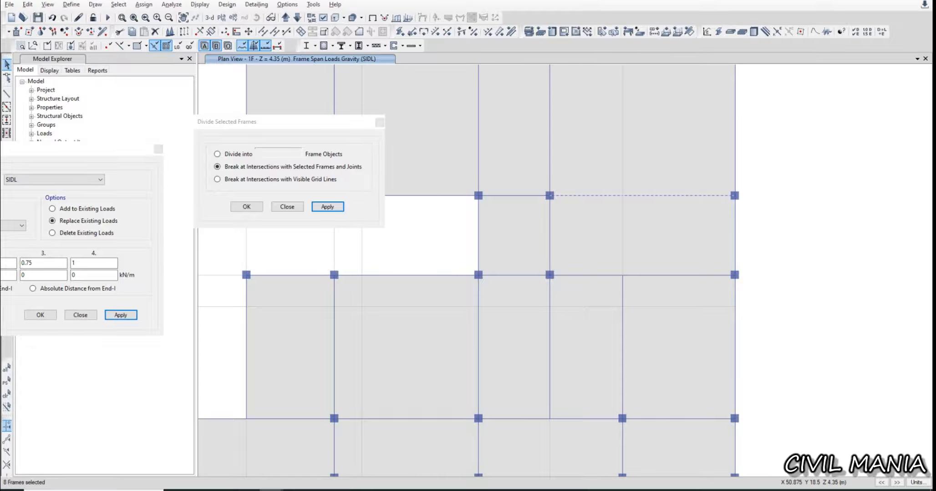
pyautogui.click(585, 276)
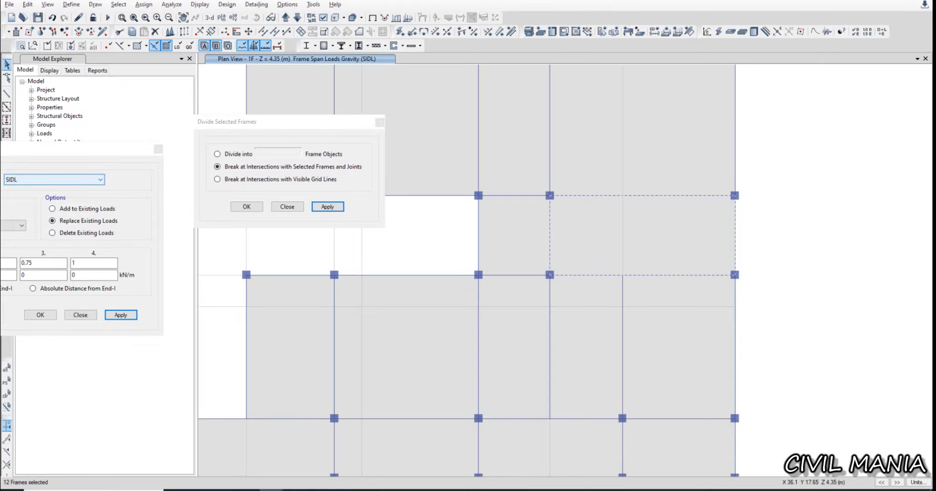
pyautogui.moveTo(88, 150); pyautogui.dragTo(514, 129)
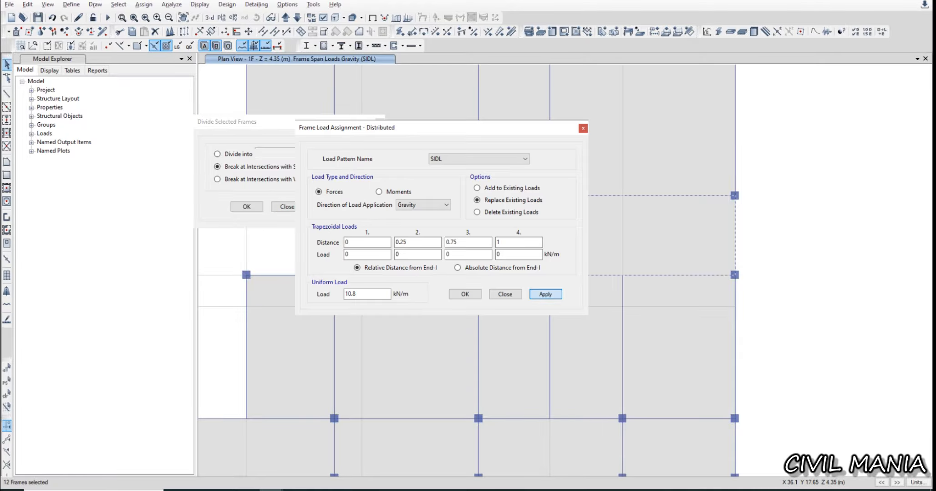
pyautogui.click(545, 295)
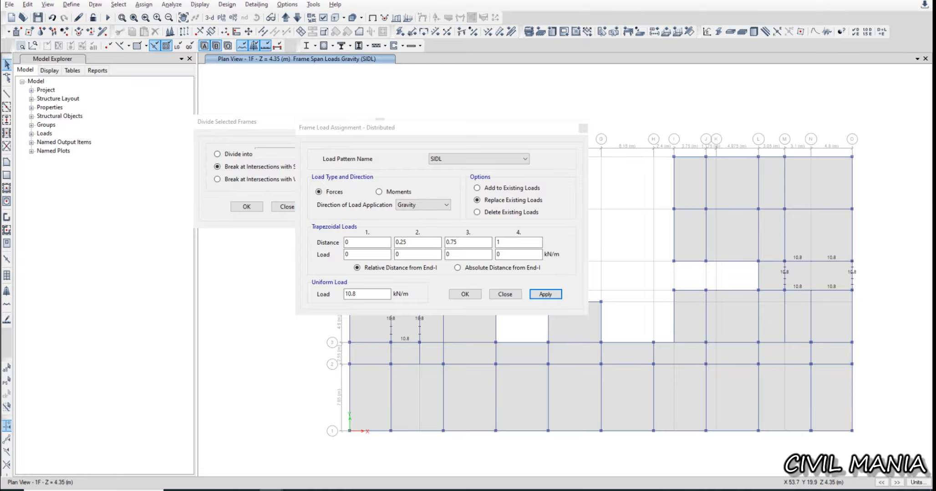
# Select the 1F floor panels in bays B–C (grids 3–5) and M–O (grids 5–6) and assign a 4 kN/m² Live>3 uniform gravity load
pyautogui.moveTo(649, 377); pyautogui.dragTo(892, 288, button='middle')
pyautogui.moveTo(674, 268); pyautogui.dragTo(730, 269, button='middle')
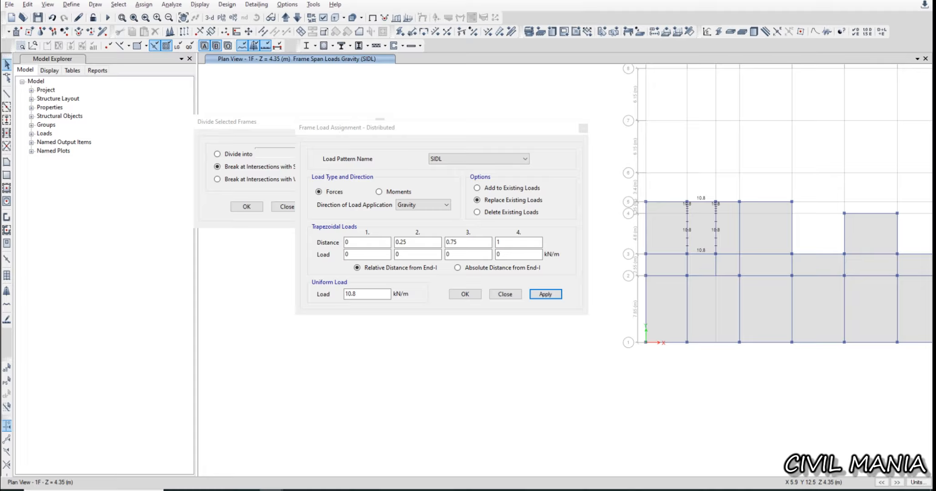
pyautogui.click(696, 235)
pyautogui.scroll(-5, 710, 369)
pyautogui.moveTo(710, 370); pyautogui.dragTo(700, 308, button='middle')
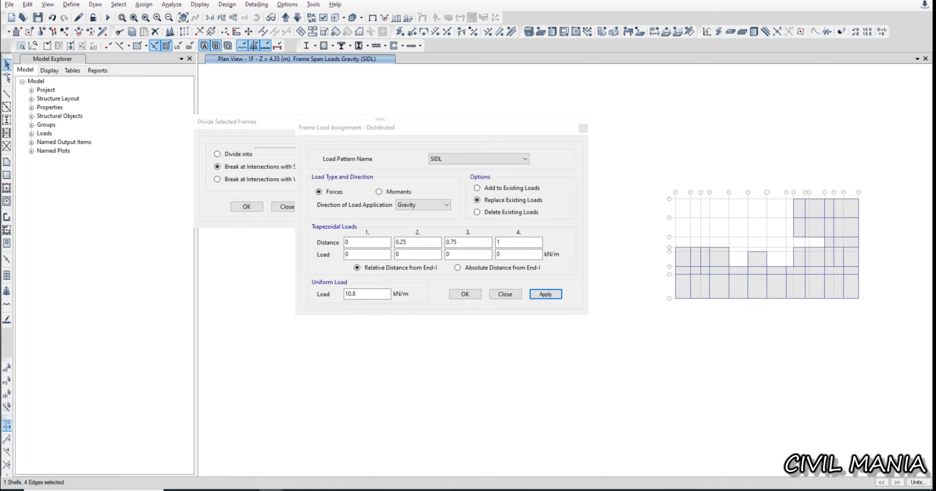
pyautogui.scroll(5, 862, 246)
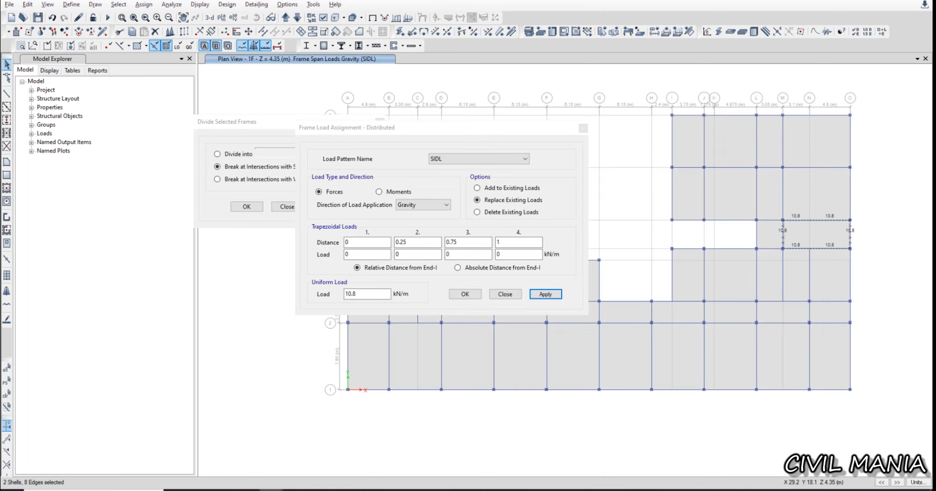
pyautogui.click(505, 294)
pyautogui.click(221, 17)
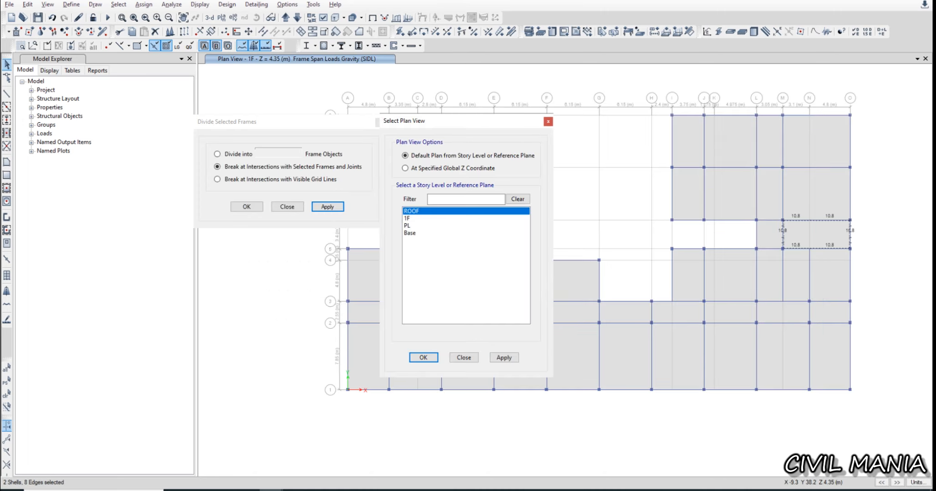
pyautogui.click(548, 121)
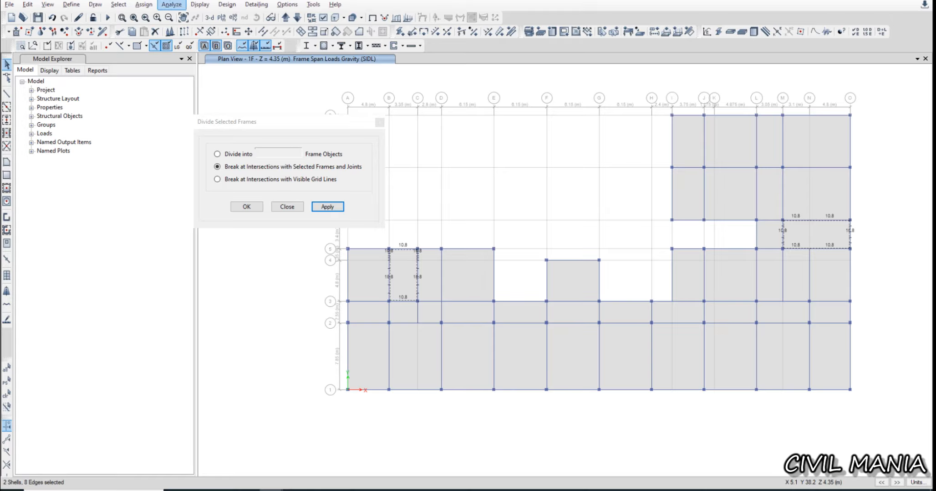
pyautogui.click(171, 4)
pyautogui.moveTo(164, 107)
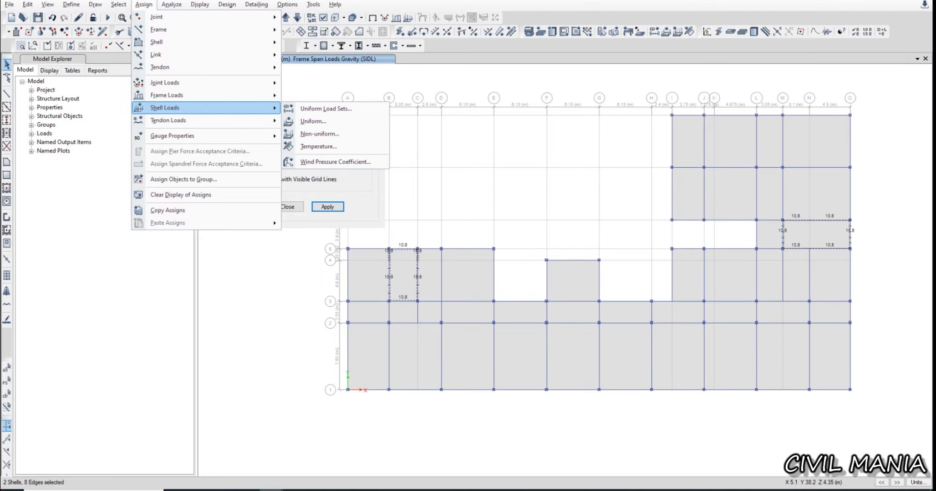
pyautogui.click(313, 121)
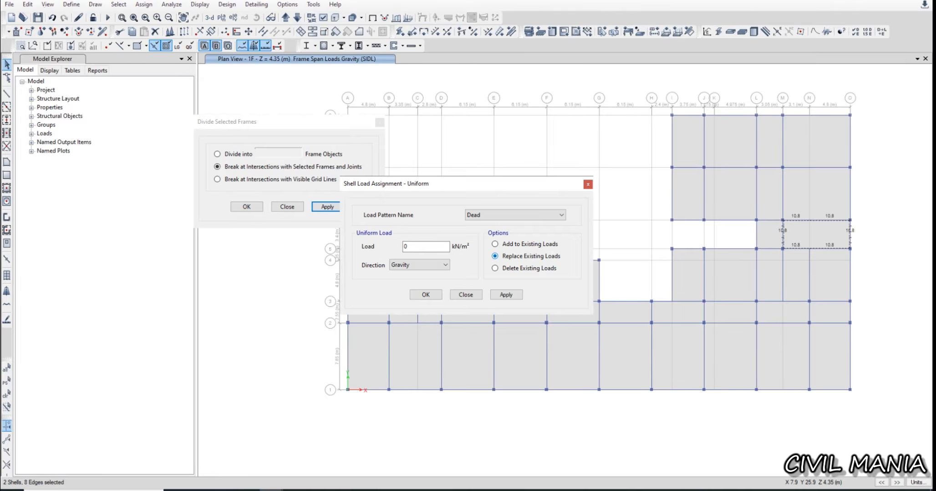
pyautogui.click(515, 215)
pyautogui.click(505, 232)
pyautogui.moveTo(415, 246); pyautogui.dragTo(328, 242)
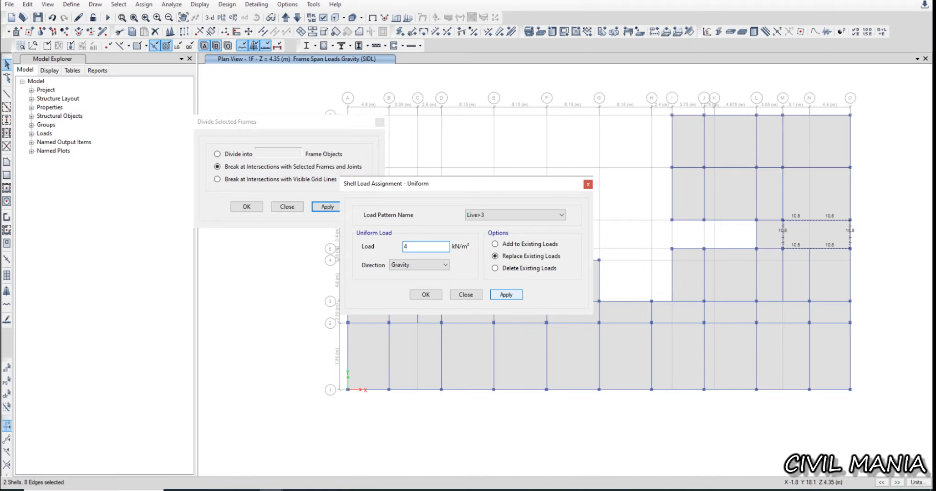
pyautogui.click(506, 295)
pyautogui.click(466, 295)
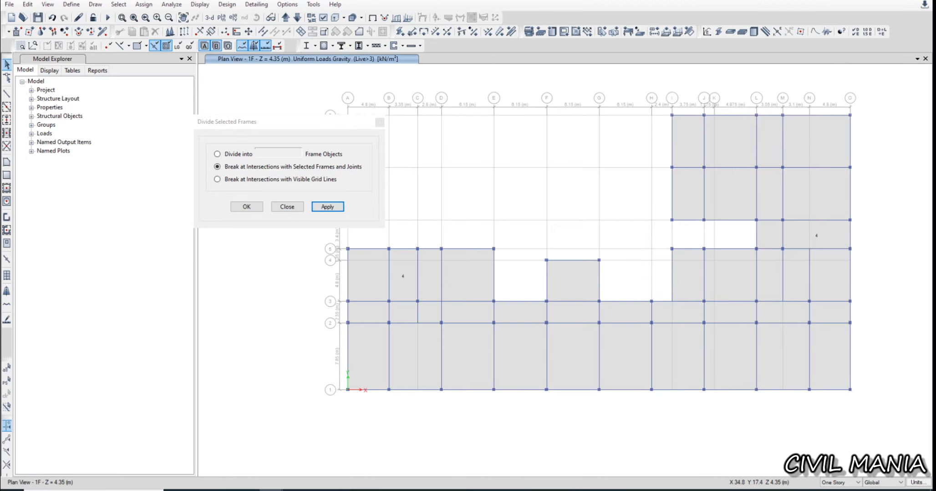
pyautogui.moveTo(550, 263); pyautogui.dragTo(623, 237, button='middle')
pyautogui.click(441, 250)
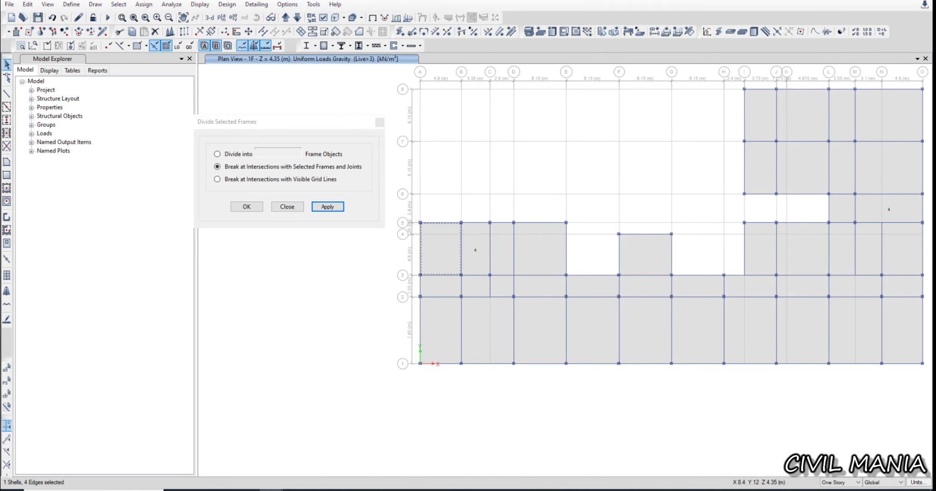
pyautogui.click(500, 259)
pyautogui.click(539, 255)
pyautogui.click(539, 287)
pyautogui.click(501, 286)
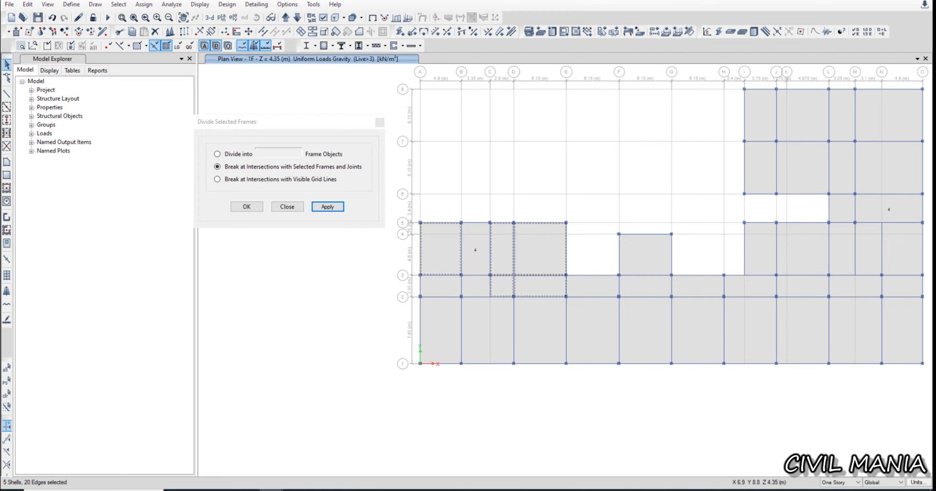
pyautogui.click(476, 287)
pyautogui.click(441, 286)
pyautogui.click(440, 330)
pyautogui.click(487, 330)
pyautogui.click(539, 330)
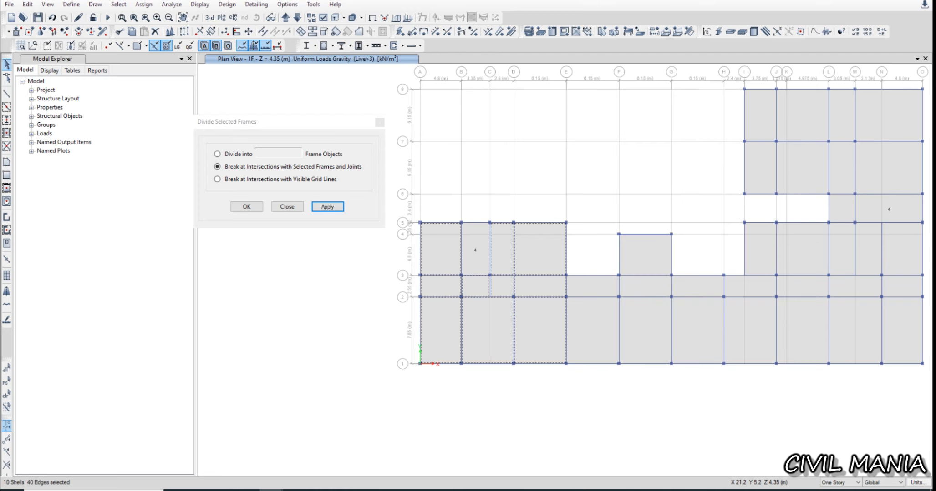
pyautogui.click(592, 330)
pyautogui.hotkey('ctrl', 'q')
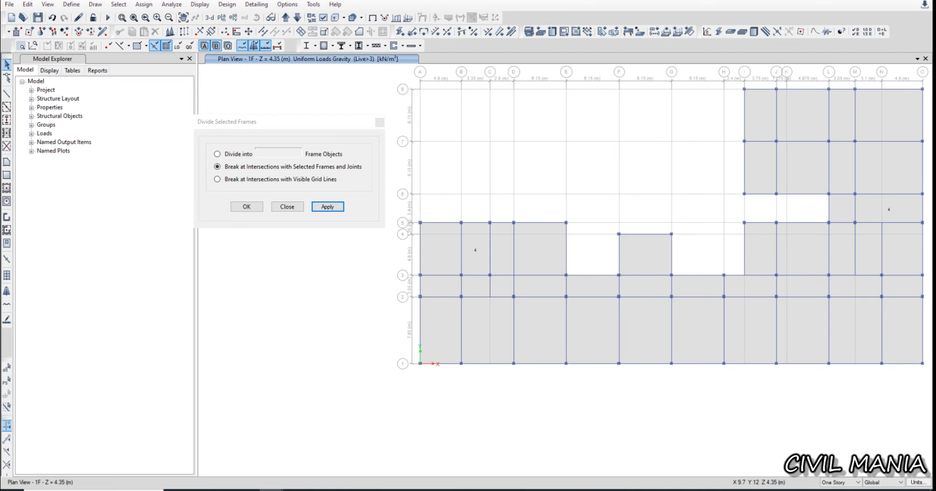
# Select all floor objects in the model by object type
pyautogui.click(119, 4)
pyautogui.moveTo(137, 16)
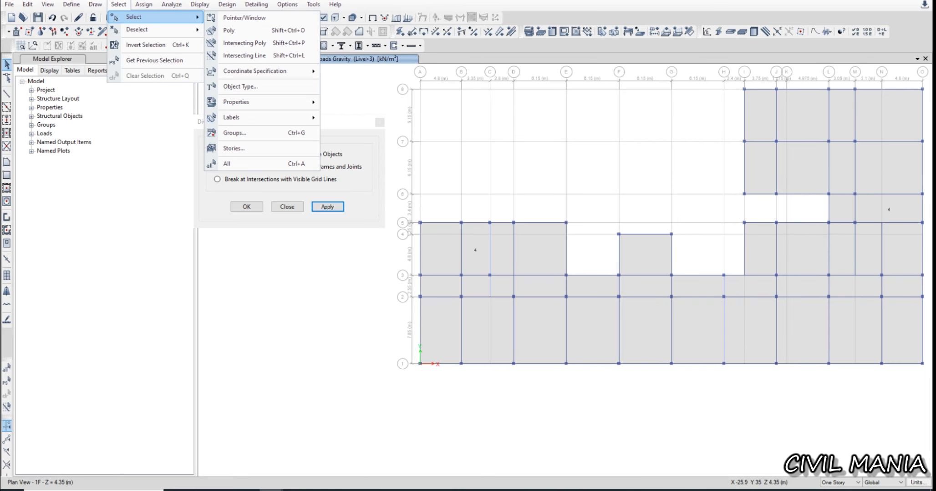
pyautogui.moveTo(237, 117)
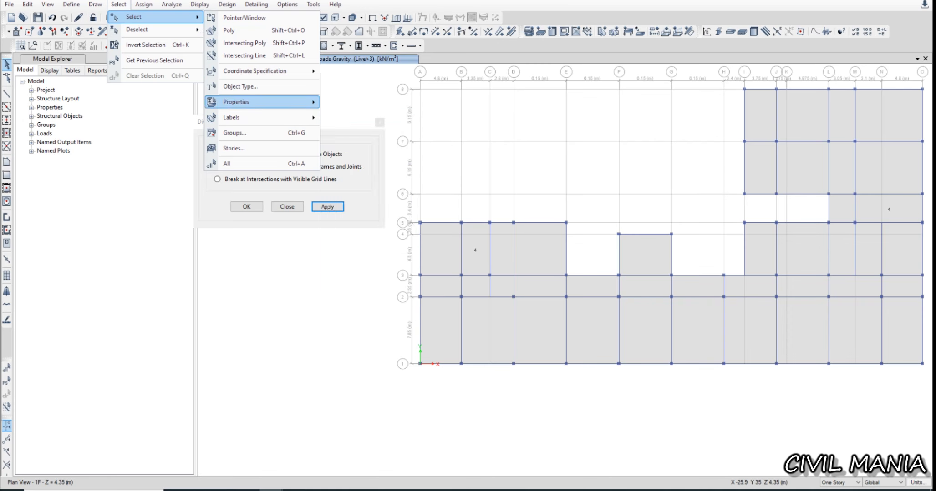
pyautogui.click(240, 87)
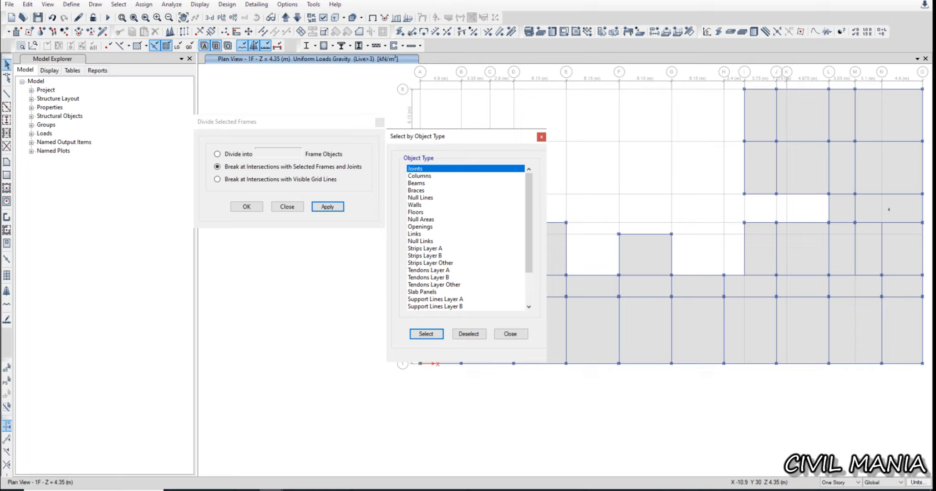
pyautogui.click(415, 212)
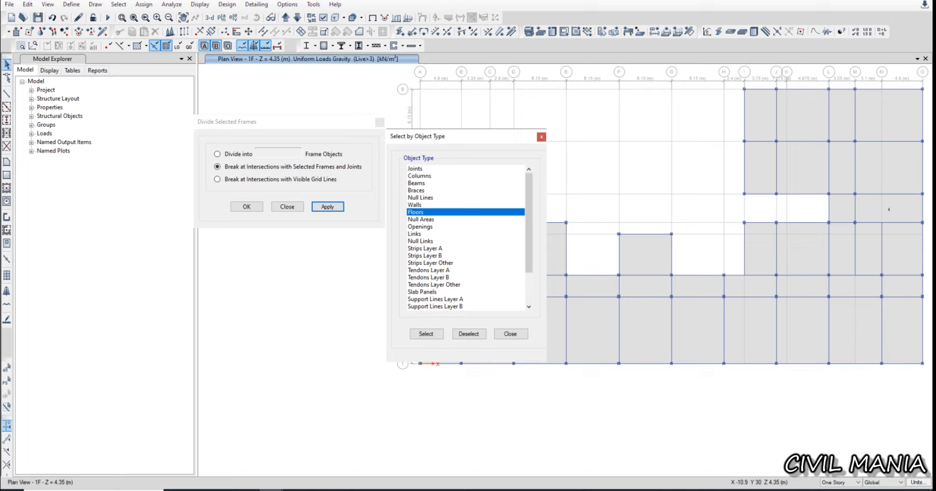
pyautogui.click(426, 334)
pyautogui.click(510, 334)
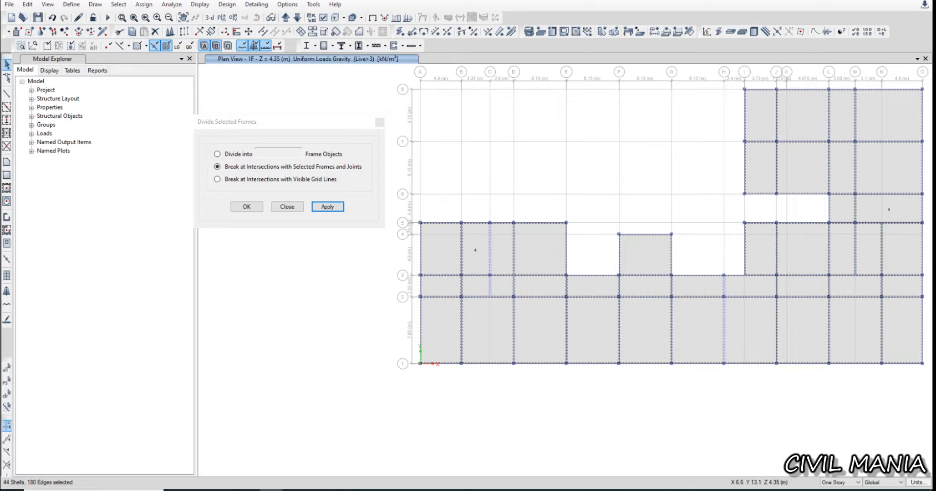
# Deselect the 1F floor panels loaded with Live>3 and the ROOF-level floor panels, and return to the 1F plan
pyautogui.click(475, 250)
pyautogui.moveTo(860, 225); pyautogui.dragTo(648, 225, button='middle')
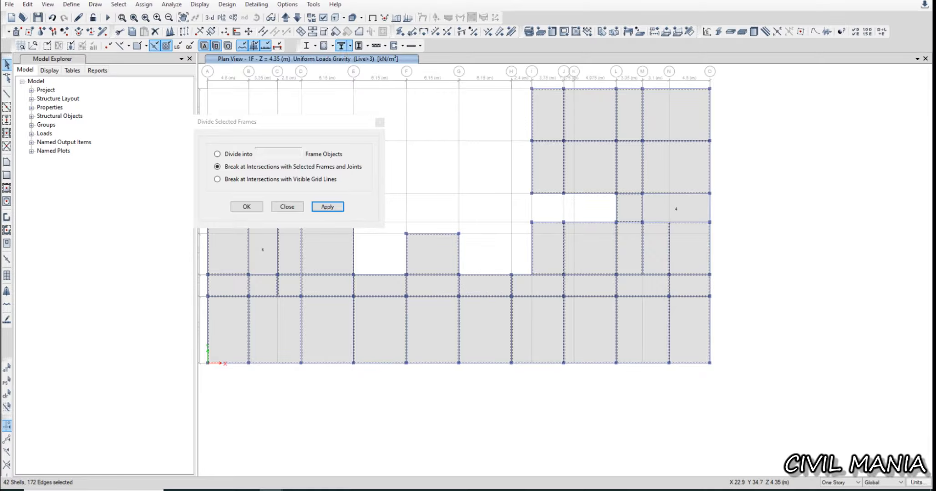
pyautogui.click(285, 17)
pyautogui.press('Left')
pyautogui.press('Left')
pyautogui.press('Left')
pyautogui.press('Left')
pyautogui.press('Left')
pyautogui.press('Left')
pyautogui.press('Left')
pyautogui.press('Left')
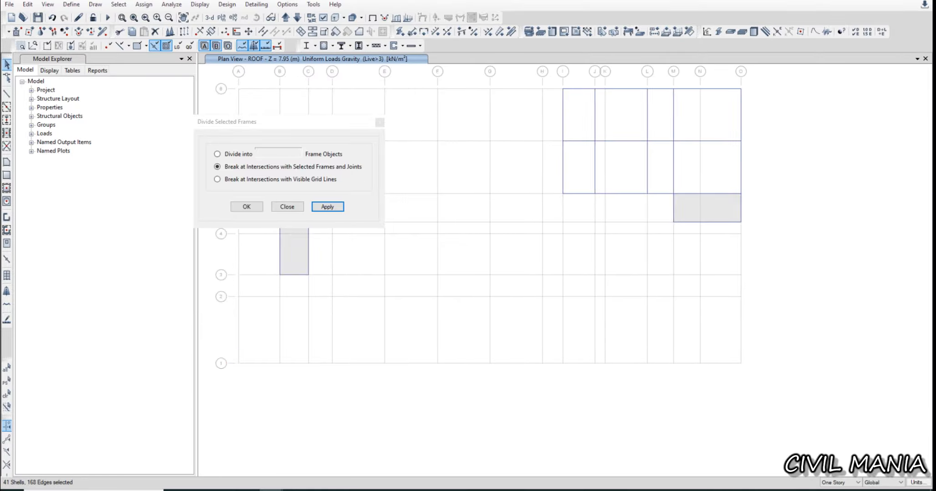
pyautogui.click(504, 251)
pyautogui.click(502, 228)
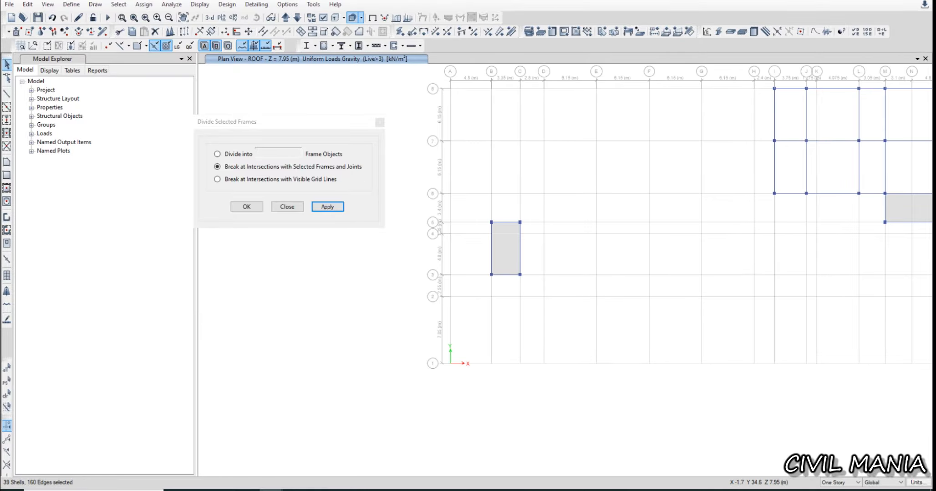
pyautogui.click(297, 17)
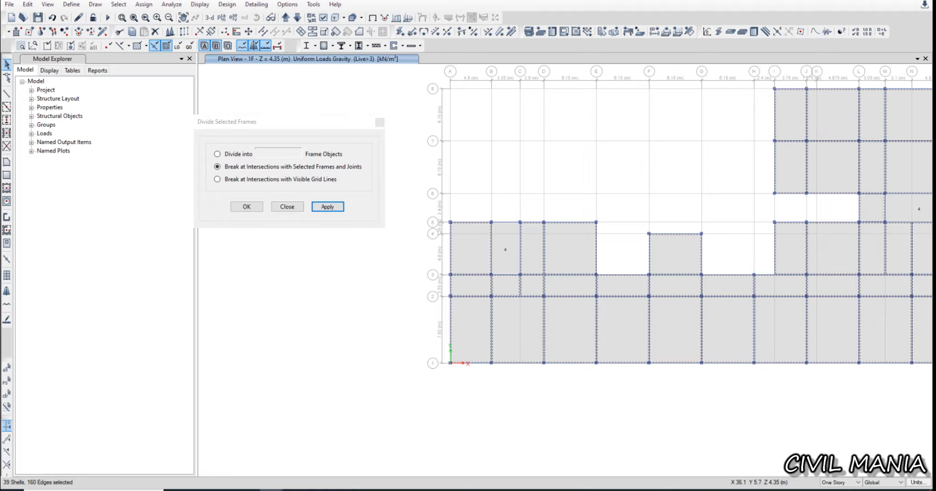
# Assign a 1.5 kN/m² ROOF LIVE uniform gravity load to the selected 1F floor panels, replacing existing loads
pyautogui.click(143, 4)
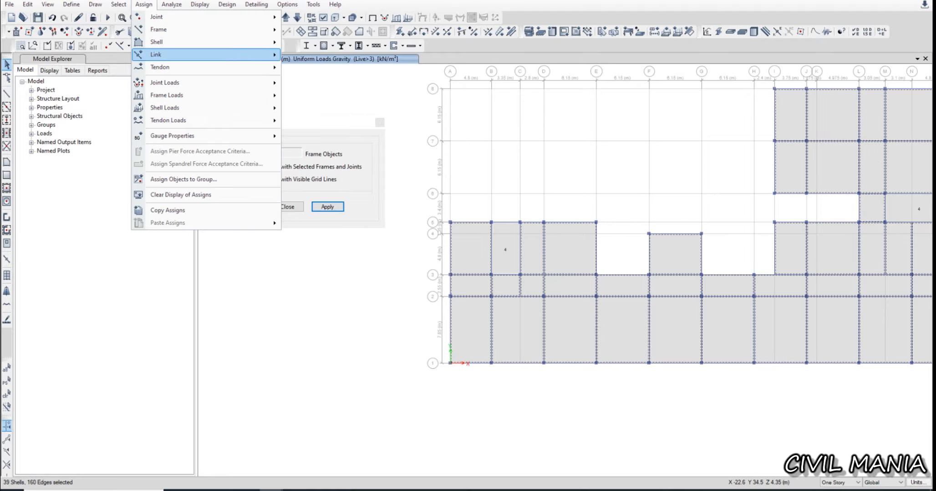
pyautogui.moveTo(173, 107)
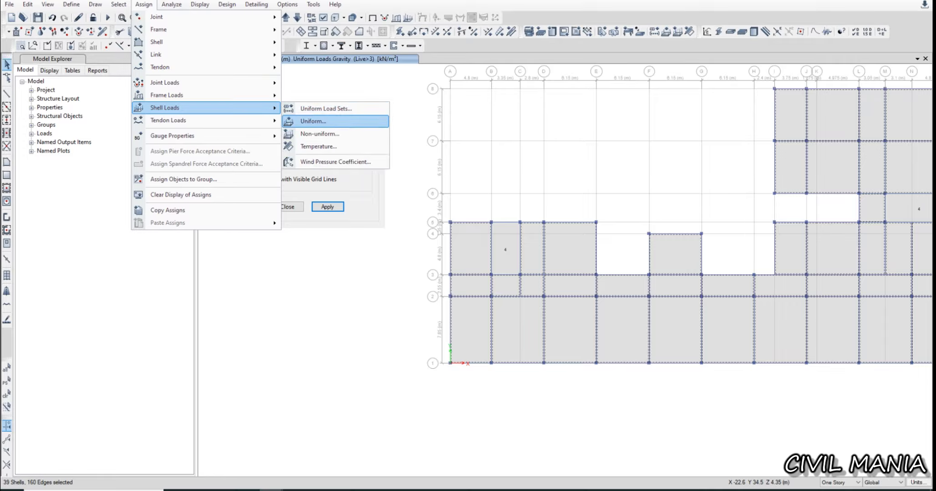
pyautogui.click(313, 121)
pyautogui.click(514, 215)
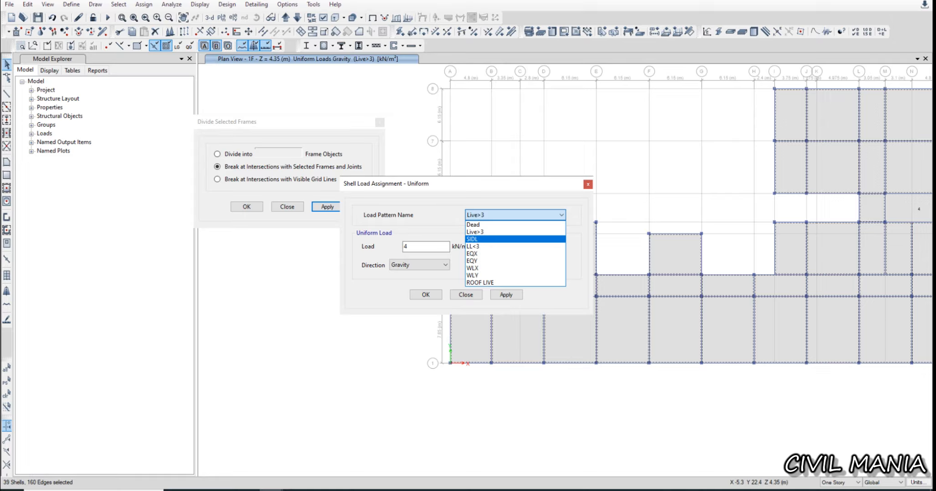
pyautogui.click(480, 282)
pyautogui.doubleClick(426, 246)
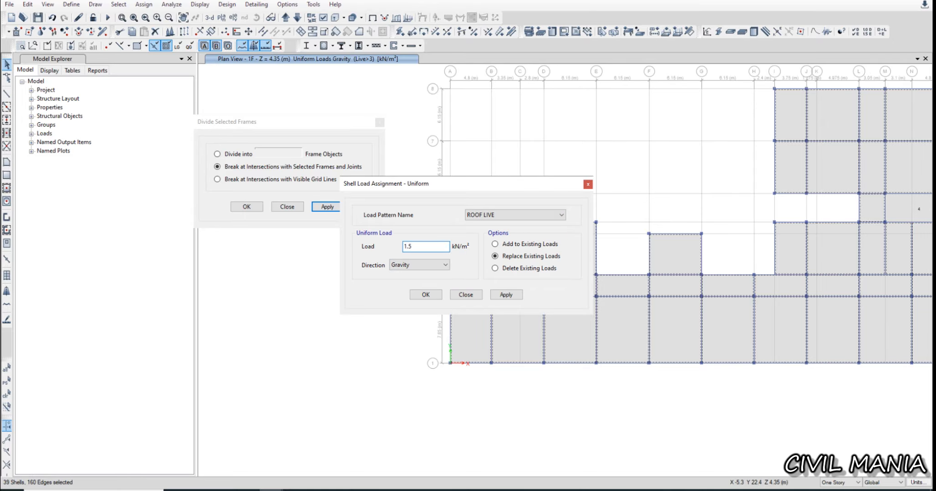
pyautogui.click(506, 295)
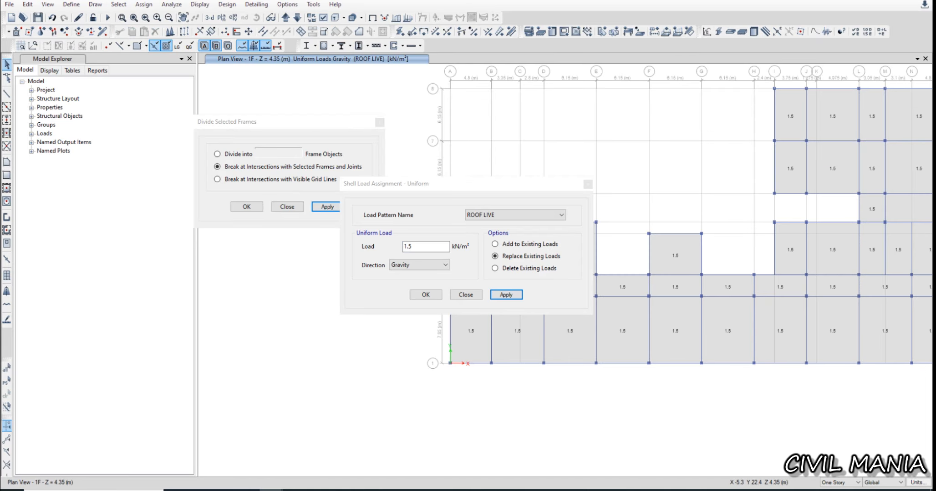
pyautogui.click(425, 295)
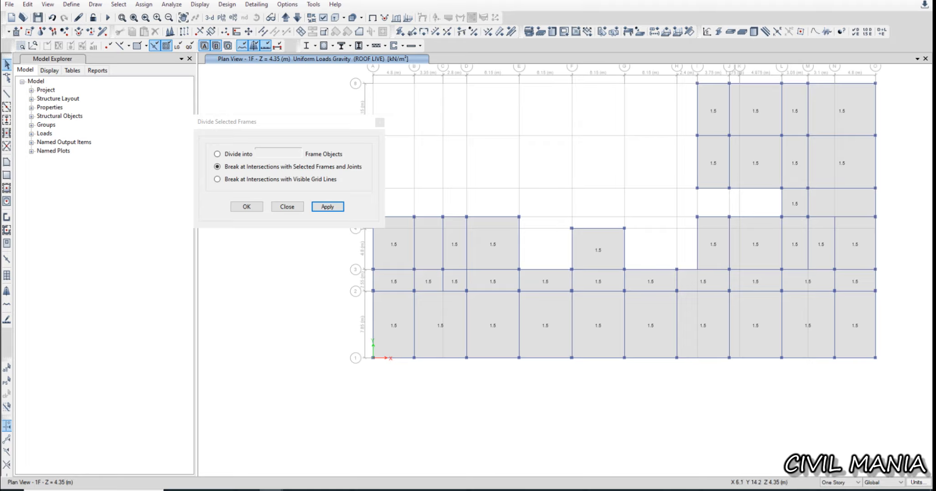
# Select the 1F floor panels in bays B–C (grids 3–5) and M–O (grids 5–6) and assign 1.5 kN/m² ROOF LIVE
pyautogui.click(429, 243)
pyautogui.click(840, 203)
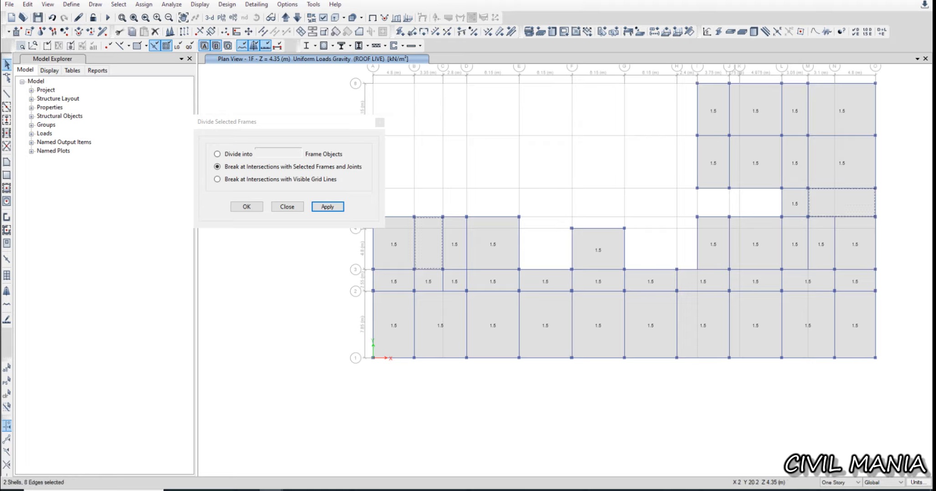
pyautogui.click(144, 5)
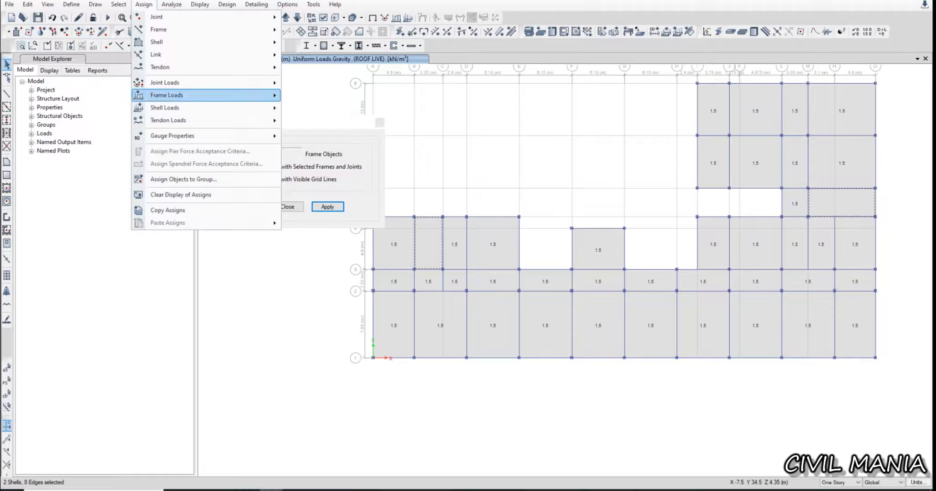
pyautogui.moveTo(182, 95)
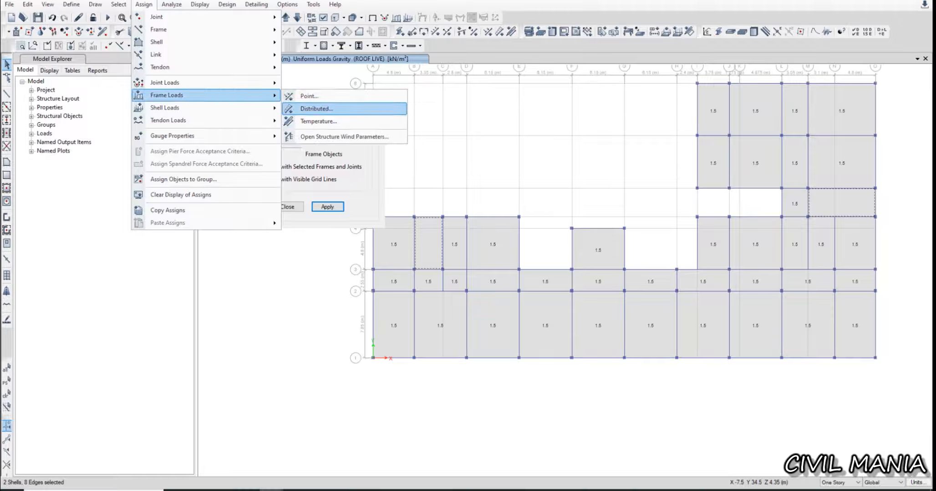
pyautogui.moveTo(164, 108)
pyautogui.click(314, 121)
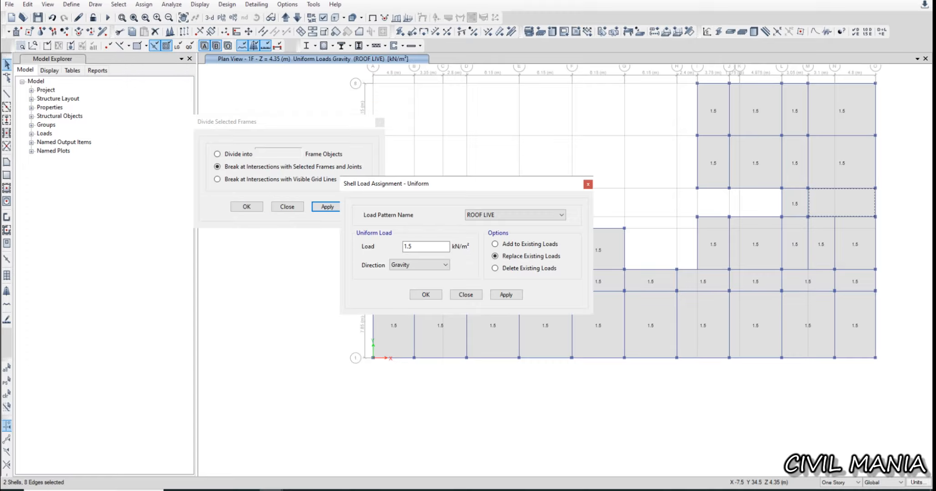
pyautogui.click(506, 295)
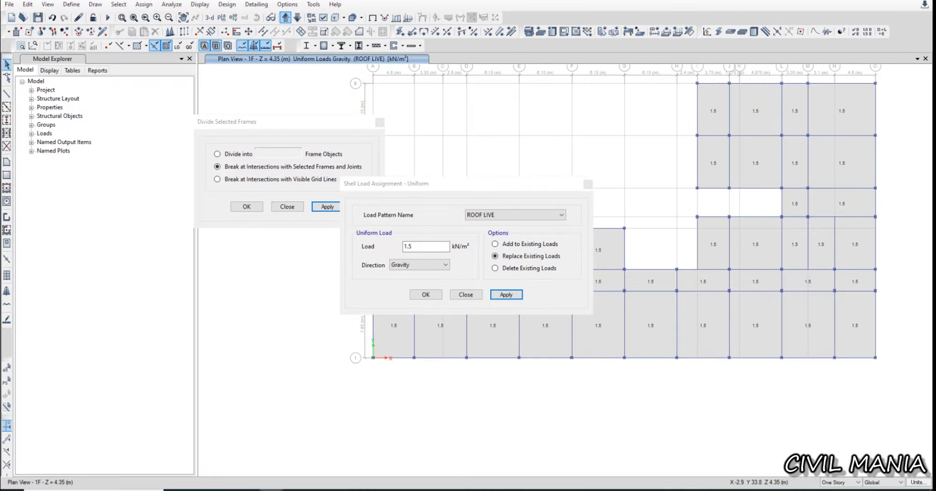
# Select the ROOF-level floor panels in bays B–C (grids 3–5) and M–O (grids 5–6) and assign a 1.5 kN/m² ROOF LIVE gravity load
pyautogui.click(285, 18)
pyautogui.click(814, 207)
pyautogui.moveTo(794, 209); pyautogui.dragTo(925, 78, button='middle')
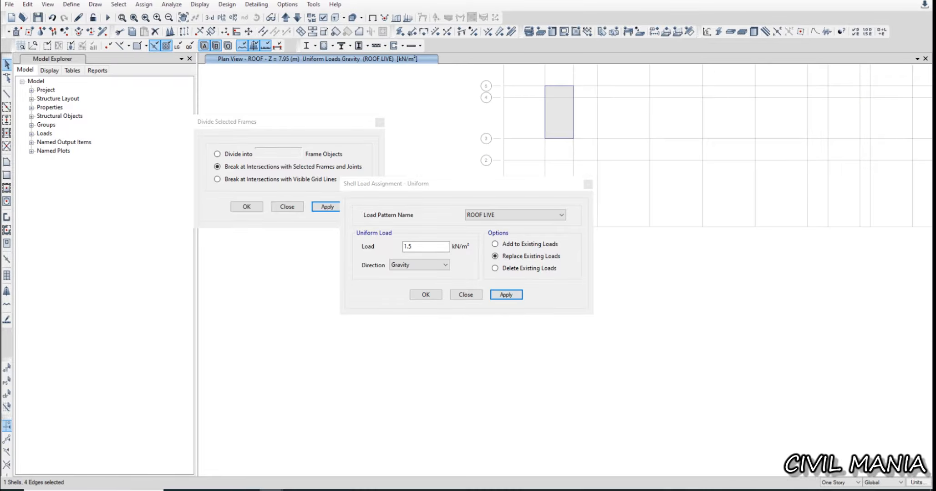
pyautogui.click(558, 115)
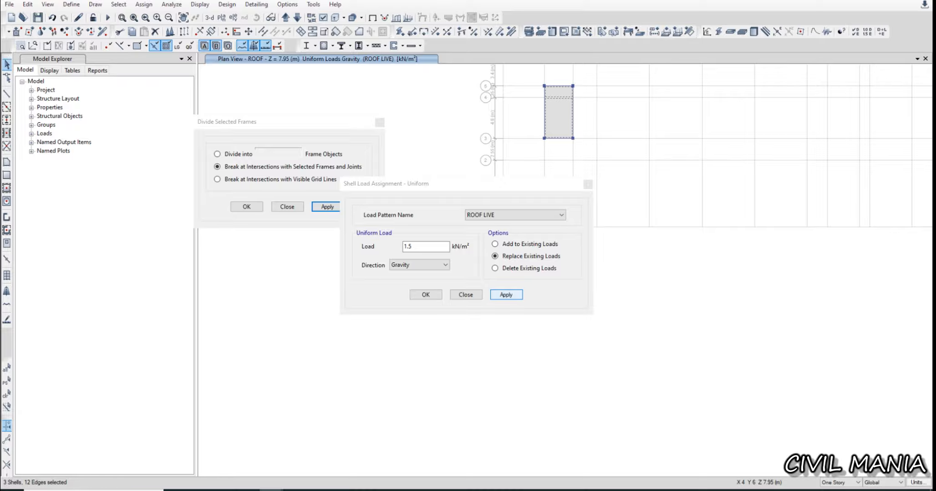
pyautogui.click(506, 295)
pyautogui.scroll(-4, 652, 189)
pyautogui.scroll(4, 778, 99)
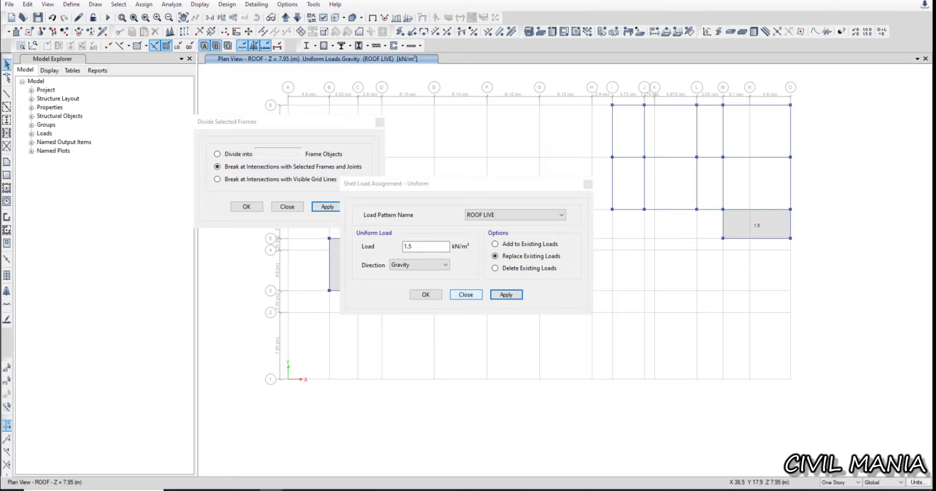
pyautogui.click(466, 295)
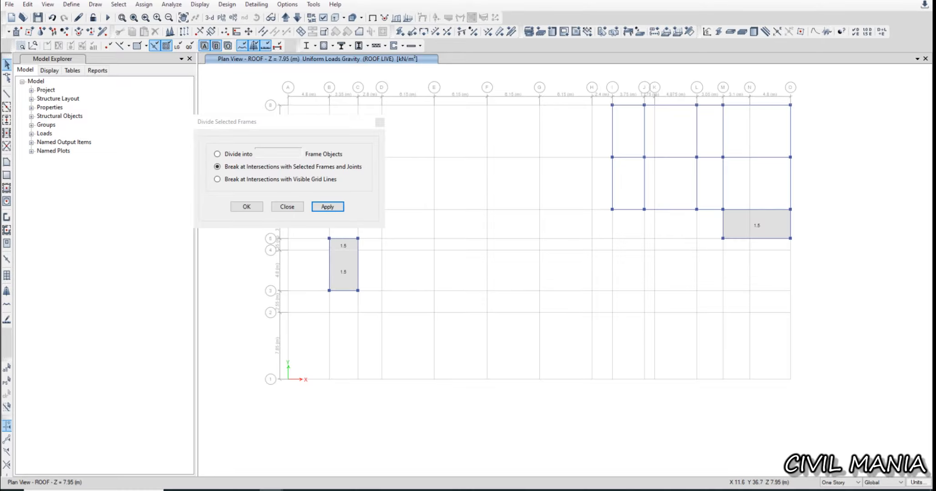
# Return to the 1F plan and select the perimeter beams along grid A
pyautogui.click(297, 17)
pyautogui.click(288, 333)
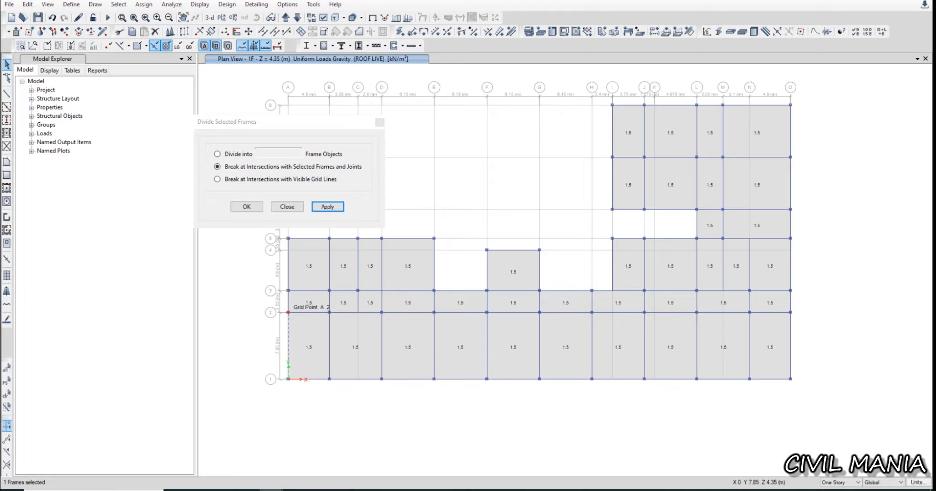
pyautogui.click(288, 302)
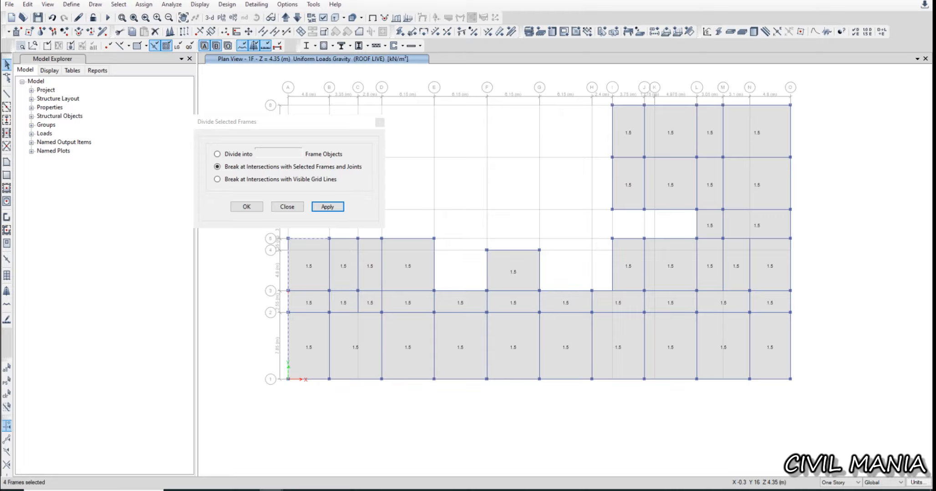
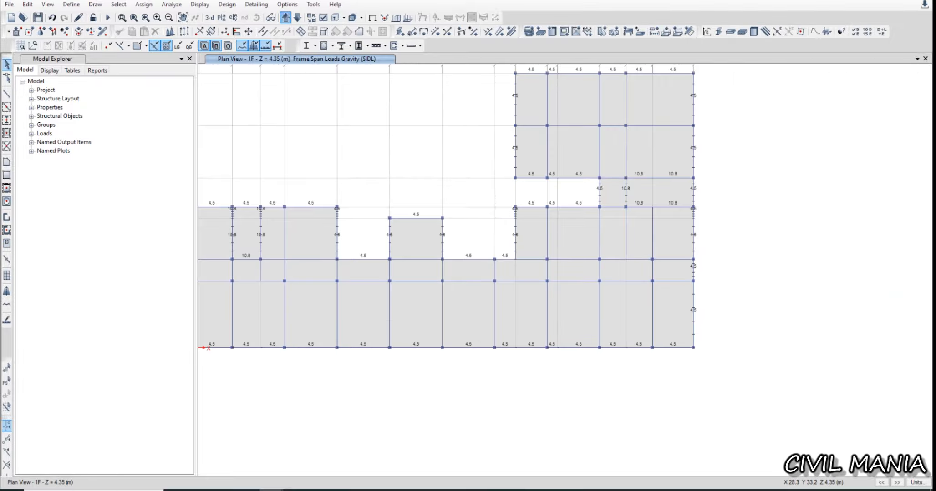
# On the ROOF plan, select all frames and joints of the block between grids I and O and break the frames at their intersections
pyautogui.click(286, 18)
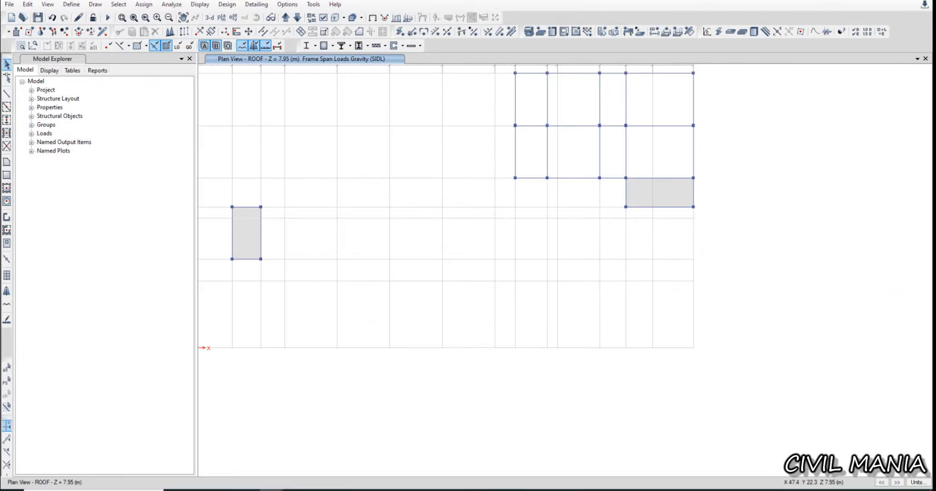
pyautogui.moveTo(560, 109); pyautogui.dragTo(565, 161, button='middle')
pyautogui.click(570, 125)
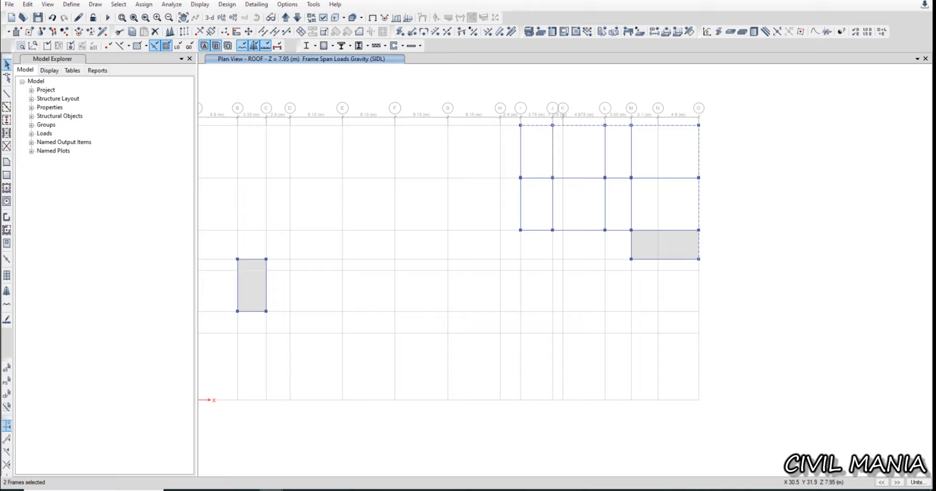
pyautogui.moveTo(449, 110); pyautogui.dragTo(851, 332)
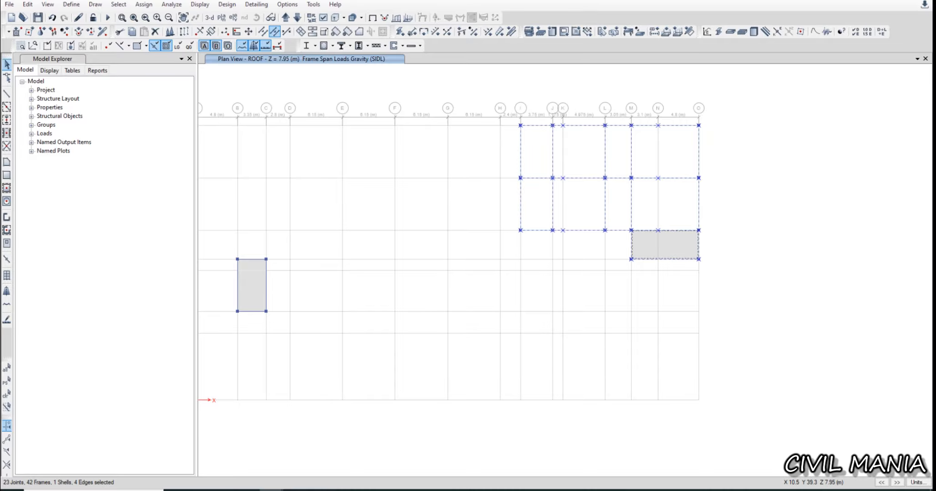
pyautogui.click(275, 31)
pyautogui.click(327, 207)
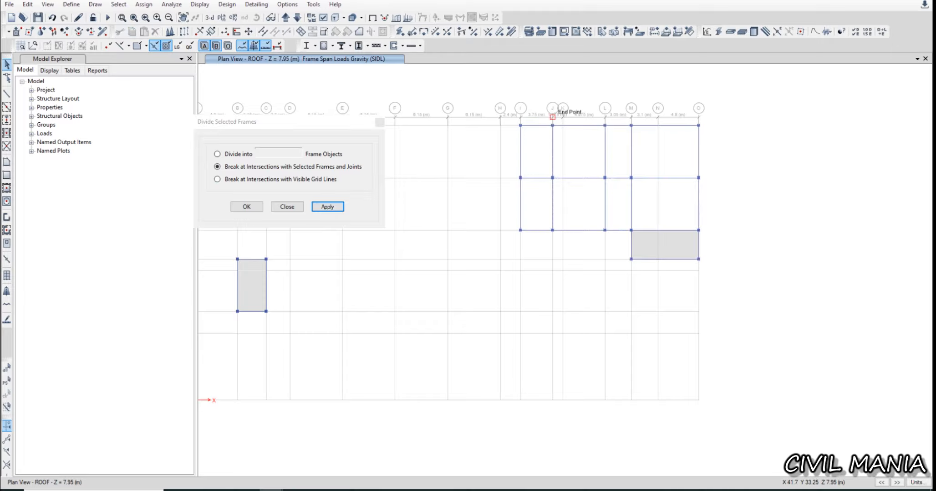
# Select the ROOF perimeter beams of the block between grids I–O and 6–8 and assign a 1.5 kN/m SIDL uniform gravity load
pyautogui.click(542, 126)
pyautogui.click(558, 126)
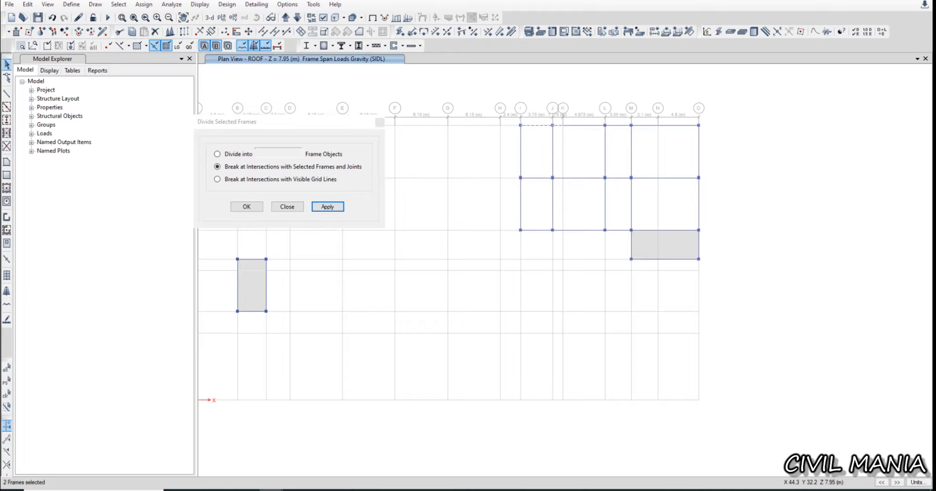
pyautogui.click(643, 126)
pyautogui.click(677, 125)
pyautogui.click(699, 217)
pyautogui.click(679, 230)
pyautogui.click(644, 231)
pyautogui.click(615, 230)
pyautogui.click(584, 230)
pyautogui.click(558, 230)
pyautogui.click(530, 230)
pyautogui.click(520, 208)
pyautogui.click(520, 157)
pyautogui.click(144, 4)
pyautogui.moveTo(166, 94)
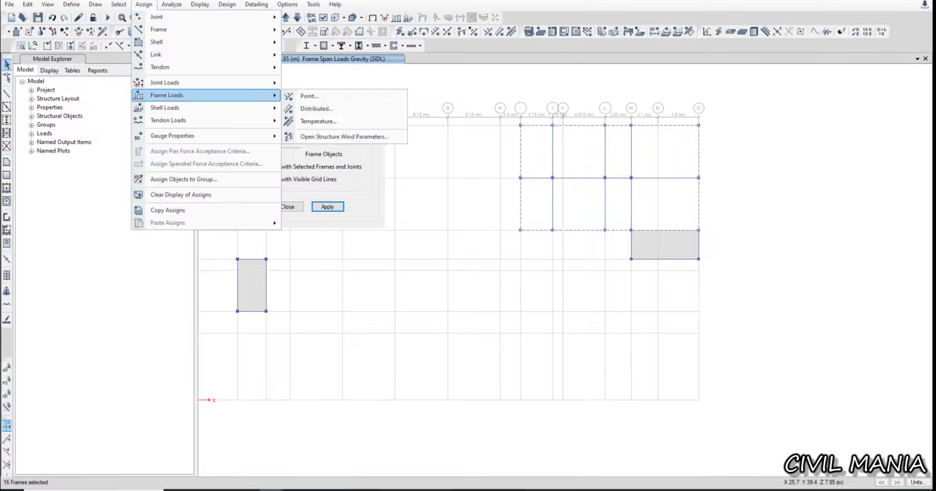
pyautogui.click(309, 108)
pyautogui.doubleClick(349, 295)
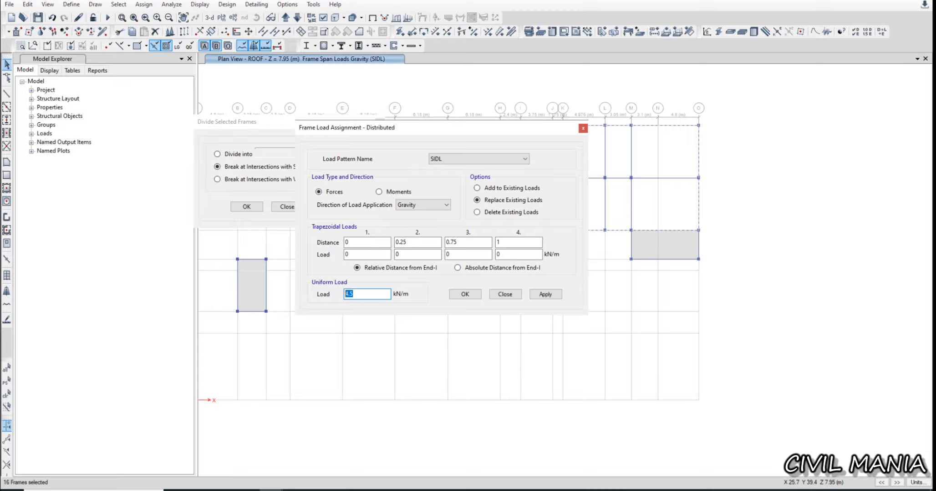
pyautogui.write('1.5')
pyautogui.click(465, 294)
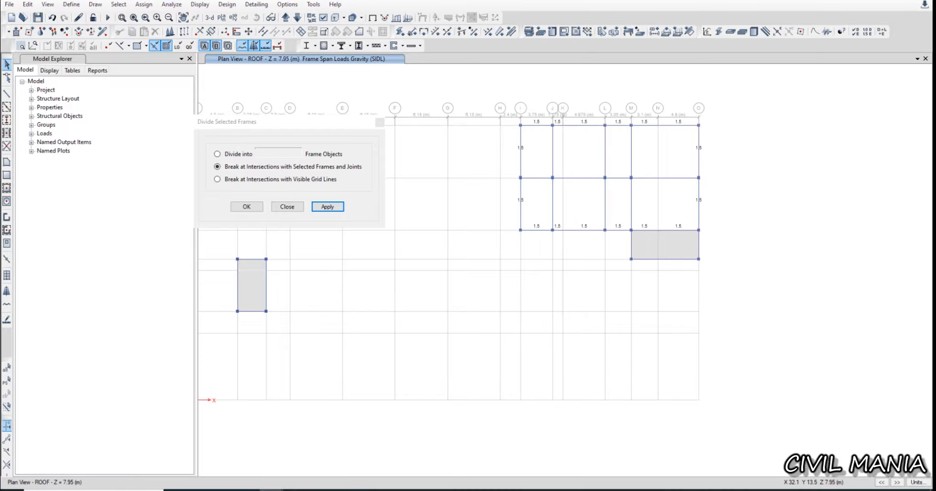
# Examine the assigned SIDL frame loads across the whole building in the 3-D view
pyautogui.scroll(-5, 469, 273)
pyautogui.scroll(5, 444, 269)
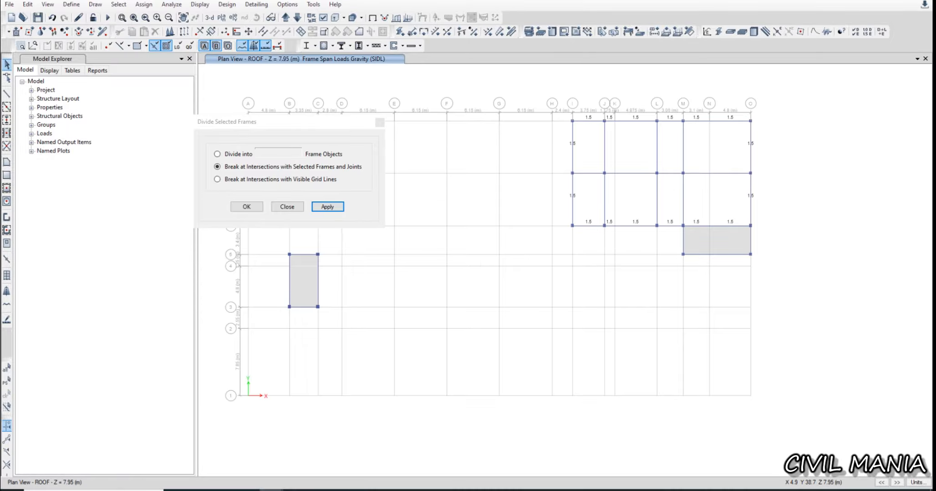
pyautogui.click(209, 17)
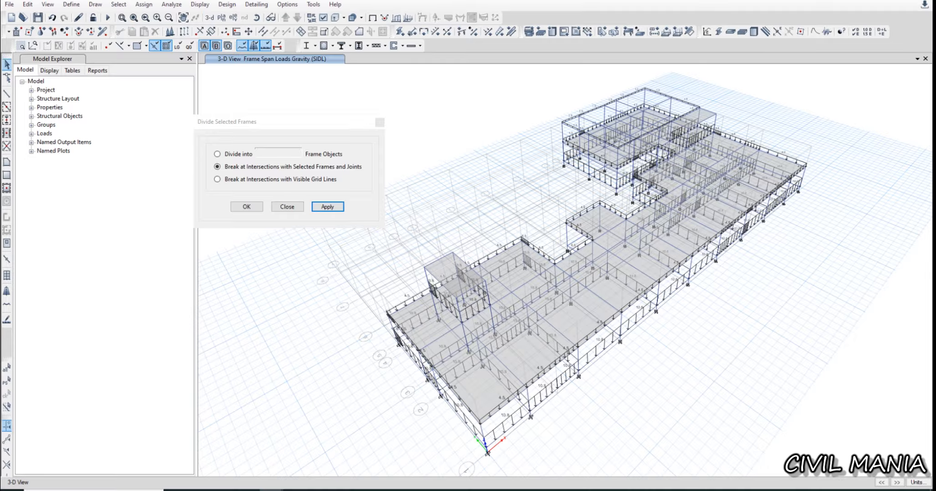
pyautogui.keyDown('shift'); pyautogui.moveTo(464, 278); pyautogui.dragTo(473, 203, button='middle'); pyautogui.keyUp('shift')
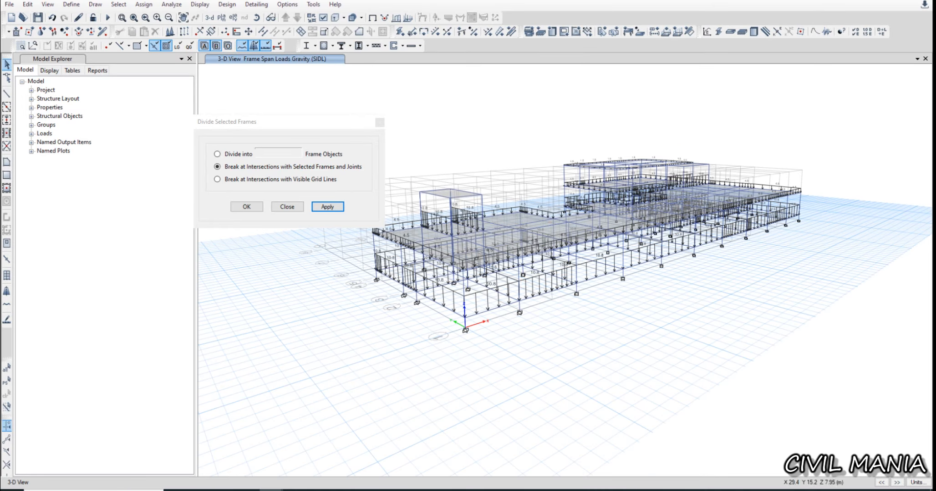
pyautogui.scroll(3, 440, 204)
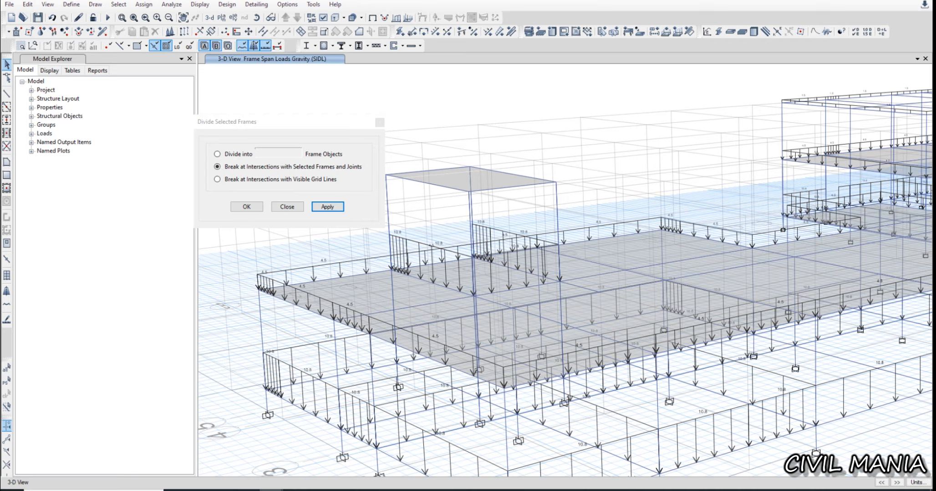
pyautogui.moveTo(491, 291); pyautogui.dragTo(423, 178, button='middle')
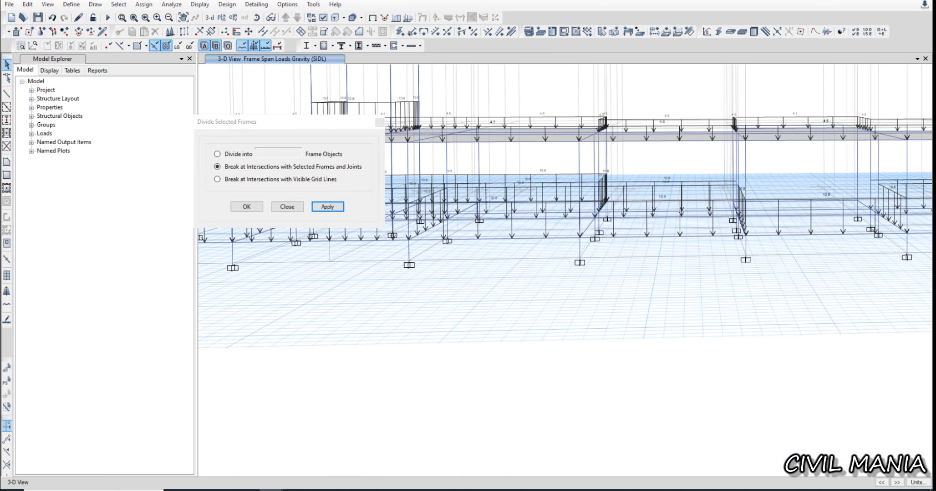
pyautogui.keyDown('shift'); pyautogui.moveTo(549, 153); pyautogui.dragTo(583, 176, button='middle'); pyautogui.keyUp('shift')
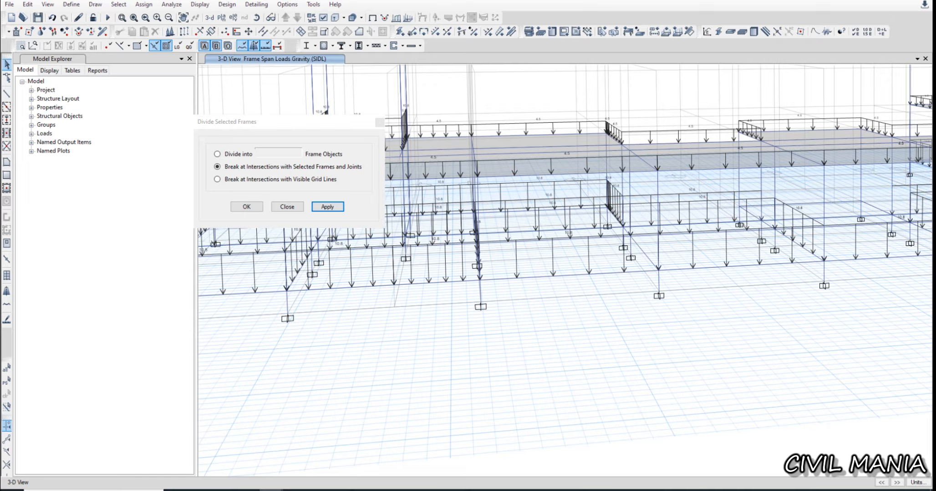
pyautogui.moveTo(546, 282); pyautogui.dragTo(643, 294, button='middle')
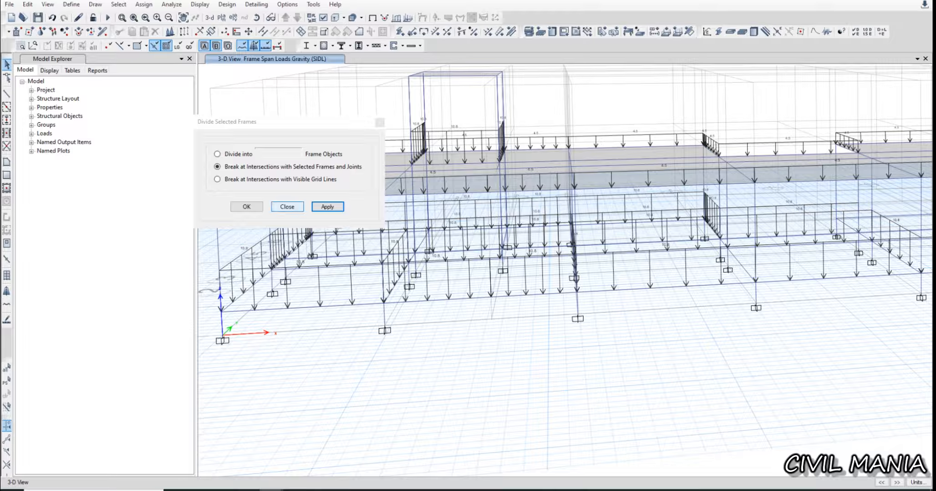
# Close the frame division dialog and run the analysis of the model
pyautogui.click(287, 207)
pyautogui.scroll(-4, 335, 196)
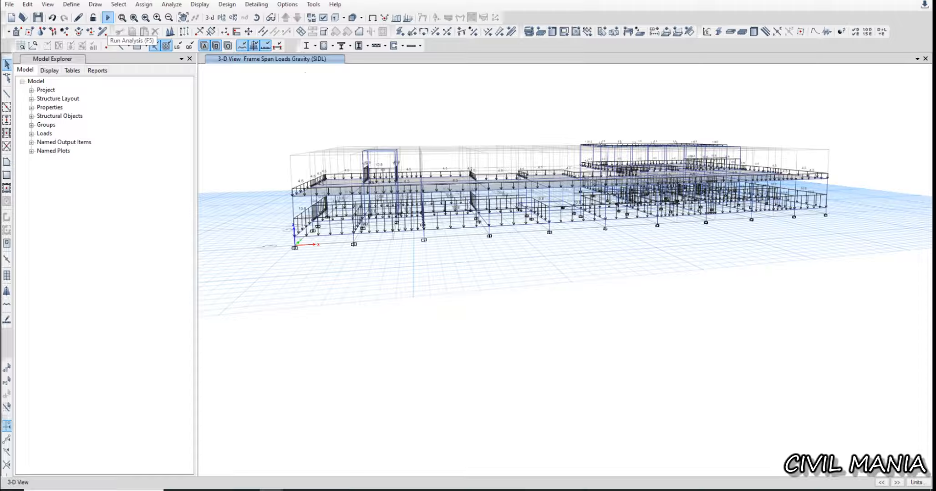
pyautogui.click(107, 17)
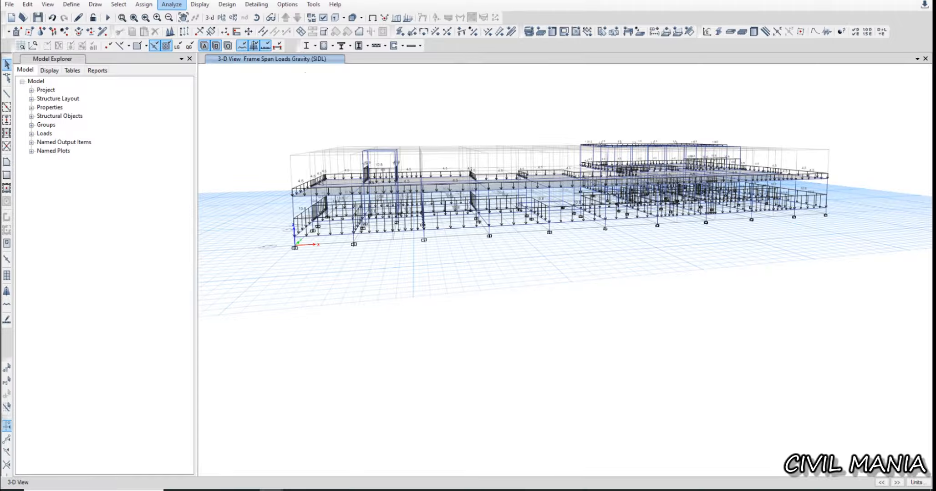
# Check the model at 1 mm tolerance with all joint, frame, shell, meshing, loading and self-mass checks enabled, and close the warning report
pyautogui.click(172, 5)
pyautogui.click(195, 17)
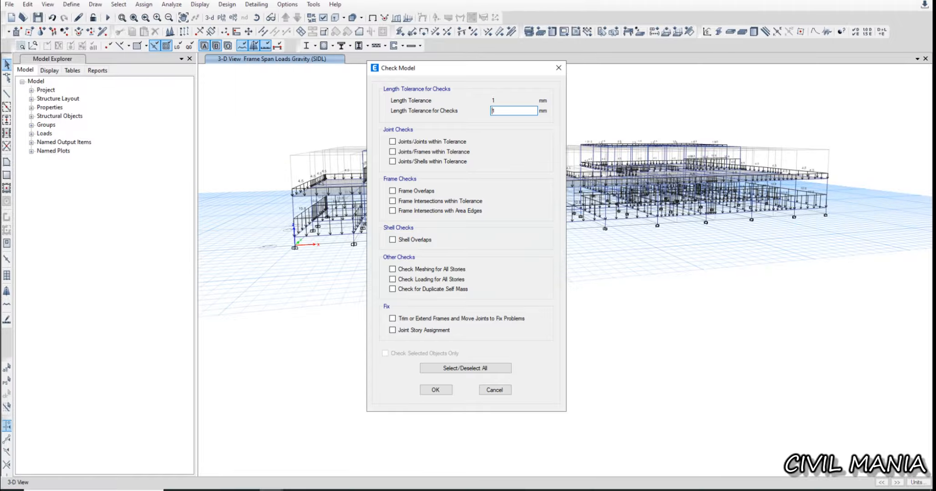
pyautogui.click(465, 369)
pyautogui.click(436, 390)
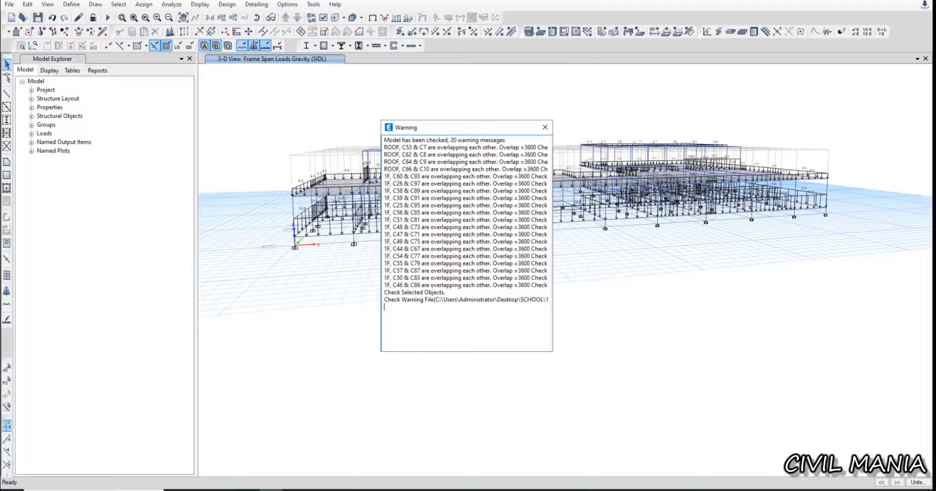
pyautogui.click(544, 127)
# Try to delete a column standing above the plinth beams at the open courtyard corner, and undo the deletion
pyautogui.scroll(5, 607, 155)
pyautogui.moveTo(637, 255); pyautogui.dragTo(379, 162, button='middle')
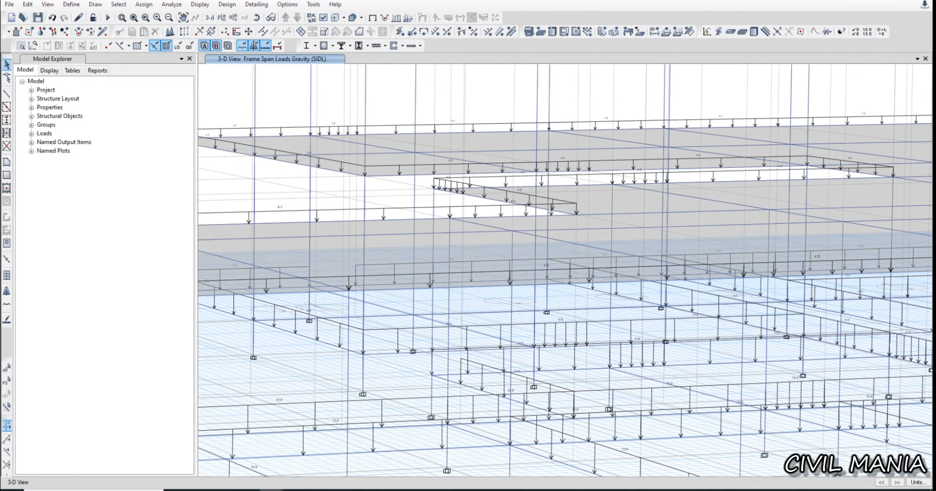
pyautogui.keyDown('shift'); pyautogui.moveTo(500, 219); pyautogui.dragTo(609, 282, button='middle'); pyautogui.keyUp('shift')
pyautogui.keyDown('shift'); pyautogui.moveTo(298, 255); pyautogui.dragTo(343, 260, button='middle'); pyautogui.keyUp('shift')
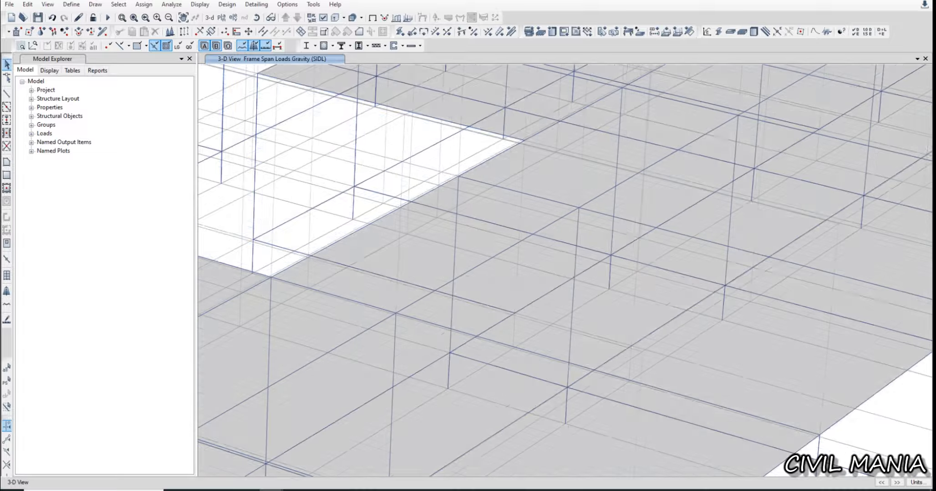
pyautogui.scroll(-7, 344, 260)
pyautogui.scroll(10, 564, 268)
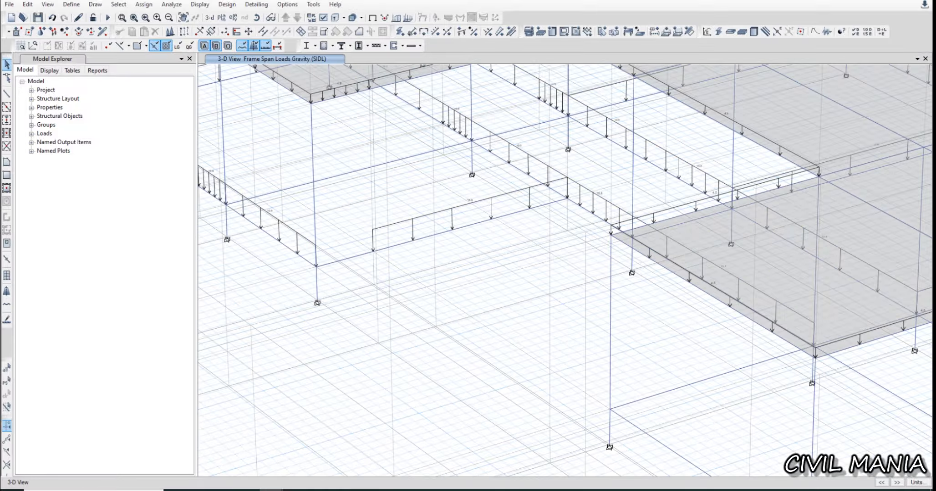
pyautogui.scroll(4, 310, 227)
pyautogui.click(323, 218)
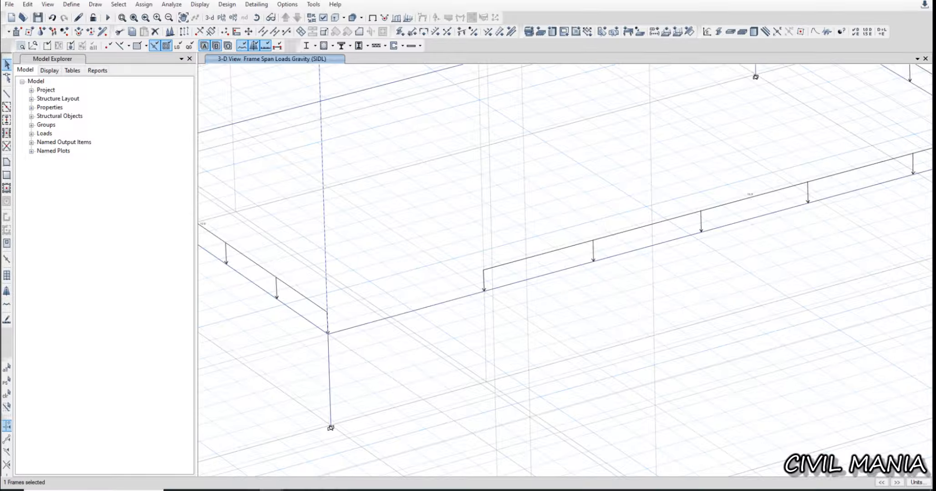
pyautogui.scroll(-4, 363, 245)
pyautogui.press('Delete')
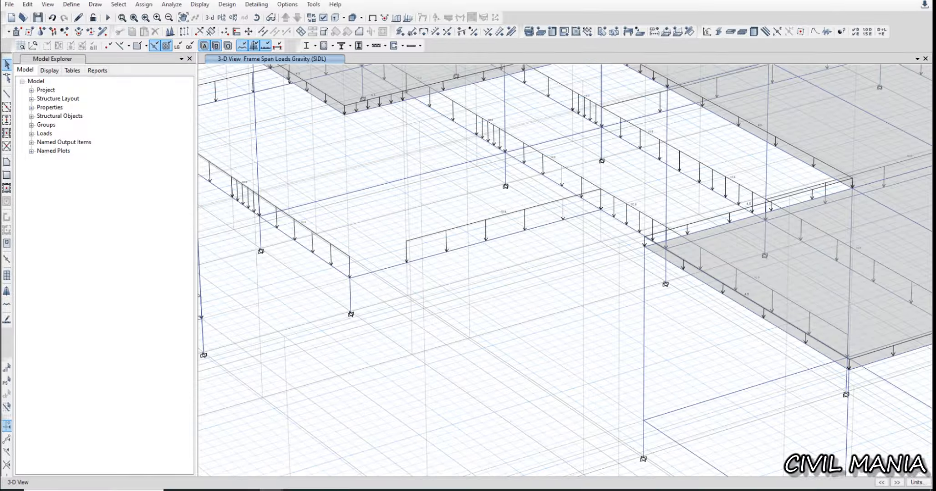
pyautogui.hotkey('ctrl', 'z')
pyautogui.moveTo(273, 90); pyautogui.dragTo(505, 178, button='middle')
pyautogui.scroll(-10, 504, 179)
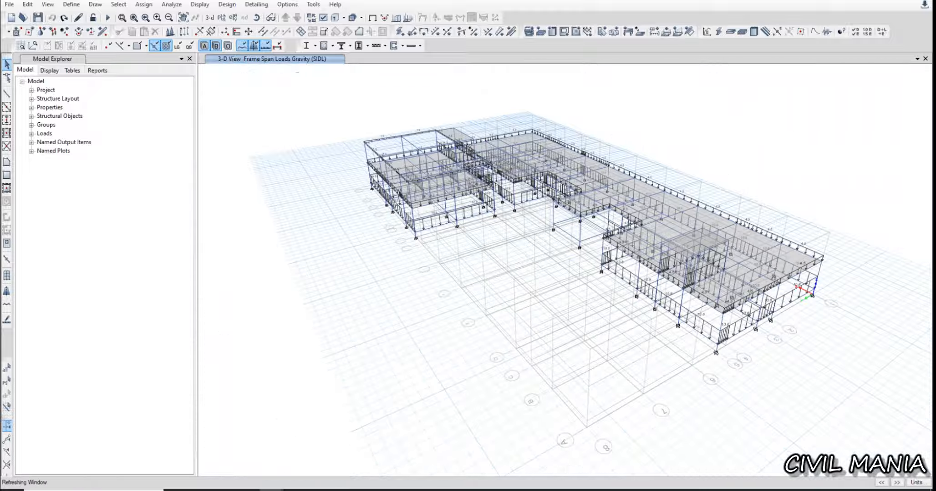
# Repeat the model check with the same options and read the list of overlapping columns
pyautogui.click(172, 4)
pyautogui.click(187, 15)
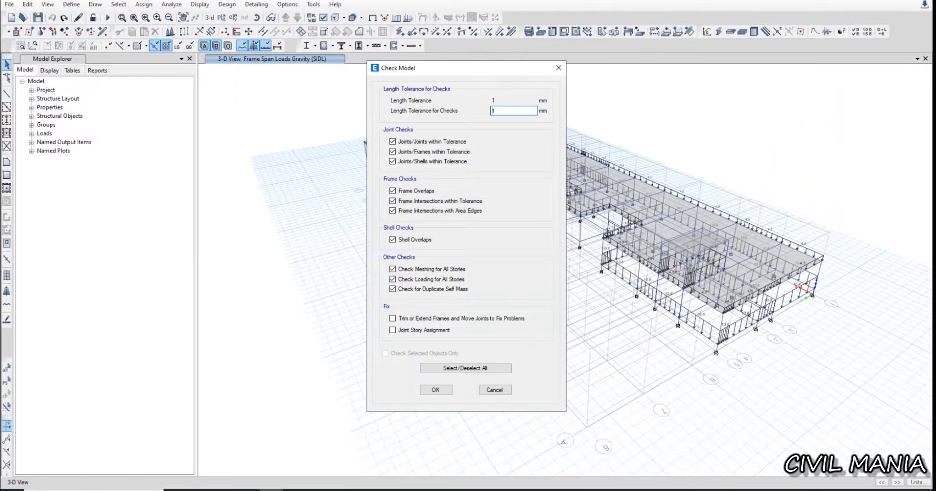
pyautogui.press('Return')
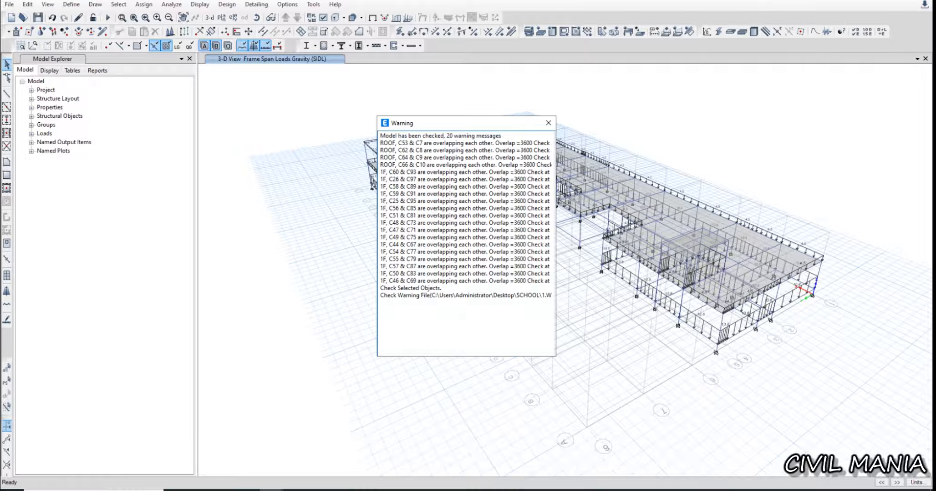
pyautogui.click(548, 123)
# Delete the overlapping duplicate columns under the small ROOF slab between grids B and C in the 3-D view
pyautogui.scroll(3, 669, 295)
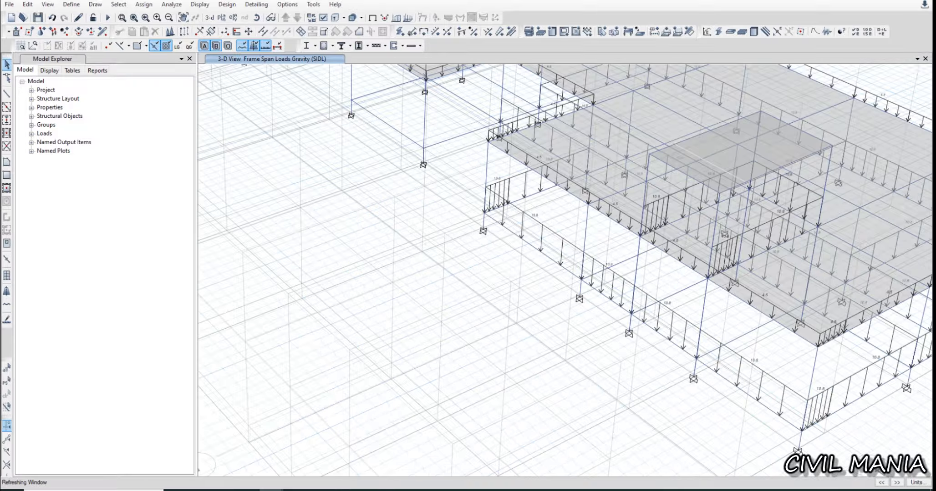
pyautogui.click(635, 276)
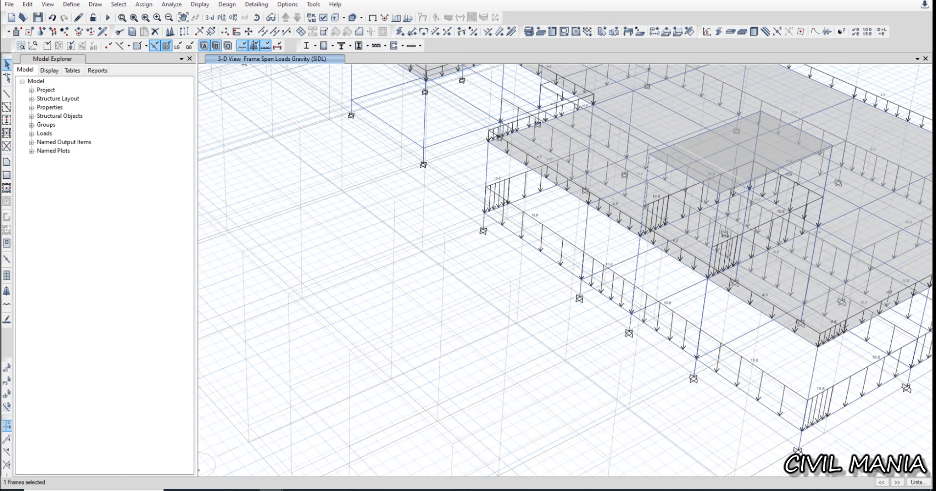
pyautogui.click(635, 276)
pyautogui.click(635, 276)
pyautogui.click(635, 275)
pyautogui.scroll(-5, 728, 323)
pyautogui.scroll(5, 574, 214)
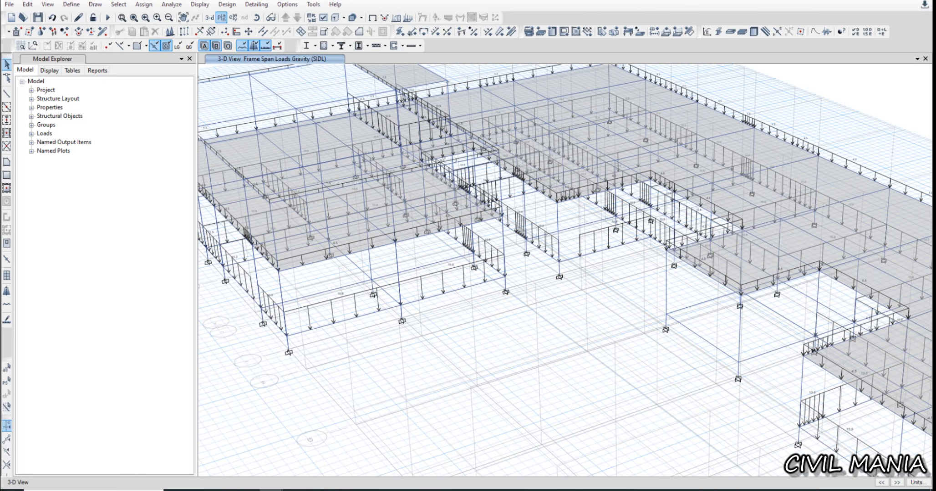
# Open the PL plan view and rerun the model check to review the remaining column overlaps
pyautogui.click(222, 17)
pyautogui.click(407, 225)
pyautogui.click(423, 357)
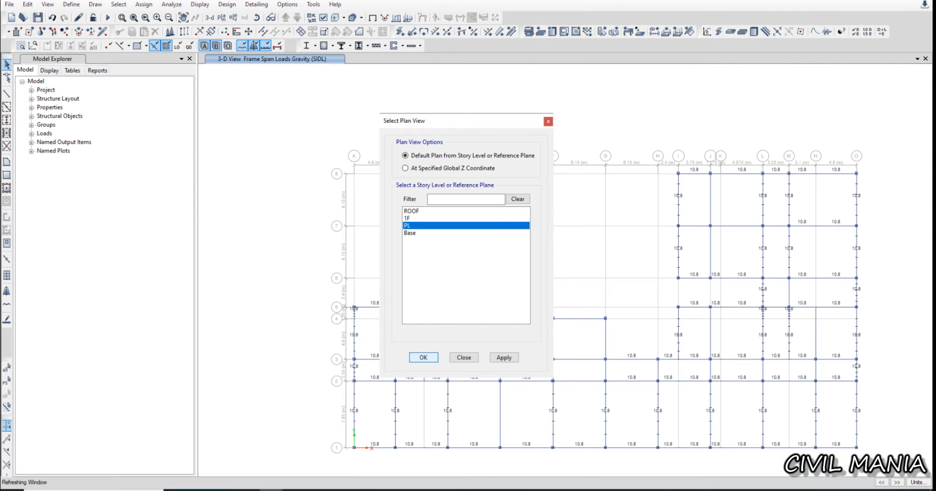
pyautogui.moveTo(493, 260); pyautogui.dragTo(403, 172, button='middle')
pyautogui.scroll(5, 232, 88)
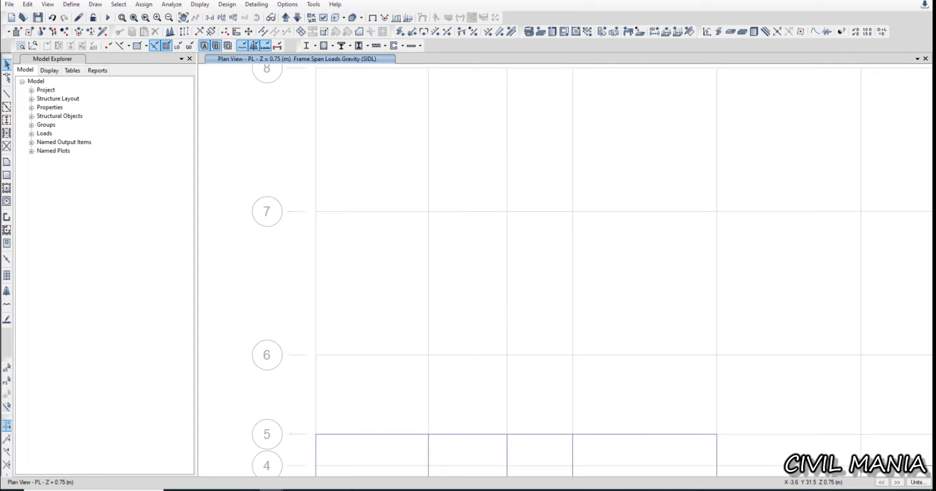
pyautogui.click(171, 4)
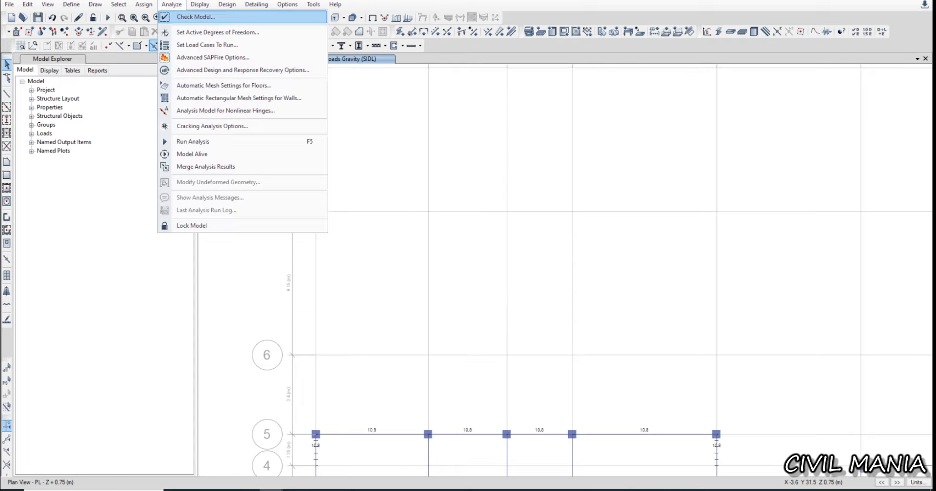
pyautogui.click(195, 17)
pyautogui.press('Return')
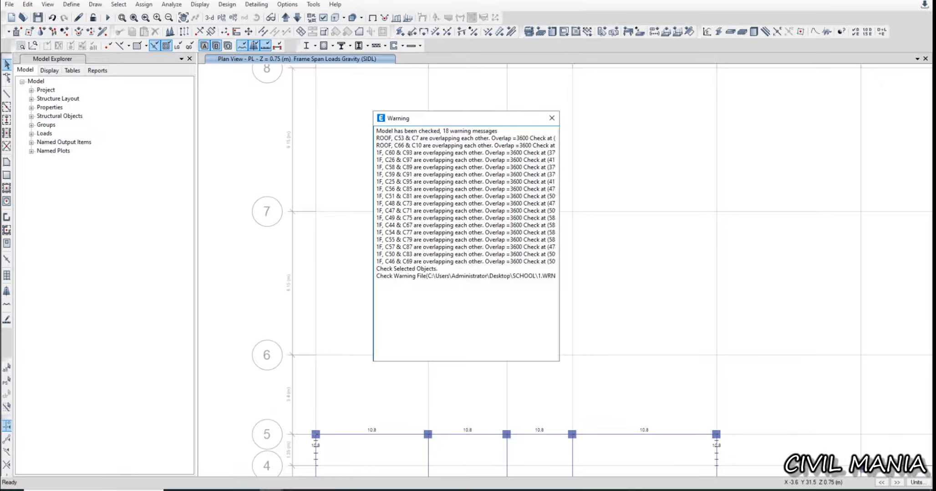
pyautogui.click(552, 118)
# Switch through the 1F plan to the ROOF plan and check the model again, closing the warning report
pyautogui.scroll(-5, 592, 164)
pyautogui.moveTo(708, 218); pyautogui.dragTo(469, 171, button='middle')
pyautogui.click(286, 18)
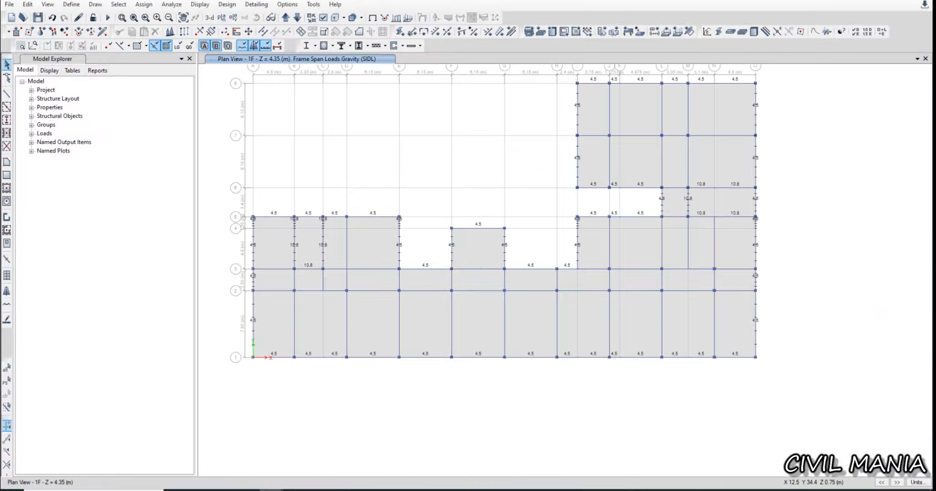
pyautogui.click(285, 18)
pyautogui.click(144, 4)
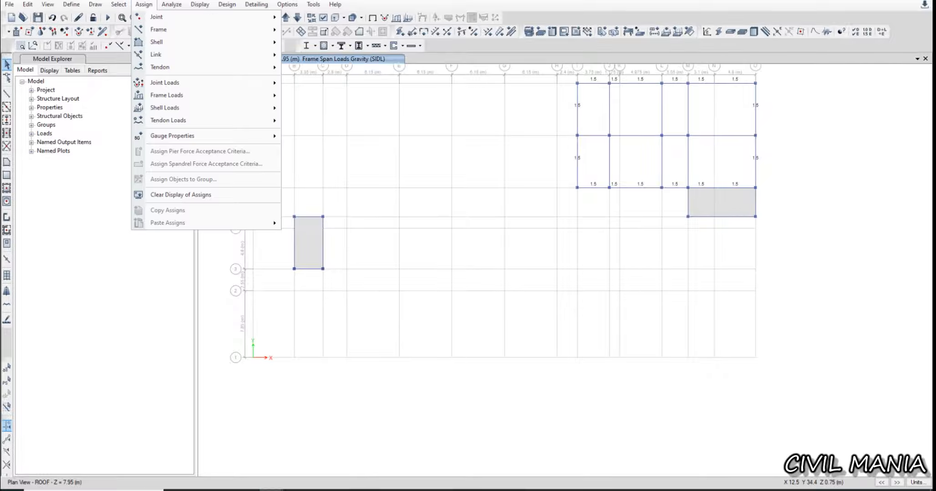
pyautogui.moveTo(171, 4)
pyautogui.click(195, 16)
pyautogui.click(436, 390)
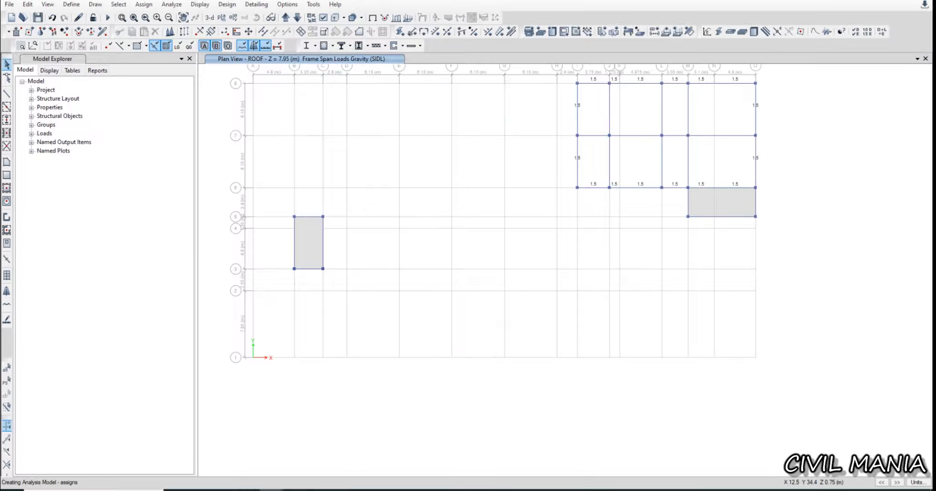
pyautogui.click(555, 113)
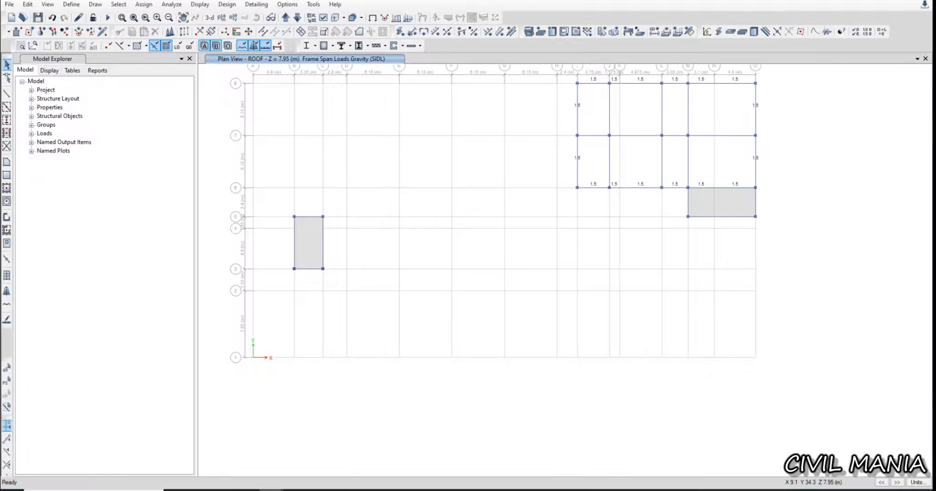
pyautogui.click(221, 17)
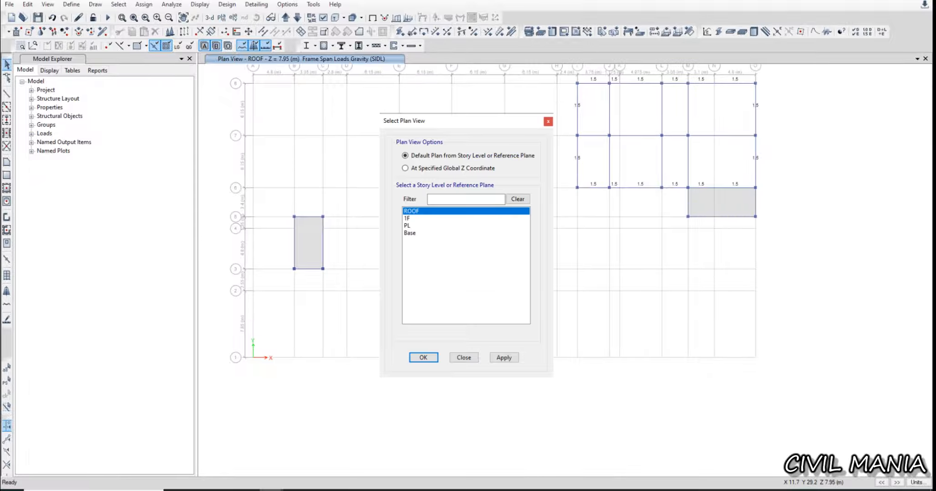
pyautogui.click(548, 121)
pyautogui.click(171, 4)
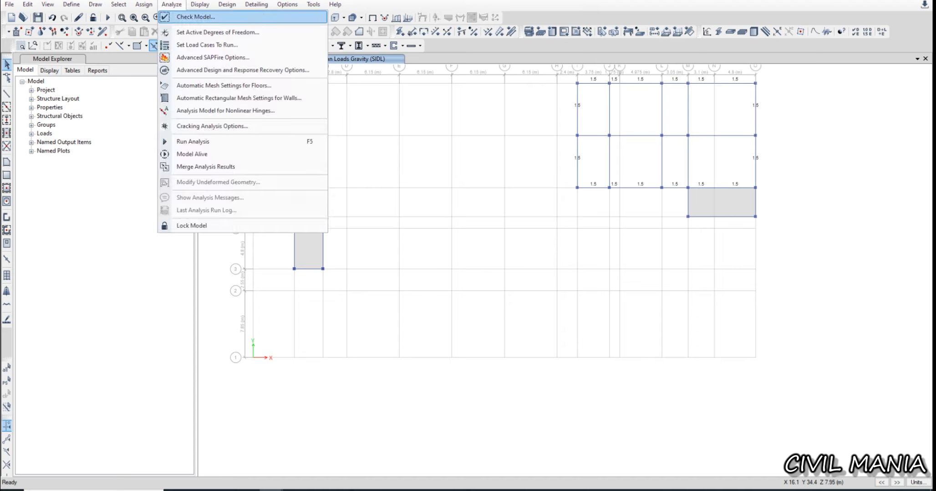
pyautogui.click(196, 17)
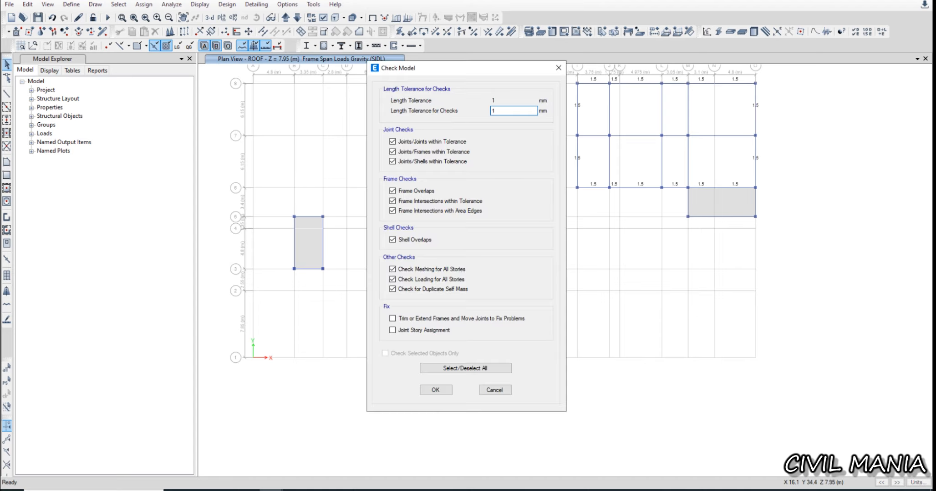
pyautogui.click(558, 67)
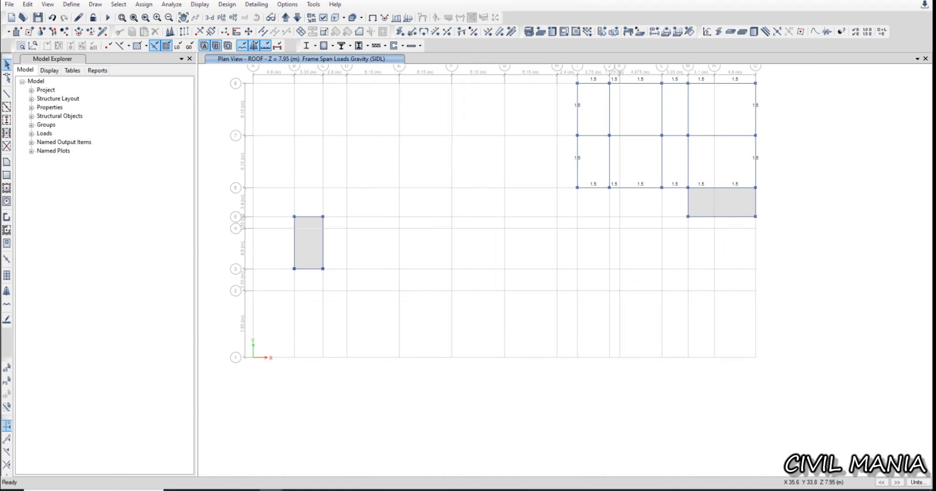
# Return to the 3-D view and run the model check once more, closing the warning report
pyautogui.click(210, 17)
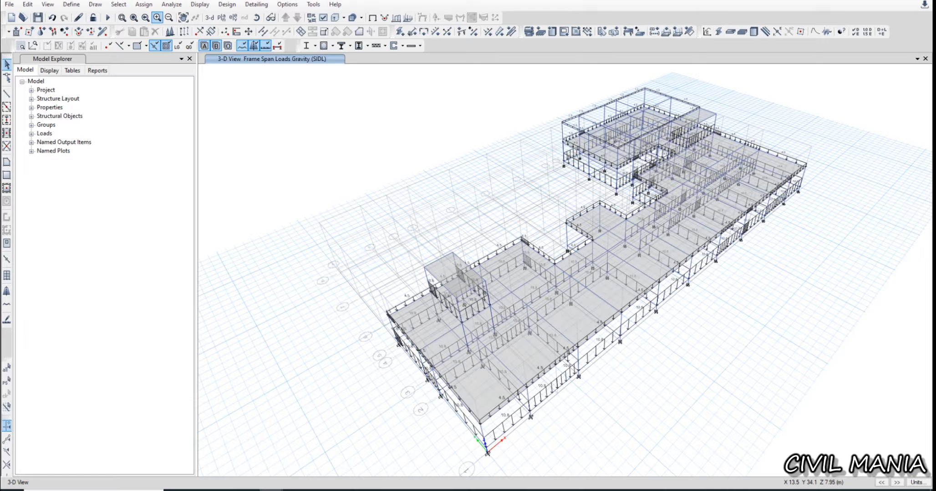
pyautogui.click(172, 4)
pyautogui.click(196, 16)
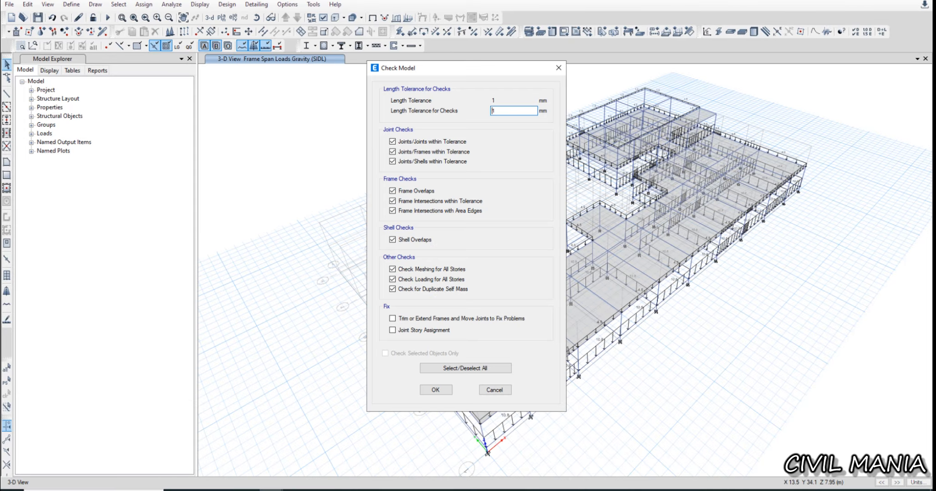
pyautogui.moveTo(529, 72); pyautogui.dragTo(296, 81)
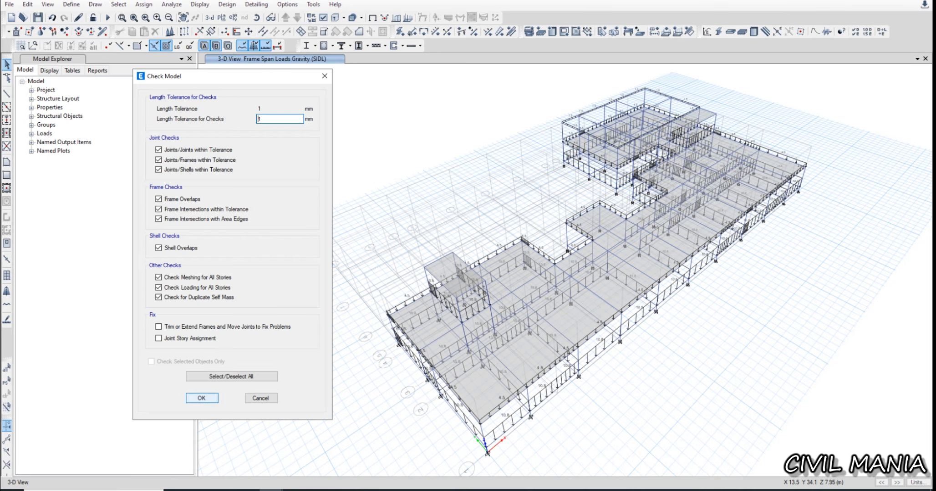
pyautogui.click(202, 398)
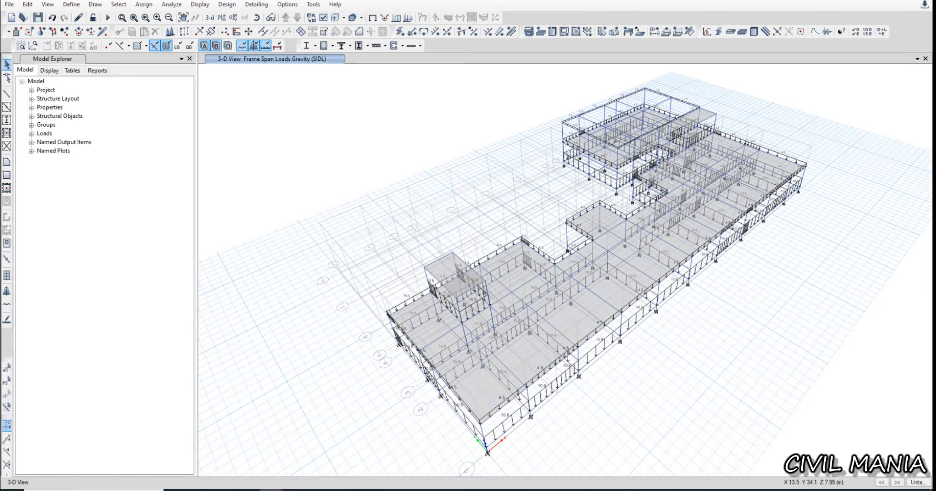
pyautogui.click(559, 107)
# Test the columns around the near corner of the raised block's slab for overlapping duplicates
pyautogui.scroll(8, 641, 137)
pyautogui.click(634, 136)
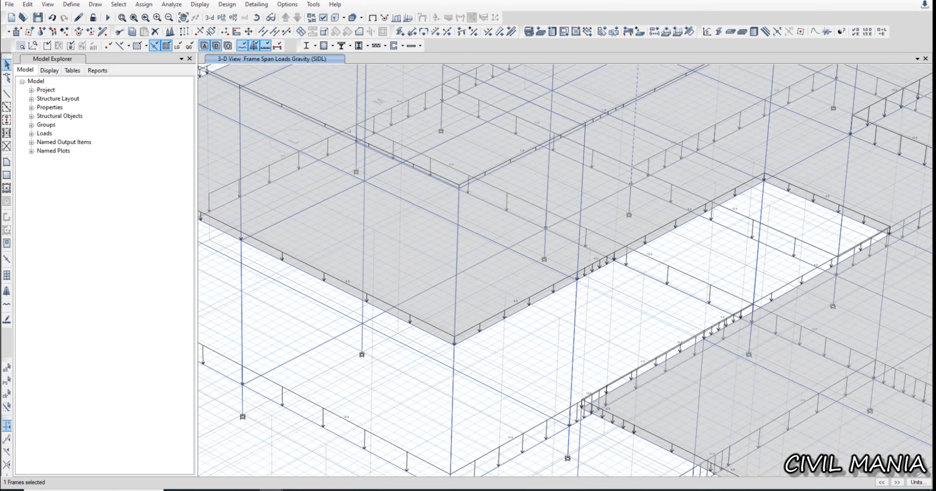
pyautogui.click(633, 137)
pyautogui.click(410, 264)
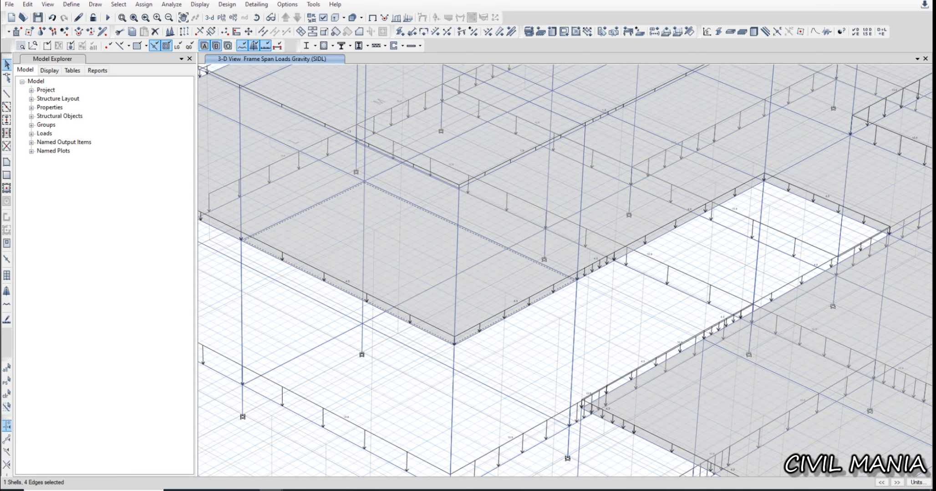
pyautogui.click(456, 268)
pyautogui.click(409, 264)
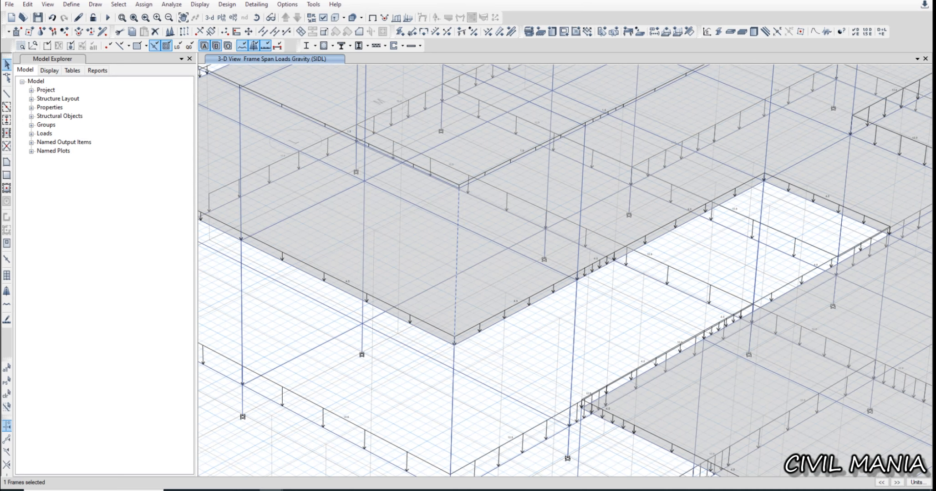
pyautogui.click(456, 269)
pyautogui.click(456, 268)
pyautogui.click(456, 269)
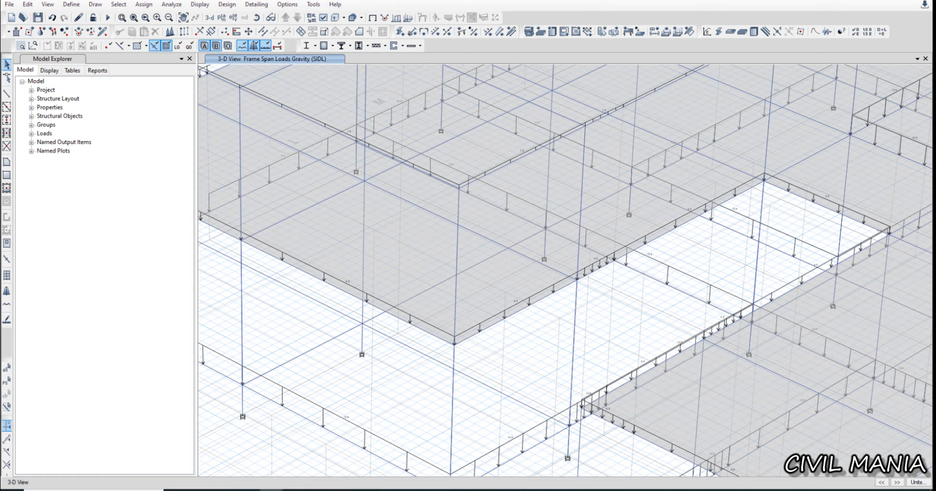
pyautogui.click(242, 314)
pyautogui.click(242, 314)
pyautogui.click(363, 255)
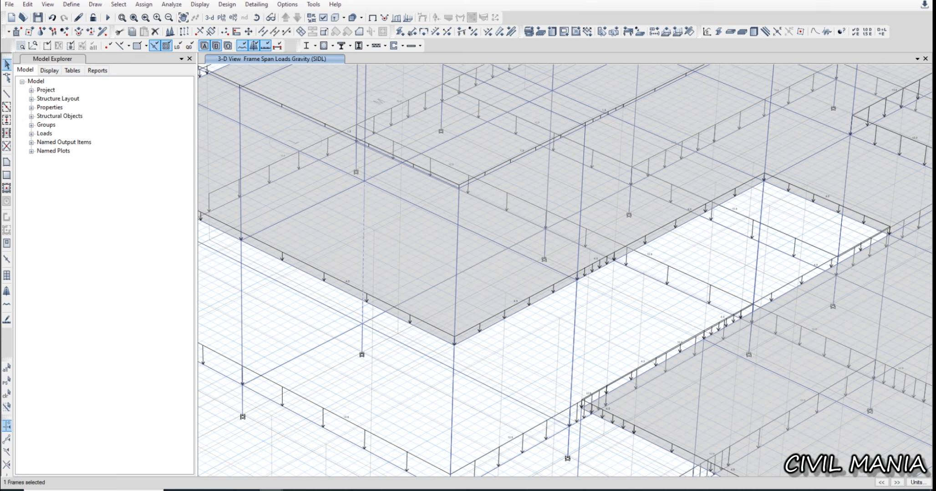
pyautogui.click(363, 255)
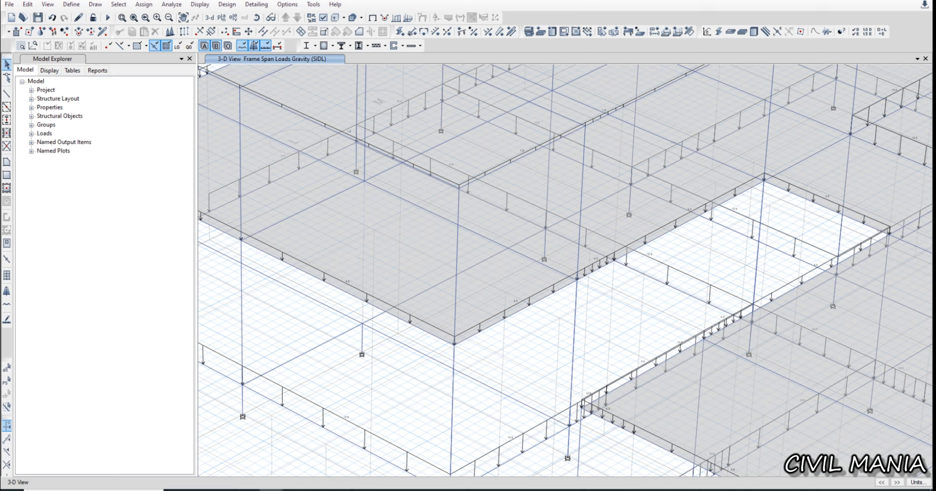
# Delete the two overlapping duplicate columns beside the slab opening next to the raised block
pyautogui.click(758, 252)
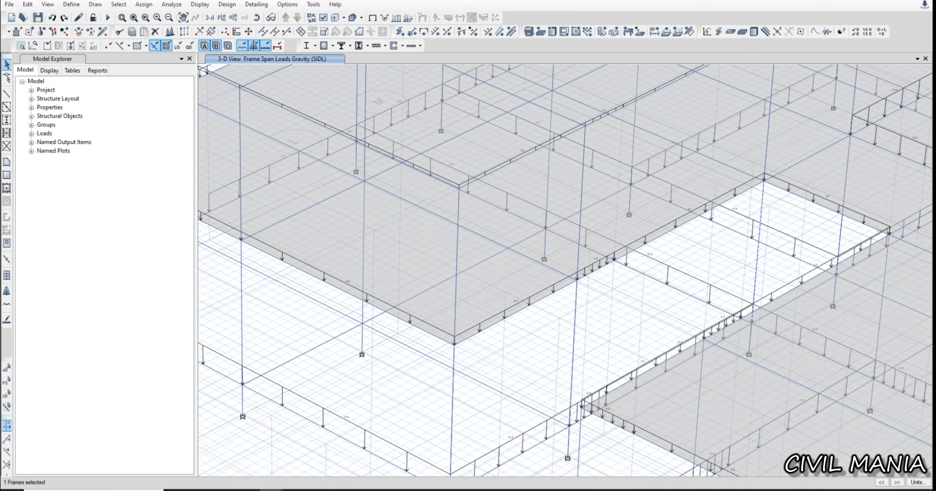
pyautogui.press('Delete')
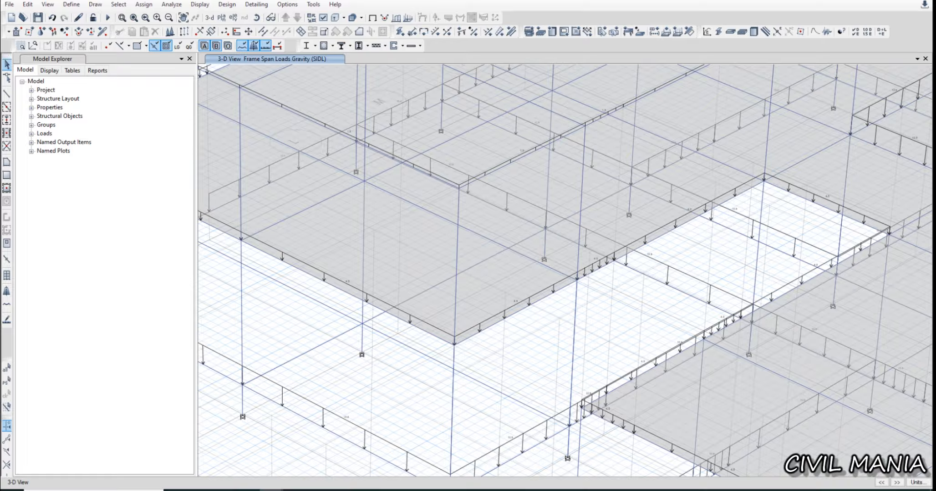
pyautogui.click(843, 204)
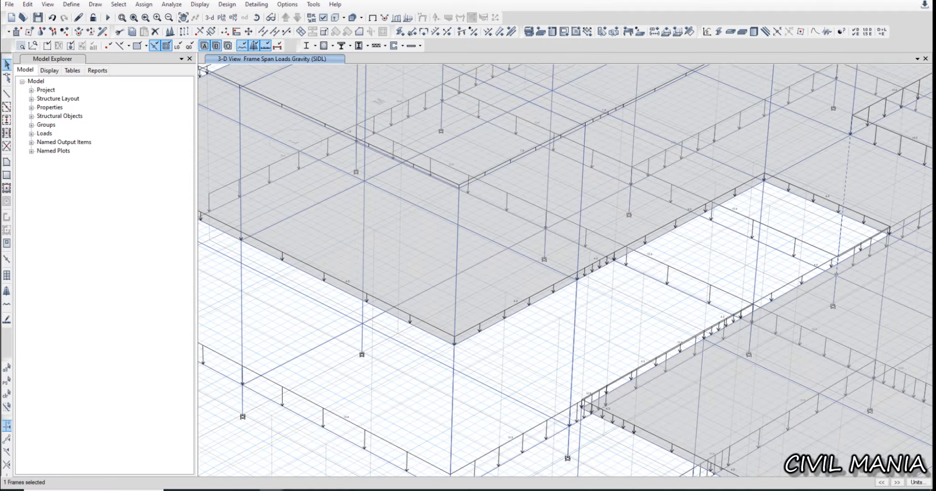
pyautogui.press('Delete')
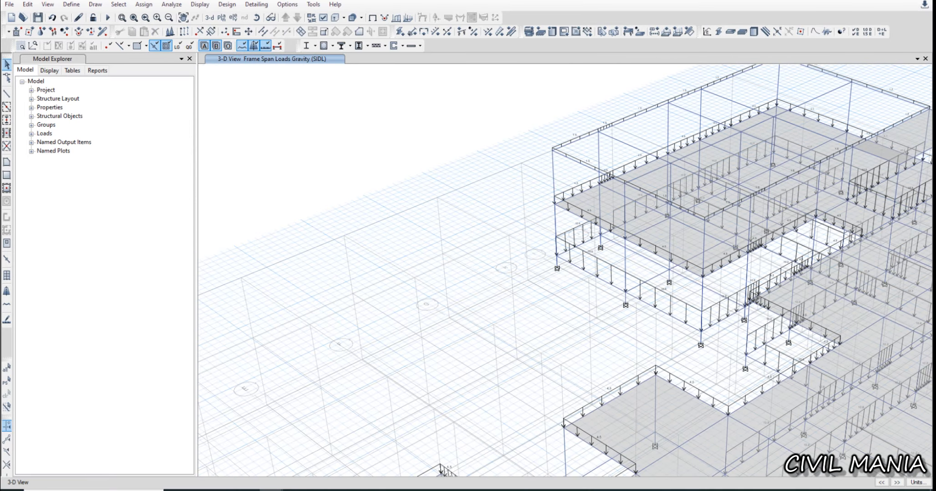
# Rerun the model check to list the remaining column overlaps and close the warning report
pyautogui.click(118, 4)
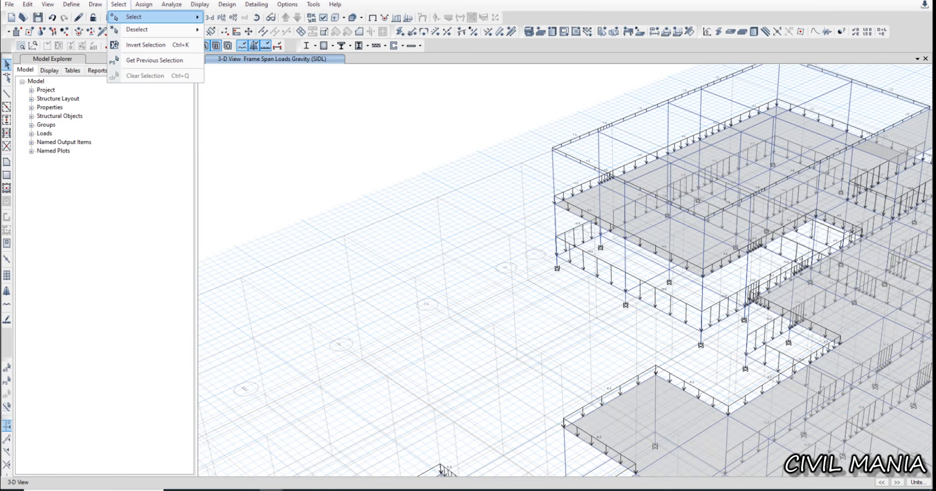
pyautogui.moveTo(137, 17)
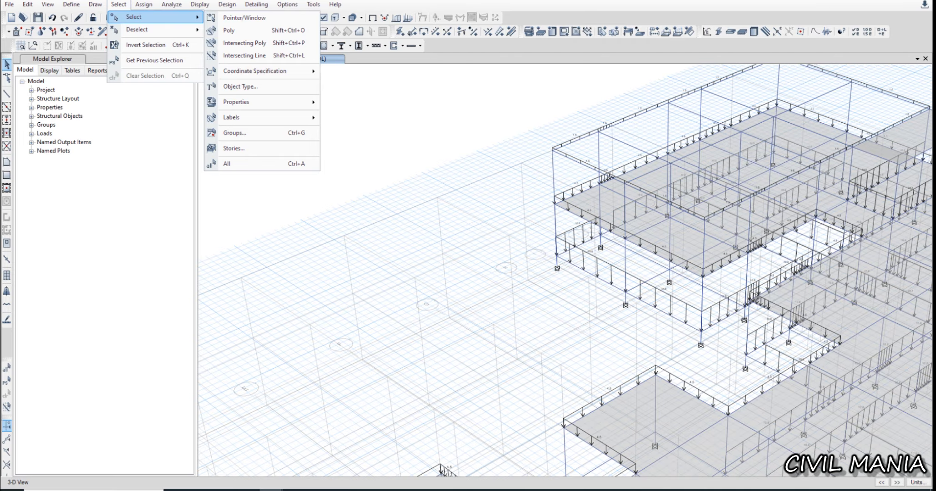
pyautogui.click(345, 132)
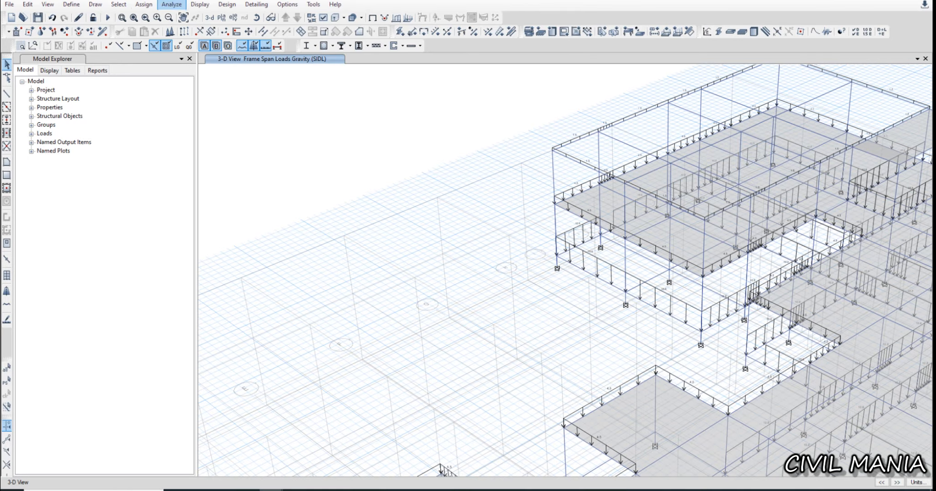
pyautogui.click(171, 4)
pyautogui.click(188, 17)
pyautogui.press('Return')
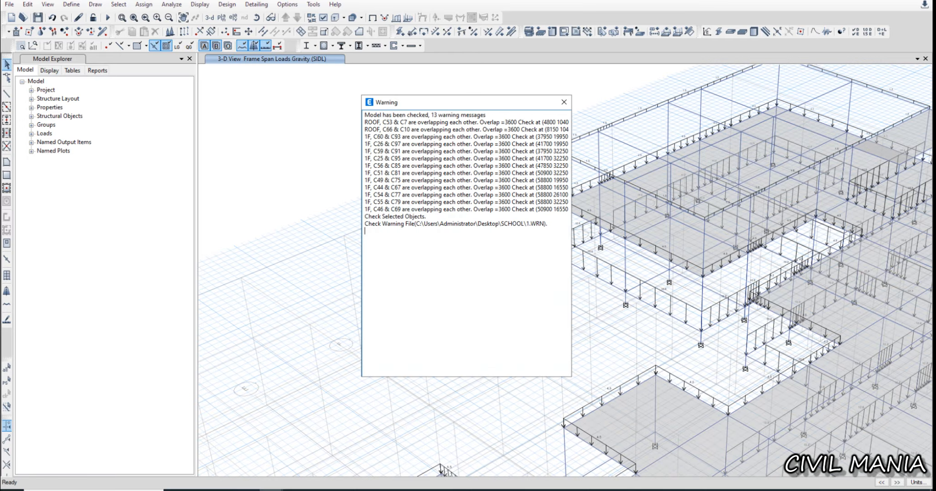
pyautogui.click(564, 102)
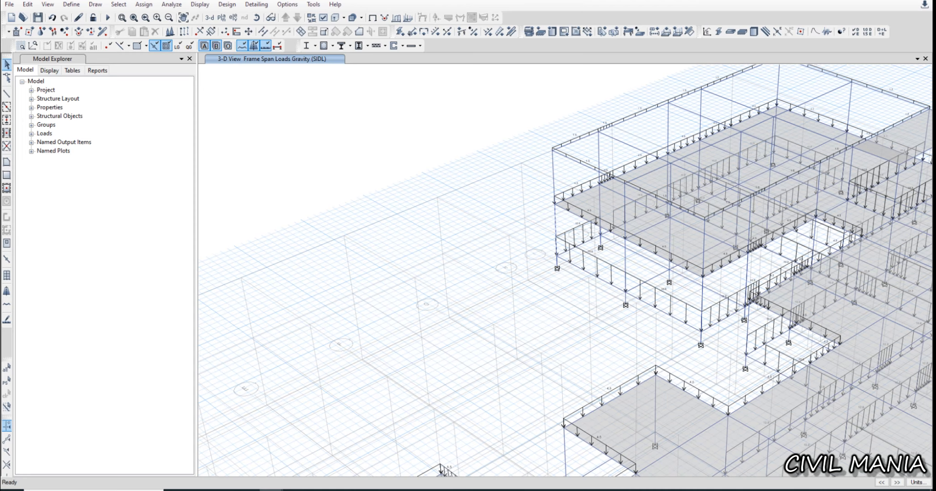
# Delete the overlapping duplicate columns along the outer edge of the raised block, undoing any wrong deletion
pyautogui.scroll(4, 582, 227)
pyautogui.click(510, 227)
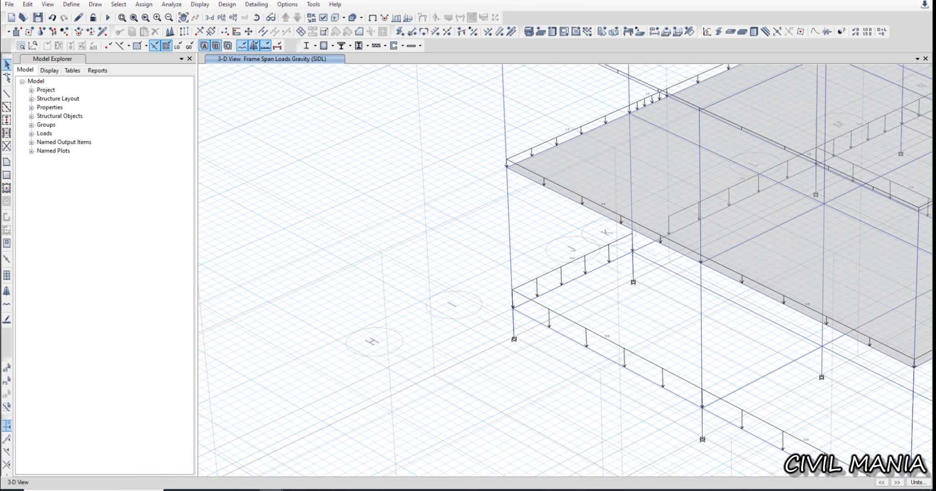
pyautogui.moveTo(581, 228); pyautogui.dragTo(320, 335, button='middle')
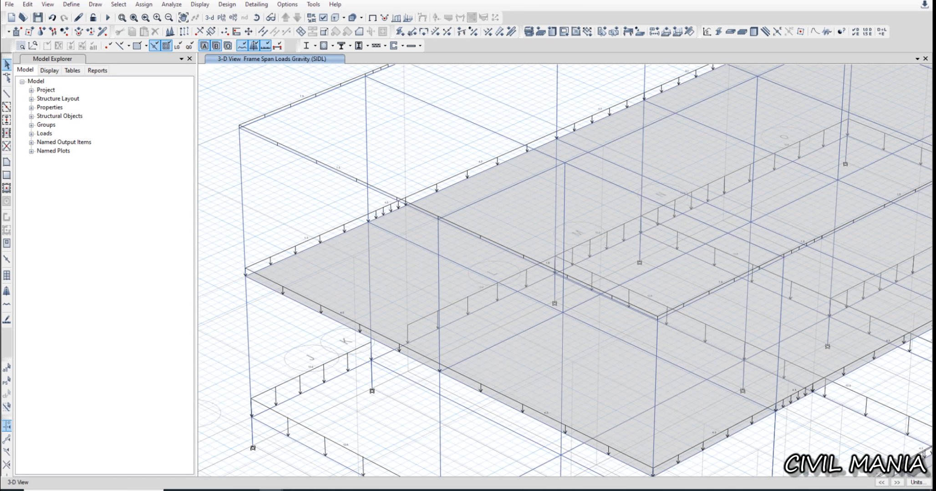
pyautogui.moveTo(684, 208); pyautogui.dragTo(445, 333, button='middle')
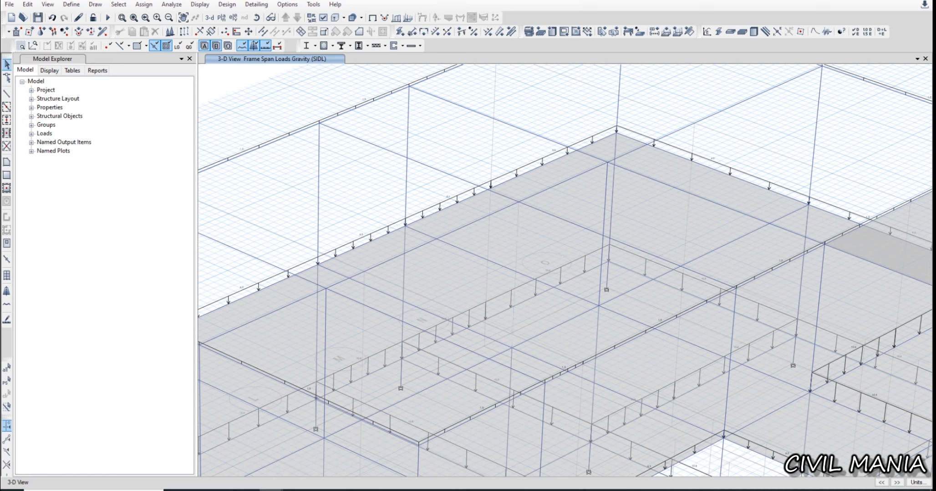
pyautogui.hotkey('ctrl', 'z')
# Check the model for overlapping columns again and close the warning report
pyautogui.click(172, 4)
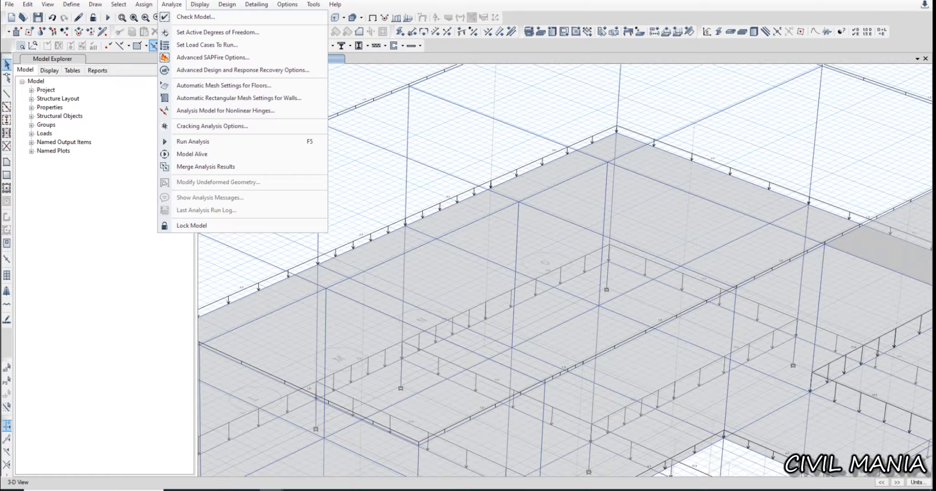
pyautogui.click(191, 16)
pyautogui.click(435, 390)
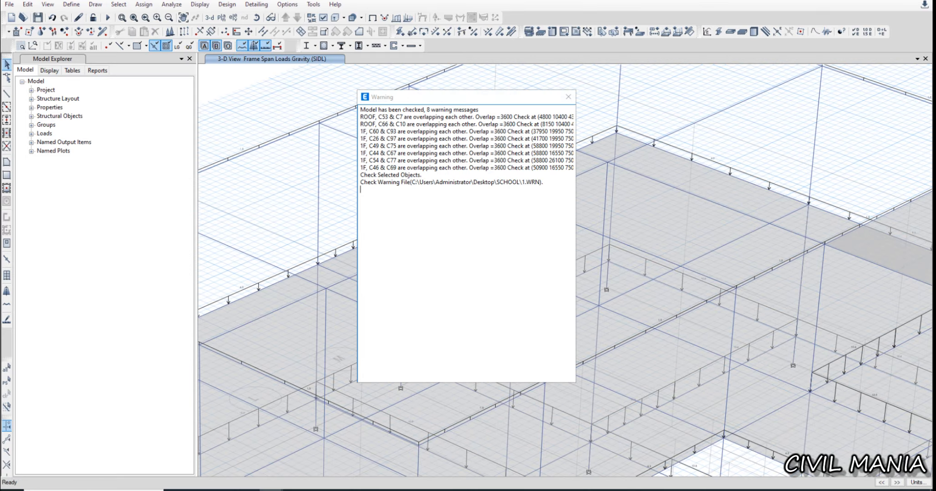
pyautogui.click(568, 96)
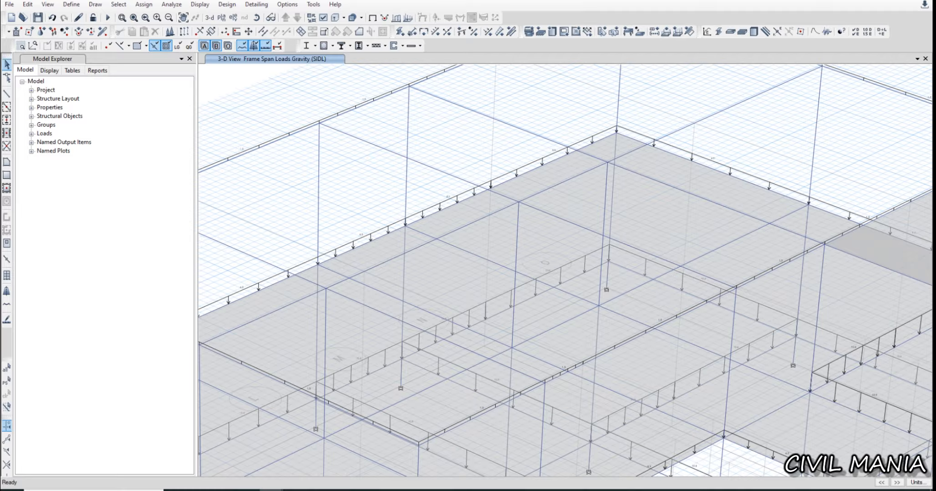
# Repeat the model check with the whole building in view and dismiss its report
pyautogui.scroll(-8, 792, 317)
pyautogui.moveTo(791, 317); pyautogui.dragTo(623, 150, button='middle')
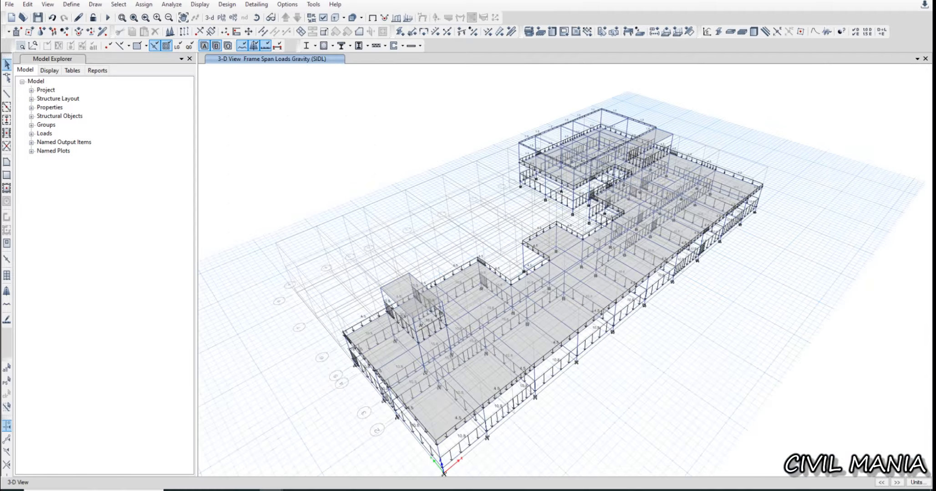
pyautogui.click(171, 4)
pyautogui.click(191, 18)
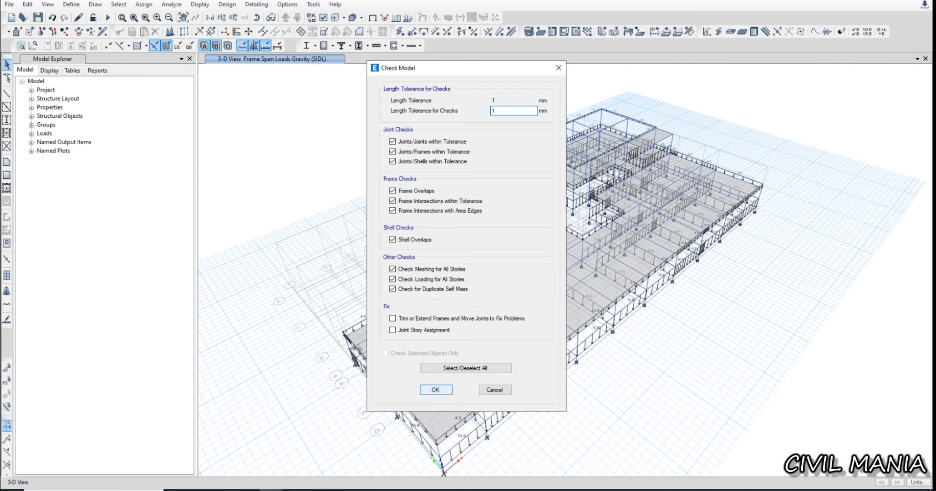
pyautogui.press('Return')
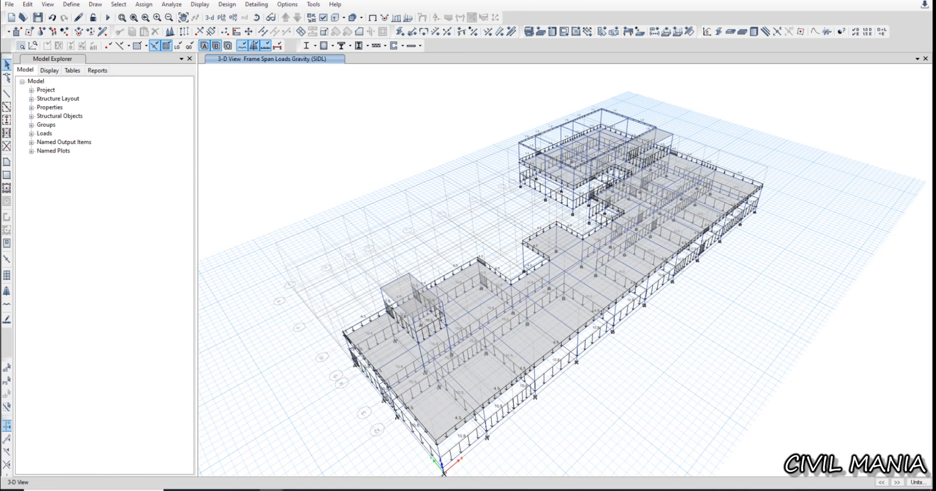
pyautogui.click(573, 91)
# Delete the overlapping duplicate columns at the slab opening and below the near corner of the raised block
pyautogui.scroll(5, 637, 146)
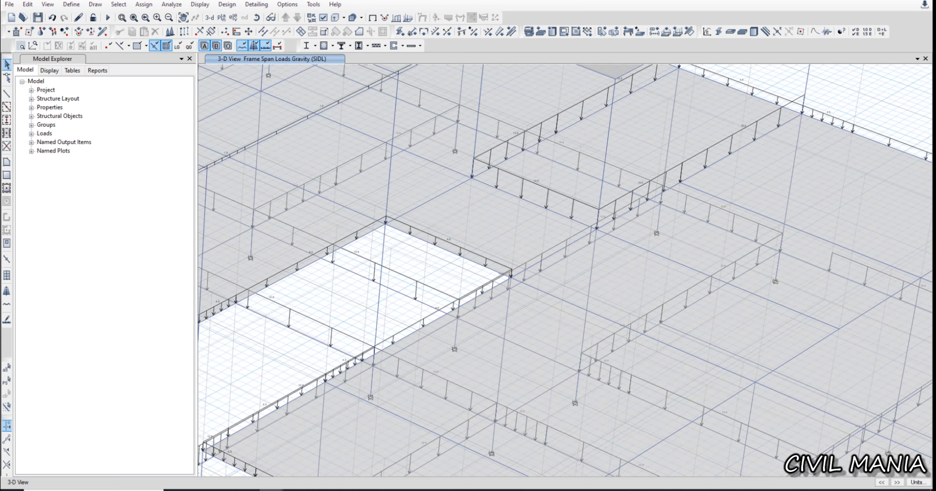
pyautogui.hotkey('ctrl', 'z')
pyautogui.moveTo(379, 303); pyautogui.dragTo(485, 200, button='middle')
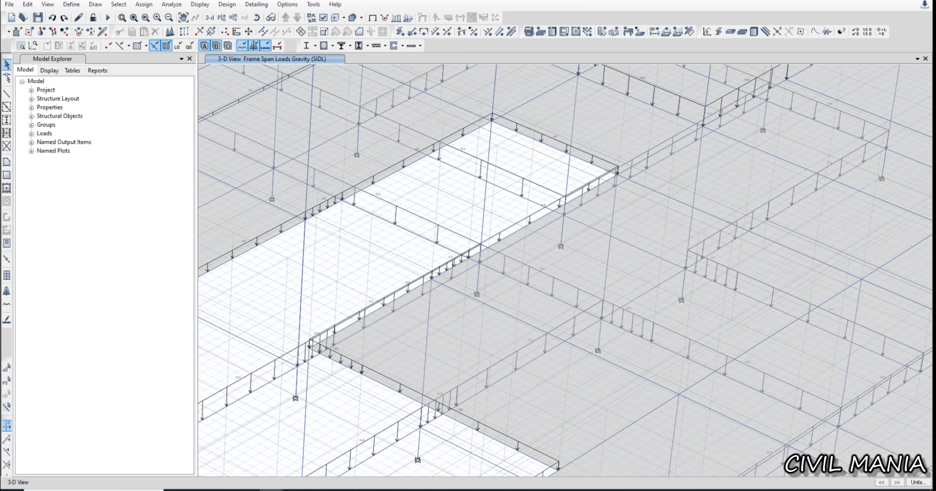
pyautogui.click(485, 200)
pyautogui.press('Delete')
pyautogui.hotkey('ctrl', 'z')
pyautogui.click(484, 200)
pyautogui.press('Delete')
pyautogui.moveTo(255, 346); pyautogui.dragTo(528, 231, button='middle')
pyautogui.click(453, 255)
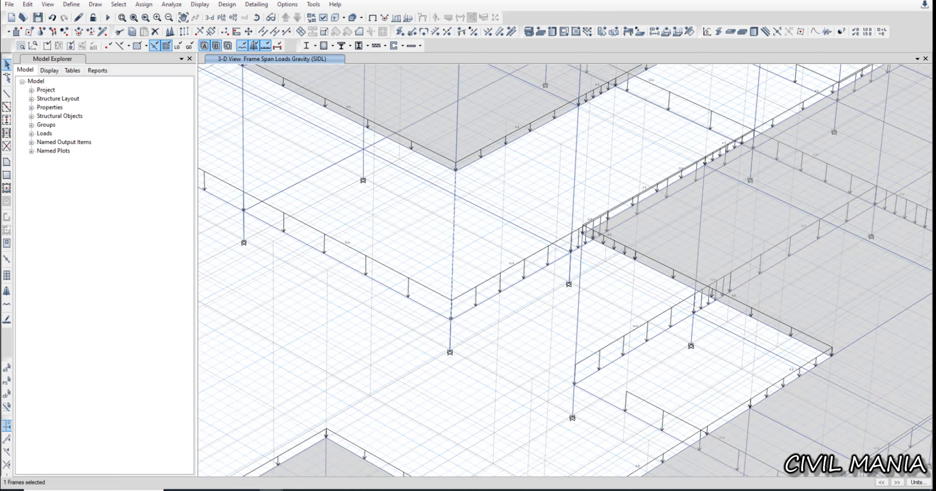
pyautogui.press('Delete')
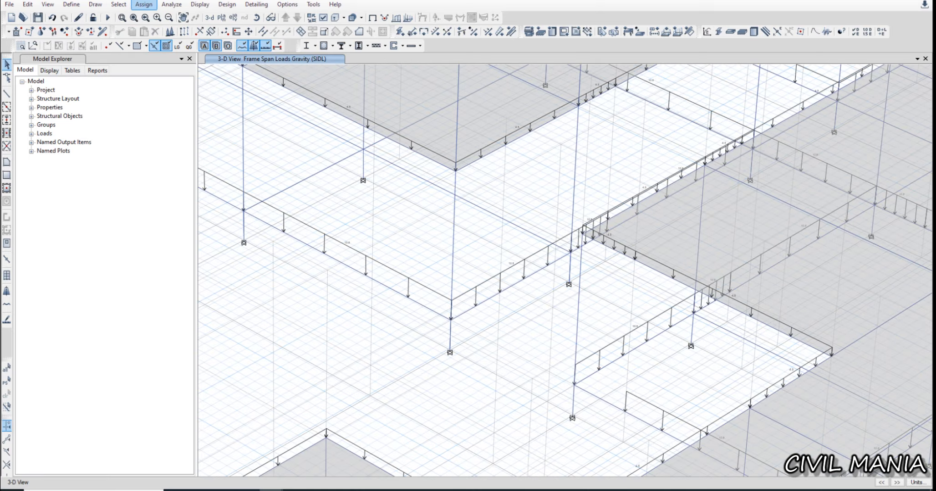
# Rerun the model check after the column deletions and close the warning report
pyautogui.click(144, 5)
pyautogui.moveTo(172, 5)
pyautogui.click(192, 17)
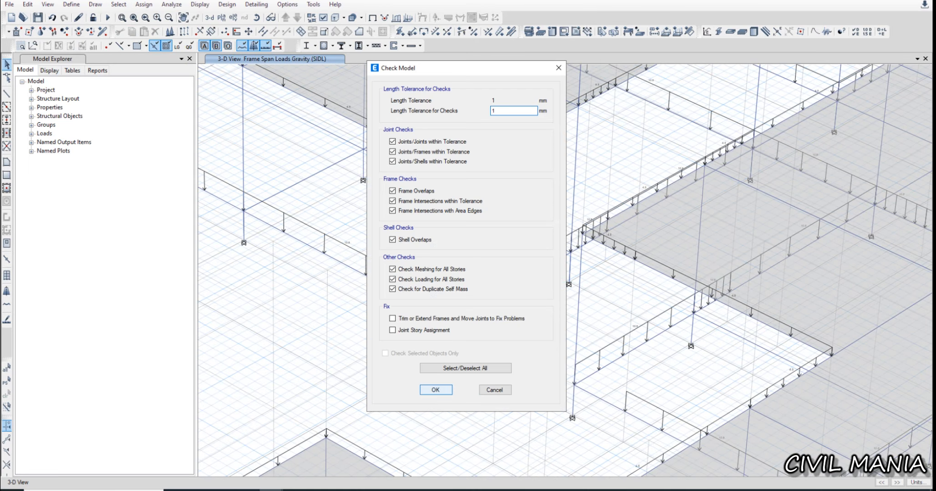
pyautogui.click(435, 390)
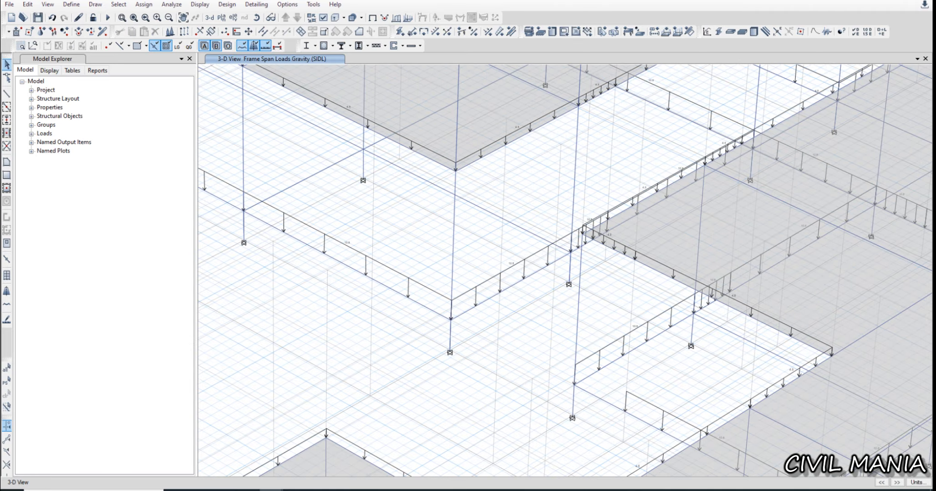
pyautogui.click(576, 85)
# Run the model check once more on the whole building and close its warning report
pyautogui.scroll(-9, 575, 163)
pyautogui.scroll(4, 574, 162)
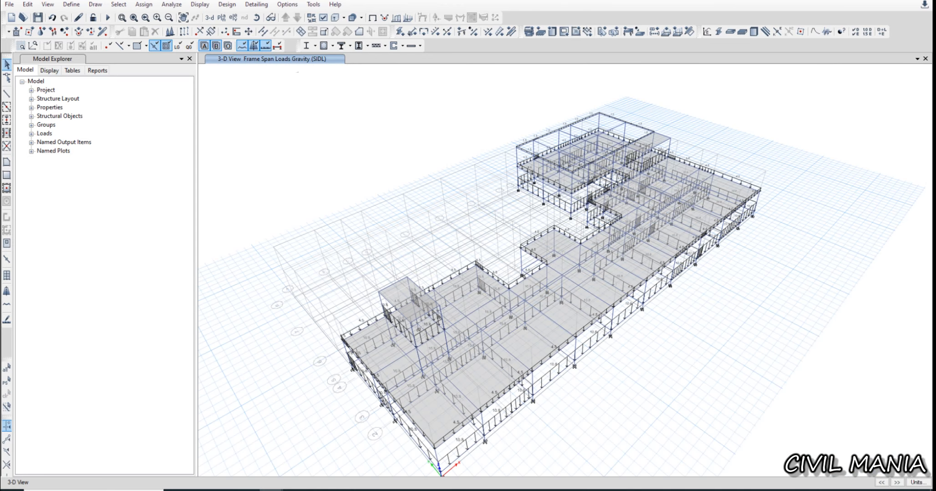
pyautogui.click(171, 4)
pyautogui.click(184, 17)
pyautogui.press('Return')
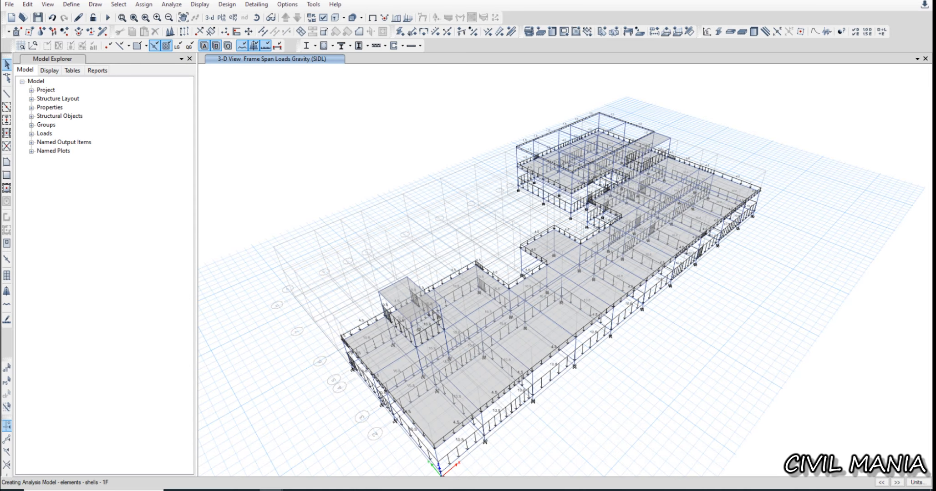
pyautogui.click(583, 79)
# Rerun the model check with all joint, frame, shell and other checks at 1 mm tolerance and close its report
pyautogui.scroll(5, 455, 344)
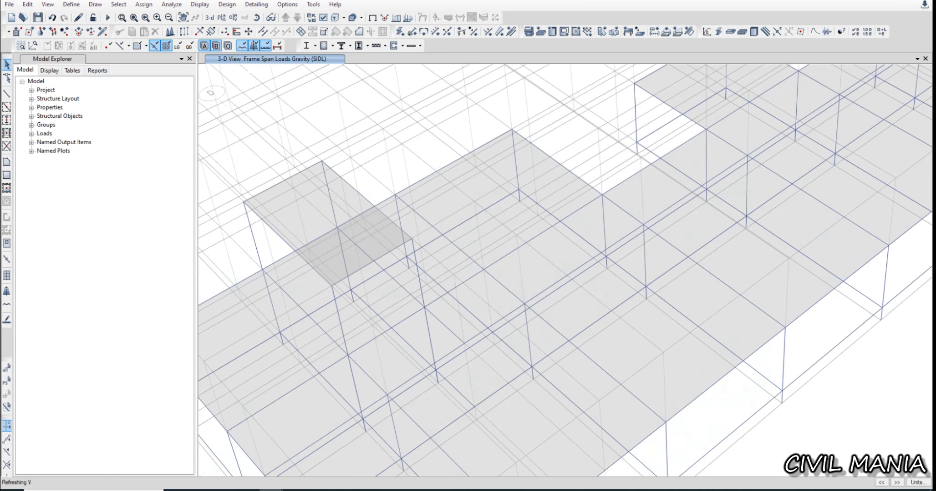
pyautogui.click(455, 344)
pyautogui.click(456, 344)
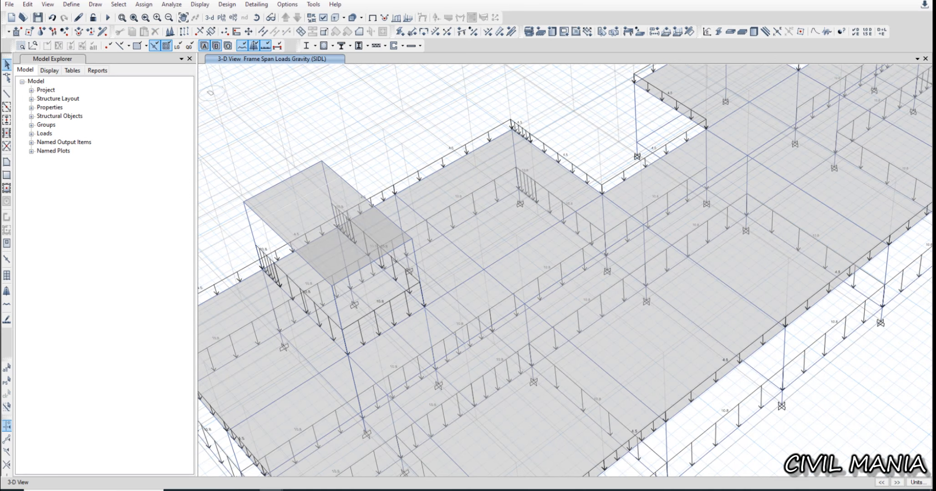
pyautogui.click(171, 4)
pyautogui.click(200, 16)
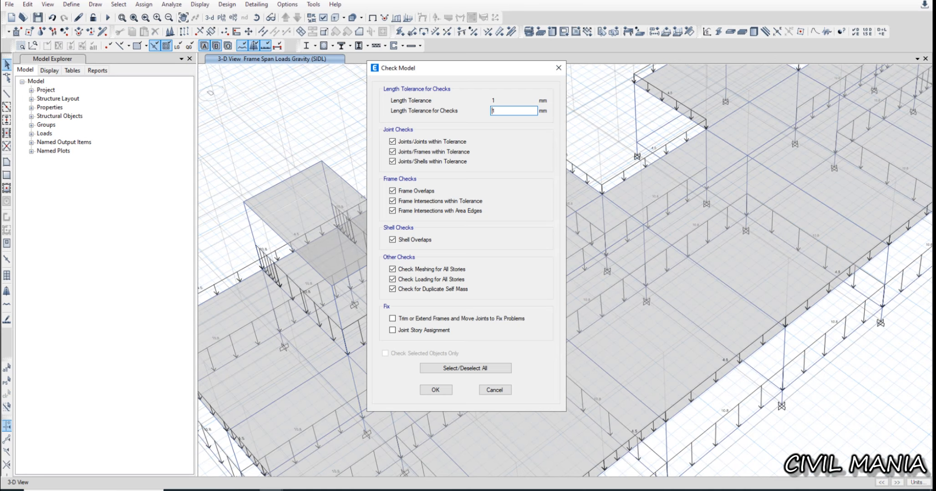
pyautogui.click(436, 390)
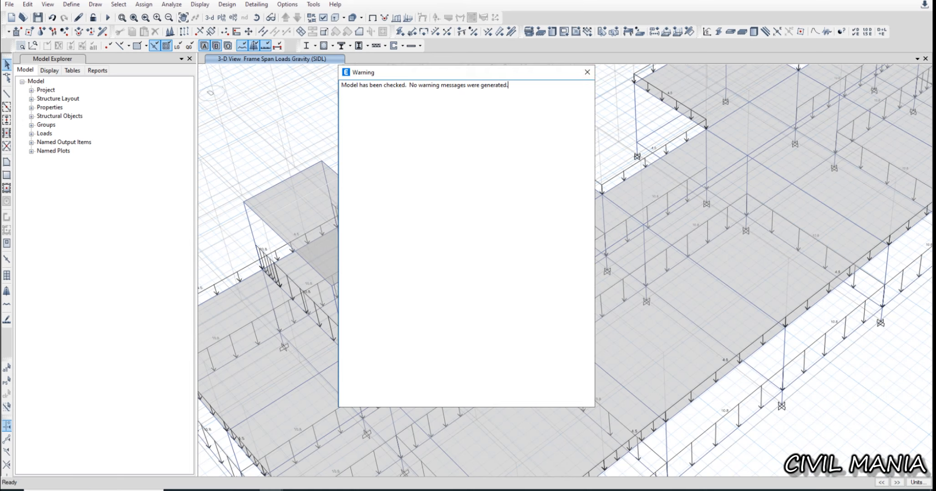
pyautogui.click(587, 71)
# Run the analysis and view the building's Dead load displacements from a low side angle
pyautogui.scroll(-5, 571, 87)
pyautogui.moveTo(571, 86); pyautogui.dragTo(493, 213, button='middle')
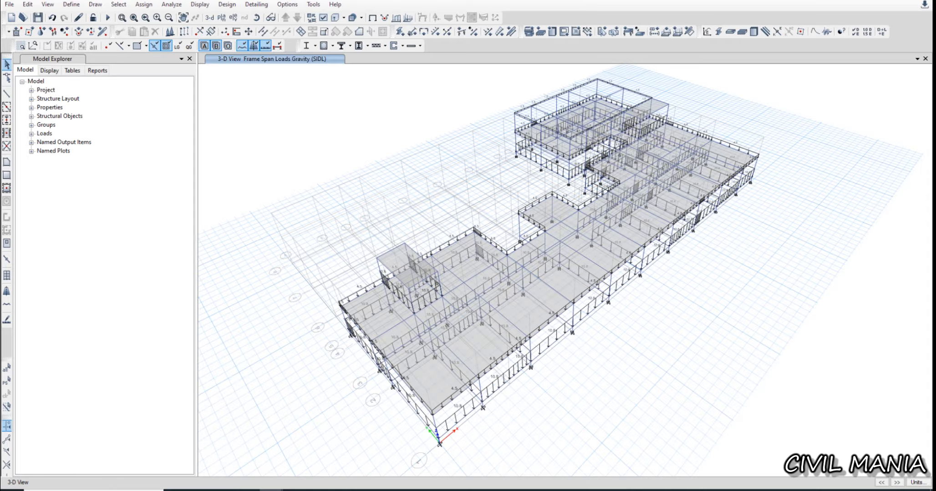
pyautogui.scroll(5, 413, 293)
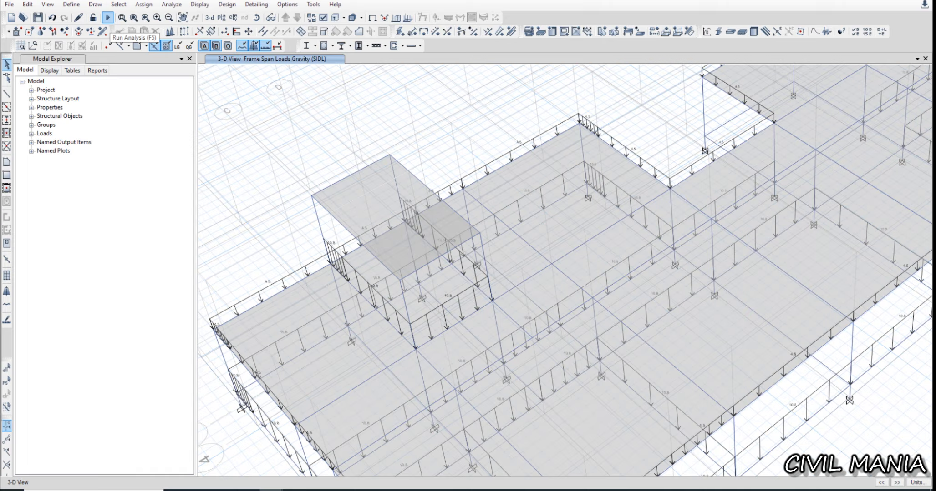
pyautogui.click(108, 18)
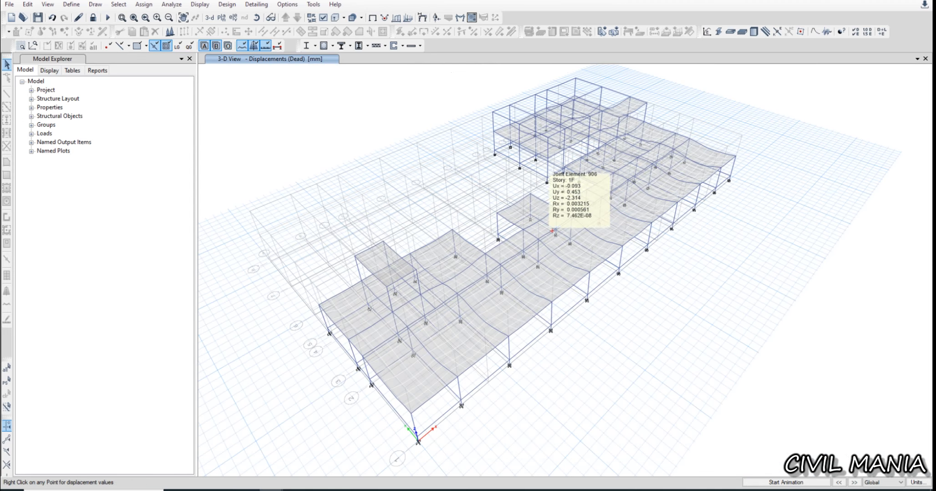
pyautogui.keyDown('shift'); pyautogui.moveTo(548, 171); pyautogui.dragTo(483, 110, button='middle'); pyautogui.keyUp('shift')
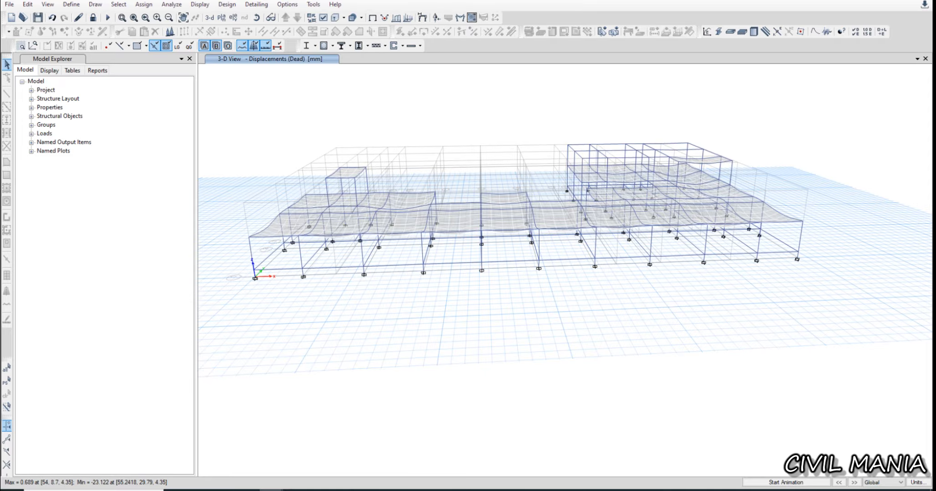
# Display the Base Reactions and Modal Participating Mass Ratios result tables
pyautogui.hotkey('ctrl', 't')
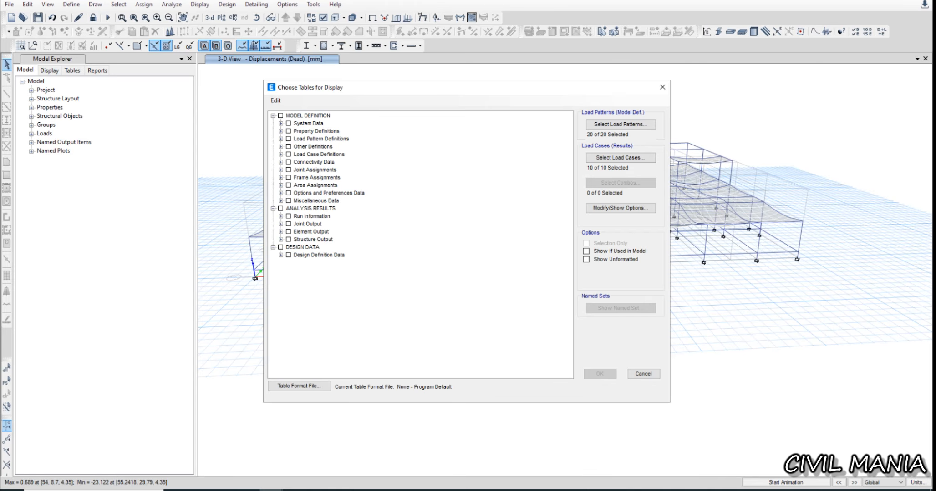
pyautogui.click(281, 240)
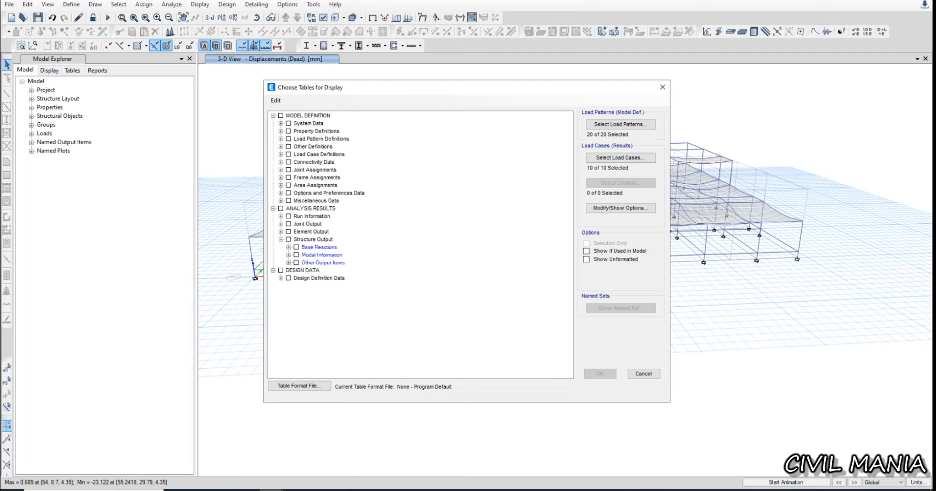
pyautogui.click(296, 247)
pyautogui.click(289, 255)
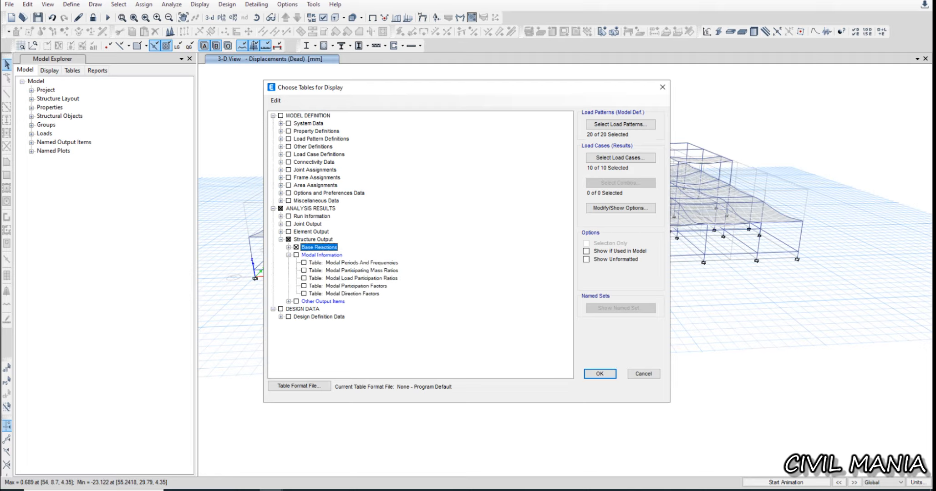
pyautogui.click(304, 271)
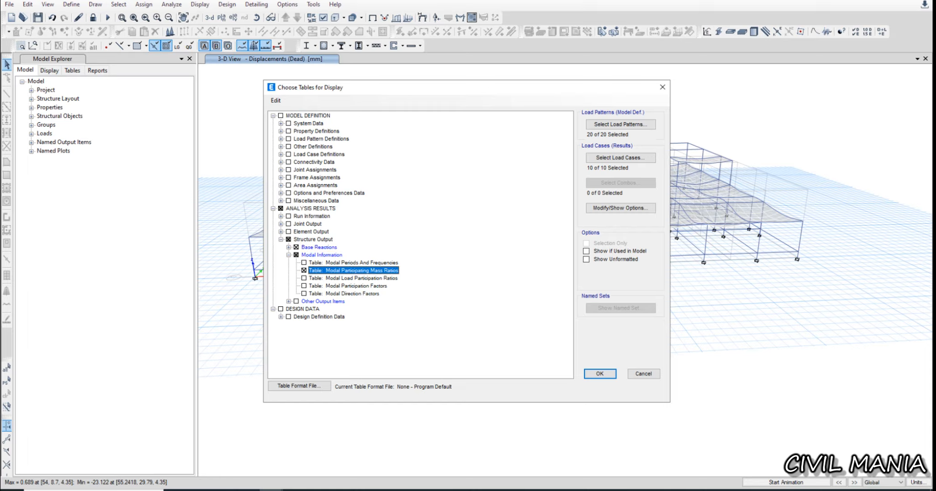
pyautogui.click(599, 374)
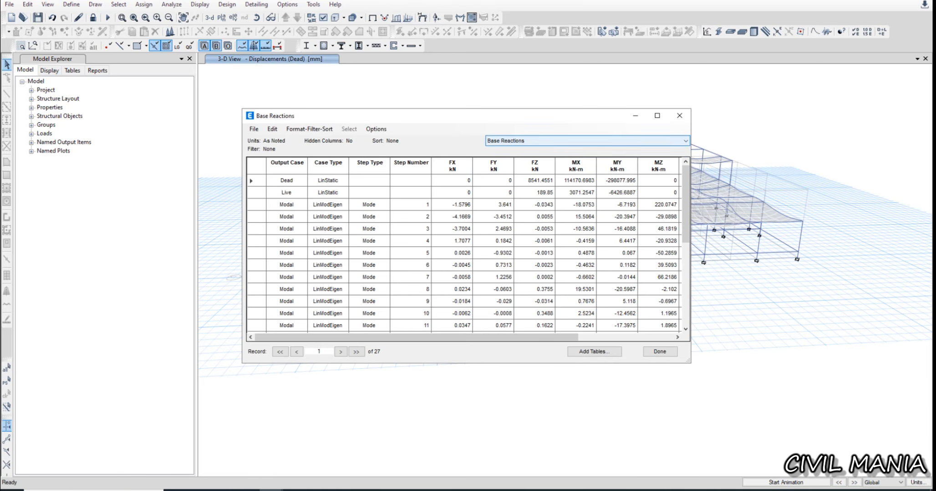
# Examine the EQX and EQY base shears and the gravity reactions in the Base Reactions table, then close it
pyautogui.scroll(-3, 464, 250)
pyautogui.click(452, 265)
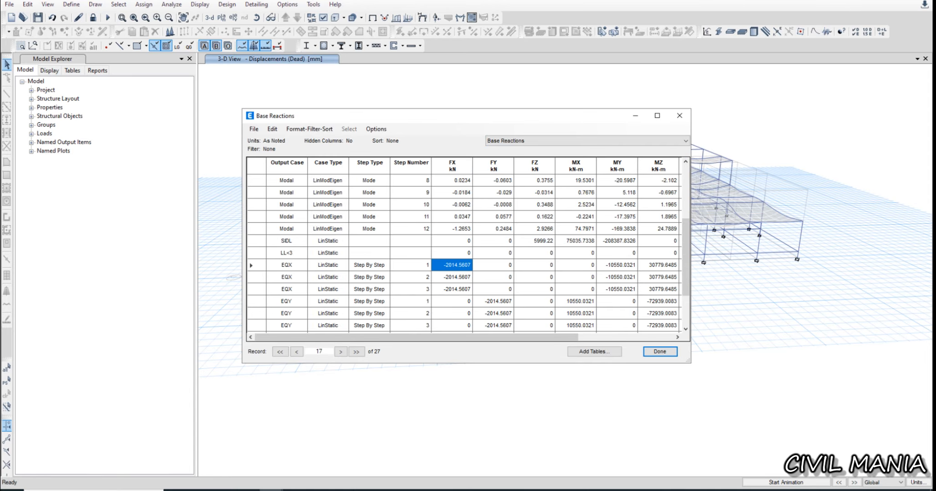
pyautogui.click(493, 301)
pyautogui.click(287, 265)
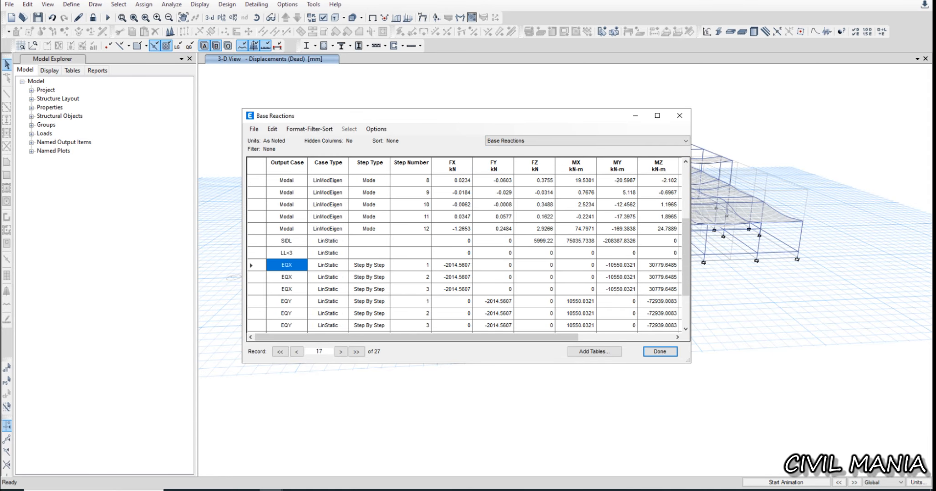
pyautogui.click(493, 302)
pyautogui.scroll(-2, 464, 253)
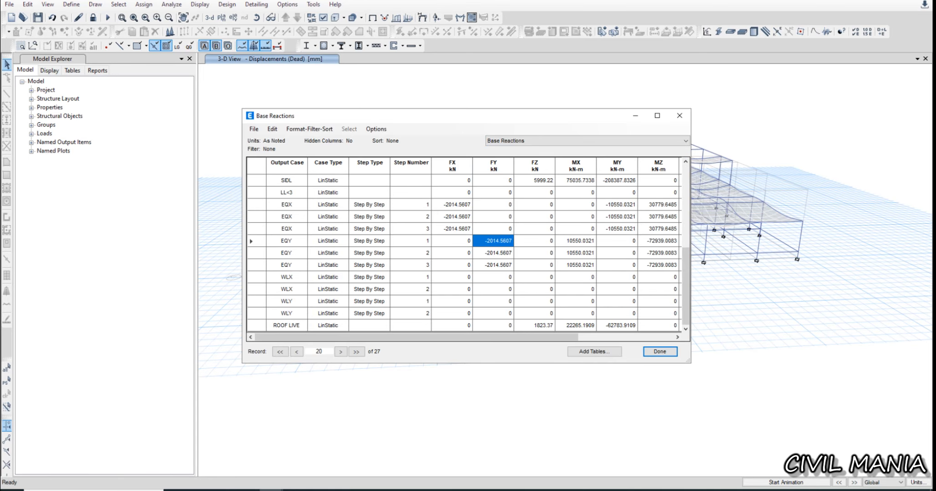
pyautogui.press('Return')
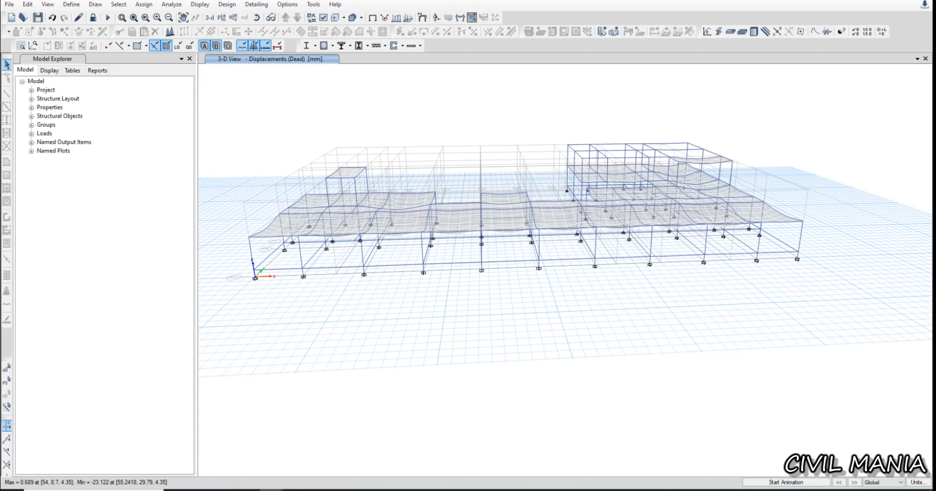
# Unlock the model and review the load cases set to run without changing them
pyautogui.click(93, 17)
pyautogui.click(482, 279)
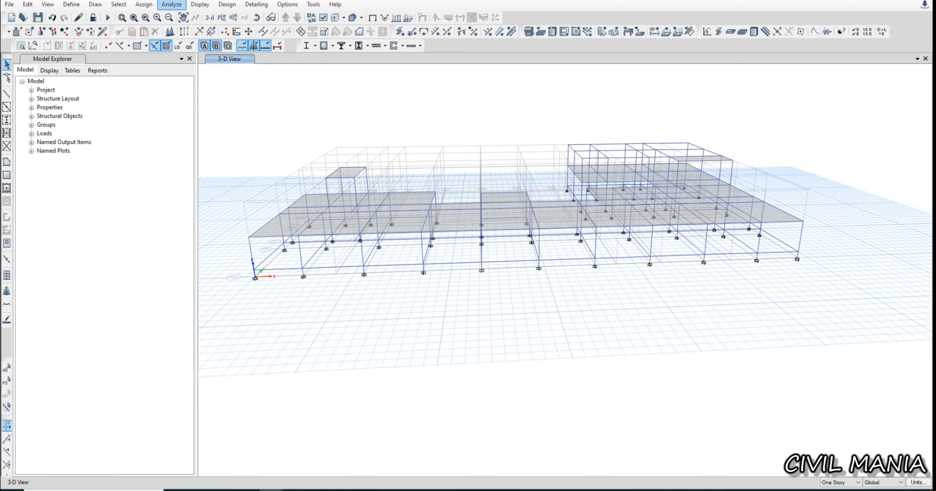
pyautogui.click(144, 4)
pyautogui.click(171, 4)
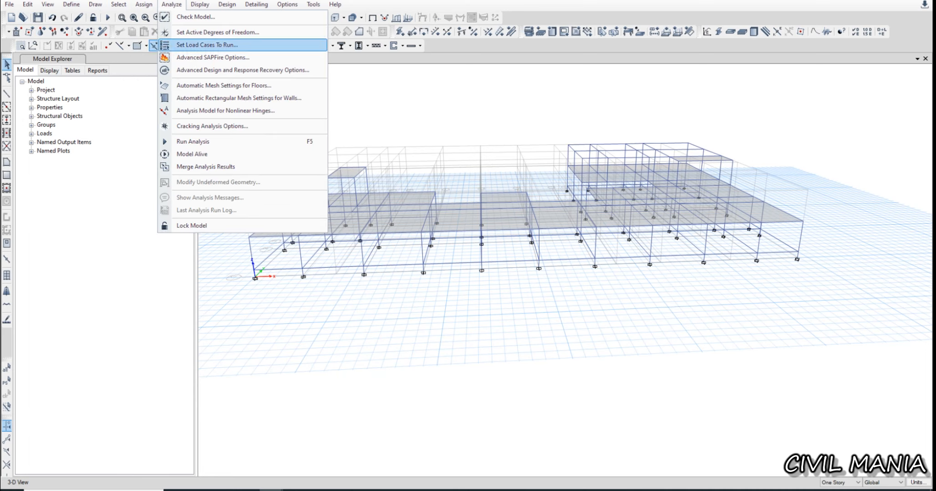
pyautogui.click(207, 44)
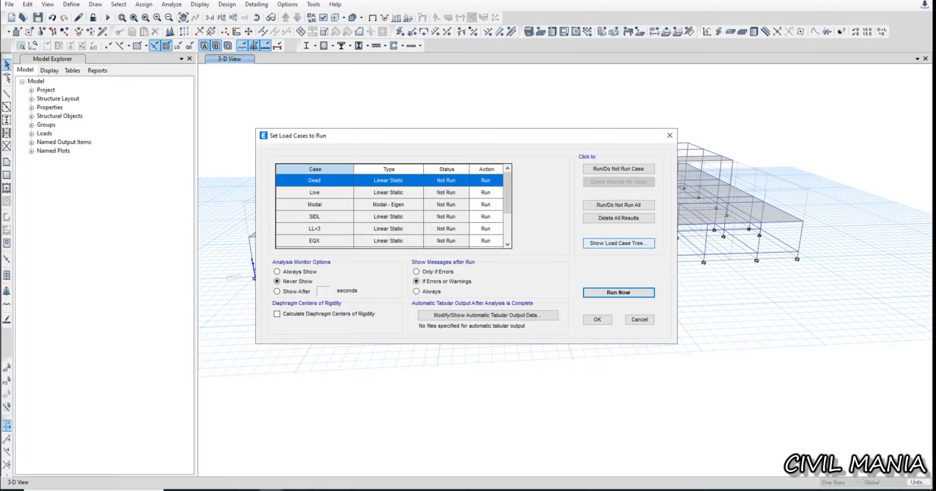
pyautogui.click(639, 319)
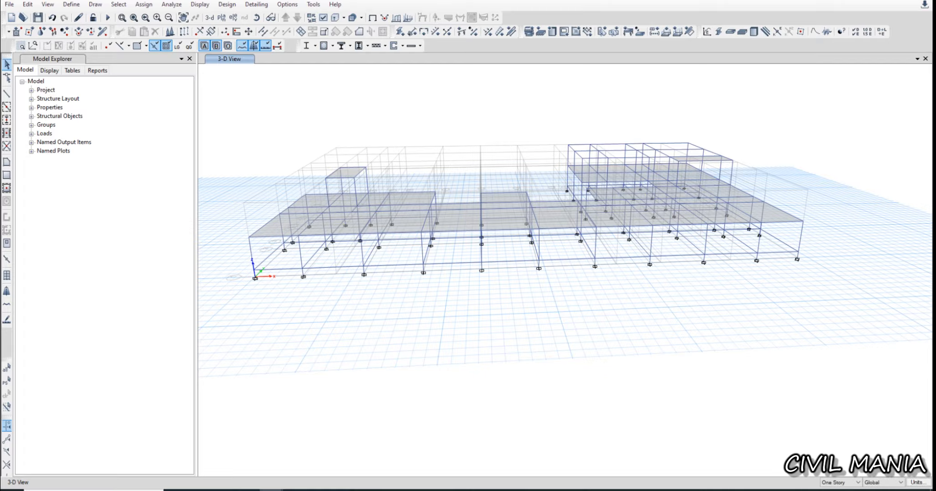
# Open the load case definitions and review the existing list, including the EQX and EQY cases
pyautogui.click(71, 4)
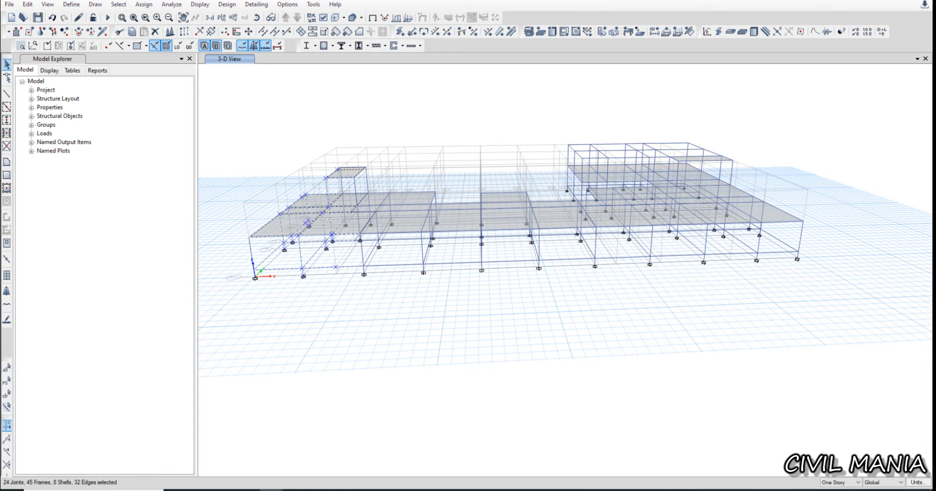
pyautogui.click(71, 4)
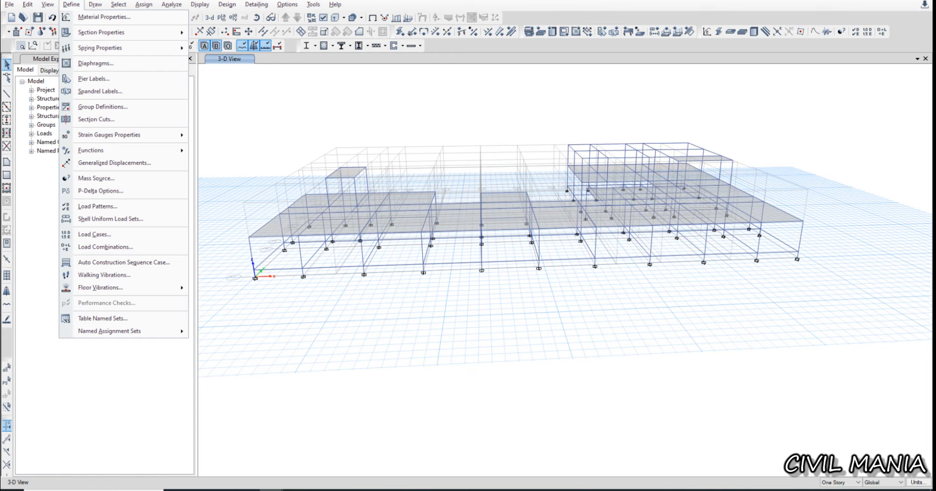
pyautogui.click(94, 234)
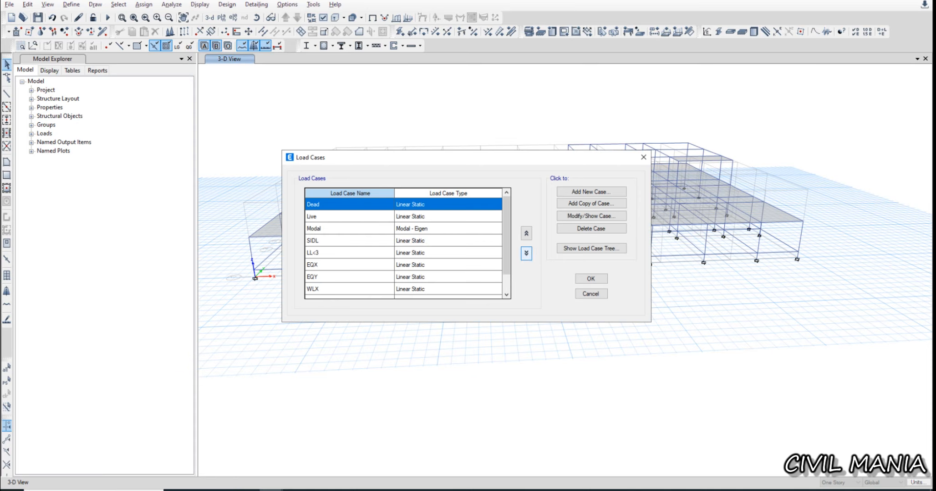
pyautogui.moveTo(449, 253); pyautogui.dragTo(460, 277)
pyautogui.moveTo(506, 257); pyautogui.dragTo(506, 274)
pyautogui.click(449, 277)
pyautogui.click(350, 241)
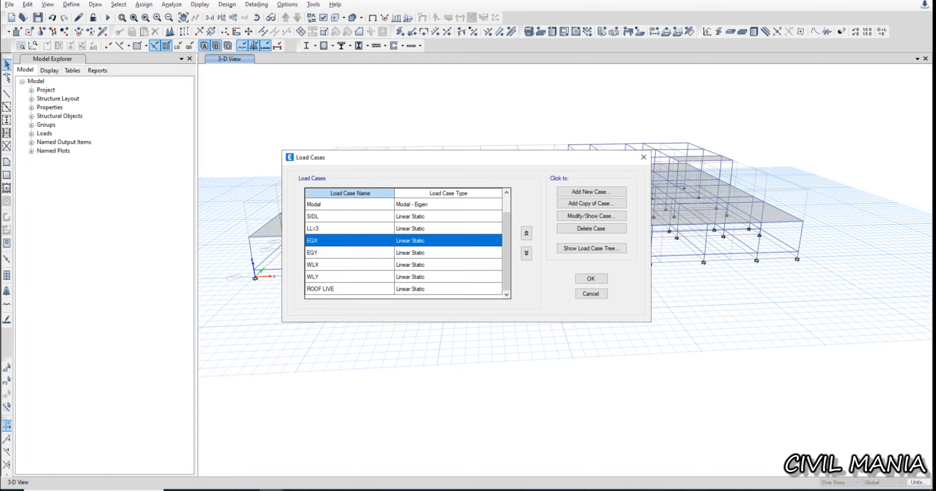
pyautogui.click(350, 253)
pyautogui.click(350, 240)
pyautogui.click(350, 253)
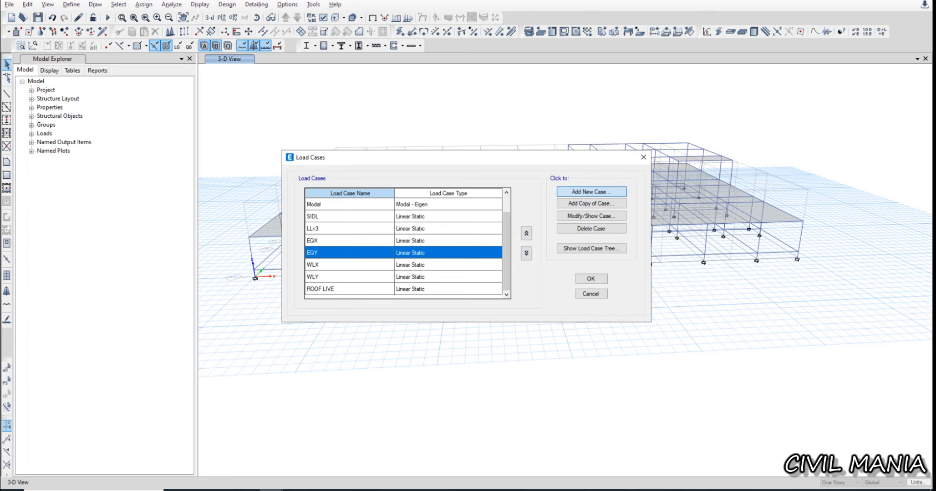
# Add a new load case named RSX with the type Response Spectrum
pyautogui.click(591, 192)
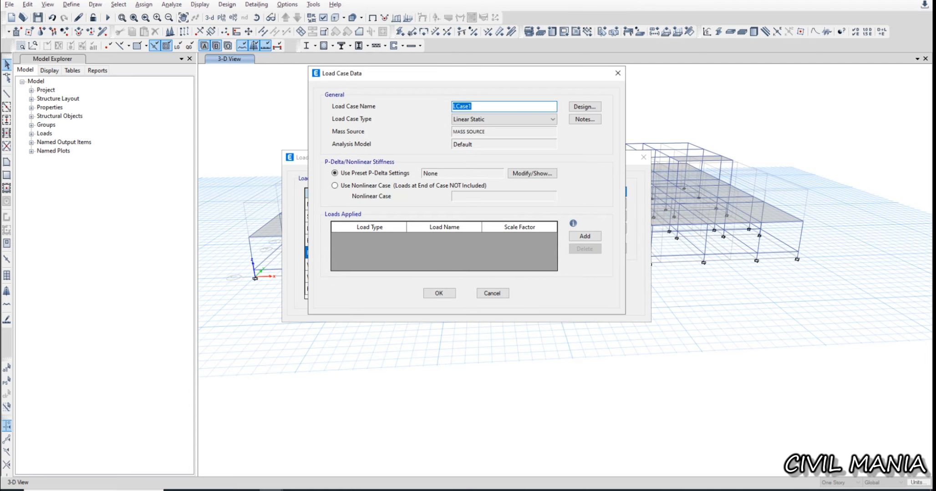
pyautogui.write('RSX')
pyautogui.click(504, 119)
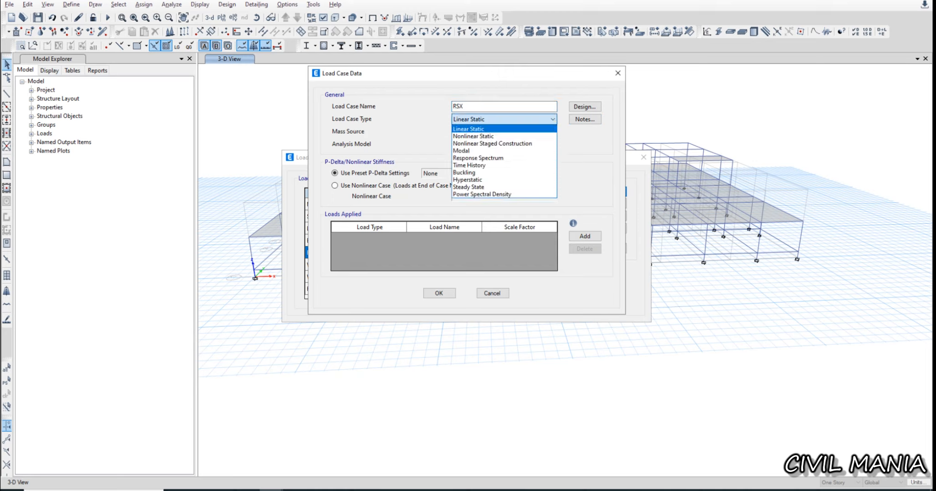
pyautogui.click(493, 159)
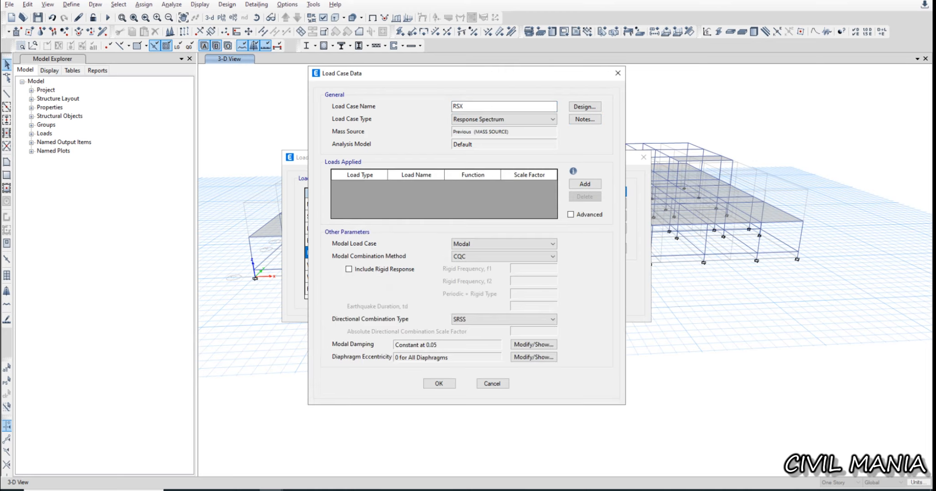
# Apply an Acceleration load to RSX in direction U1 using the RSH function
pyautogui.click(585, 184)
pyautogui.click(380, 186)
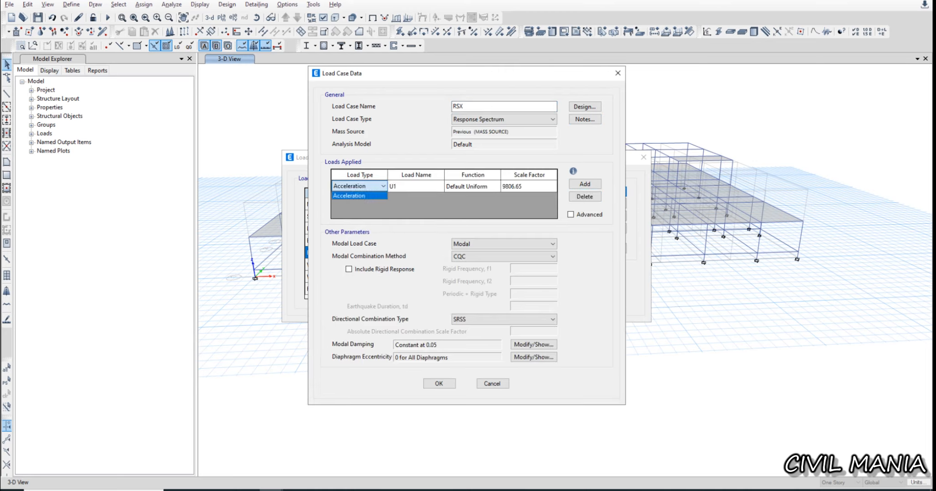
pyautogui.click(382, 187)
pyautogui.click(436, 187)
pyautogui.click(438, 187)
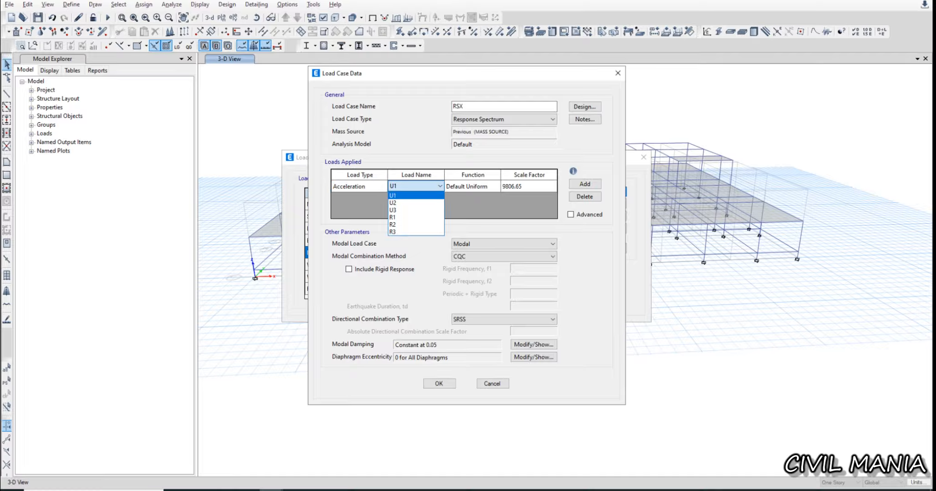
pyautogui.click(412, 196)
pyautogui.click(495, 186)
pyautogui.click(496, 187)
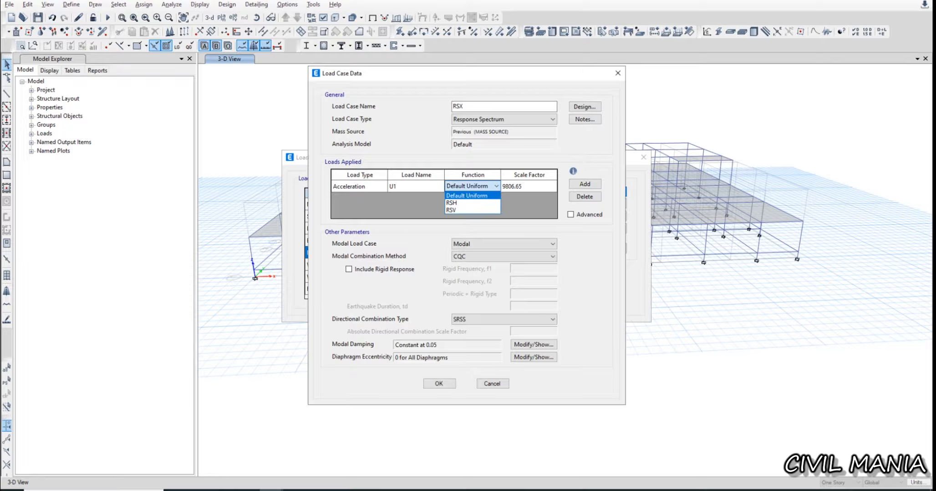
pyautogui.click(452, 203)
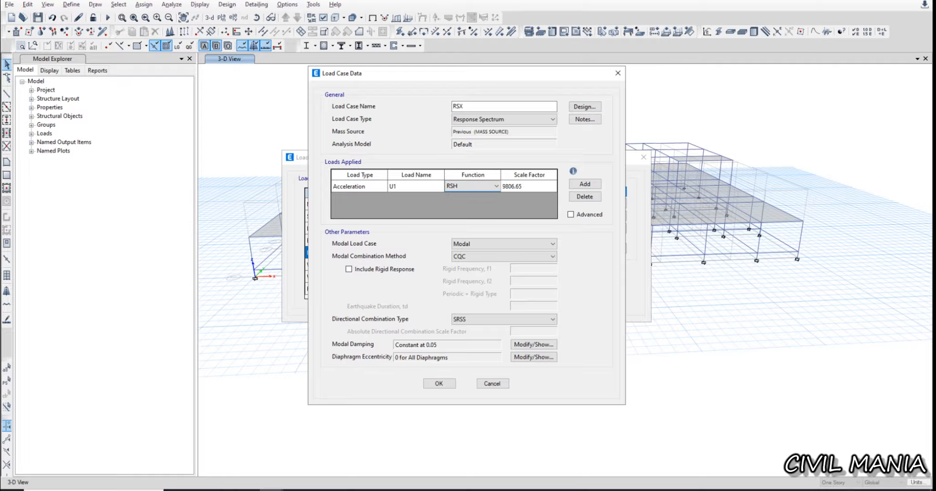
# Keep CQC modal combination and SRSS directional combination for RSX and save the load case
pyautogui.click(504, 256)
pyautogui.click(505, 257)
pyautogui.click(505, 320)
pyautogui.click(504, 319)
pyautogui.press('Return')
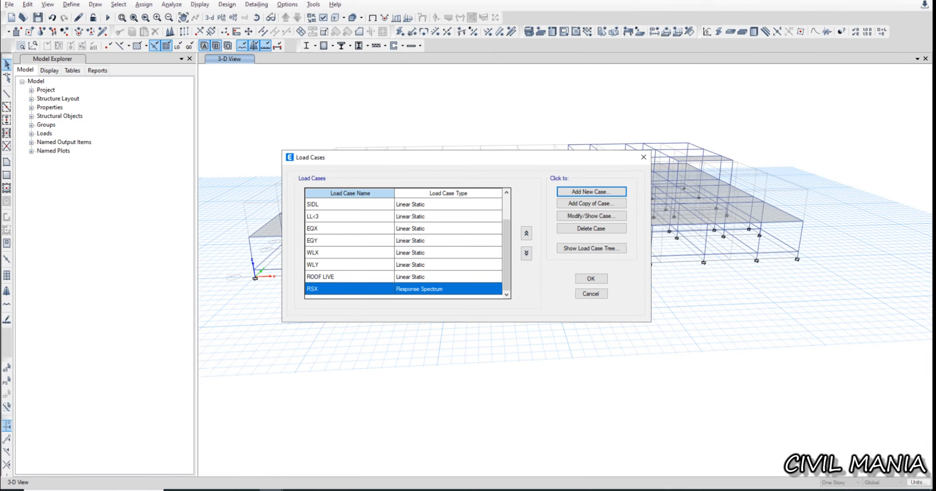
# Add a new load case named RSY with the type Response Spectrum
pyautogui.click(591, 192)
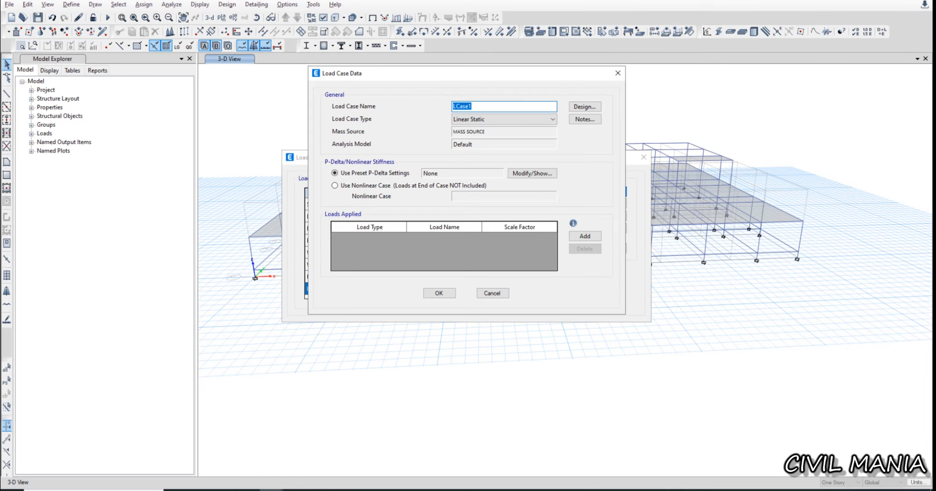
pyautogui.write('R')
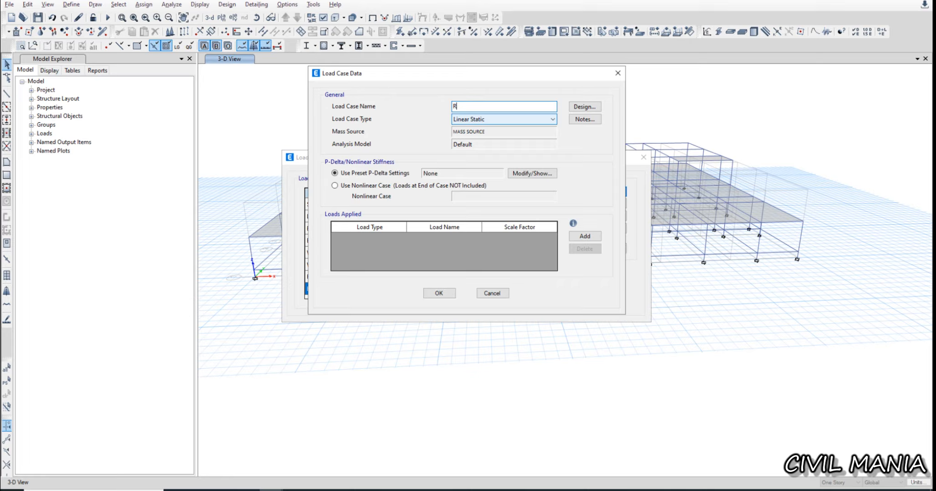
pyautogui.write('SY')
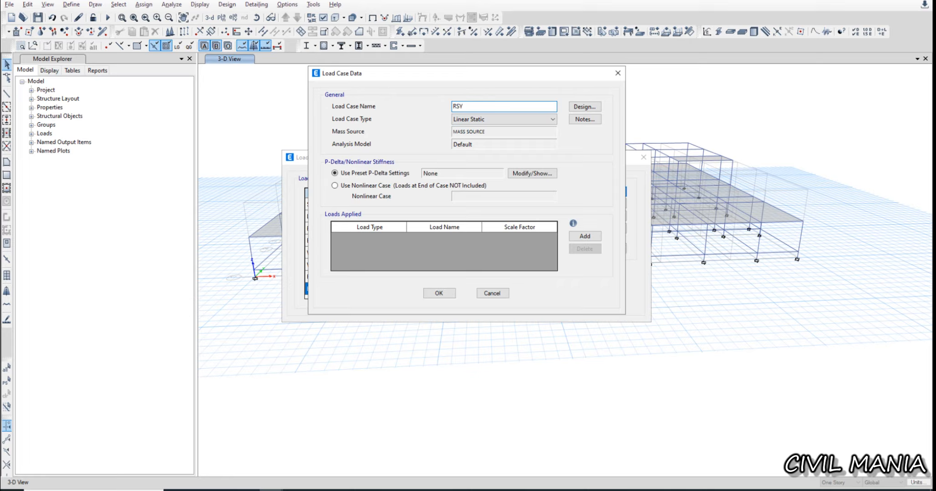
pyautogui.click(537, 119)
pyautogui.click(523, 159)
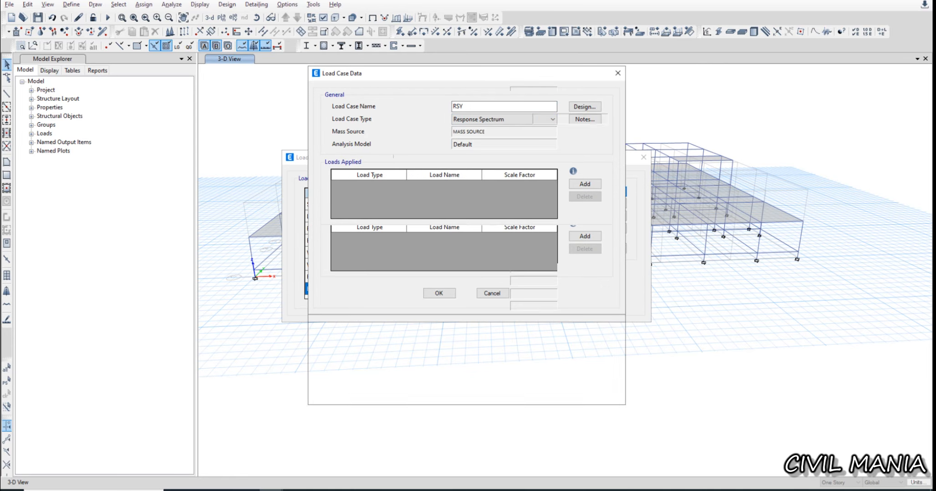
# Apply an Acceleration load to RSY in direction U2 using the RSH function and save the load case
pyautogui.click(584, 184)
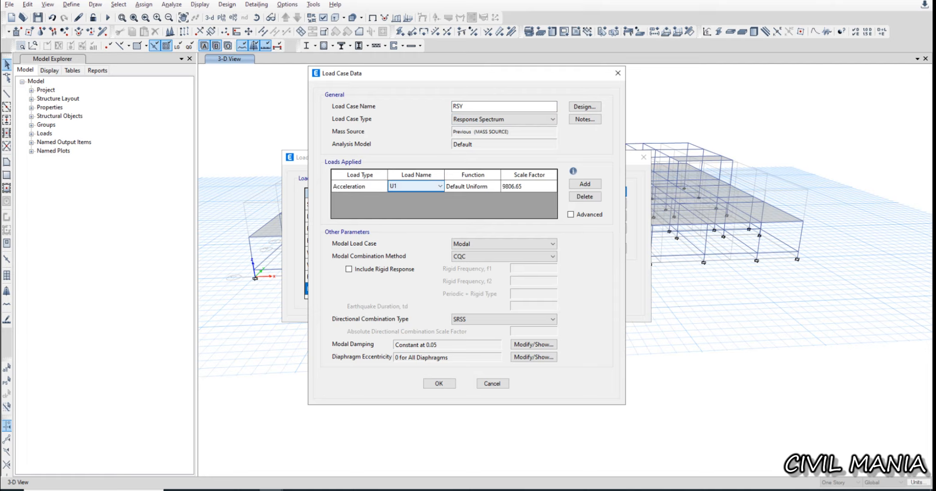
pyautogui.click(427, 186)
pyautogui.click(421, 203)
pyautogui.doubleClick(477, 186)
pyautogui.click(471, 204)
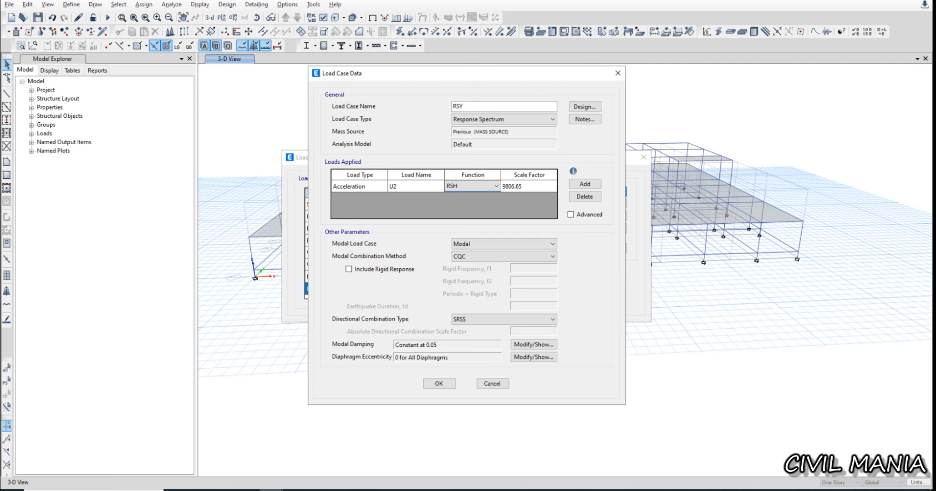
pyautogui.click(439, 384)
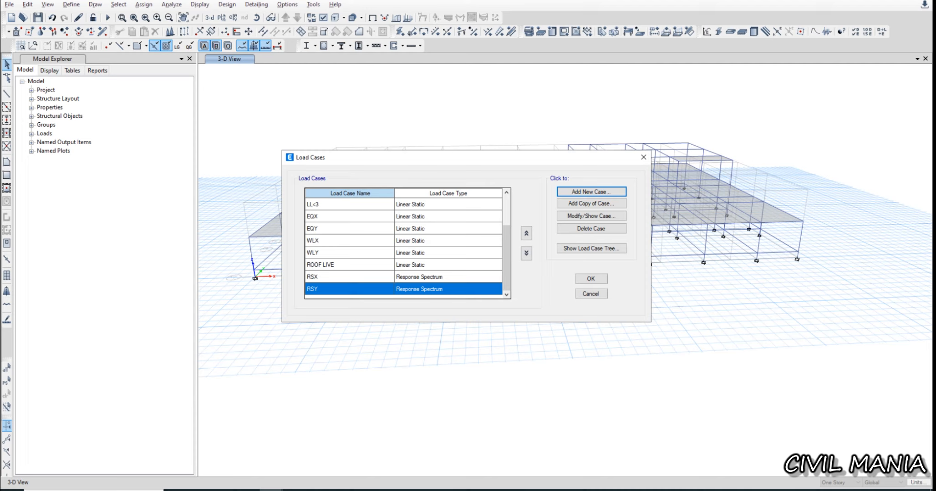
# Add a new load case named RSZ with the type Response Spectrum
pyautogui.click(590, 192)
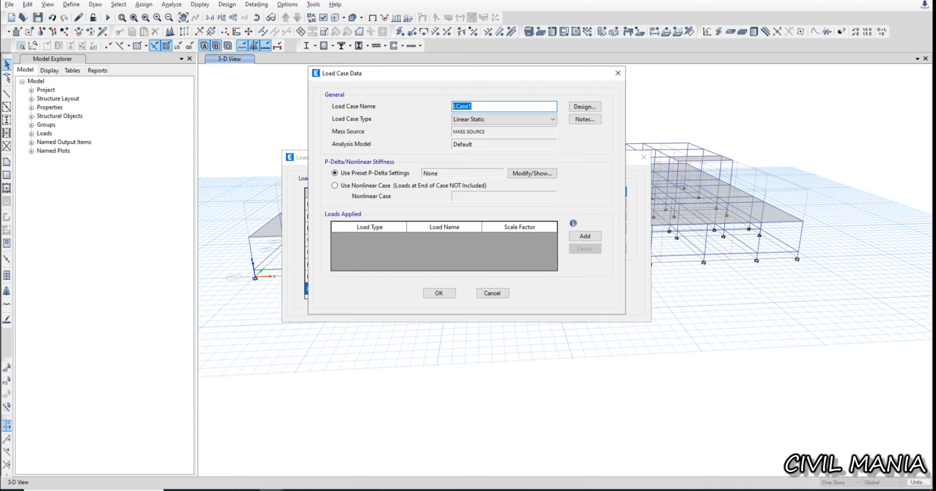
pyautogui.write('RSZ')
pyautogui.click(504, 119)
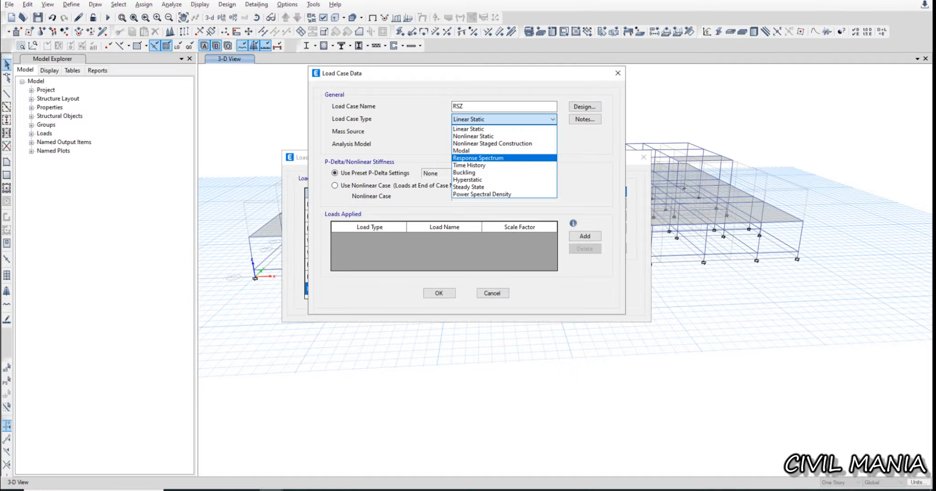
pyautogui.click(492, 158)
# Apply an Acceleration load to RSZ in direction U3 using the RSV function and save the load case
pyautogui.click(585, 184)
pyautogui.click(416, 187)
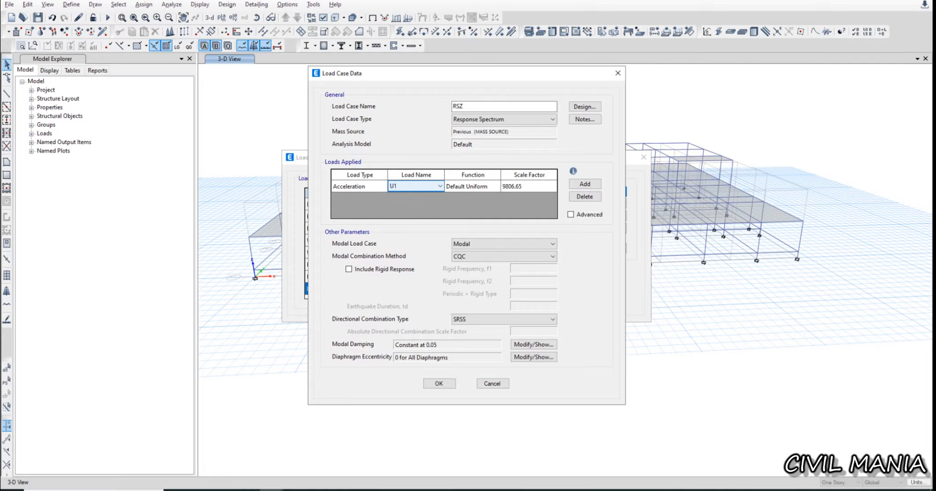
pyautogui.click(416, 187)
pyautogui.click(415, 211)
pyautogui.click(473, 187)
pyautogui.click(473, 186)
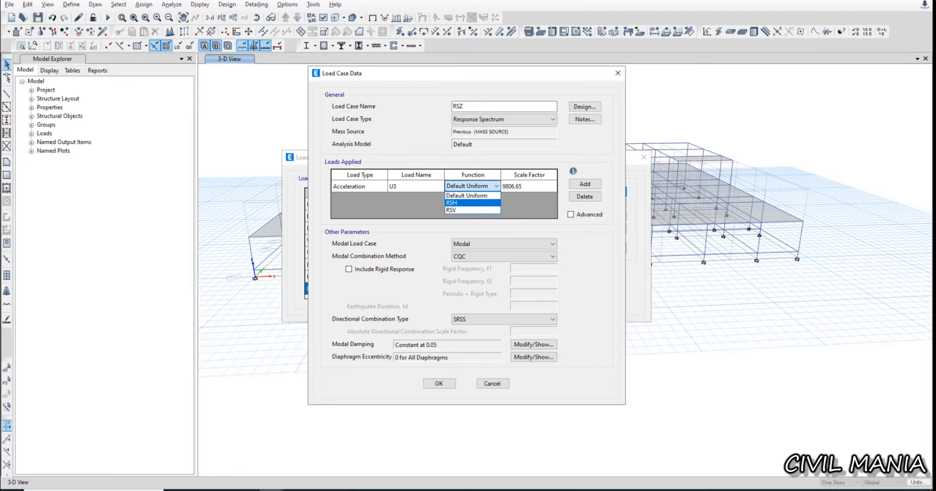
pyautogui.click(472, 211)
pyautogui.click(440, 384)
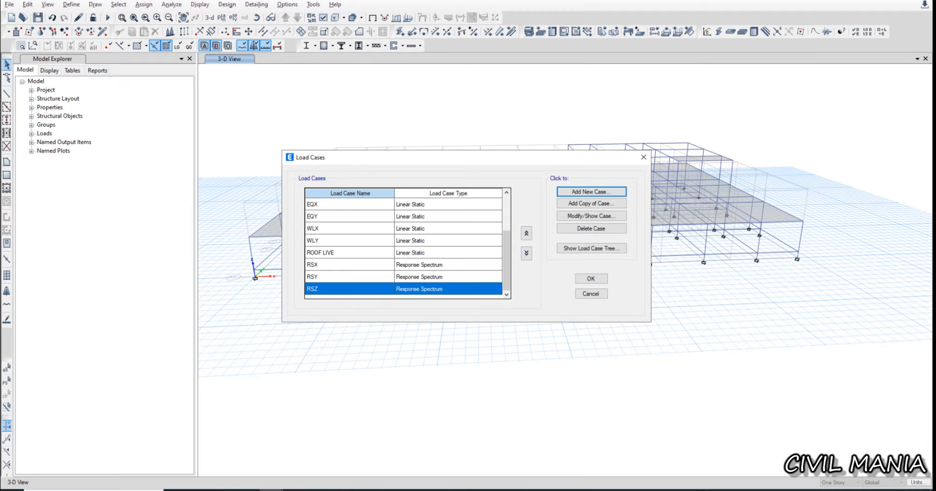
# Accept the load case definitions, run the analysis and display the Base Reactions table
pyautogui.click(591, 279)
pyautogui.click(108, 18)
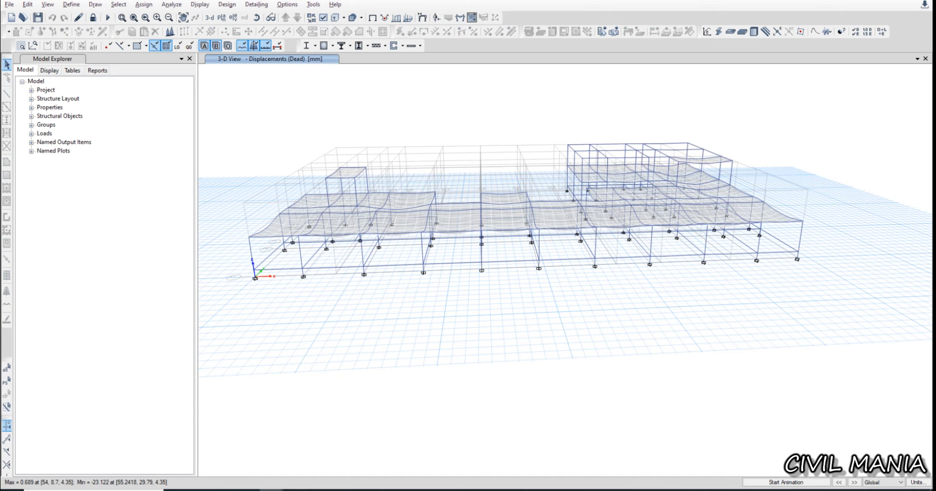
pyautogui.hotkey('ctrl', 't')
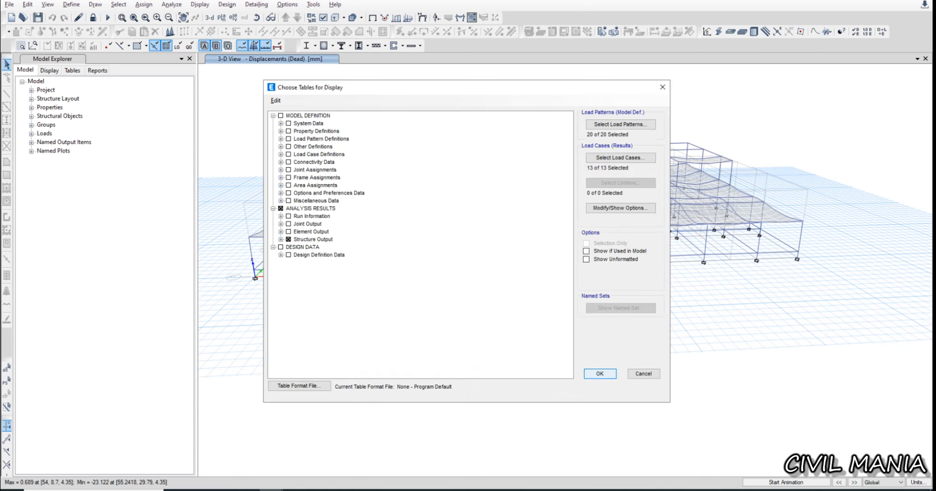
pyautogui.press('Return')
# Compare the base shear FX of RSX and FY of RSY with the static EQX and EQY cases
pyautogui.scroll(-3, 462, 254)
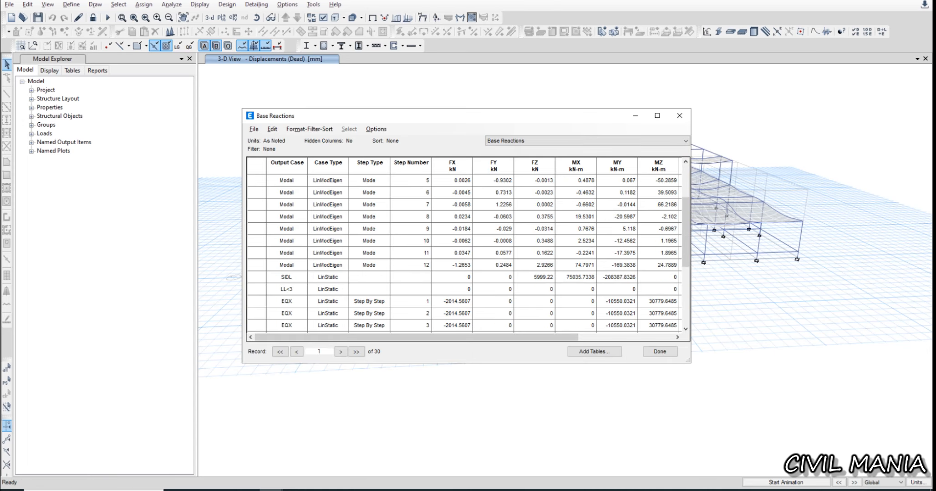
pyautogui.click(452, 265)
pyautogui.click(494, 301)
pyautogui.scroll(-3, 462, 253)
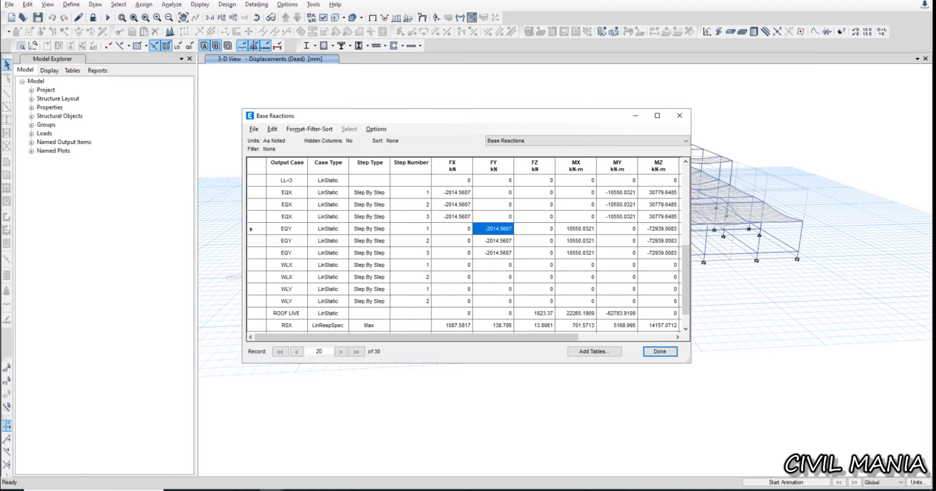
pyautogui.click(328, 301)
pyautogui.click(452, 302)
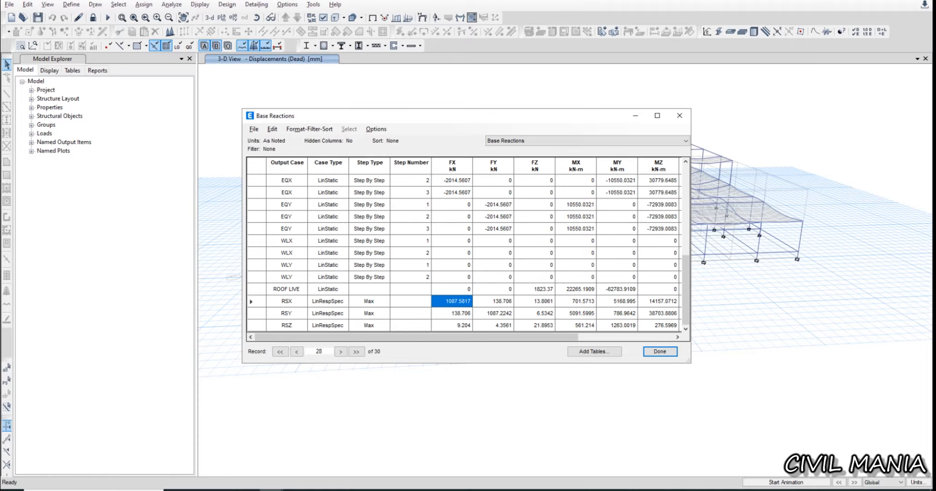
pyautogui.click(493, 314)
pyautogui.click(451, 301)
pyautogui.click(493, 314)
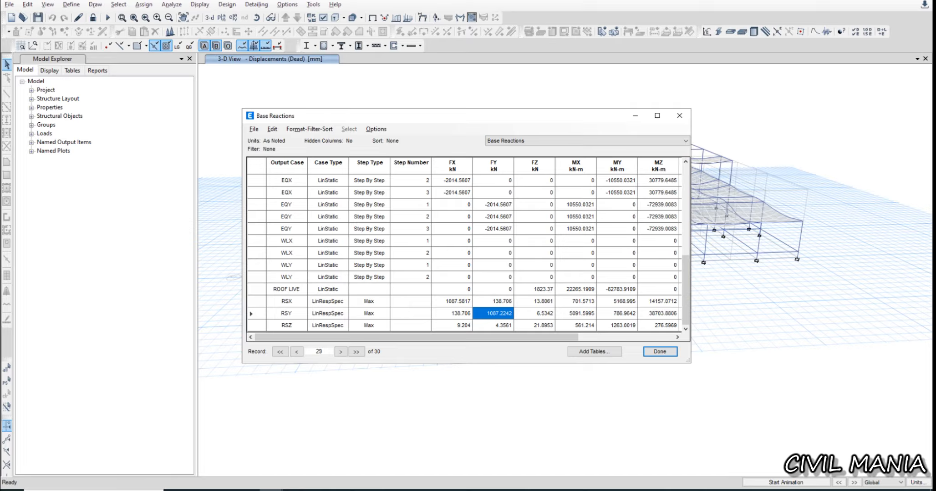
# Check the Modal Participating Mass Ratios table and return to the Base Reactions table
pyautogui.click(587, 140)
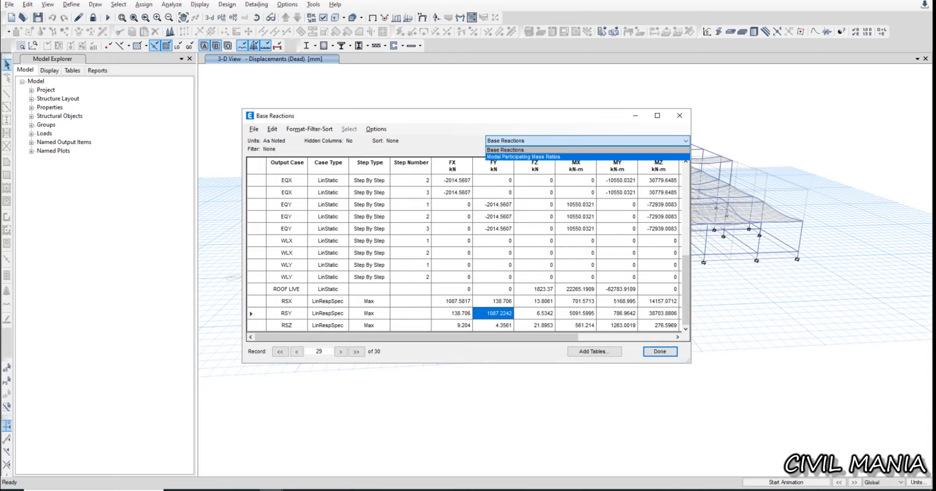
pyautogui.click(523, 157)
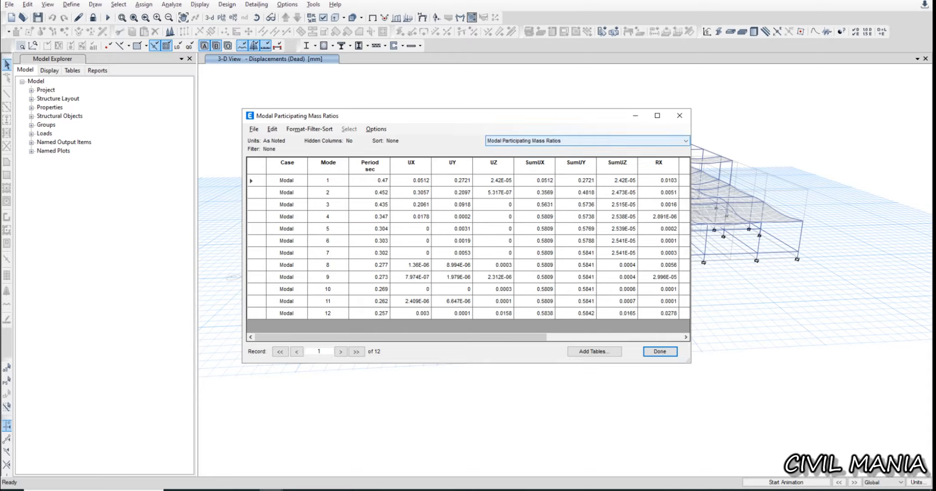
pyautogui.click(587, 141)
pyautogui.click(523, 150)
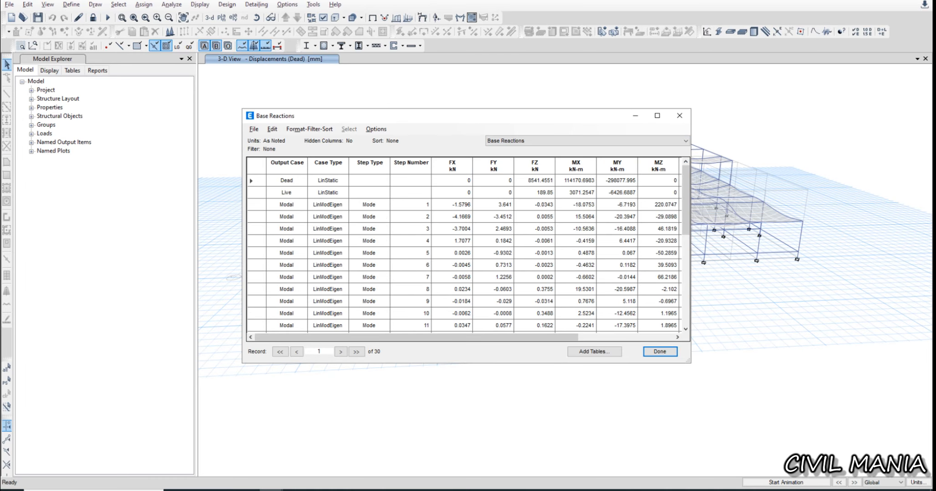
# Examine the FX base reactions of RSX and EQX for scaling and close the table
pyautogui.scroll(-4, 464, 250)
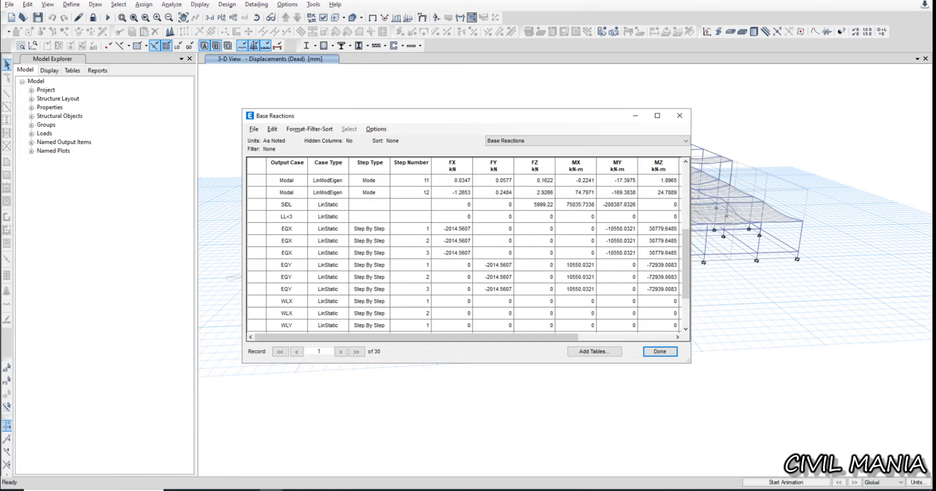
pyautogui.scroll(-2, 464, 251)
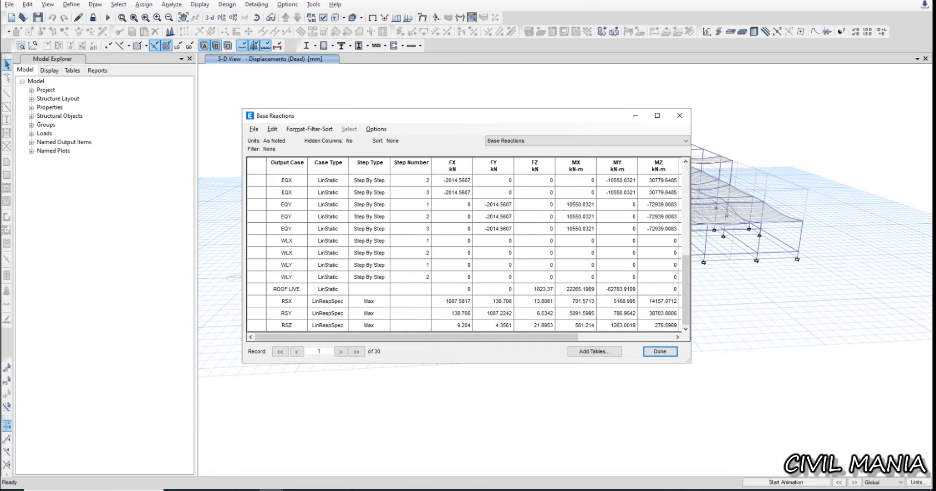
pyautogui.moveTo(452, 301); pyautogui.dragTo(451, 313)
pyautogui.click(452, 301)
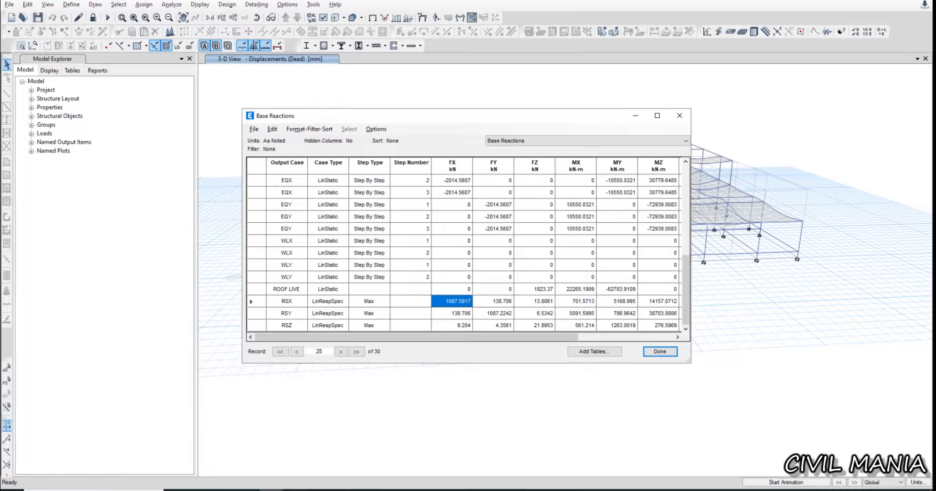
pyautogui.click(452, 180)
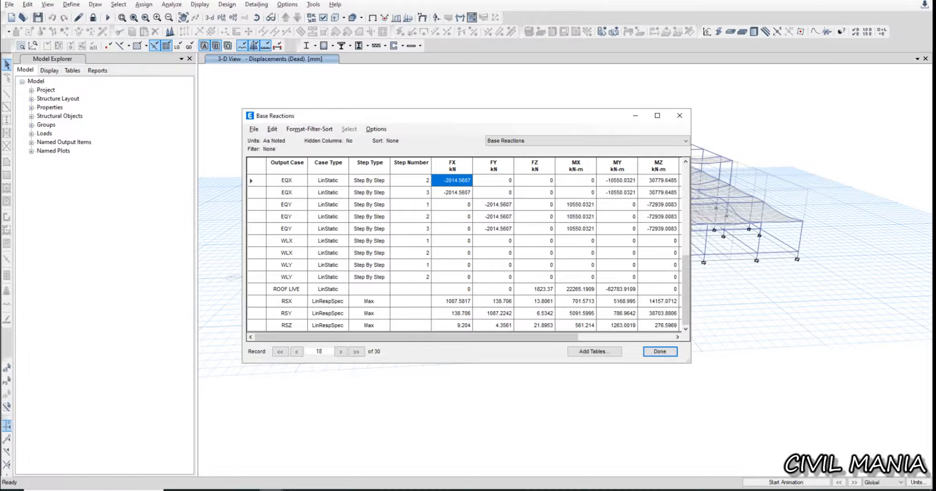
pyautogui.click(660, 352)
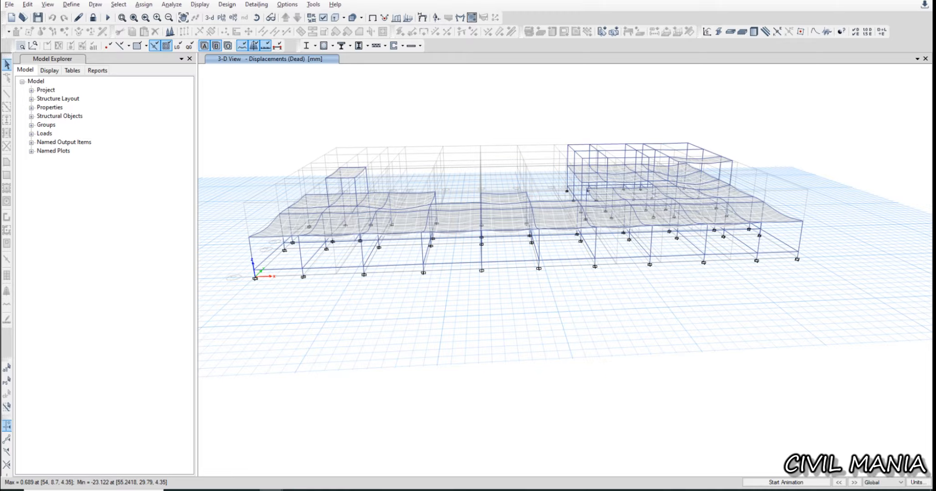
# Modify the RSX load case, multiplying its U1 acceleration scale factor by 1.852333333, and save the case
pyautogui.click(71, 5)
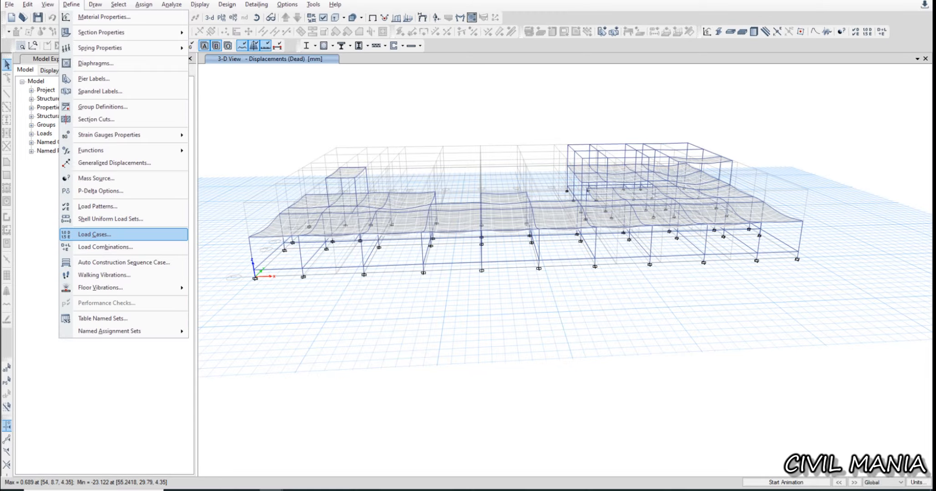
pyautogui.click(95, 234)
pyautogui.scroll(-2, 449, 253)
pyautogui.click(449, 265)
pyautogui.click(591, 216)
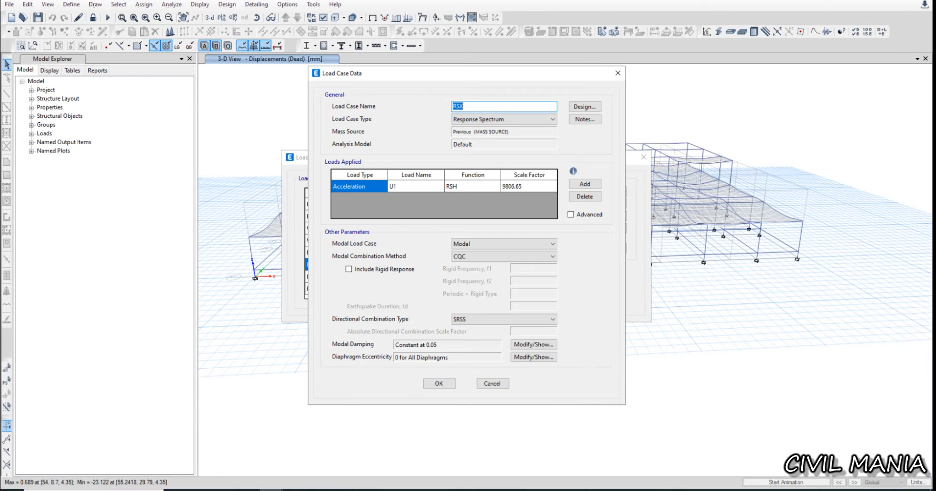
pyautogui.click(531, 186)
pyautogui.click(531, 186)
pyautogui.click(532, 186)
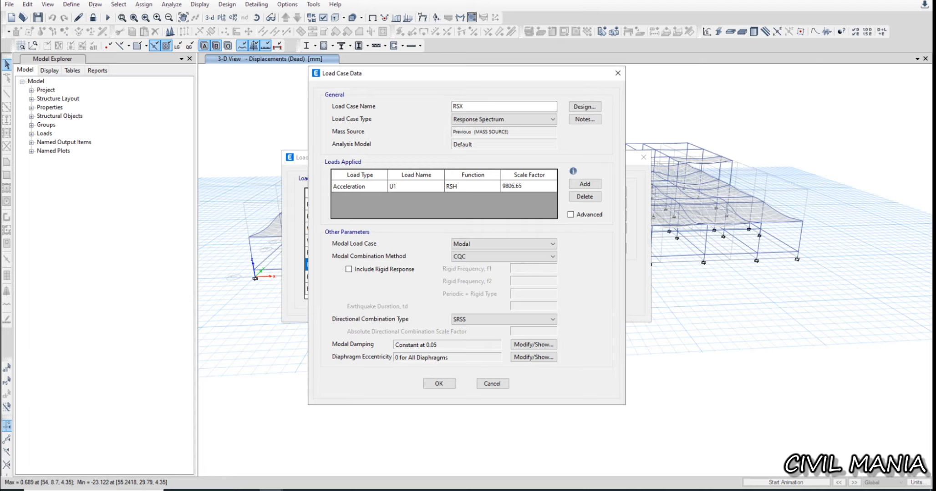
pyautogui.write('*')
pyautogui.write('1.8523')
pyautogui.write('3')
pyautogui.write('3333')
pyautogui.press('Return')
pyautogui.click(439, 383)
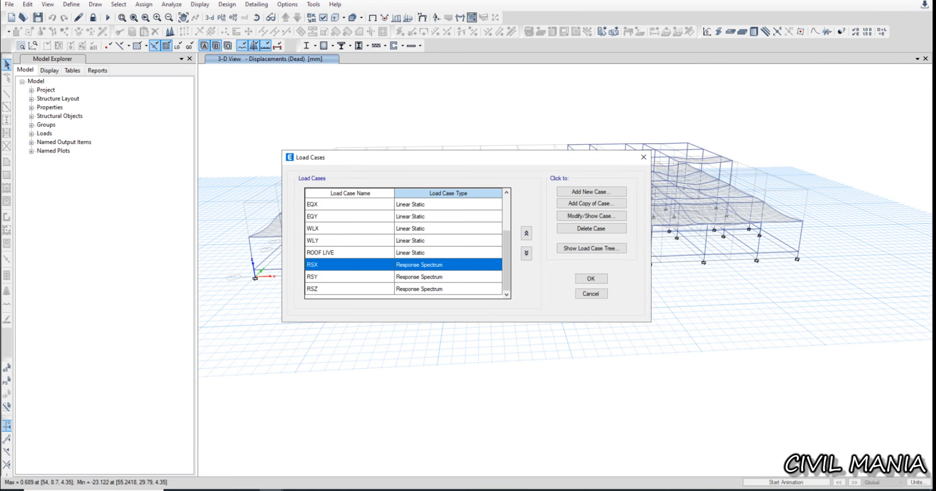
# Modify the RSY load case, multiplying its U2 acceleration scale factor by 1.852333333, and save the case
pyautogui.click(423, 277)
pyautogui.click(589, 215)
pyautogui.click(529, 187)
pyautogui.click(528, 187)
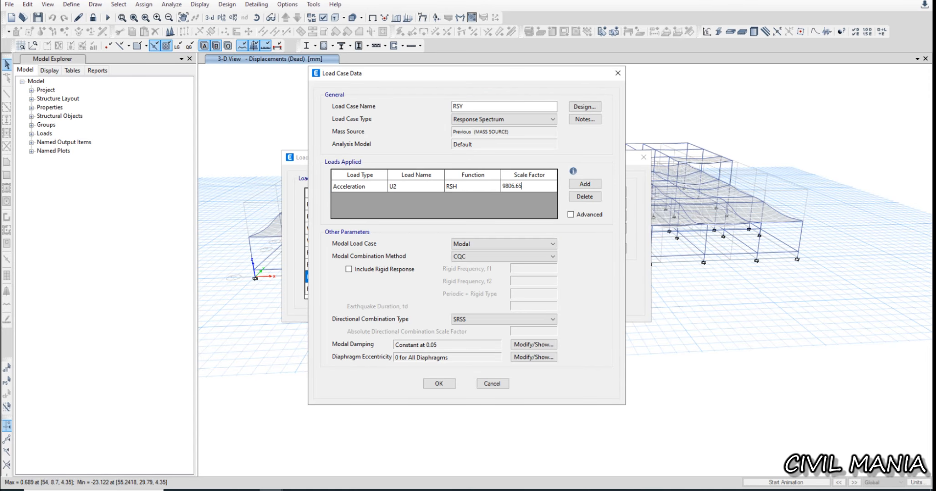
pyautogui.write('*1.85')
pyautogui.write('2333')
pyautogui.write('333')
pyautogui.press('Return')
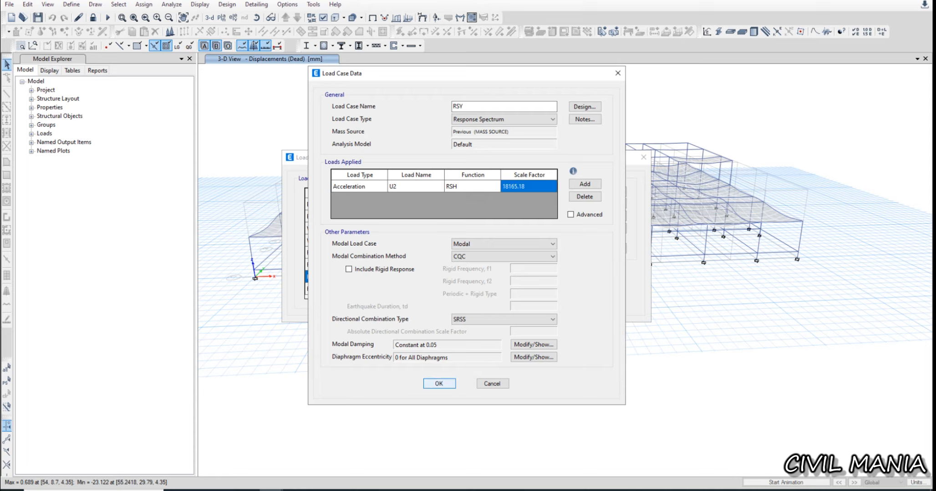
pyautogui.click(439, 383)
# Recheck the scale factors of the RSX and RSY load cases and accept the load case changes
pyautogui.click(346, 265)
pyautogui.click(592, 230)
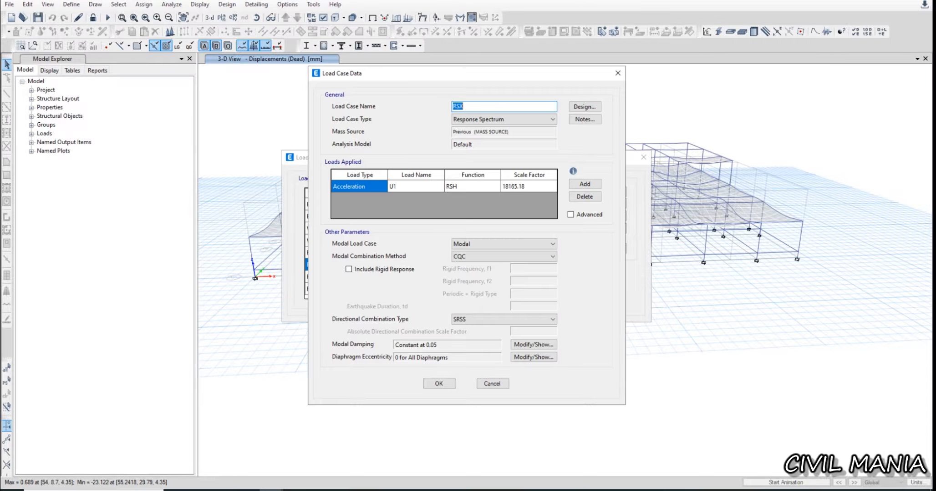
pyautogui.click(438, 383)
pyautogui.click(345, 274)
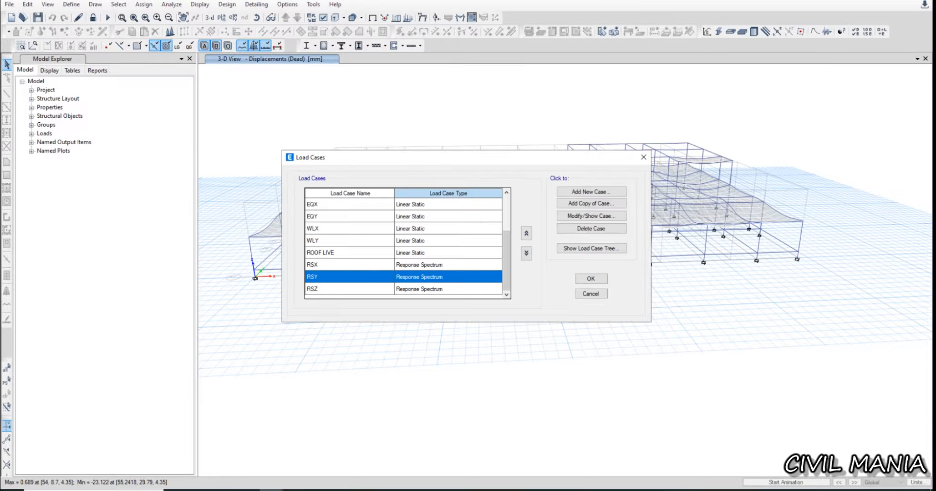
pyautogui.click(592, 222)
pyautogui.click(439, 384)
pyautogui.click(590, 279)
pyautogui.click(537, 277)
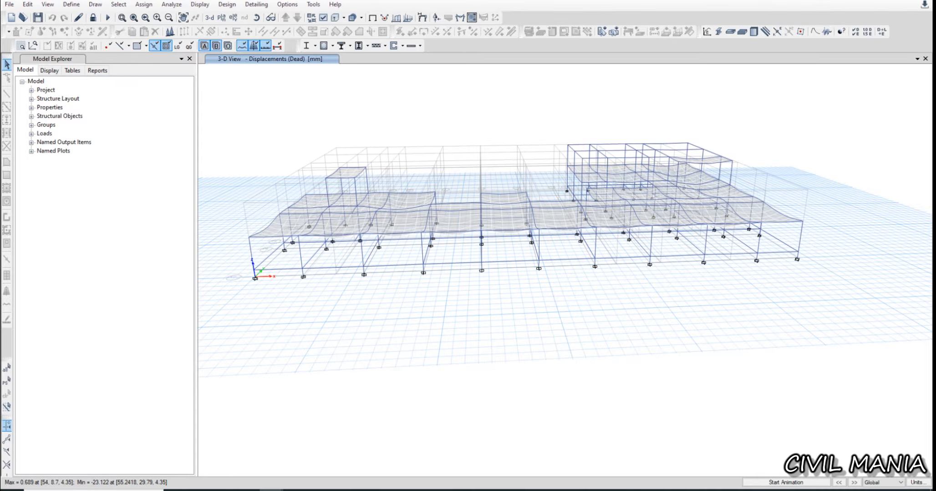
# Look through the base reactions table for the EQX, EQY and response spectrum cases and close the table
pyautogui.click(93, 18)
pyautogui.click(482, 279)
pyautogui.hotkey('ctrl', 't')
pyautogui.click(601, 374)
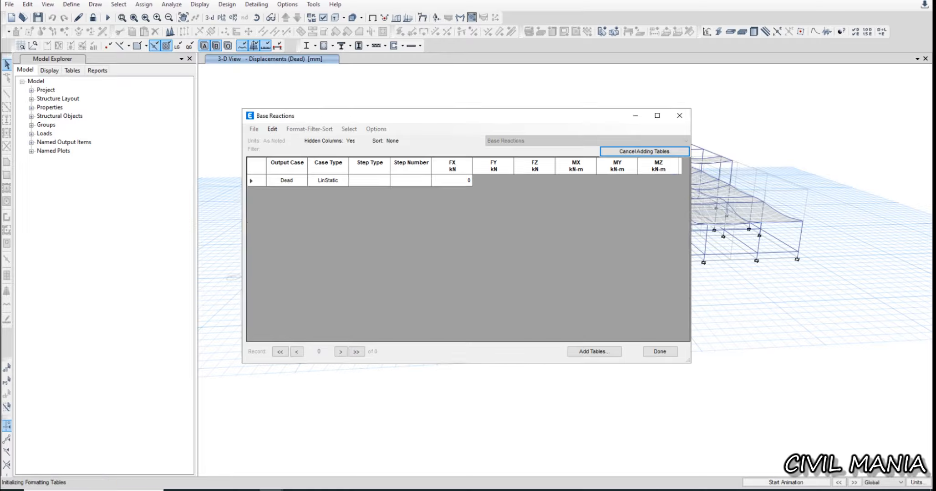
pyautogui.scroll(-5, 464, 253)
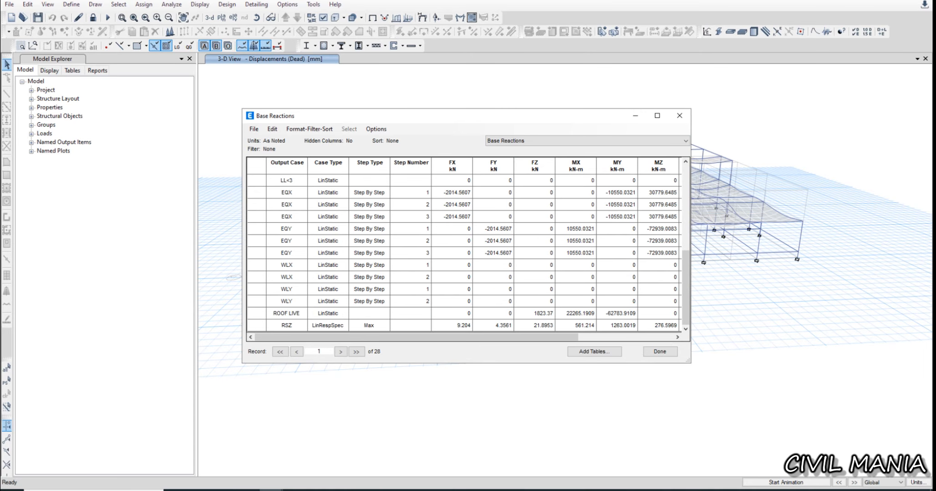
pyautogui.click(452, 193)
pyautogui.click(493, 229)
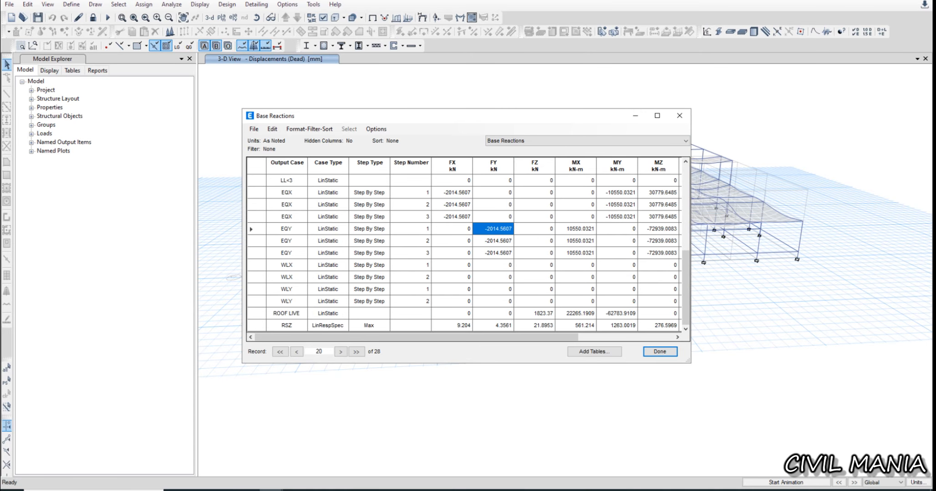
pyautogui.scroll(2, 464, 252)
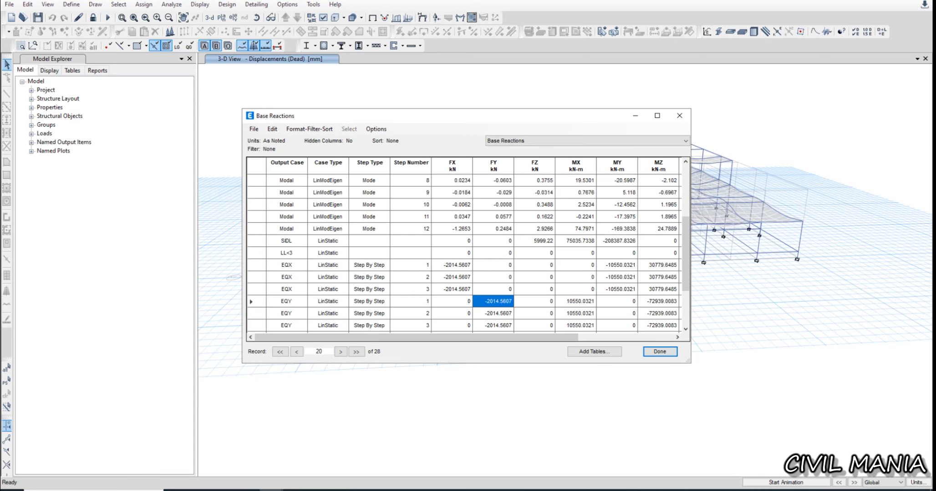
pyautogui.scroll(2, 464, 253)
pyautogui.scroll(-4, 464, 253)
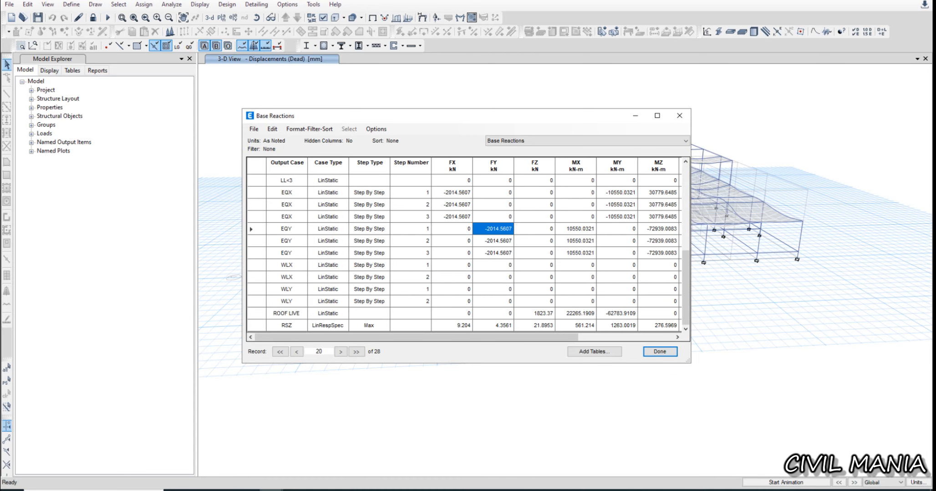
pyautogui.click(660, 352)
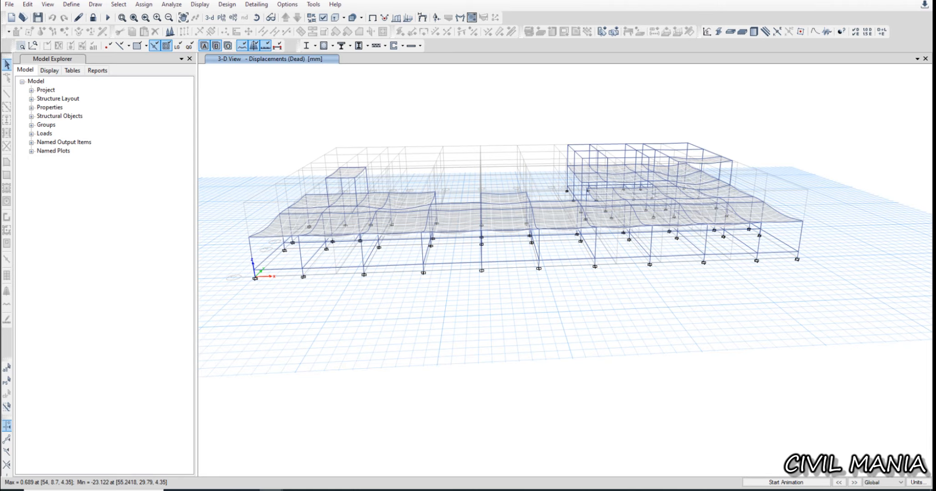
# Unlock the model, check that the RSX, RSY and RSZ load cases are set to run, and run the analysis
pyautogui.click(93, 17)
pyautogui.click(482, 279)
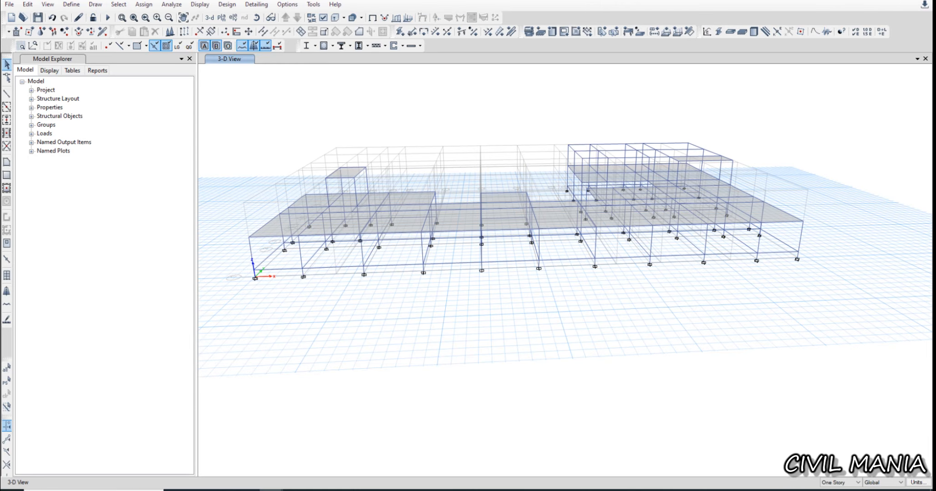
pyautogui.click(200, 4)
pyautogui.moveTo(171, 4)
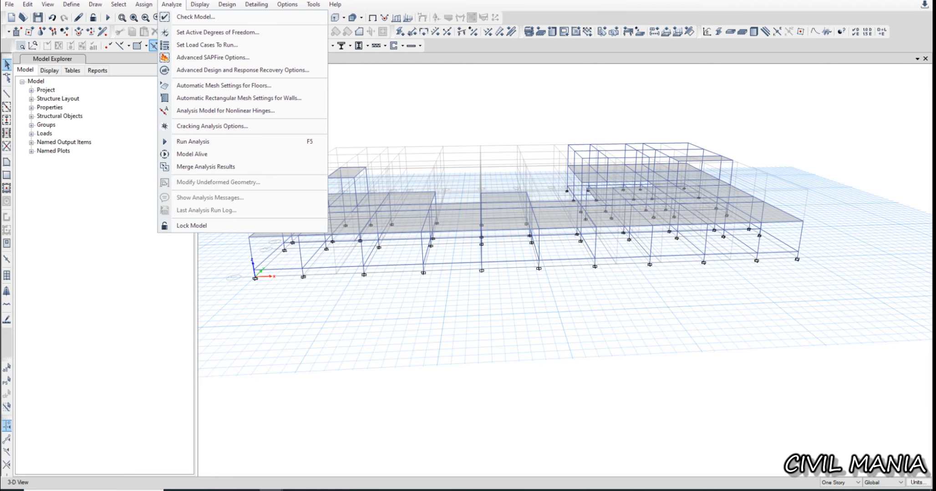
pyautogui.click(207, 45)
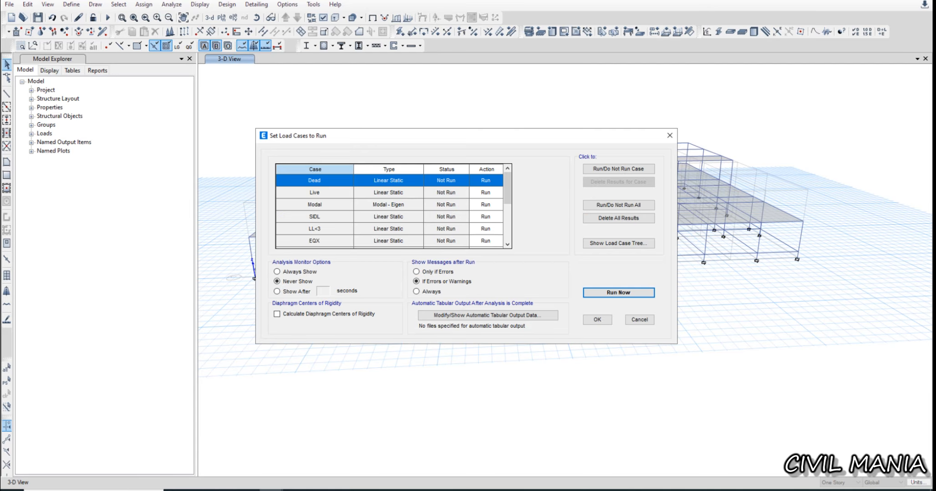
pyautogui.moveTo(507, 189); pyautogui.dragTo(508, 227)
pyautogui.click(597, 320)
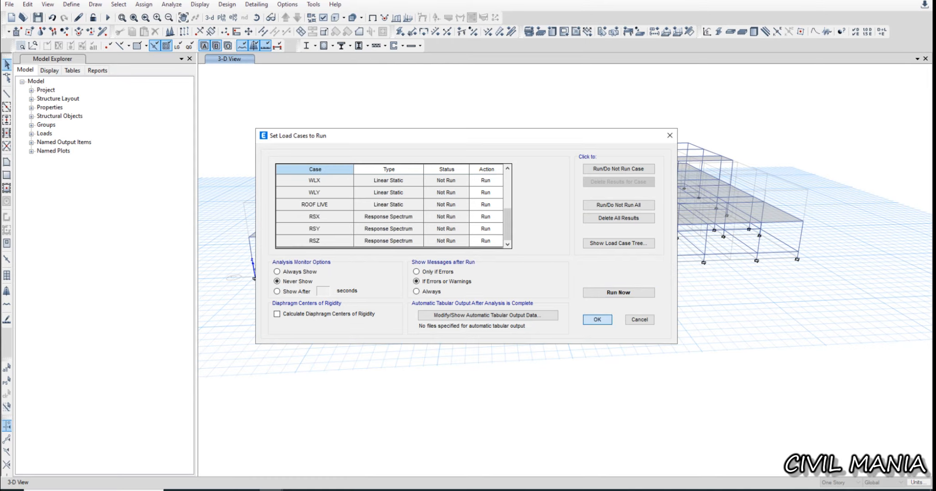
pyautogui.click(618, 292)
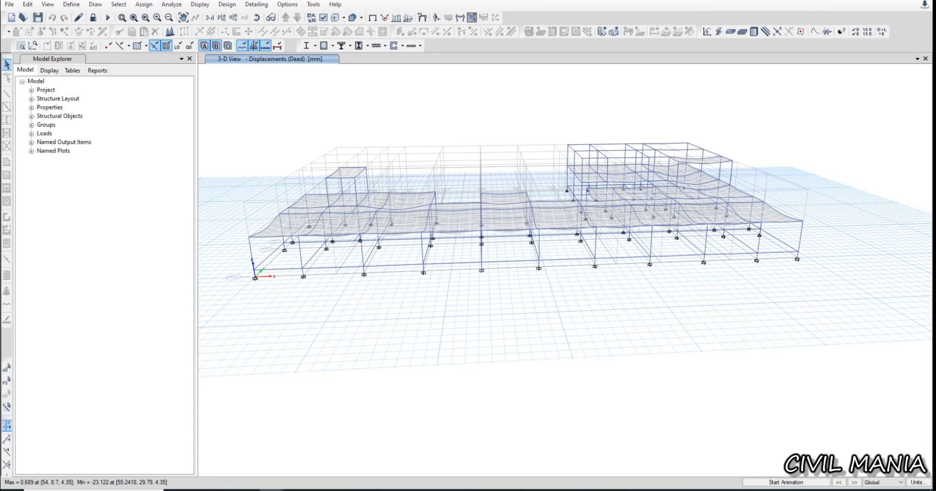
# Compare the RSX FX and RSY FY base reactions with those of EQX and EQY, and close the table
pyautogui.hotkey('ctrl', 't')
pyautogui.click(600, 374)
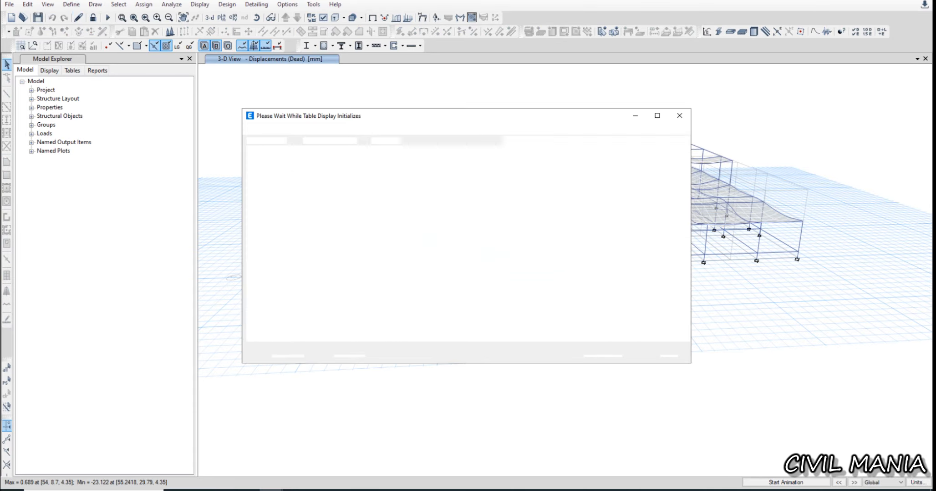
pyautogui.scroll(-6, 465, 253)
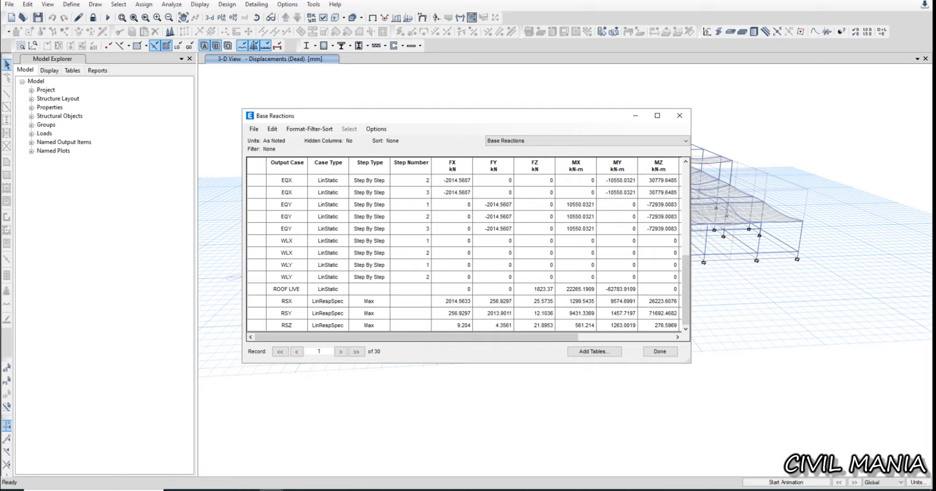
pyautogui.click(455, 301)
pyautogui.click(495, 313)
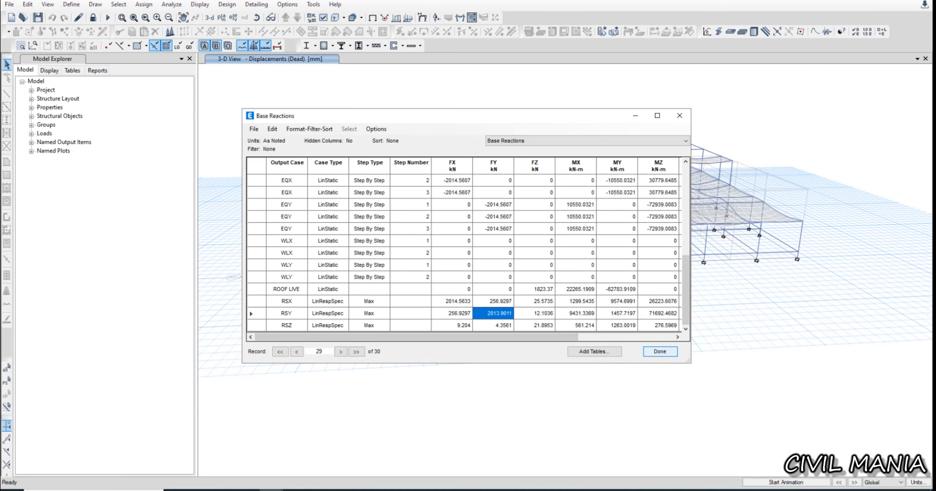
pyautogui.click(659, 352)
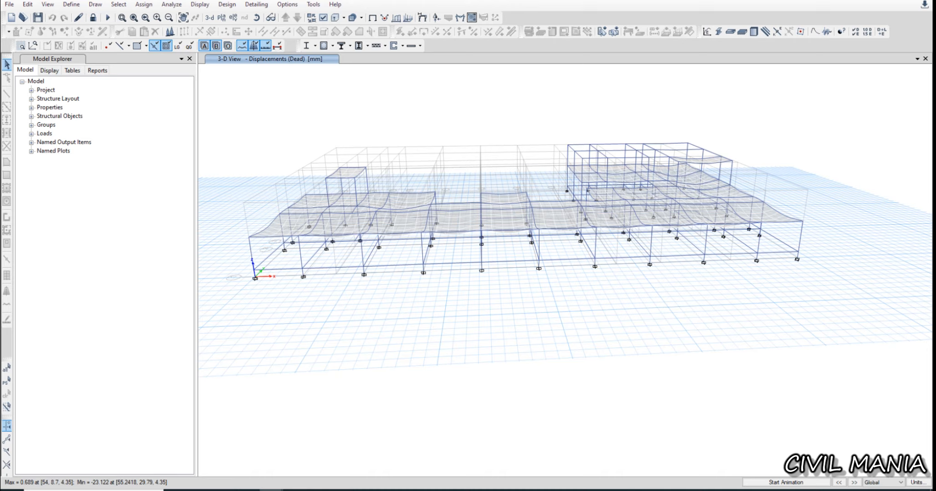
# Confirm IS 456:2000 as the design code in the concrete frame design preferences and run the concrete frame design
pyautogui.click(324, 46)
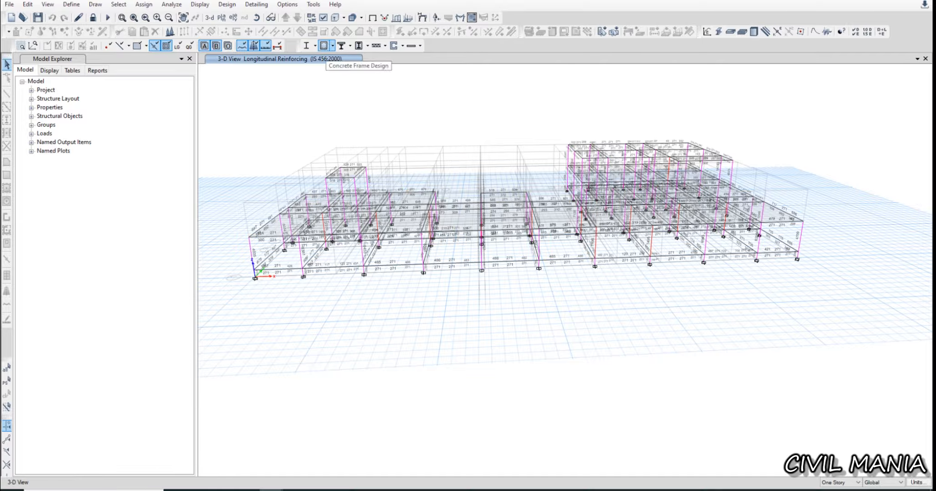
pyautogui.click(332, 45)
pyautogui.click(332, 46)
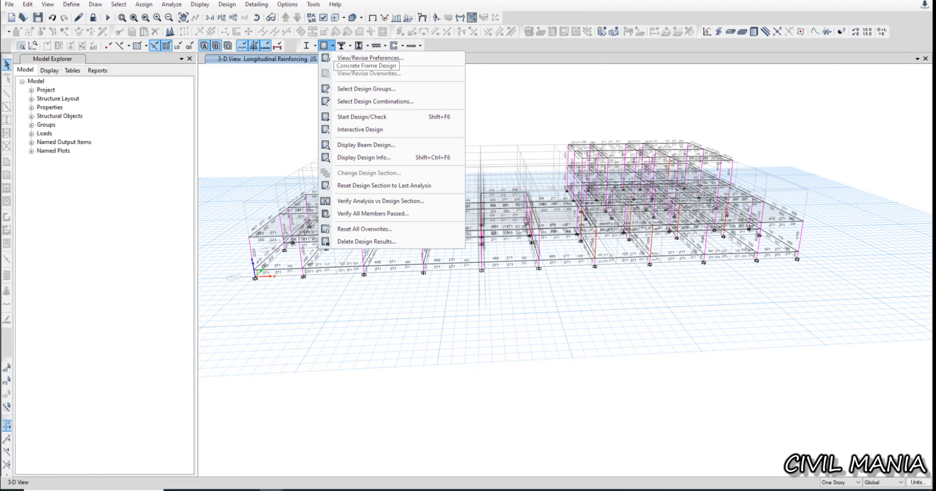
pyautogui.click(381, 214)
pyautogui.click(332, 46)
pyautogui.click(333, 46)
pyautogui.click(332, 45)
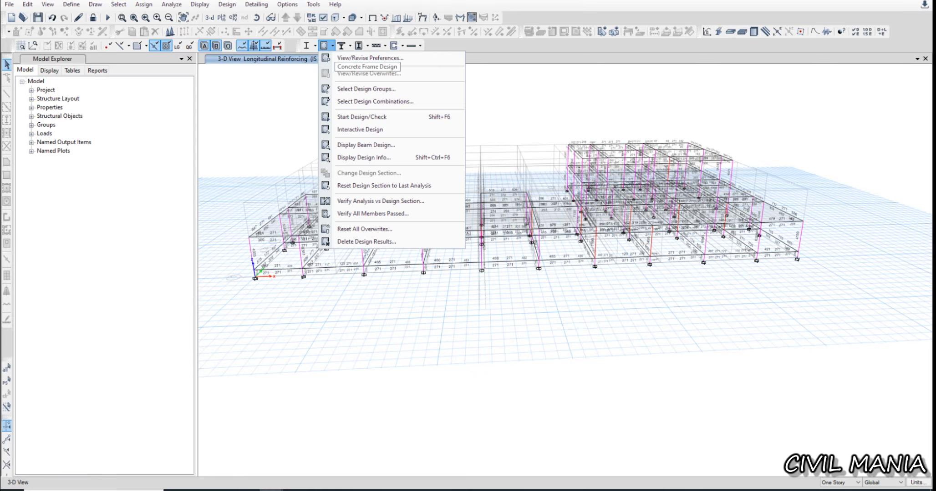
pyautogui.click(369, 58)
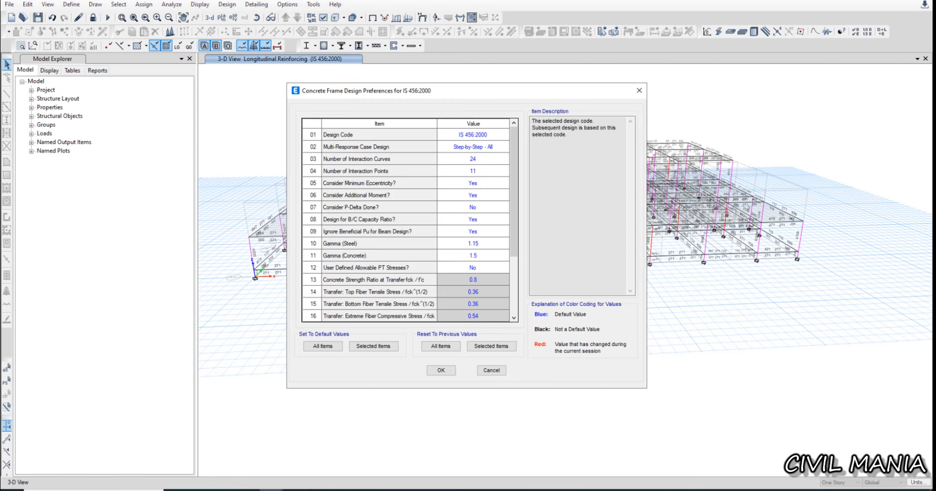
pyautogui.click(473, 135)
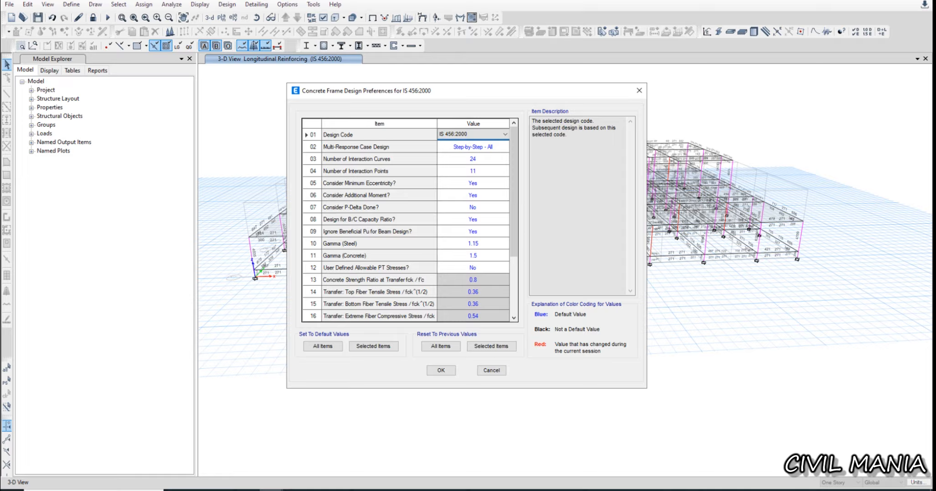
pyautogui.scroll(-1, 409, 221)
pyautogui.click(440, 370)
pyautogui.click(497, 275)
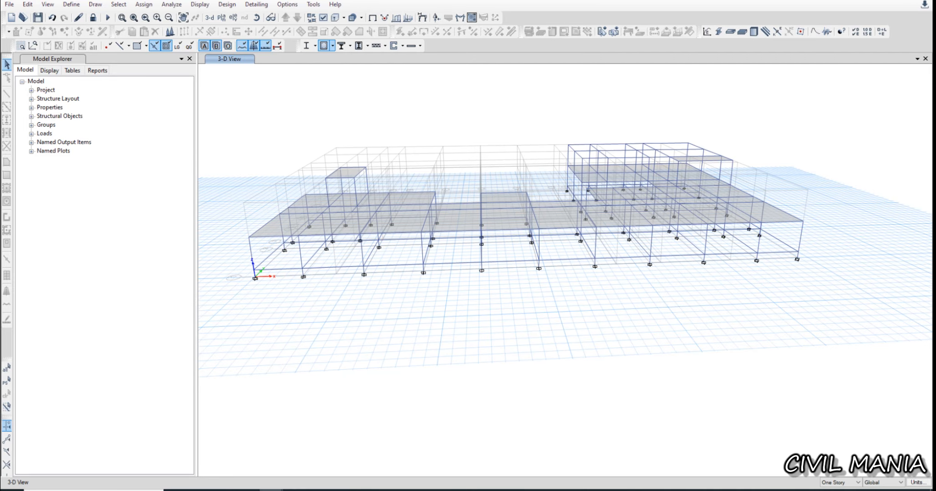
pyautogui.click(324, 45)
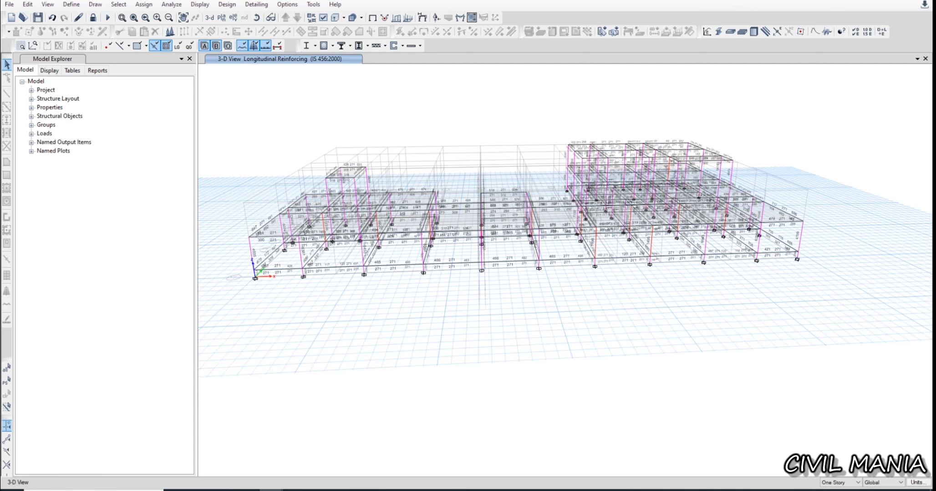
# Verify whether all members passed the concrete design, select the failed frames, and show only the selected objects
pyautogui.scroll(5, 386, 231)
pyautogui.scroll(3, 363, 253)
pyautogui.moveTo(364, 253); pyautogui.dragTo(524, 261, button='middle')
pyautogui.scroll(-3, 530, 211)
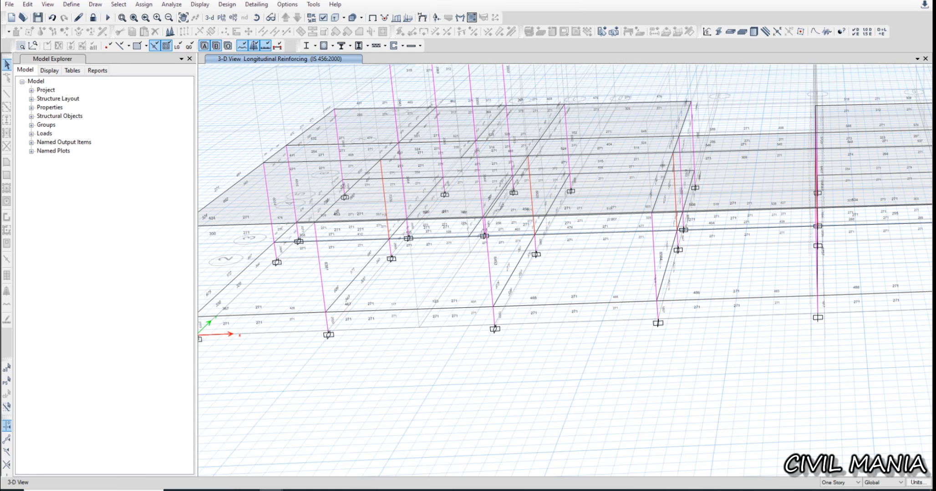
pyautogui.scroll(-5, 531, 211)
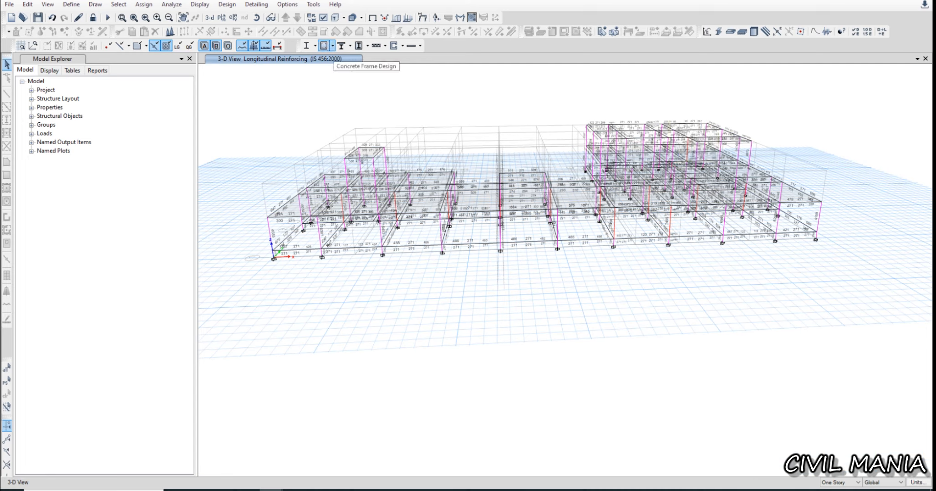
pyautogui.click(324, 45)
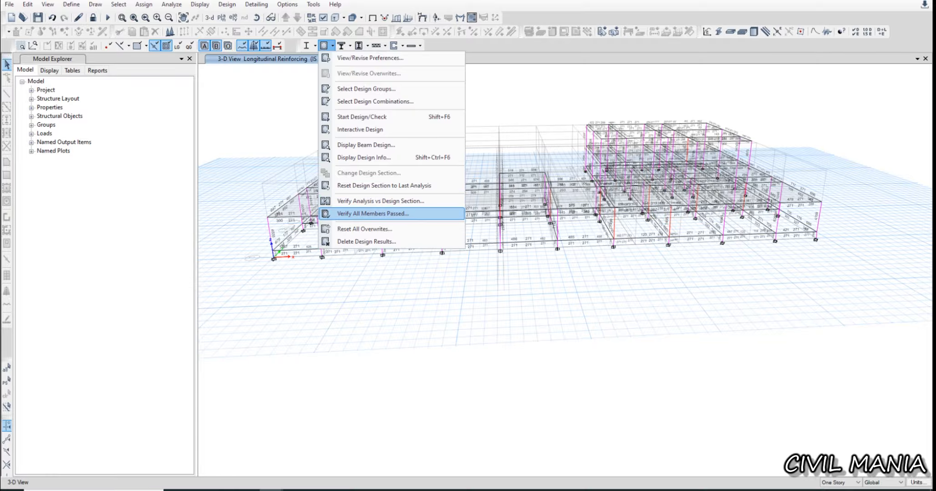
pyautogui.click(372, 213)
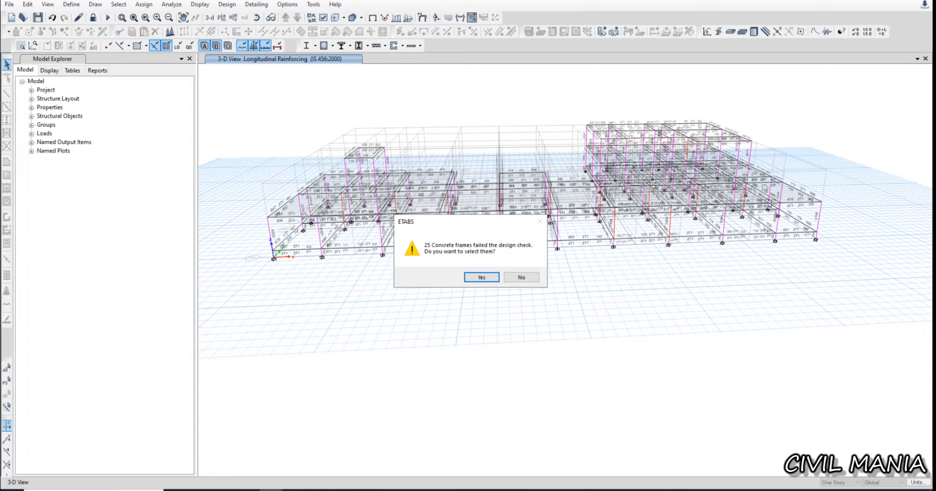
pyautogui.press('Return')
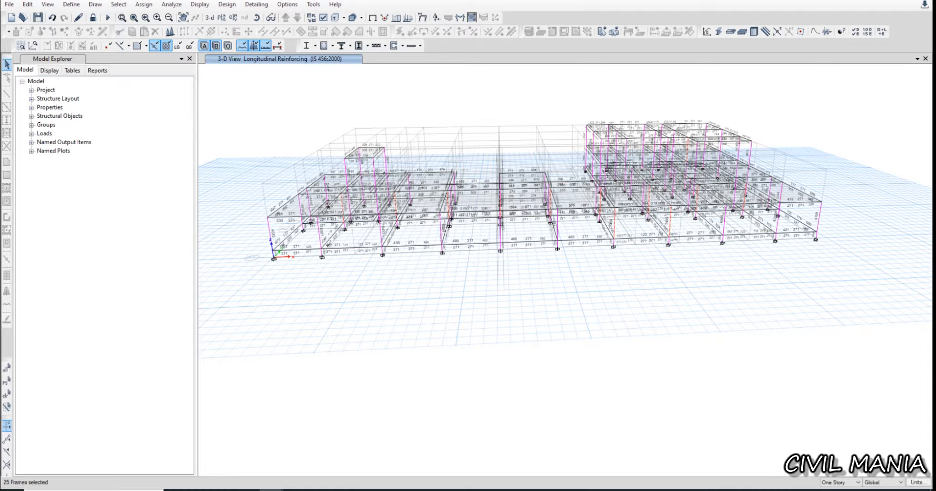
pyautogui.rightClick(454, 81)
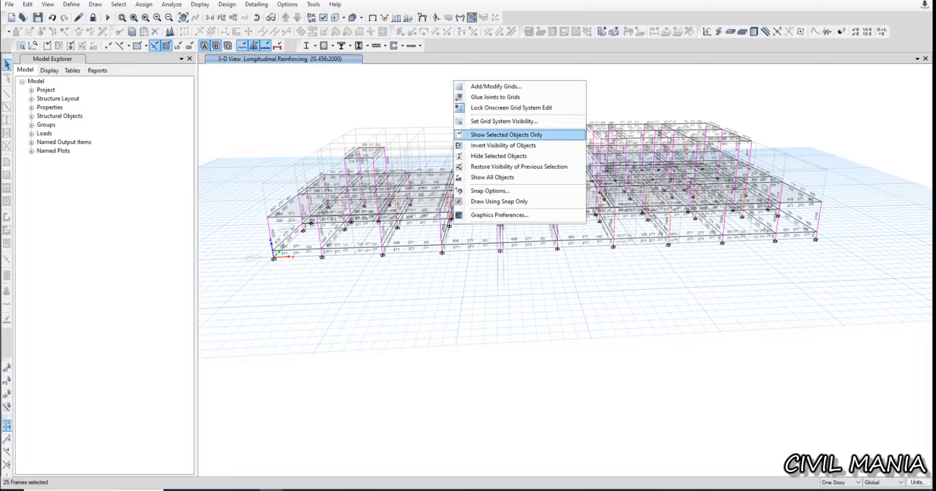
pyautogui.click(506, 135)
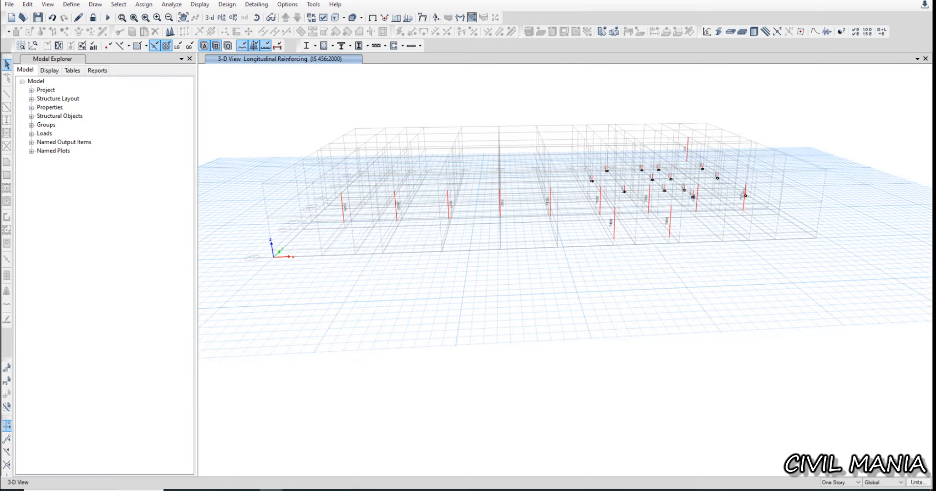
# Examine the concrete design summary of failed column C23 on story 1F for the failure reason and close the report
pyautogui.keyDown('ctrl'); pyautogui.moveTo(482, 264); pyautogui.dragTo(523, 314, button='right'); pyautogui.keyUp('ctrl')
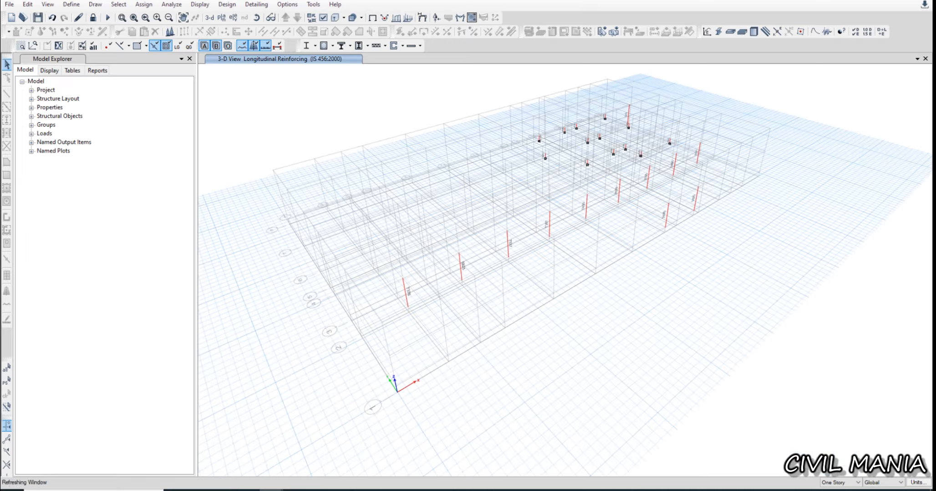
pyautogui.keyDown('ctrl'); pyautogui.moveTo(591, 259); pyautogui.dragTo(573, 218, button='right'); pyautogui.keyUp('ctrl')
pyautogui.scroll(5, 599, 213)
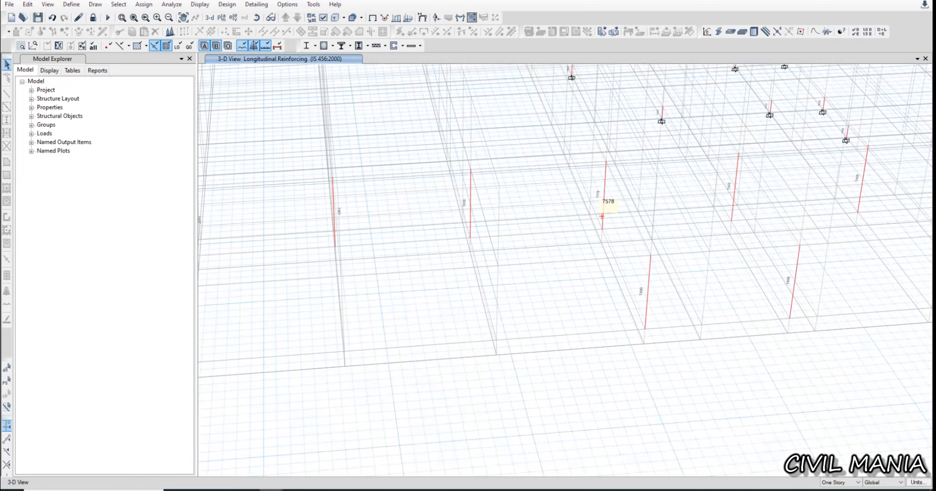
pyautogui.click(603, 213)
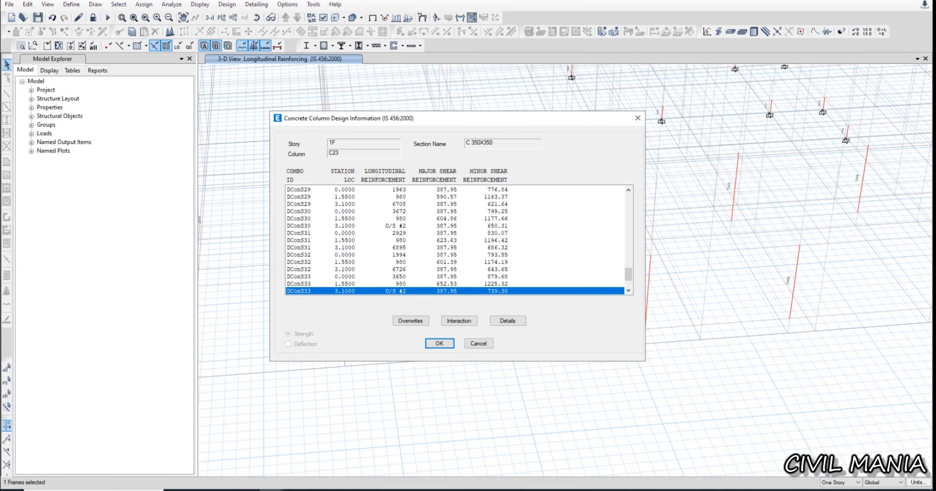
pyautogui.click(508, 321)
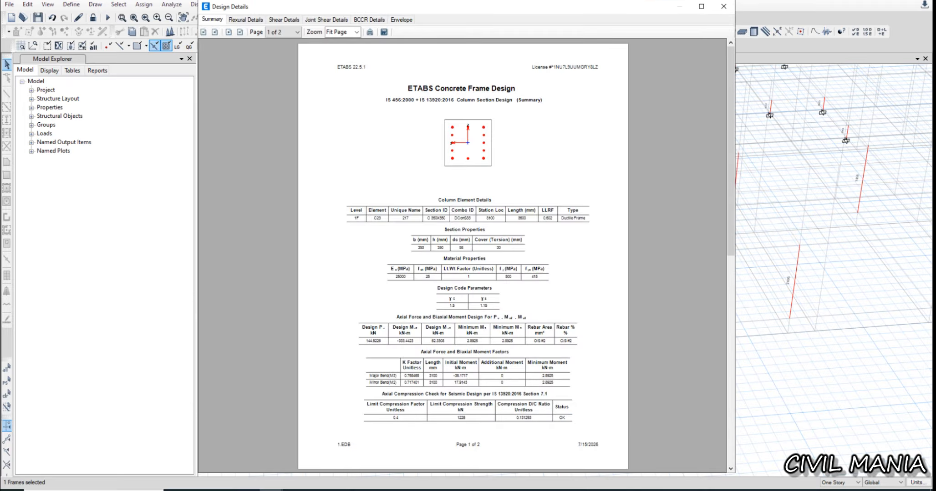
pyautogui.scroll(-2, 463, 256)
pyautogui.keyDown('ctrl'); pyautogui.scroll(3, 463, 256); pyautogui.keyUp('ctrl')
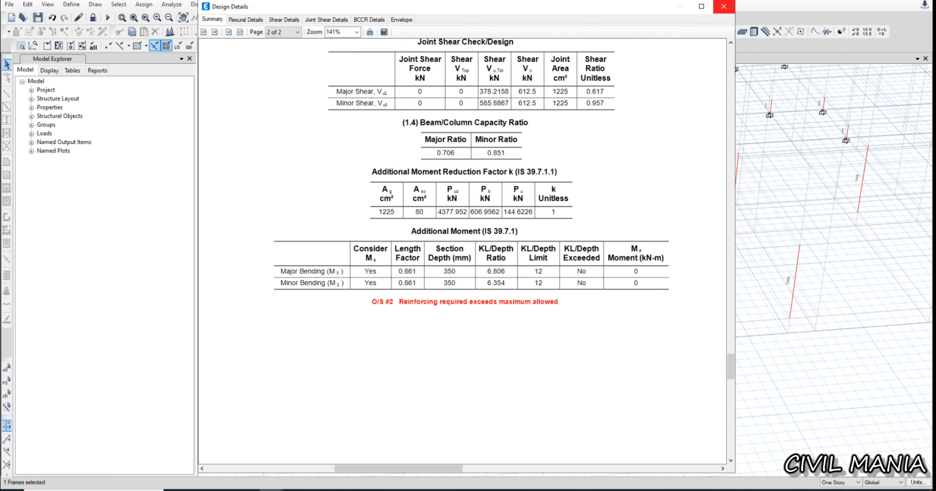
pyautogui.click(723, 7)
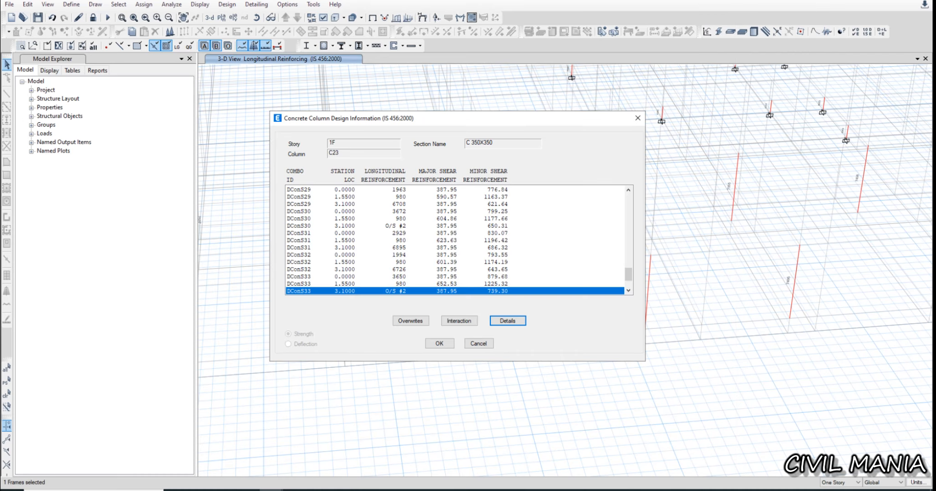
# Close the column design information, show all objects in the 3-D view again and unlock the model for editing
pyautogui.click(478, 344)
pyautogui.scroll(-7, 485, 198)
pyautogui.scroll(5, 474, 192)
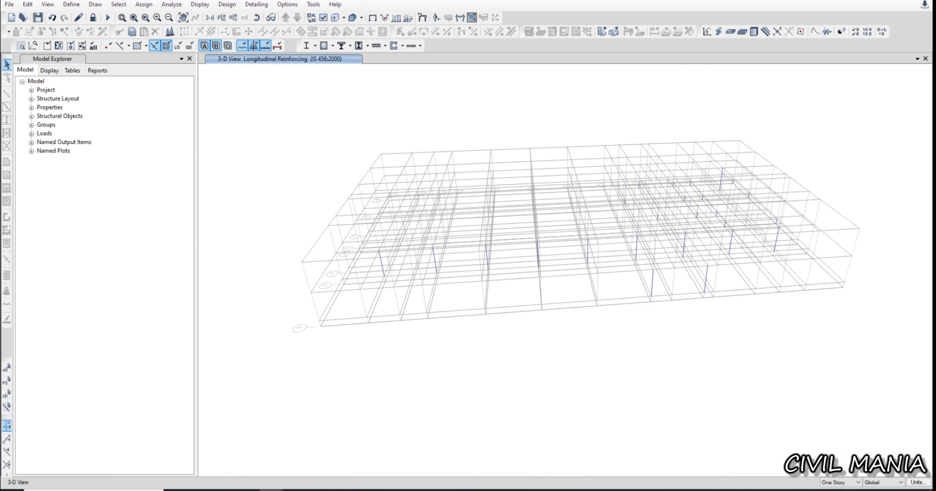
pyautogui.rightClick(443, 98)
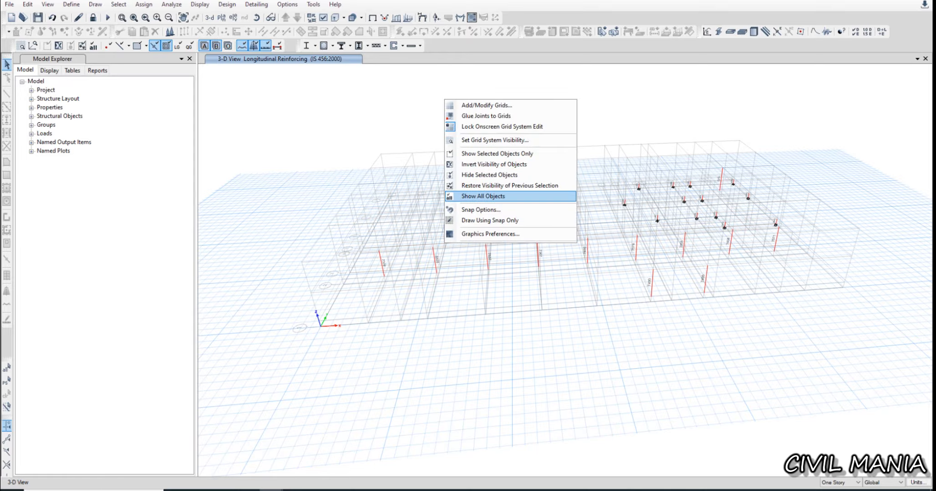
pyautogui.click(501, 197)
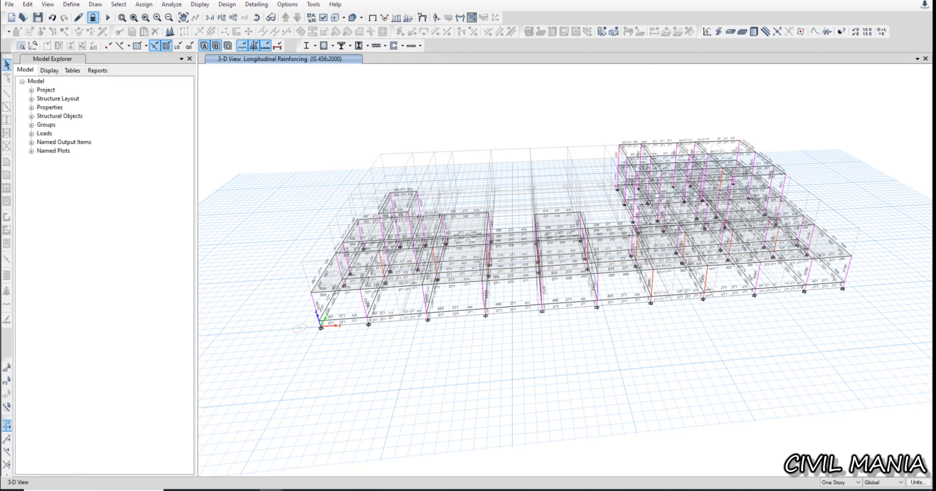
pyautogui.click(93, 18)
pyautogui.click(482, 279)
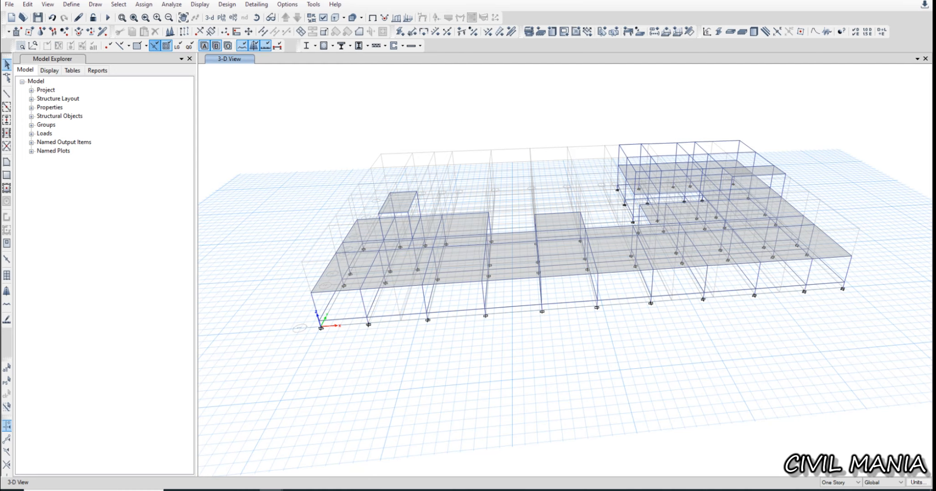
pyautogui.click(71, 4)
pyautogui.moveTo(101, 32)
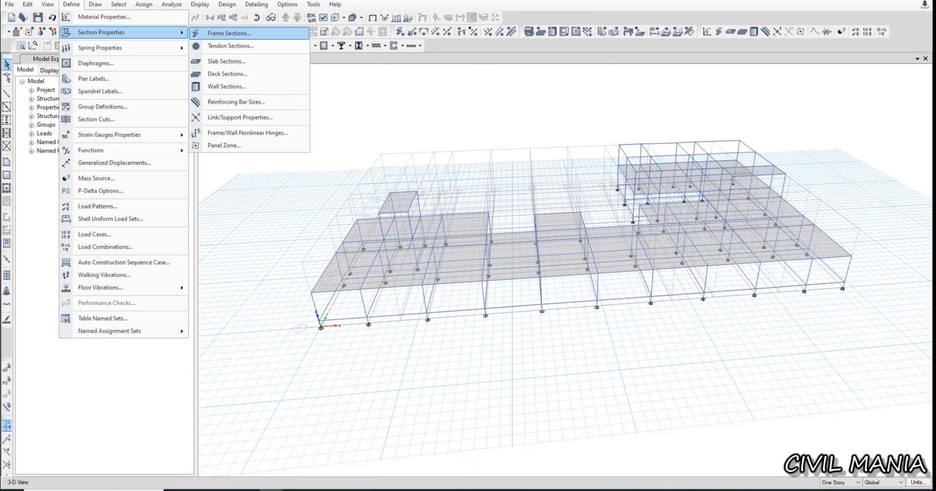
pyautogui.moveTo(383, 101); pyautogui.dragTo(204, 117)
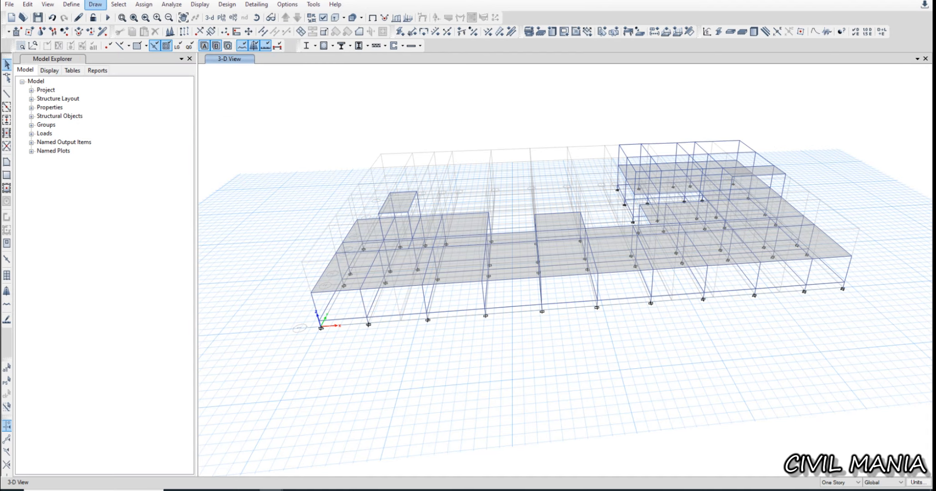
# Select all columns in the model by object type
pyautogui.click(119, 4)
pyautogui.moveTo(141, 17)
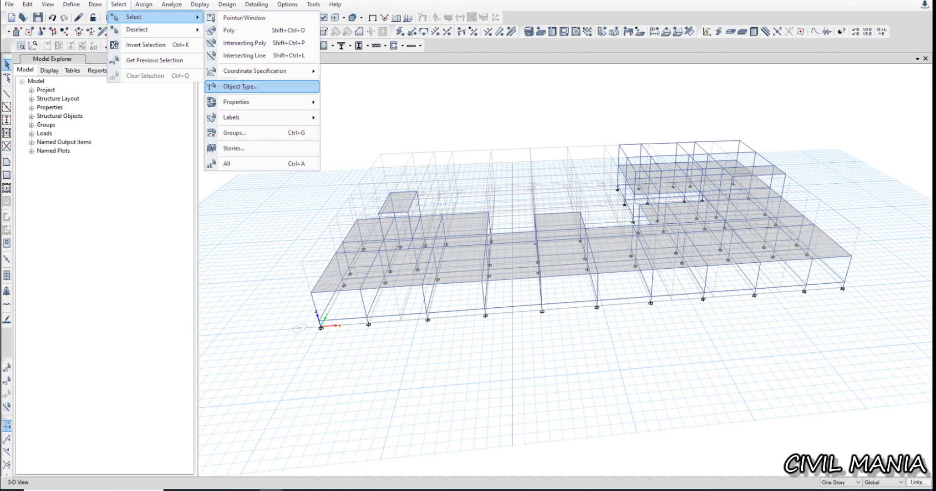
pyautogui.click(240, 86)
pyautogui.click(420, 176)
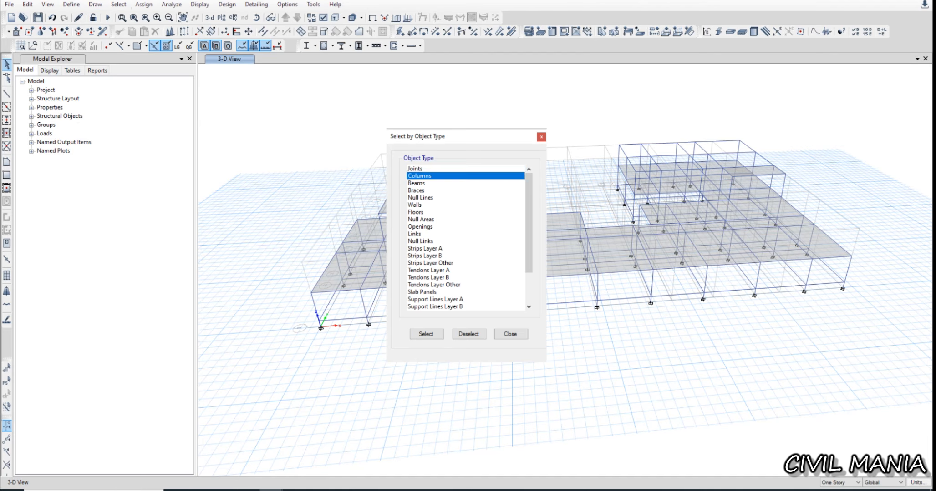
pyautogui.click(426, 334)
pyautogui.click(510, 334)
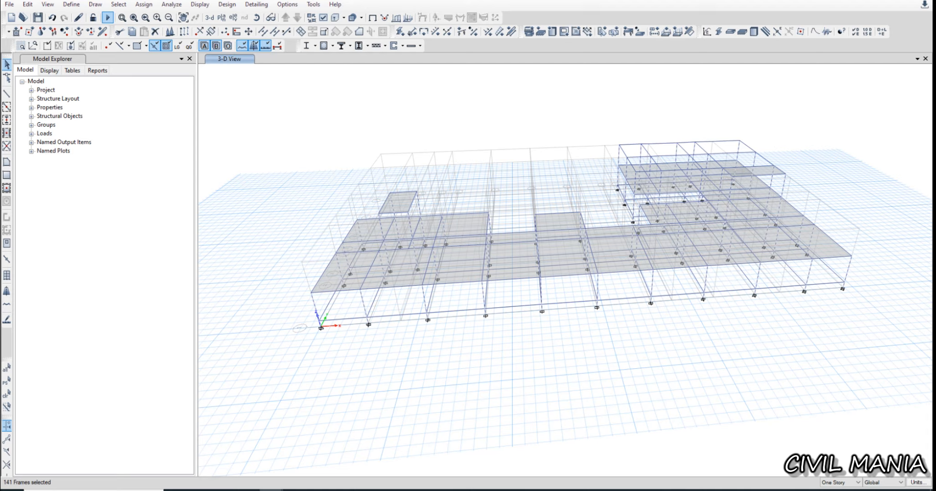
# Assign frame section C350X450 to the selected columns and run the analysis
pyautogui.click(144, 4)
pyautogui.moveTo(160, 29)
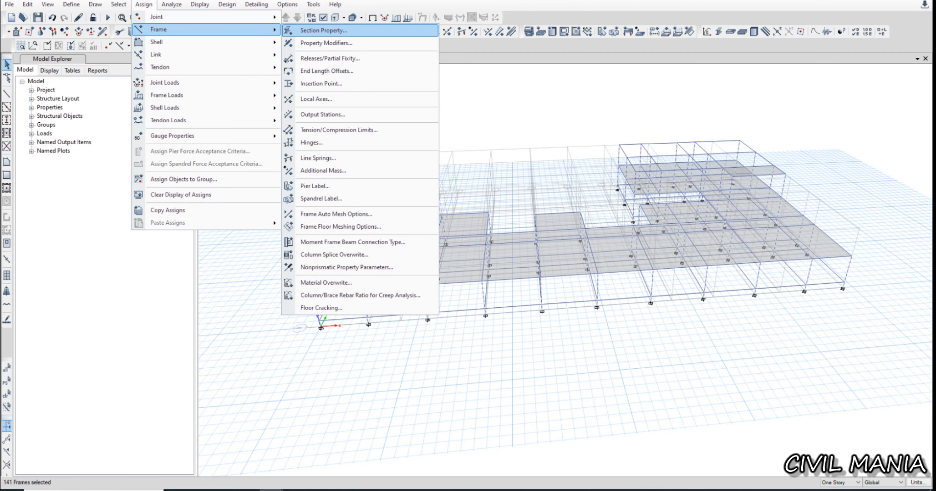
pyautogui.click(337, 30)
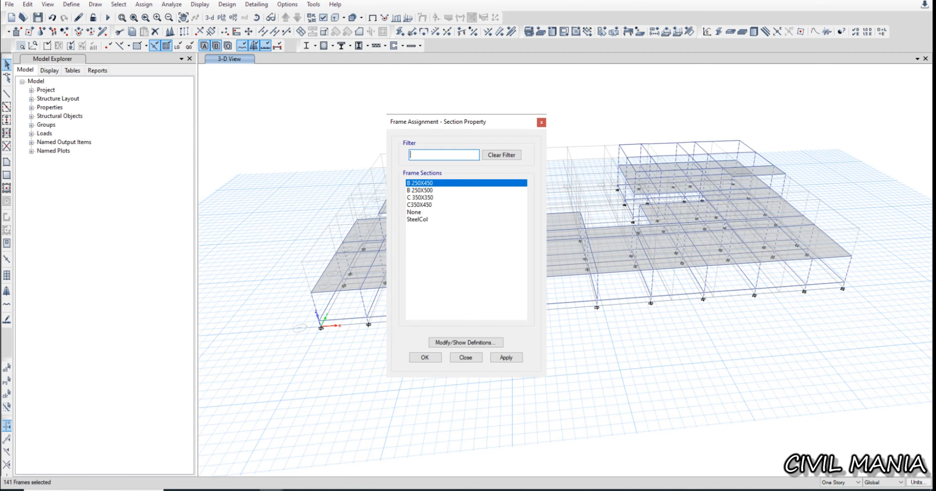
pyautogui.click(419, 205)
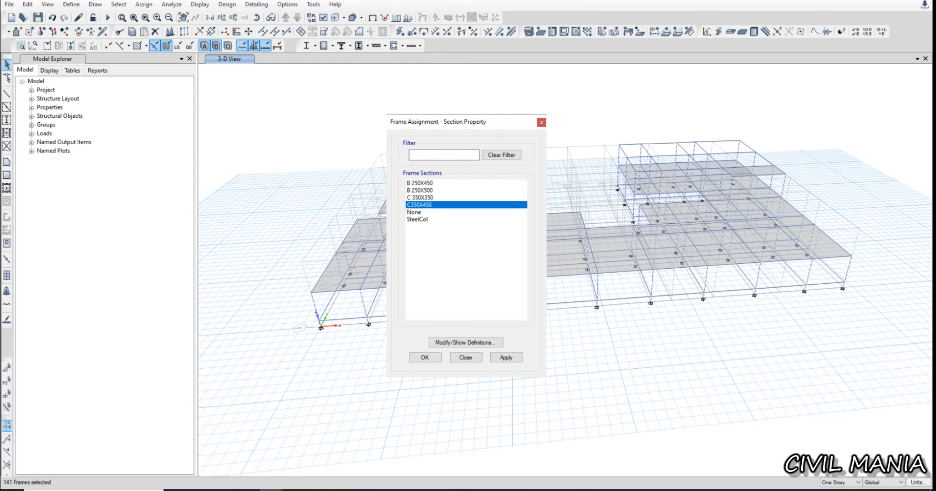
pyautogui.click(506, 357)
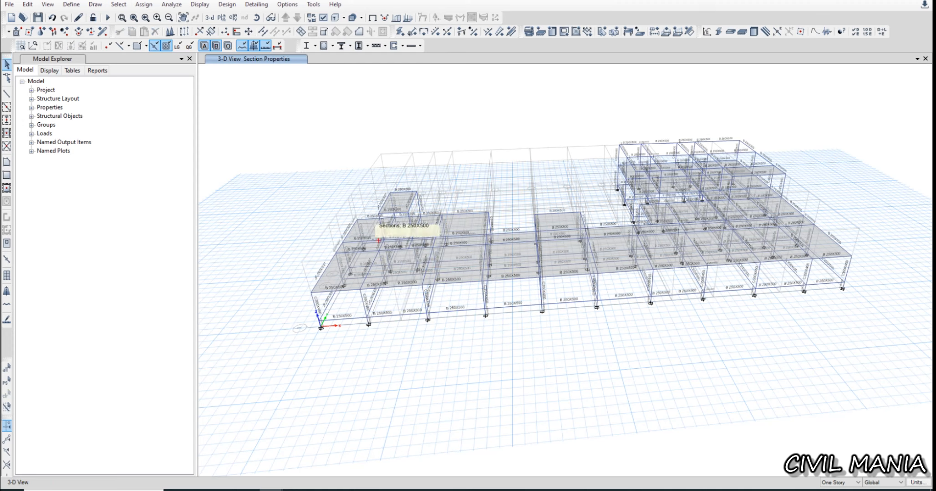
pyautogui.click(107, 17)
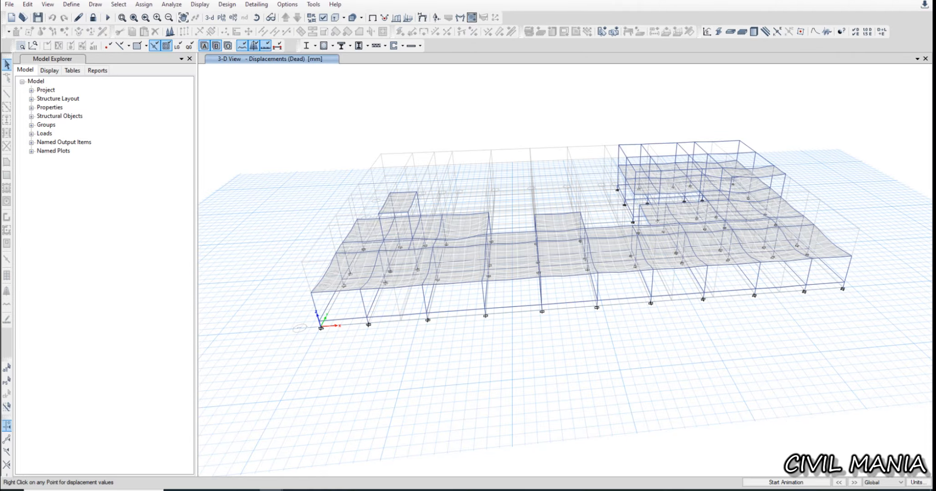
# Display the Base Reactions table and check FX for EQX and RSX and FY for EQY and RSY
pyautogui.hotkey('ctrl', 't')
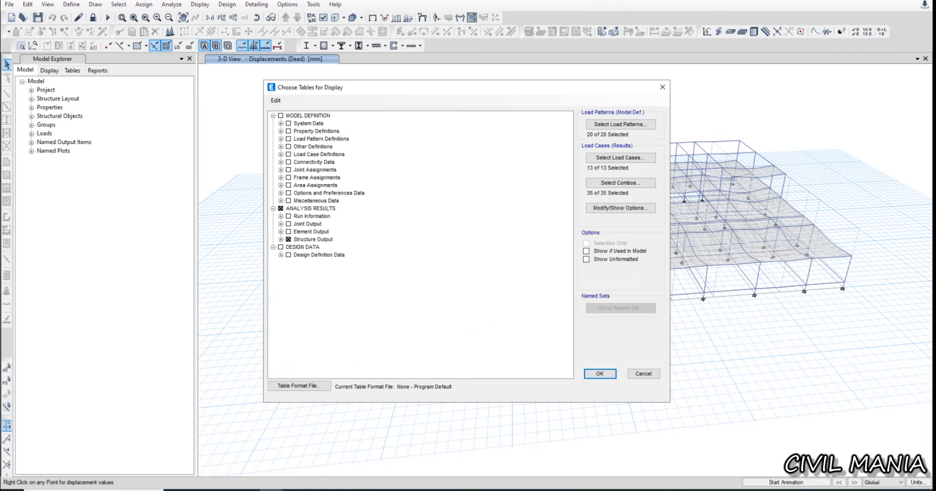
pyautogui.press('Return')
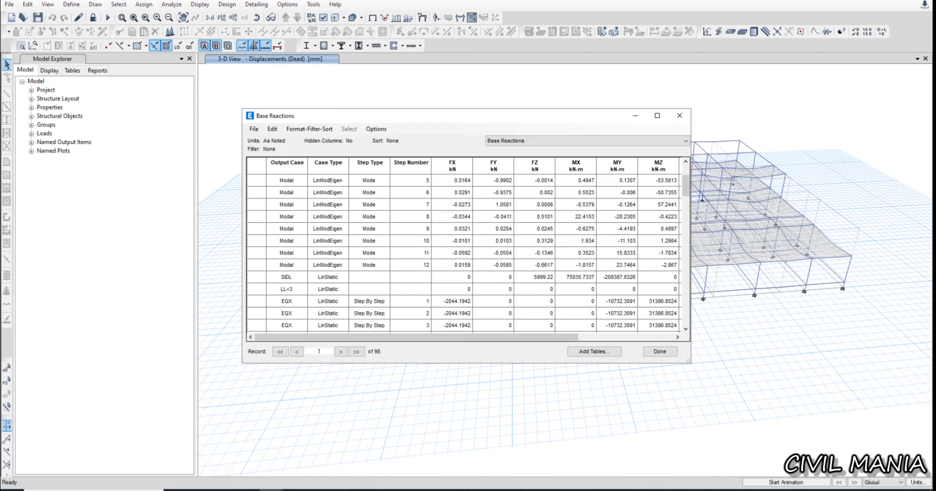
pyautogui.scroll(-1, 485, 251)
pyautogui.click(452, 265)
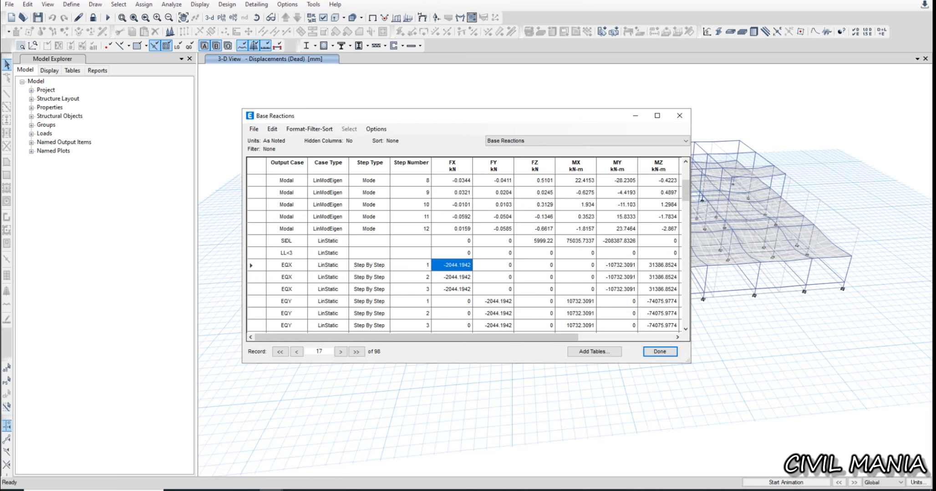
pyautogui.click(493, 301)
pyautogui.scroll(-3, 494, 301)
pyautogui.click(452, 289)
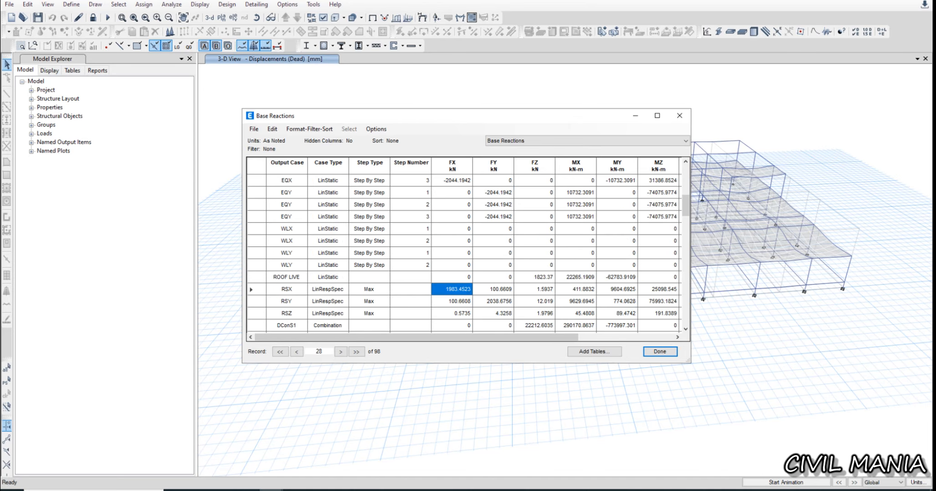
pyautogui.click(493, 301)
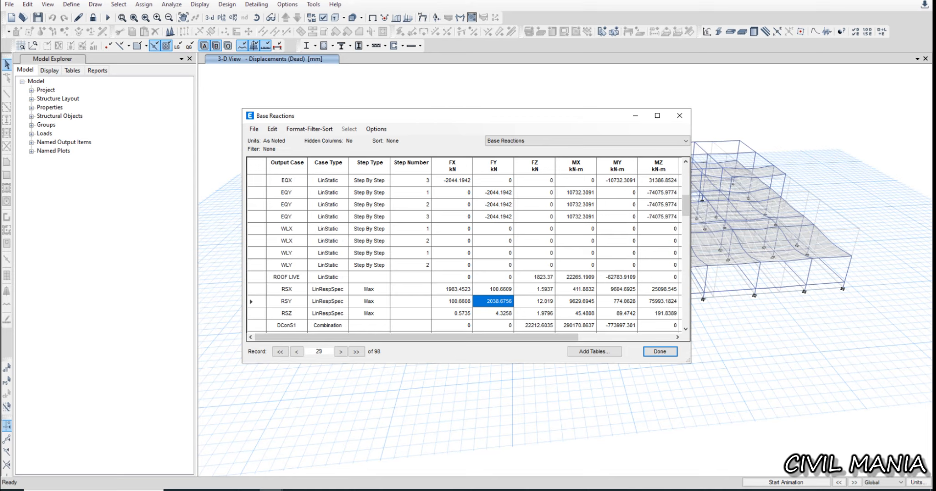
# Compare RSX FX against EQX FX and RSY FY against EQY FY, and close the base reactions table
pyautogui.click(452, 180)
pyautogui.click(452, 290)
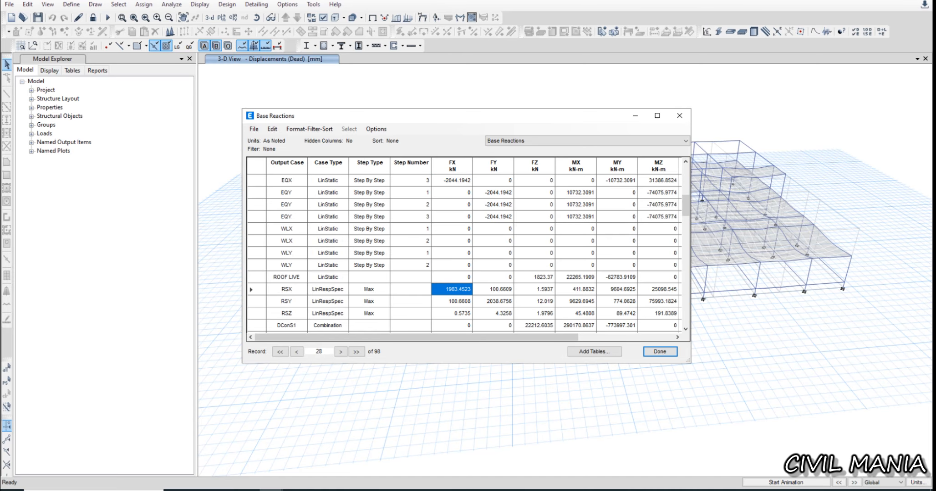
pyautogui.click(494, 193)
pyautogui.click(494, 301)
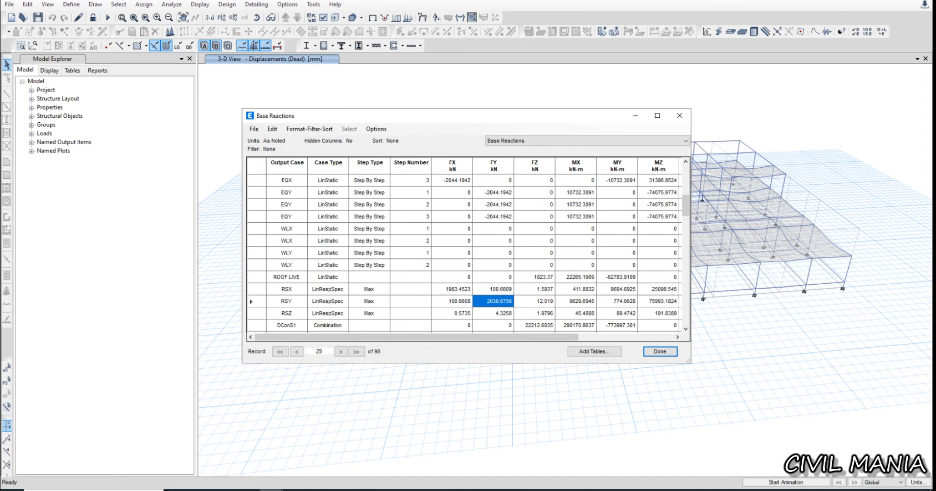
pyautogui.click(659, 352)
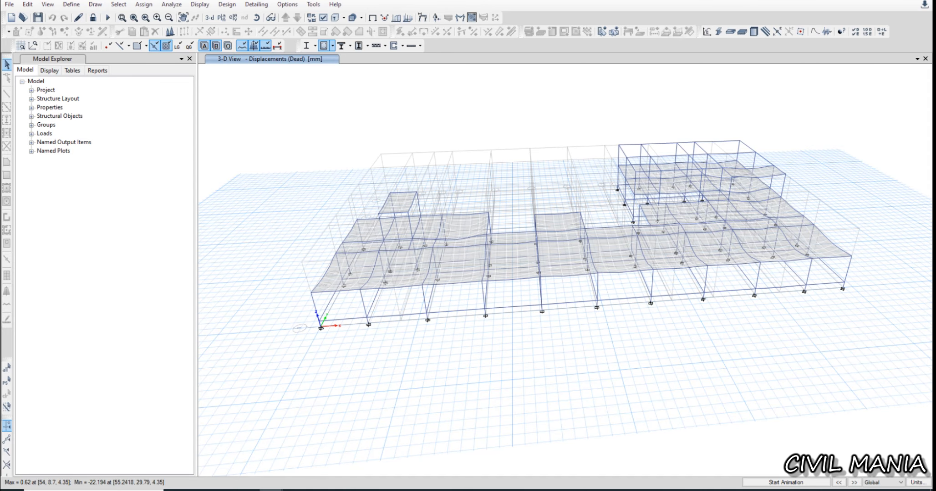
# Run the concrete frame design, verify whether all members passed and select the failed frames
pyautogui.click(324, 46)
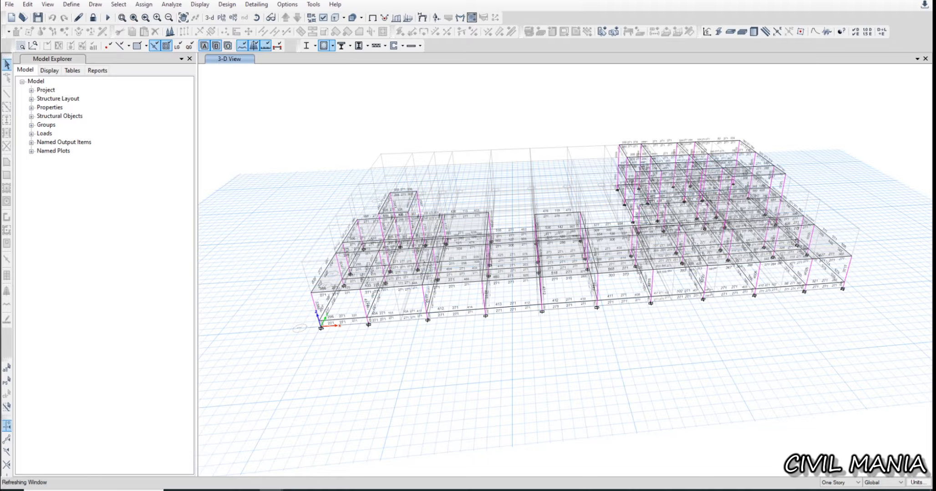
pyautogui.keyDown('shift'); pyautogui.moveTo(591, 282); pyautogui.dragTo(610, 250, button='middle'); pyautogui.keyUp('shift')
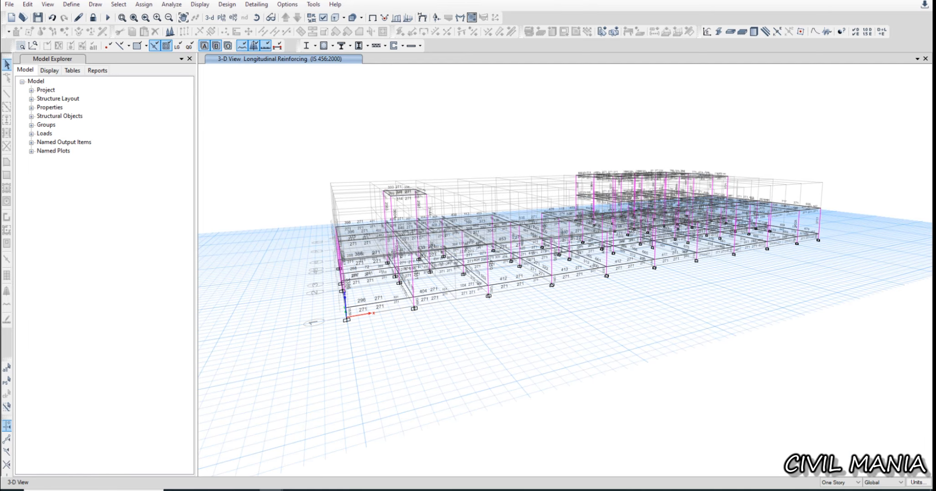
pyautogui.click(333, 45)
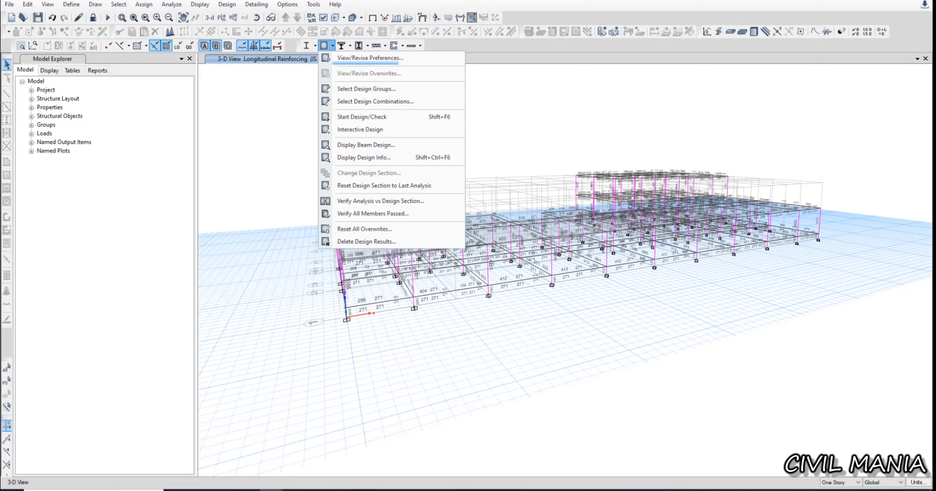
pyautogui.click(381, 201)
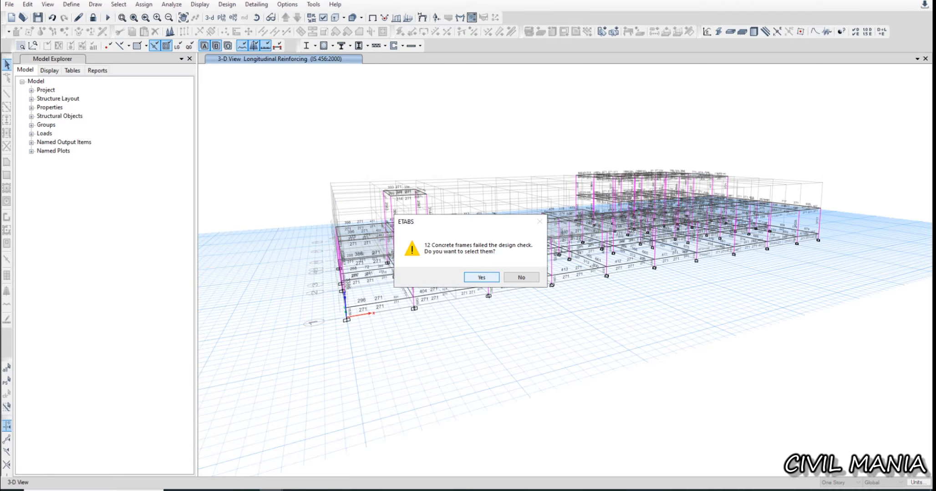
pyautogui.press('Return')
# Show only the selected failed frames and open the concrete design information of the column at grid L on story PL
pyautogui.rightClick(455, 122)
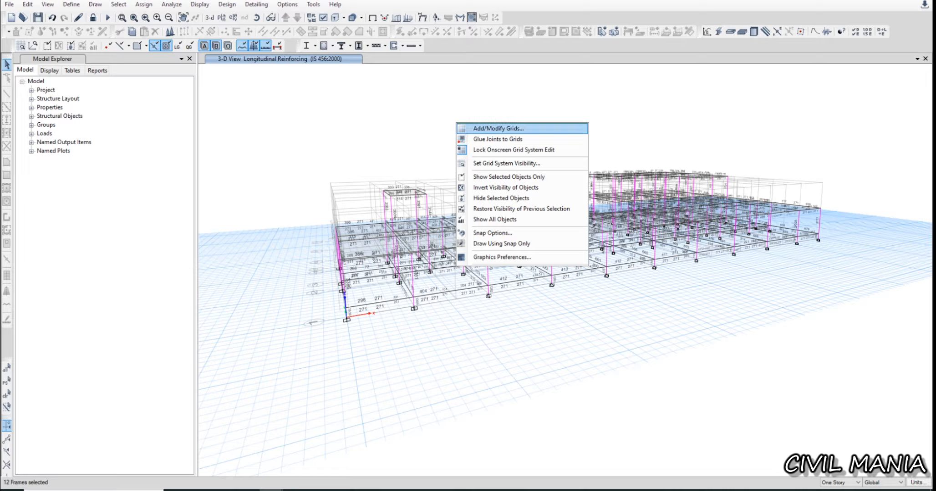
pyautogui.click(491, 177)
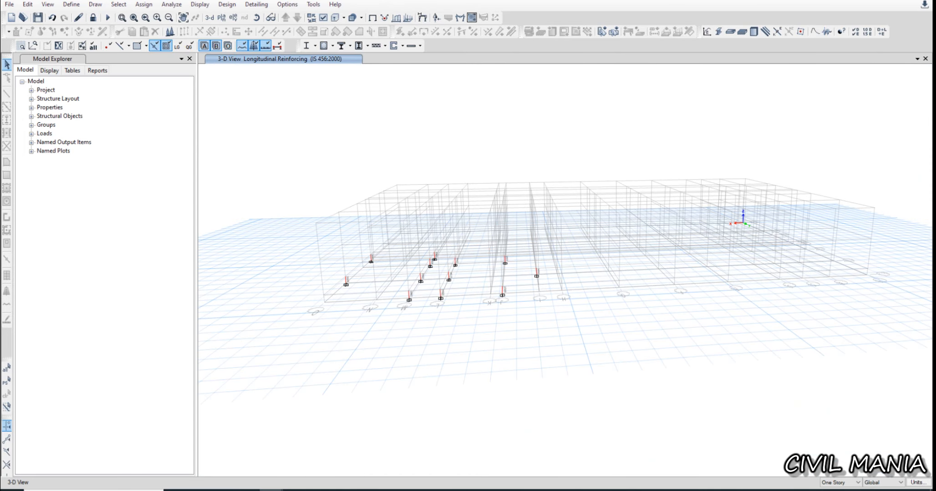
pyautogui.scroll(3, 436, 299)
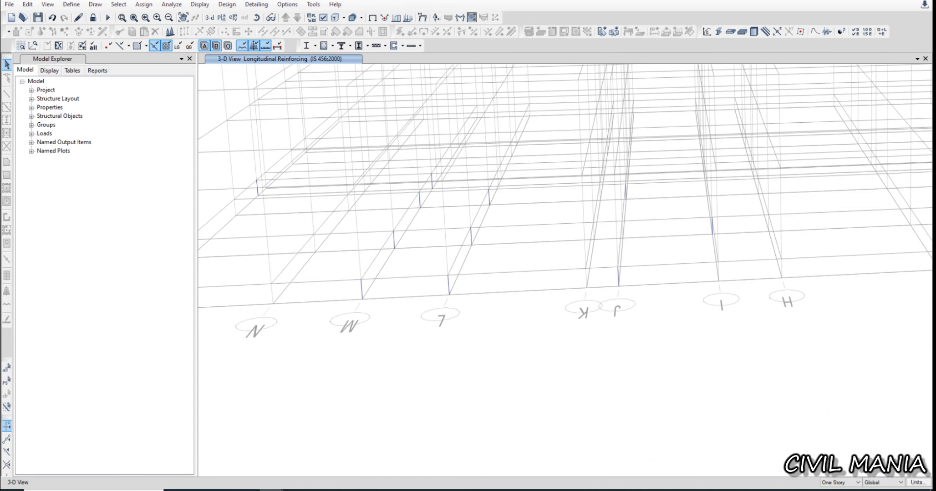
pyautogui.scroll(3, 443, 292)
pyautogui.click(461, 287)
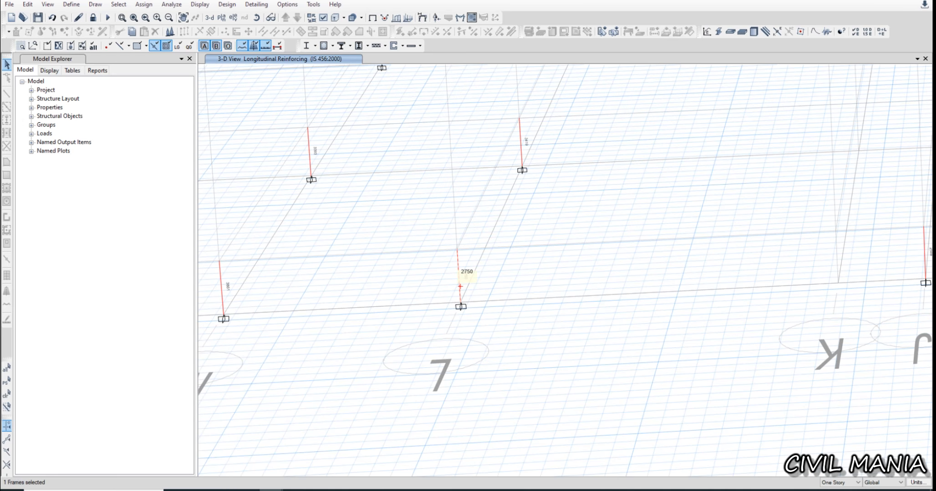
pyautogui.rightClick(461, 288)
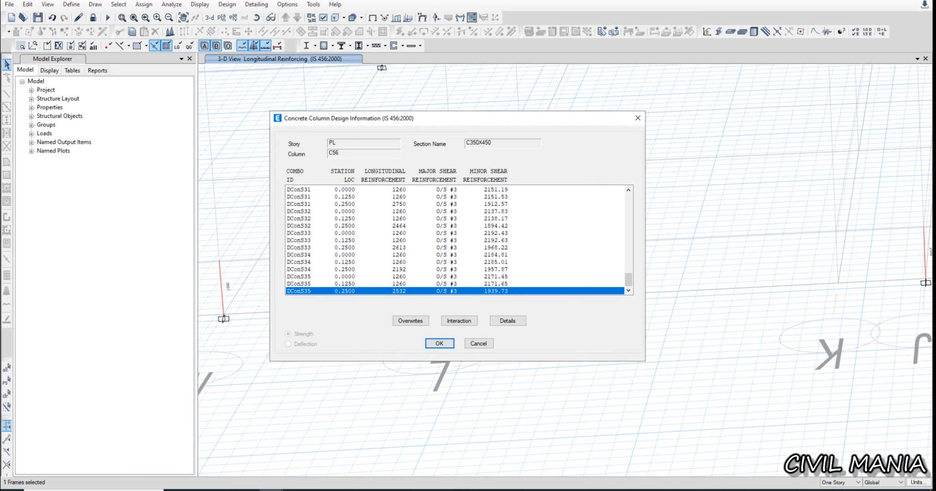
# Examine the detailed design summary of column C56 on story PL, and close the report and design information
pyautogui.click(507, 321)
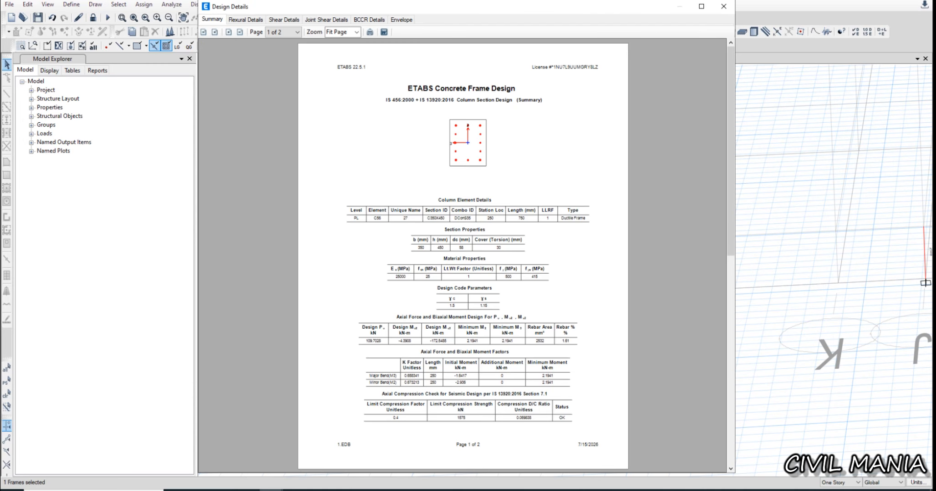
pyautogui.scroll(-3, 463, 255)
pyautogui.scroll(3, 463, 255)
pyautogui.click(724, 6)
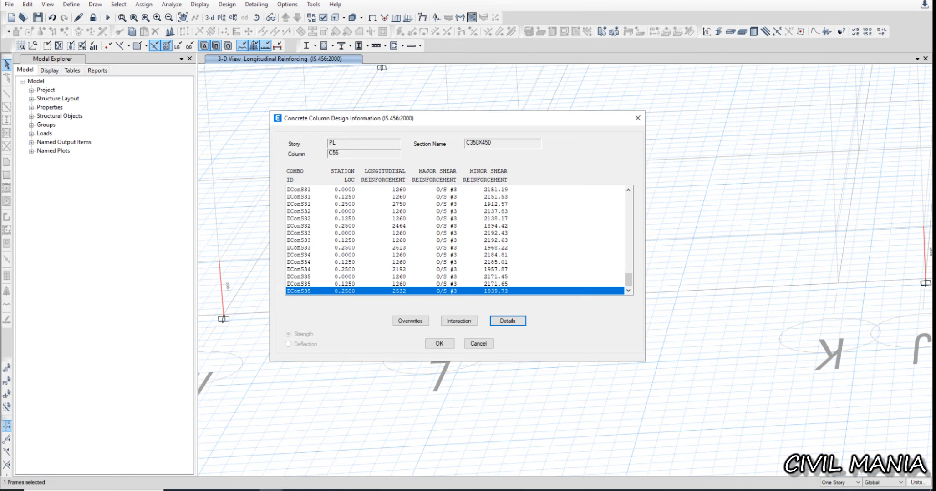
pyautogui.press('Return')
# Show all objects of the building again and unlock the model for editing
pyautogui.scroll(-10, 565, 268)
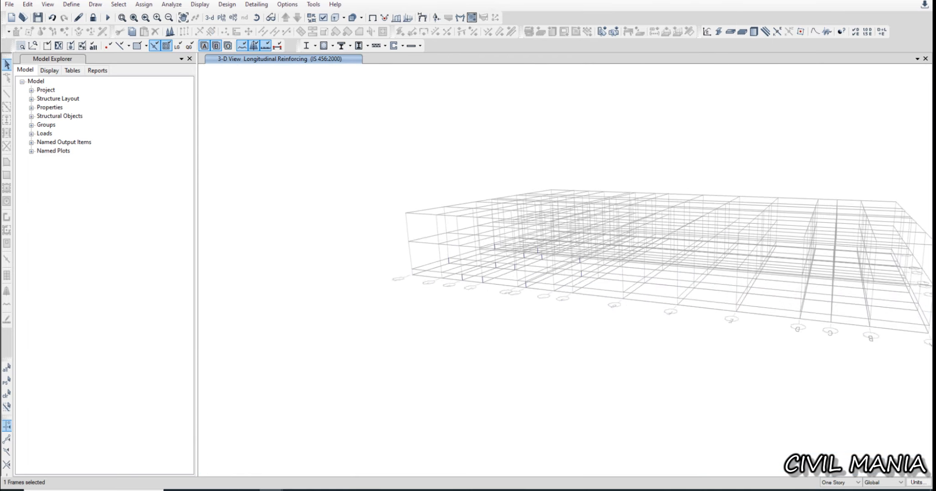
pyautogui.moveTo(565, 269); pyautogui.dragTo(710, 191, button='middle')
pyautogui.rightClick(734, 143)
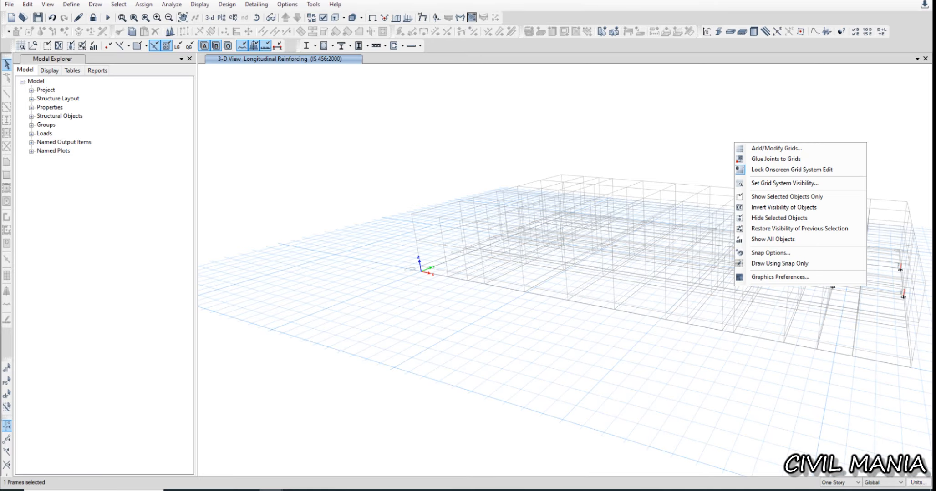
pyautogui.click(773, 239)
pyautogui.moveTo(773, 241); pyautogui.dragTo(437, 262, button='middle')
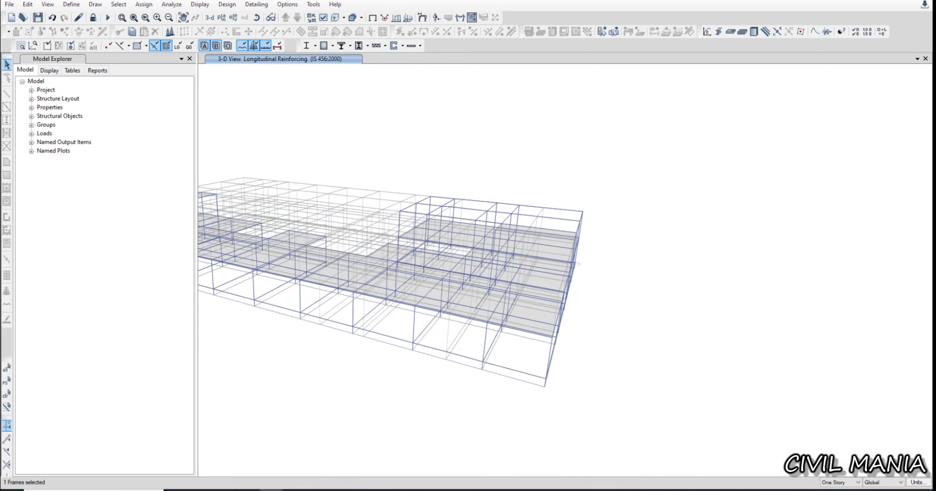
pyautogui.scroll(6, 458, 244)
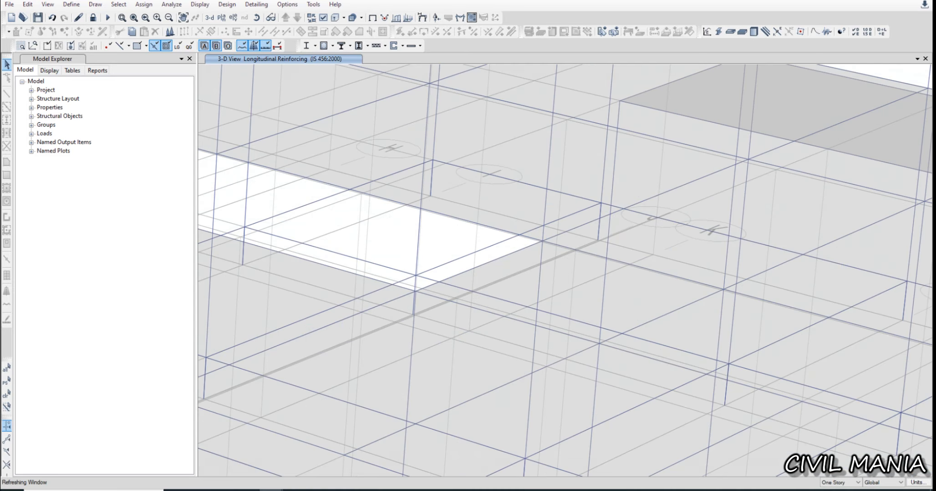
pyautogui.scroll(-8, 458, 245)
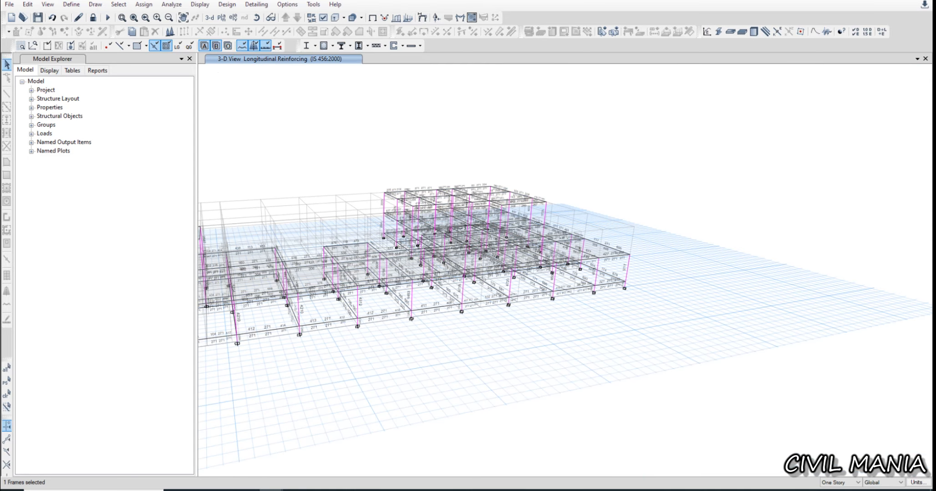
pyautogui.click(93, 18)
pyautogui.click(482, 279)
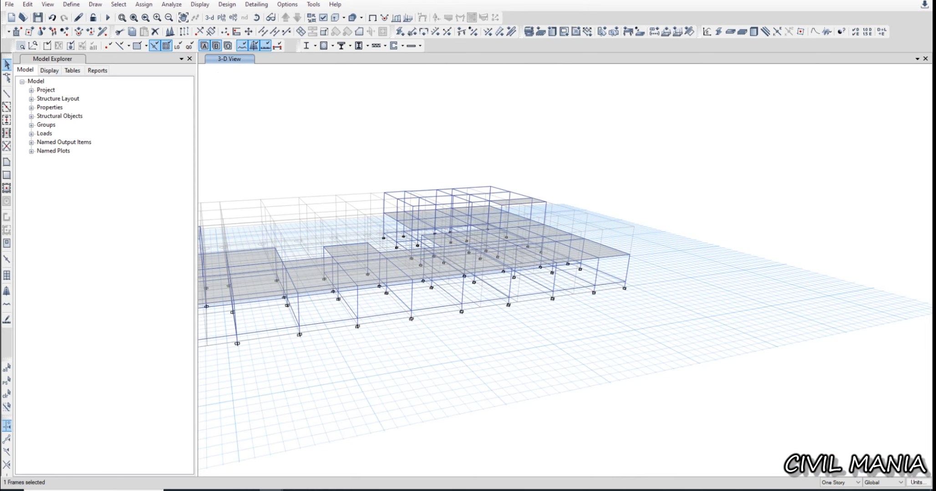
# Set the width of the C350X450 concrete column section to 400 mm in the frame section properties
pyautogui.click(71, 4)
pyautogui.moveTo(104, 32)
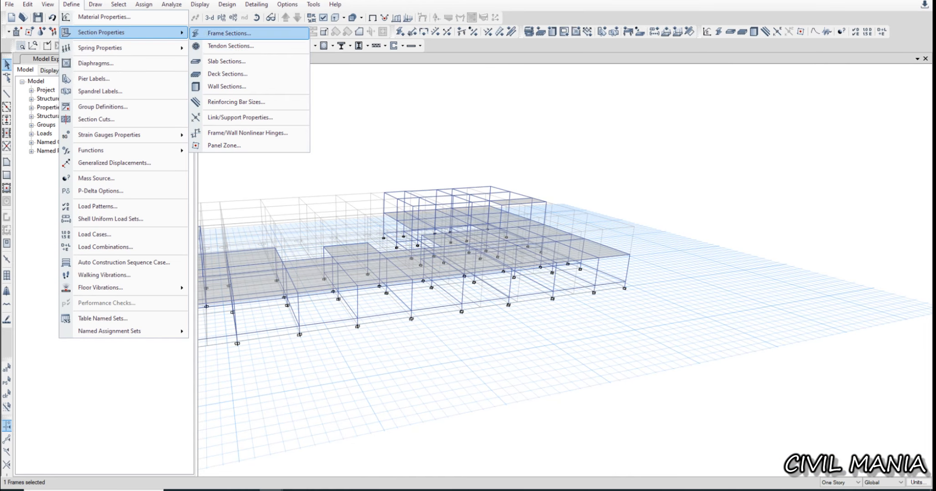
pyautogui.click(218, 33)
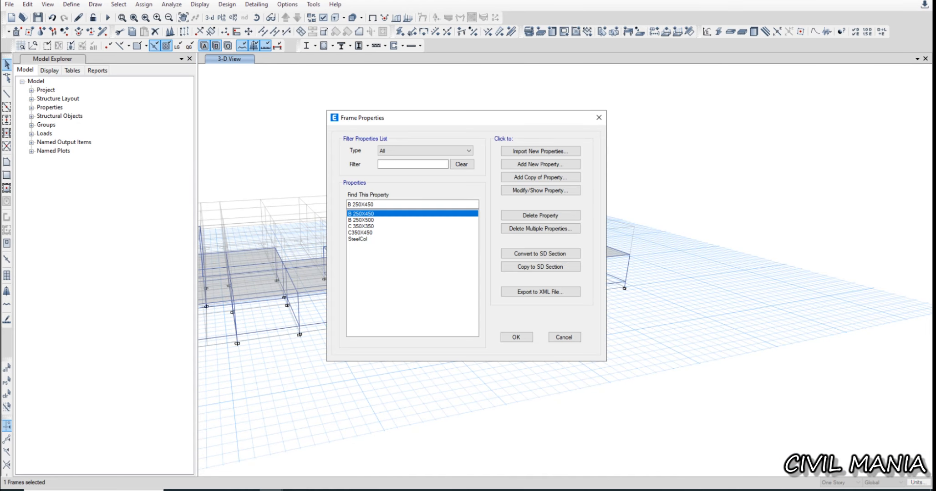
pyautogui.click(360, 227)
pyautogui.click(360, 220)
pyautogui.click(361, 214)
pyautogui.click(360, 233)
pyautogui.click(541, 191)
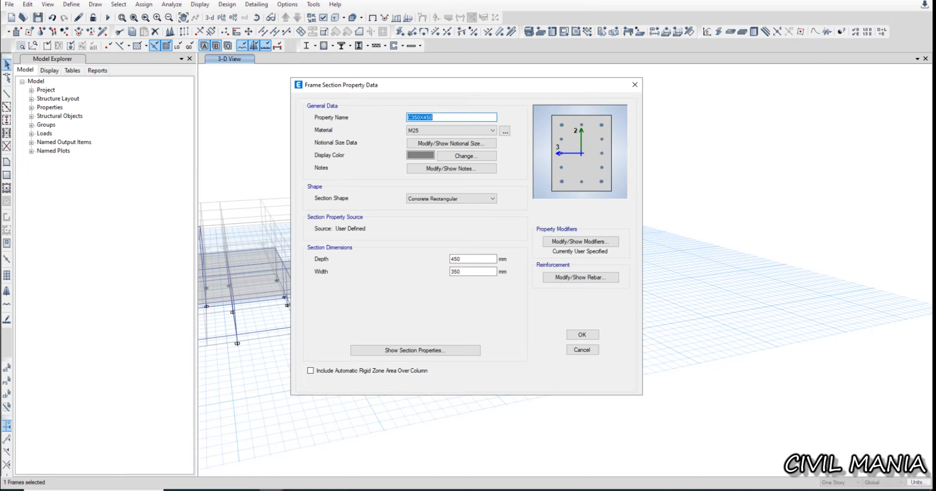
pyautogui.moveTo(462, 272); pyautogui.dragTo(449, 272)
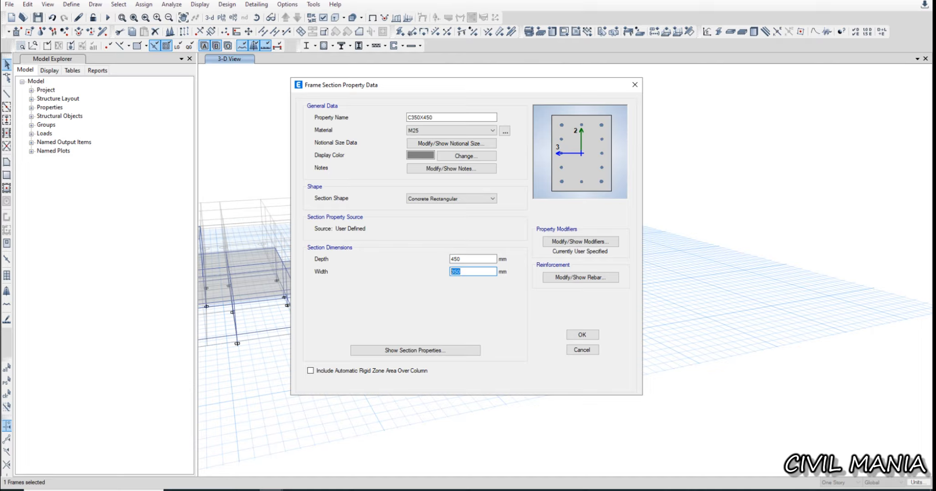
pyautogui.write('400')
# Rename the modified column section C400X450 and accept the frame properties
pyautogui.moveTo(423, 118); pyautogui.dragTo(411, 117)
pyautogui.write('400')
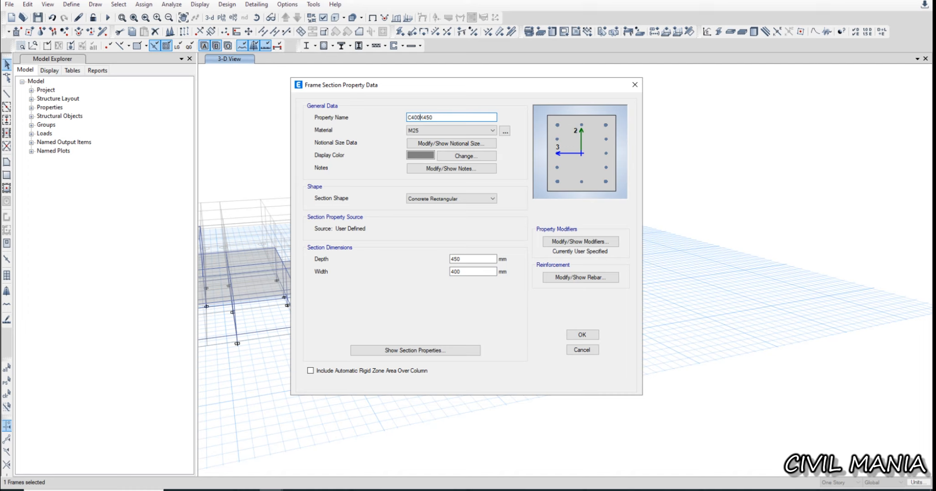
pyautogui.click(582, 335)
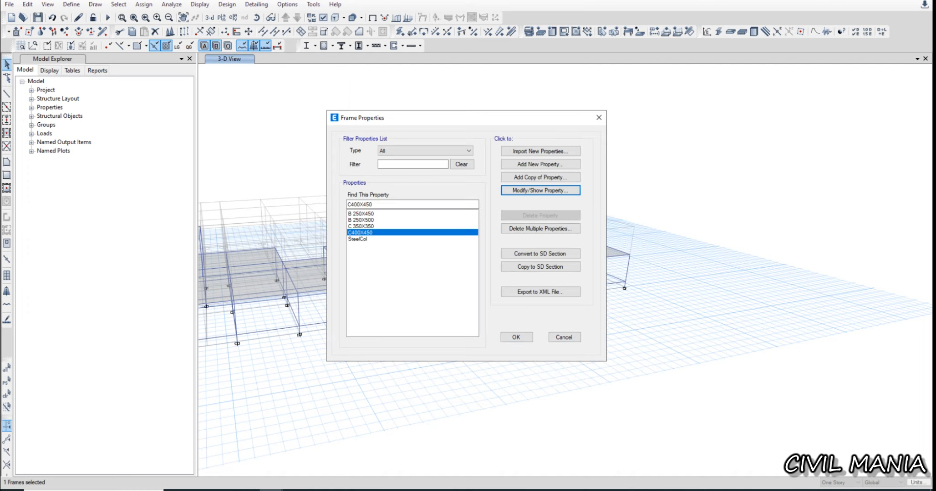
pyautogui.click(516, 338)
# Rerun the analysis and the concrete frame design, and select the members that fail the all-members-passed verification
pyautogui.click(108, 17)
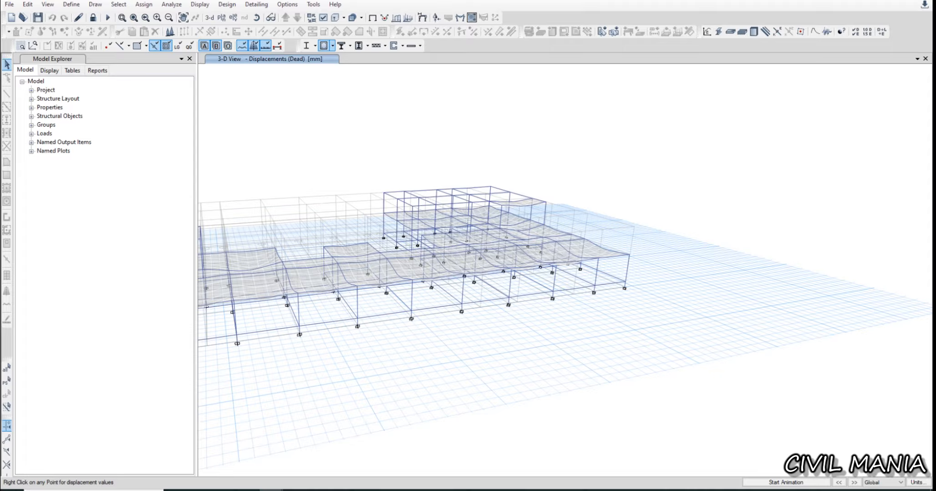
pyautogui.click(341, 46)
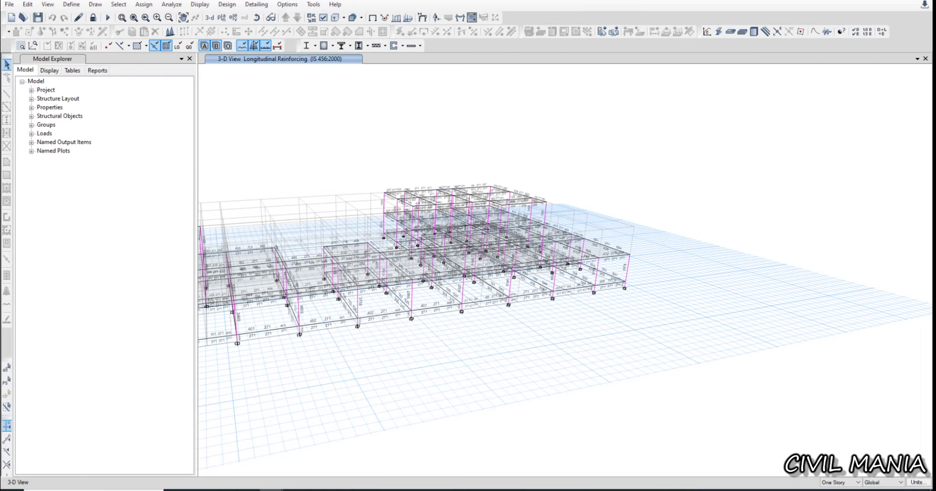
pyautogui.click(332, 46)
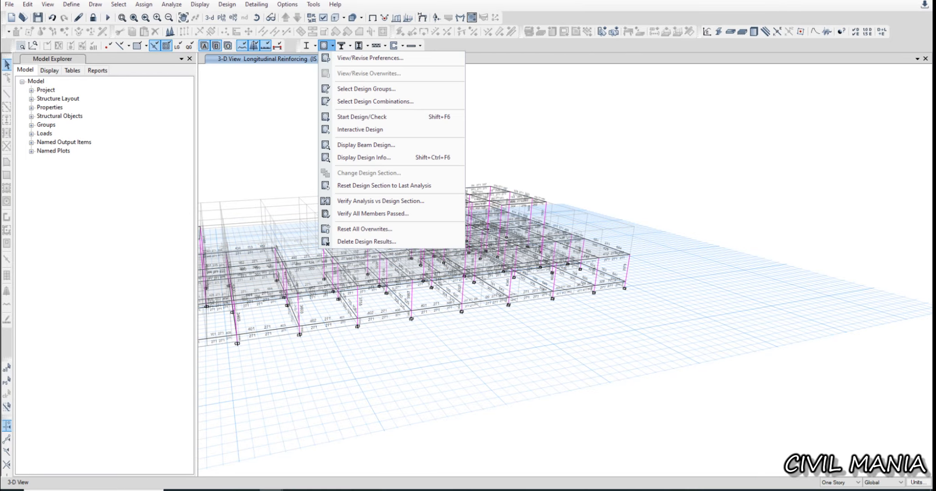
pyautogui.click(381, 214)
# Show only the selected failed frames and examine where they lie in the building
pyautogui.rightClick(366, 147)
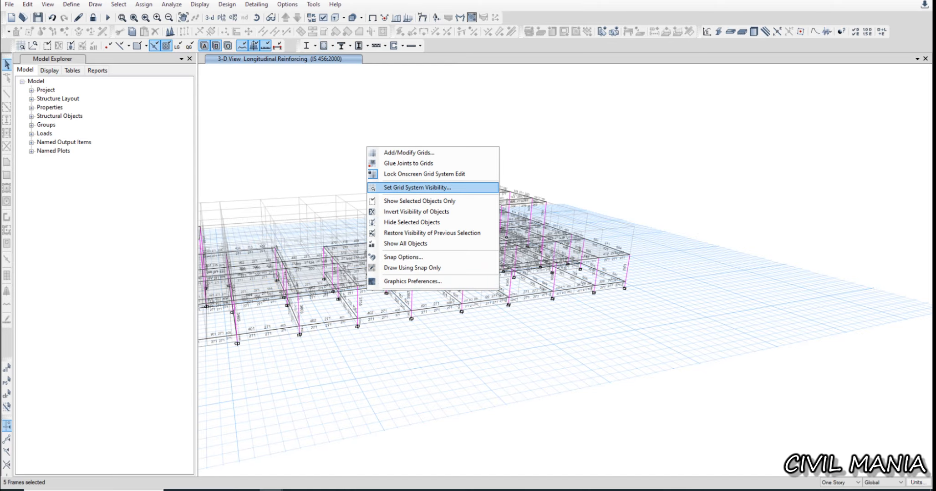
pyautogui.click(400, 202)
pyautogui.scroll(3, 578, 268)
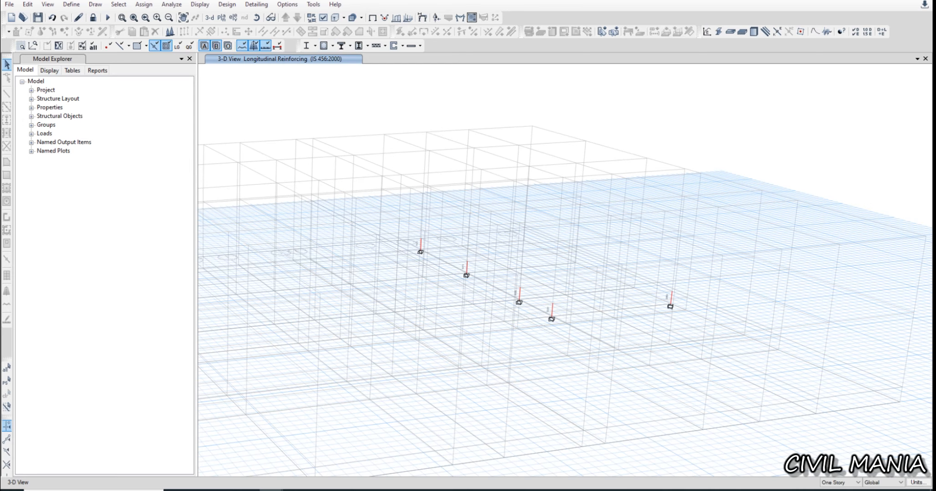
pyautogui.scroll(-5, 578, 269)
pyautogui.scroll(2, 578, 269)
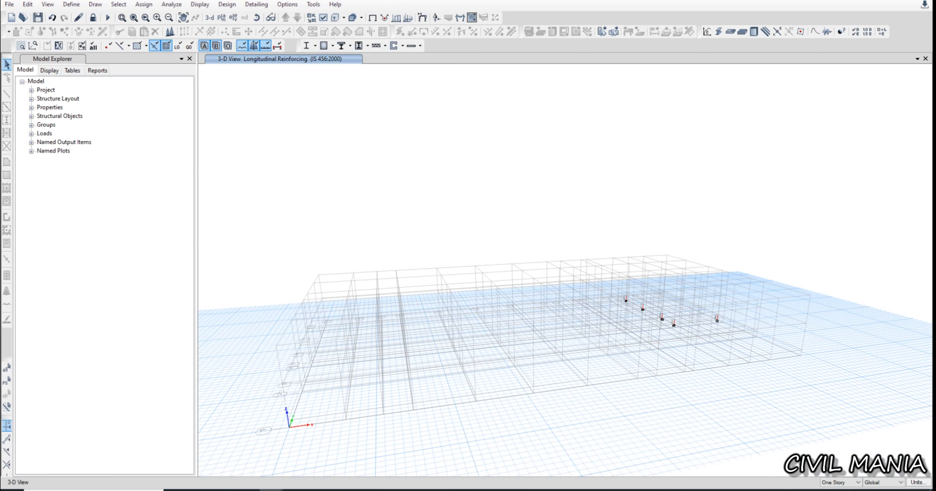
pyautogui.scroll(4, 712, 330)
pyautogui.scroll(-4, 613, 289)
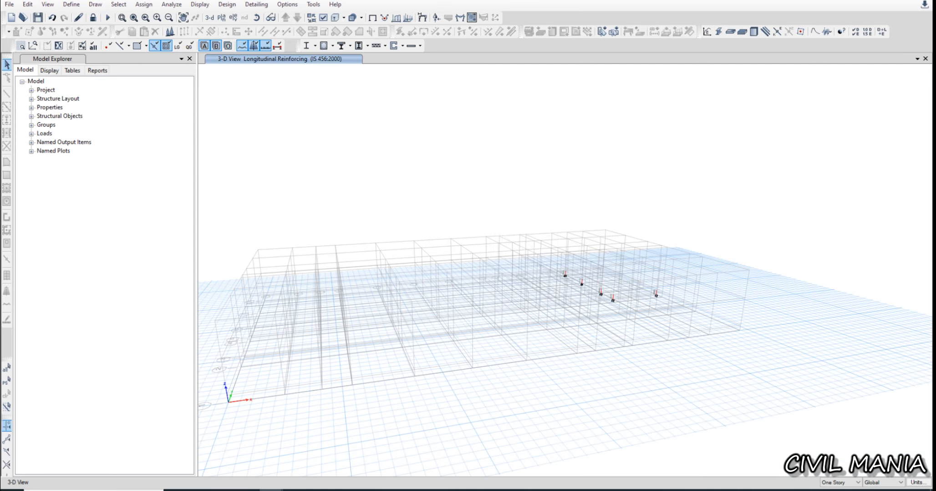
# Show all objects again and display Total Rebar Percentage as the concrete frame design output
pyautogui.rightClick(479, 146)
pyautogui.click(517, 245)
pyautogui.moveTo(513, 233)
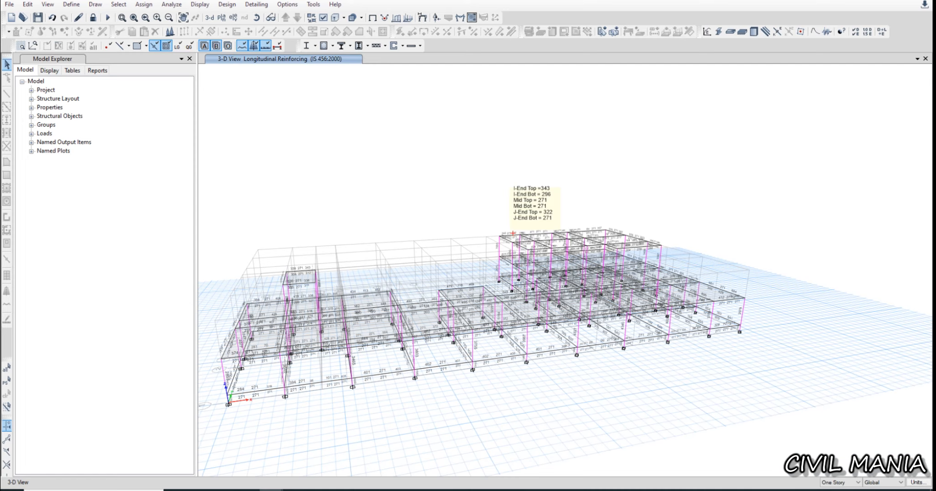
pyautogui.hotkey('shift', 'F6')
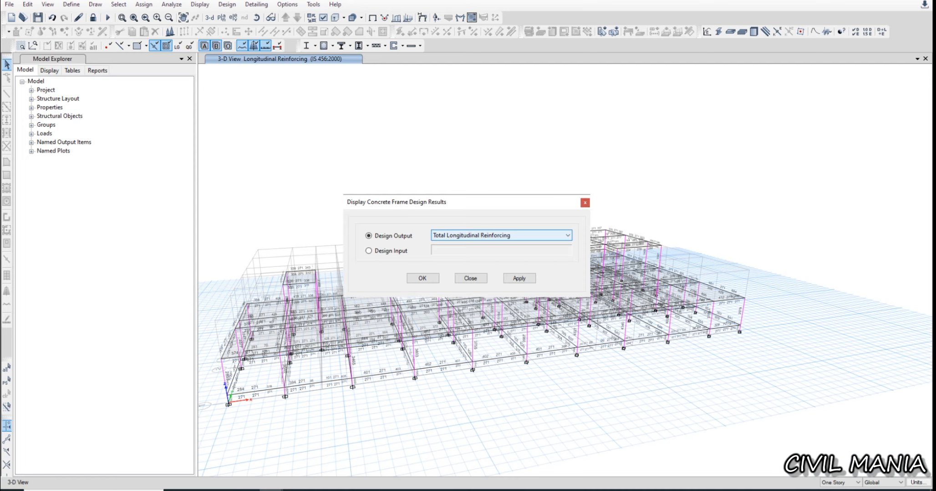
pyautogui.click(491, 236)
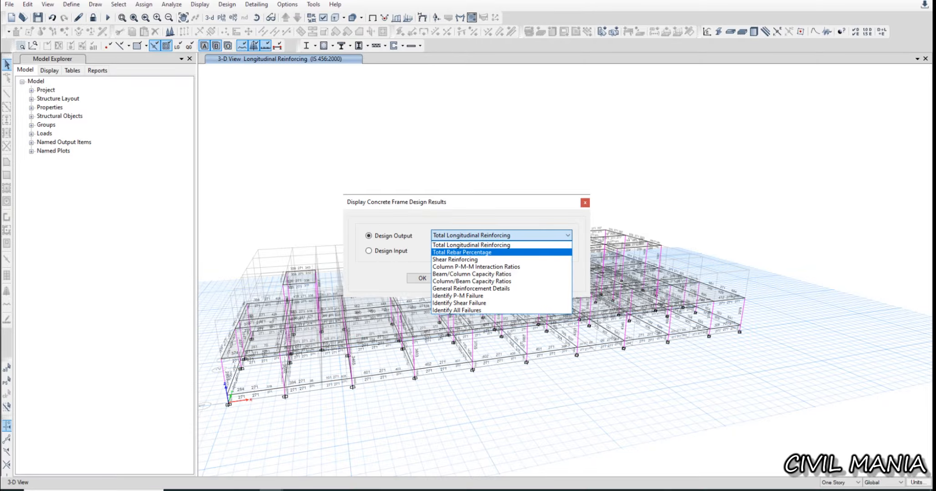
pyautogui.click(487, 253)
pyautogui.click(520, 278)
pyautogui.click(422, 278)
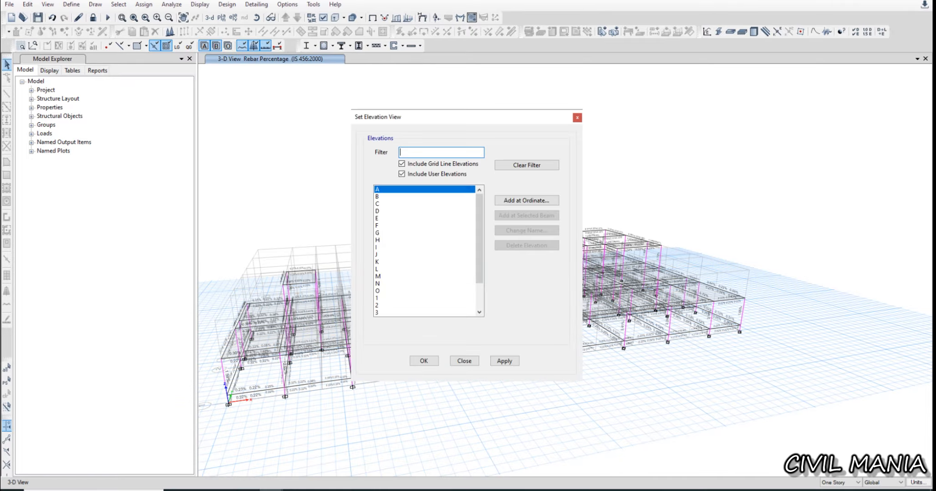
# Open elevation A and examine the rebar percentages of its beams and columns
pyautogui.click(233, 17)
pyautogui.press('Return')
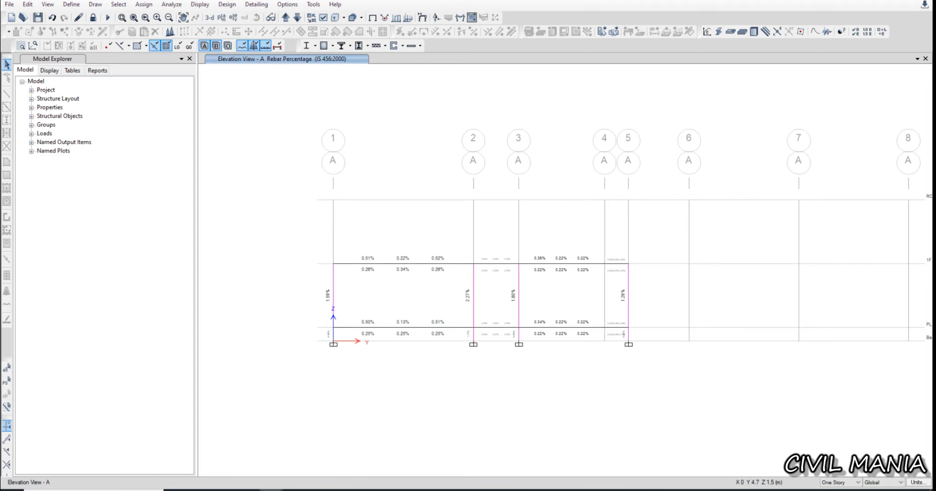
pyautogui.scroll(3, 338, 303)
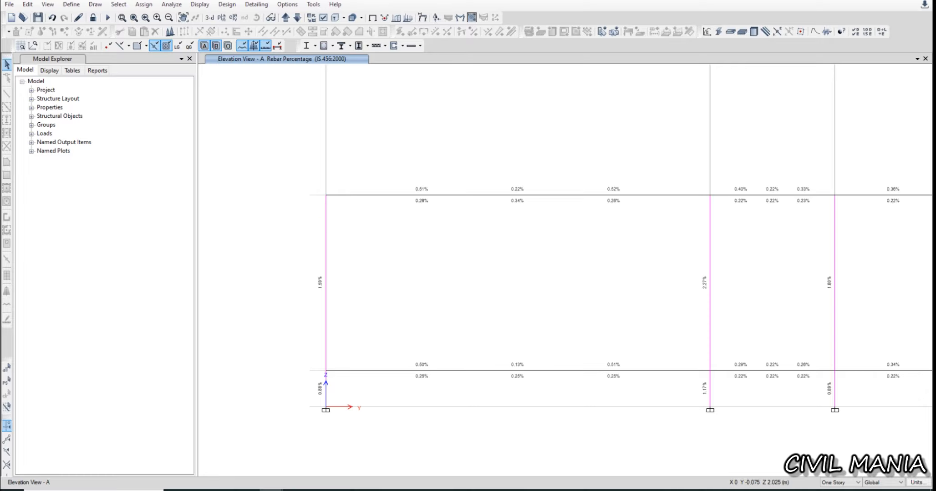
pyautogui.moveTo(631, 350); pyautogui.dragTo(430, 313, button='middle')
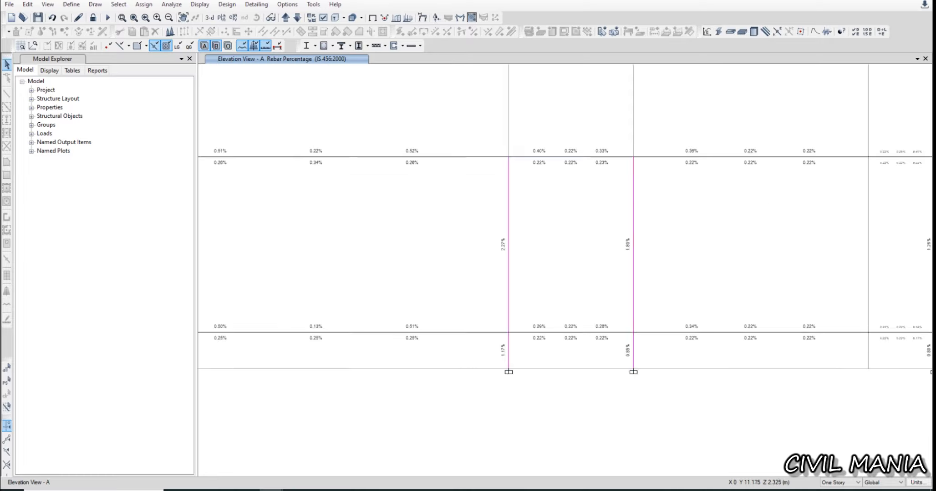
pyautogui.moveTo(806, 237); pyautogui.dragTo(586, 237, button='middle')
pyautogui.scroll(-3, 646, 231)
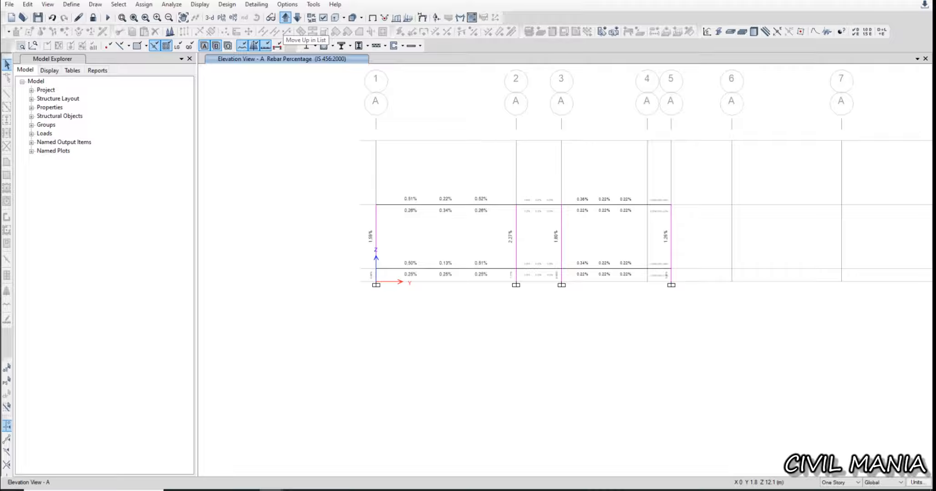
# Examine the rebar percentages of the frames in elevations B through E, and return to the 3-D view
pyautogui.click(285, 17)
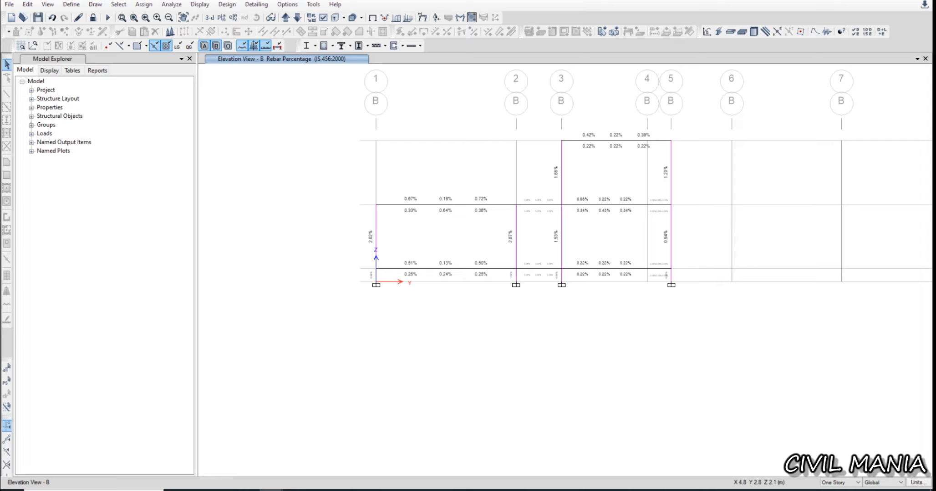
pyautogui.click(285, 18)
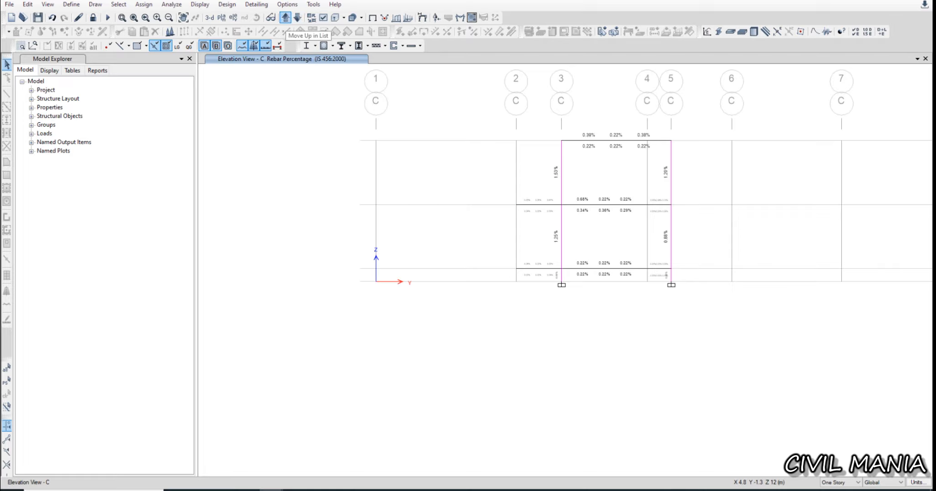
pyautogui.click(285, 17)
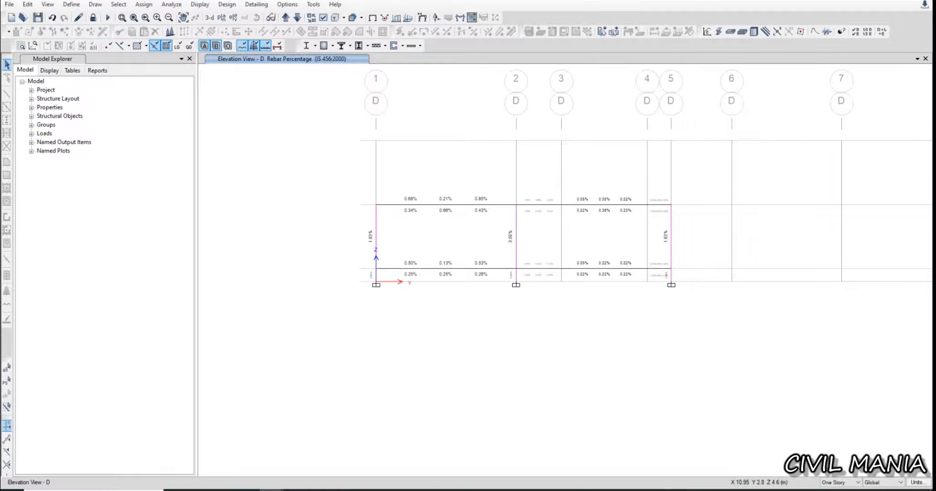
pyautogui.moveTo(513, 207)
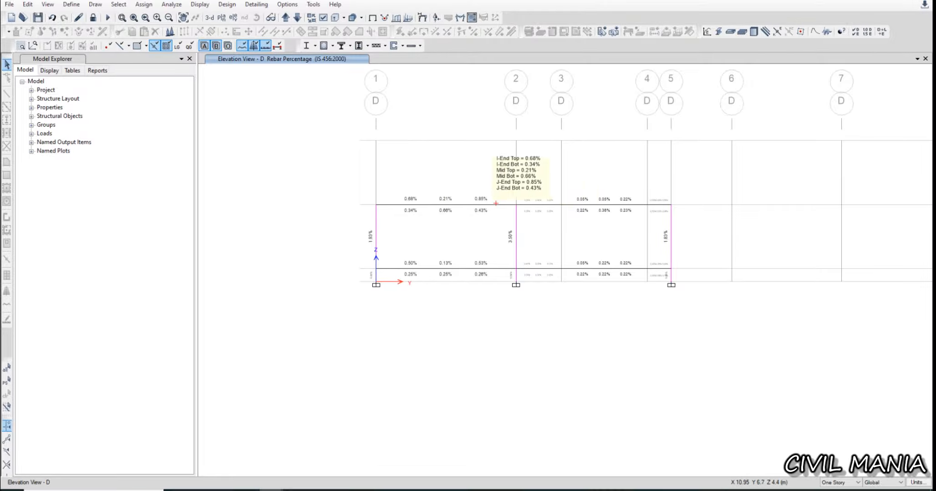
pyautogui.moveTo(546, 204)
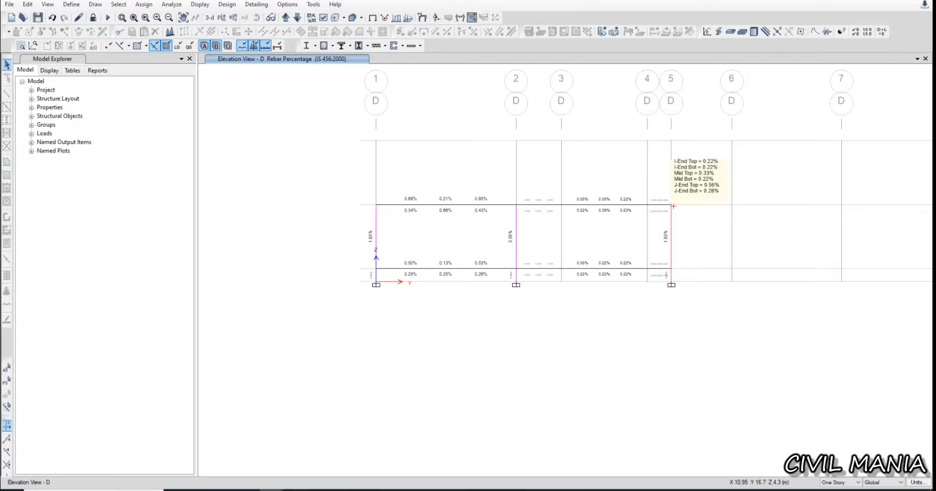
pyautogui.moveTo(602, 205)
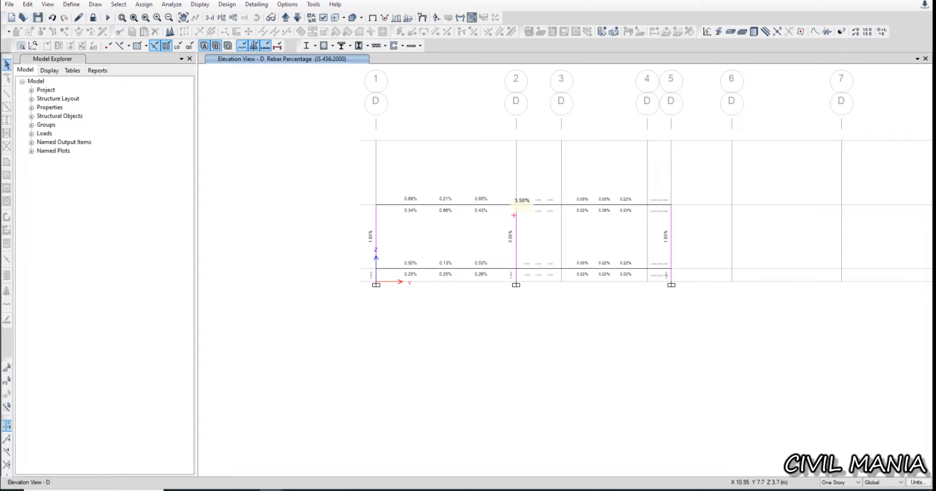
pyautogui.moveTo(407, 205)
pyautogui.click(285, 18)
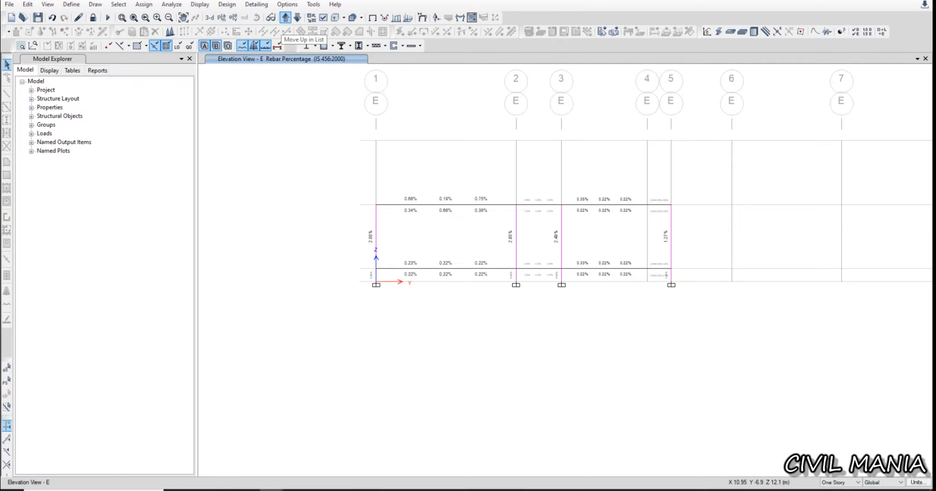
pyautogui.click(209, 17)
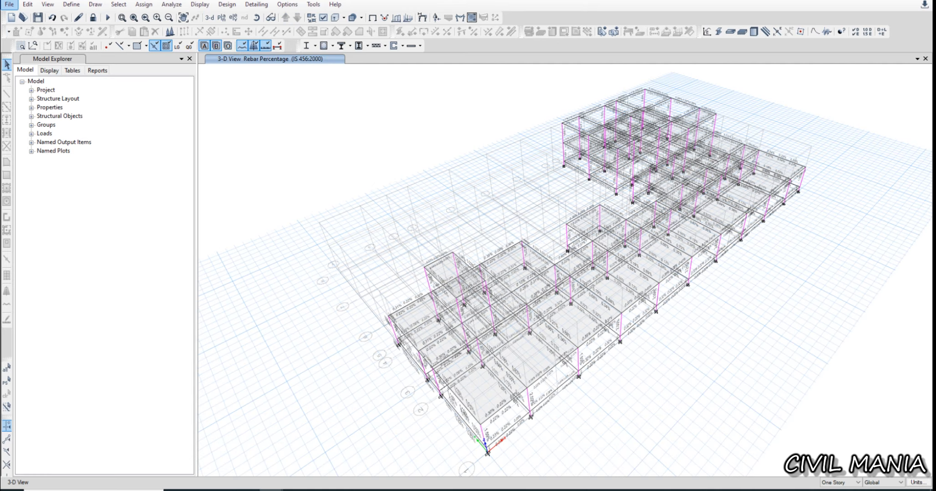
pyautogui.click(9, 4)
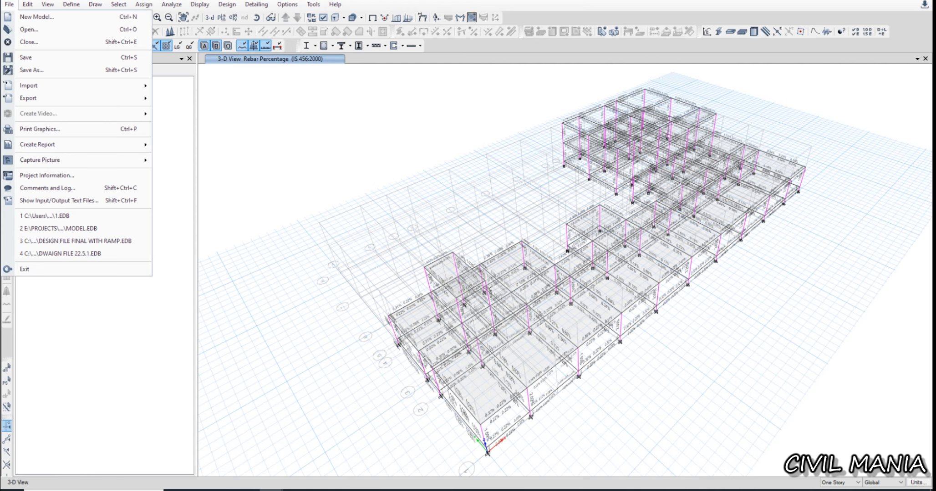
pyautogui.moveTo(28, 98)
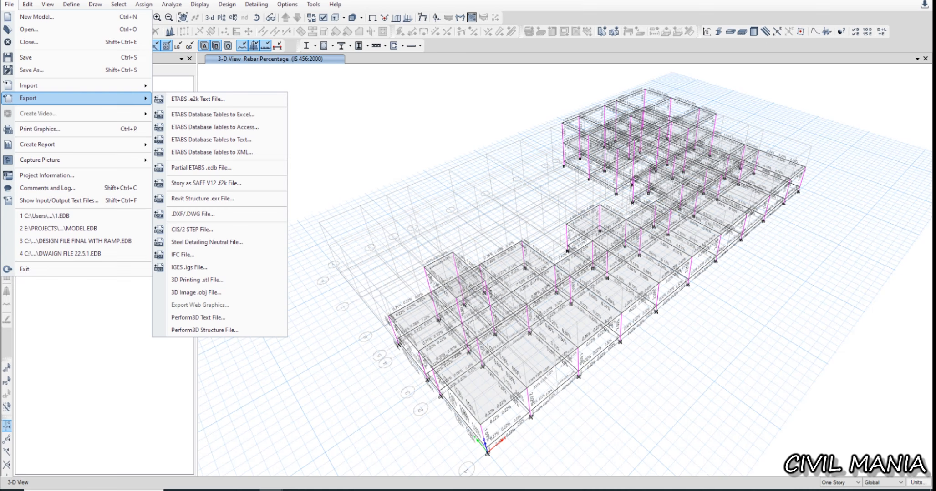
pyautogui.click(579, 234)
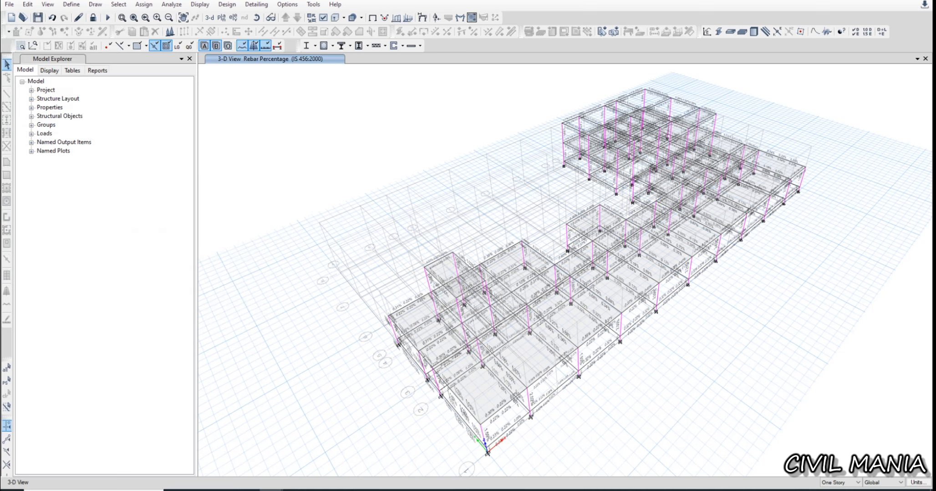
# Open the Base Reactions table and compare the EQX and EQY base shears with those of RSX and RSY
pyautogui.hotkey('ctrl', 't')
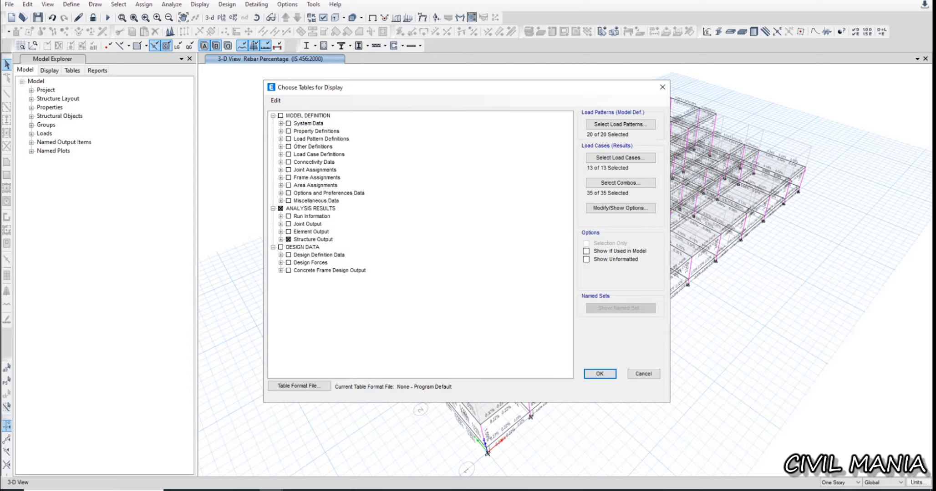
pyautogui.press('Return')
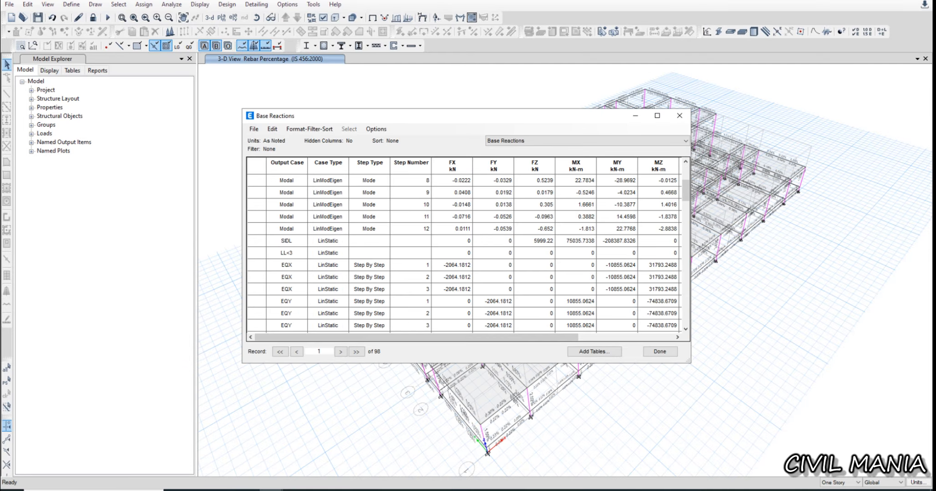
pyautogui.click(451, 192)
pyautogui.click(493, 229)
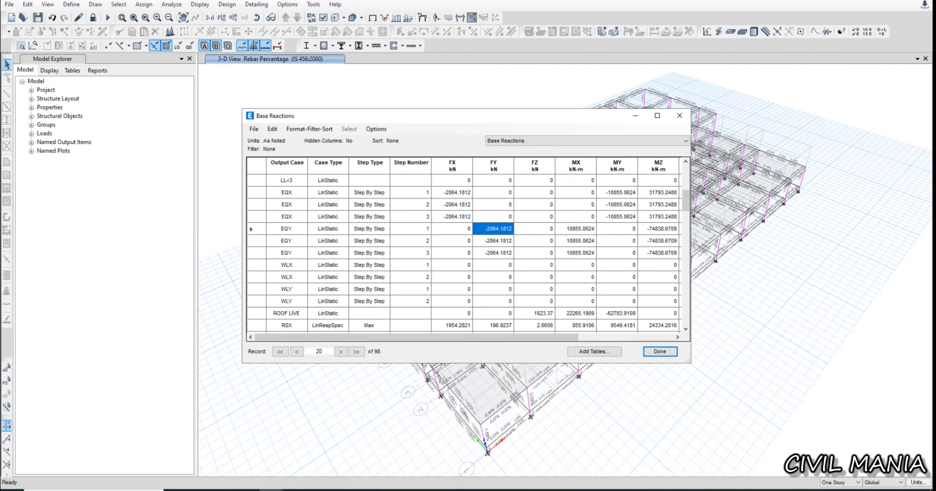
pyautogui.click(452, 326)
pyautogui.scroll(-1, 452, 326)
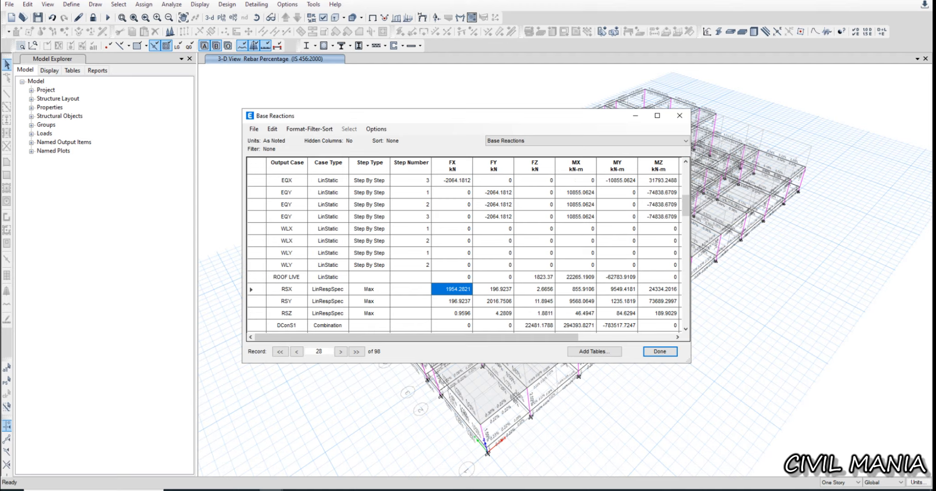
pyautogui.click(660, 352)
# Multiply the U2 scale factor of the RSY response spectrum load case by 1.023518072
pyautogui.click(71, 4)
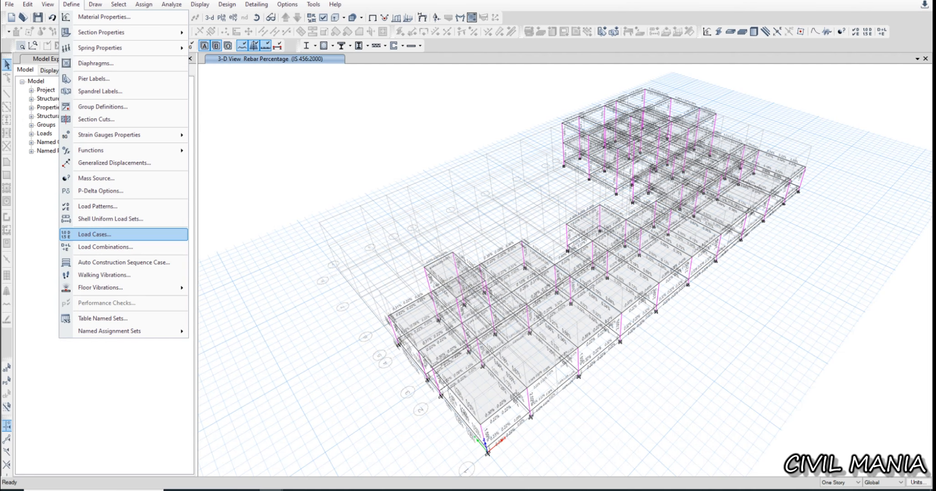
pyautogui.click(94, 234)
pyautogui.click(336, 277)
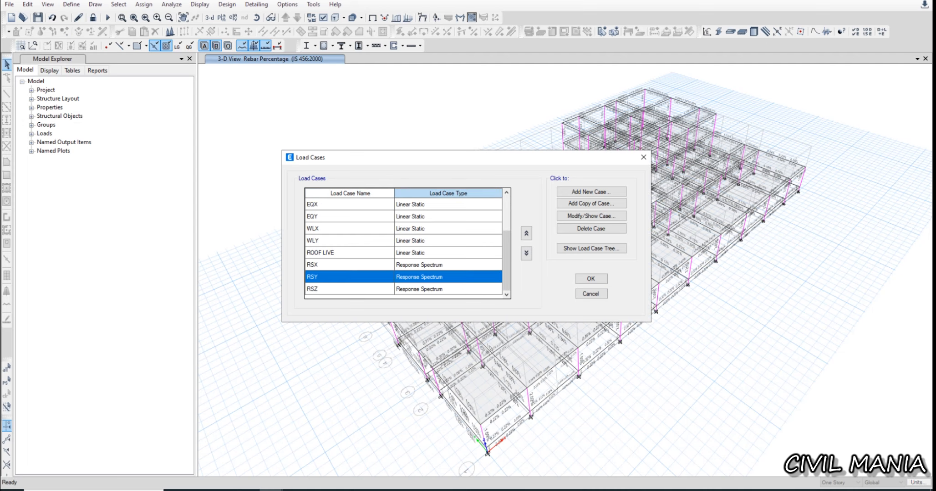
pyautogui.click(591, 216)
pyautogui.click(525, 186)
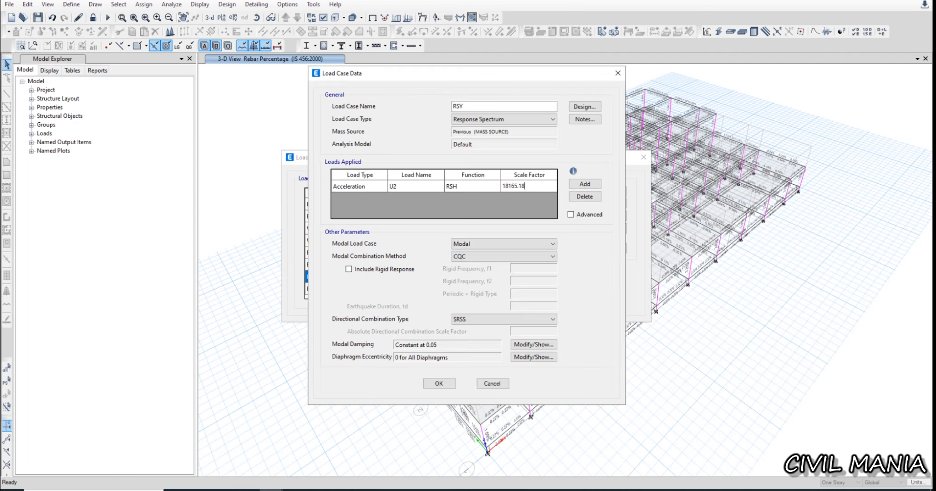
pyautogui.write('*1.02351')
pyautogui.write('8072')
pyautogui.press('Return')
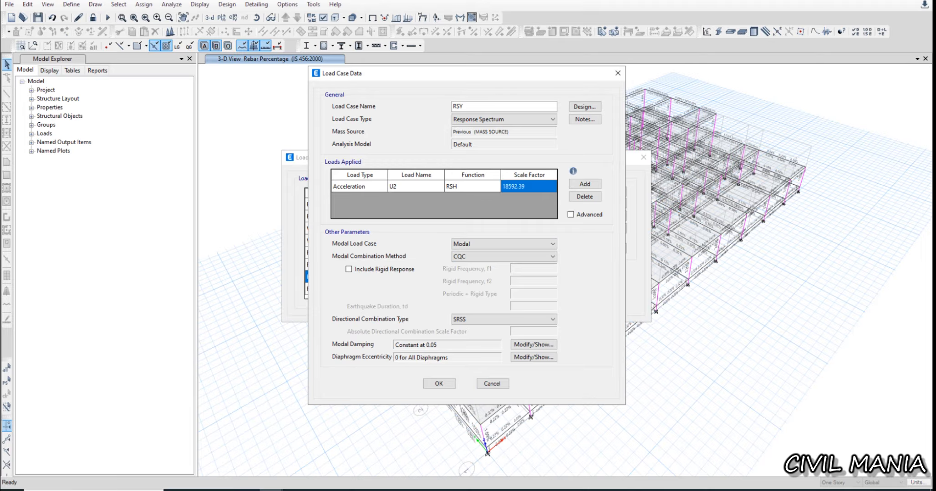
pyautogui.press('Return')
# Multiply the U1 scale factor of the RSX response spectrum load case by 1.0562350 and copy the new factor
pyautogui.doubleClick(448, 265)
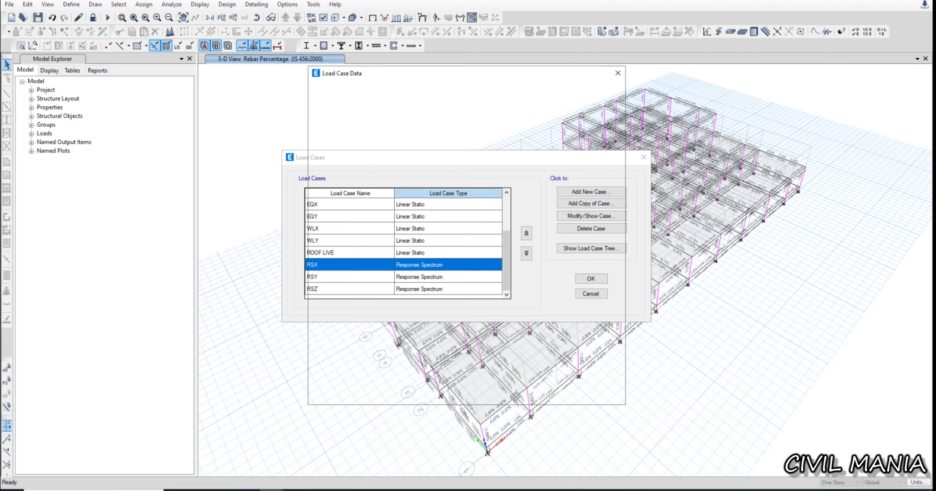
pyautogui.click(528, 187)
pyautogui.click(529, 186)
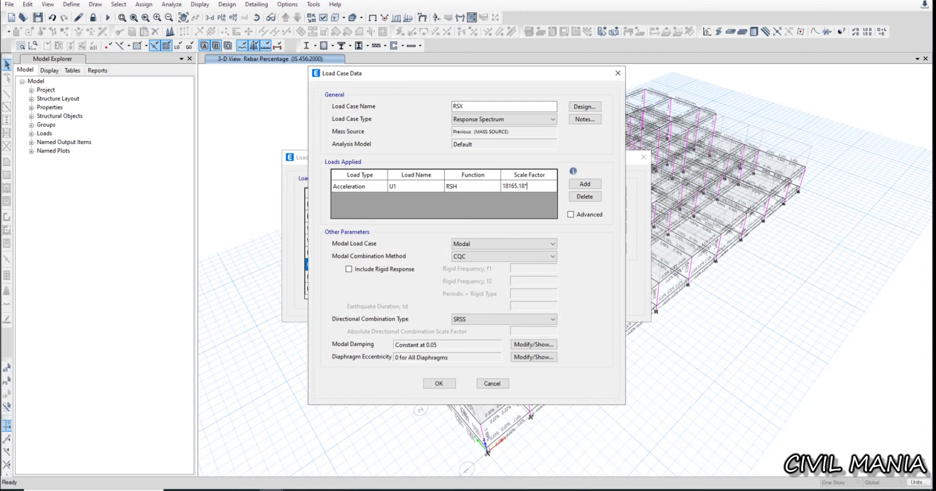
pyautogui.write('*1.0562350')
pyautogui.press('Return')
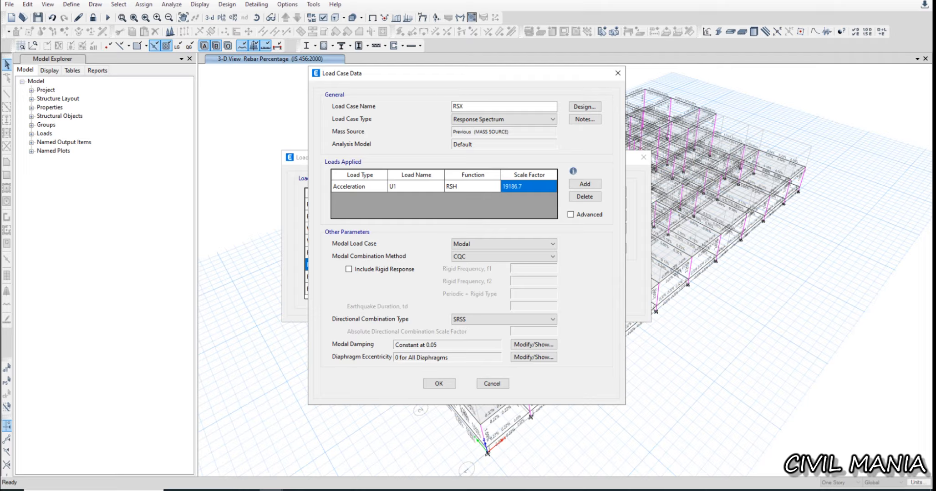
pyautogui.click(529, 187)
pyautogui.hotkey('ctrl', 'c')
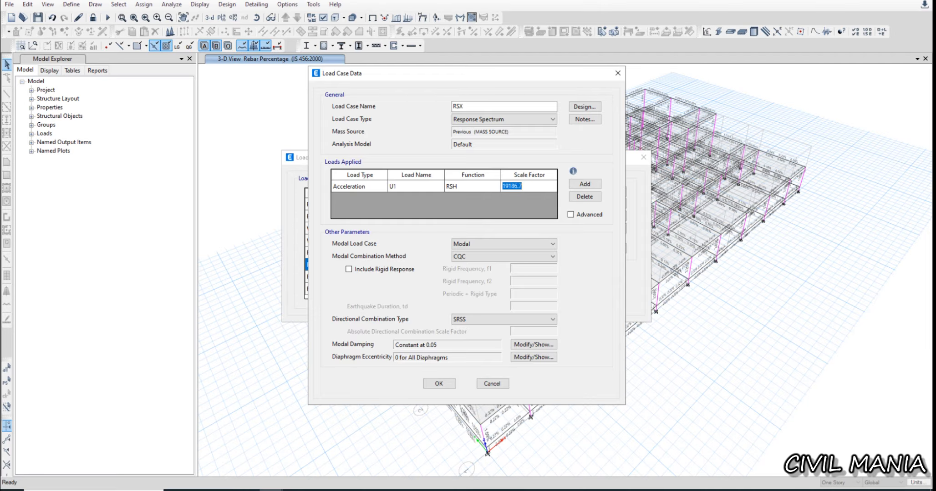
pyautogui.press('Return')
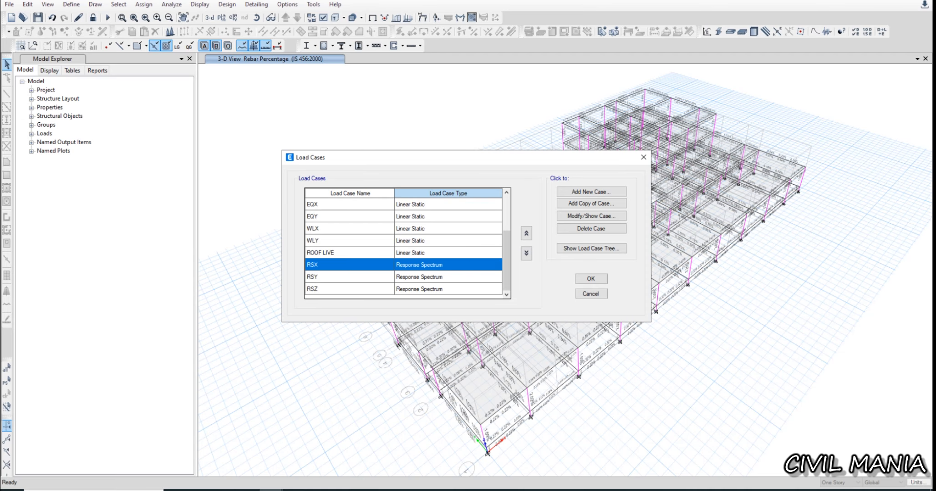
# Set the RSZ load case's U3 scale factor to the copied 19186.7 and accept the load case changes, deleting the affected results
pyautogui.click(449, 289)
pyautogui.click(591, 216)
pyautogui.doubleClick(529, 186)
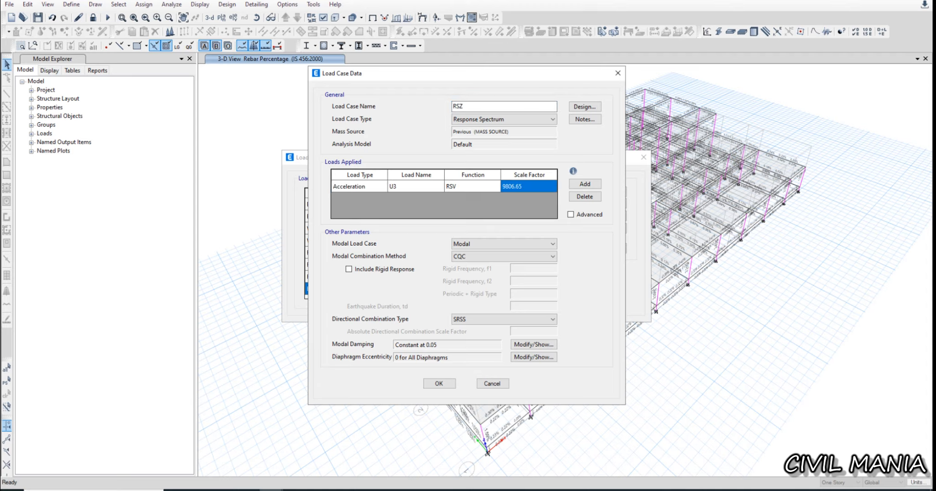
pyautogui.hotkey('ctrl', 'v')
pyautogui.click(439, 384)
pyautogui.click(591, 279)
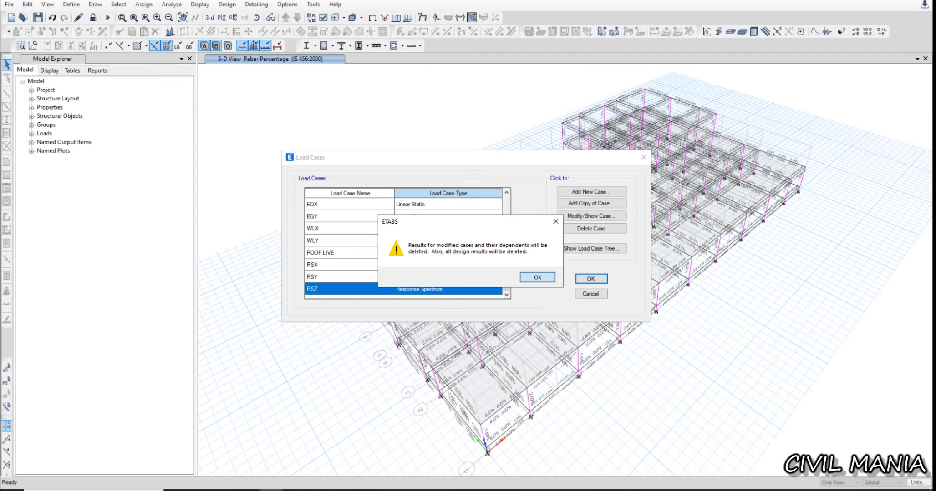
pyautogui.click(537, 277)
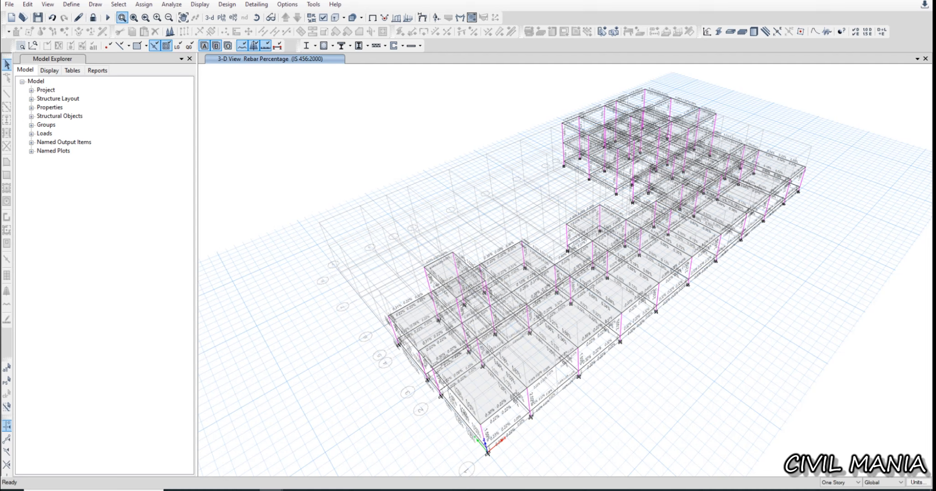
# Unlock the model and run the analysis again
pyautogui.click(93, 17)
pyautogui.click(482, 279)
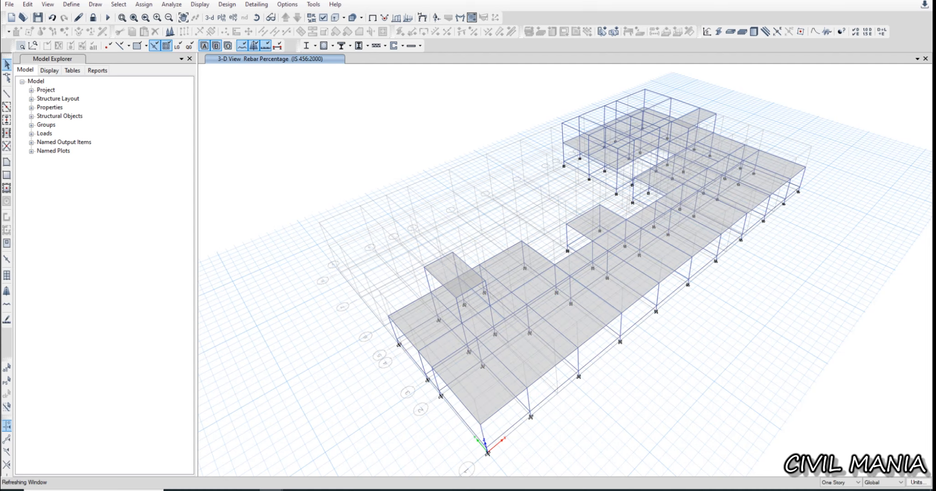
pyautogui.click(108, 17)
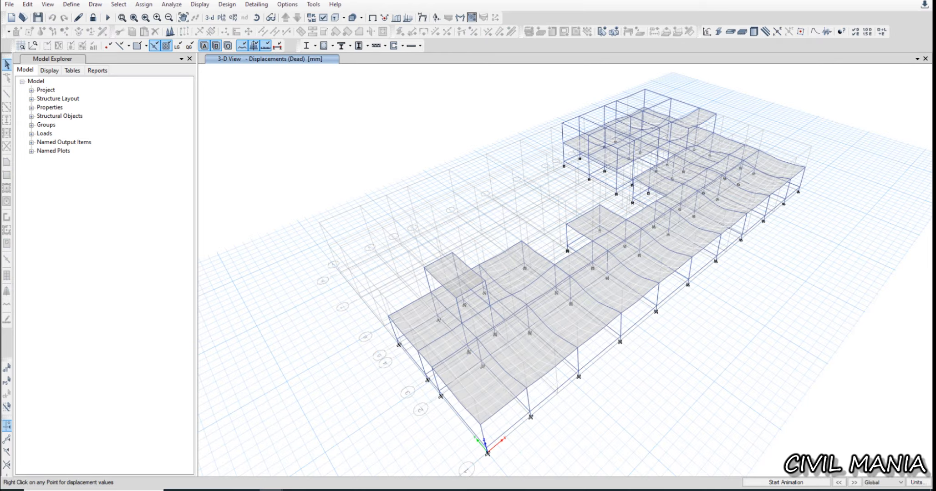
# Check in the Base Reactions table that the RSX and RSY base shears match those of EQX and EQY
pyautogui.hotkey('ctrl', 't')
pyautogui.press('Return')
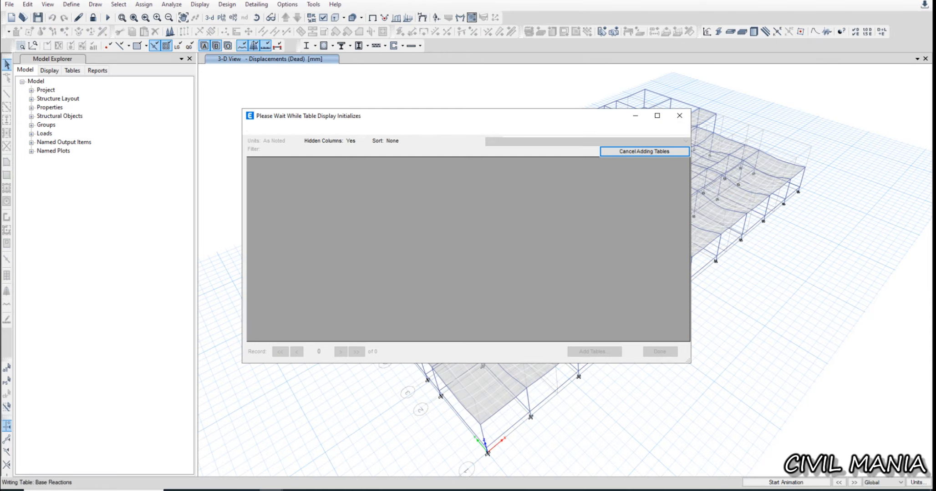
pyautogui.scroll(-3, 464, 253)
pyautogui.click(493, 266)
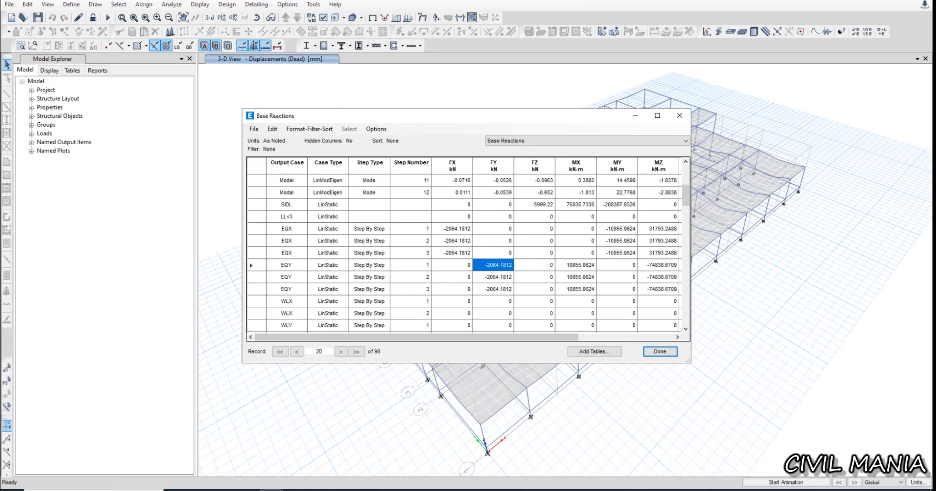
pyautogui.scroll(-2, 494, 266)
pyautogui.click(452, 289)
pyautogui.click(493, 301)
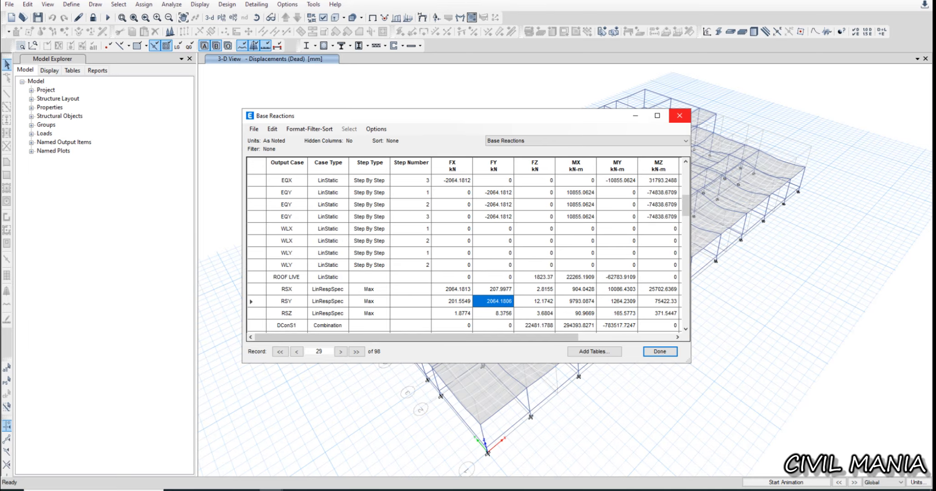
pyautogui.click(679, 115)
# Start a database table export to Access with all Model Definition, Joint Output and Element Output tables, leaving out Area Output
pyautogui.click(9, 4)
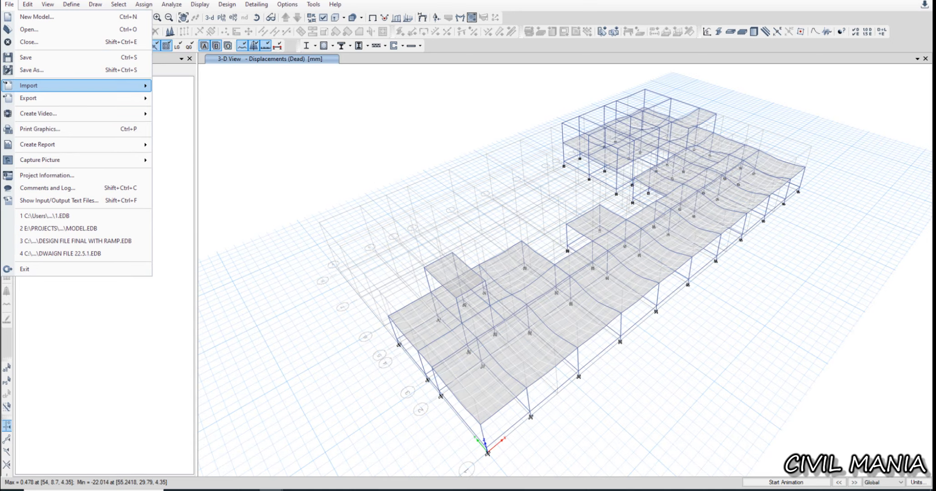
pyautogui.moveTo(36, 98)
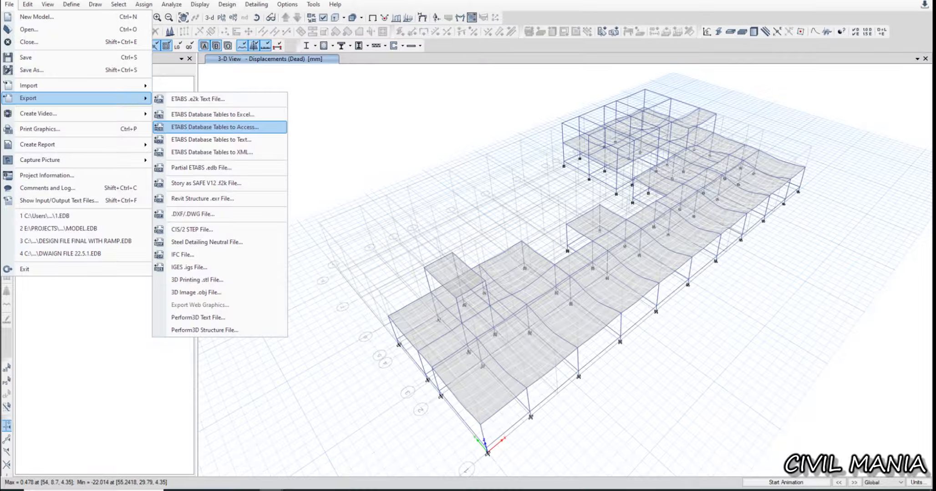
pyautogui.press('Return')
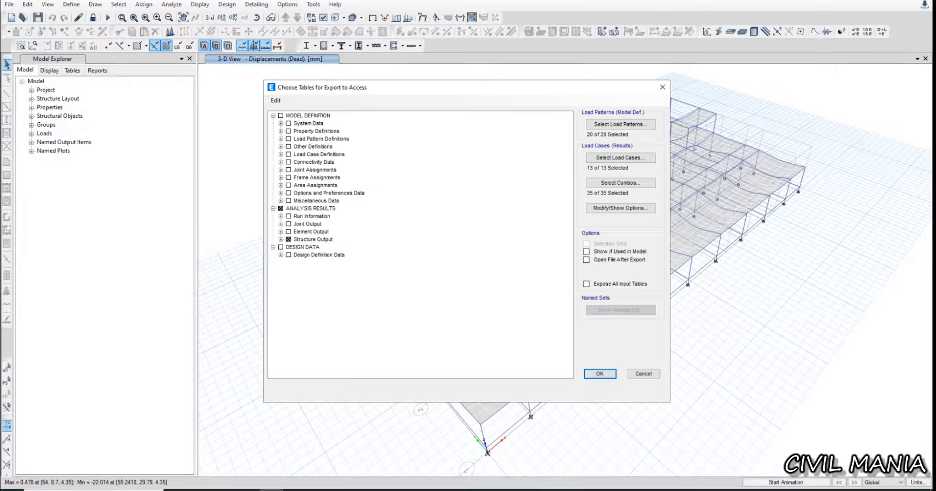
pyautogui.click(280, 116)
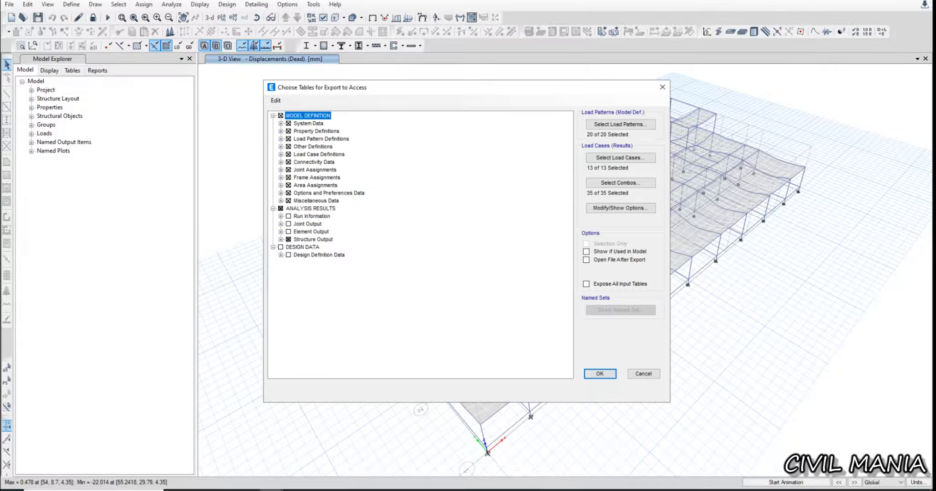
pyautogui.click(288, 224)
pyautogui.click(288, 231)
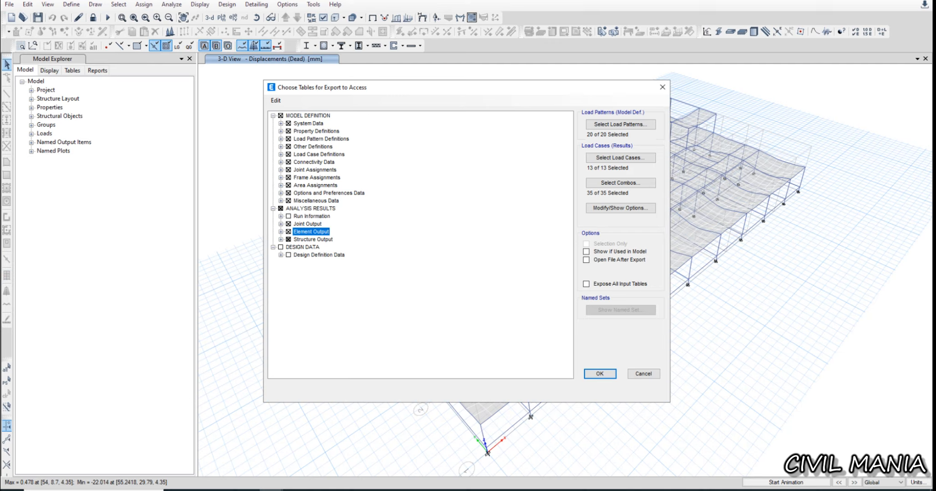
pyautogui.click(281, 232)
pyautogui.click(296, 248)
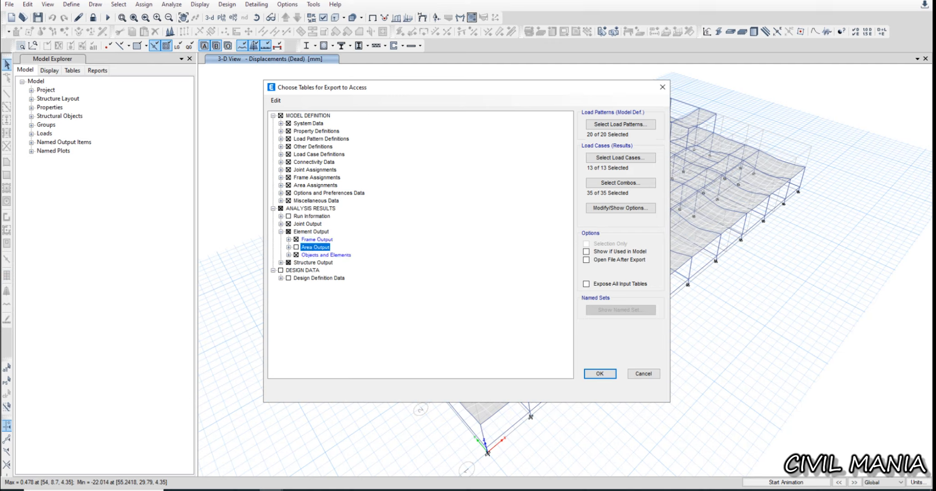
# Clear the Structure Output tables, choose the Story Forces table under Other Output Items instead, and accept the export selection
pyautogui.click(280, 263)
pyautogui.click(288, 263)
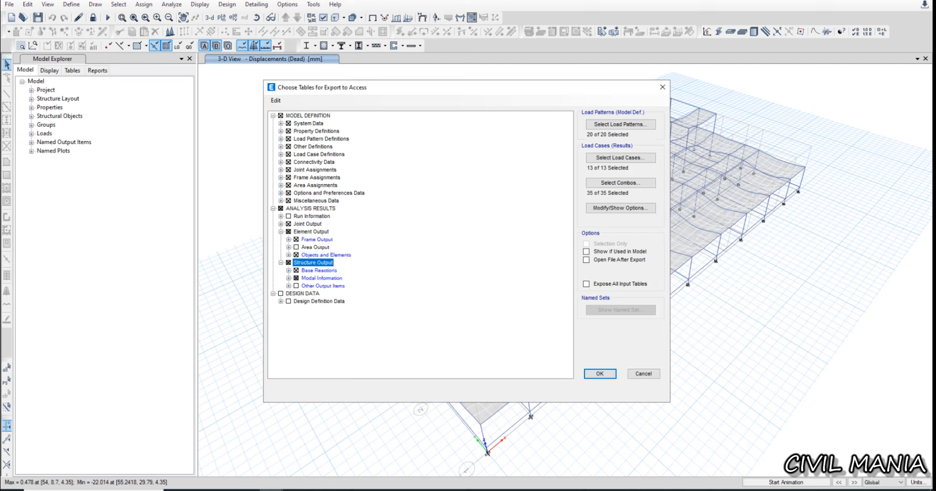
pyautogui.click(288, 286)
pyautogui.click(304, 294)
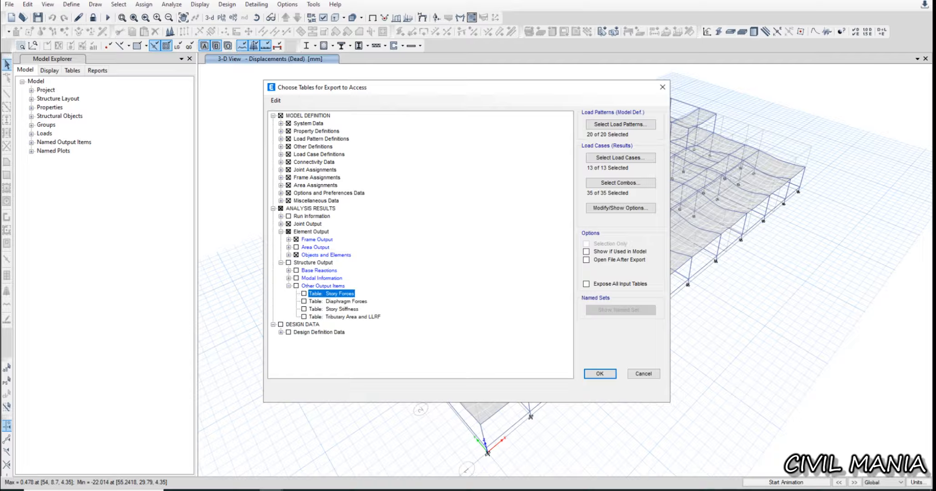
pyautogui.click(600, 374)
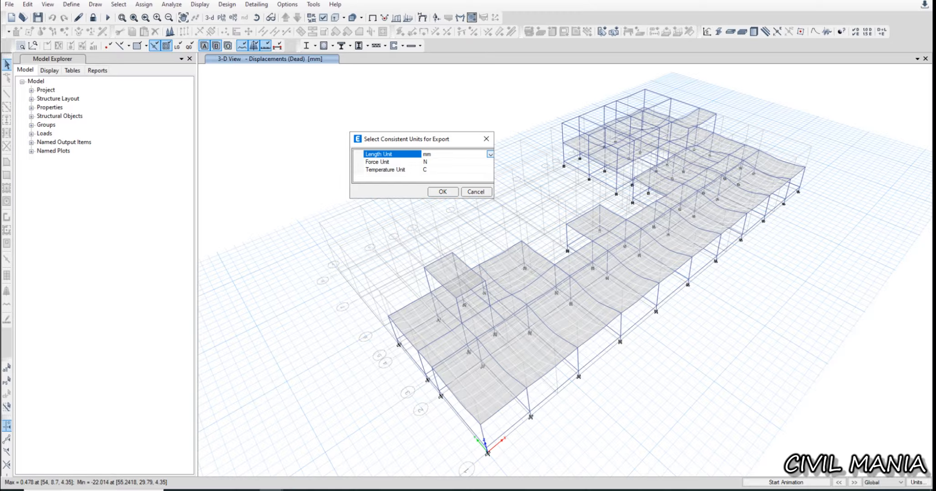
# Set the export units to m for length and kN for force, and continue to saving the Access file
pyautogui.click(490, 154)
pyautogui.click(438, 203)
pyautogui.click(490, 162)
pyautogui.click(437, 191)
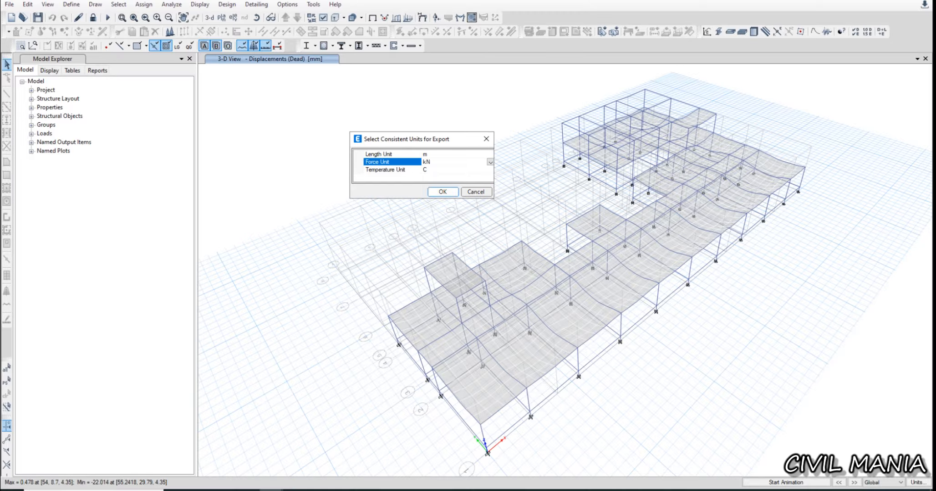
pyautogui.click(442, 192)
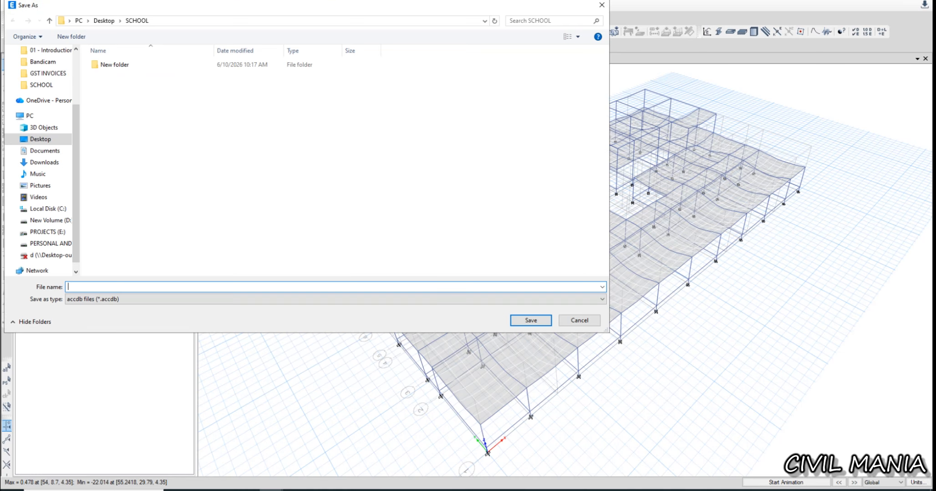